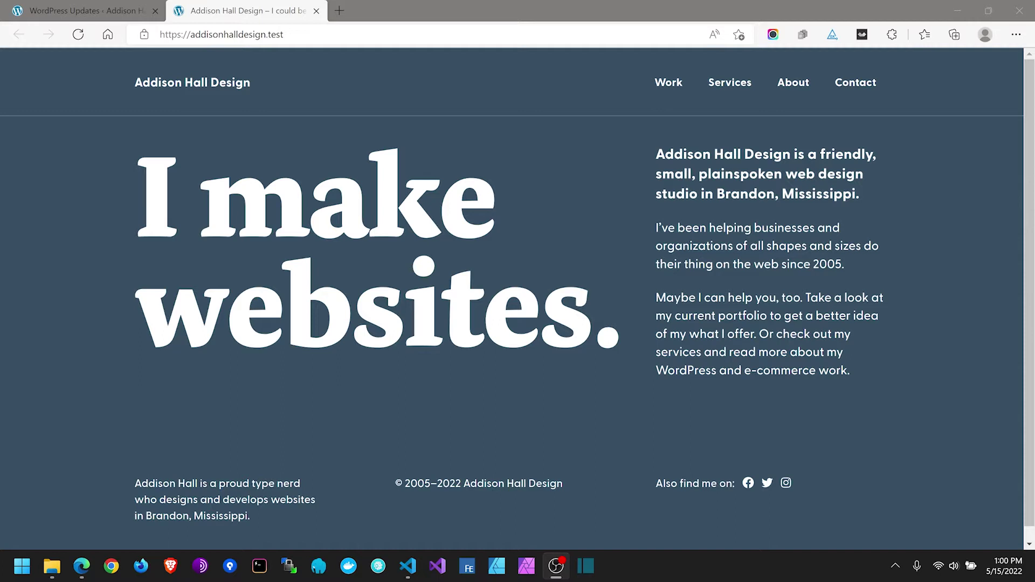
Step: Look over the homepage of the design site, then open its Work page and examine the portfolio layout
click(649, 278)
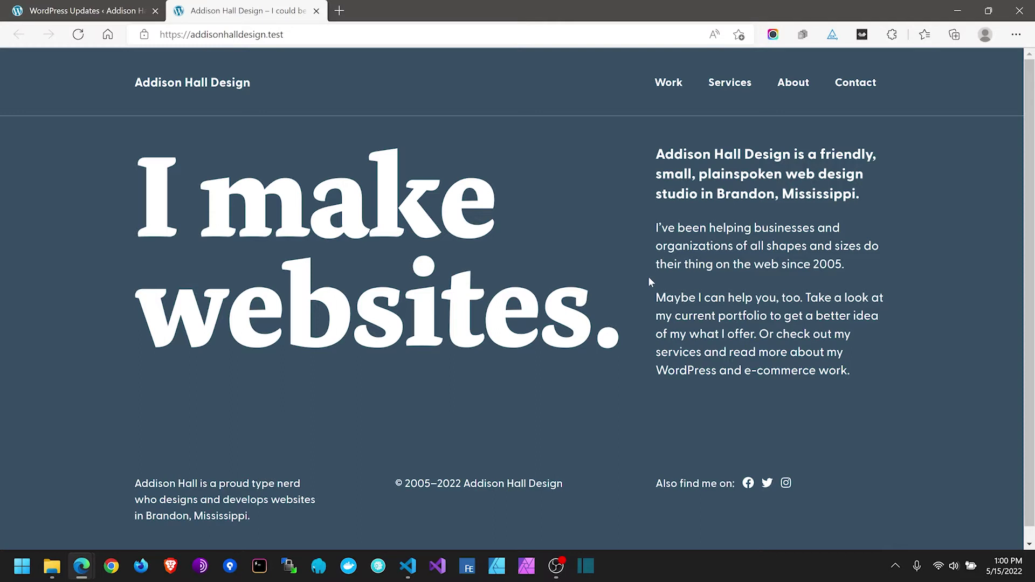
scroll(620, 377, down, 1)
scroll(613, 389, up, 1)
click(669, 86)
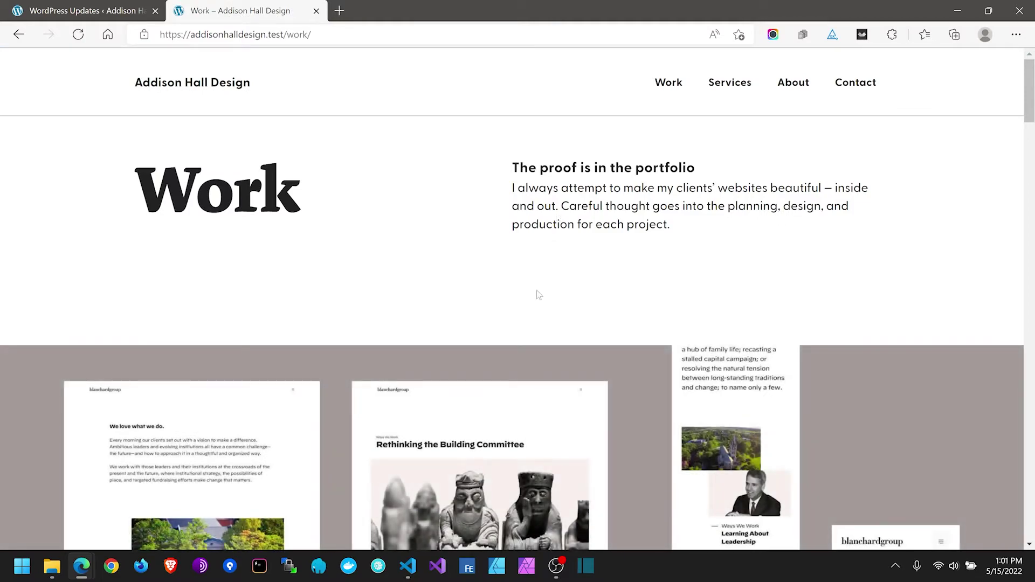
scroll(536, 290, down, 7)
scroll(526, 340, up, 3)
scroll(525, 336, up, 5)
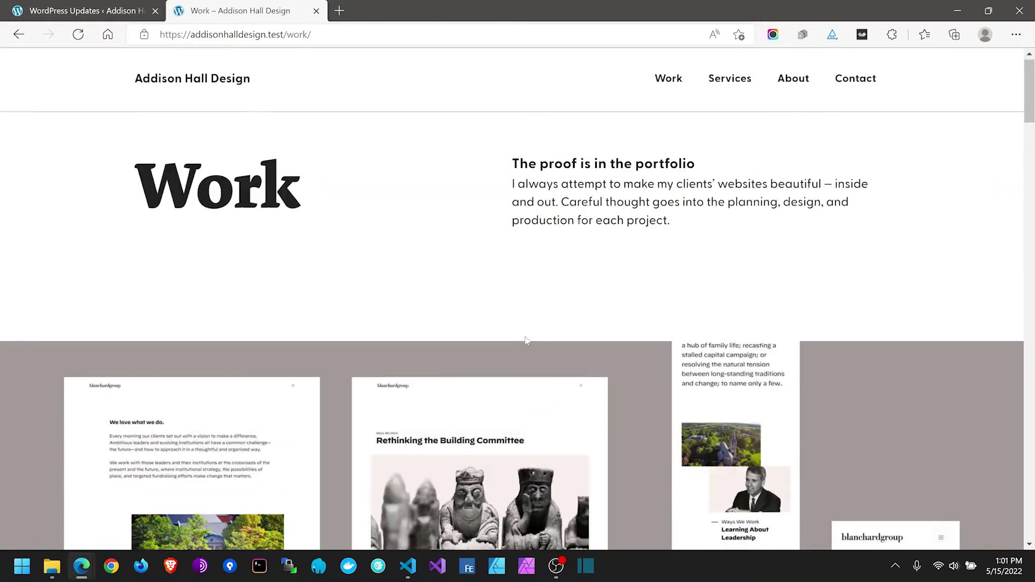
Step: Open the Services page and examine its coloured background, service descriptions and footer
click(713, 96)
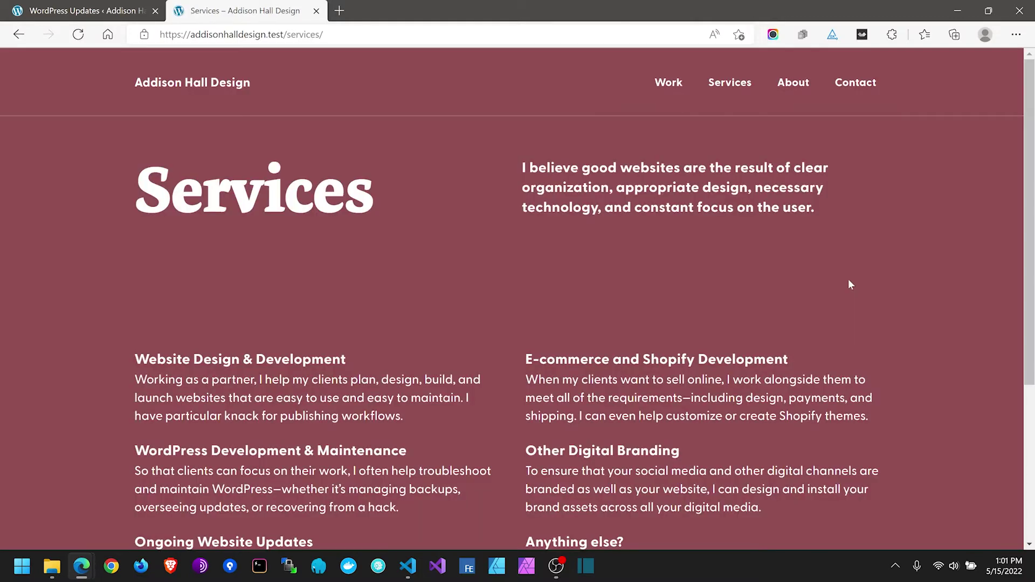
scroll(851, 285, down, 4)
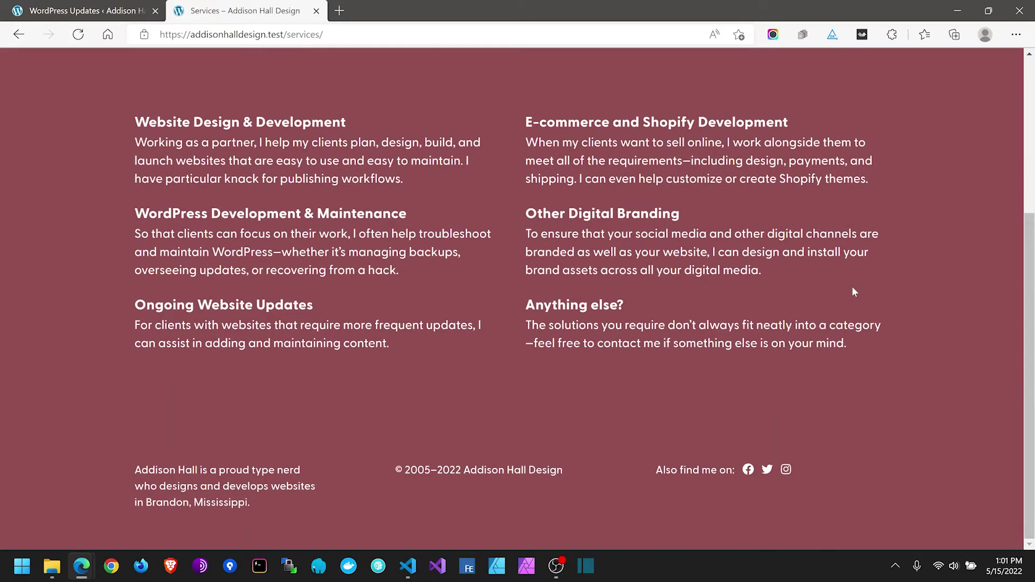
scroll(854, 292, up, 3)
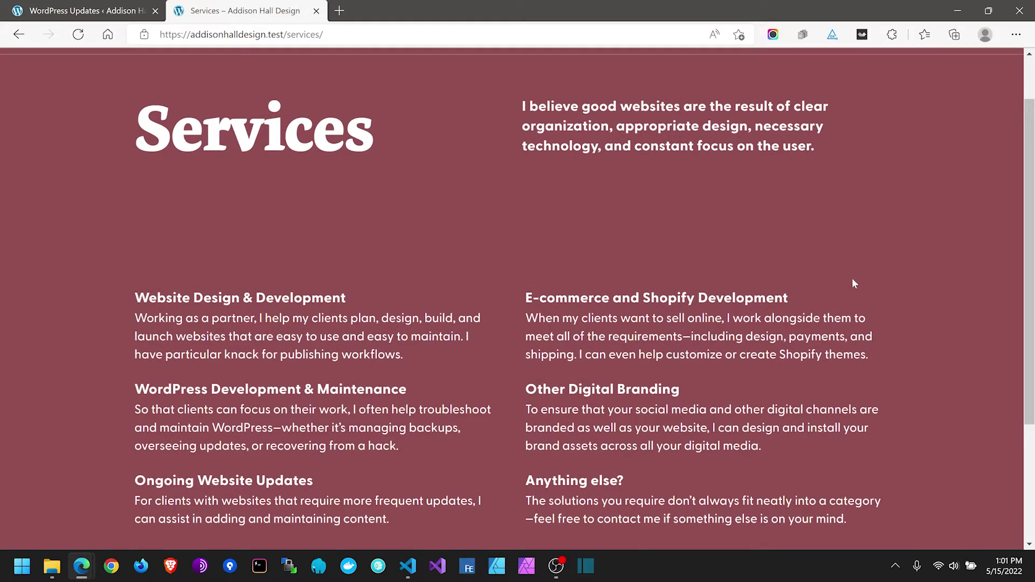
scroll(853, 281, down, 3)
scroll(853, 268, up, 4)
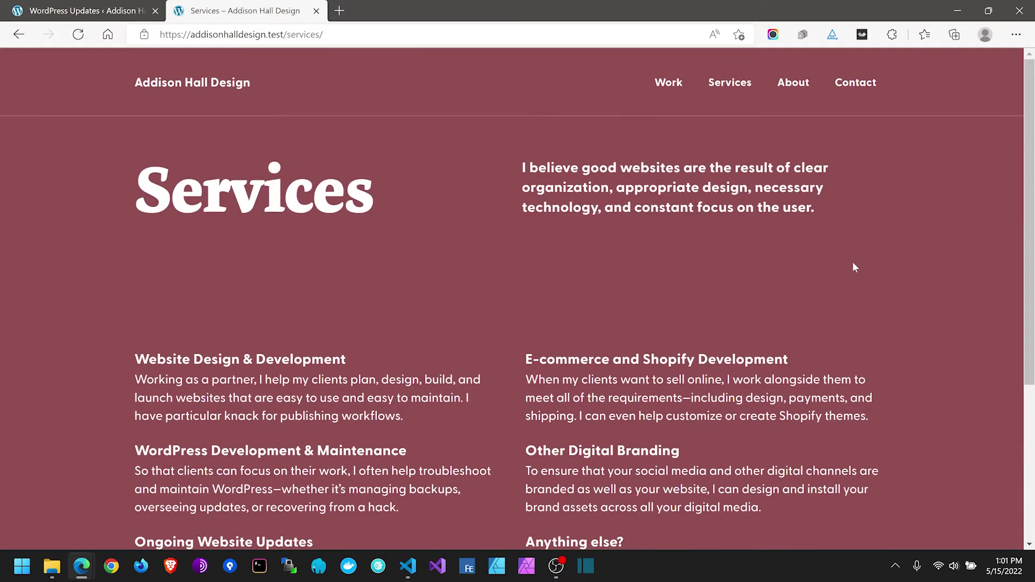
scroll(469, 362, down, 4)
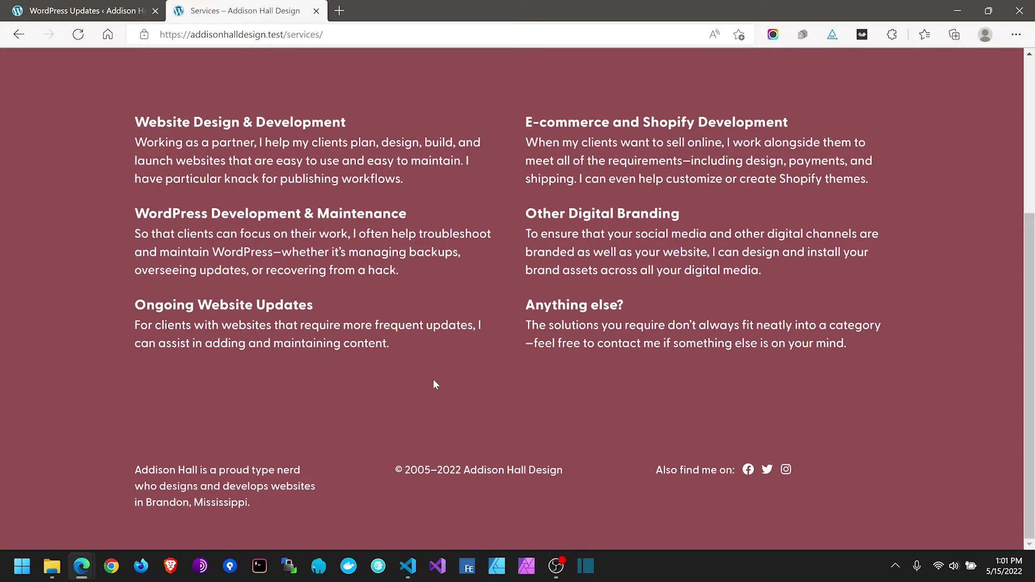
scroll(436, 384, up, 4)
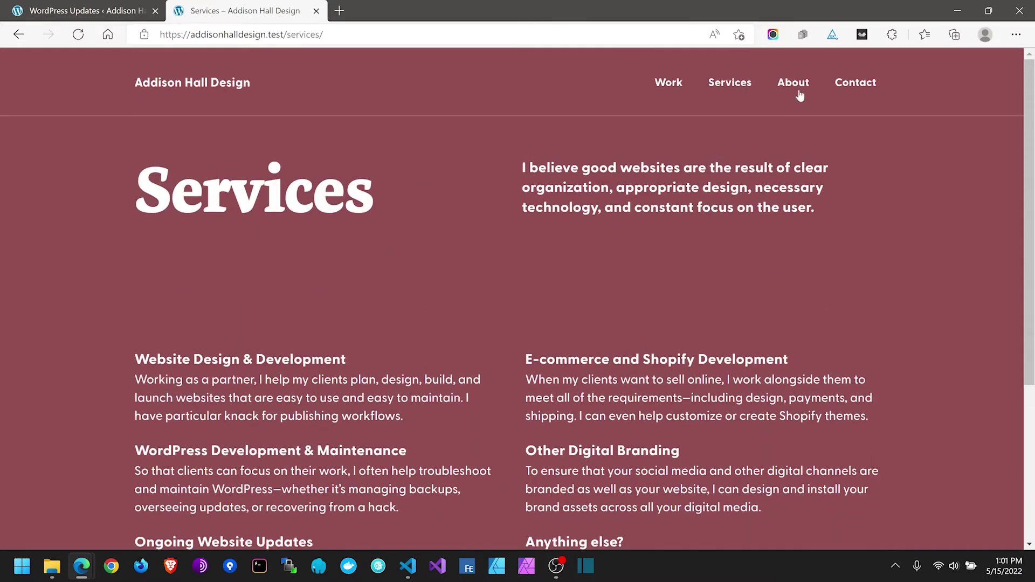
Step: Open the About page and examine its intro text, photo row and footer
click(800, 95)
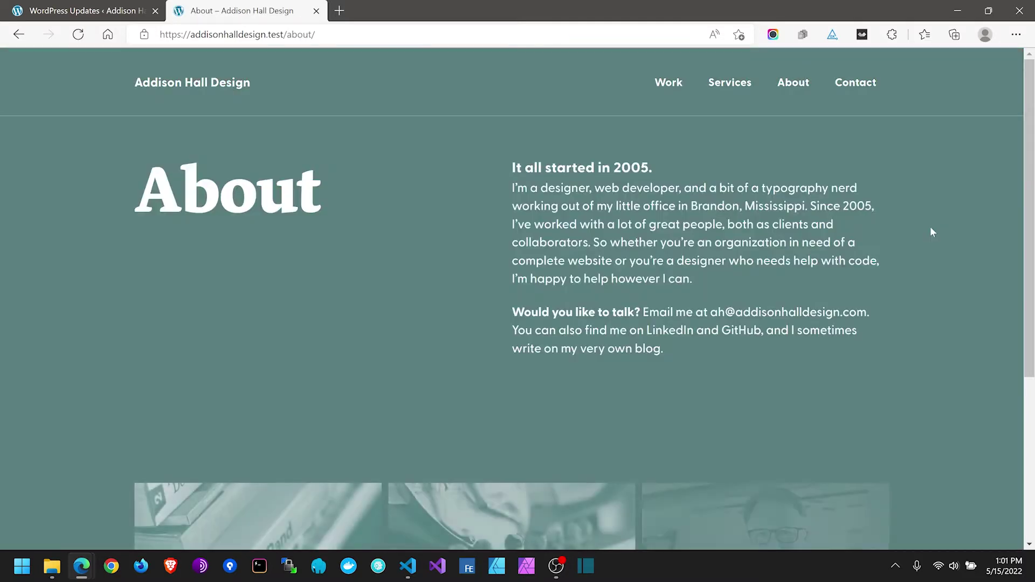
scroll(930, 229, down, 5)
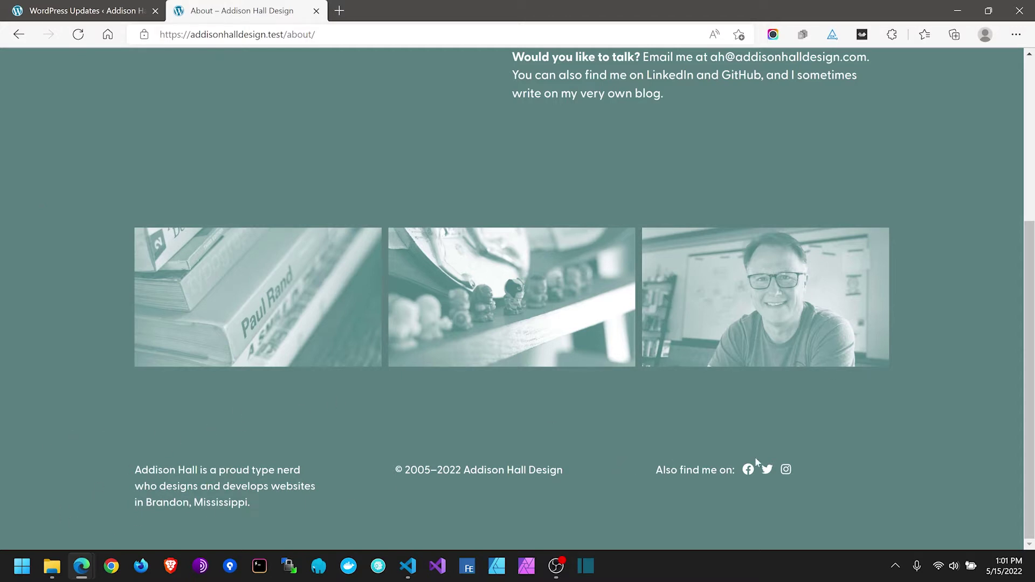
scroll(888, 443, up, 3)
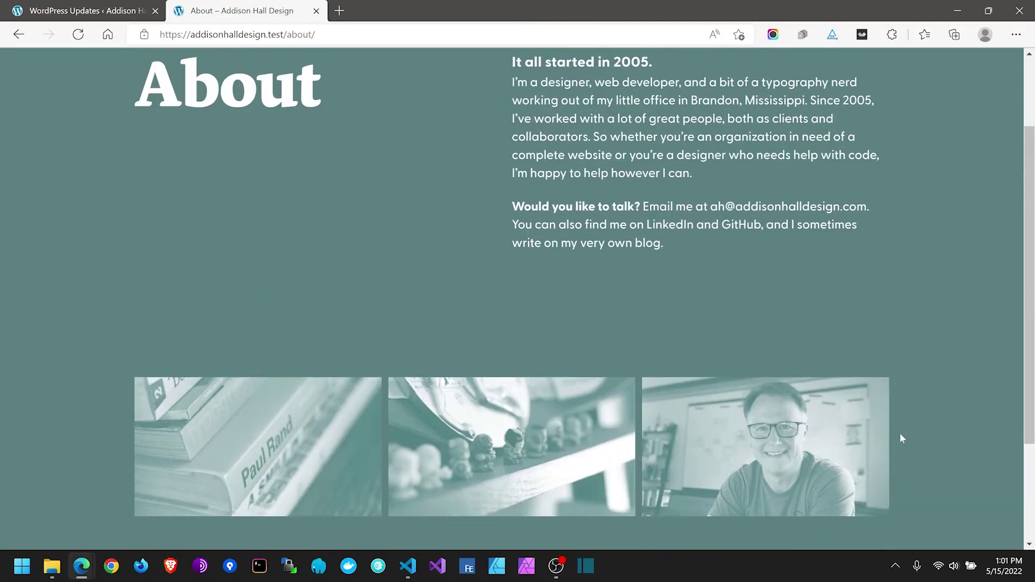
scroll(902, 432, down, 3)
scroll(904, 426, up, 5)
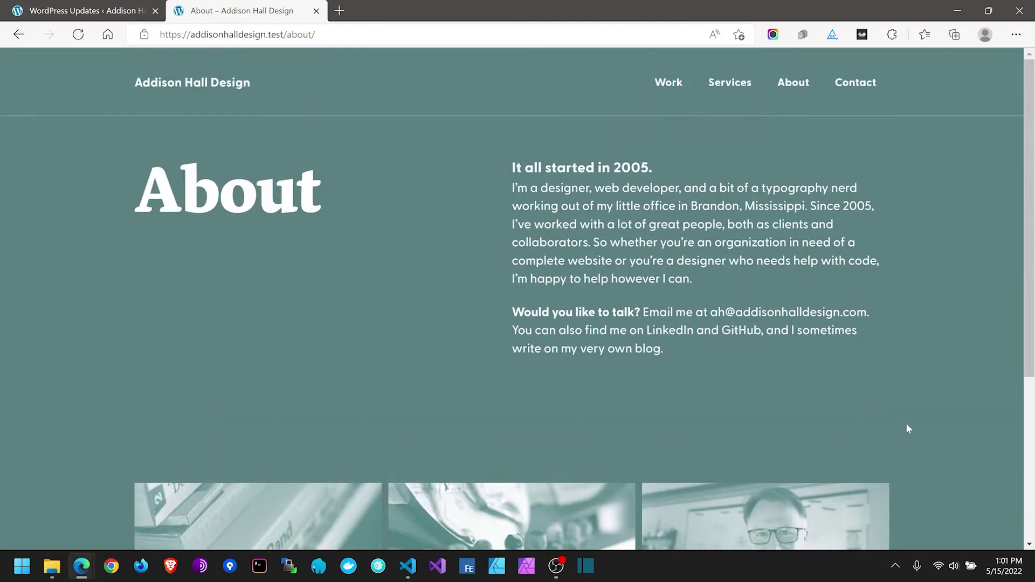
scroll(76, 286, down, 5)
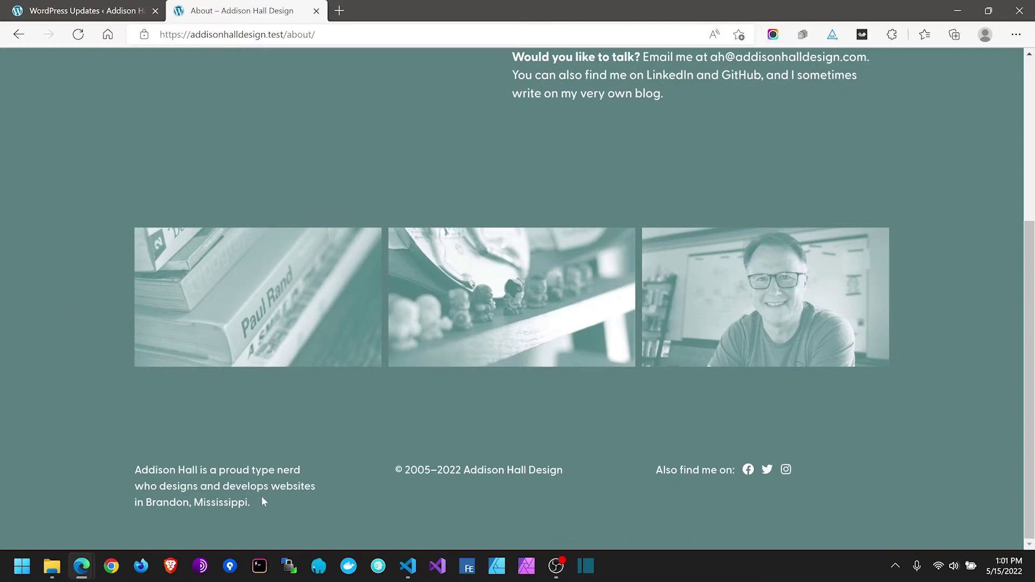
Step: Open the Global Footer element for editing from the WordPress admin's Elements list
click(64, 12)
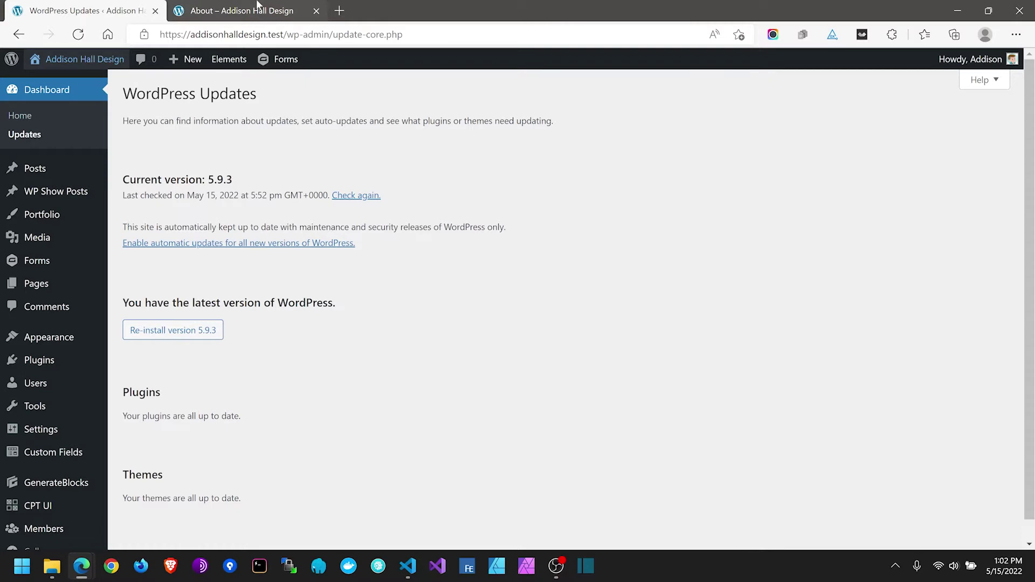
mouse_move(75, 176)
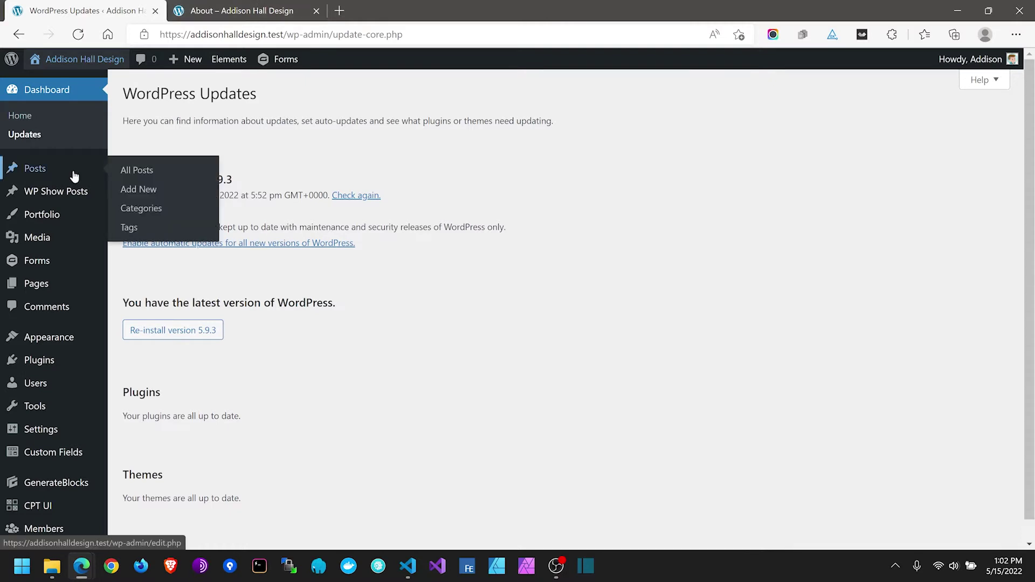
click(228, 56)
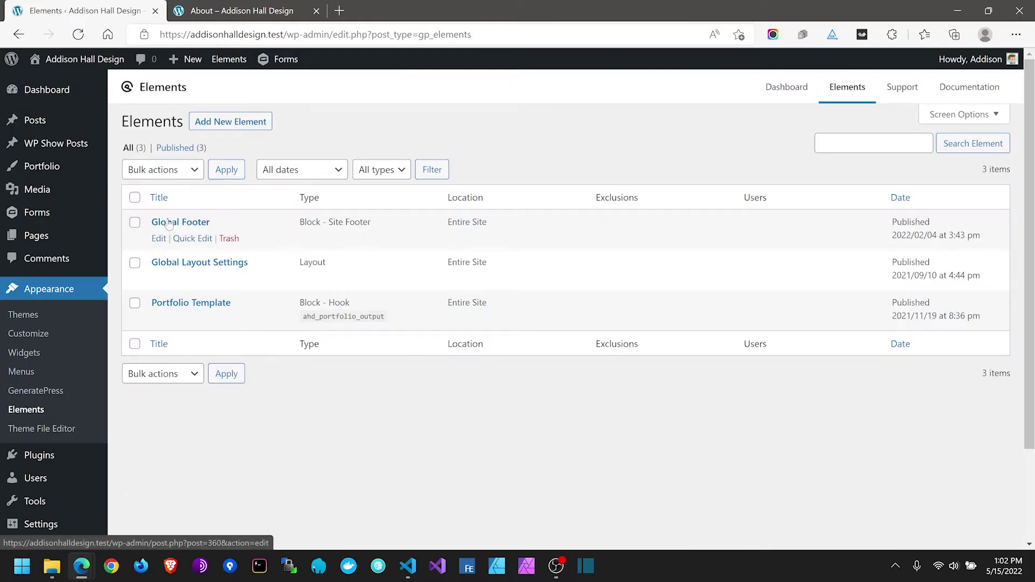
click(168, 222)
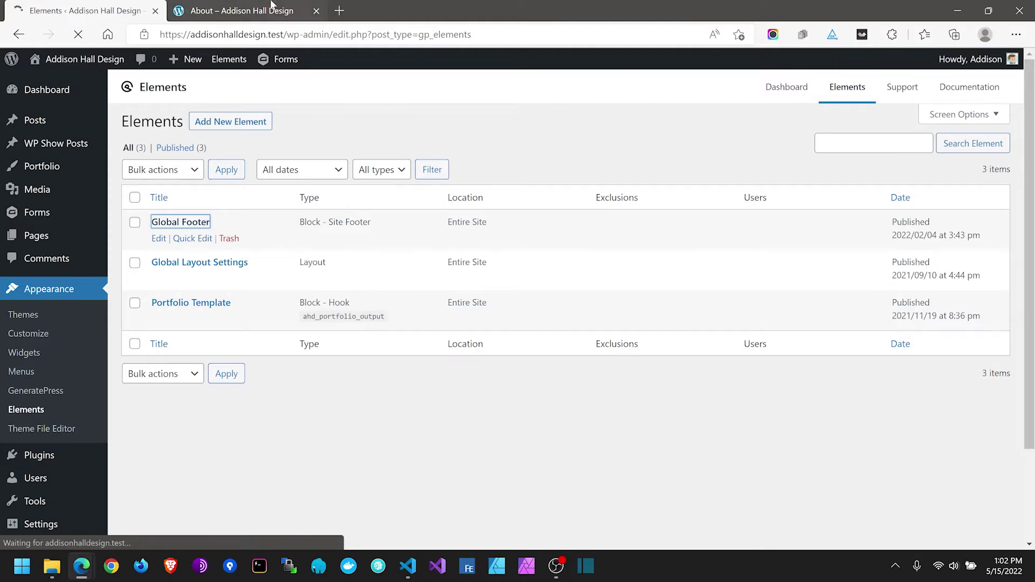
Step: Return to the live About page and examine its background colour from header to photo row
click(232, 8)
scroll(497, 216, up, 1)
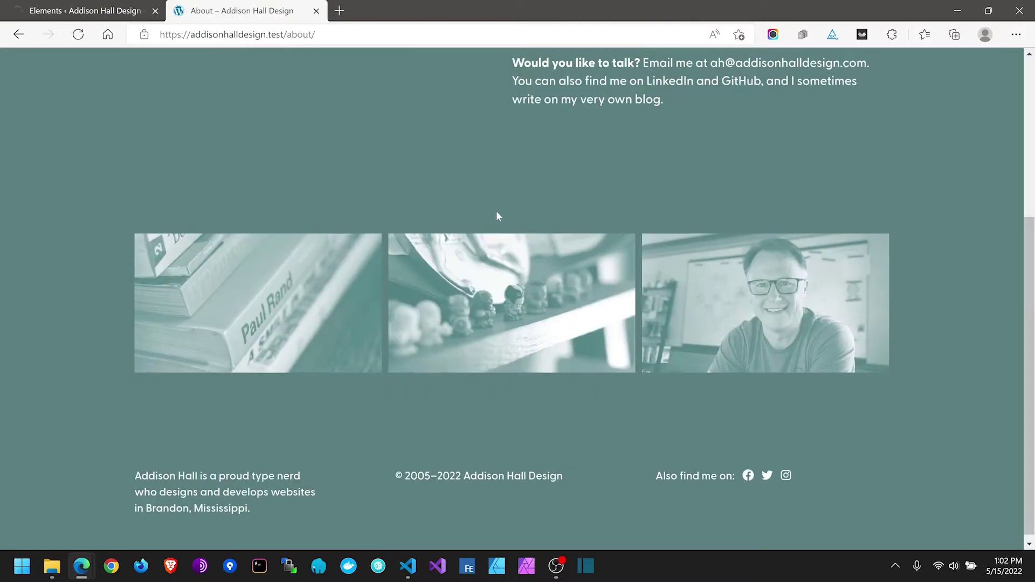
scroll(498, 215, up, 5)
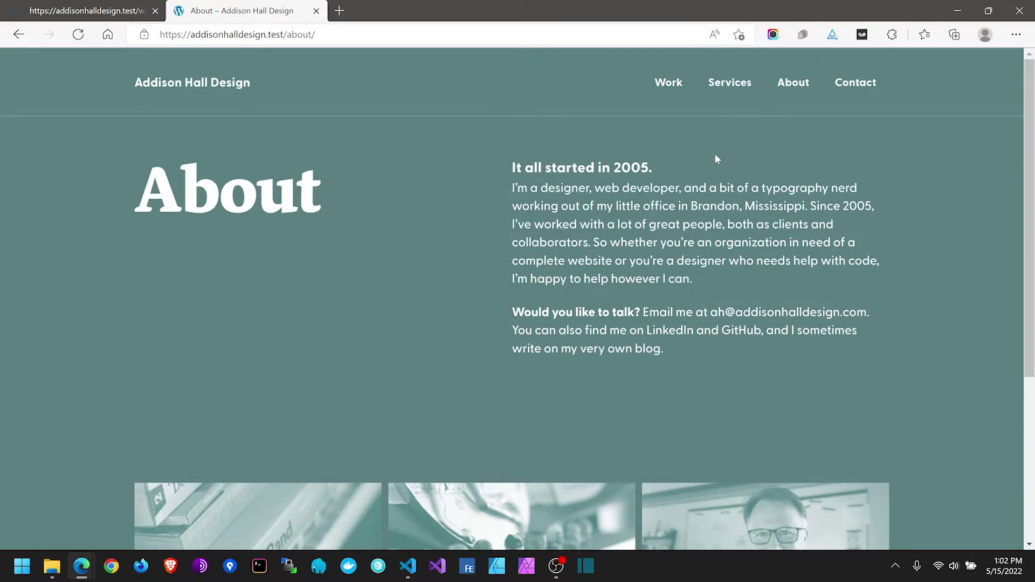
scroll(932, 257, down, 2)
scroll(932, 258, up, 1)
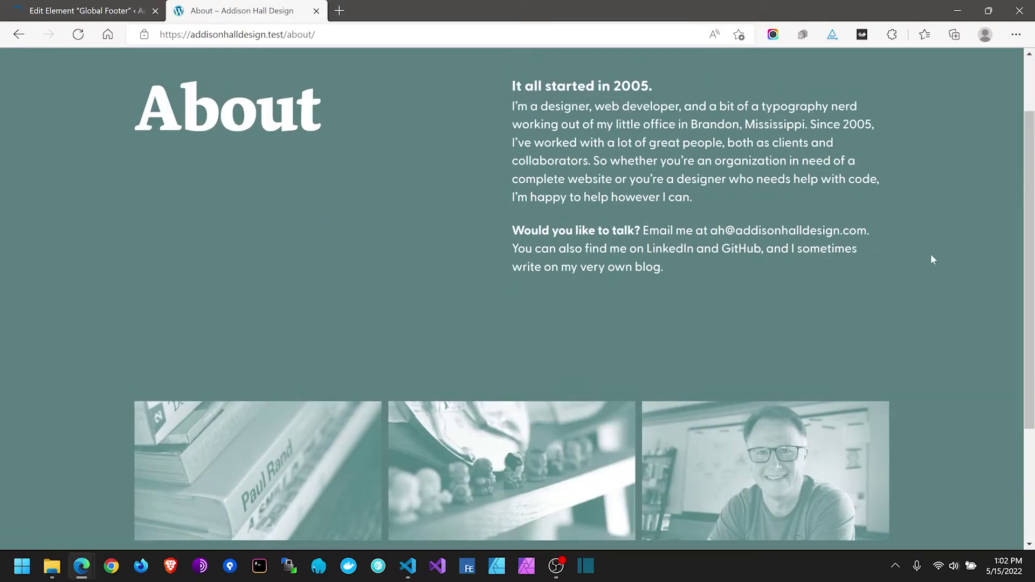
scroll(933, 258, up, 2)
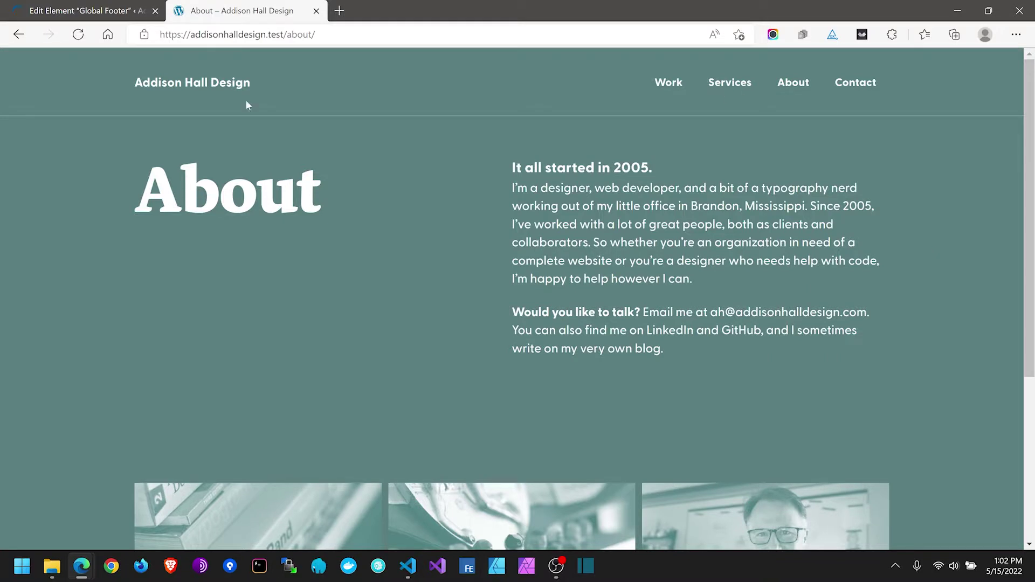
Step: Review the site's homepage from header to footer and reopen the Services page for comparison
click(661, 86)
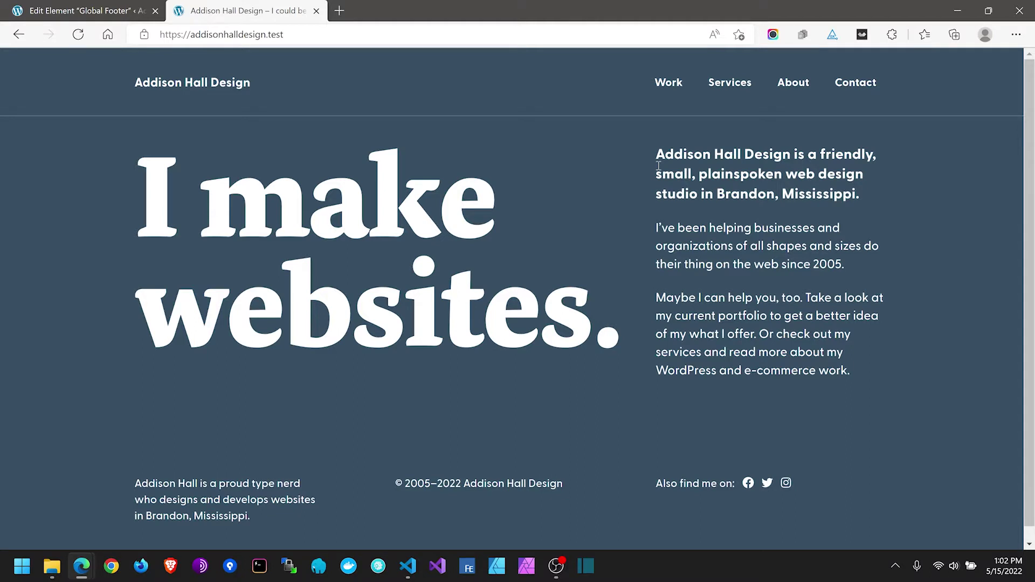
scroll(721, 163, down, 1)
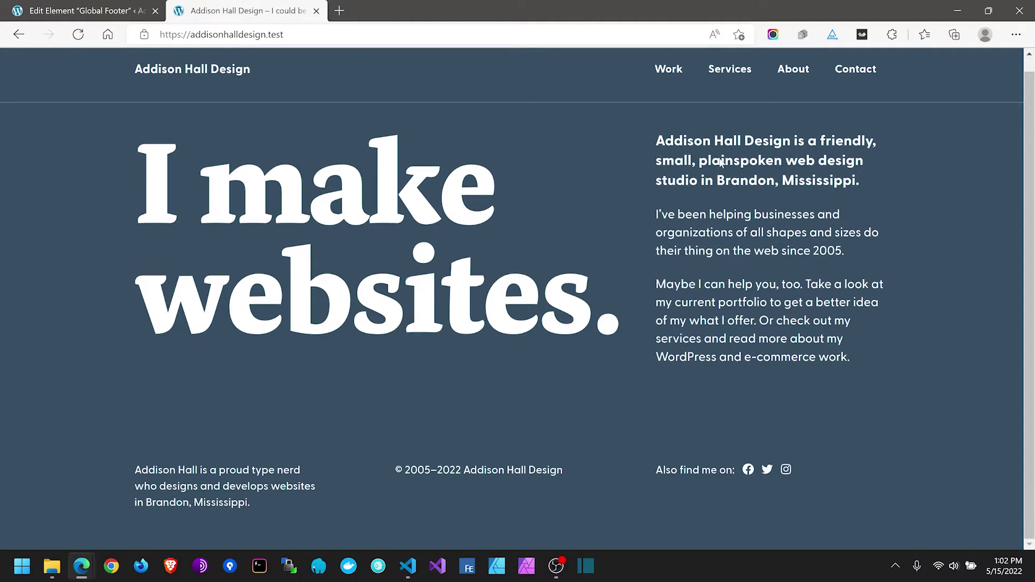
scroll(721, 163, up, 1)
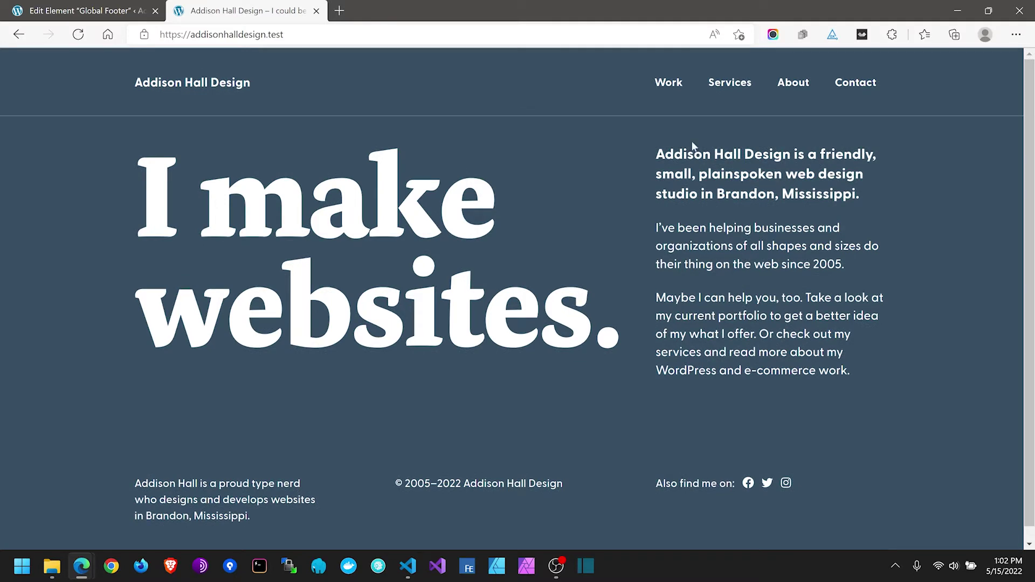
click(721, 87)
Step: Switch back to the Global Footer editor and examine the Block Element settings
click(42, 7)
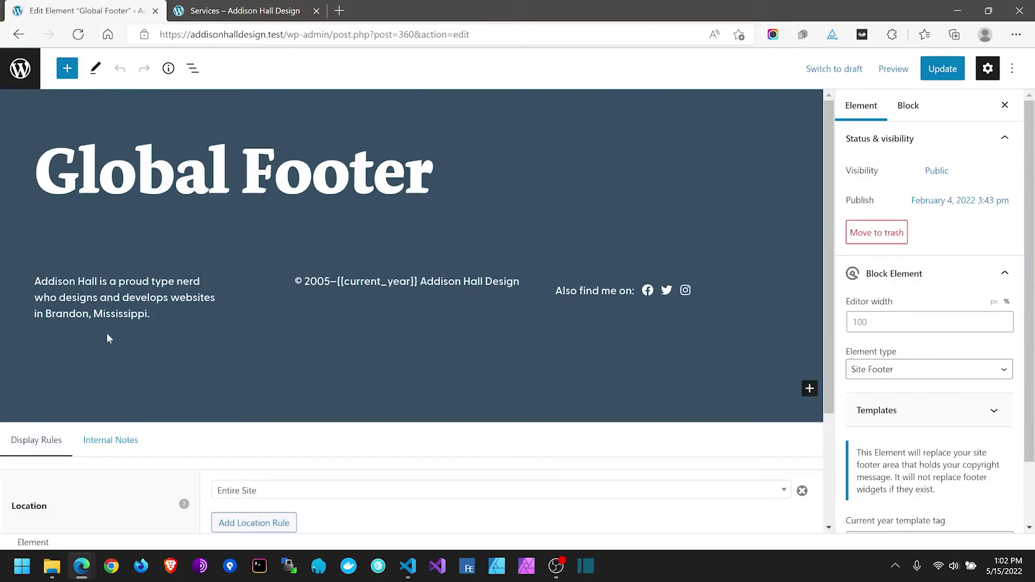
scroll(869, 389, down, 2)
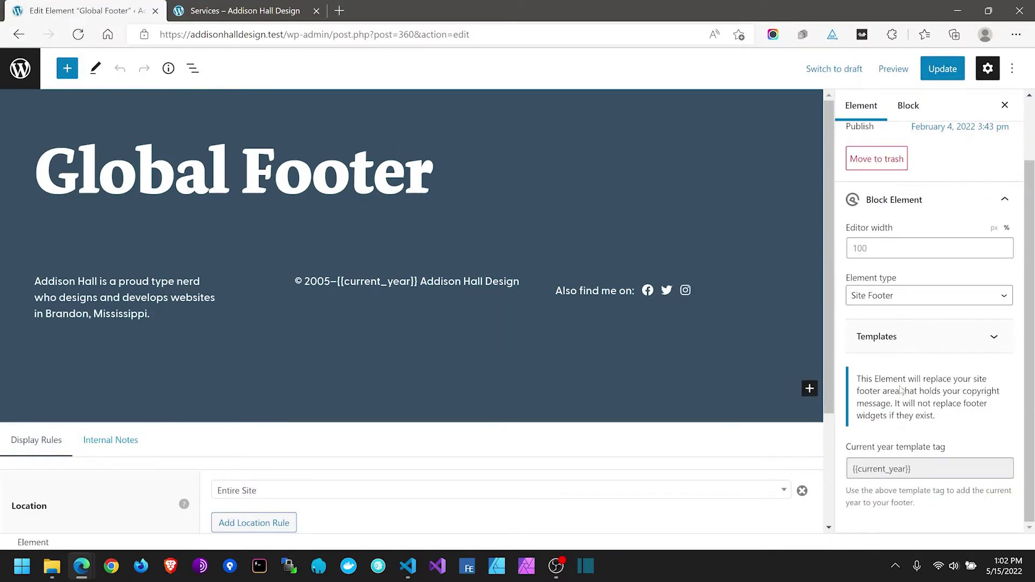
scroll(868, 388, up, 2)
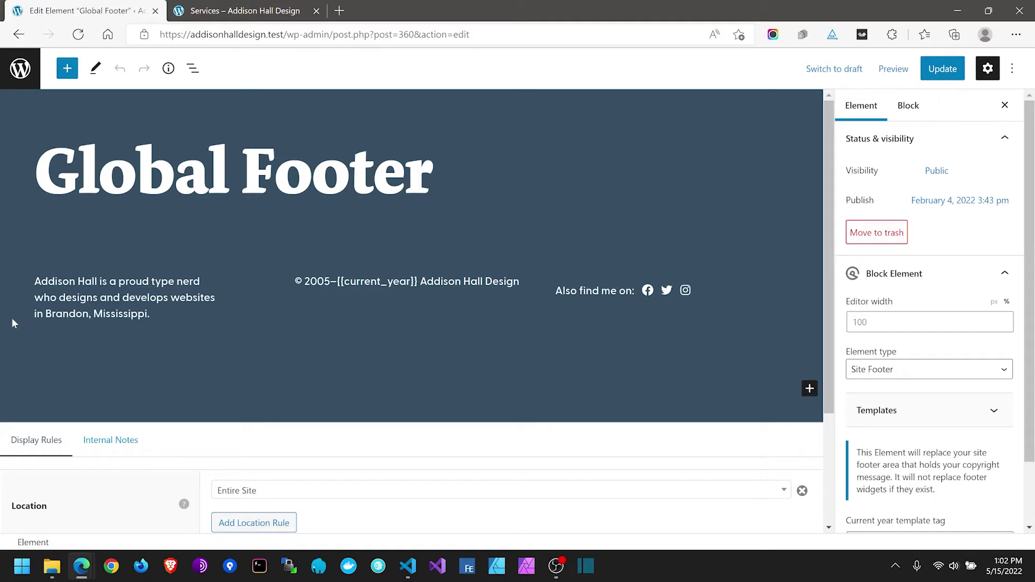
Step: Set the background colour of the outer footer container to the white base-3 palette colour
click(11, 296)
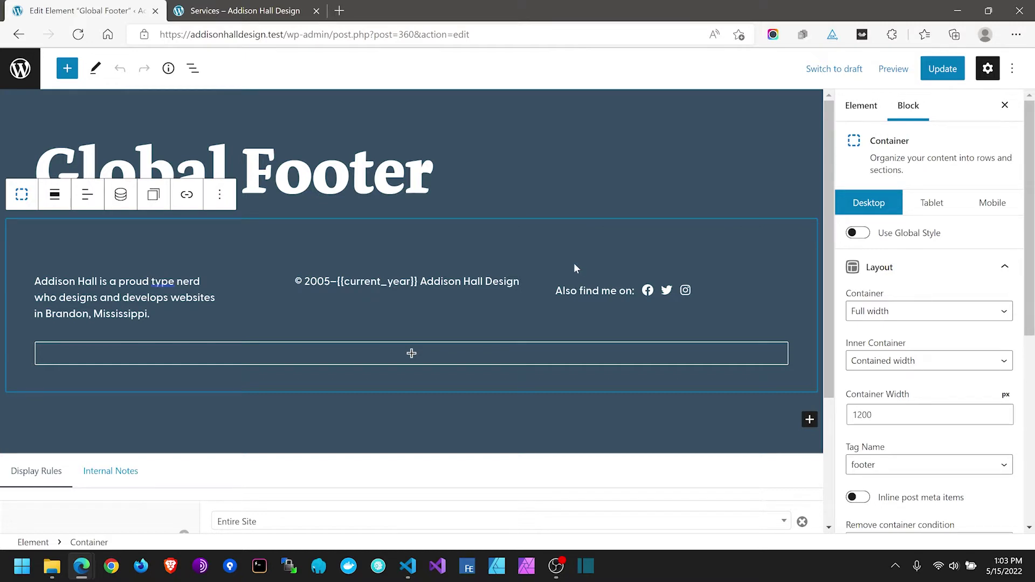
scroll(968, 330, down, 6)
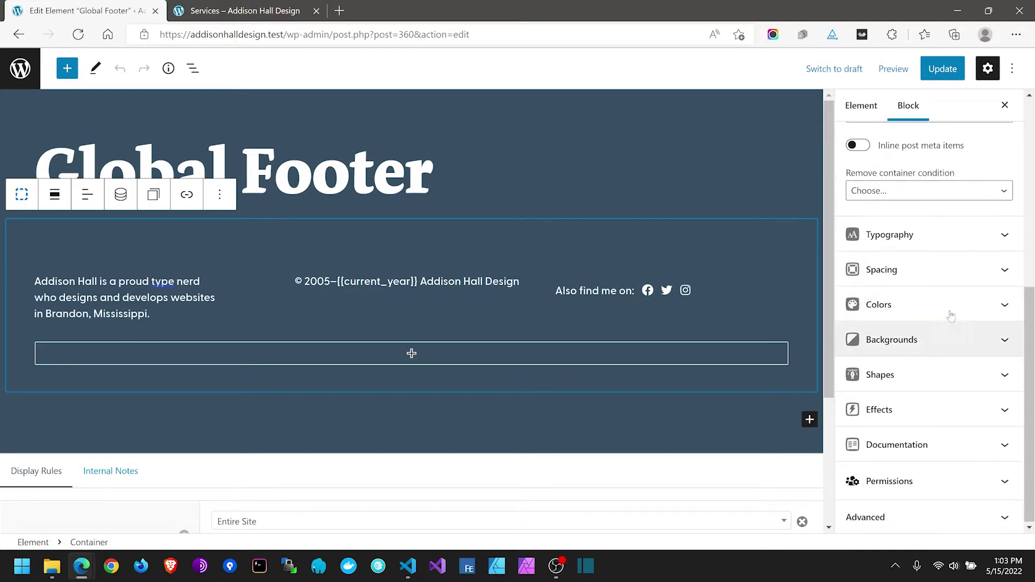
click(952, 311)
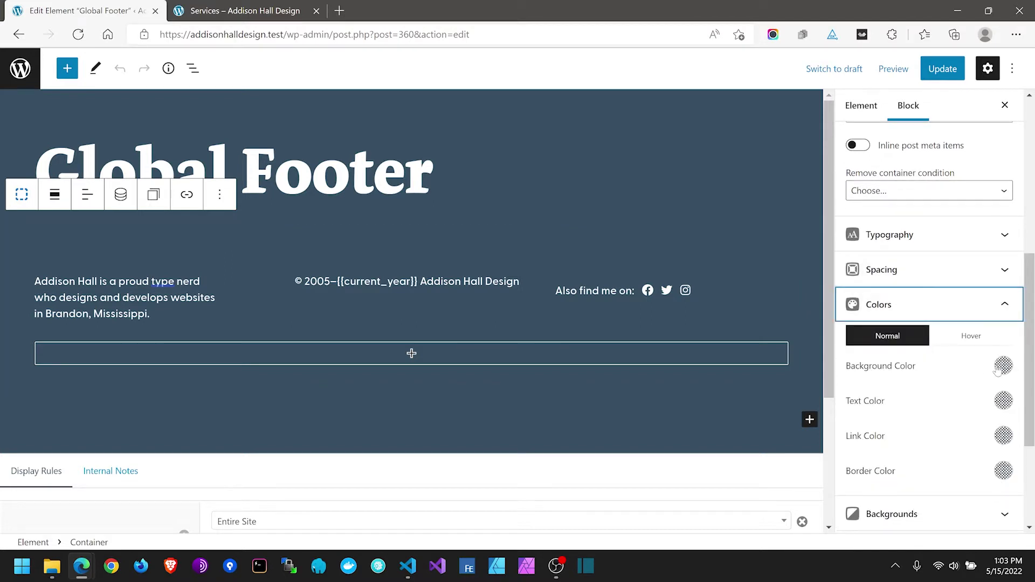
click(1003, 366)
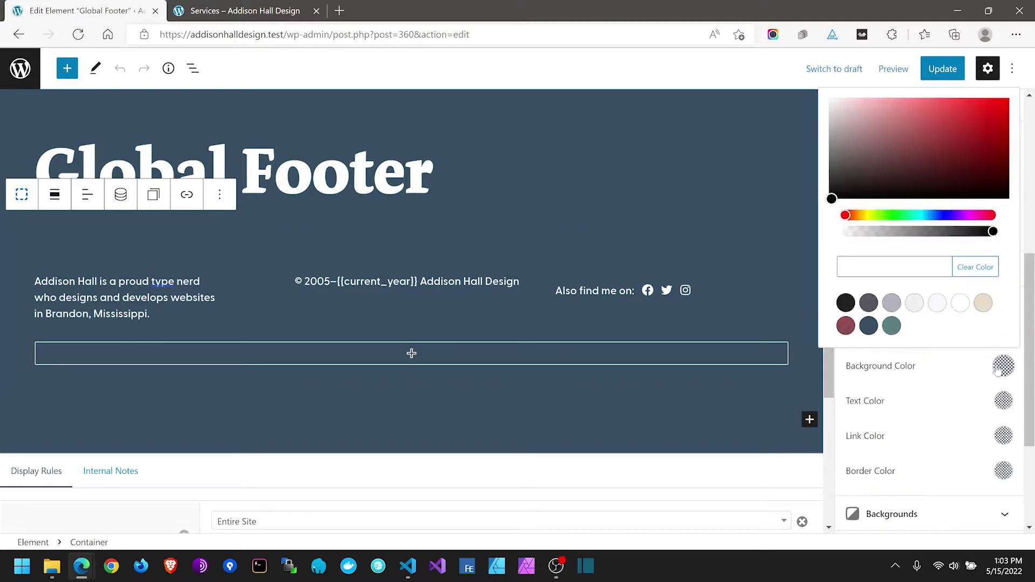
click(961, 303)
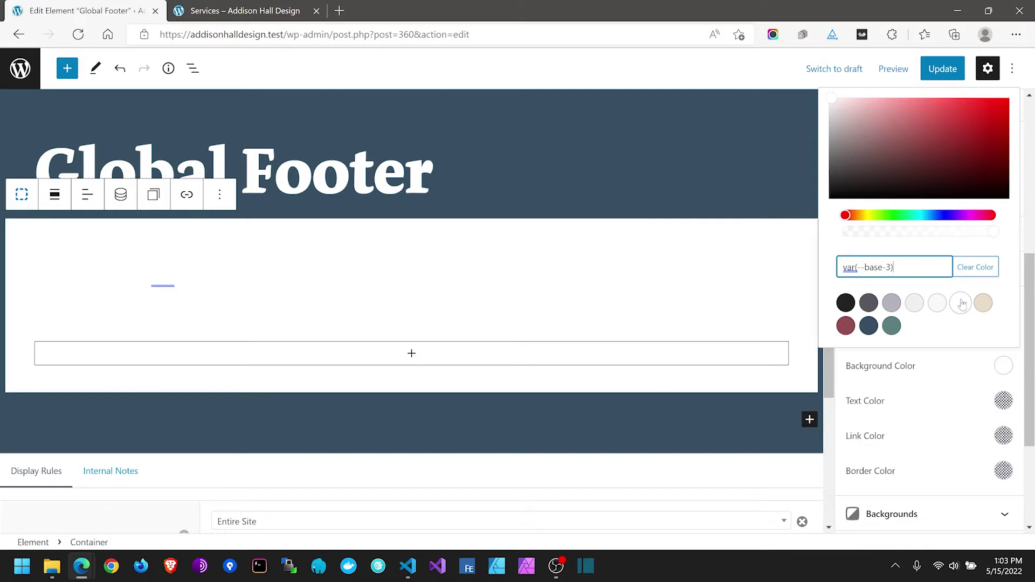
click(923, 374)
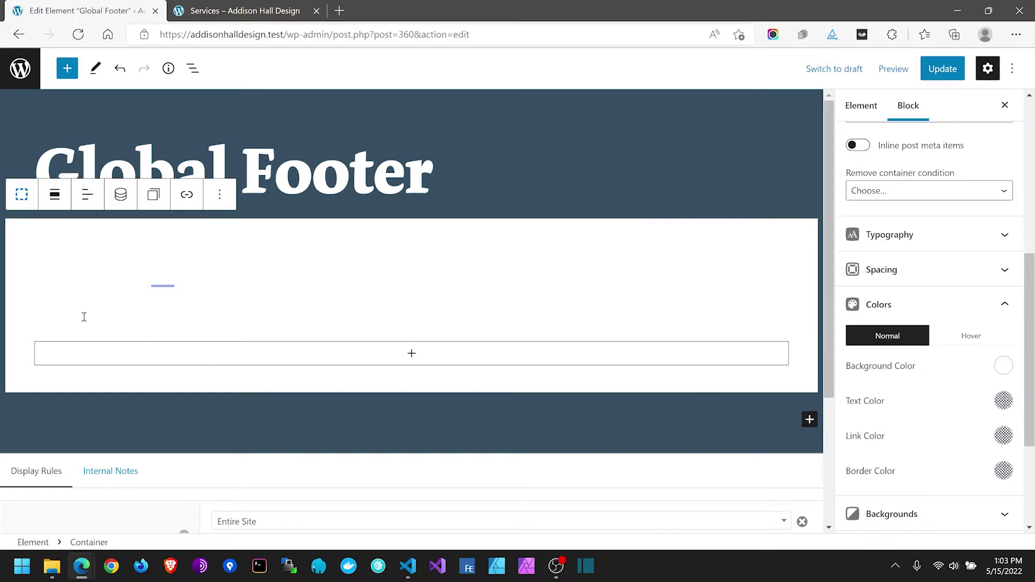
Step: Show the block list view and examine the colour settings of the Headline in the footer's first column
click(193, 69)
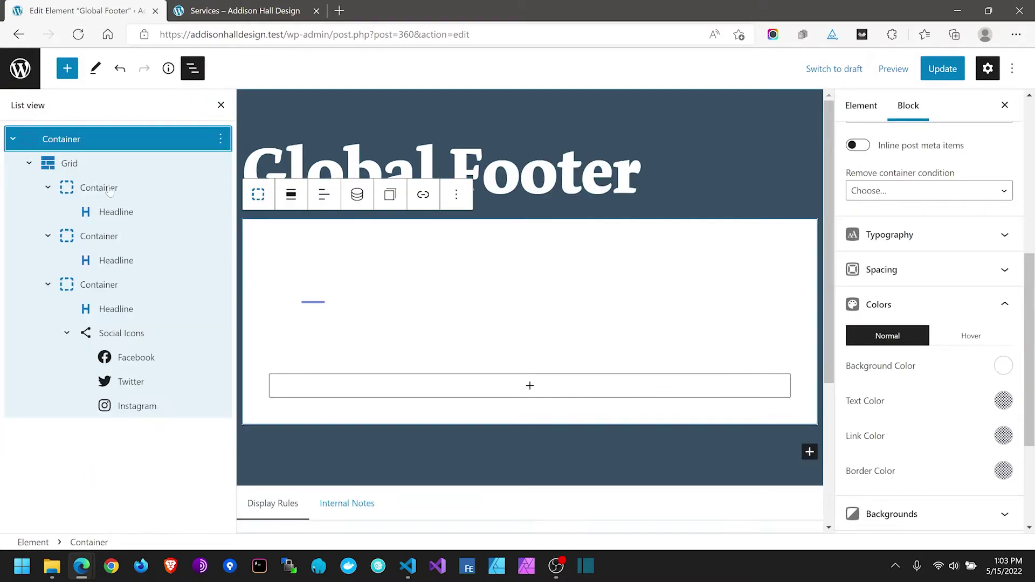
click(94, 213)
click(944, 361)
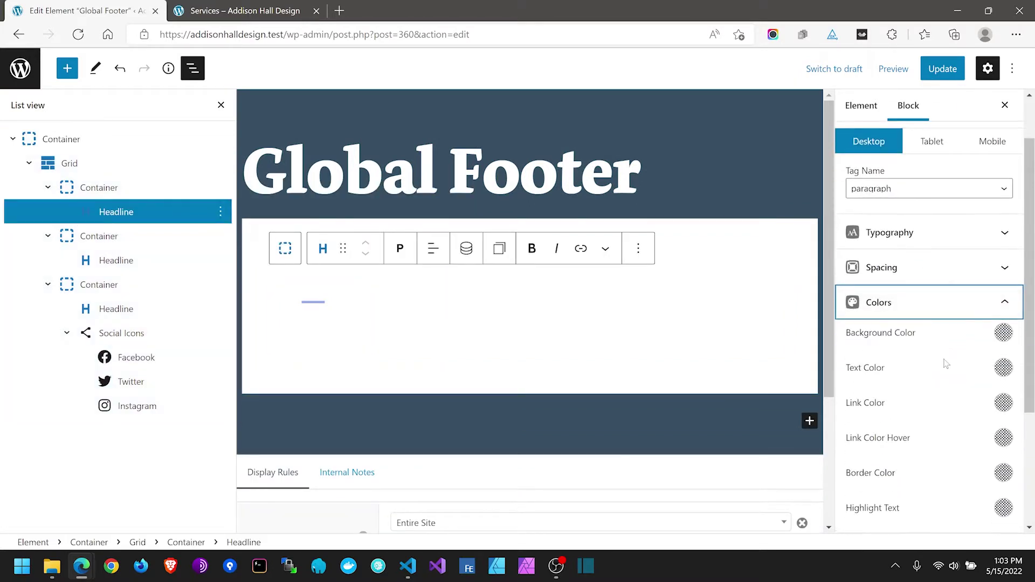
scroll(955, 461, down, 2)
scroll(954, 461, up, 3)
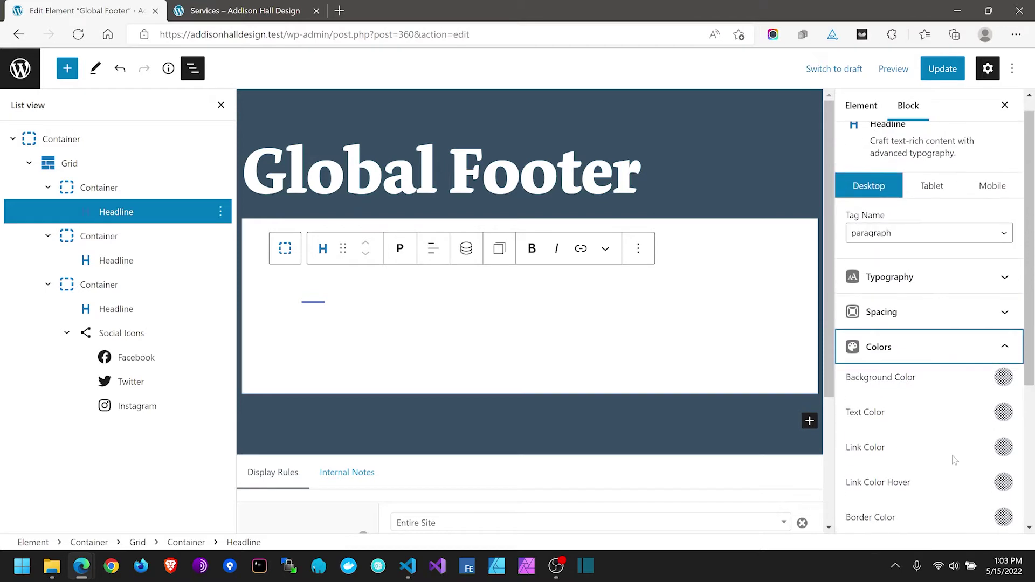
Step: Switch to Visual Studio Code, look over the overall background colour rules in style.css, and return to the footer editor
click(409, 566)
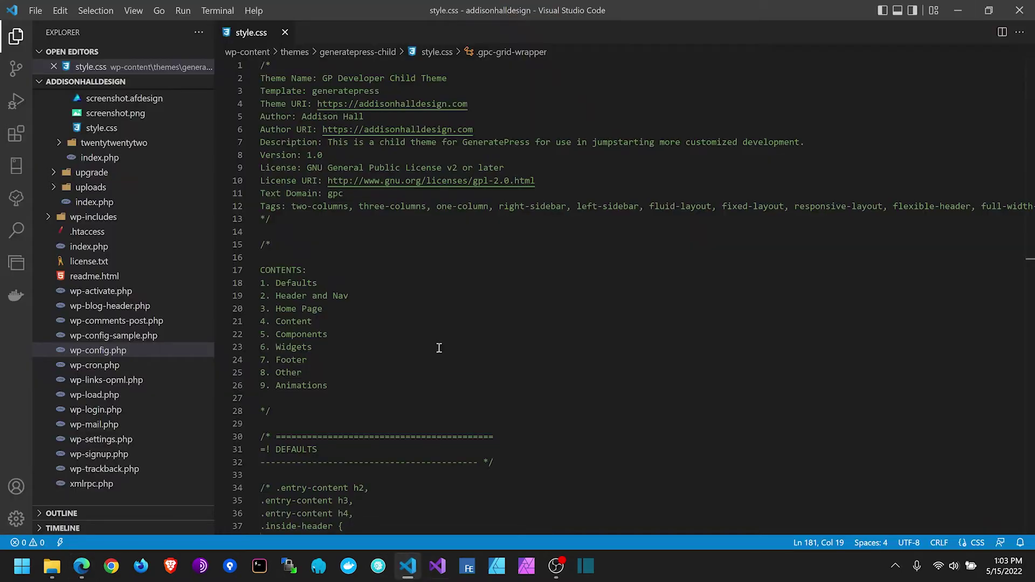
click(443, 312)
scroll(537, 344, down, 15)
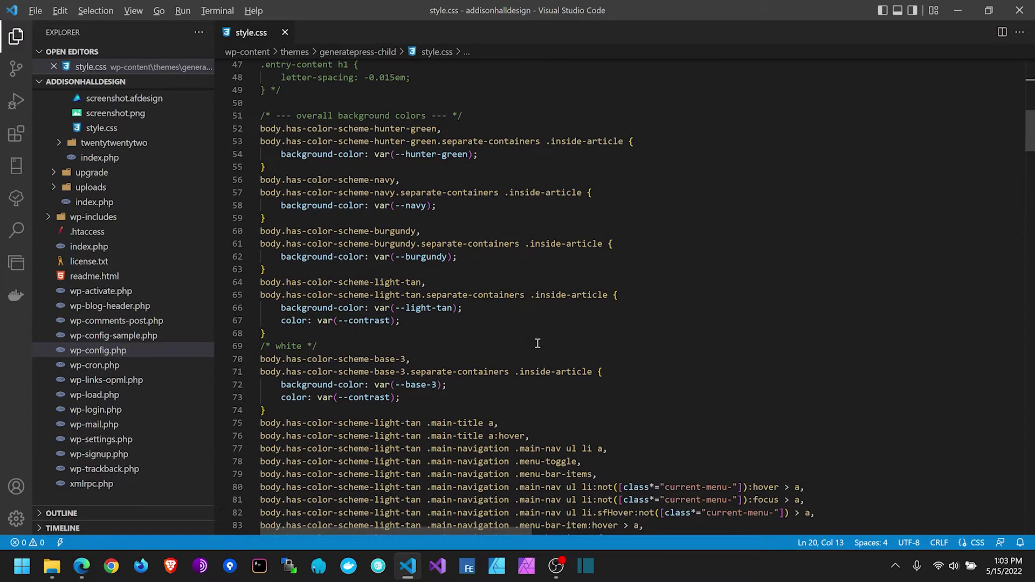
key(alt+Tab)
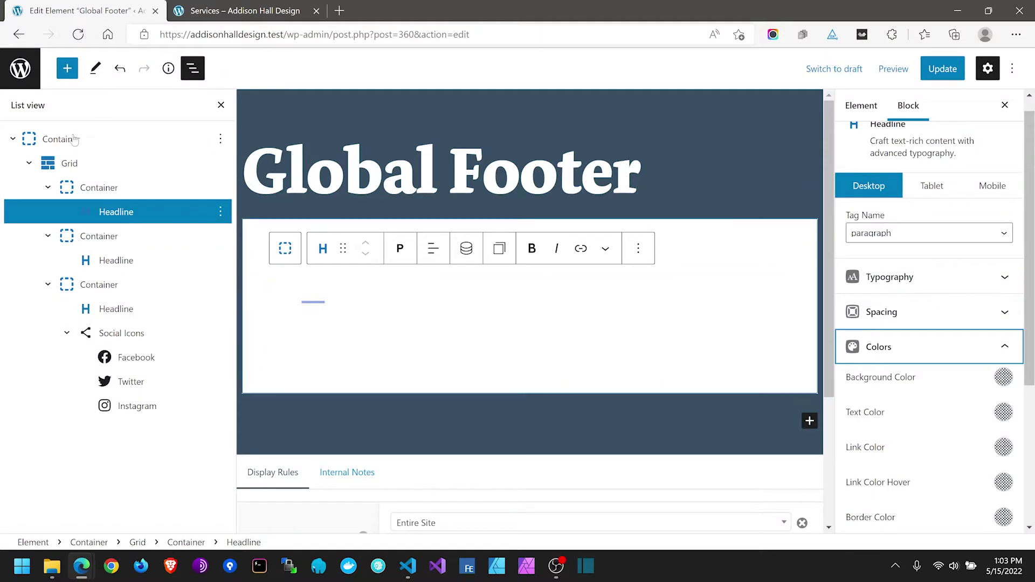
Step: Examine the Advanced settings, including additional CSS classes, of the outer footer container and the first column's container
scroll(964, 409, down, 1)
scroll(924, 447, down, 3)
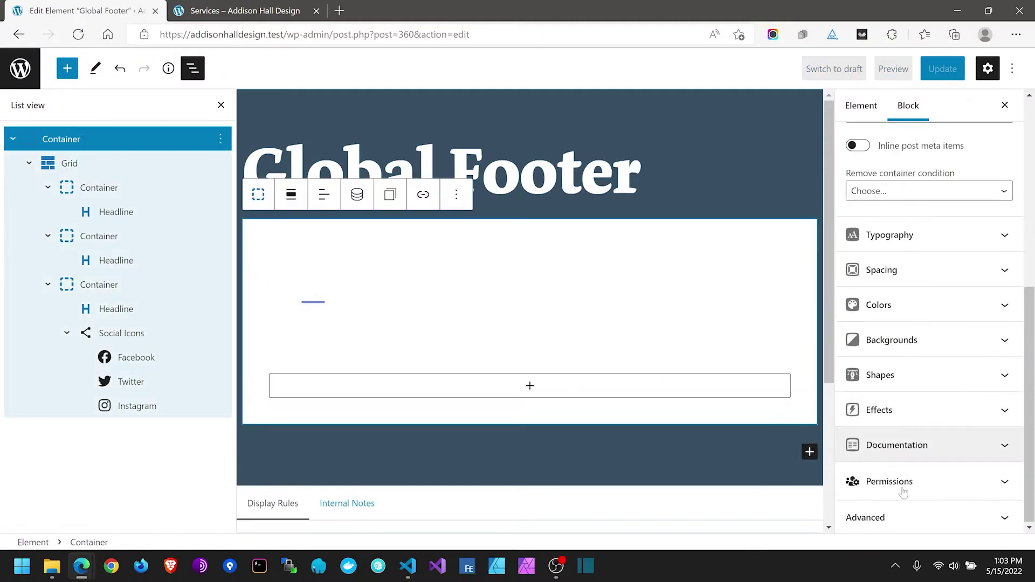
click(911, 515)
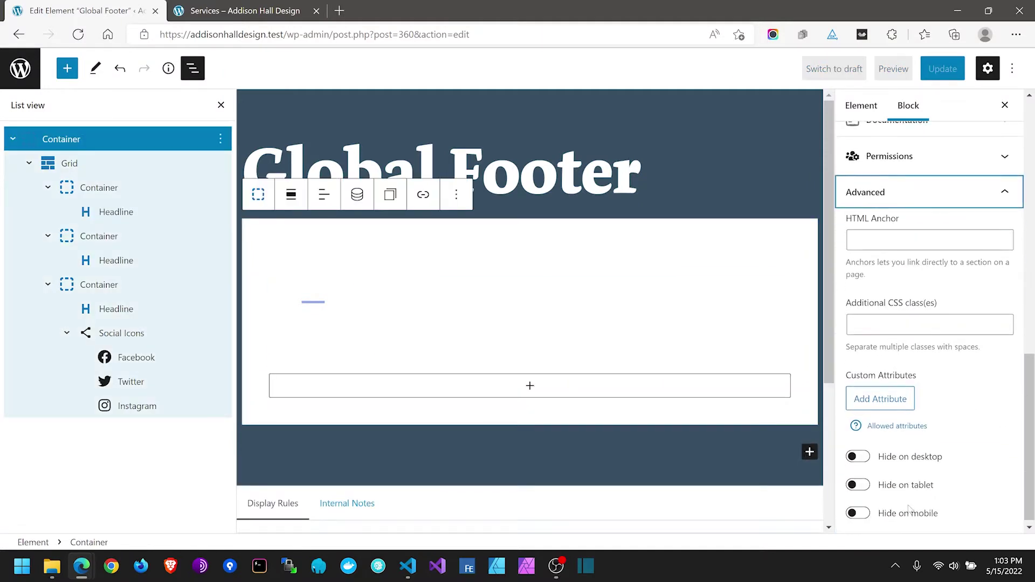
scroll(890, 270, up, 3)
scroll(928, 270, up, 5)
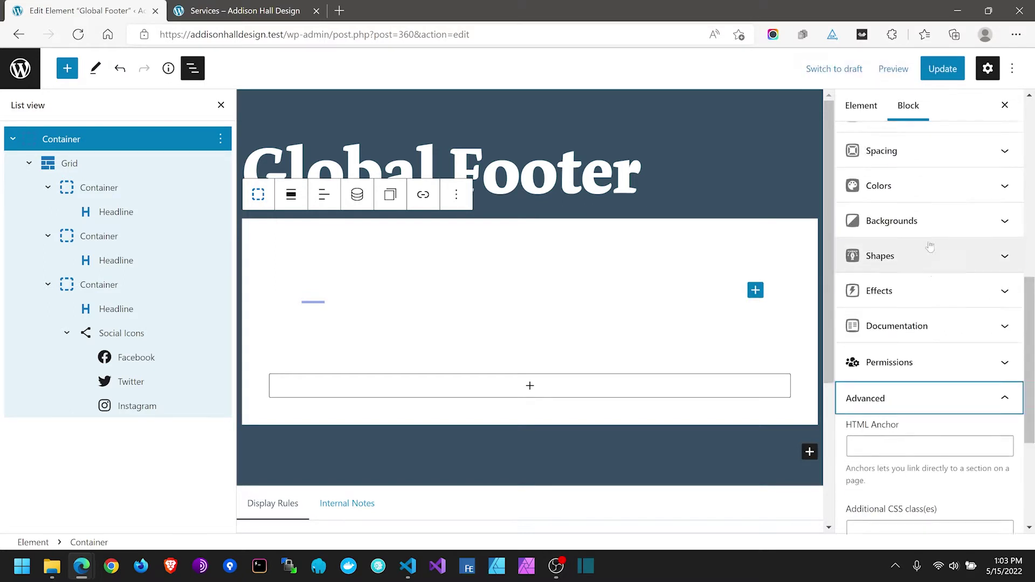
click(108, 189)
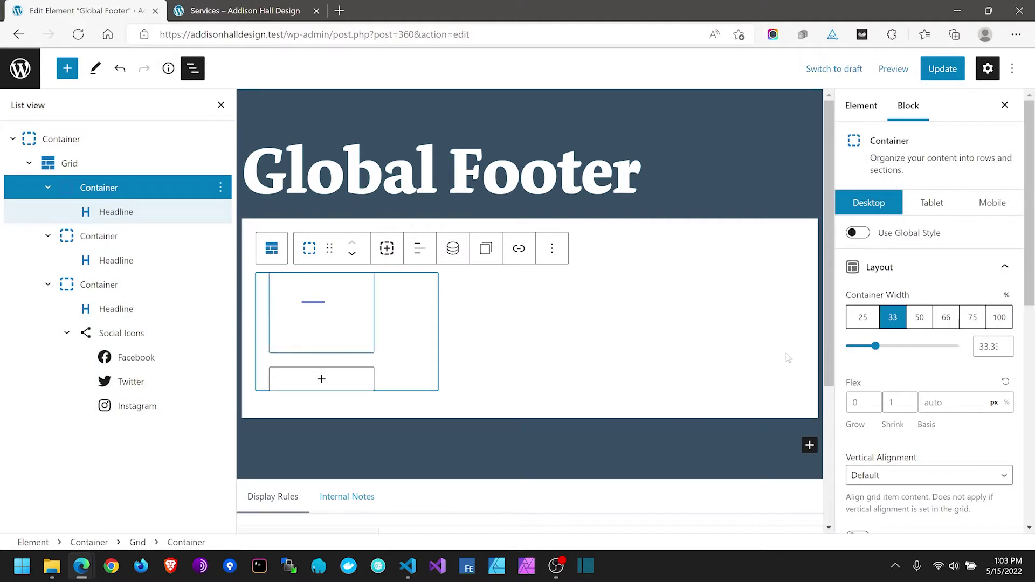
scroll(954, 394, down, 3)
scroll(949, 396, down, 5)
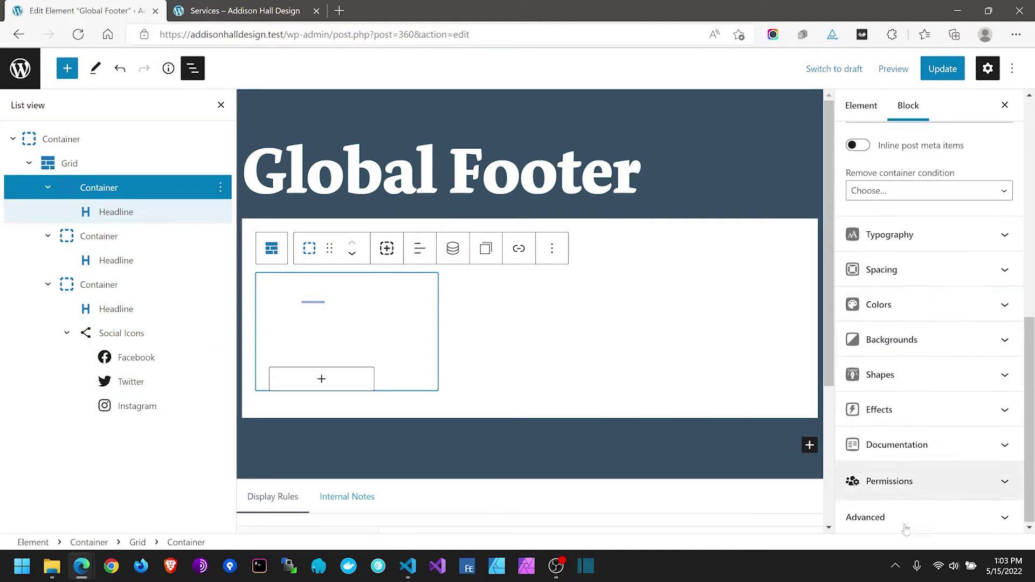
click(905, 520)
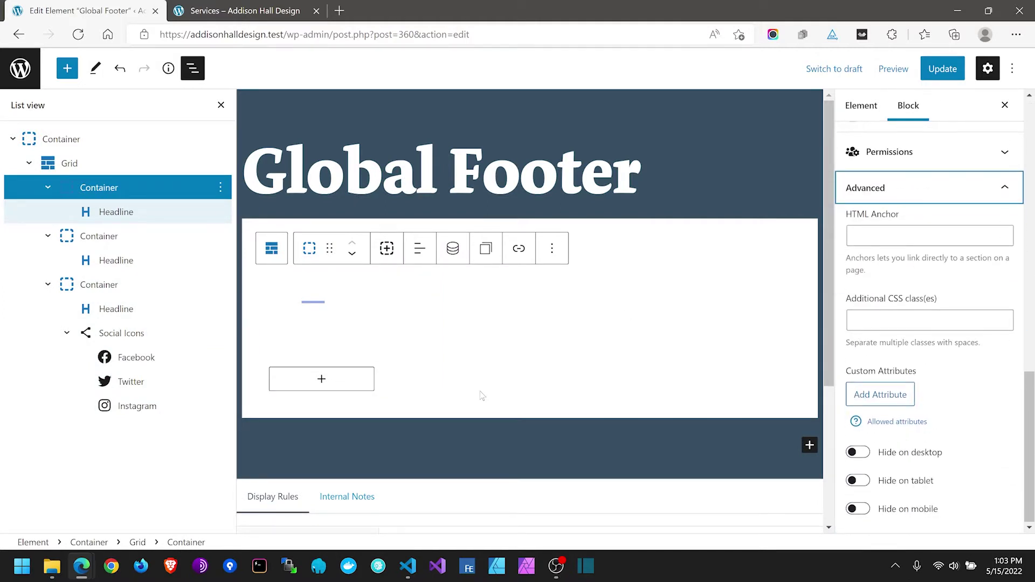
Step: Examine the colour options and Advanced settings of the first column's Headline
click(111, 213)
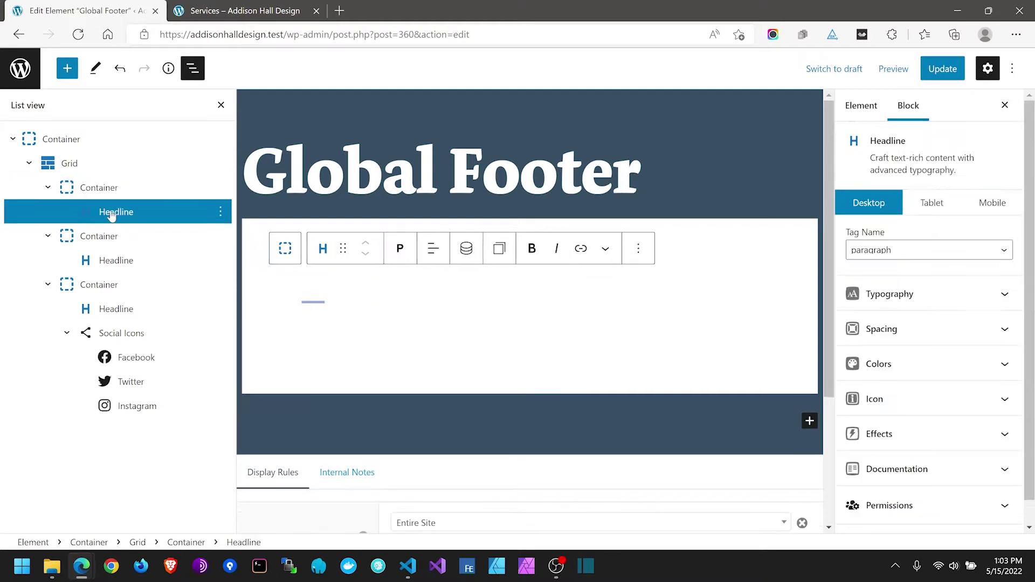
click(953, 360)
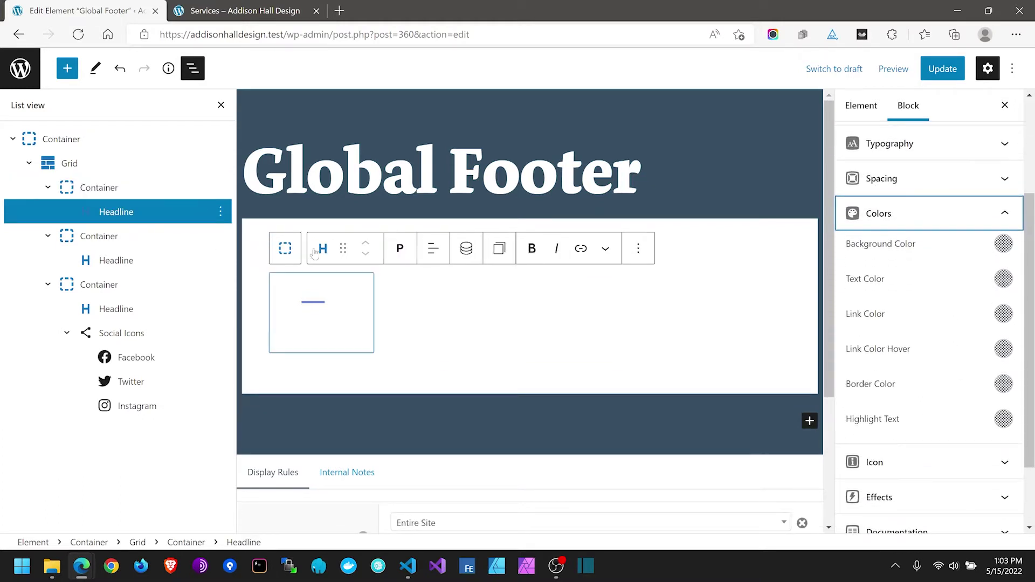
scroll(936, 437, down, 2)
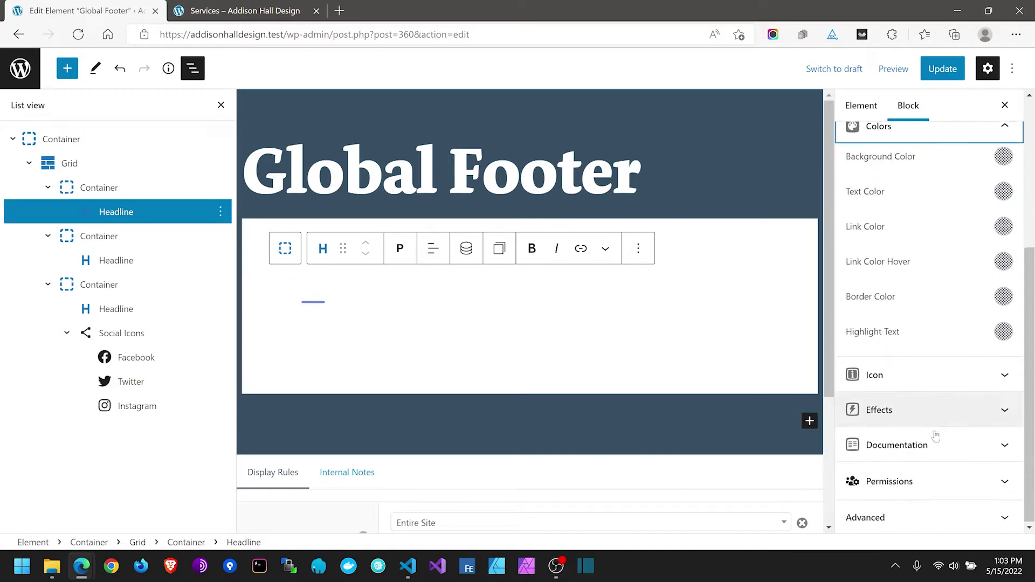
click(879, 516)
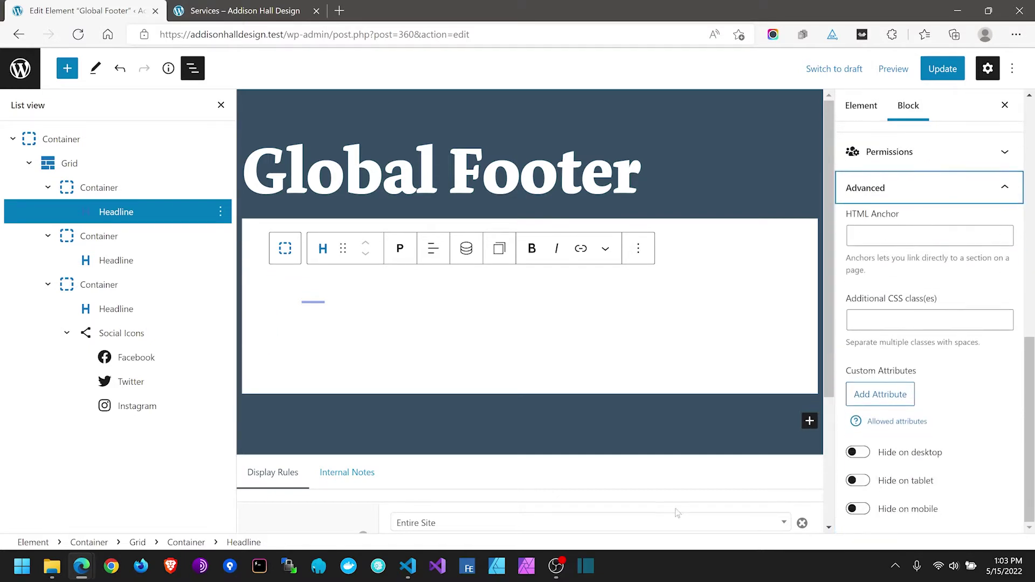
Step: In style.css in Visual Studio Code, comment out the social link colour rules for the light-tan and base-3 schemes
click(420, 568)
click(603, 373)
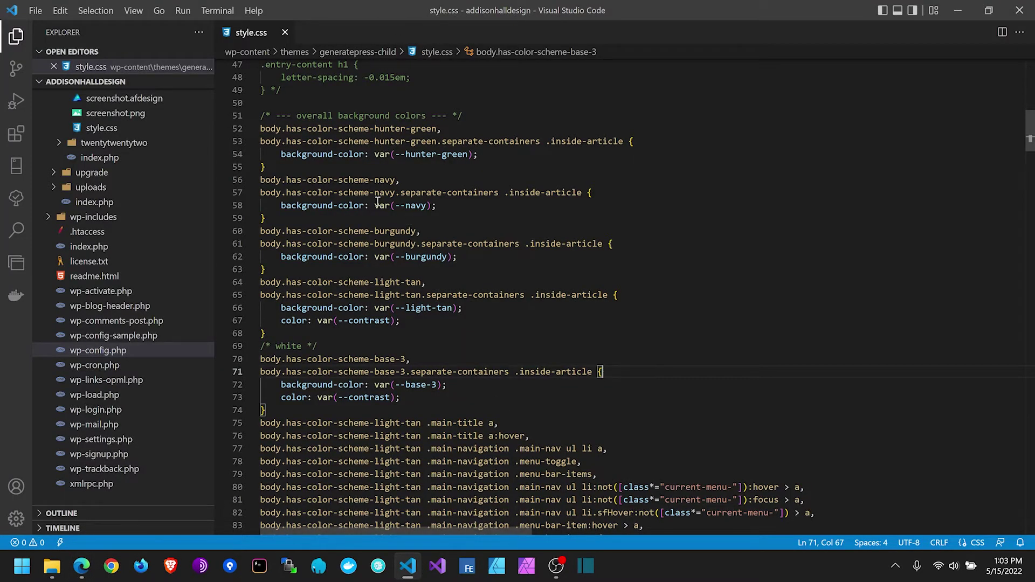
scroll(377, 203, down, 4)
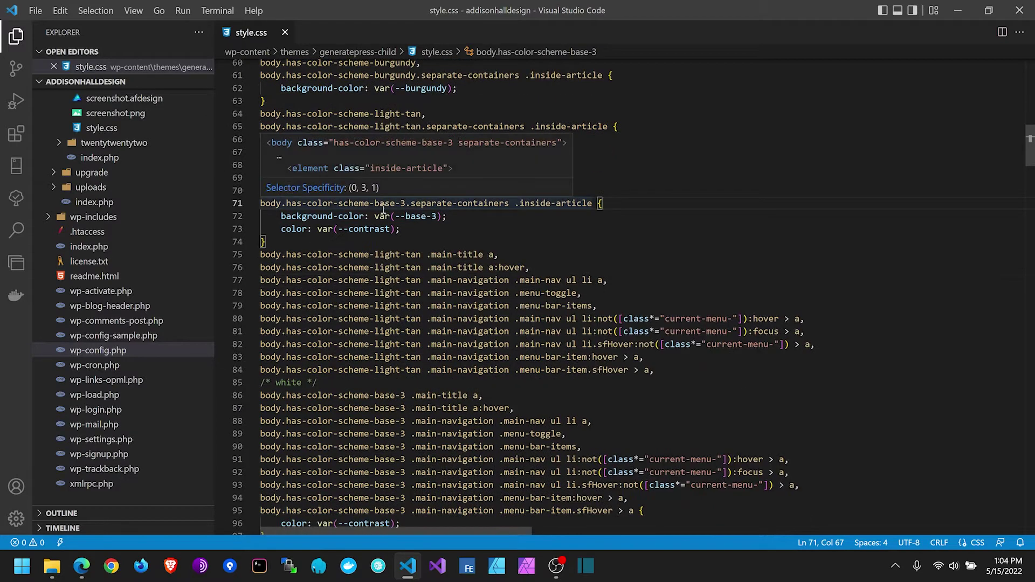
scroll(559, 268, down, 9)
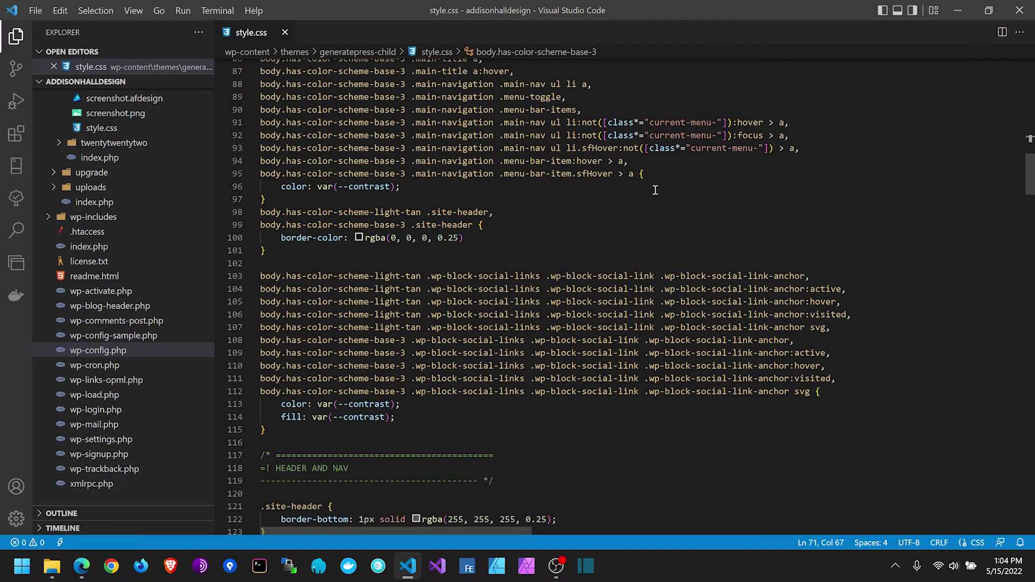
scroll(655, 190, up, 7)
scroll(658, 187, down, 9)
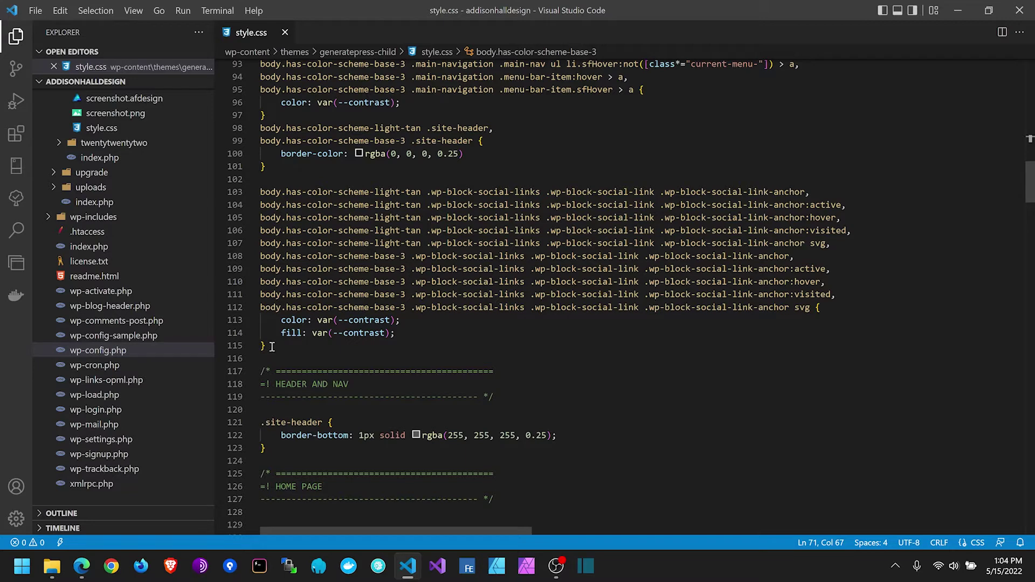
drag(273, 347, 260, 192)
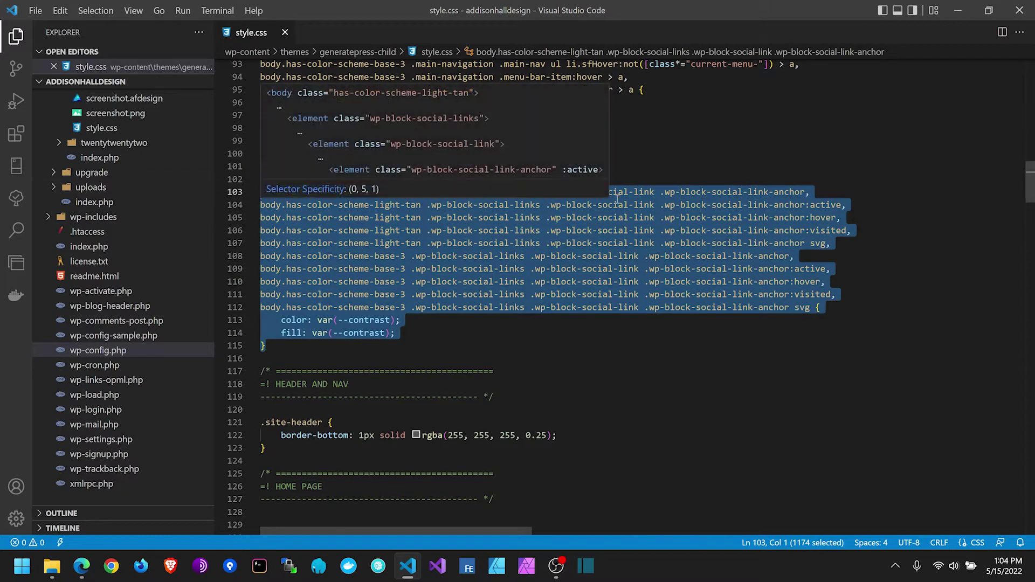
key(shift+alt+a)
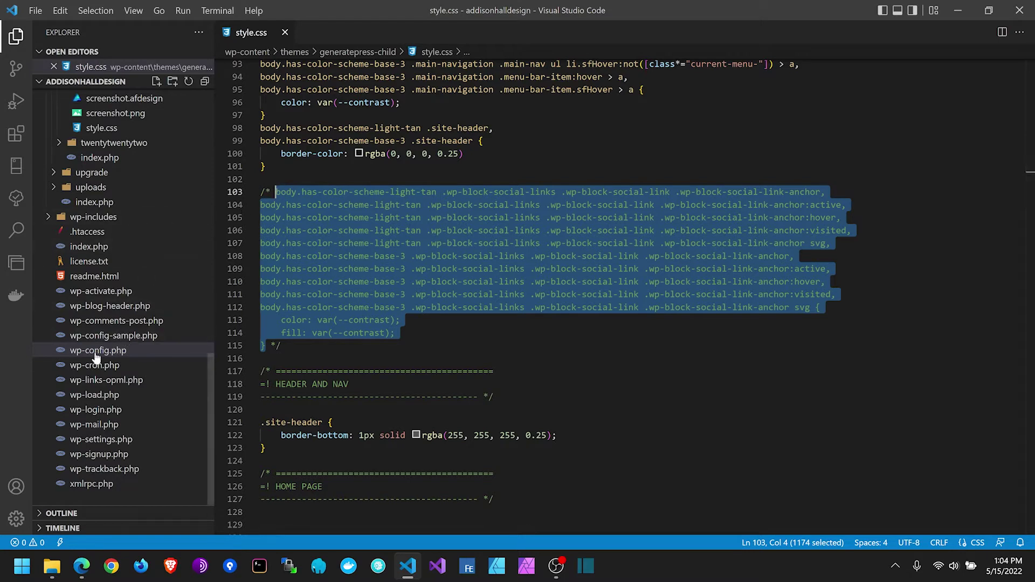
Step: Check gutenberg.css and the admin editor.css of the generatepress-child theme for colour scheme rules, and close the extra file
scroll(134, 226, up, 10)
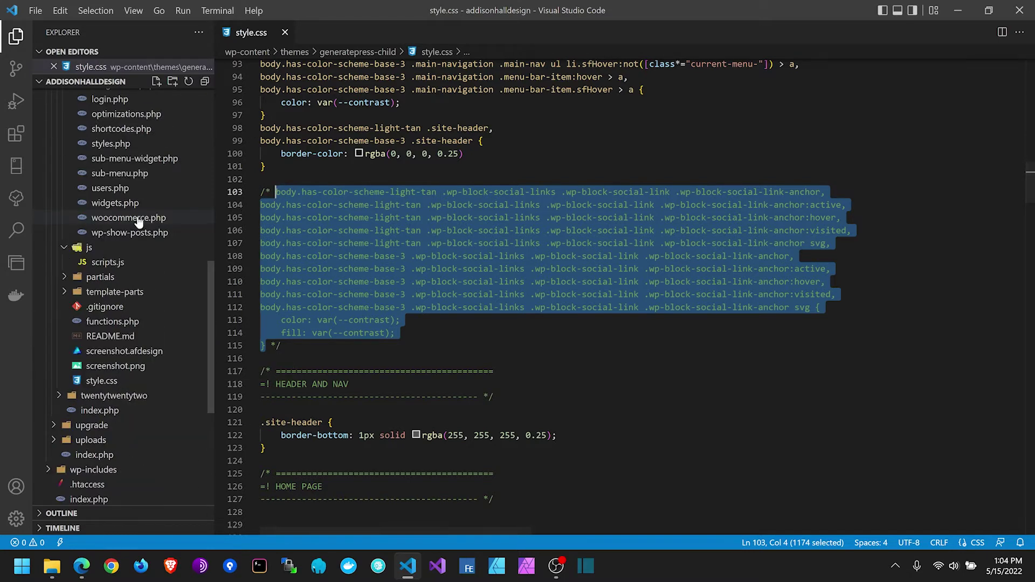
scroll(133, 226, up, 4)
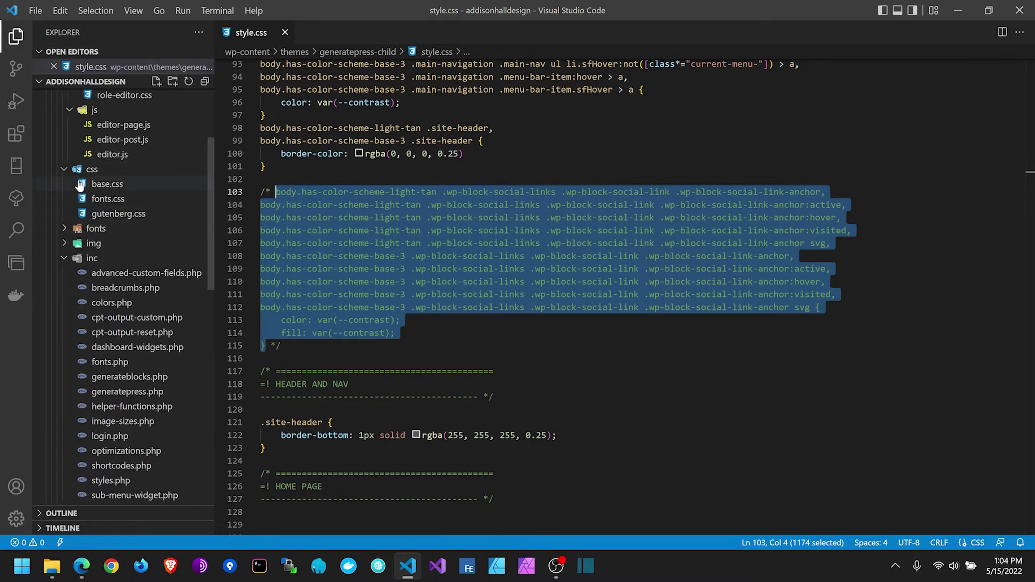
click(103, 215)
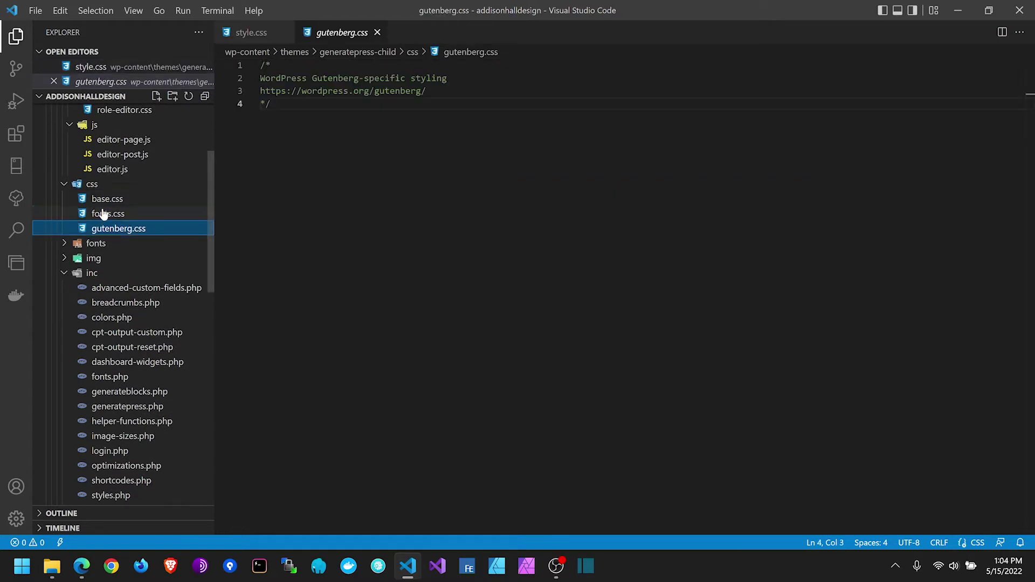
scroll(130, 215, up, 3)
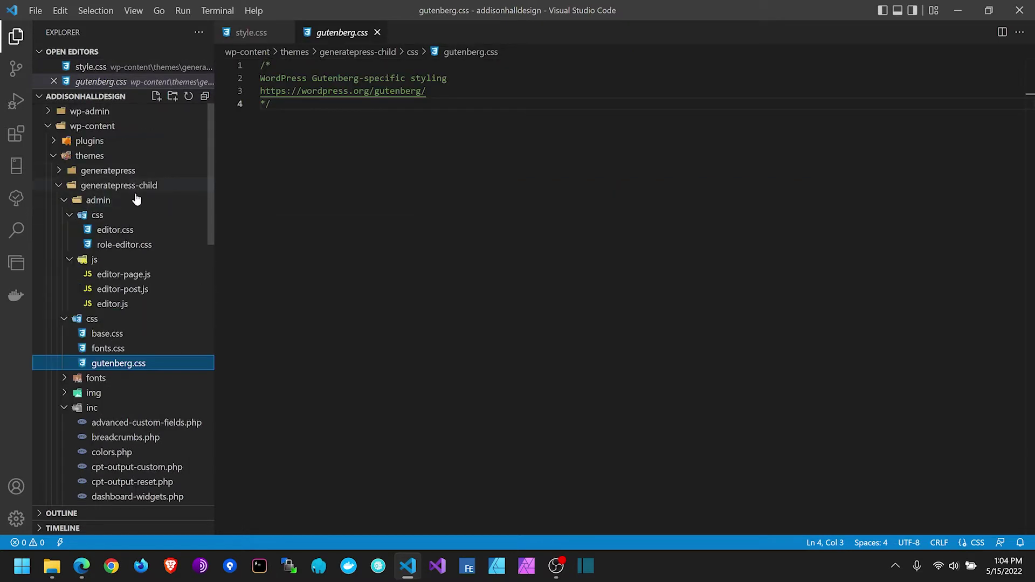
click(108, 231)
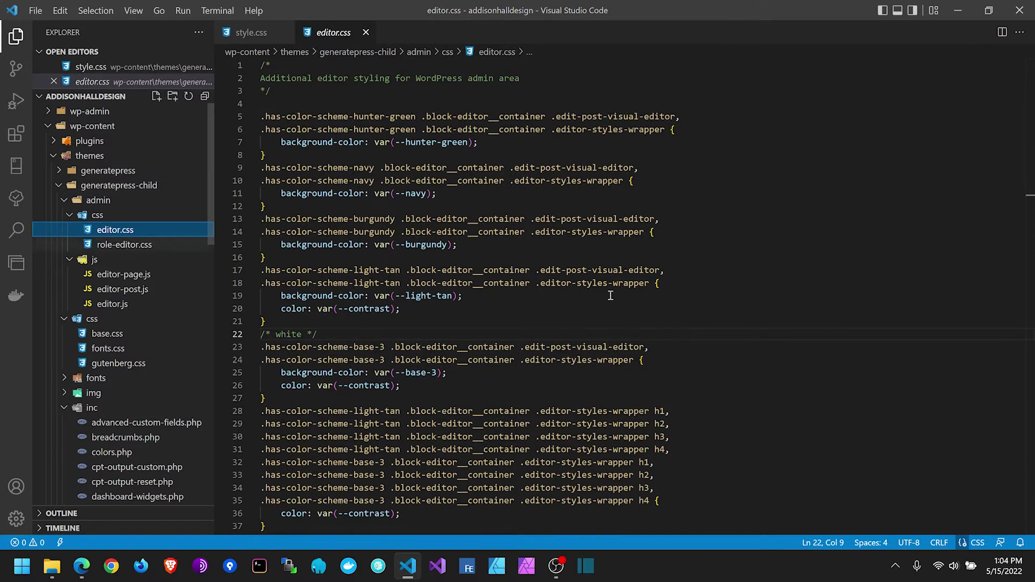
scroll(604, 256, down, 6)
scroll(604, 256, up, 2)
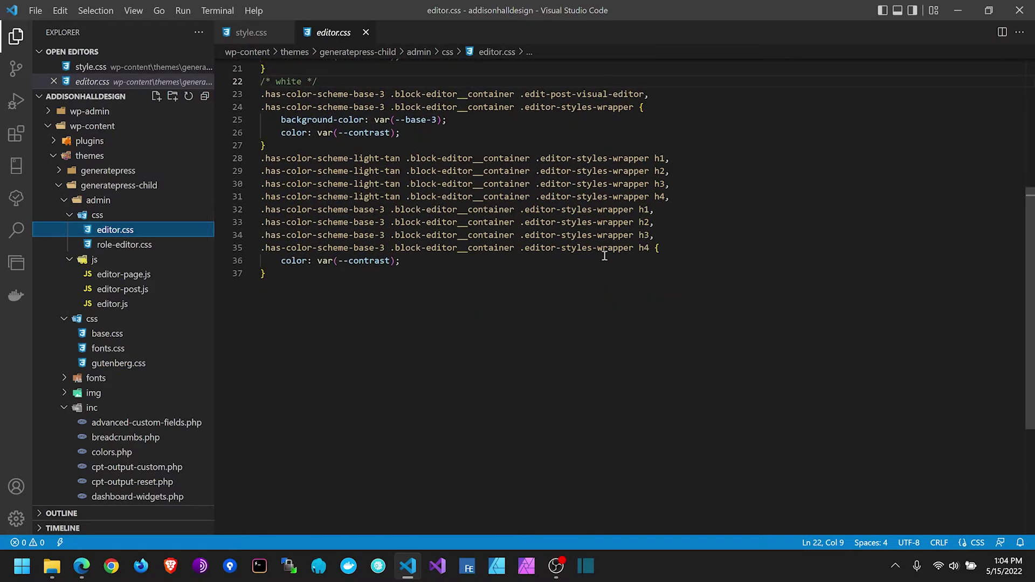
scroll(605, 256, up, 4)
scroll(607, 256, up, 2)
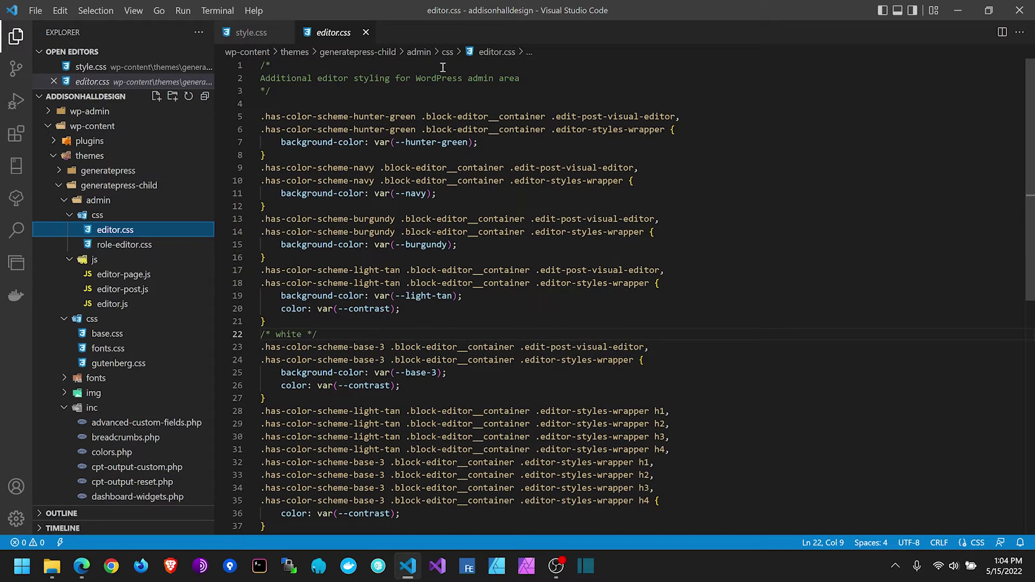
click(365, 33)
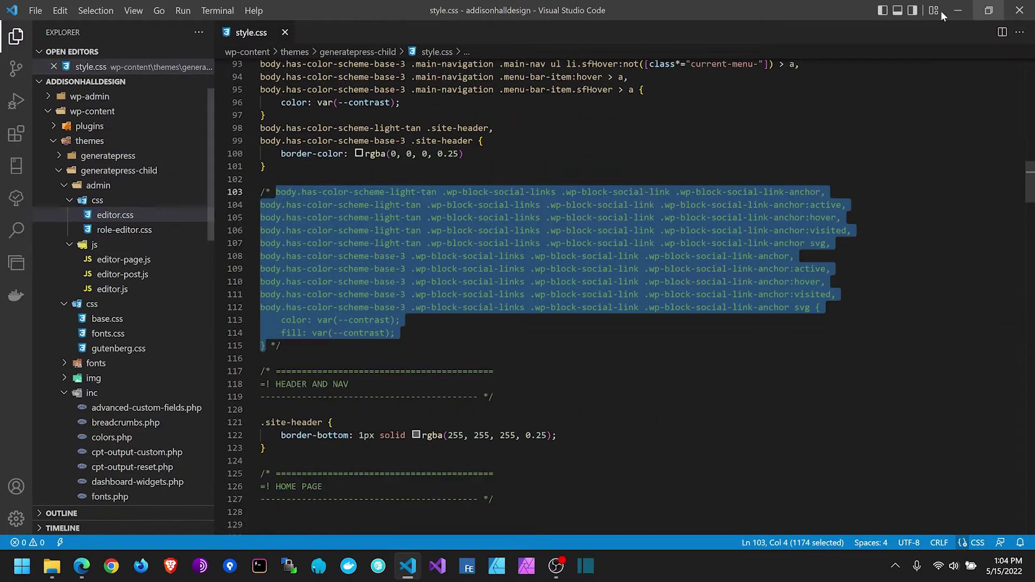
Step: Switch back to the Global Footer editor in the browser and set the outer footer container's text color to var(--contrast-2)
click(956, 9)
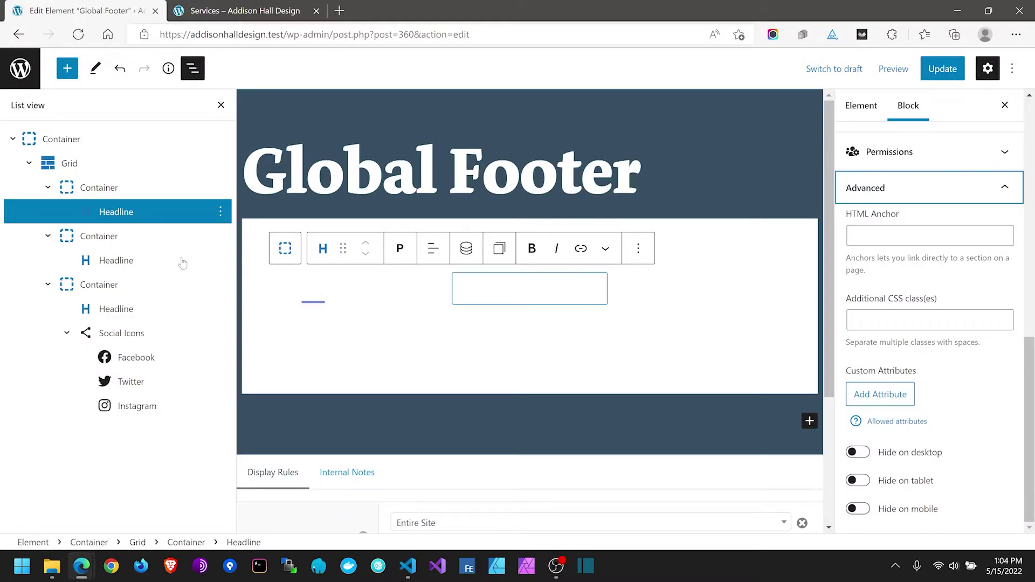
click(99, 188)
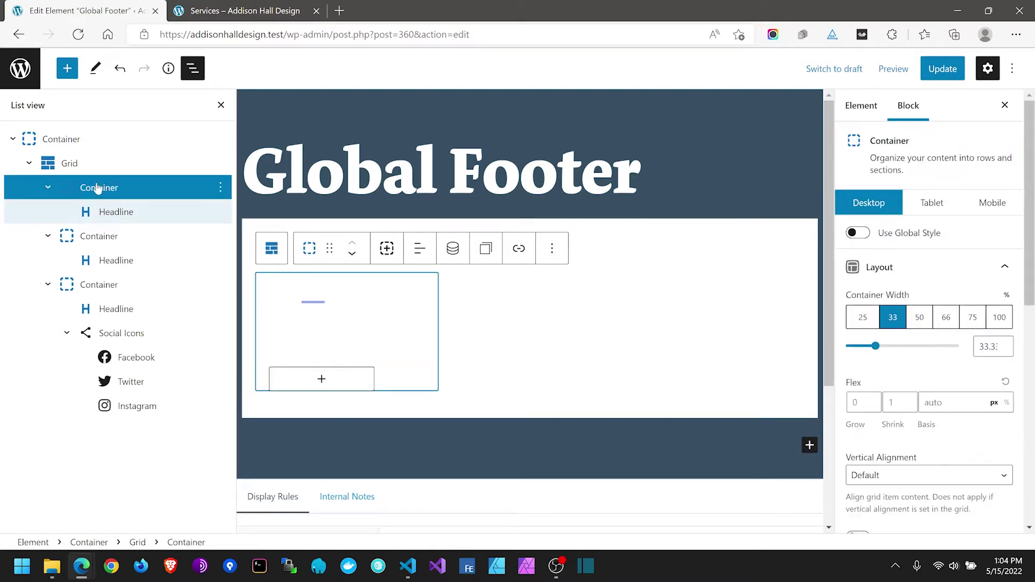
click(78, 138)
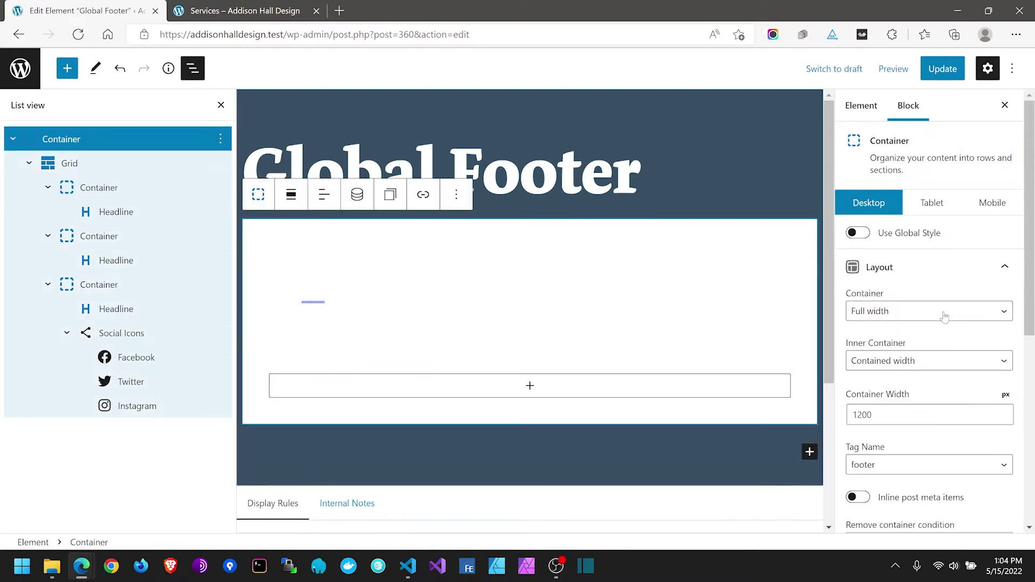
scroll(945, 316, down, 5)
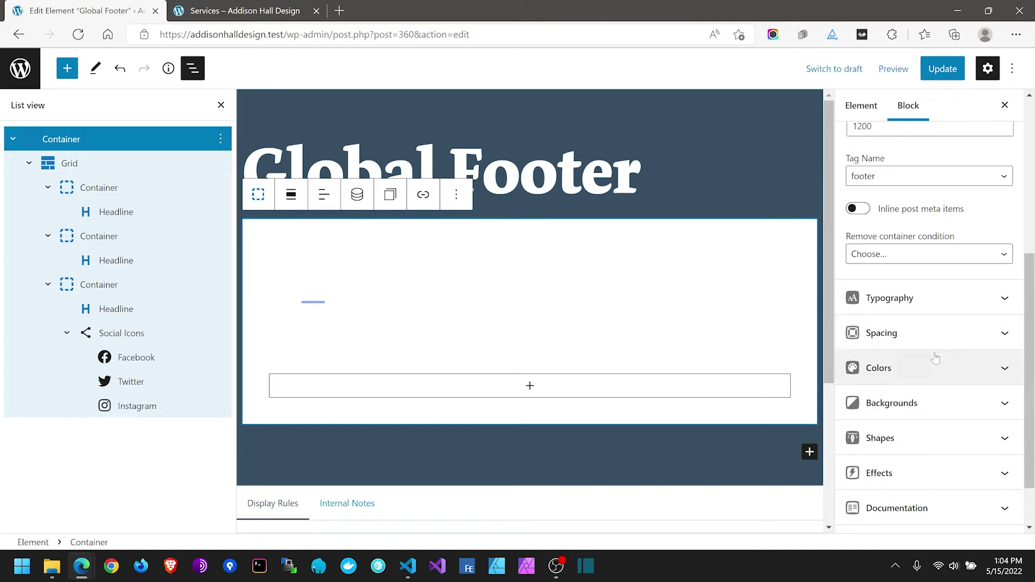
click(936, 358)
scroll(956, 383, down, 1)
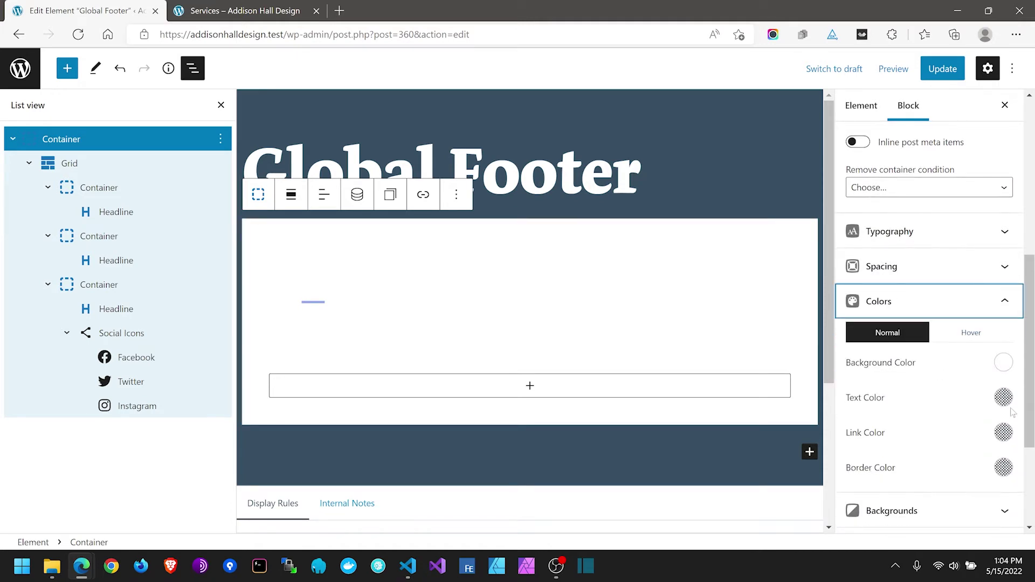
click(1005, 398)
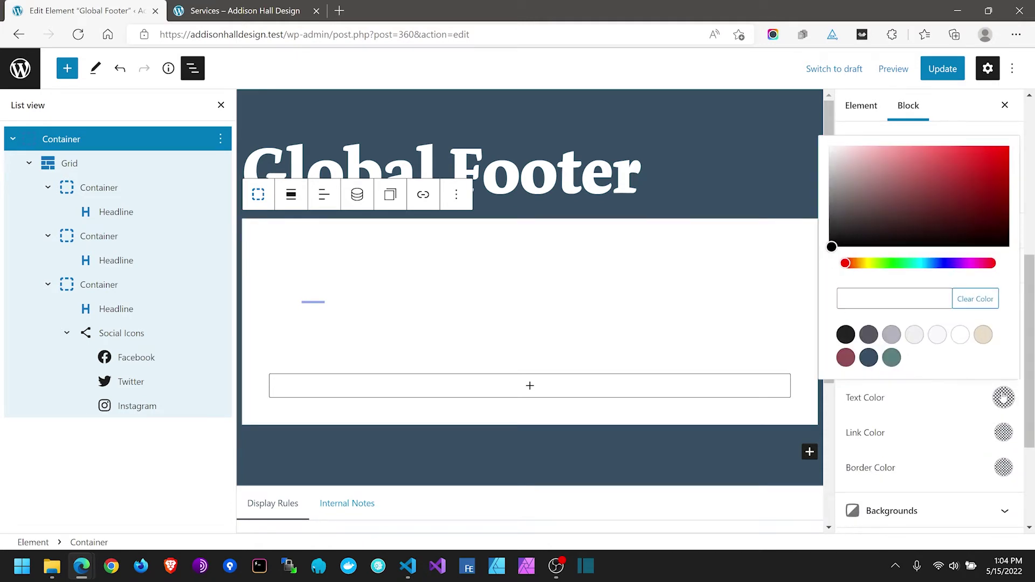
click(868, 336)
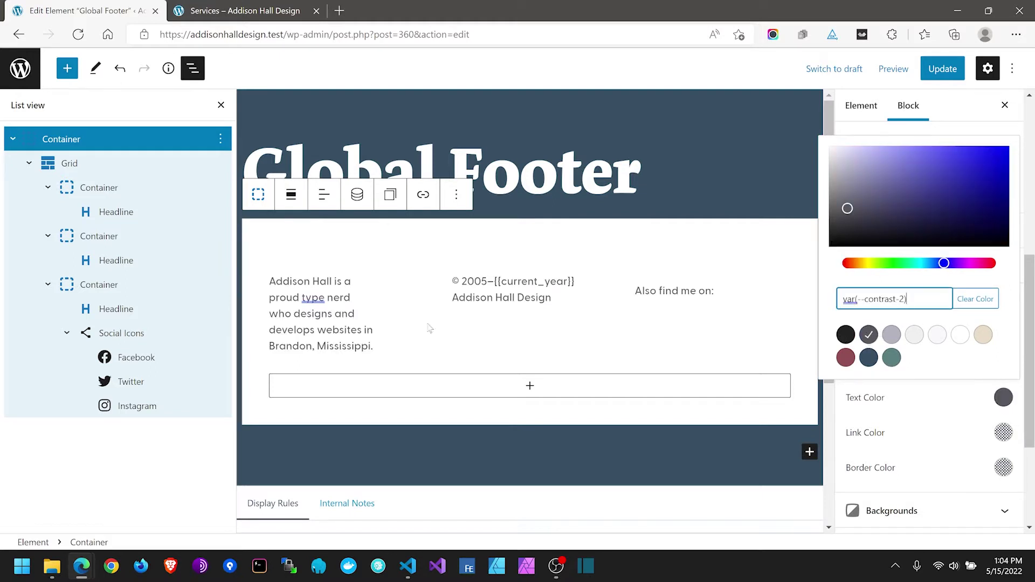
Step: Clear the icon color of the Social Icons block in the third column
click(109, 338)
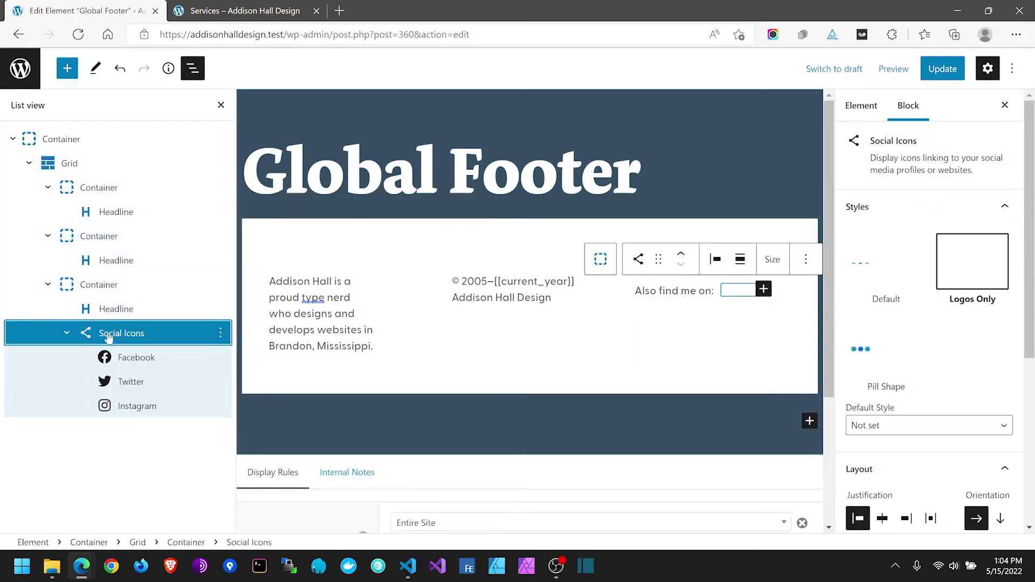
scroll(912, 347, down, 5)
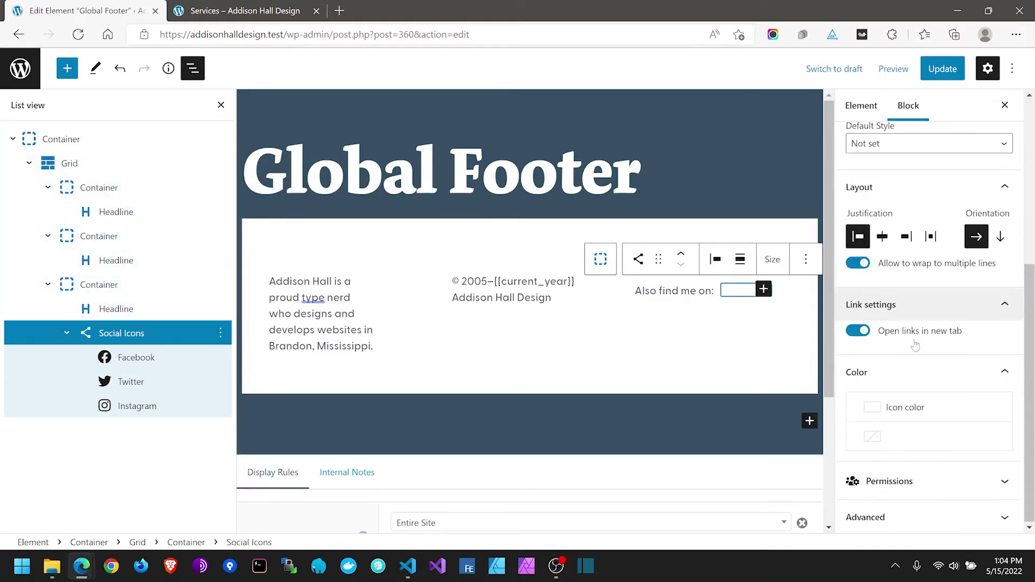
click(874, 411)
click(804, 405)
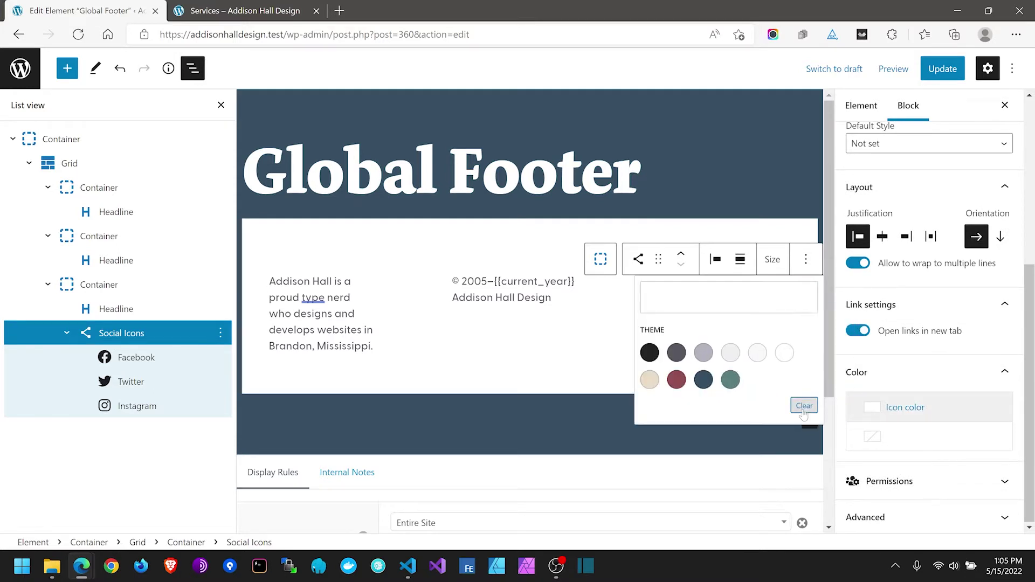
click(779, 459)
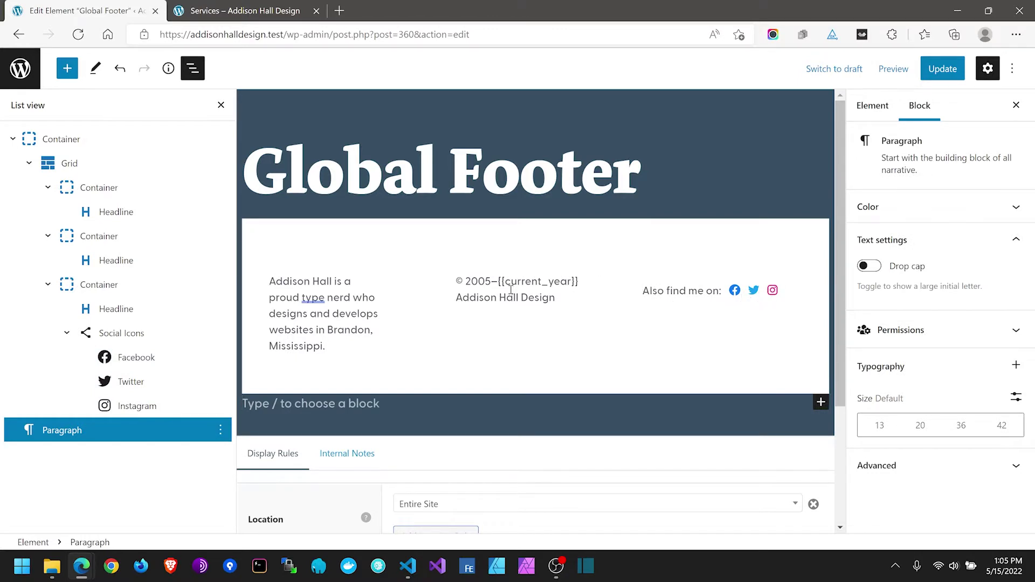
Step: Save the Global Footer element and reload the Services page to check its footer
click(943, 68)
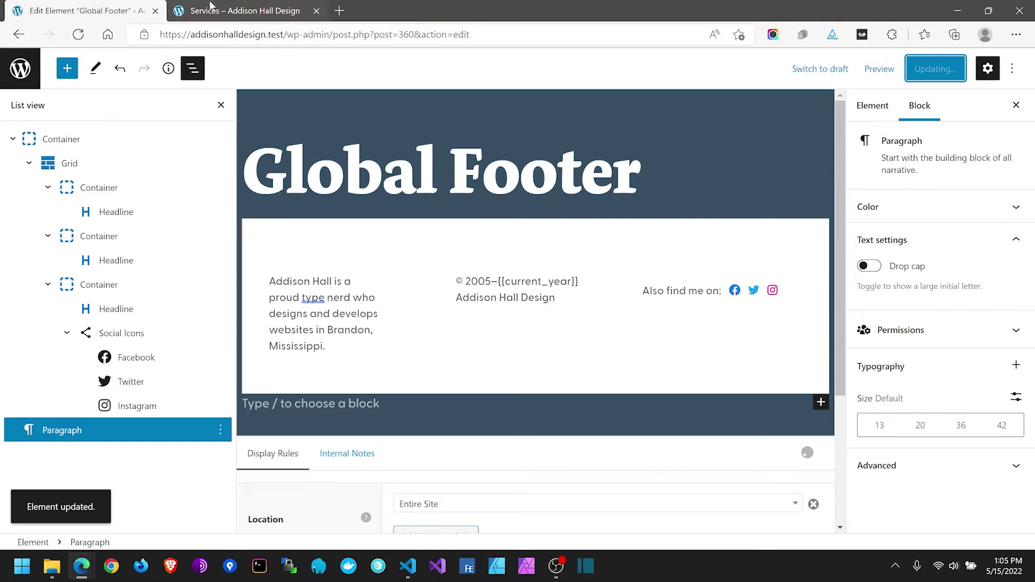
click(211, 6)
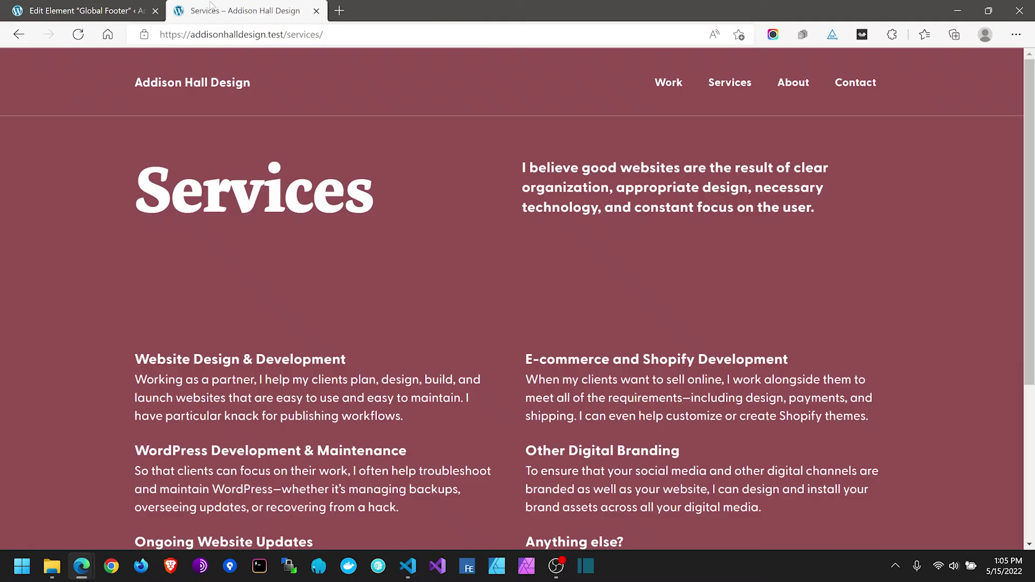
click(78, 35)
scroll(974, 259, down, 5)
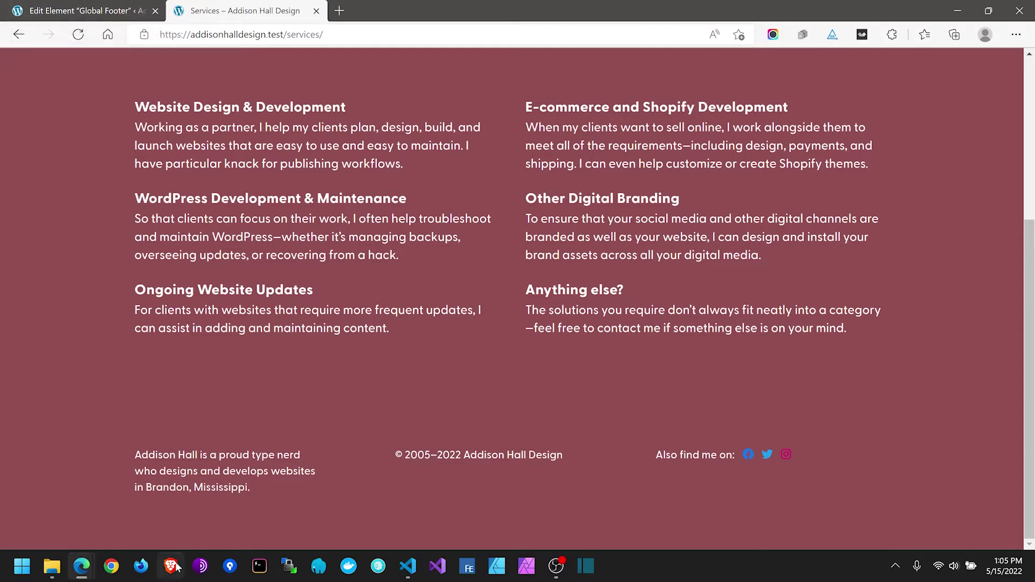
Step: Switch to Visual Studio Code and review the body color scheme rules in style.css
click(408, 566)
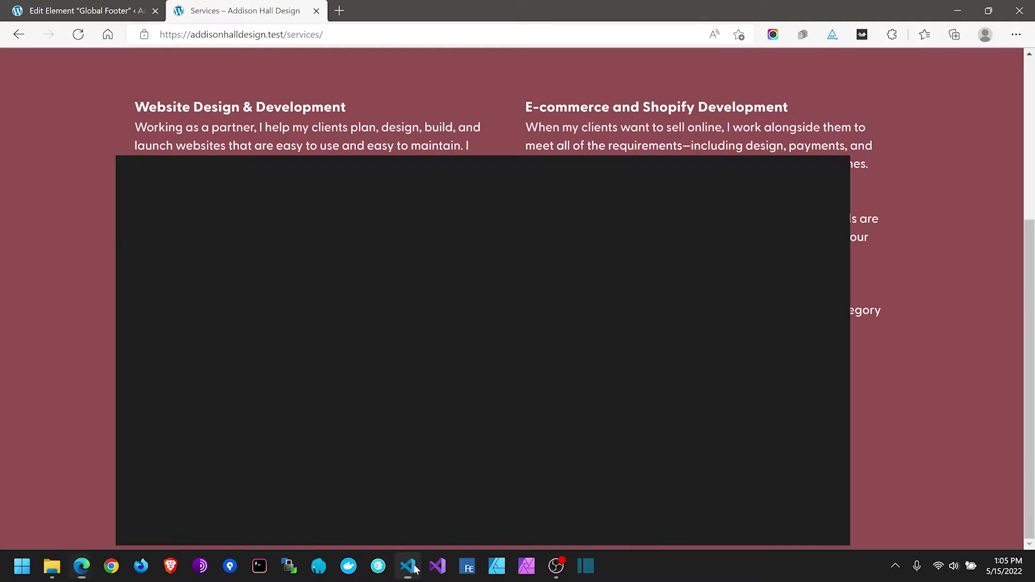
key(Escape)
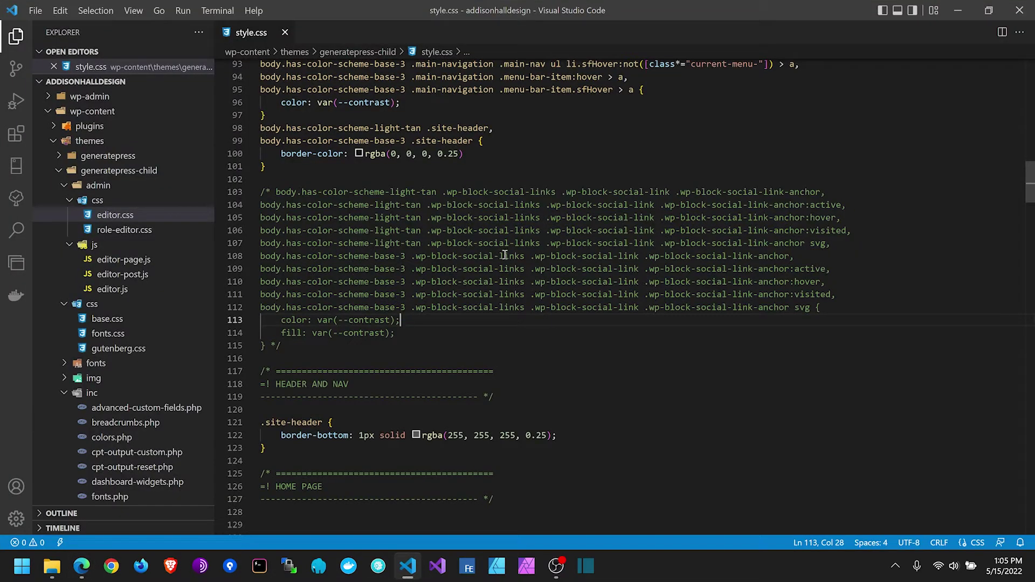
scroll(506, 255, up, 4)
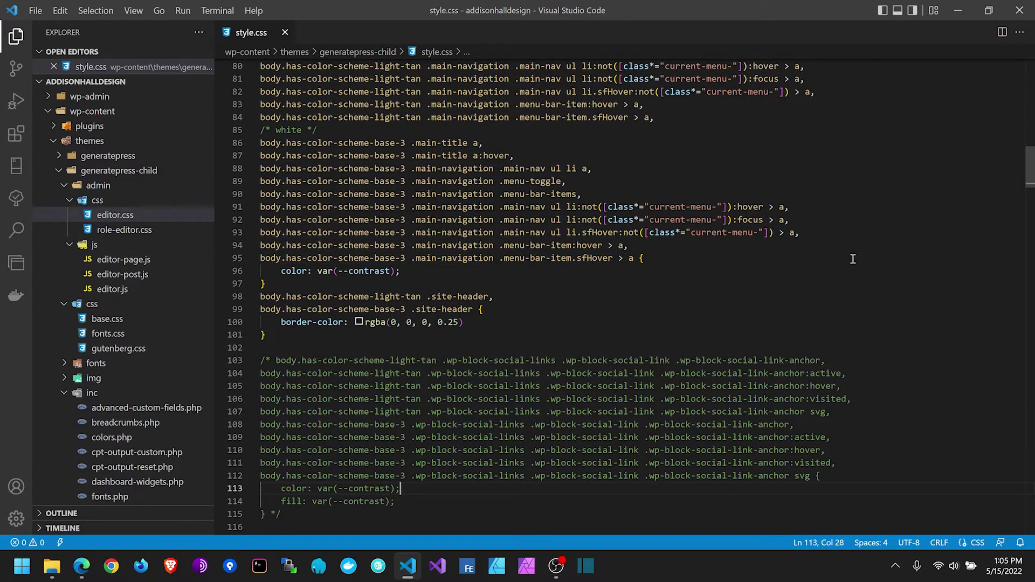
scroll(854, 258, up, 6)
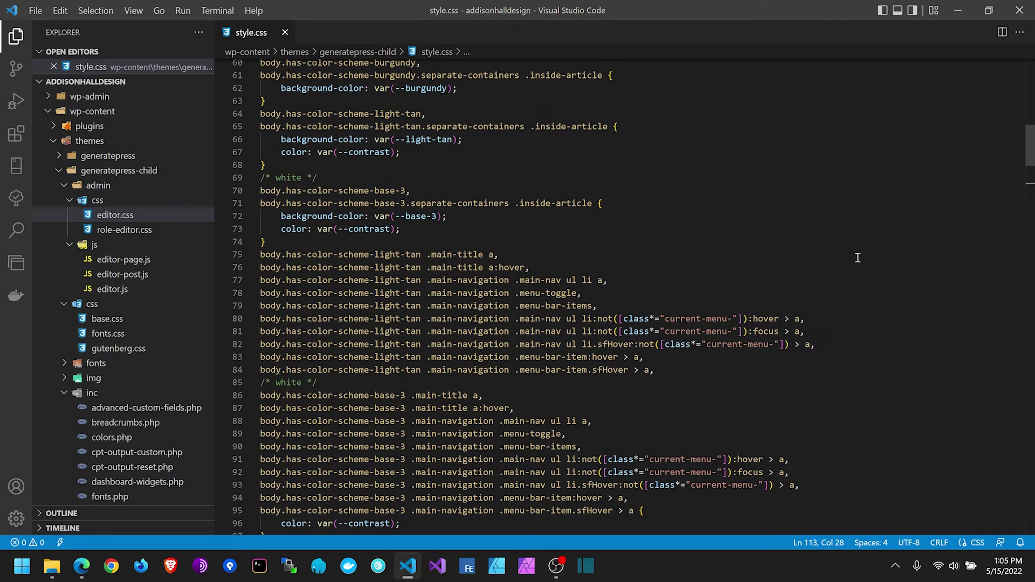
scroll(858, 259, up, 4)
scroll(858, 258, down, 10)
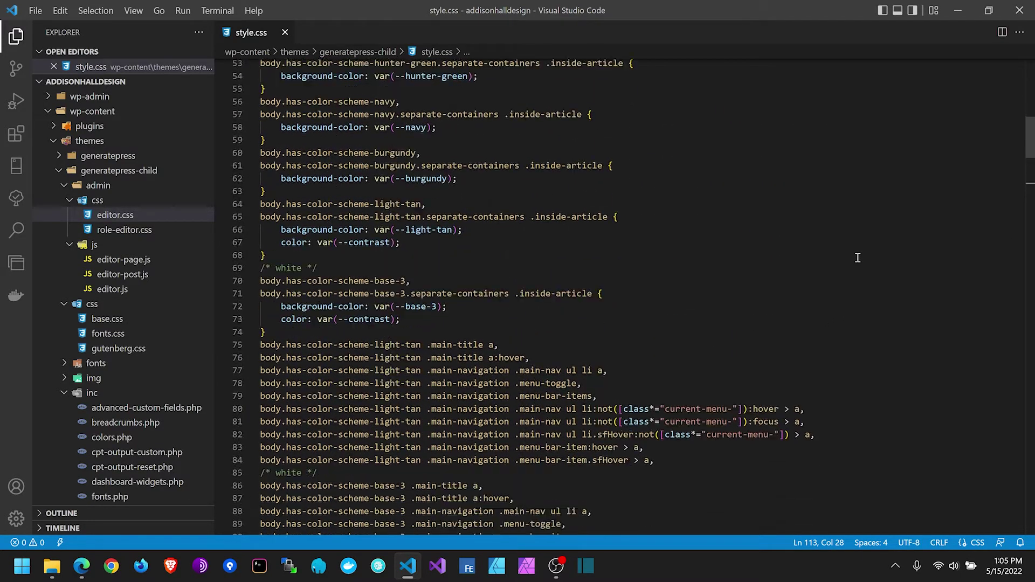
scroll(858, 258, down, 6)
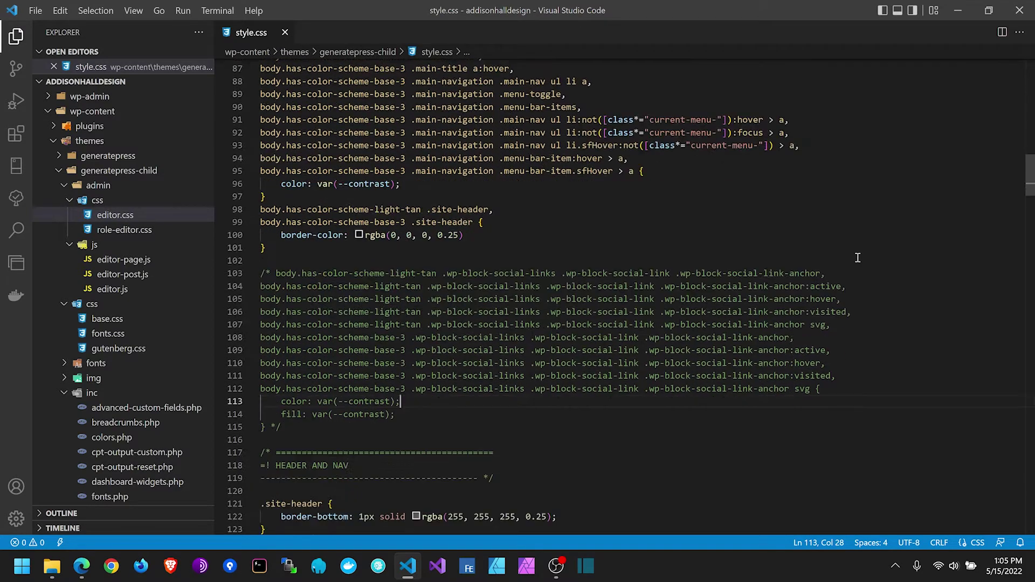
scroll(858, 259, up, 6)
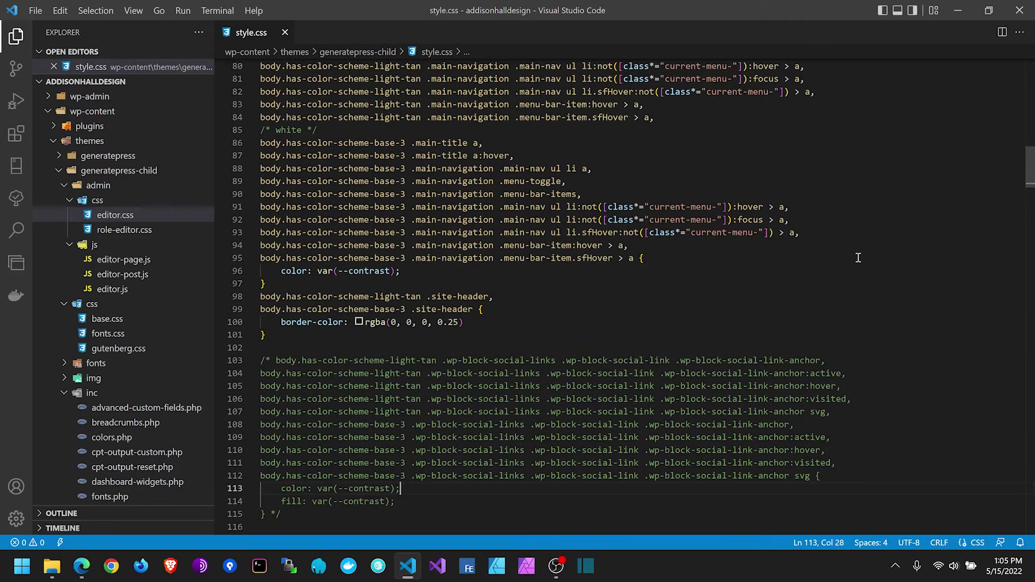
Step: Search style.css for "footer" and look through the surrounding sections for footer styling
click(847, 249)
key(ctrl+f)
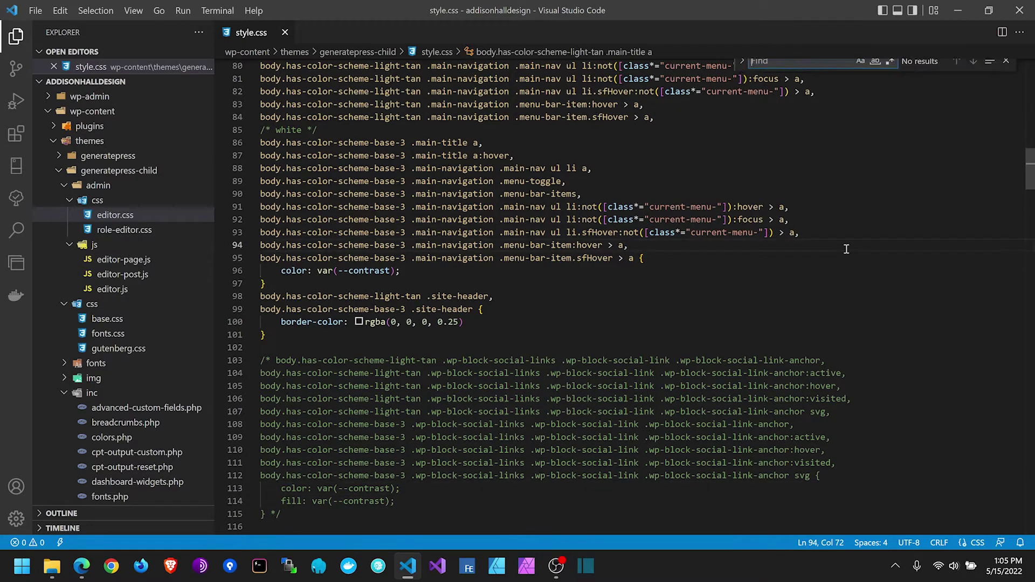
text(footer)
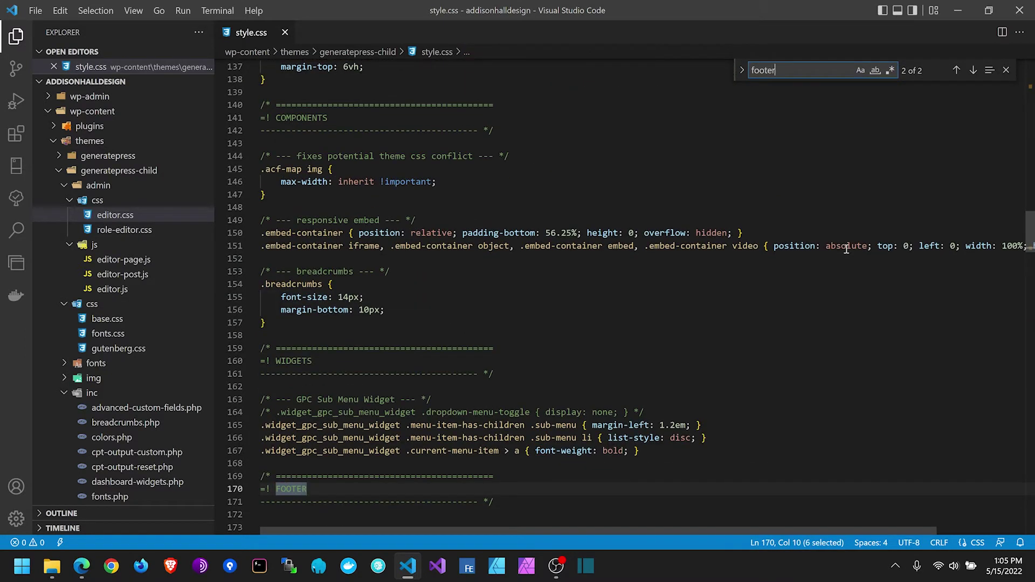
scroll(599, 315, down, 6)
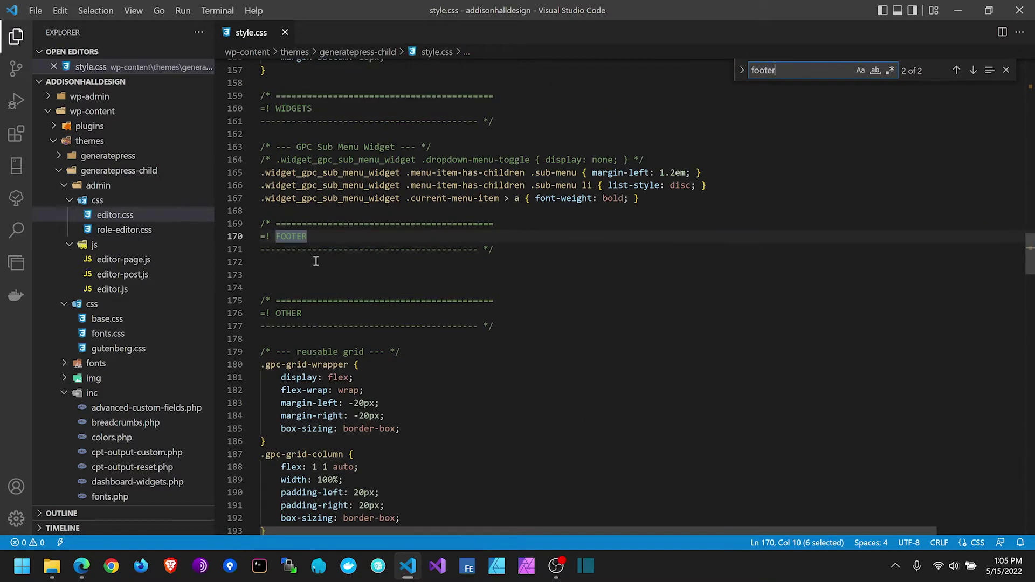
scroll(316, 261, down, 15)
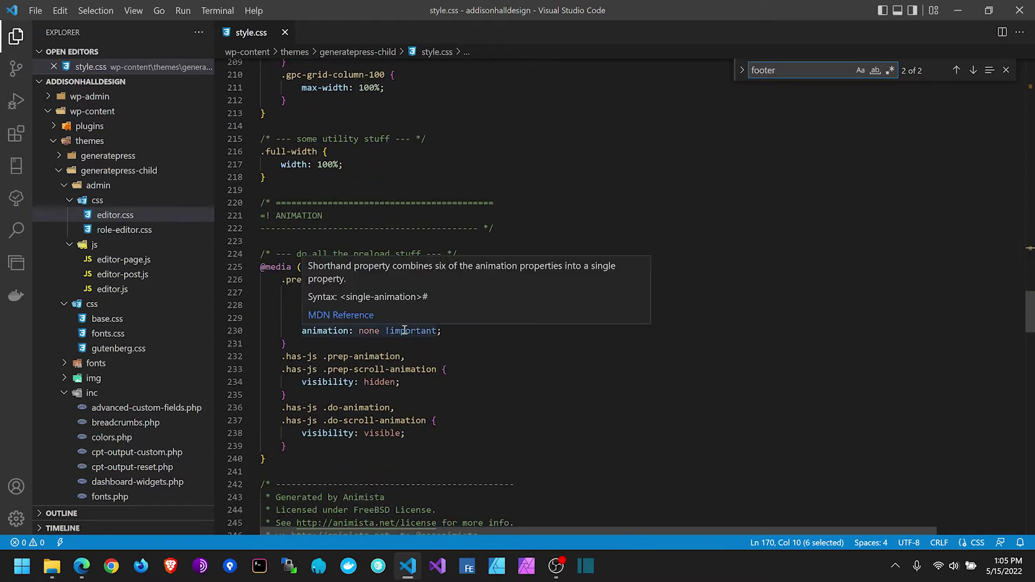
scroll(504, 319, up, 20)
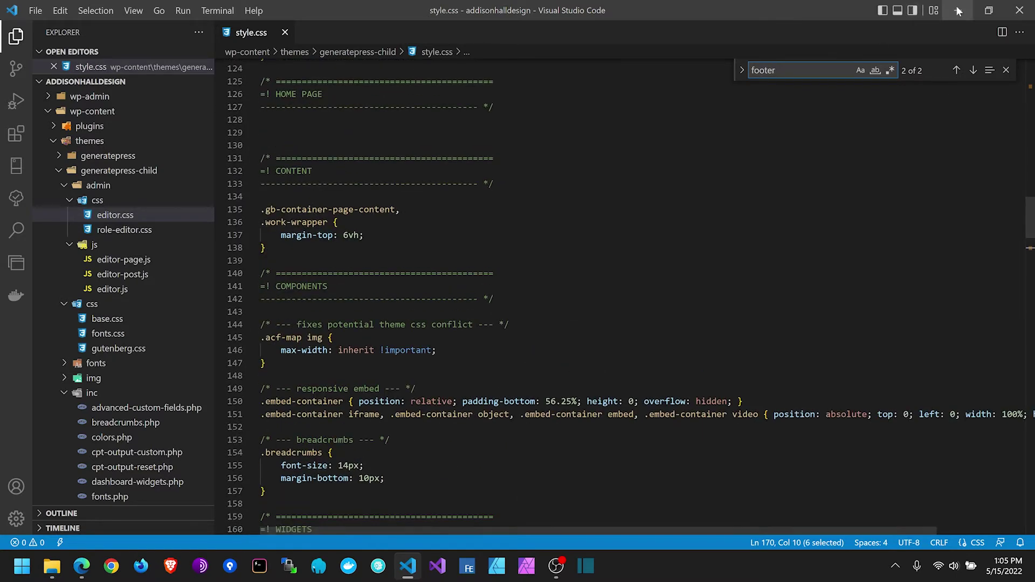
Step: Return to the Services page in the browser and inspect the footer's markup with the developer tools
click(958, 11)
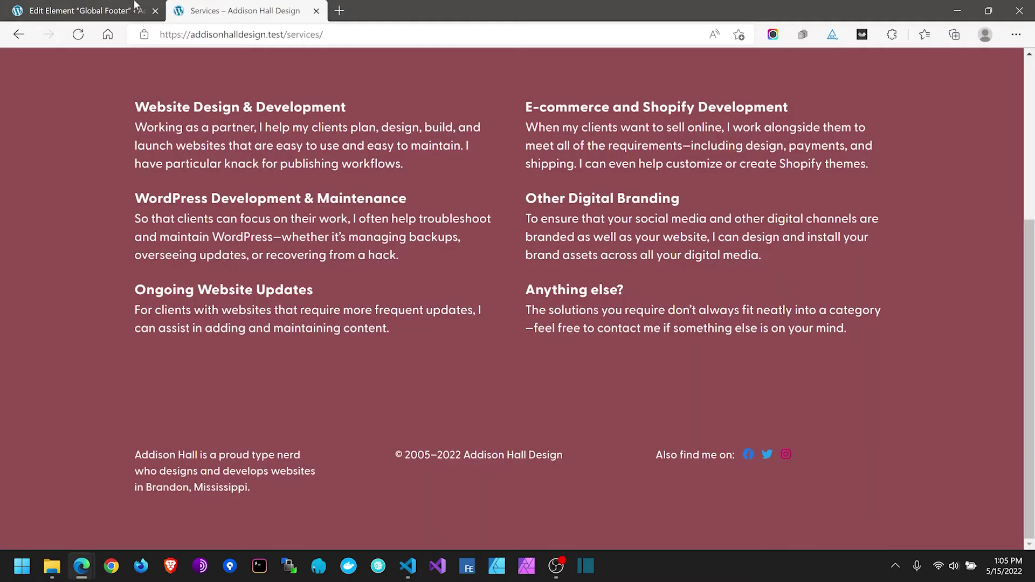
right_click(127, 456)
key(Escape)
key(F12)
scroll(216, 258, down, 2)
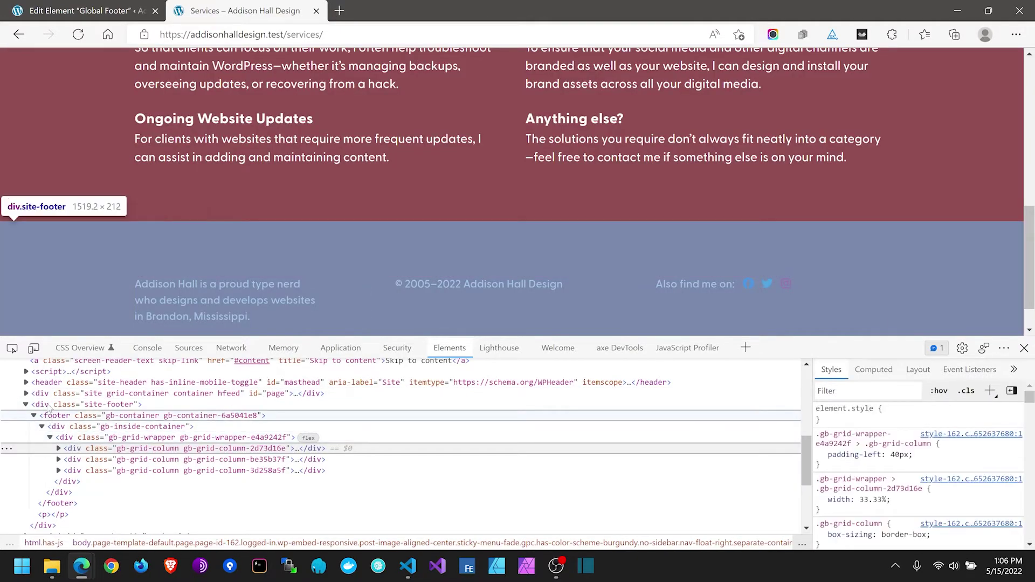
Step: Examine the applied and inherited CSS rules of the site-footer div and its inner footer container
click(49, 405)
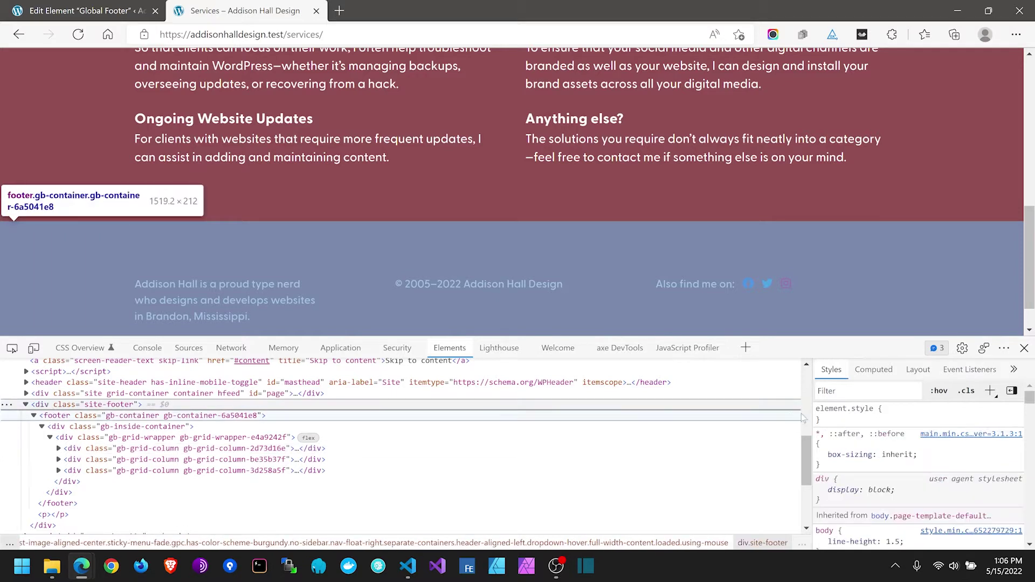
scroll(907, 463, down, 3)
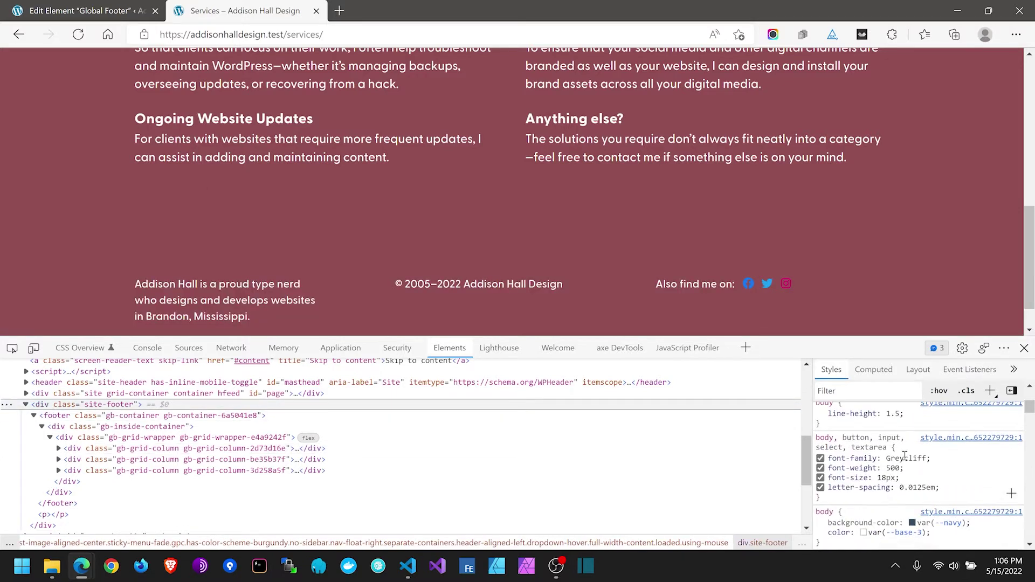
scroll(905, 457, down, 2)
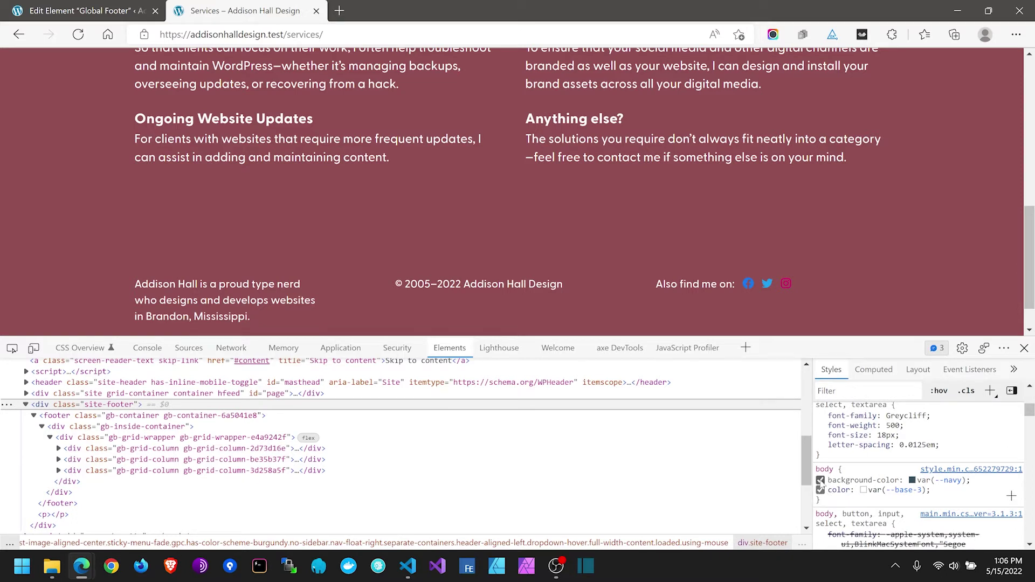
scroll(863, 488, down, 2)
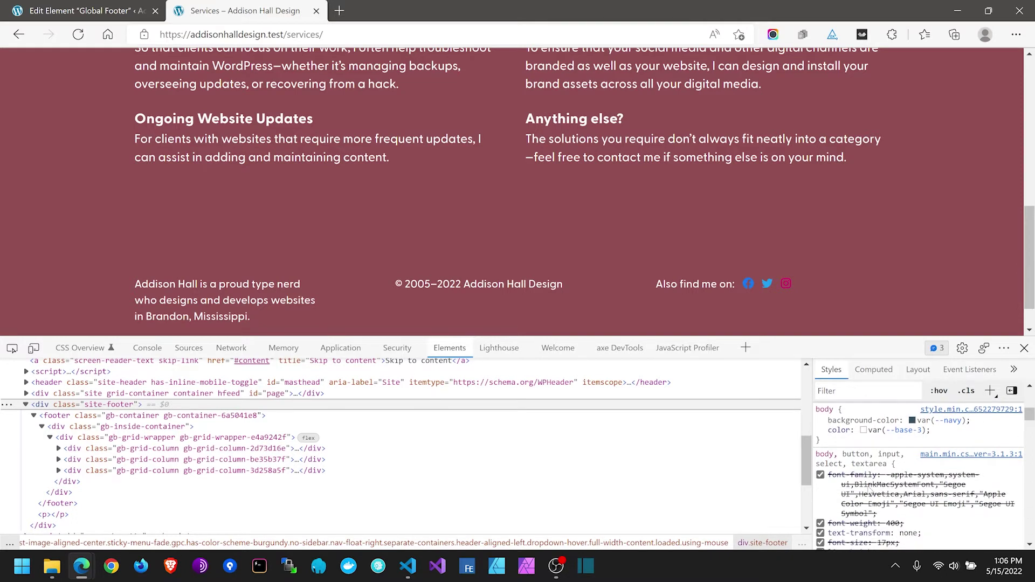
scroll(870, 482, down, 4)
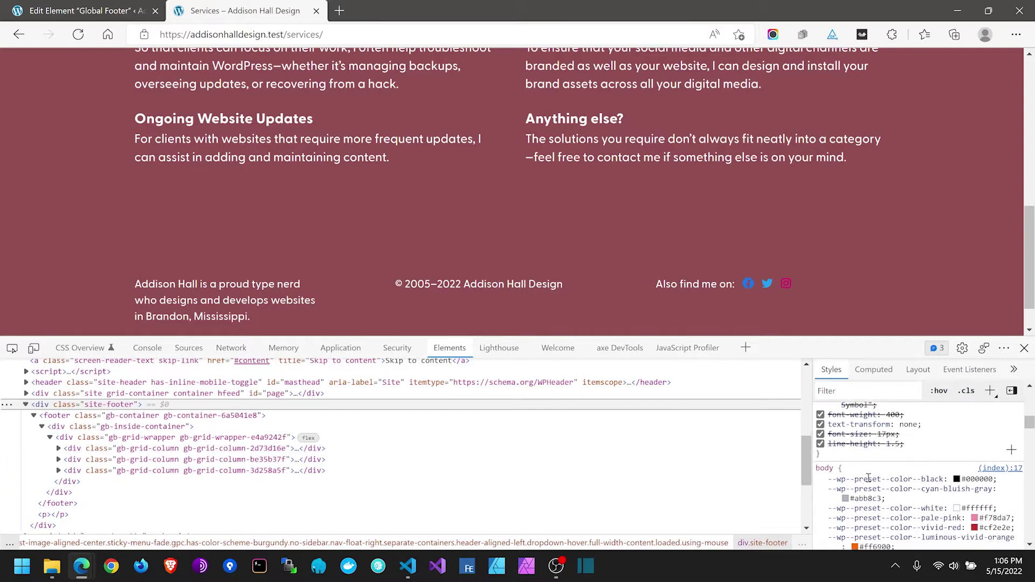
click(67, 418)
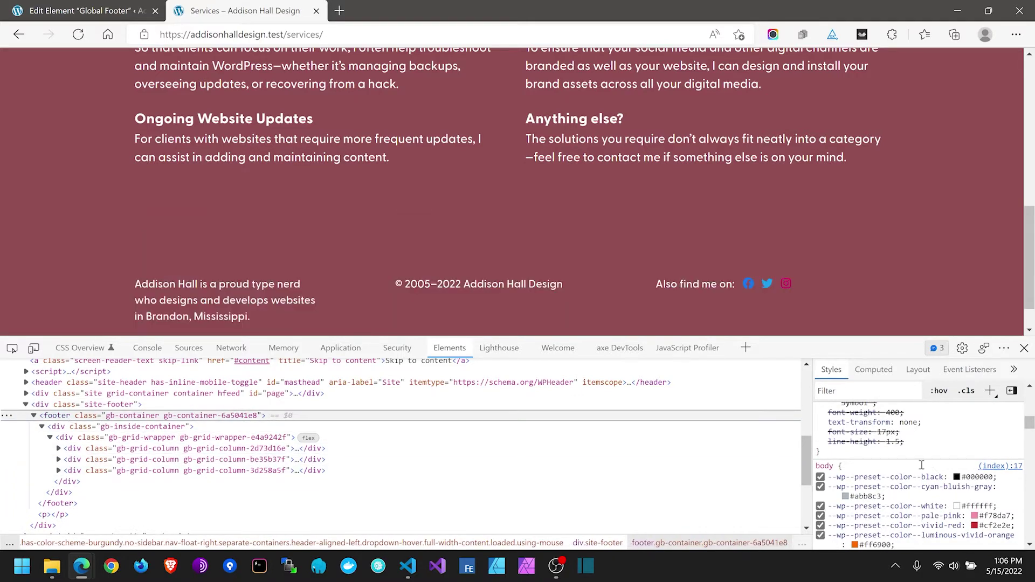
scroll(923, 464, up, 2)
scroll(923, 465, up, 8)
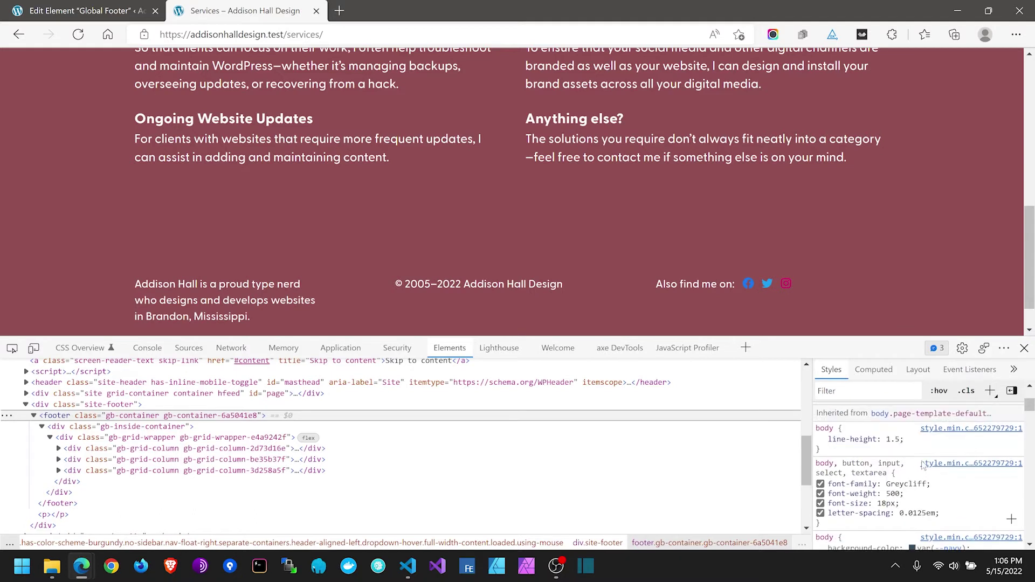
Step: Review the font, background and text color rules that the live footer inherits from the body element
scroll(924, 465, up, 2)
scroll(924, 463, down, 5)
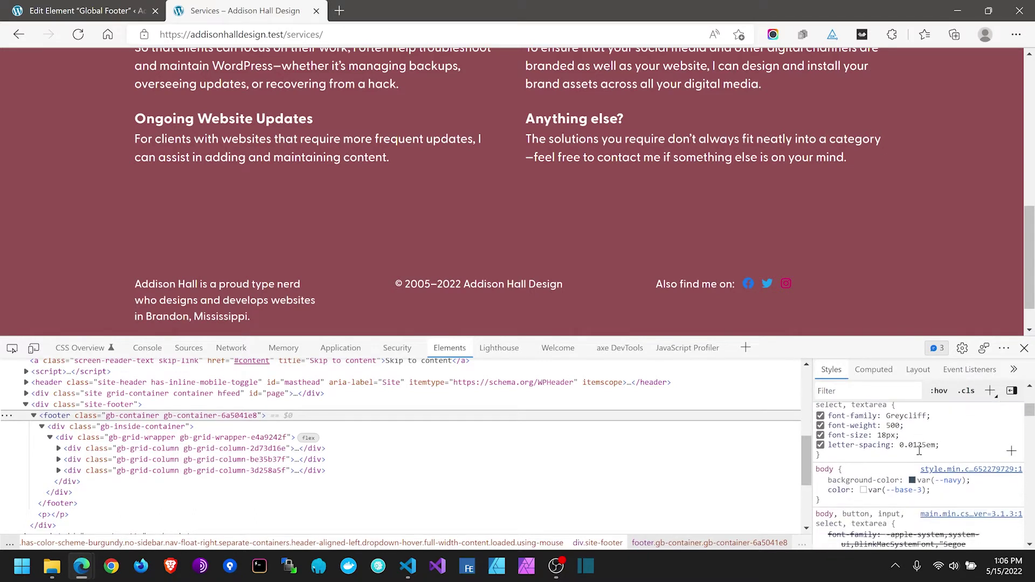
scroll(919, 451, down, 1)
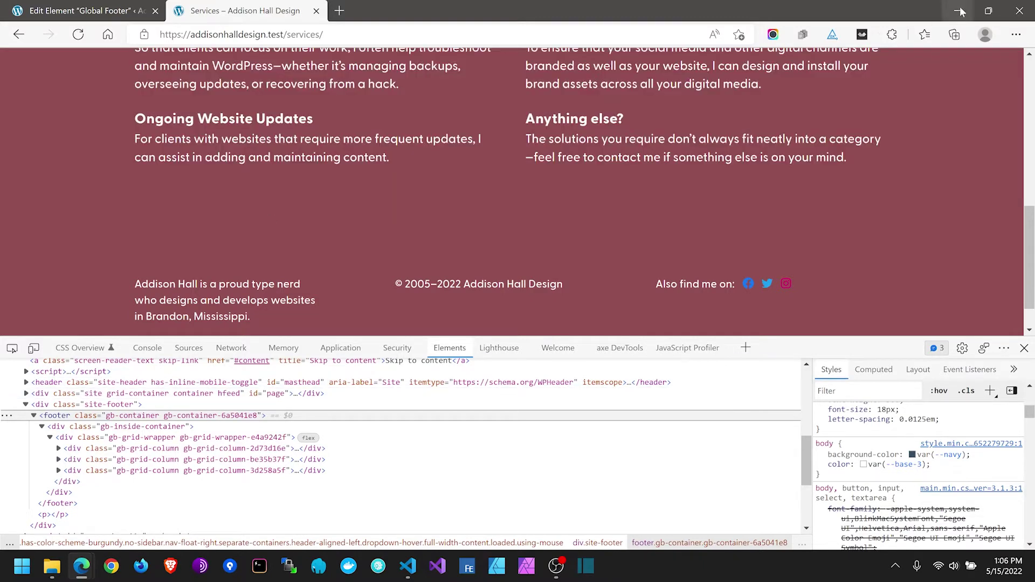
Step: Return to the Global Footer editor and remove the empty Paragraph block below the outer Container
click(60, 11)
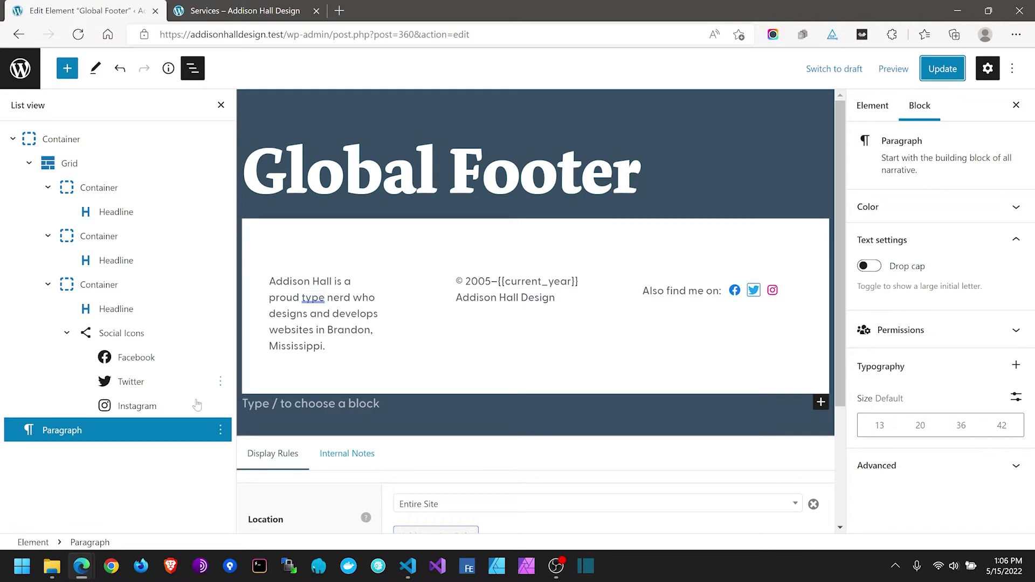
click(221, 430)
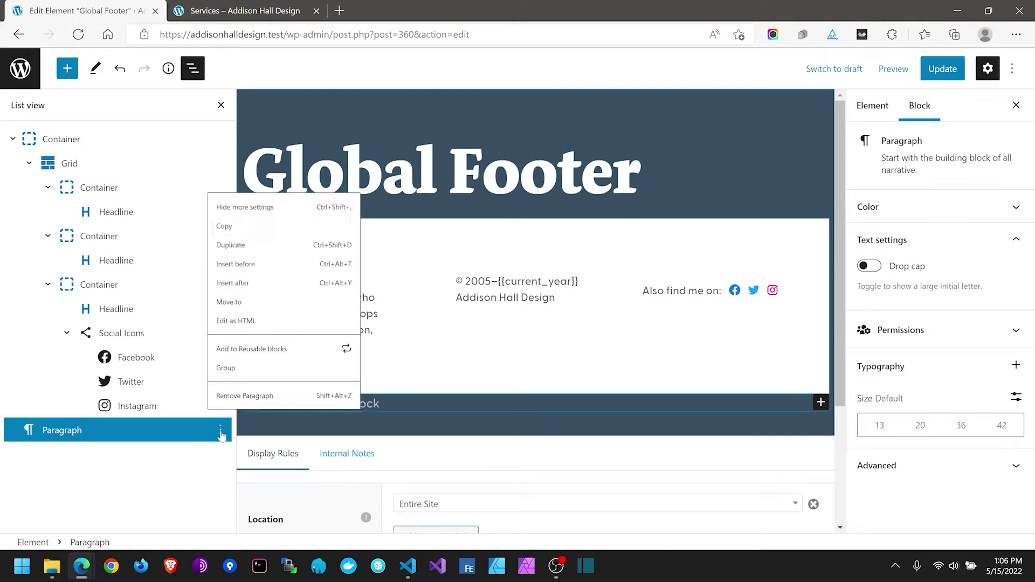
click(223, 396)
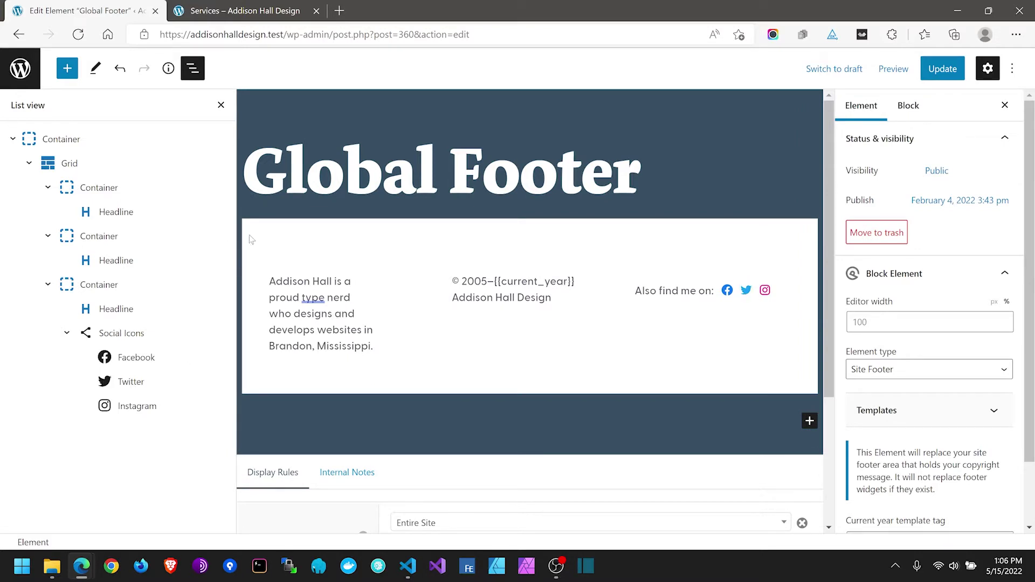
Step: Check the color settings of the first column's Headline and of the outer Container, including the Container's normal and hover states
click(269, 282)
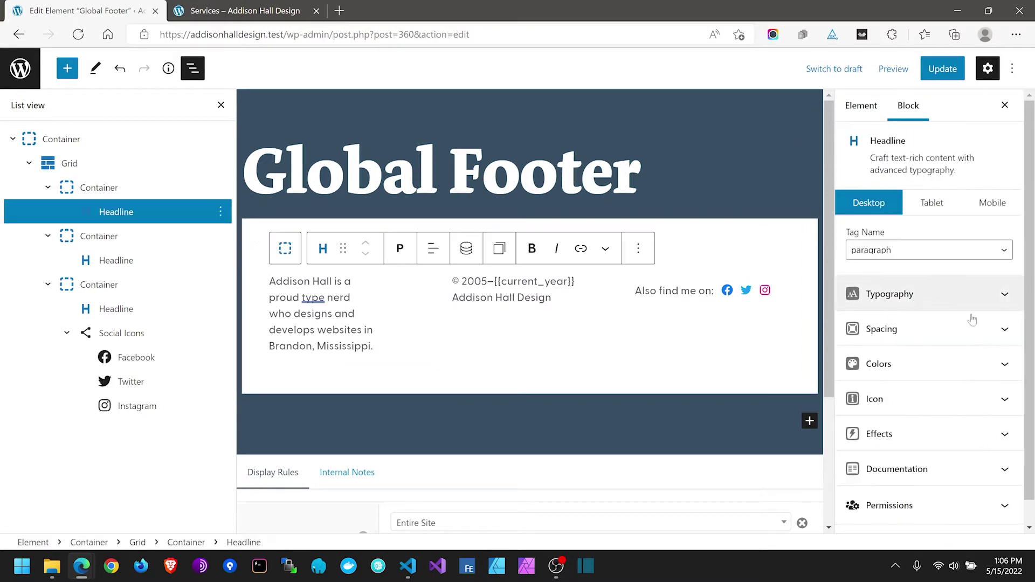
click(952, 369)
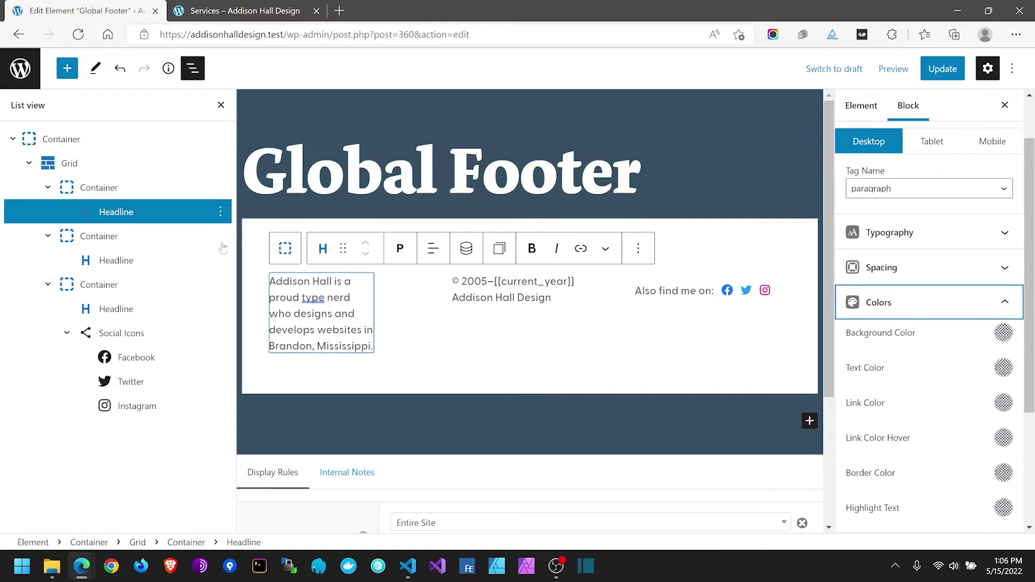
click(40, 141)
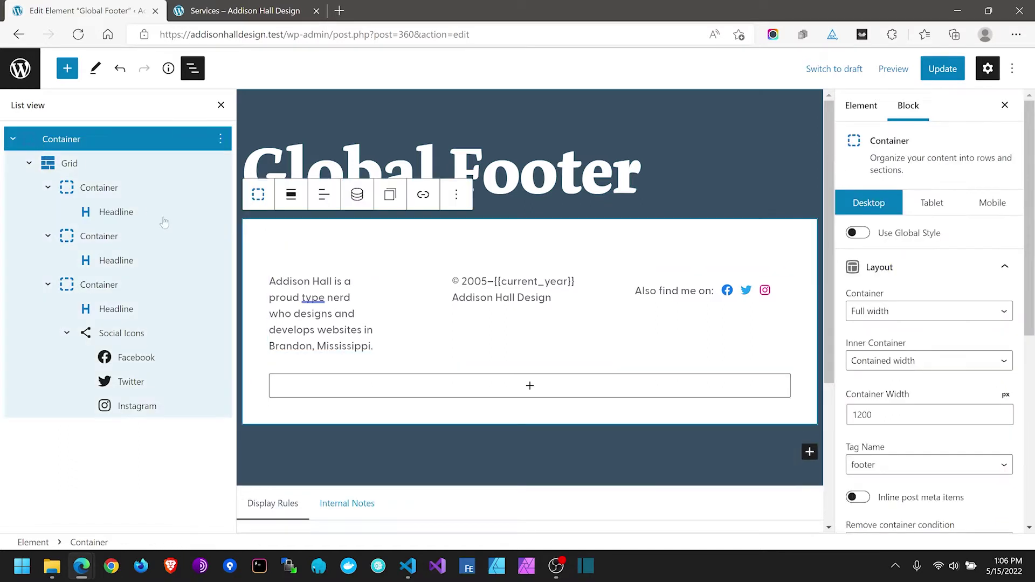
scroll(956, 360, down, 2)
scroll(956, 360, down, 3)
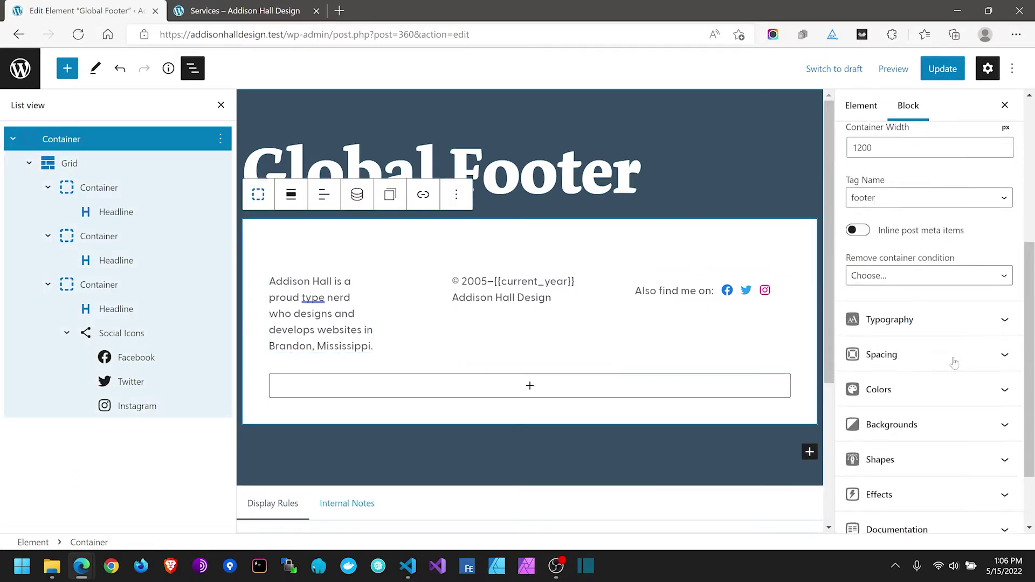
click(925, 369)
scroll(939, 356, down, 2)
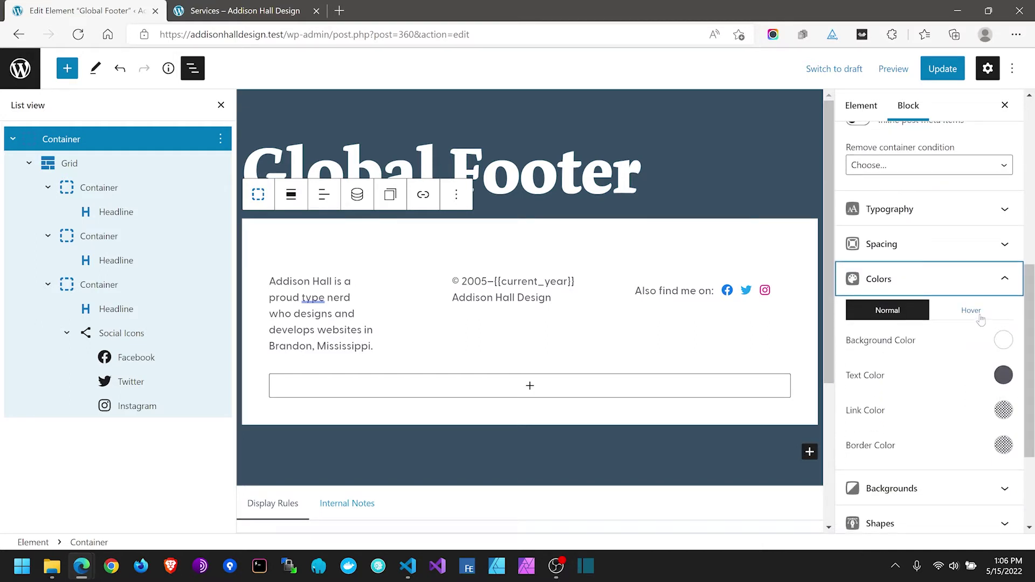
click(973, 315)
click(879, 316)
scroll(904, 371, down, 2)
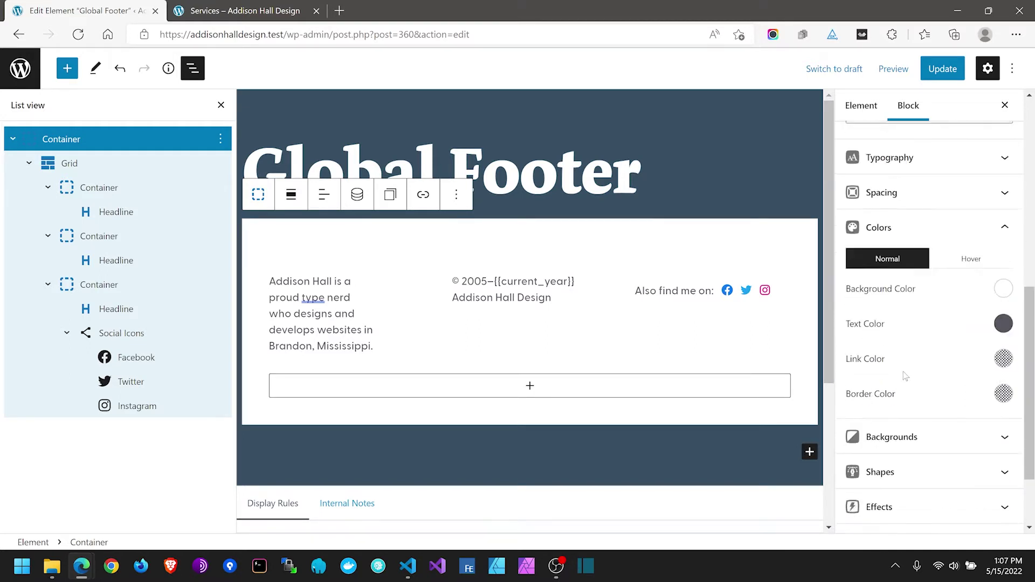
Step: Check the outer Container's background image and gradient settings
click(916, 356)
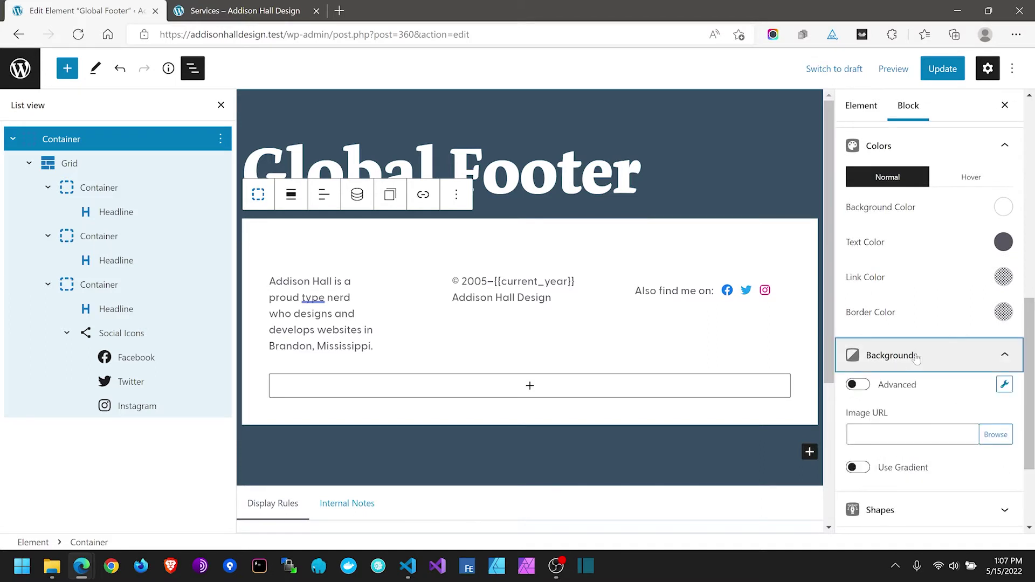
click(916, 356)
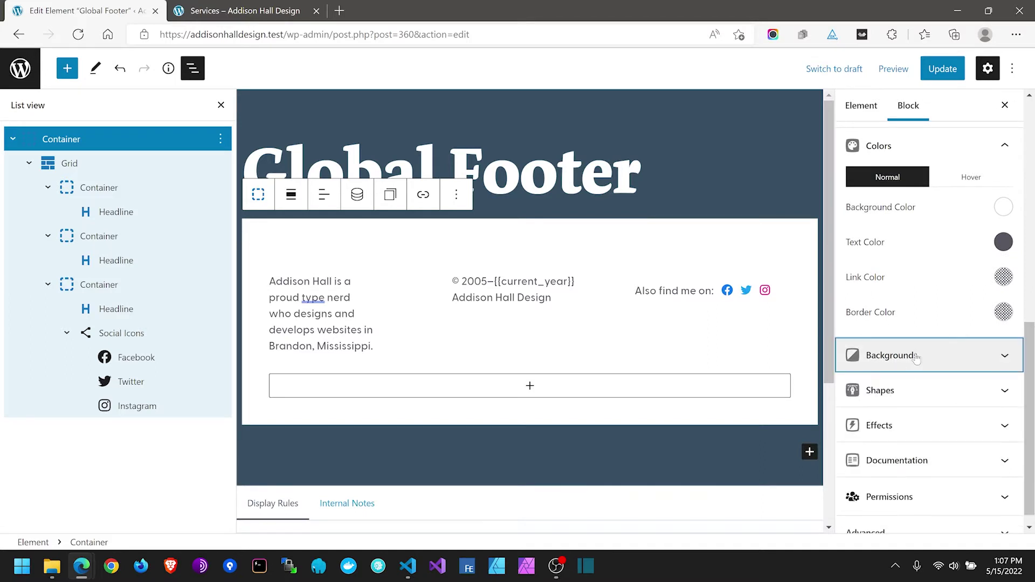
click(1006, 356)
click(1006, 357)
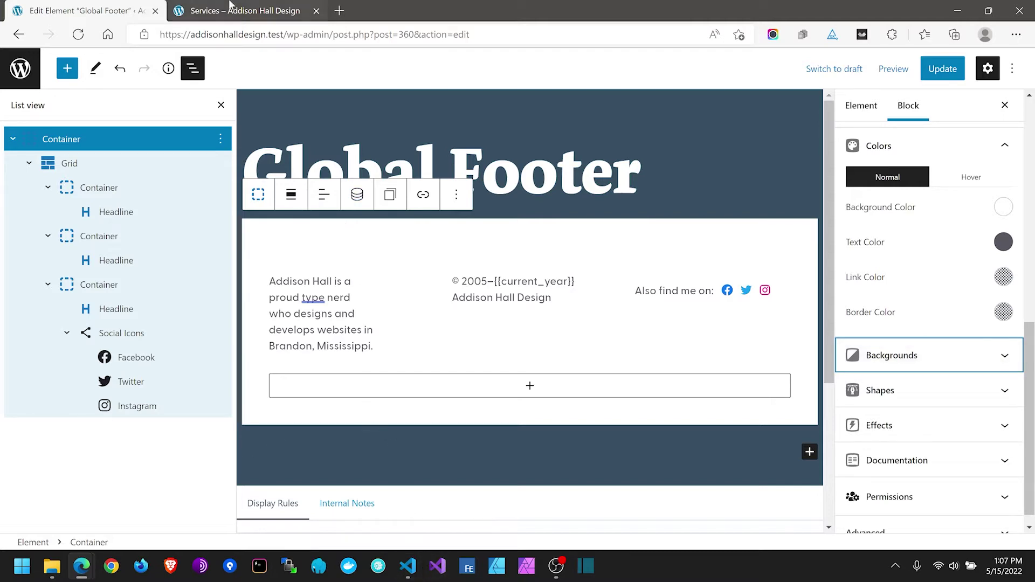
Step: Compare the footer markup and styles on the live Services page with the outer Container's settings in the Global Footer editor
key(ctrl+Tab)
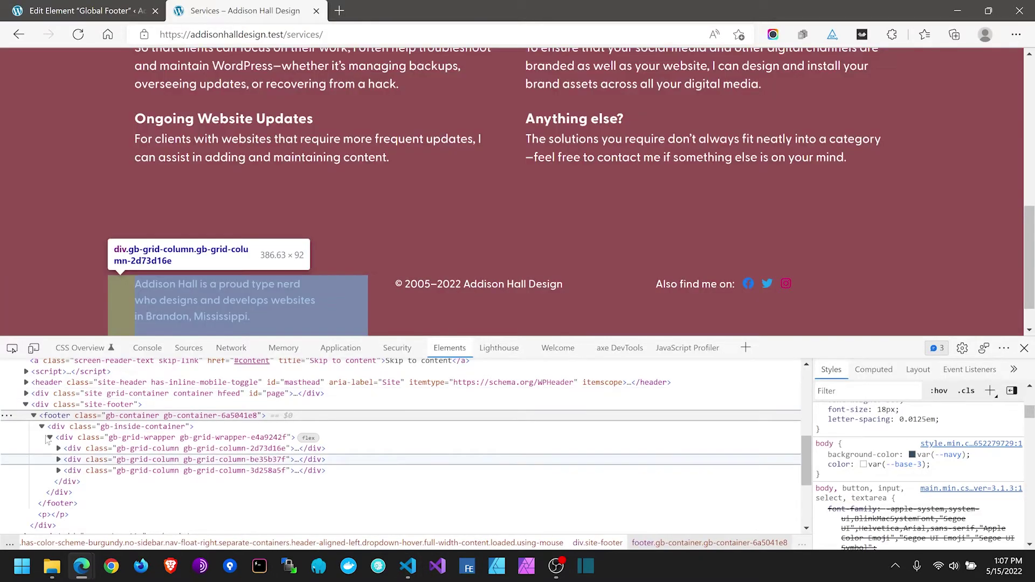
scroll(890, 453, up, 6)
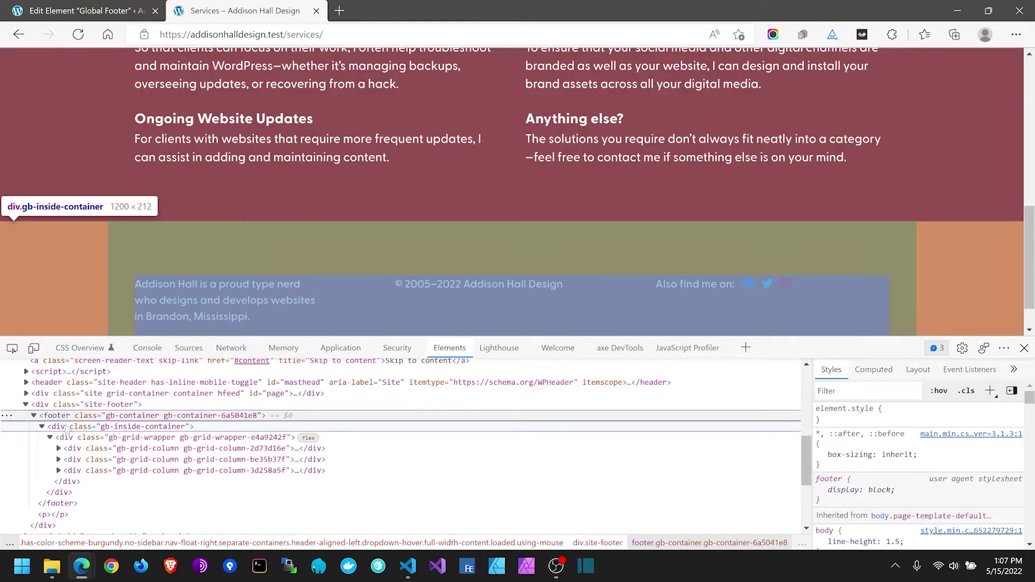
click(111, 12)
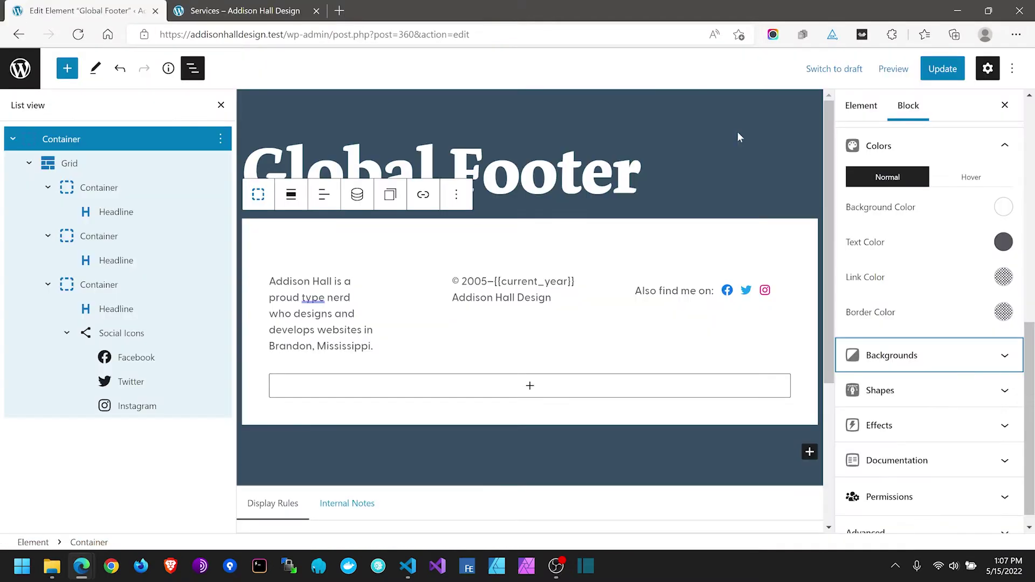
scroll(893, 219, up, 2)
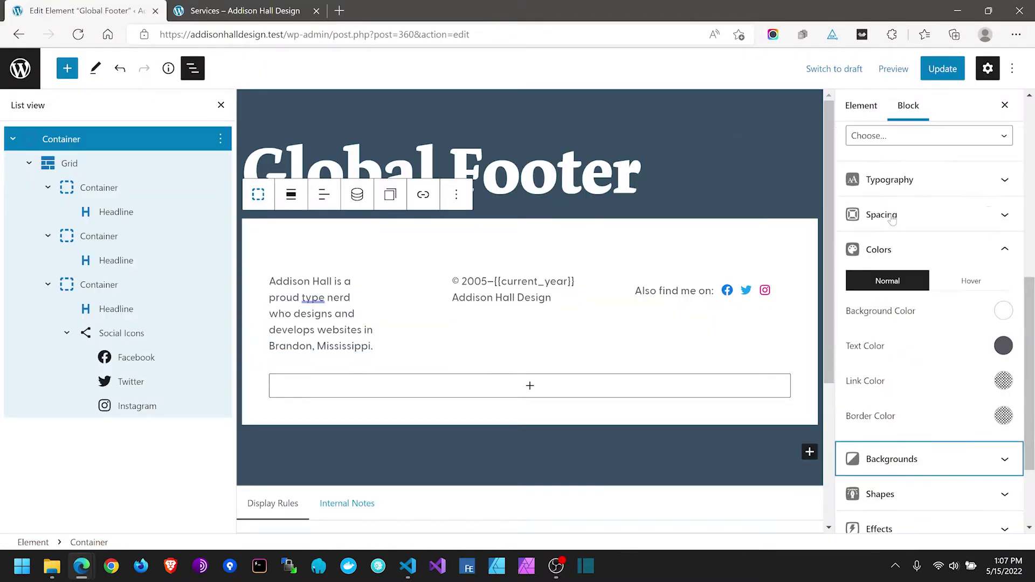
scroll(892, 219, up, 5)
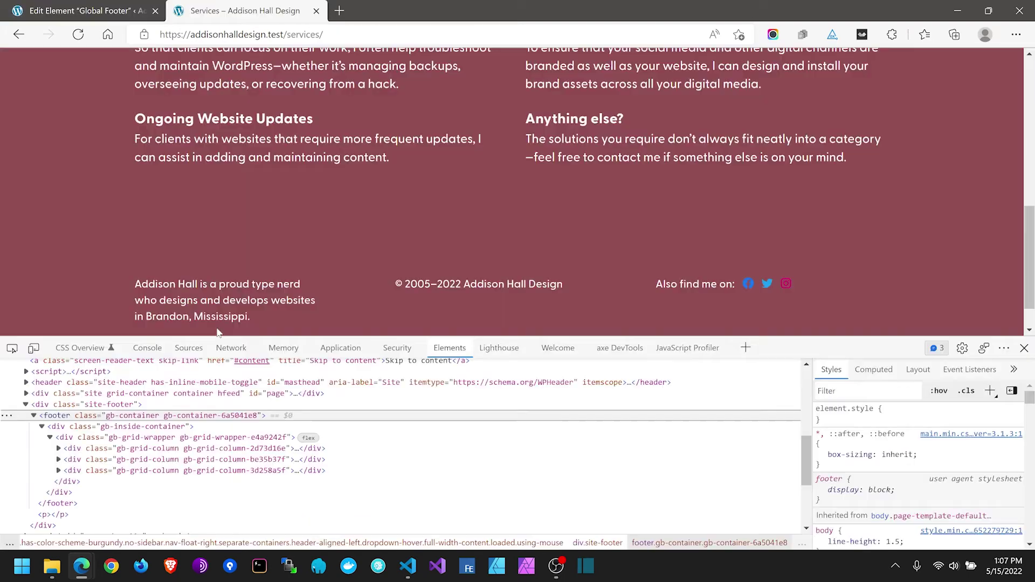
Step: On the Services page, inspect the computed styles of the site-footer div and trace its color to the source rule
click(231, 7)
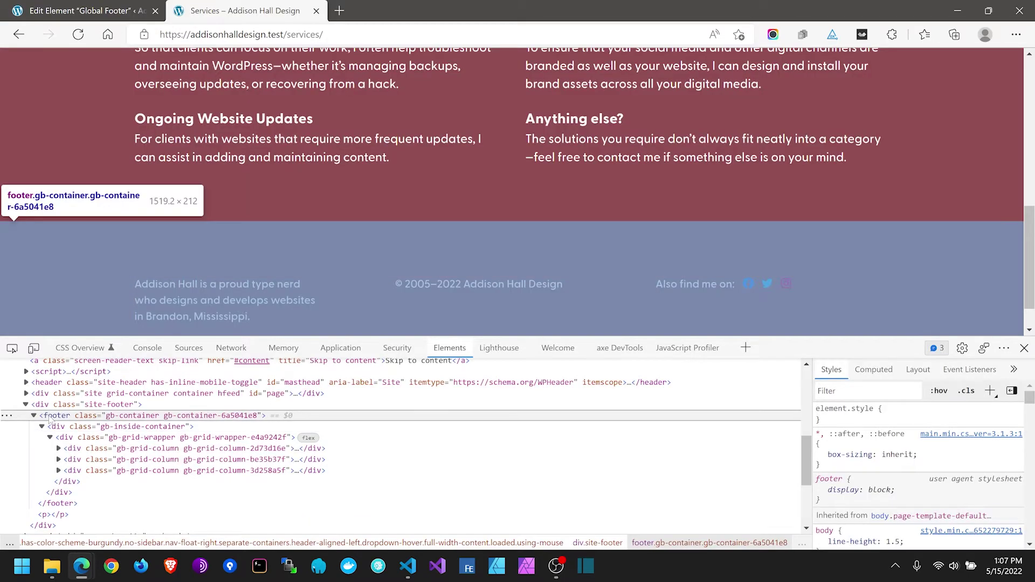
click(94, 405)
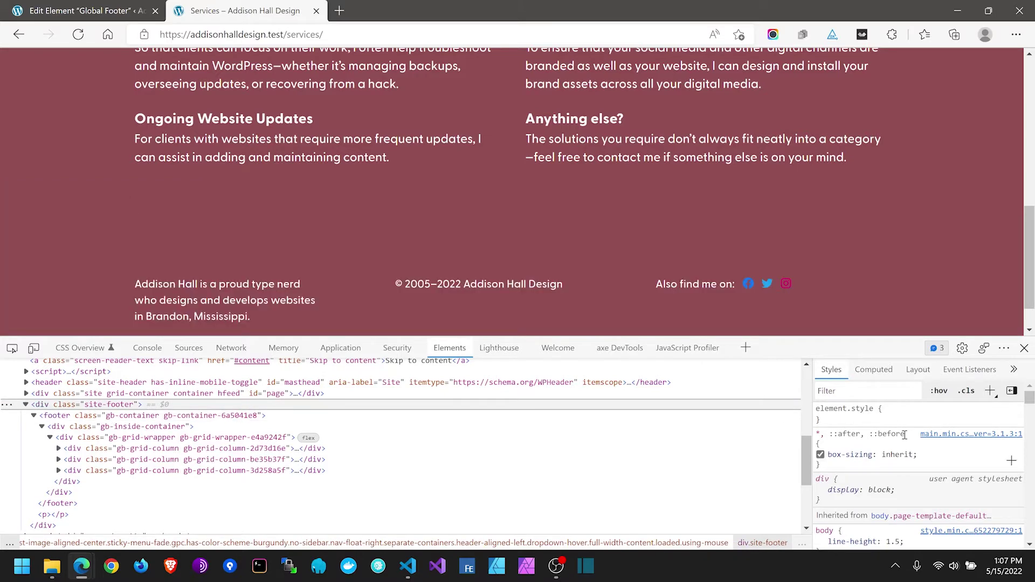
click(874, 369)
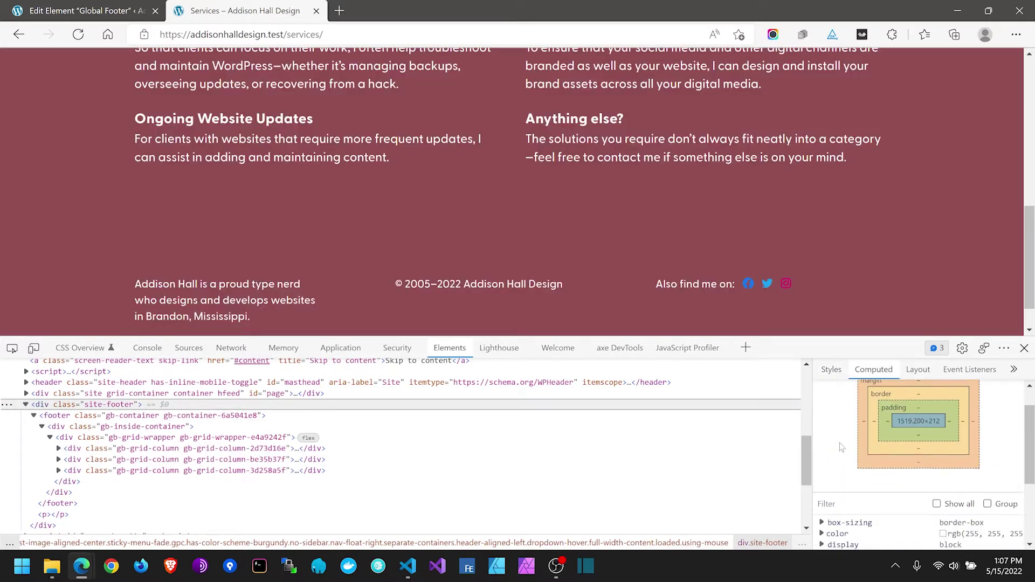
scroll(840, 442, down, 2)
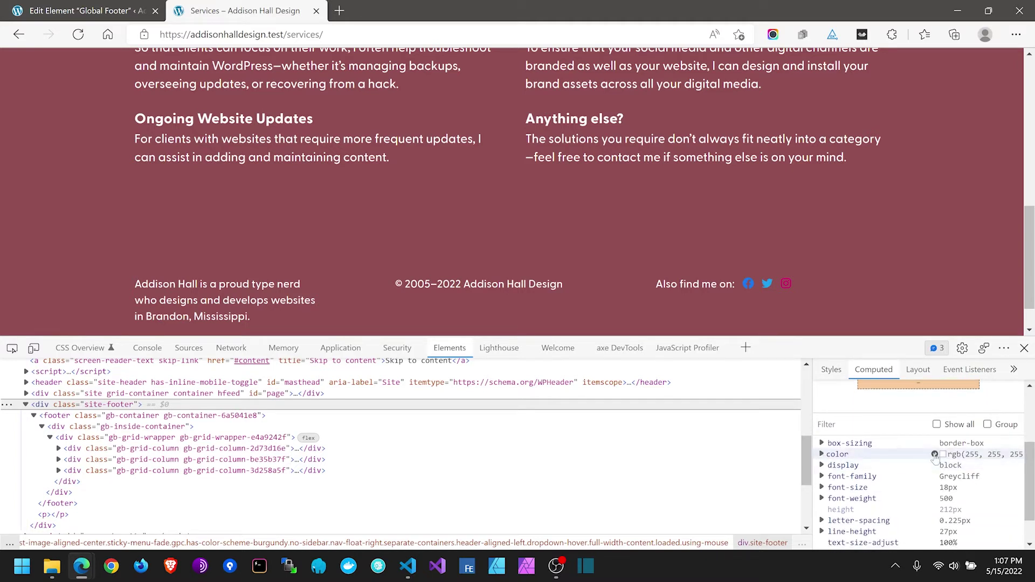
click(934, 455)
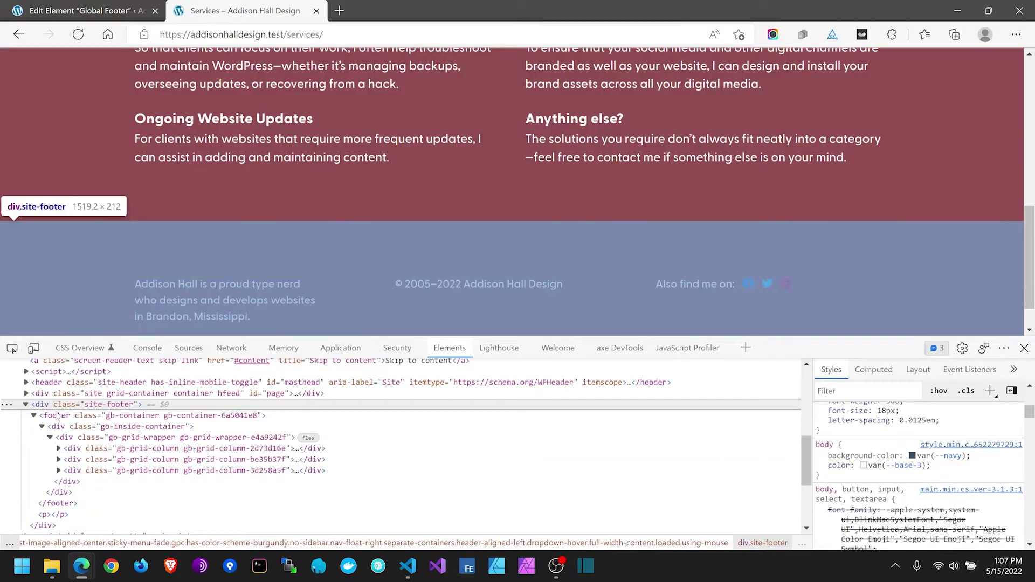
Step: Examine the applied and computed styles of the footer element with class gb-container-6a5041e8
click(57, 416)
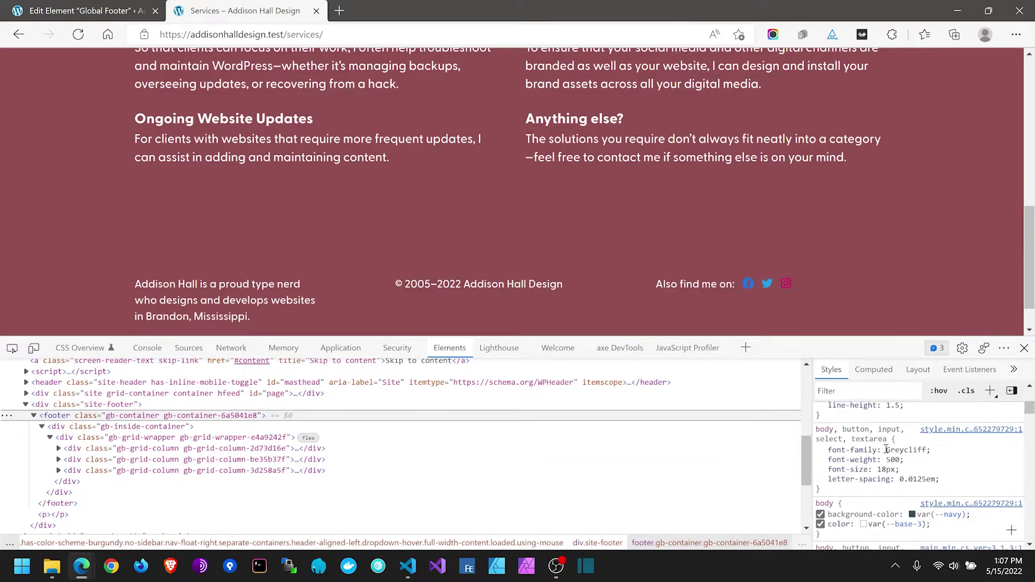
scroll(886, 450, up, 3)
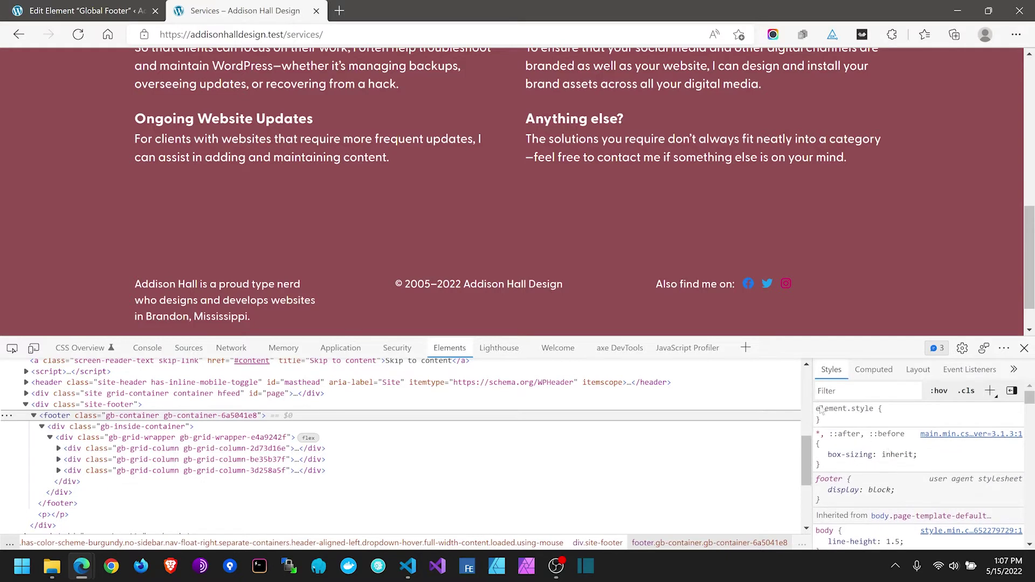
click(861, 374)
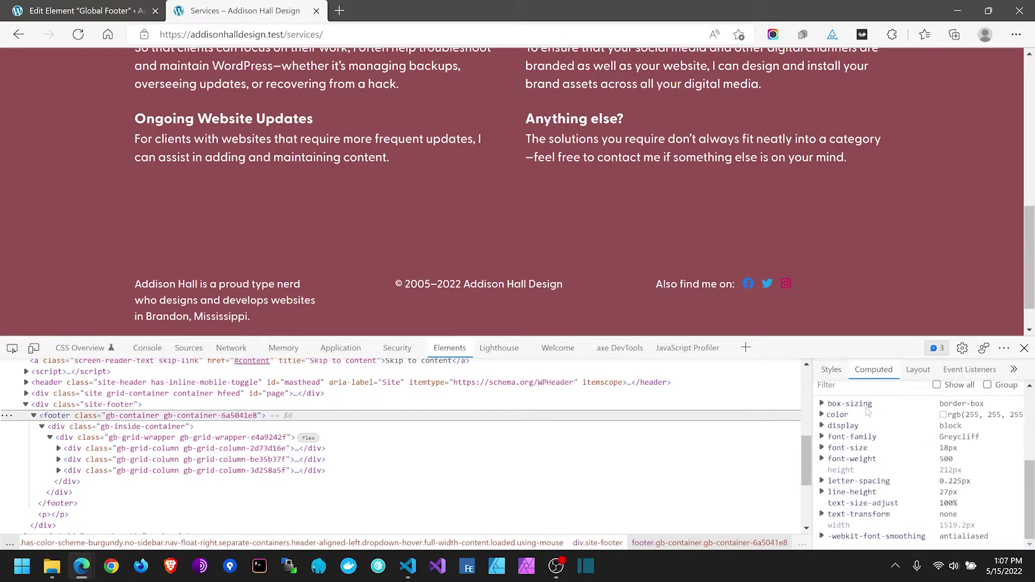
scroll(873, 440, up, 1)
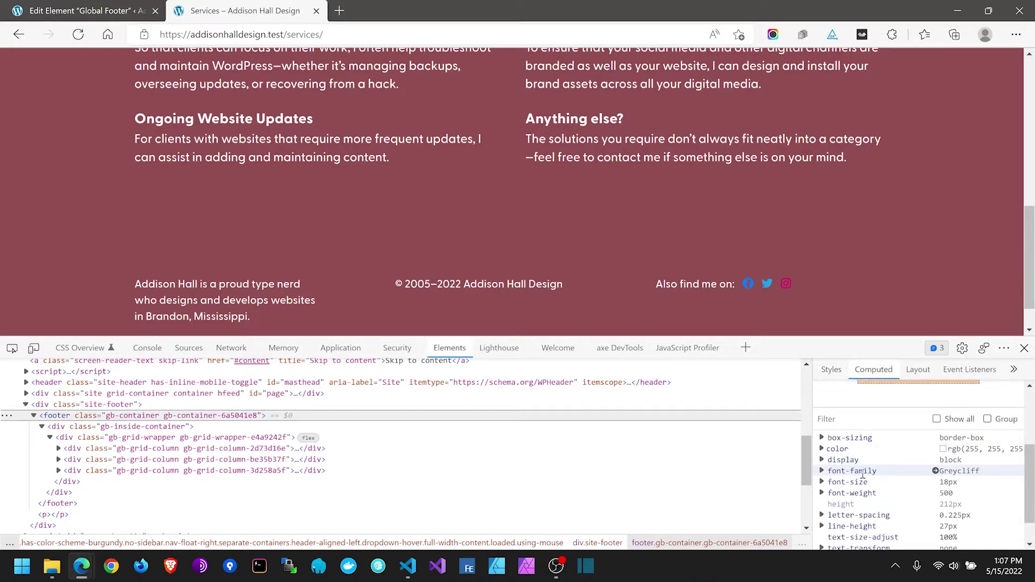
scroll(868, 472, down, 1)
scroll(867, 481, down, 1)
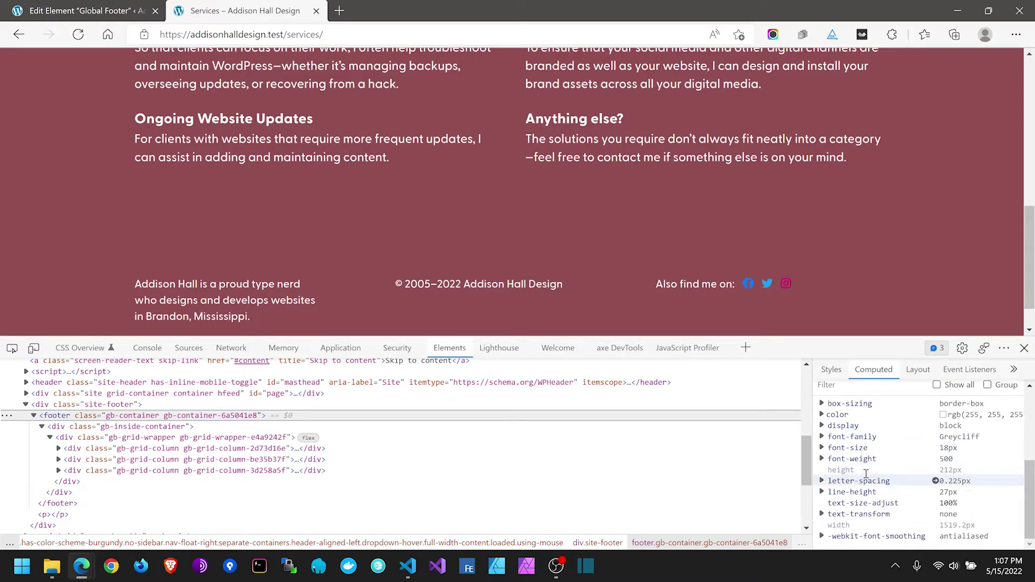
Step: Reload the Services page, close the developer tools and check the footer's appearance on the page
click(92, 5)
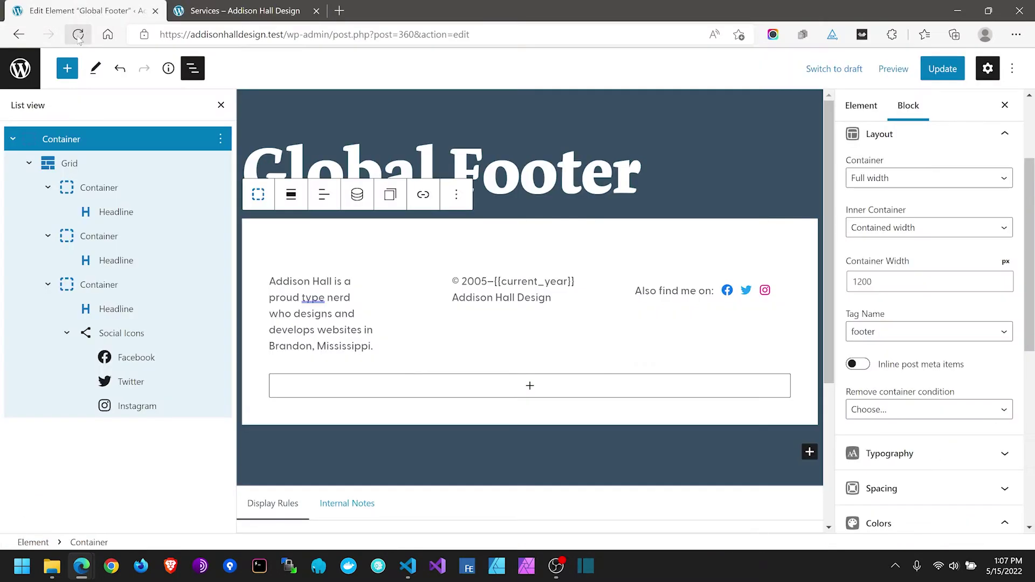
click(203, 6)
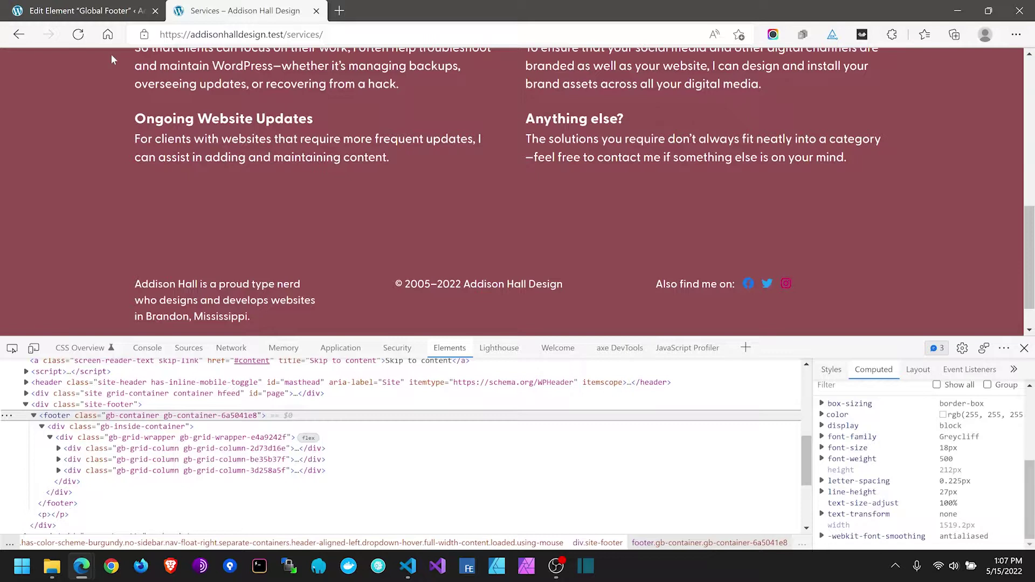
click(79, 34)
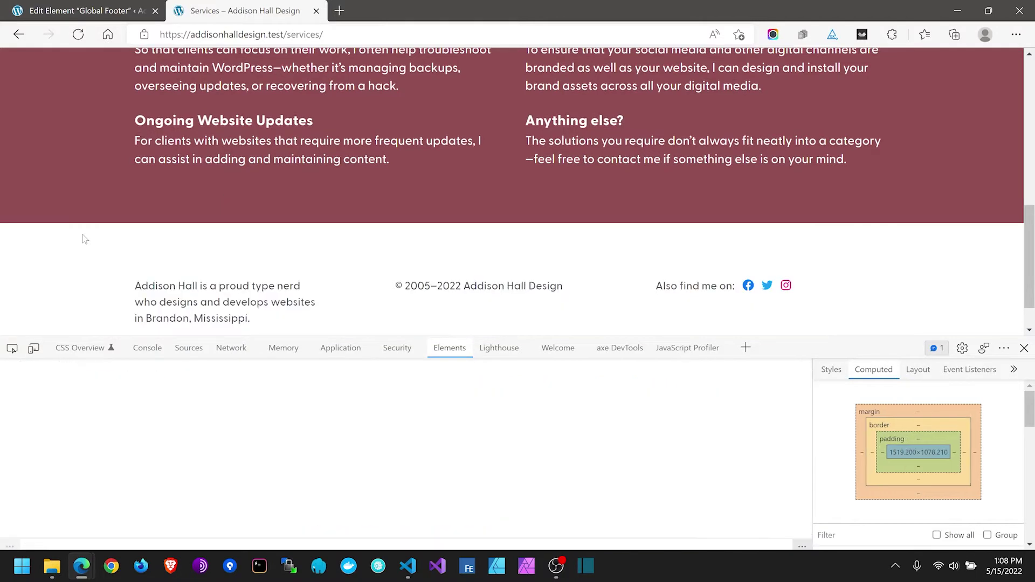
scroll(319, 227, down, 1)
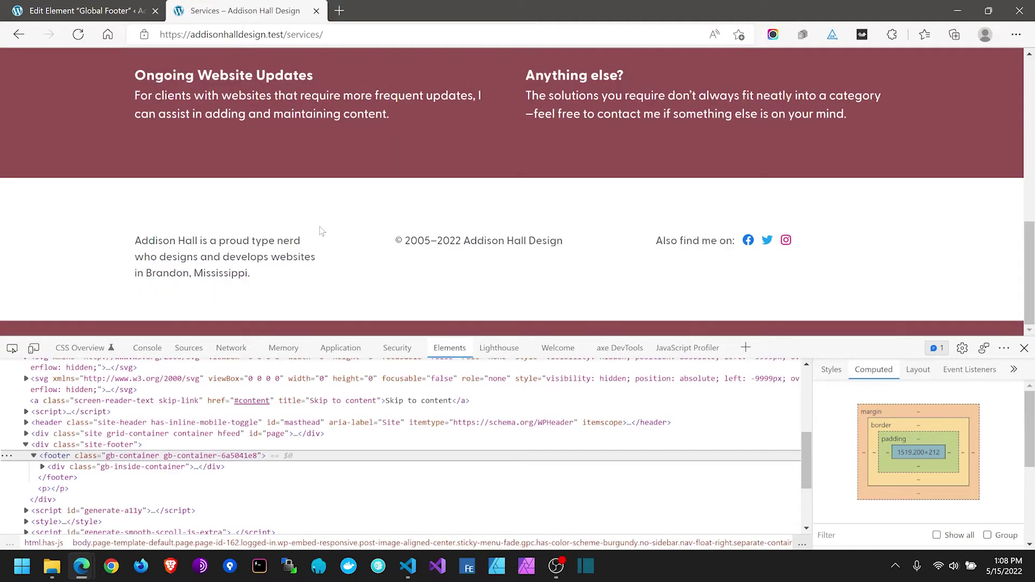
click(1024, 348)
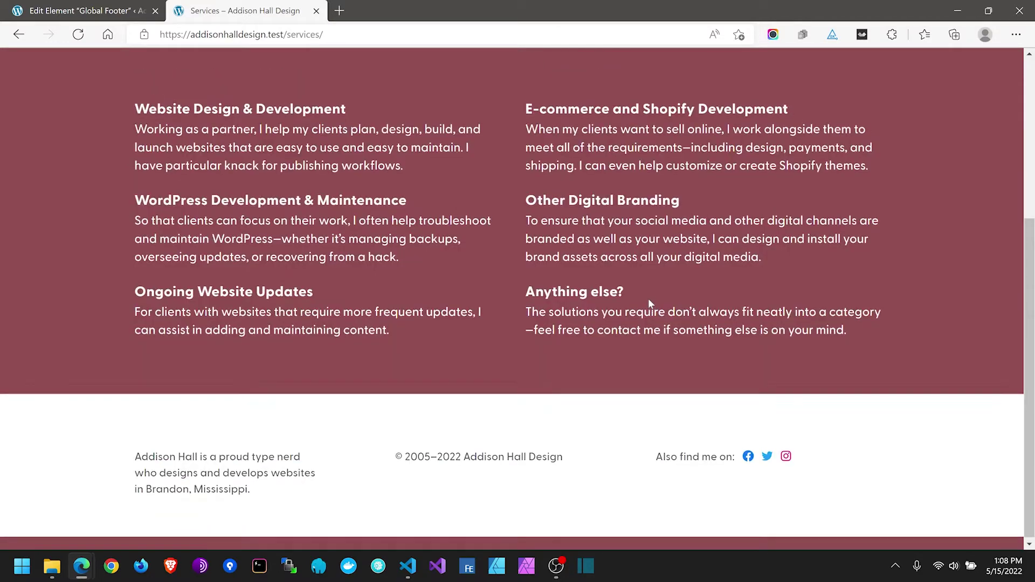
scroll(650, 303, up, 3)
scroll(650, 297, down, 3)
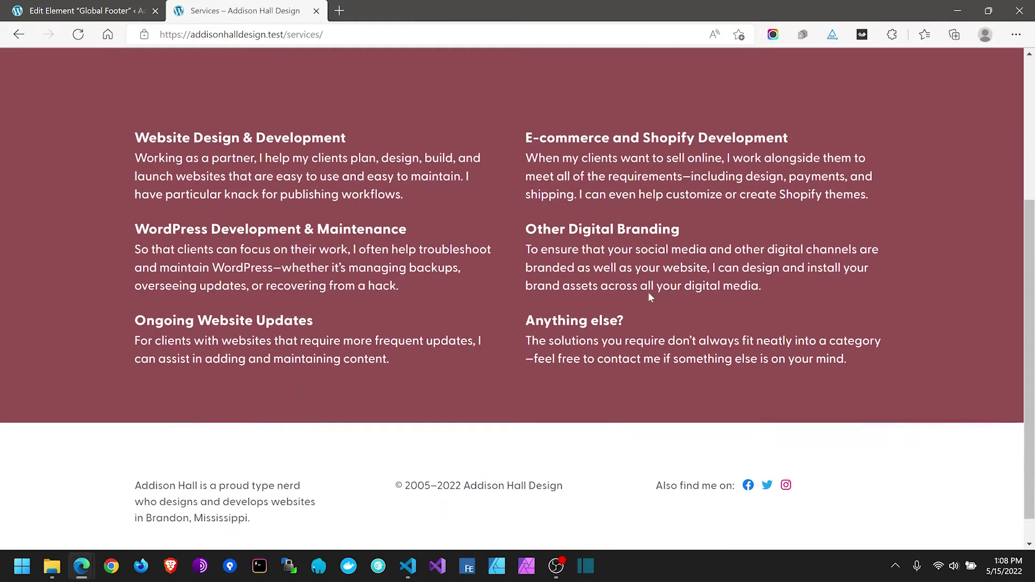
Step: Open the site's home page from the Services page and compare its footer with the Global Footer editor
scroll(650, 291, up, 4)
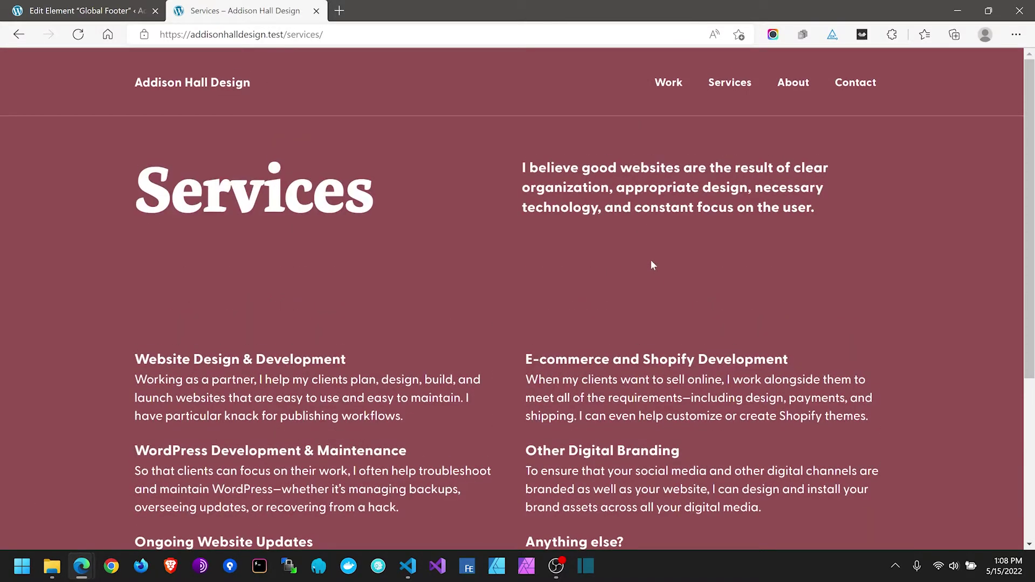
click(222, 83)
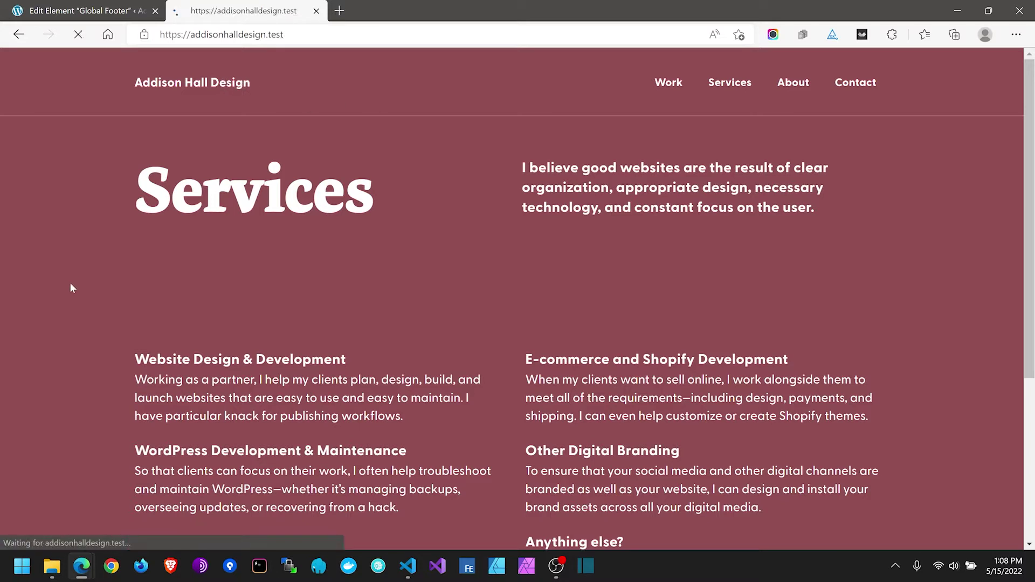
scroll(69, 285, down, 1)
scroll(70, 286, up, 1)
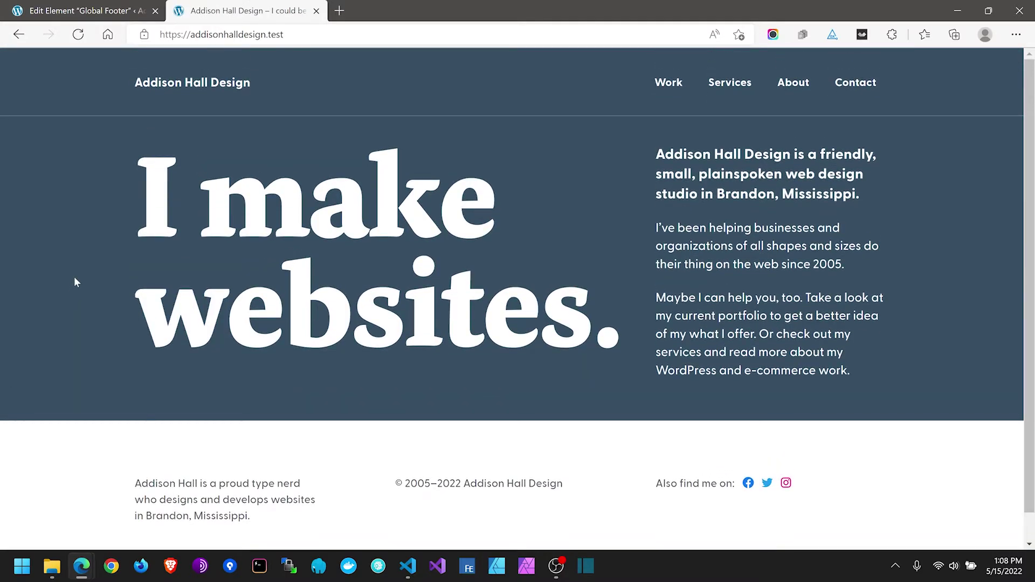
click(81, 4)
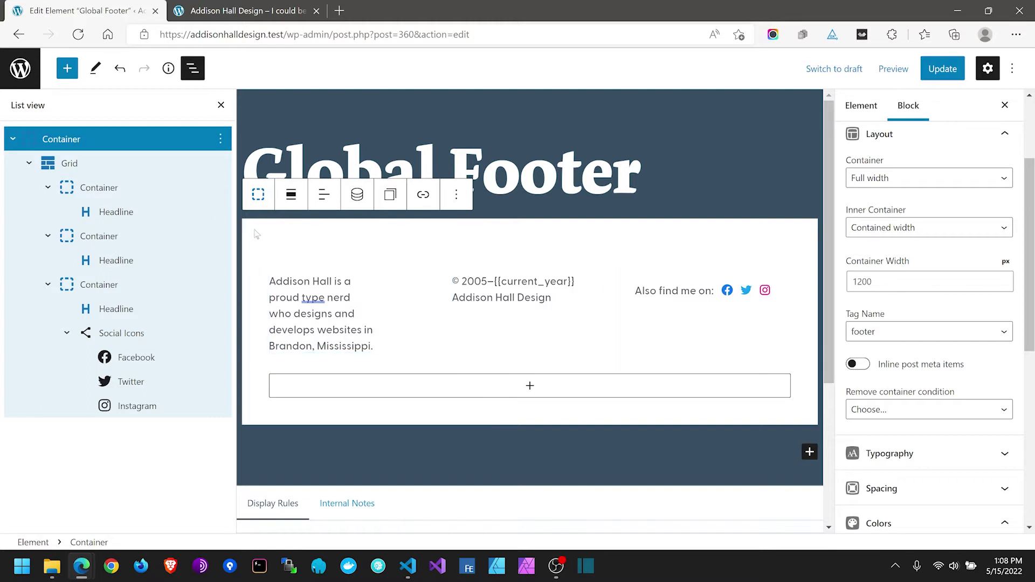
click(208, 8)
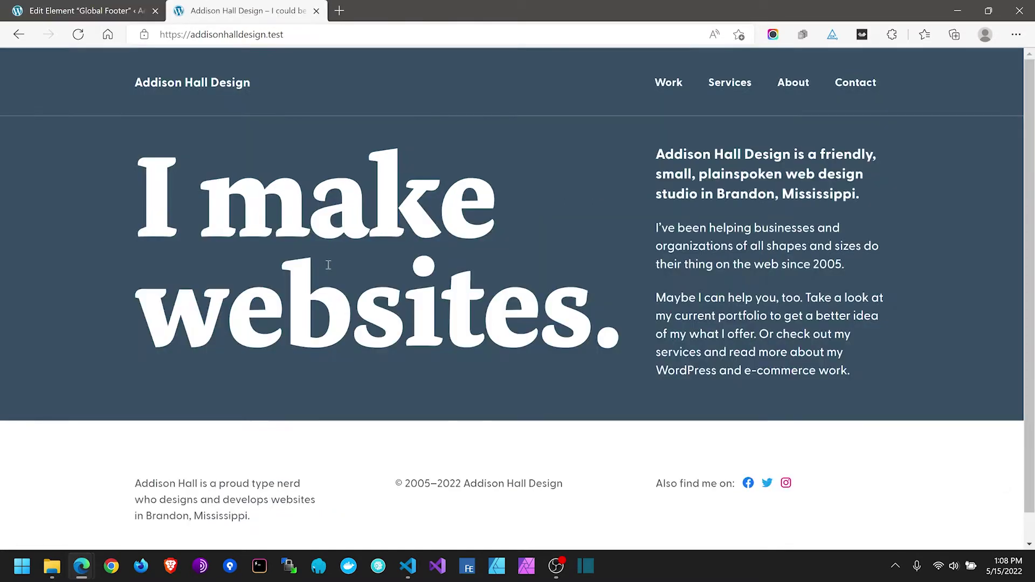
scroll(319, 286, down, 1)
scroll(319, 286, up, 1)
scroll(130, 409, down, 1)
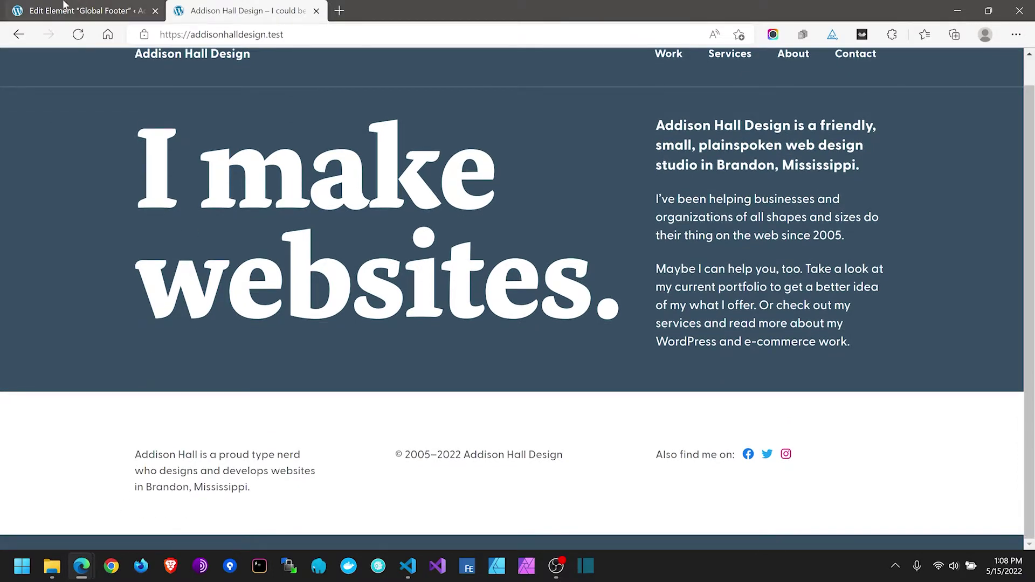
Step: Update the Global Footer element and reload the live home page
click(80, 10)
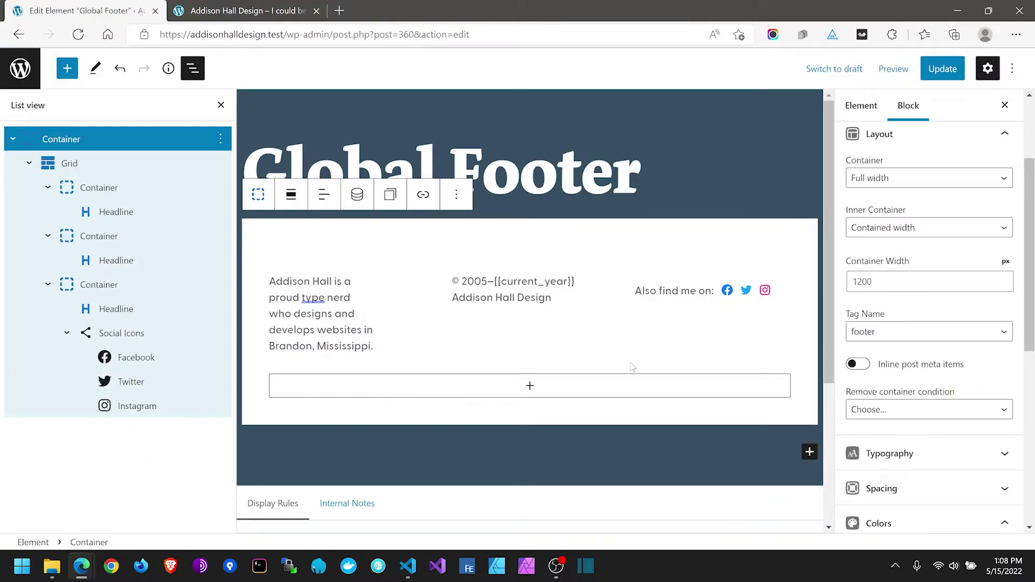
click(930, 73)
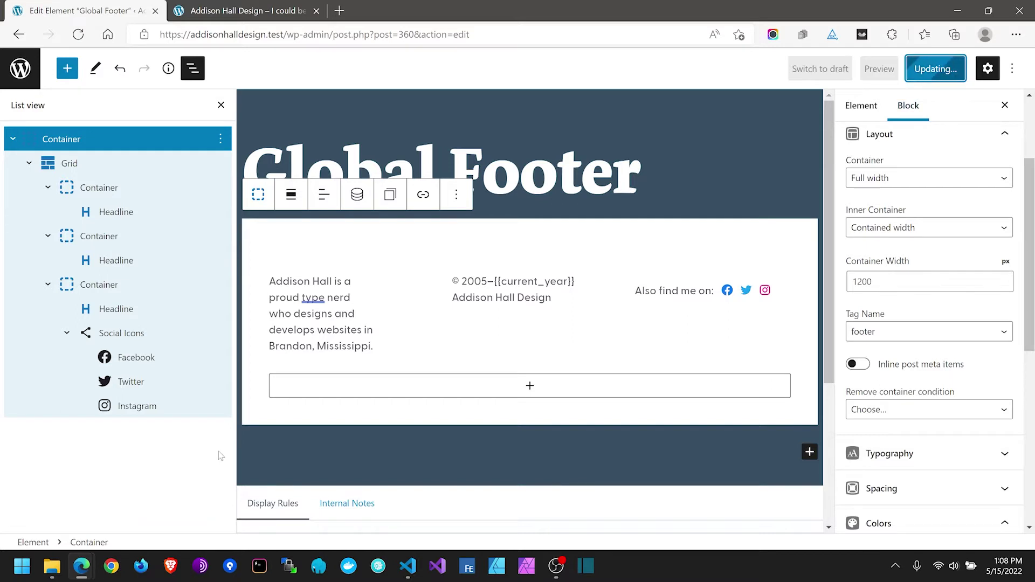
click(230, 8)
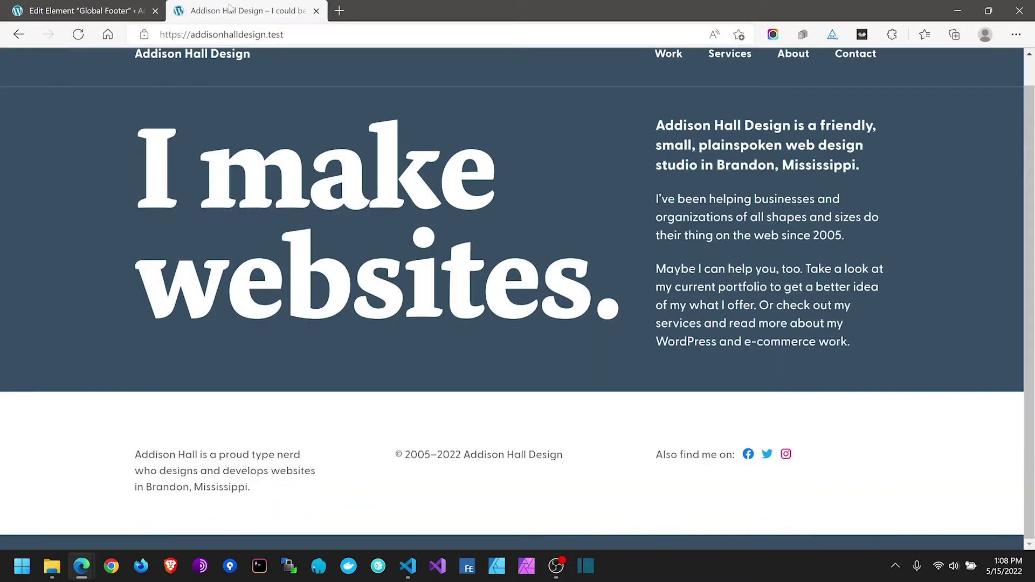
key(ctrl+shift+Tab)
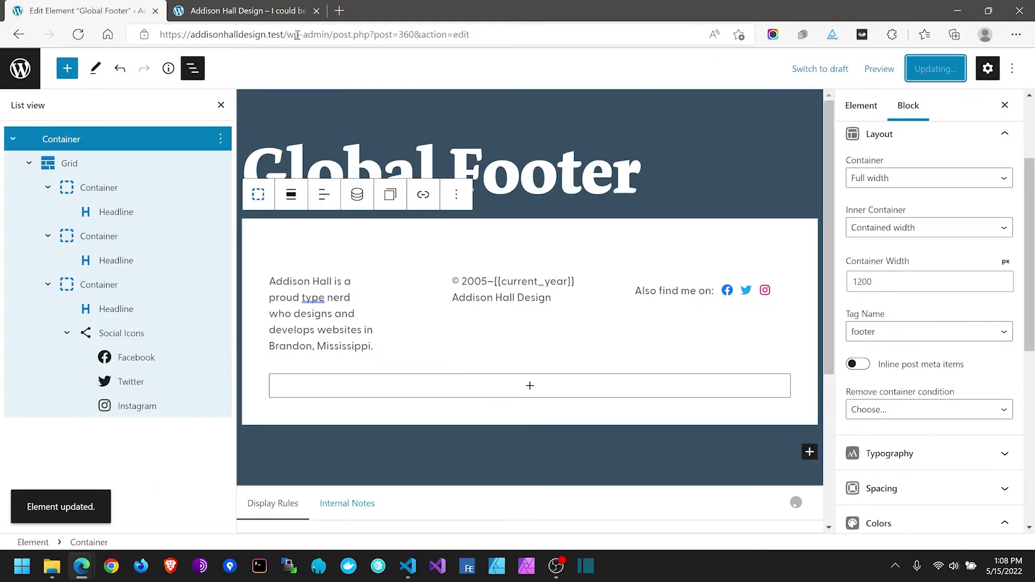
key(ctrl+Tab)
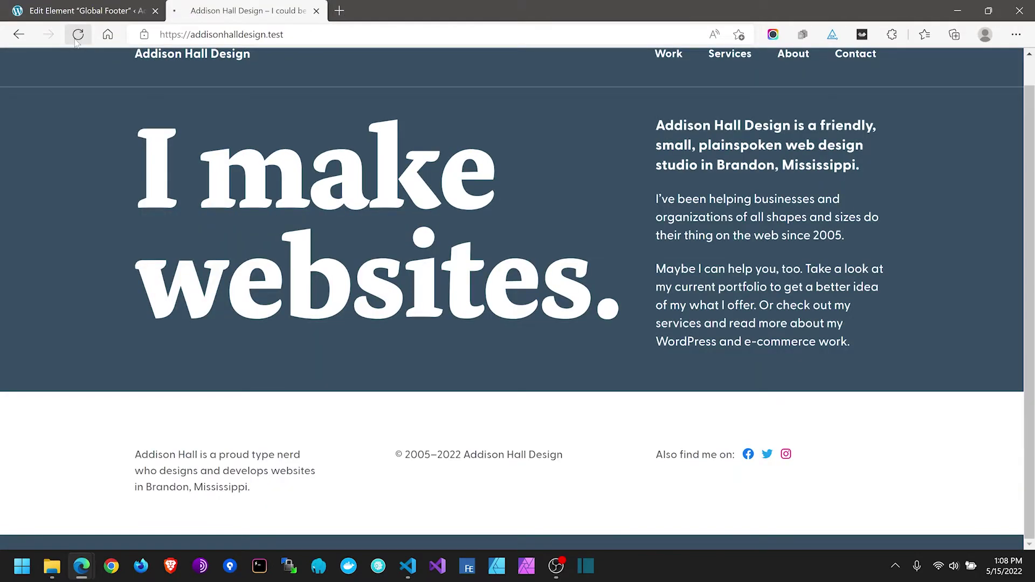
click(77, 35)
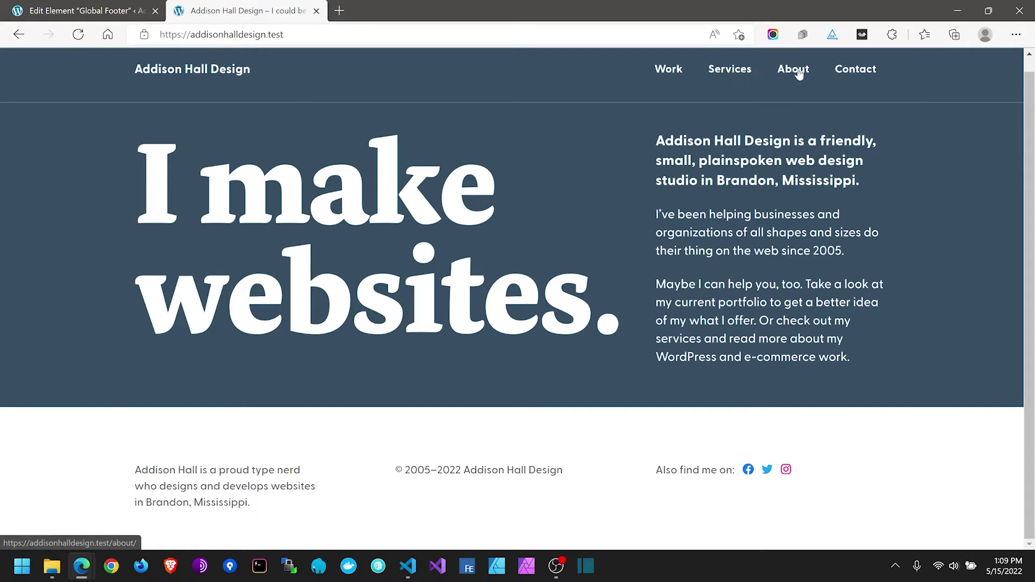
Step: Open the Services page and the Contact page and check the footer's appearance on each
click(737, 74)
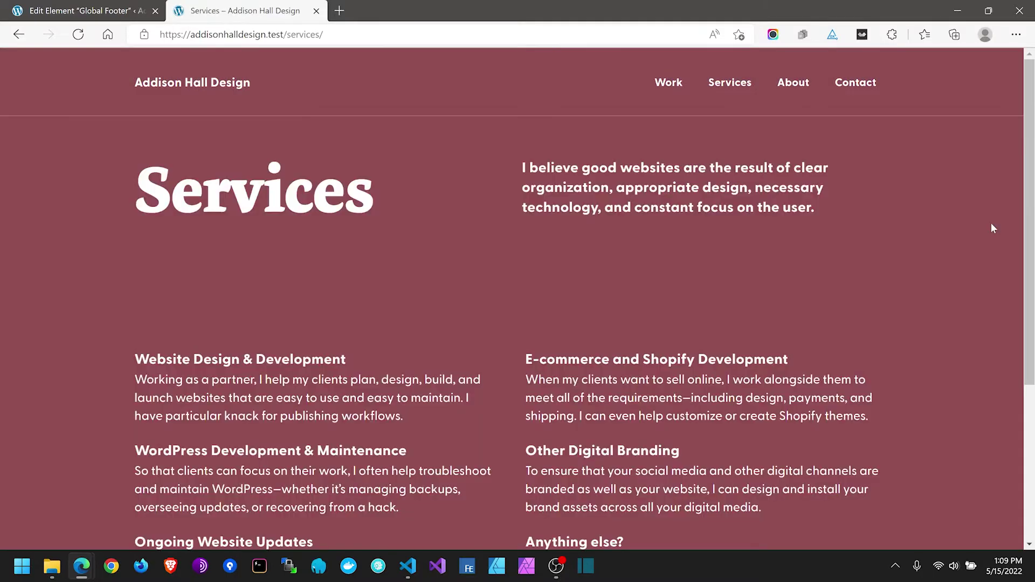
scroll(992, 227, down, 4)
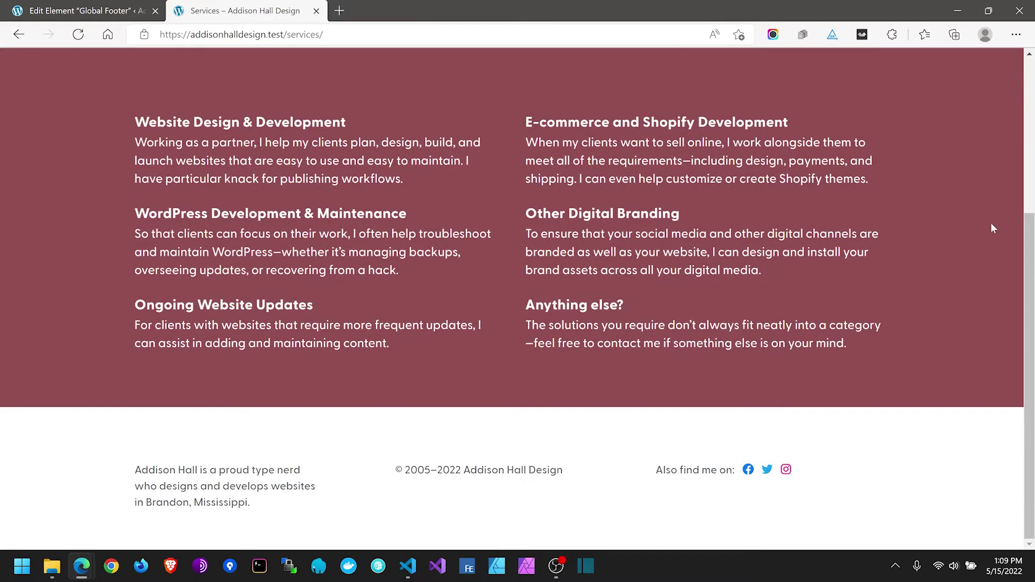
scroll(992, 228, up, 4)
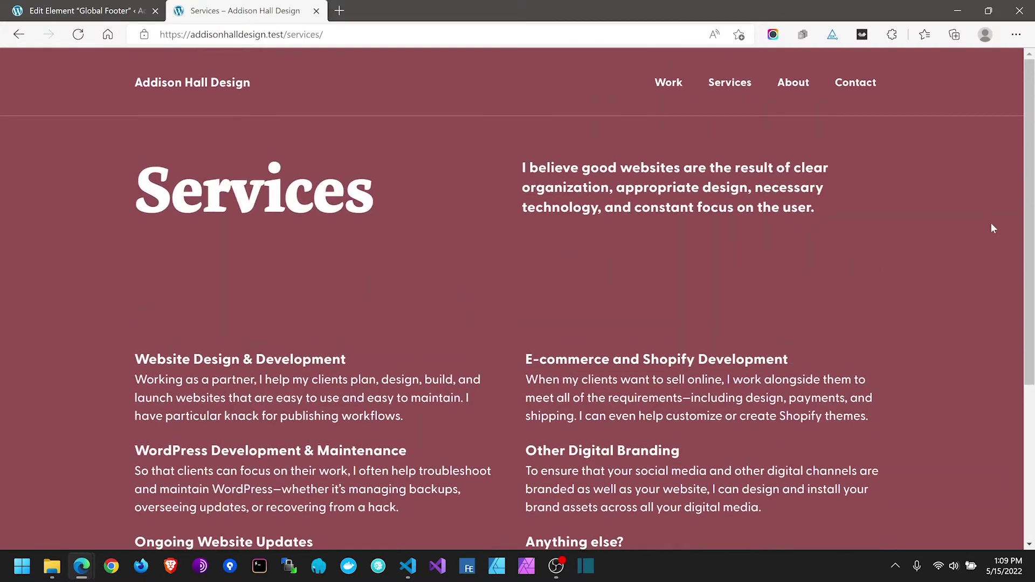
scroll(995, 225, down, 4)
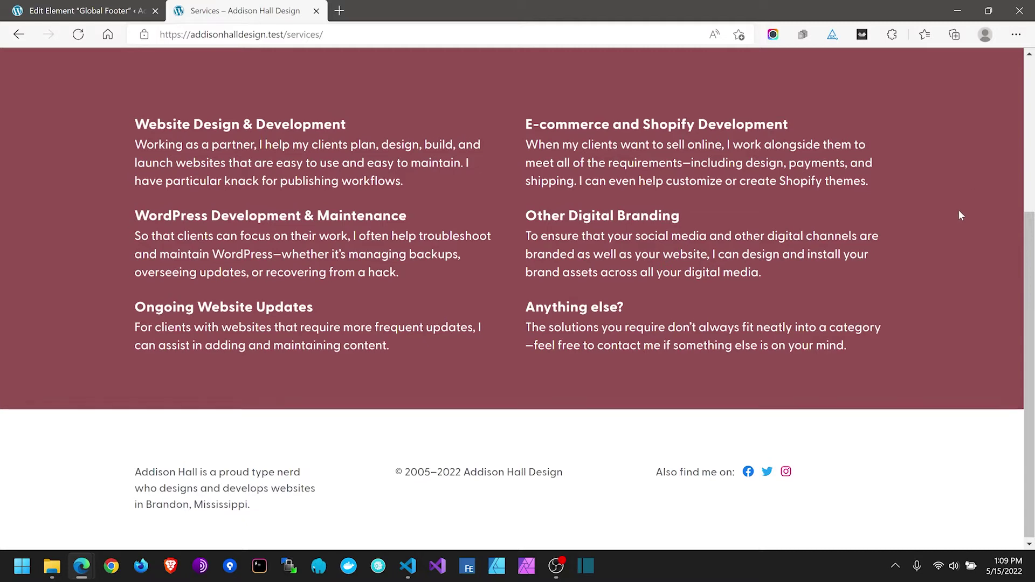
scroll(959, 210, up, 5)
click(871, 85)
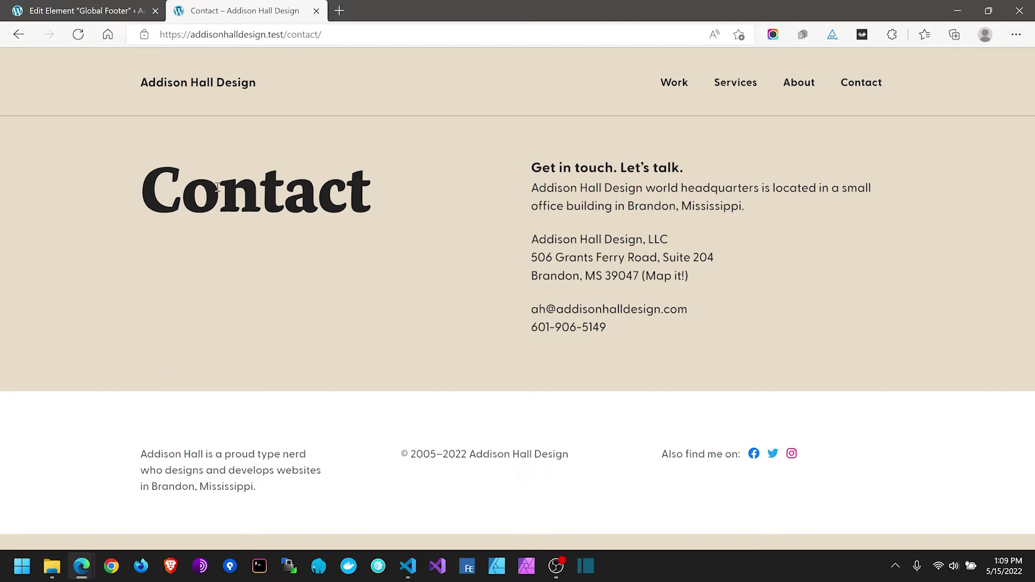
Step: In the Global Footer editor, set the outer Container's padding to 40 px top and 100 px bottom, and update the element
click(112, 9)
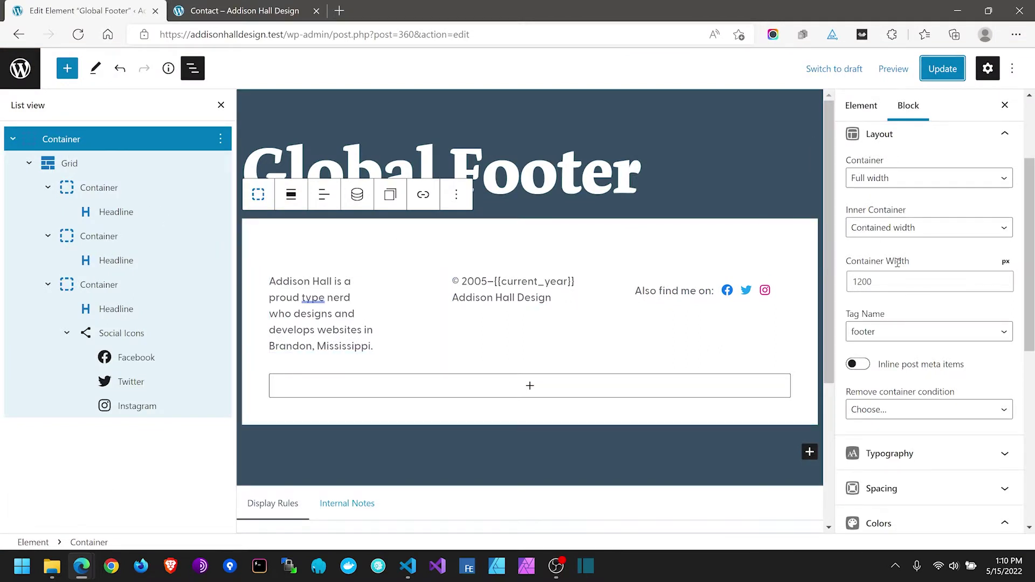
scroll(898, 263, down, 5)
click(911, 308)
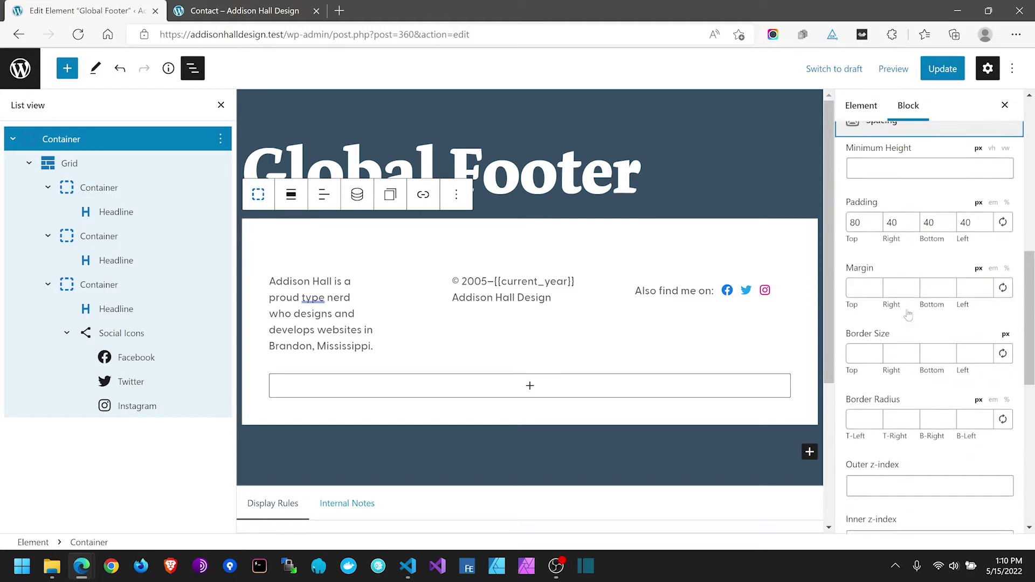
double_click(853, 213)
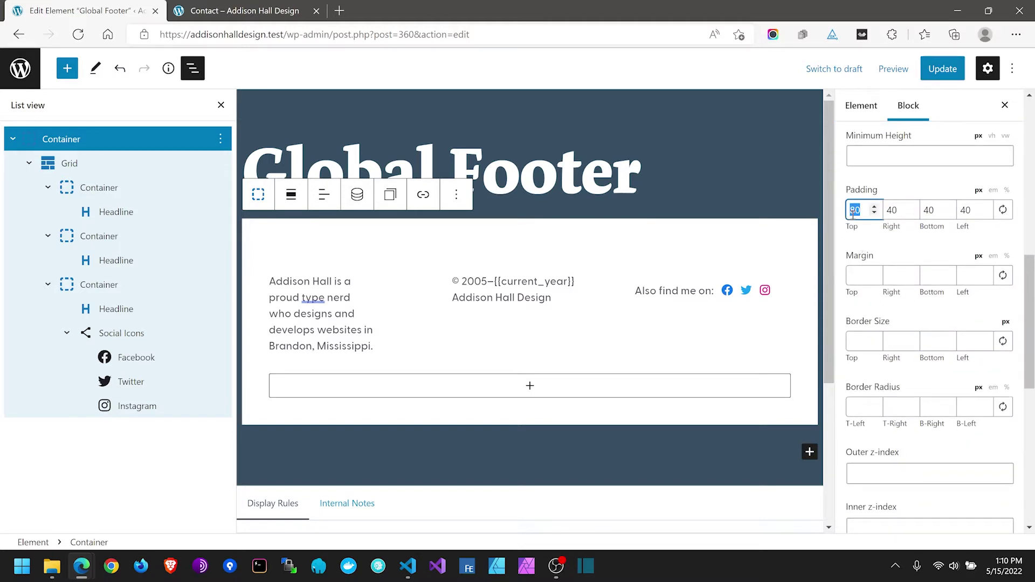
click(852, 212)
double_click(852, 212)
text(40)
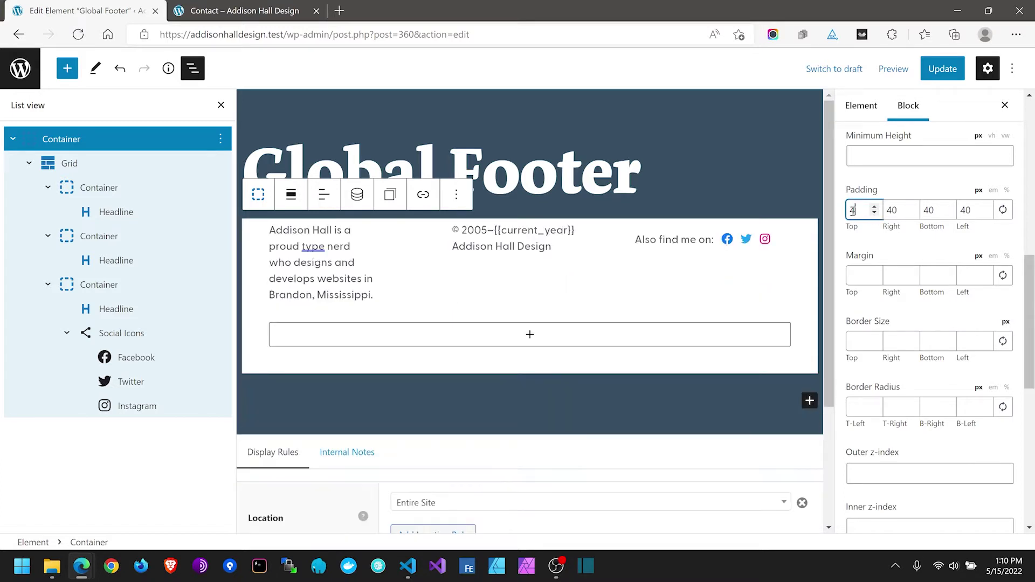
key(Tab)
key(Tab)
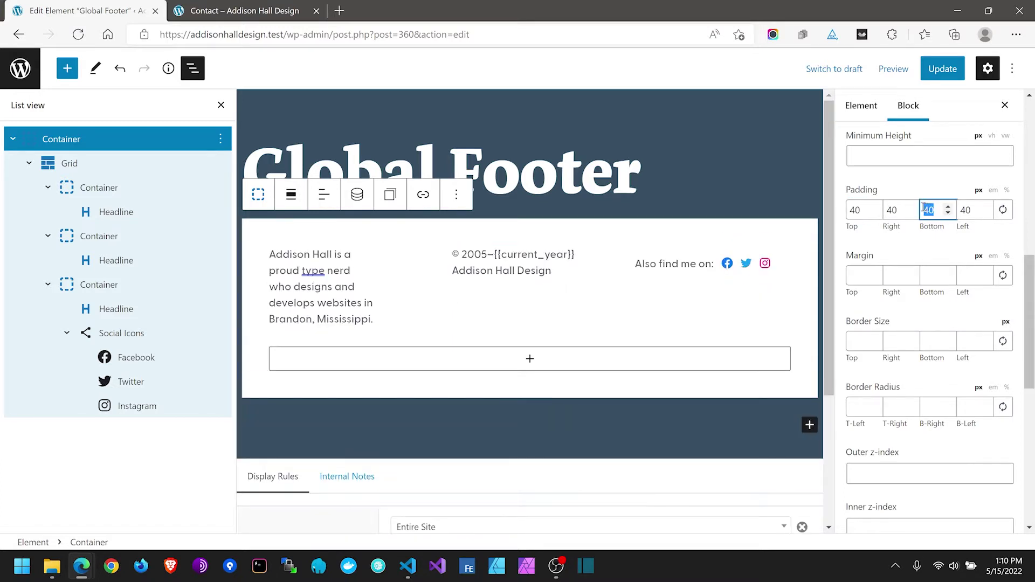
text(100)
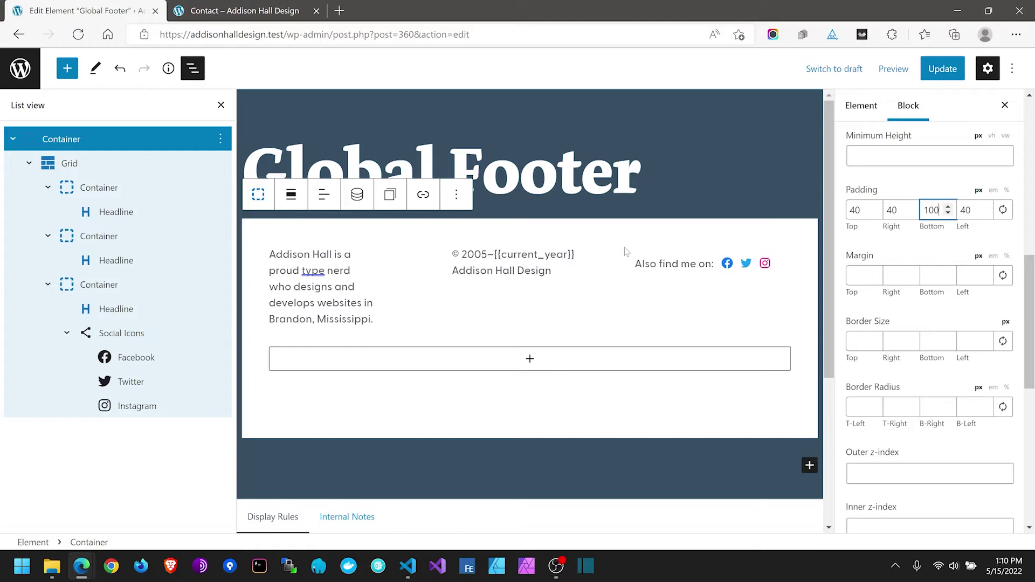
click(944, 70)
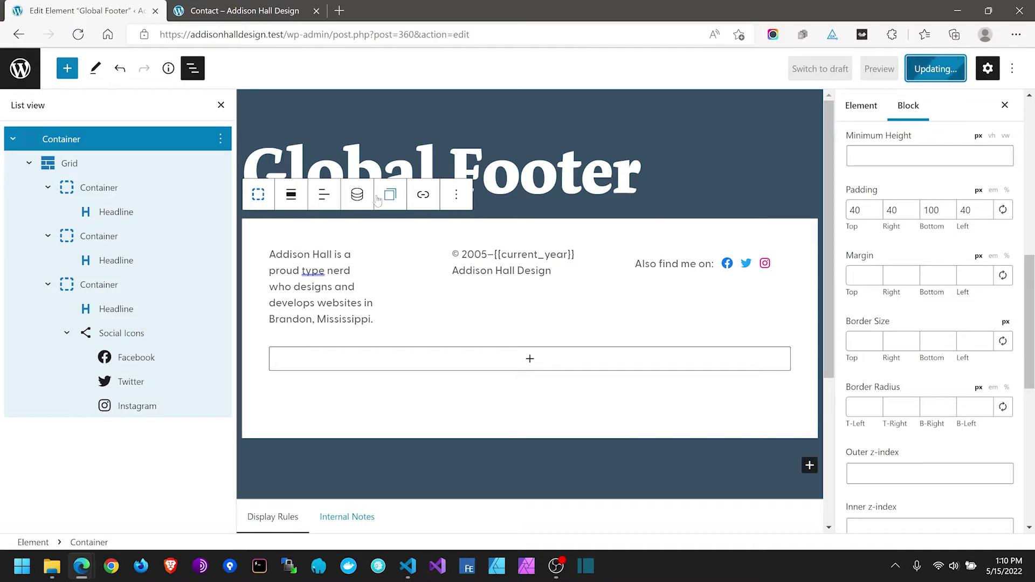
Step: Reload the live Contact page and check the spacing around the footer content
click(261, 8)
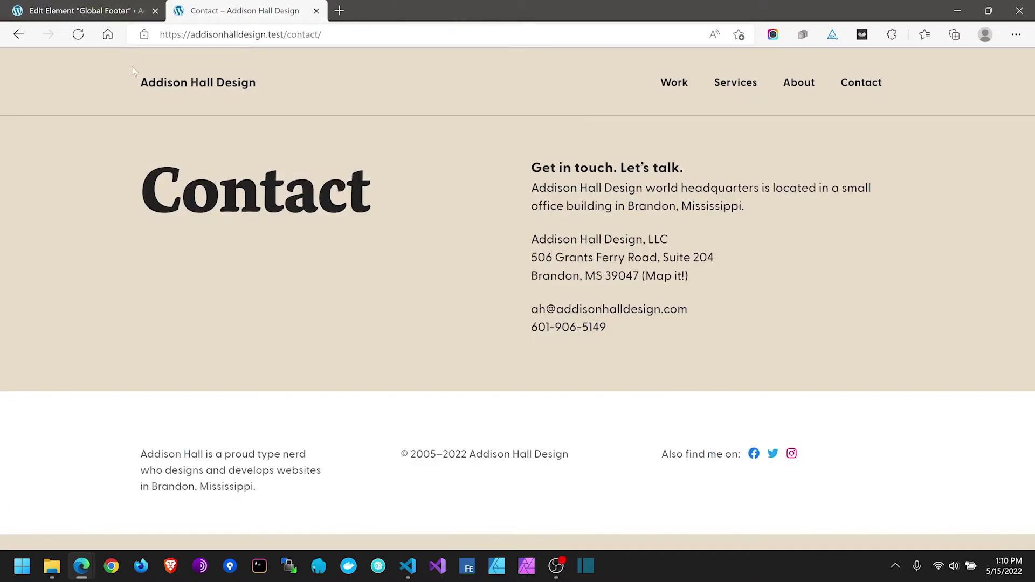
click(79, 43)
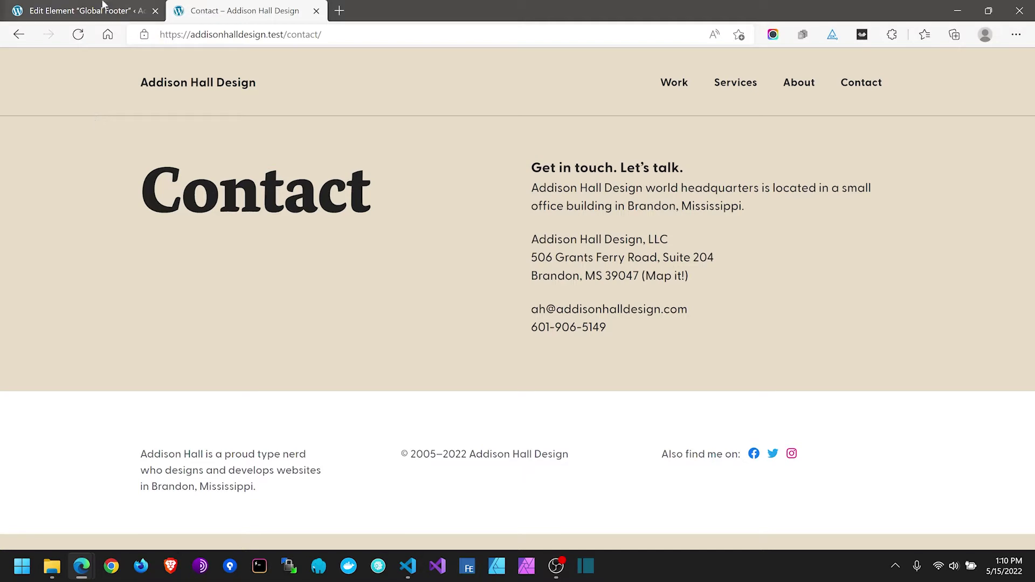
click(102, 5)
click(216, 9)
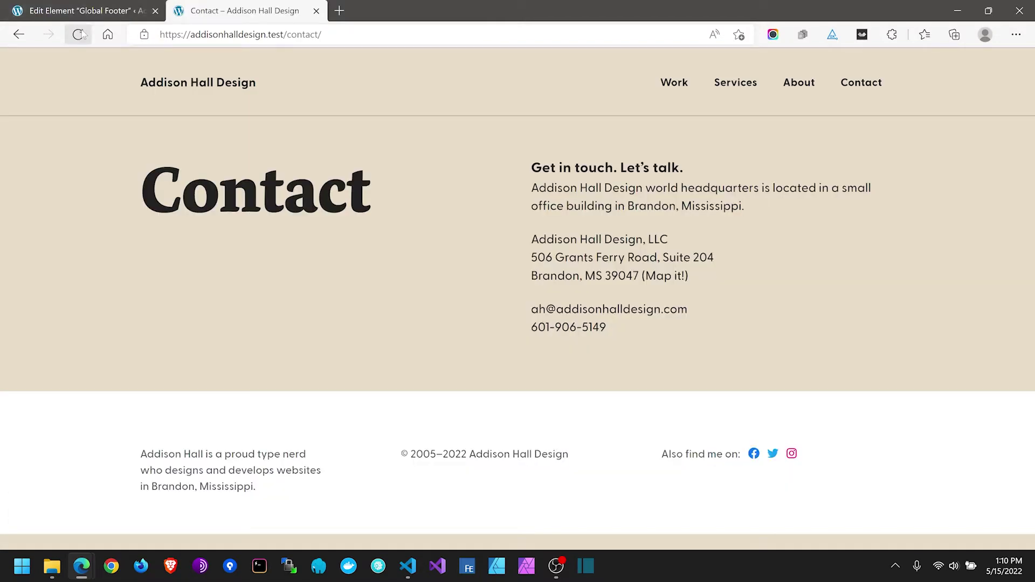
click(78, 35)
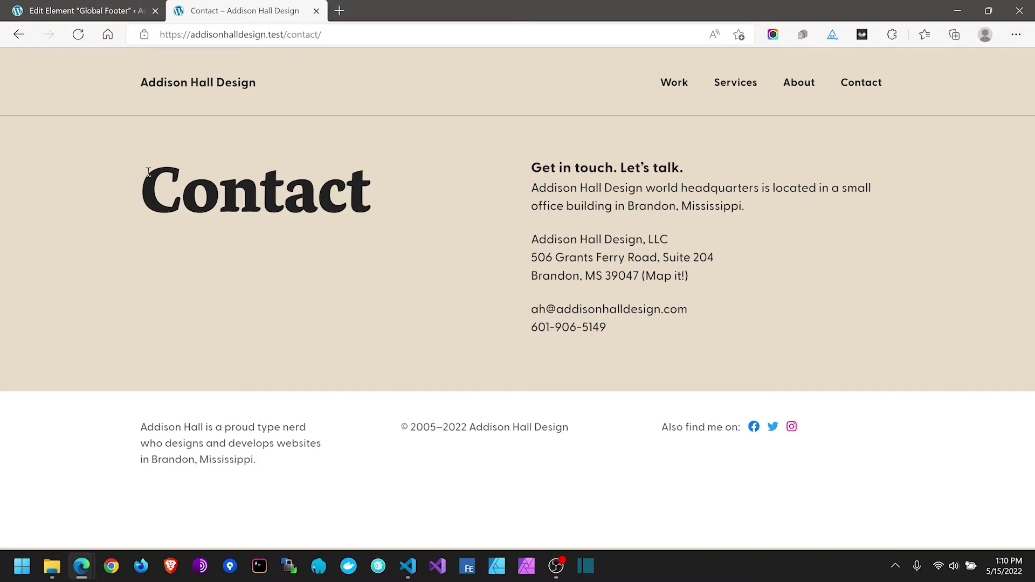
Step: Undo all the changes made to the Global Footer element in this editing session and update it
click(79, 7)
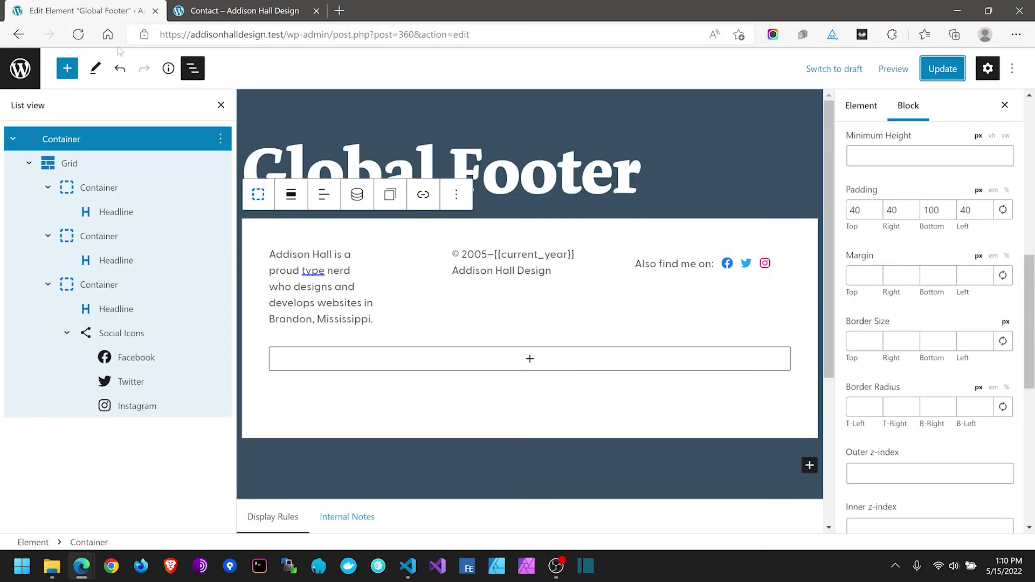
click(119, 69)
click(121, 73)
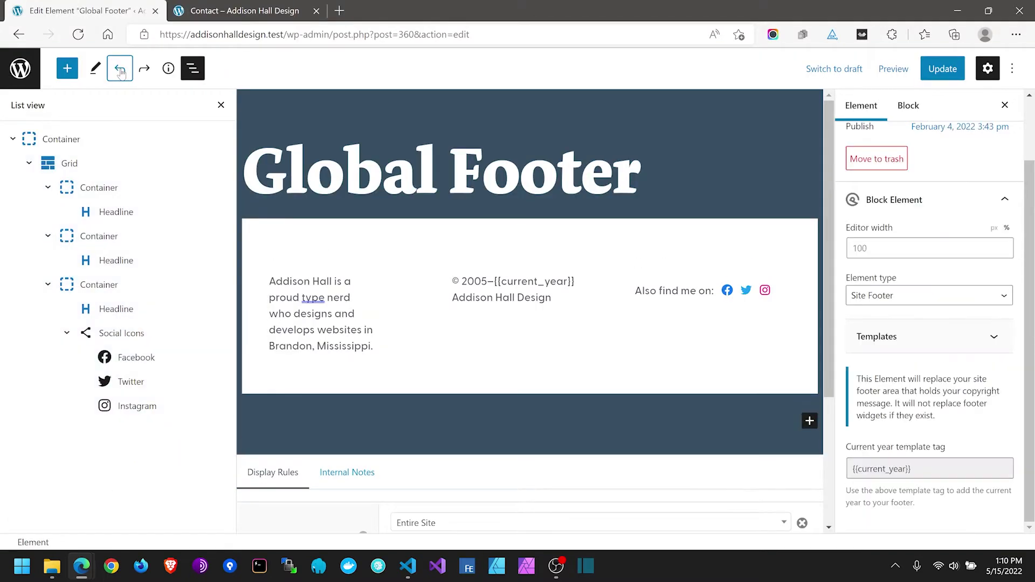
click(121, 73)
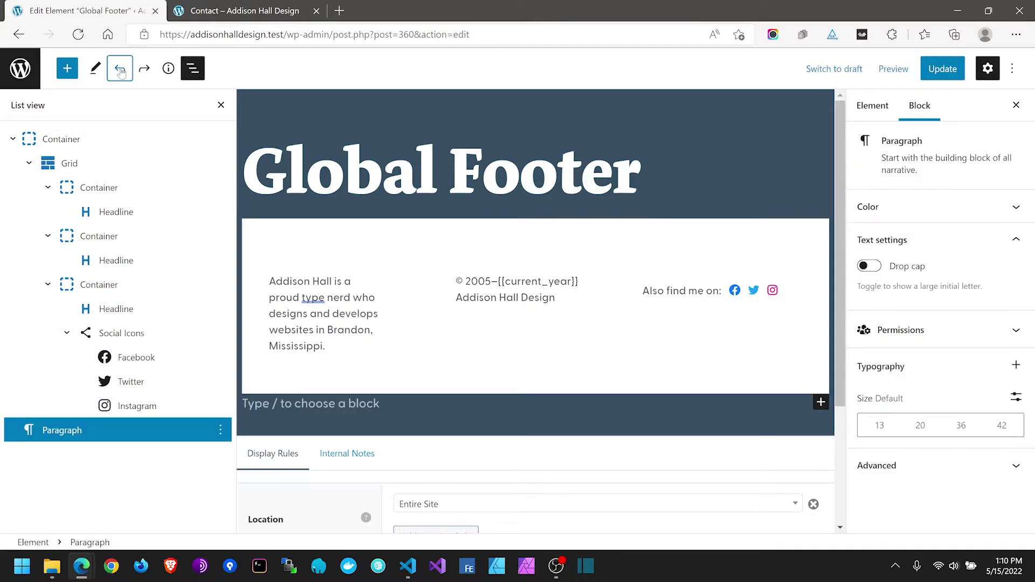
click(121, 73)
click(121, 73)
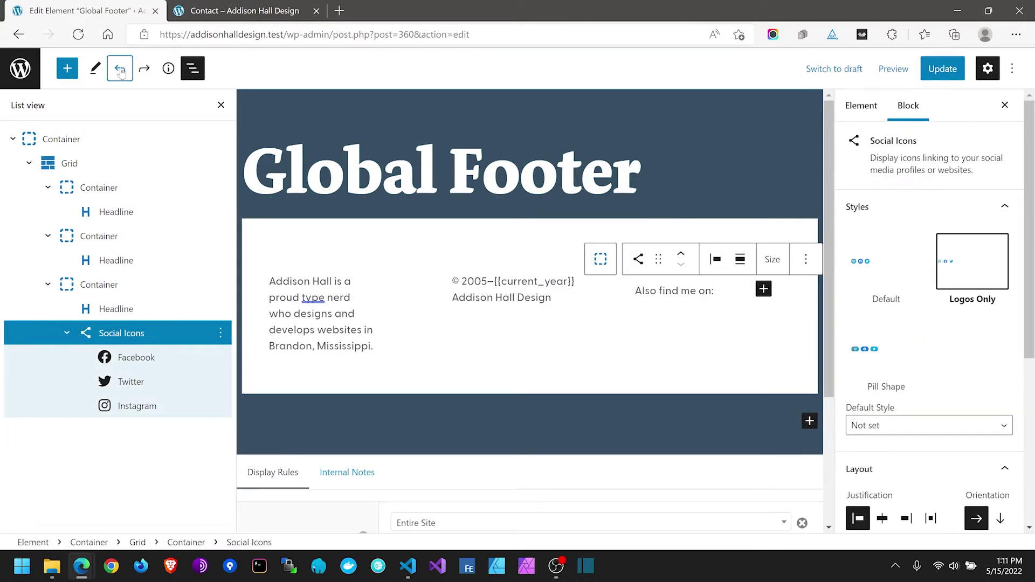
click(120, 72)
click(120, 73)
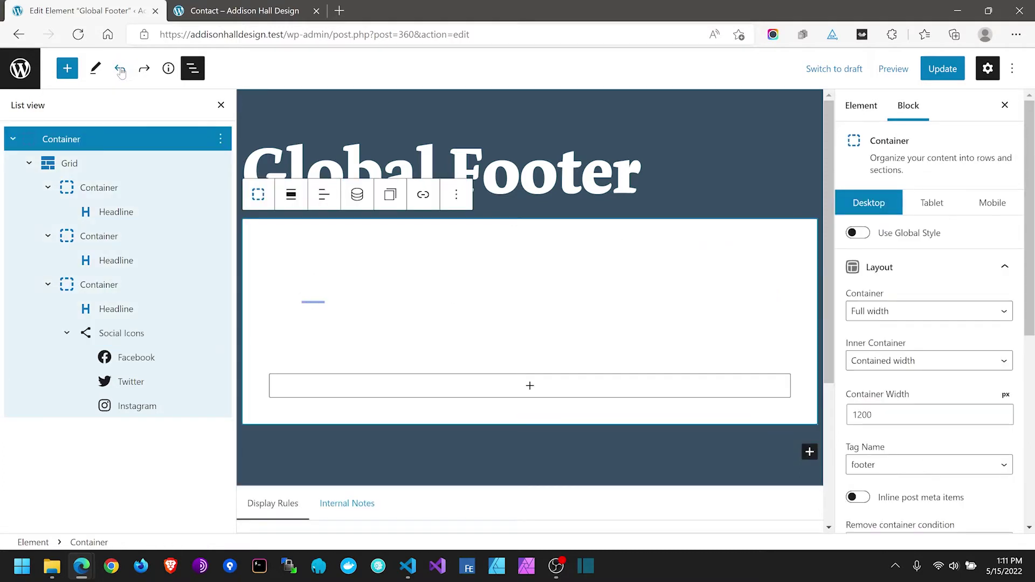
click(121, 73)
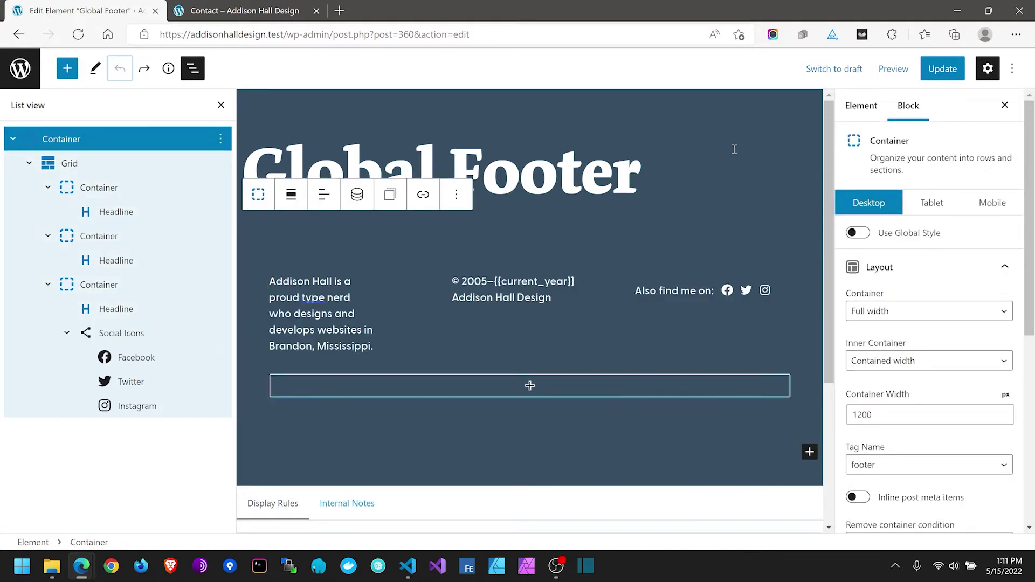
click(943, 68)
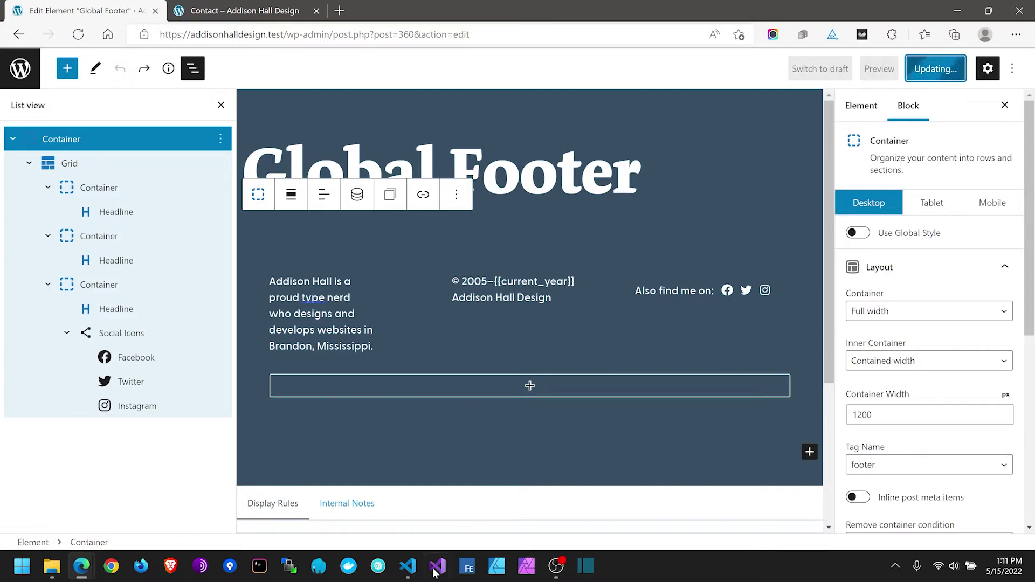
Step: In Visual Studio Code, uncomment the social link colour rules for the light-tan and base-3 colour schemes in style.css and save the file
click(408, 566)
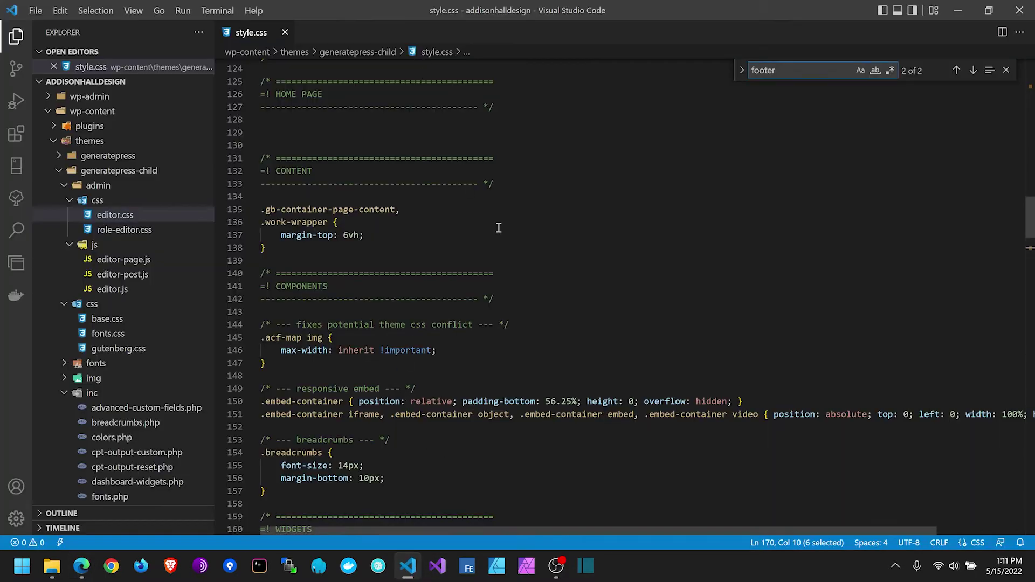
scroll(500, 226, up, 15)
scroll(501, 231, down, 5)
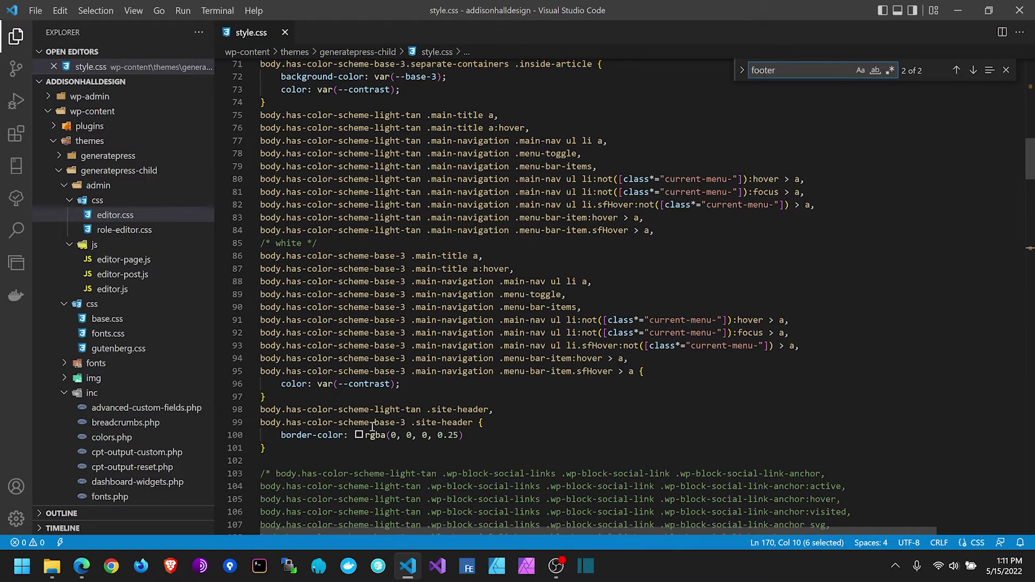
scroll(364, 426, down, 7)
drag(302, 376, 221, 226)
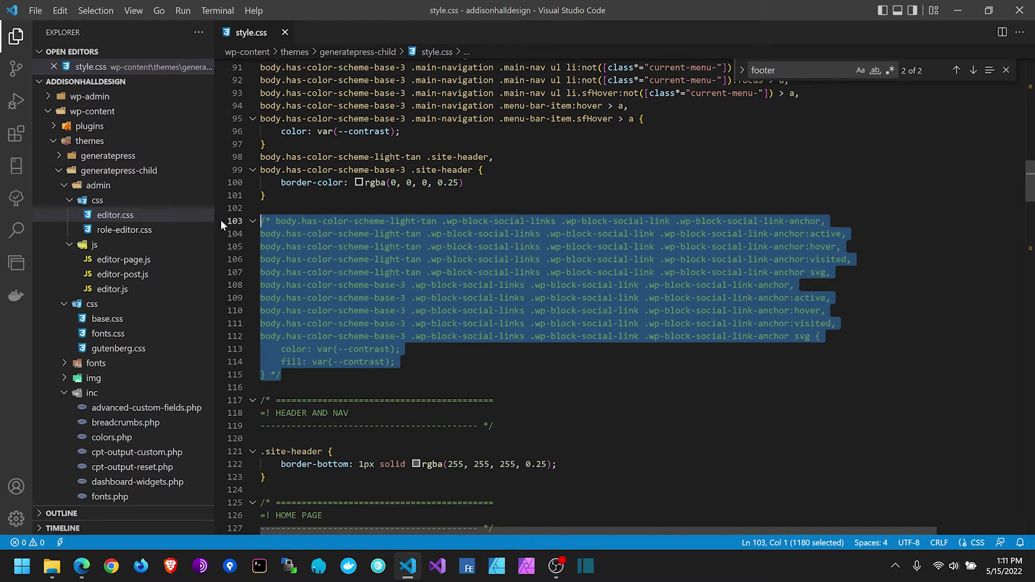
key(ctrl+slash)
click(516, 294)
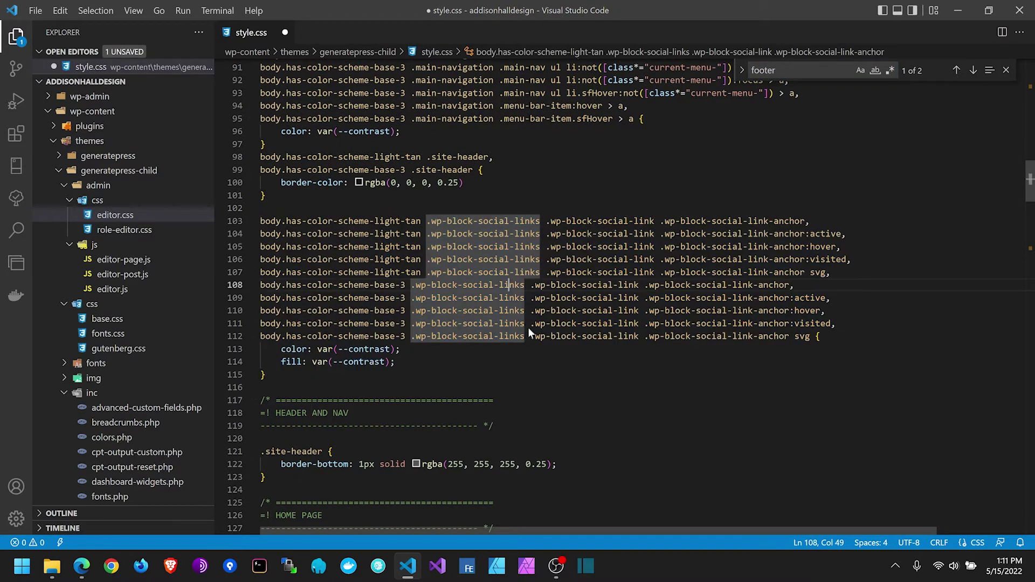
click(932, 261)
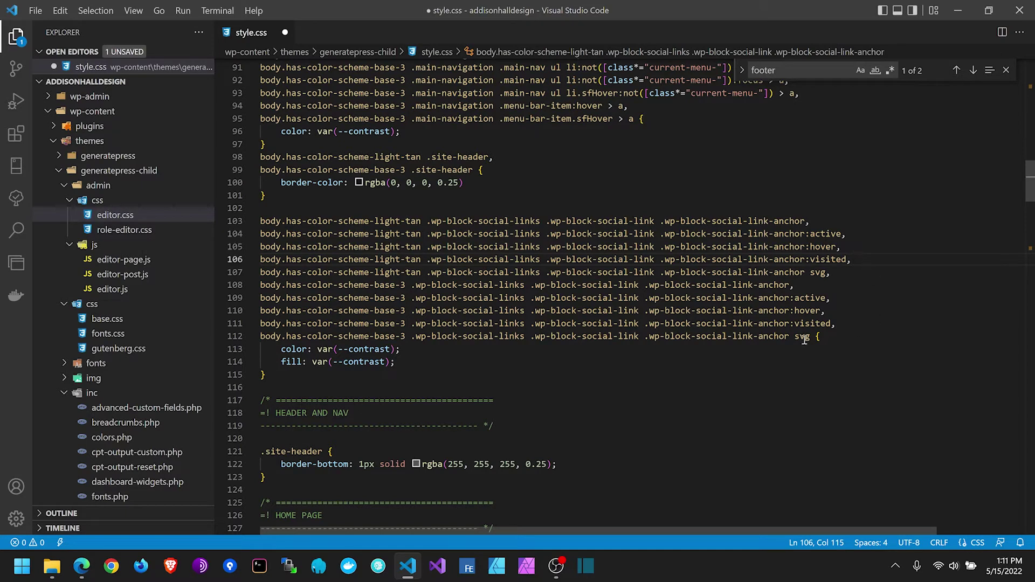
key(ctrl+s)
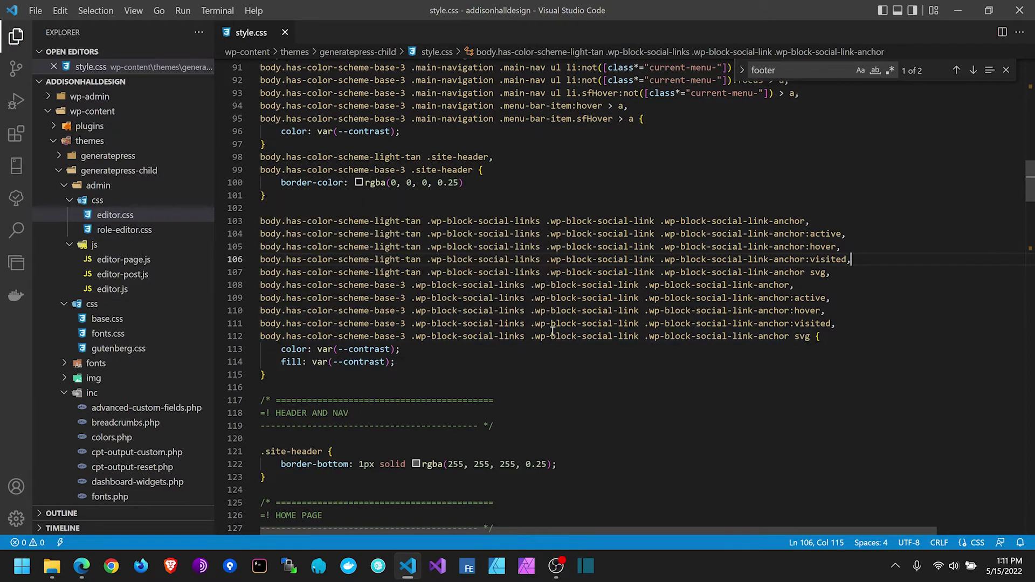
Step: Switch back to the browser, reload the live Contact page and check the footer's background and social icon colours
key(alt+Tab)
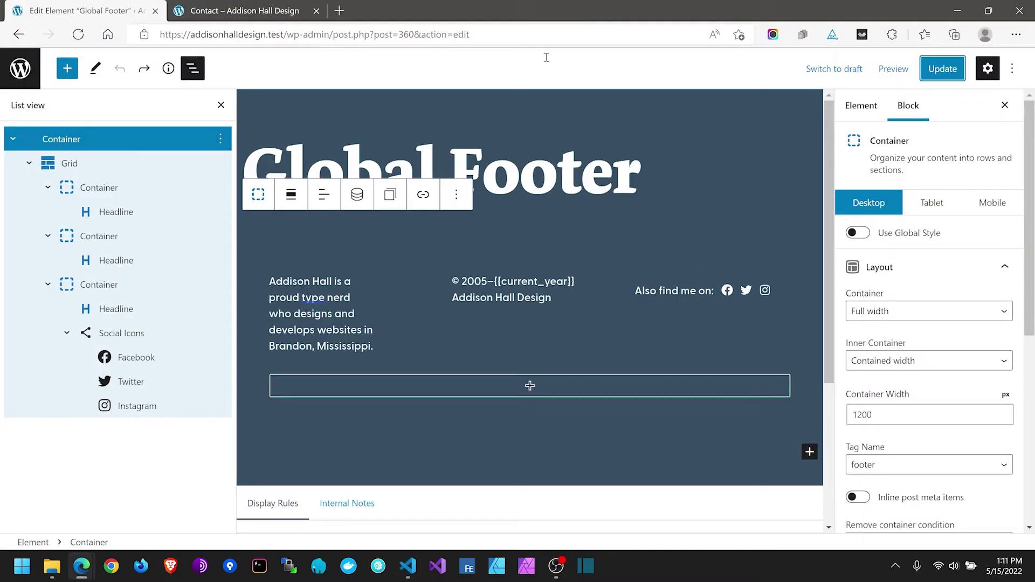
click(232, 12)
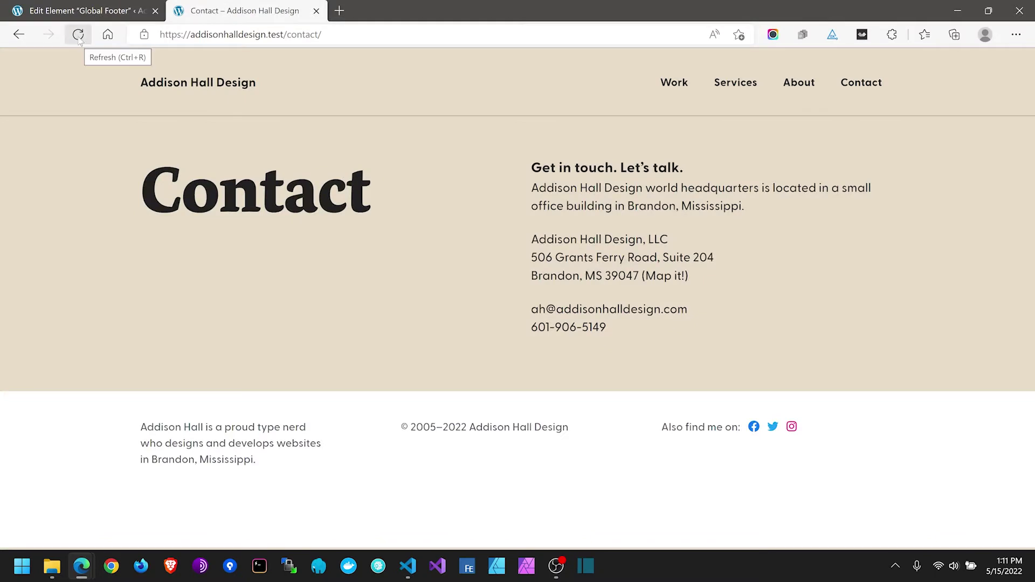
click(78, 35)
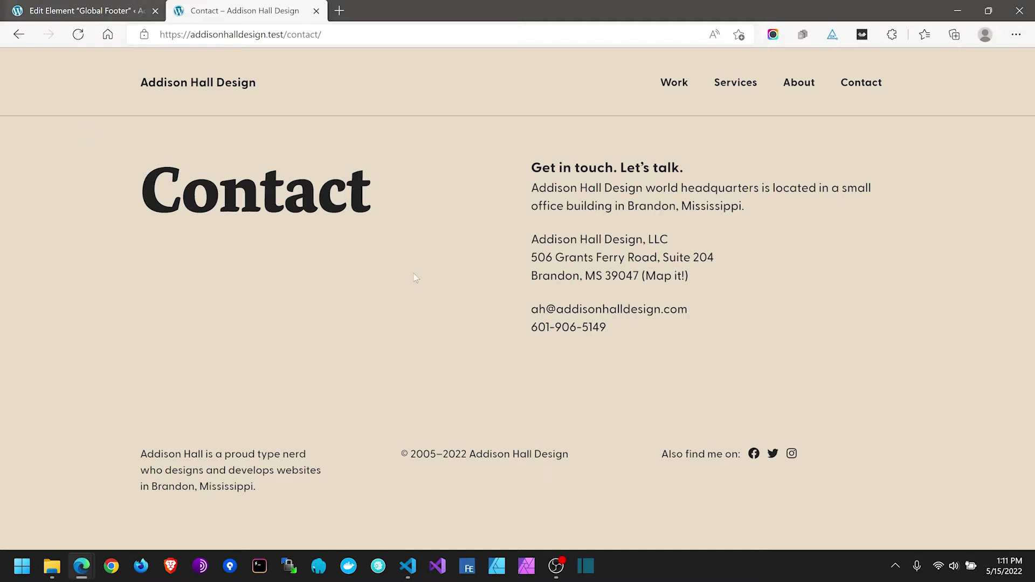
Step: Leave the Global Footer editor and open the list of all Pages in the WordPress admin
key(ctrl+shift+Tab)
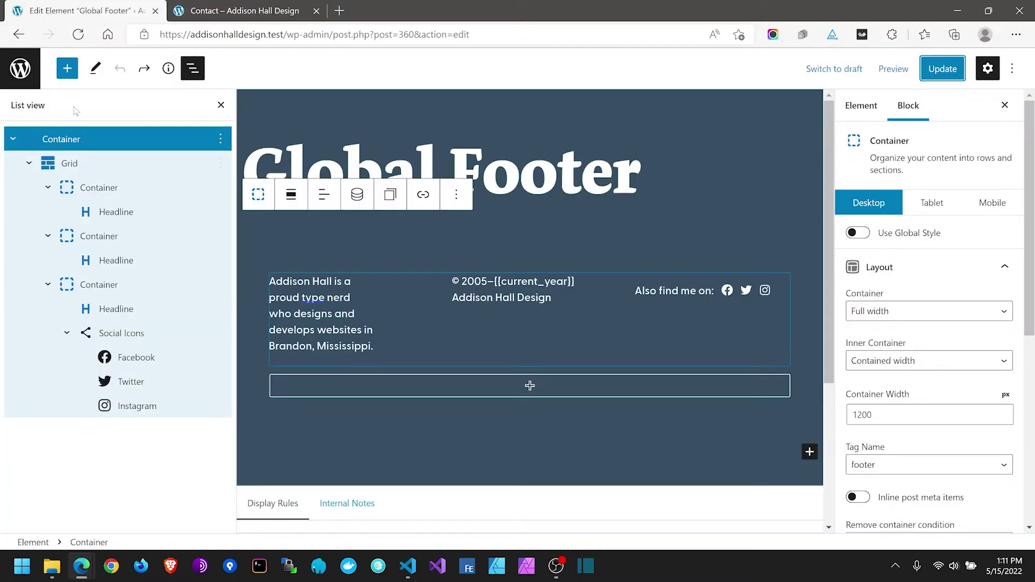
key(ctrl+Tab)
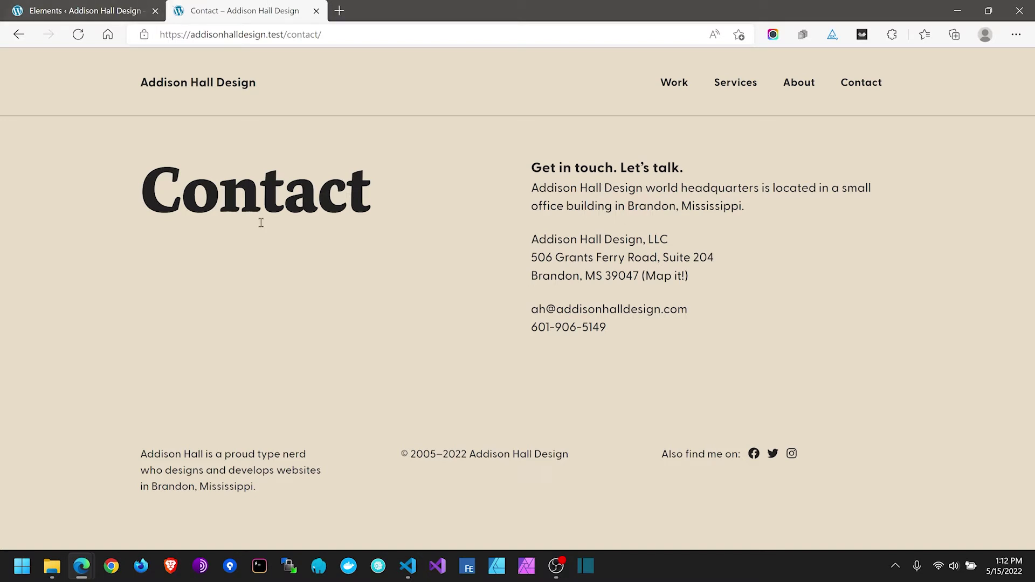
click(101, 12)
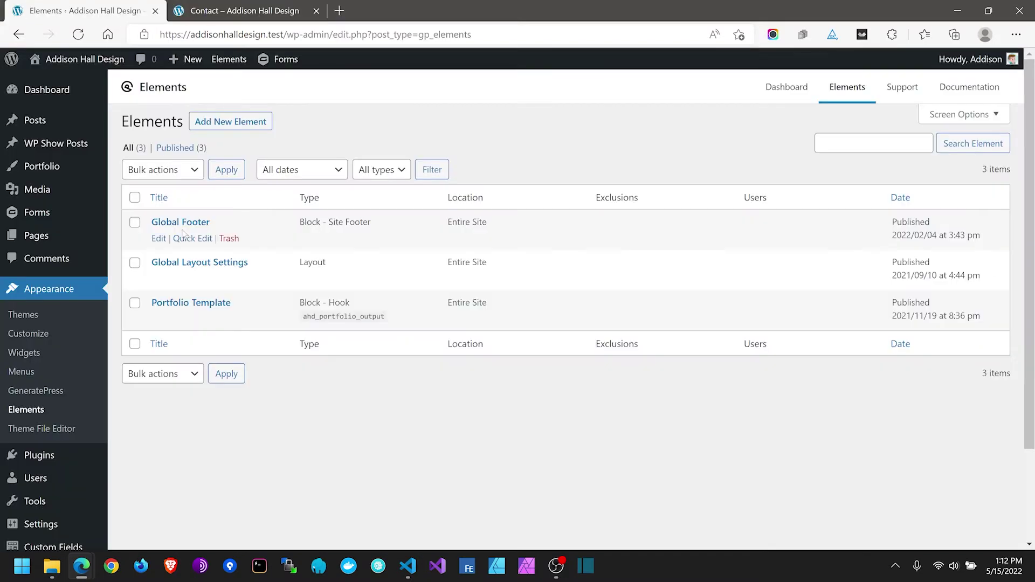
click(33, 236)
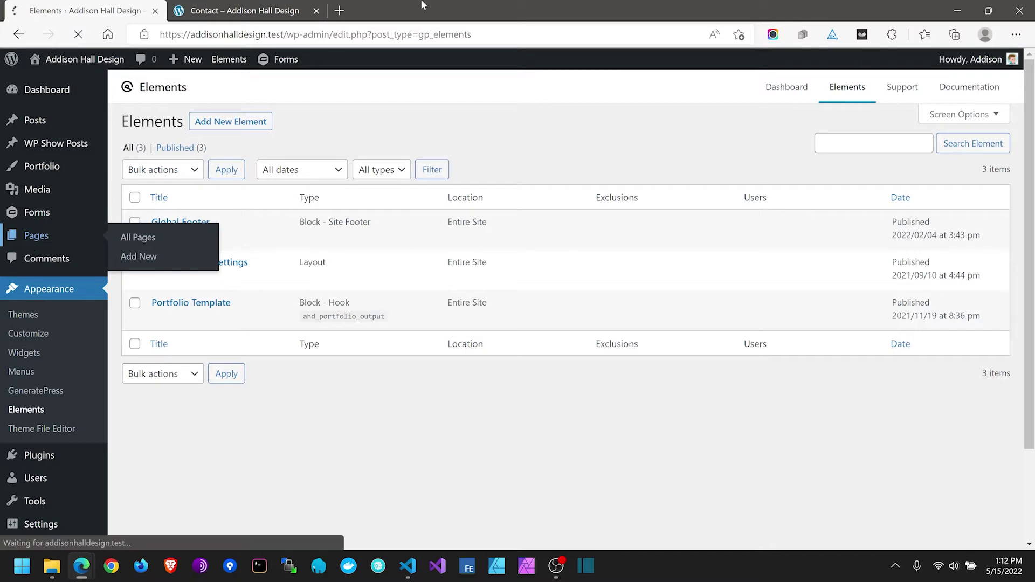
Step: Examine the heading and text columns on the live Contact page and compare them with the Home page
click(274, 6)
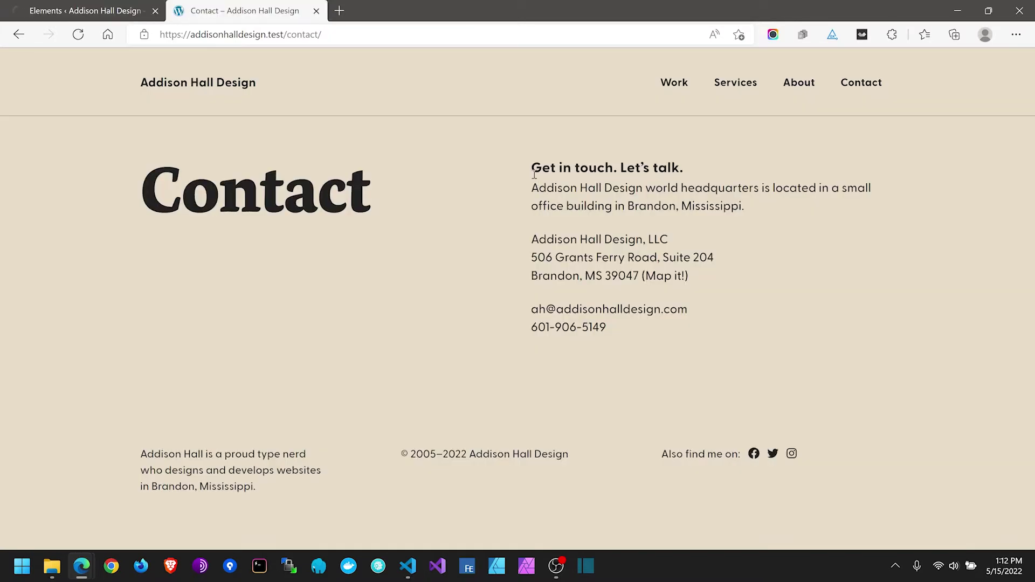
drag(533, 172, 804, 334)
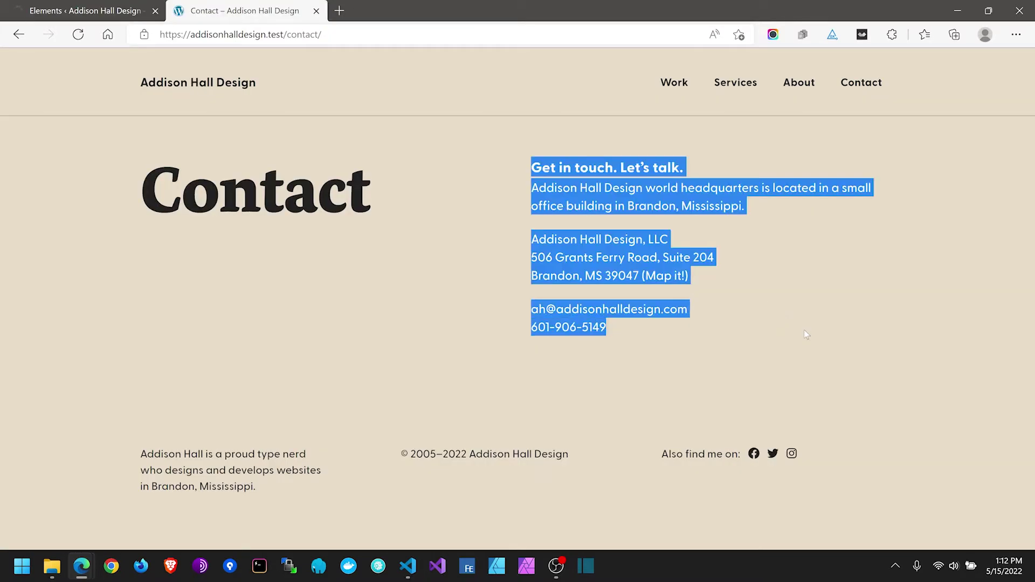
triple_click(400, 230)
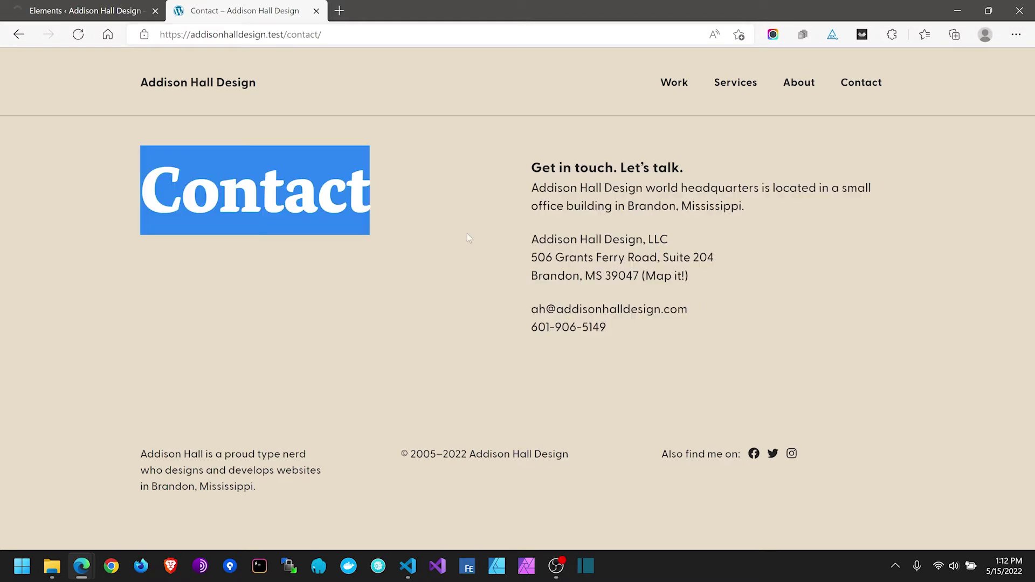
shift+click(556, 309)
click(228, 209)
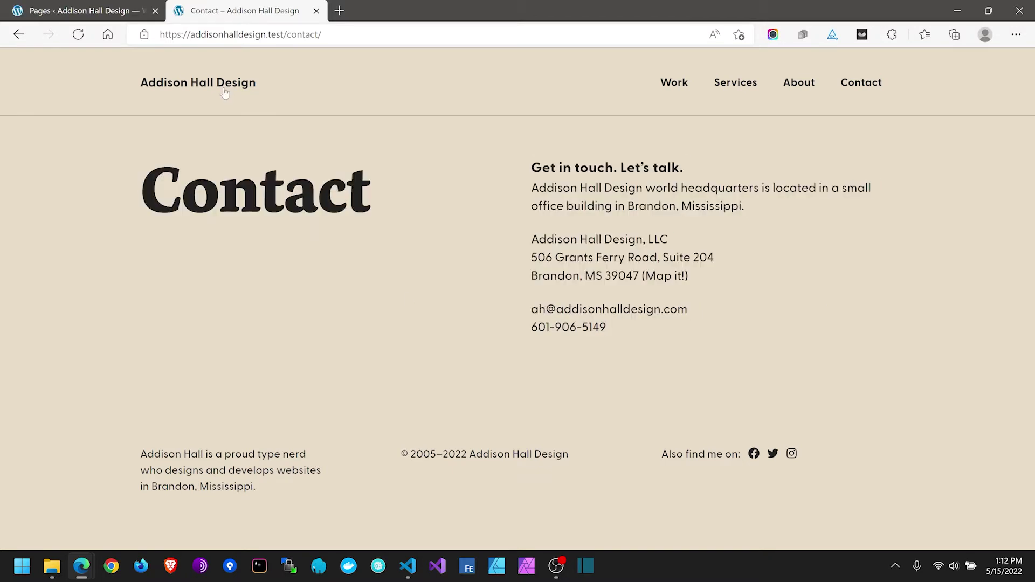
key(F5)
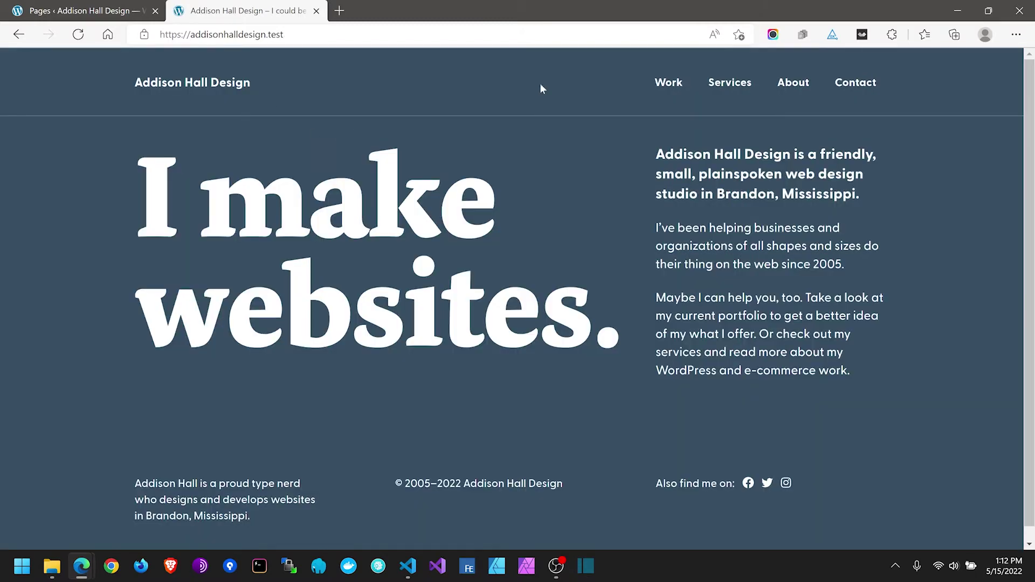
click(847, 82)
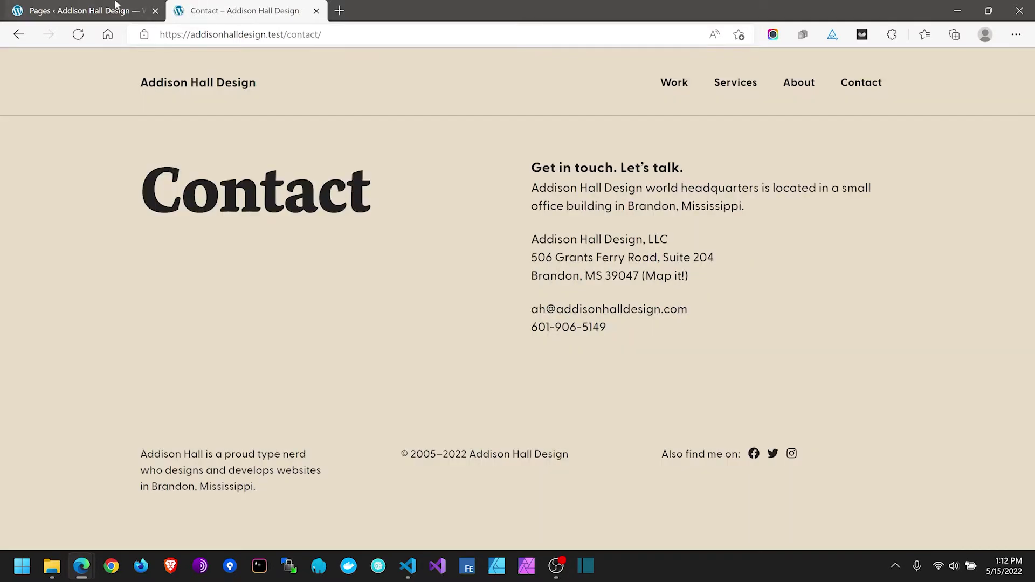
Step: Open the Contact page for editing from the Pages list
click(81, 11)
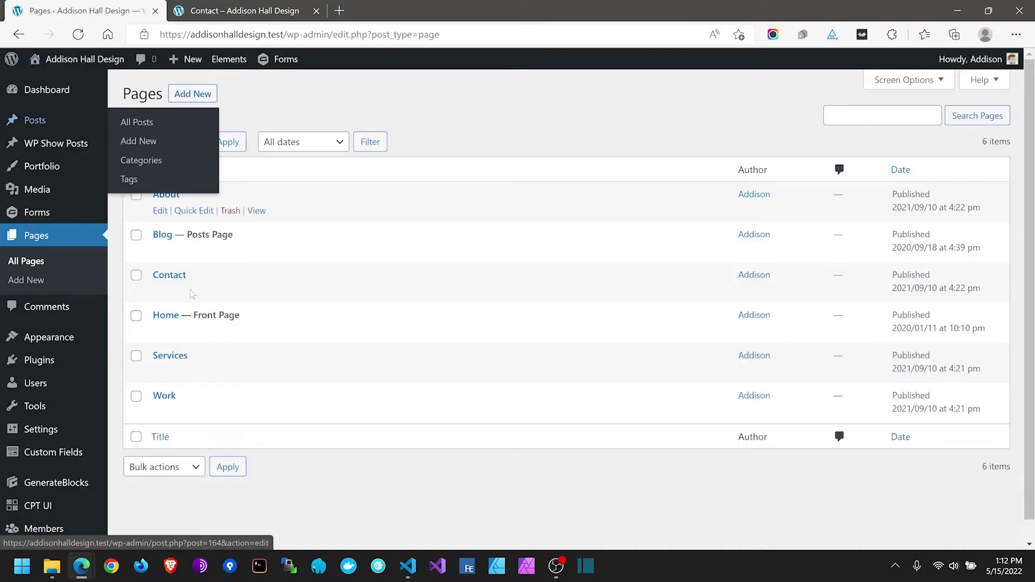
click(168, 275)
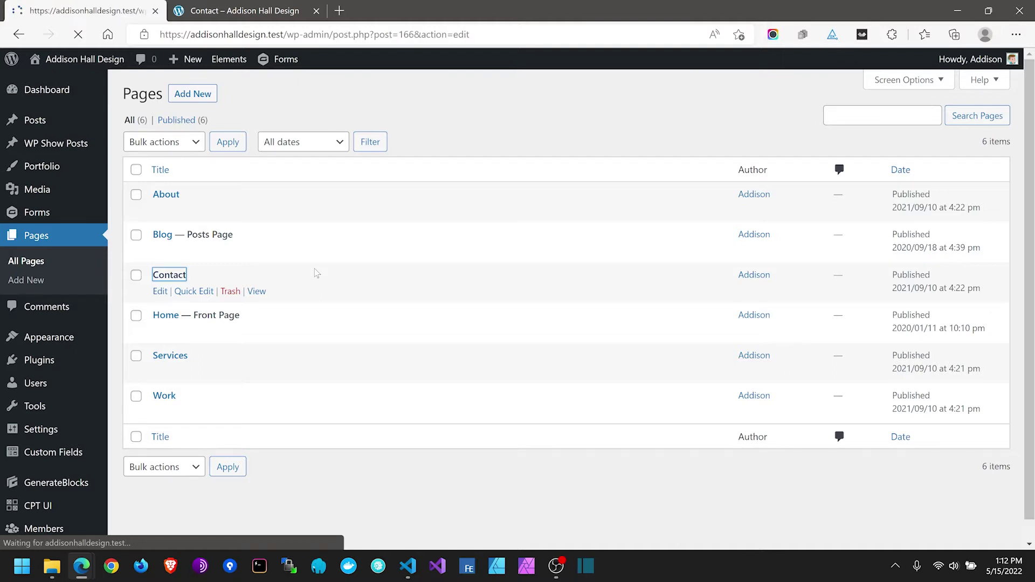
Step: View the live About page from its heading section to its footer to examine its column layout
click(262, 8)
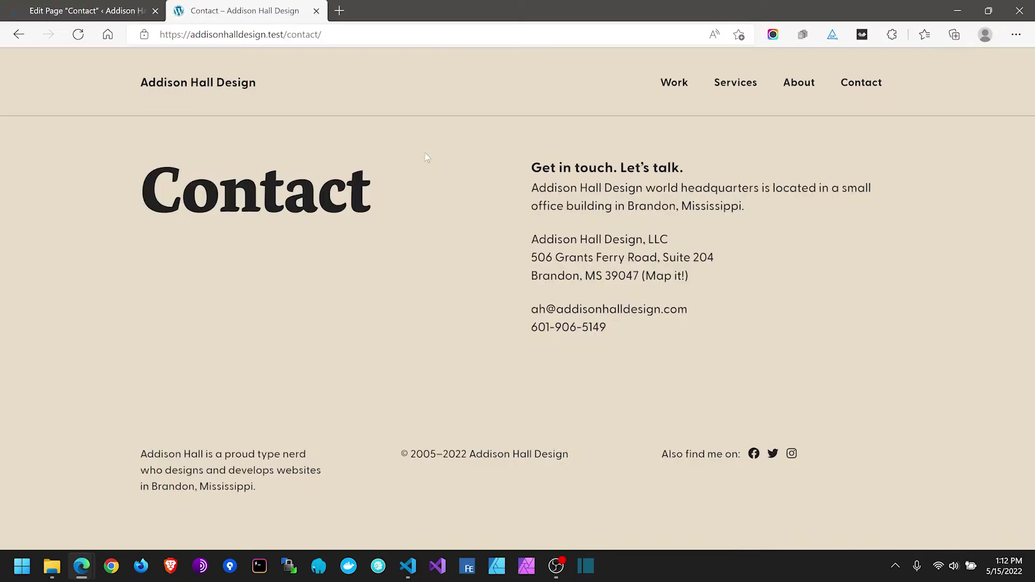
click(799, 83)
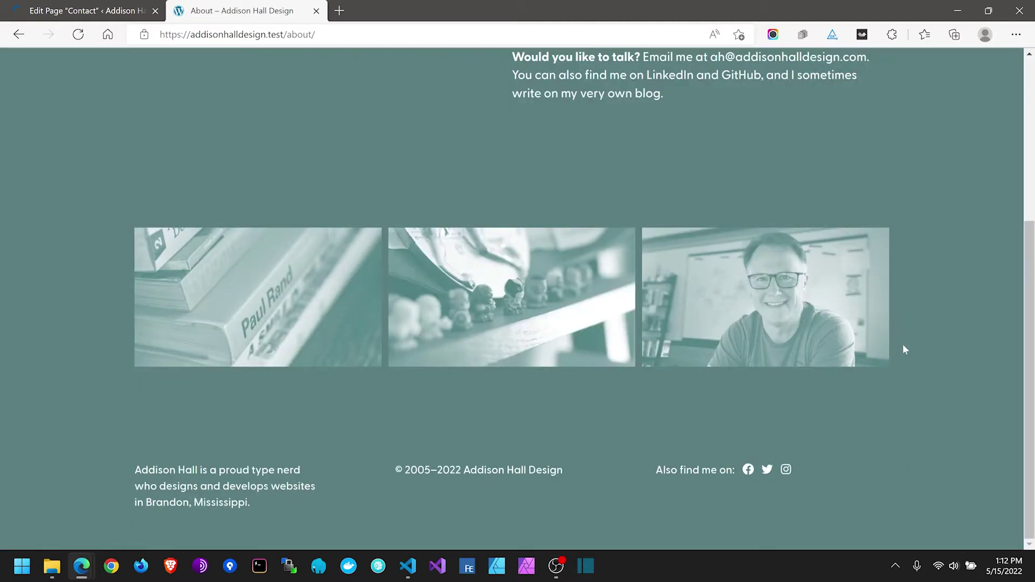
scroll(903, 346, up, 5)
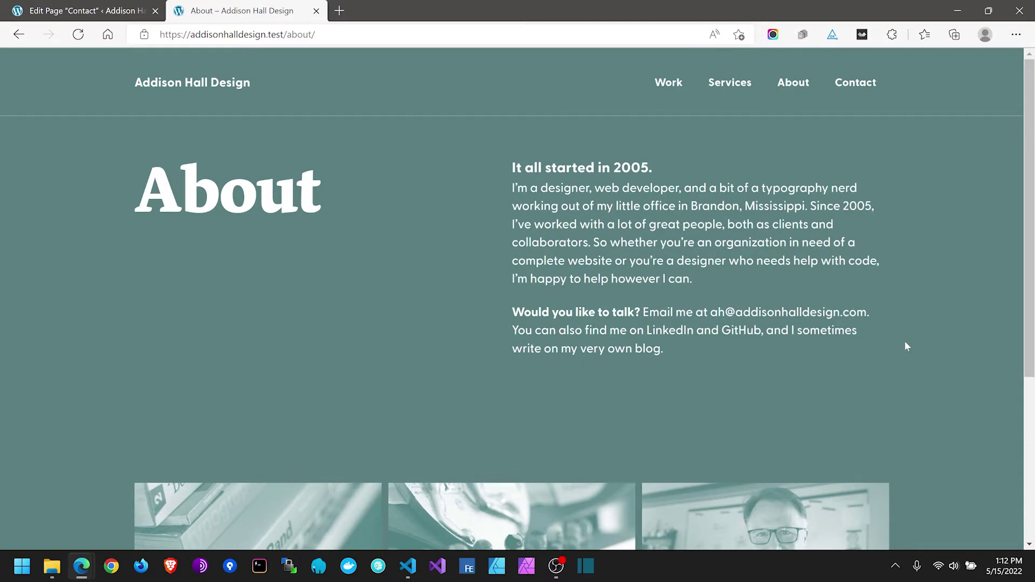
scroll(905, 342, down, 5)
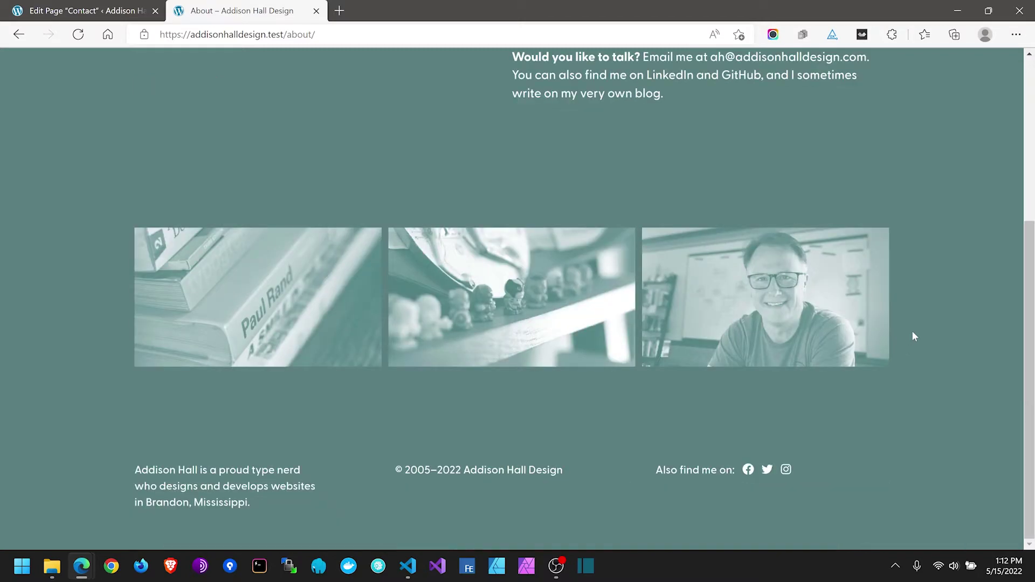
scroll(914, 334, up, 5)
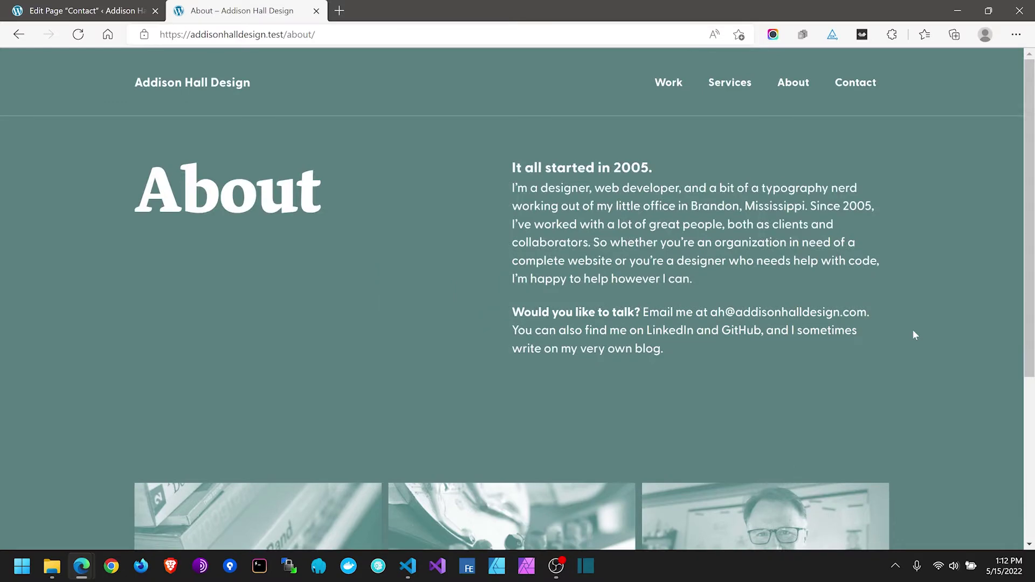
Step: In the Contact page editor, show the block list and inspect the global styles of the two Containers inside the Grid
click(127, 5)
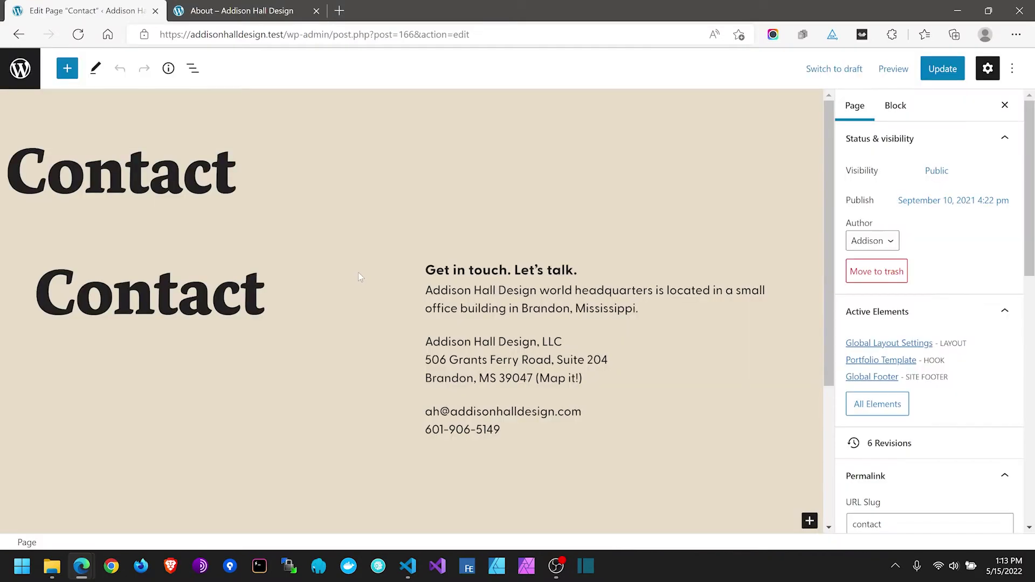
click(193, 68)
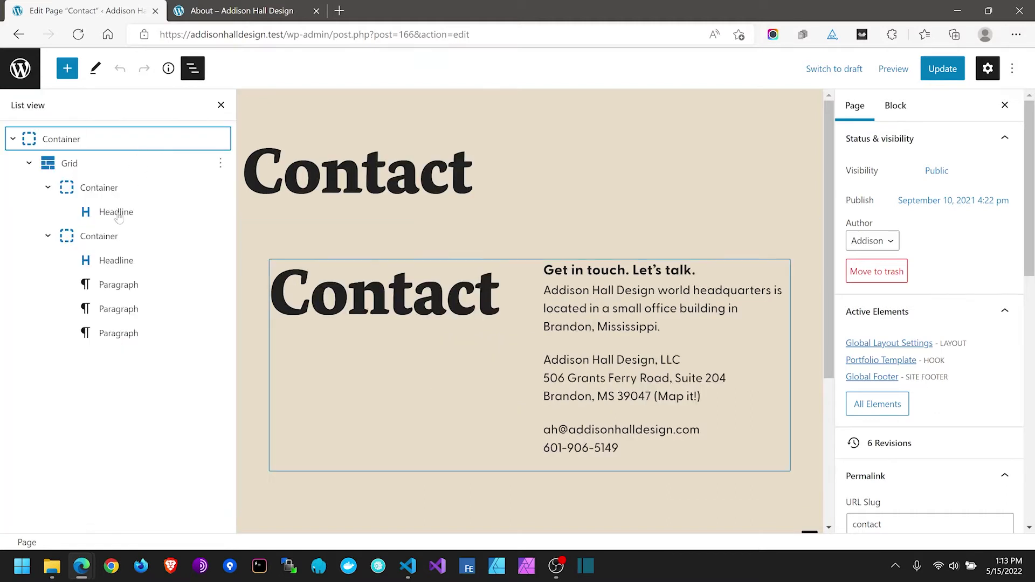
click(110, 236)
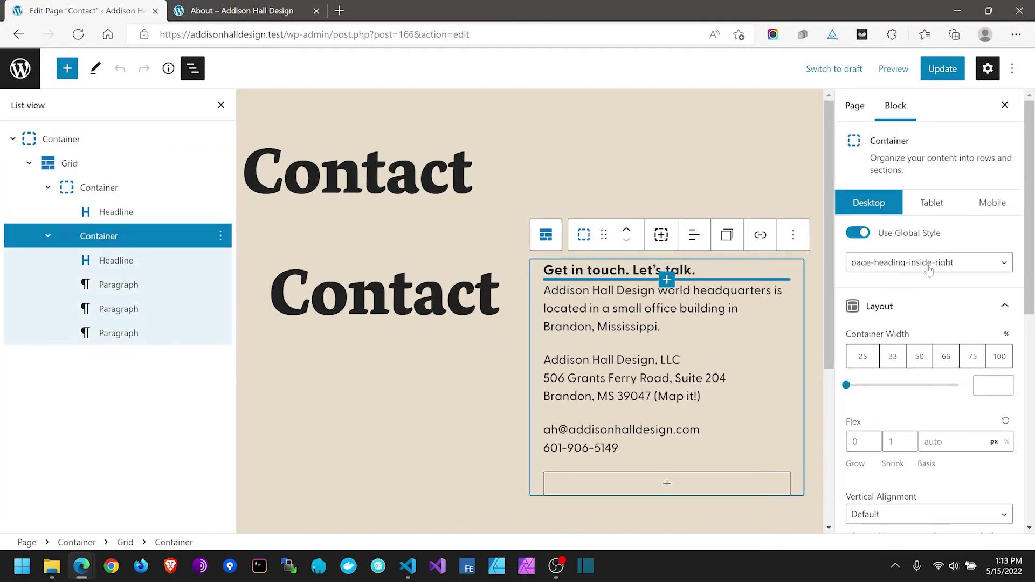
click(104, 188)
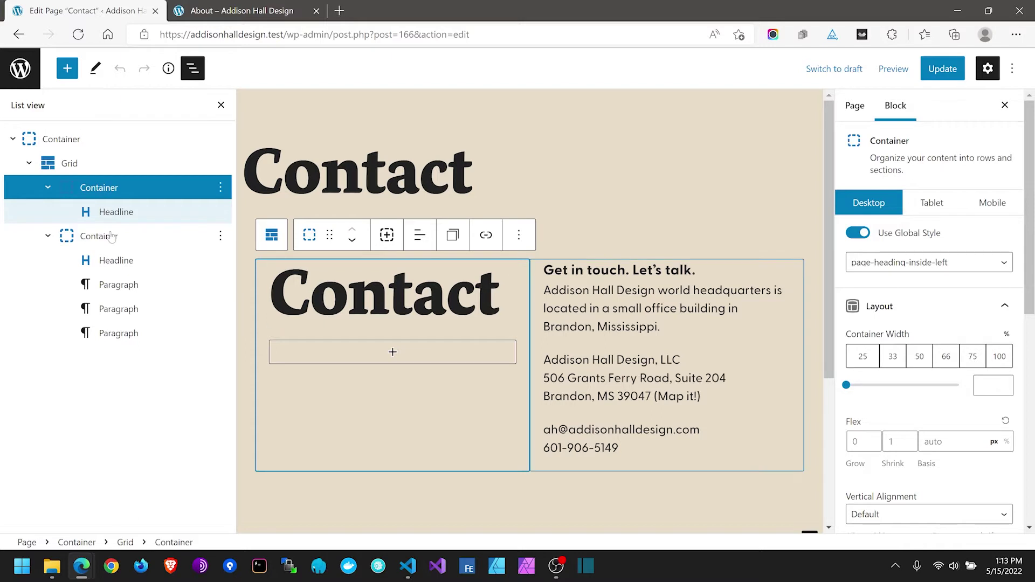
Step: Set the contact text Container's width to 33% and the heading Container's width to 66%, and update the Contact page
click(789, 302)
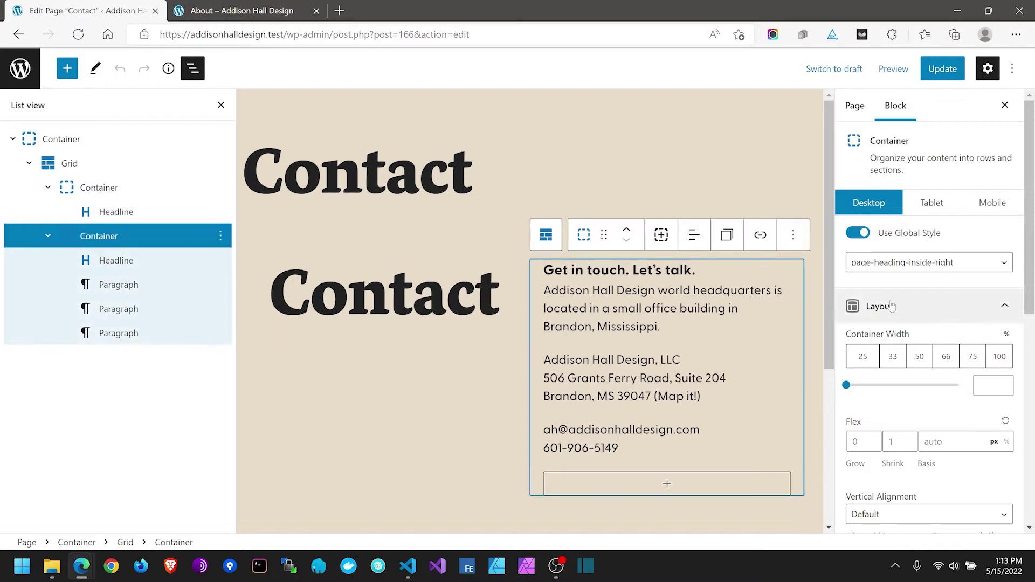
click(895, 361)
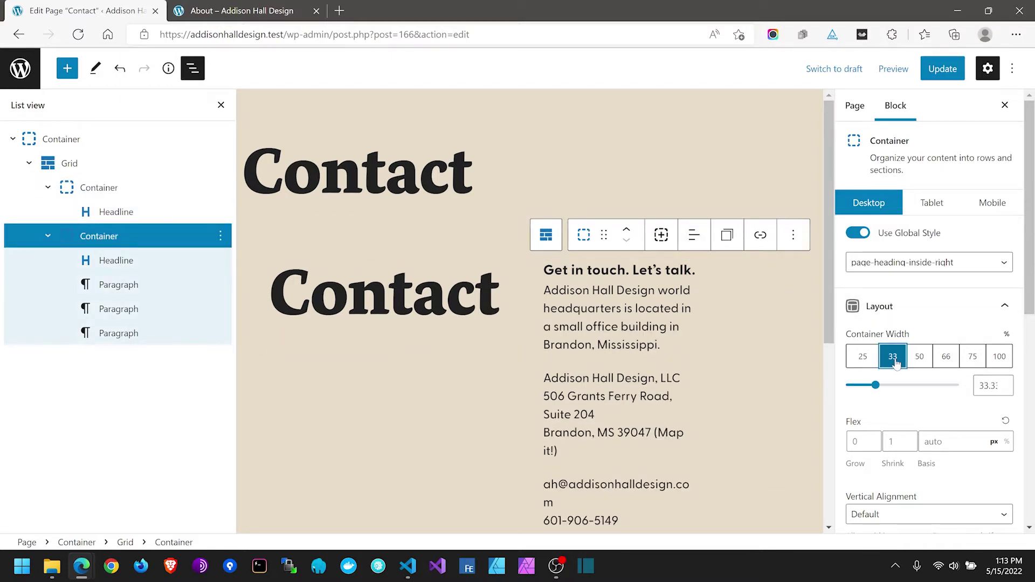
click(96, 187)
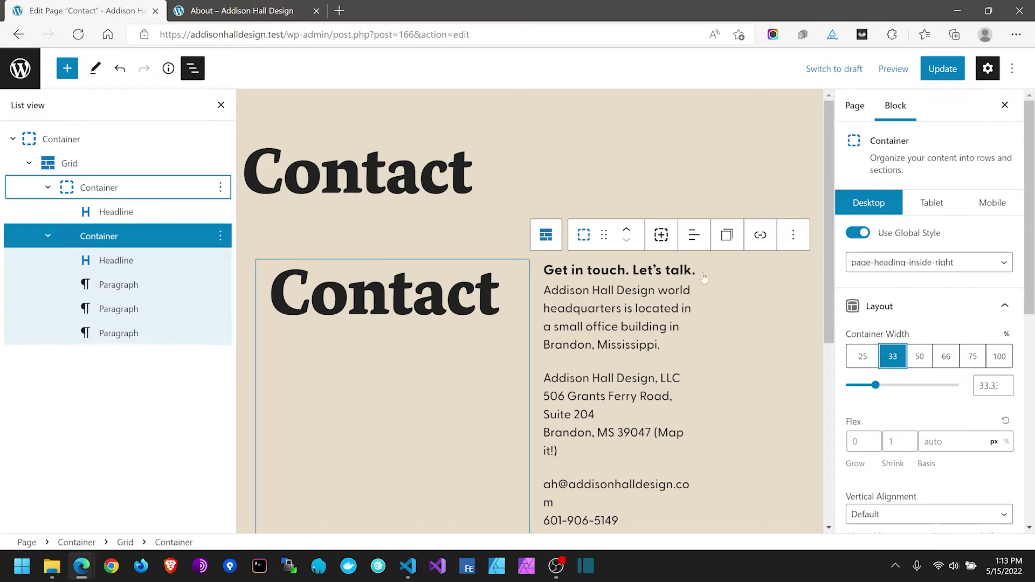
click(945, 358)
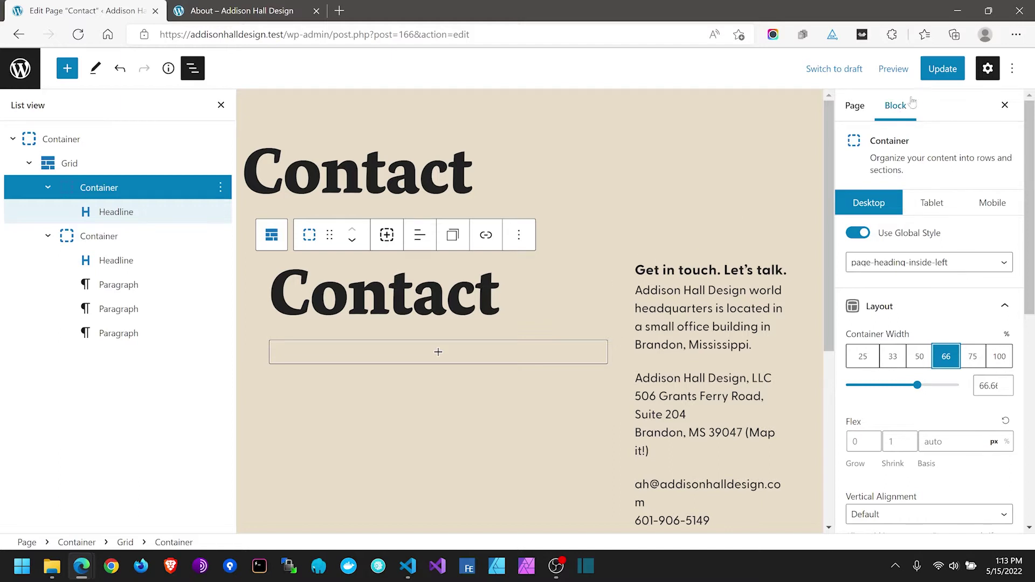
click(935, 70)
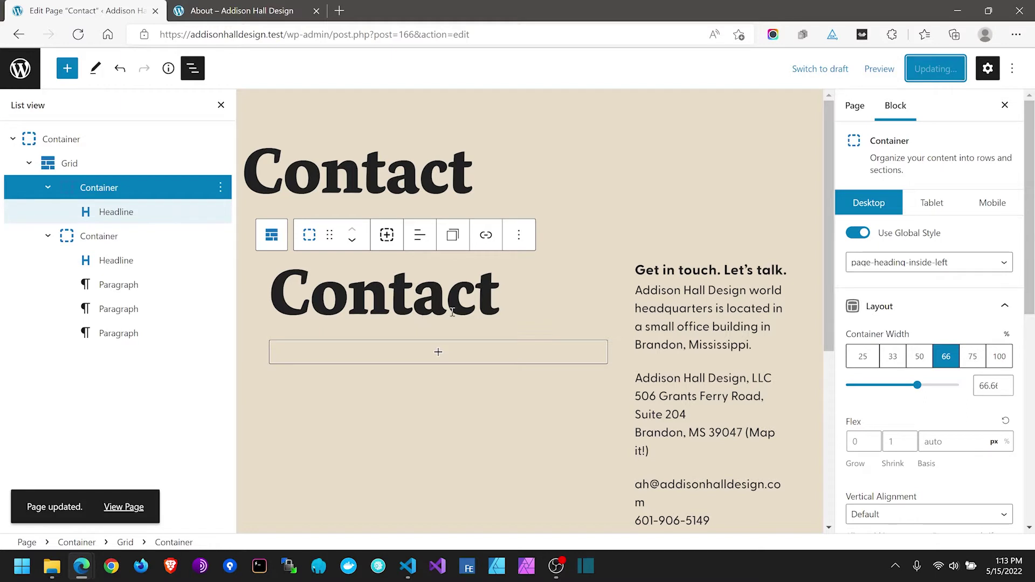
Step: Open the live Contact page in the website tab and examine its new column layout
click(230, 8)
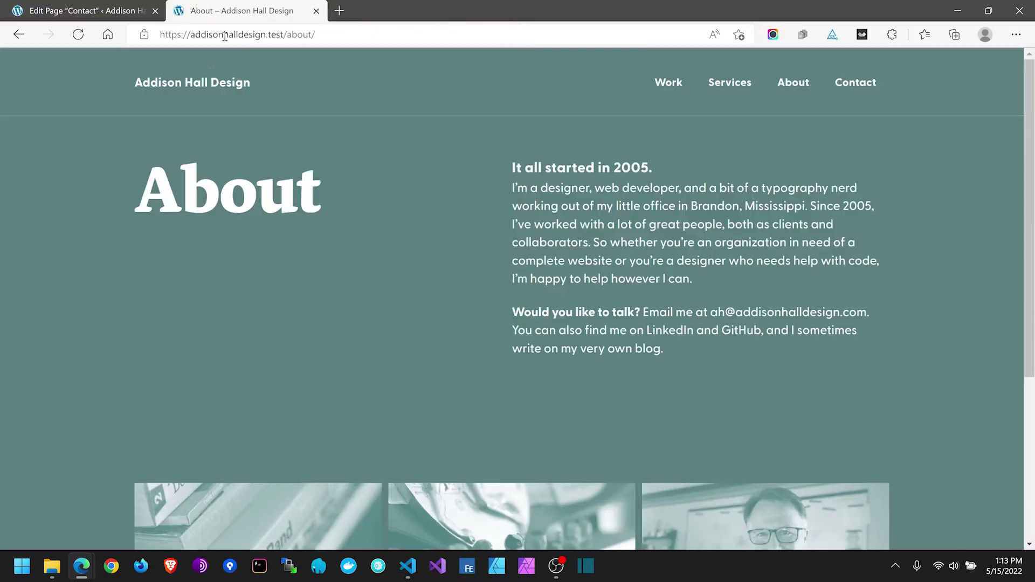
click(848, 87)
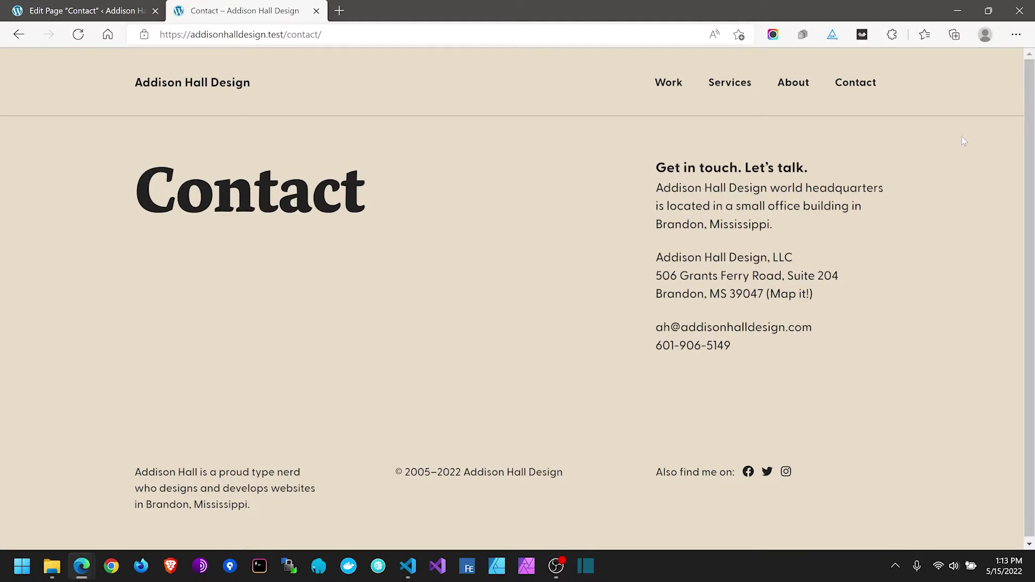
scroll(970, 138, down, 1)
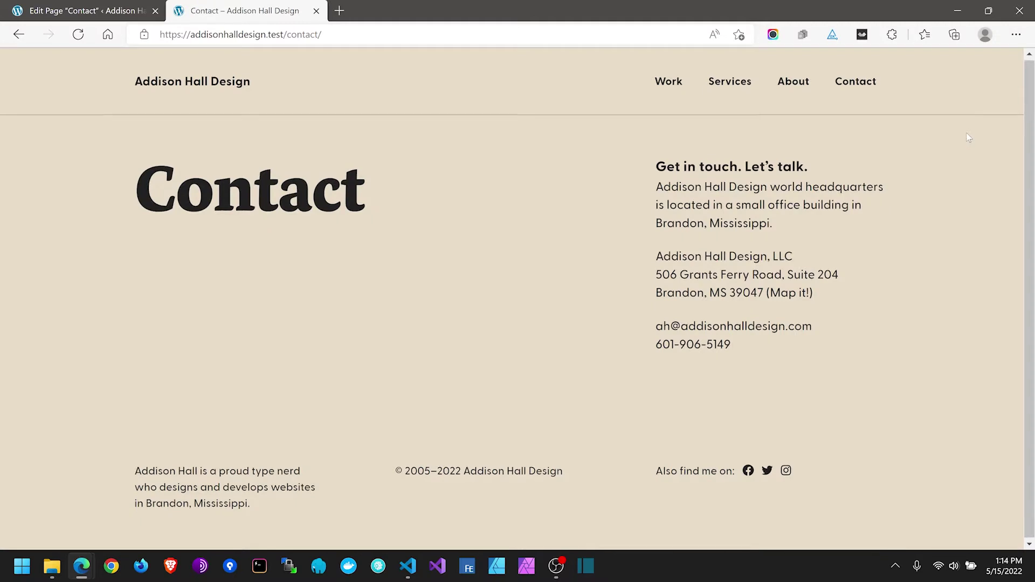
scroll(972, 141, up, 1)
scroll(975, 141, down, 1)
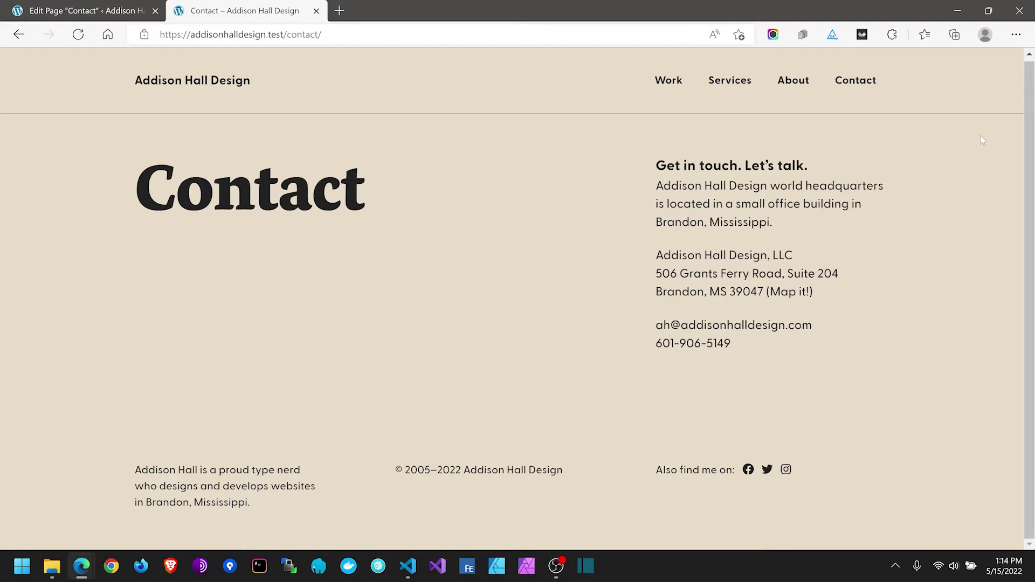
scroll(982, 134, up, 1)
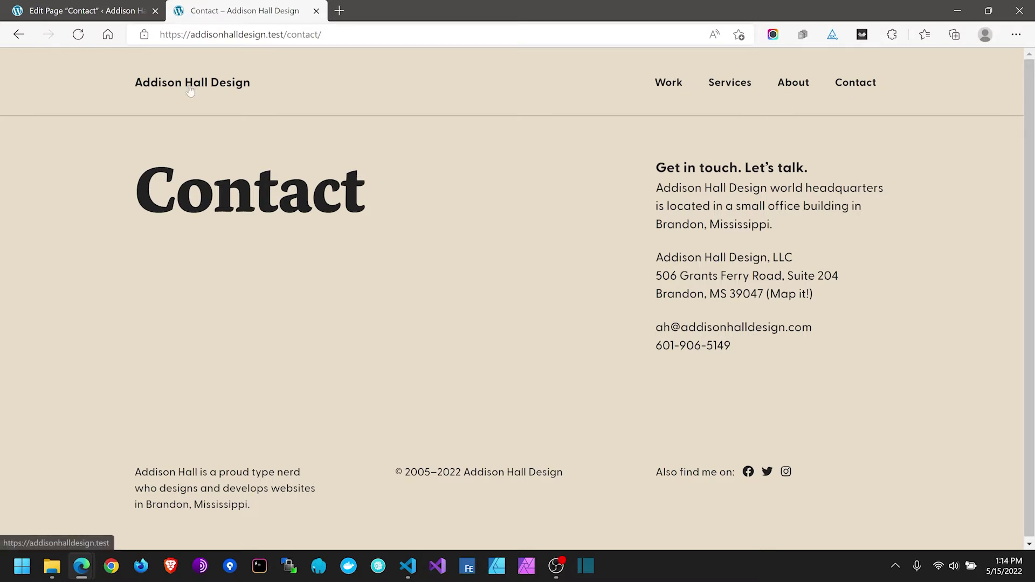
Step: Search the web in a new tab for the type designer's fonts and open the ladd-design.com website
click(340, 11)
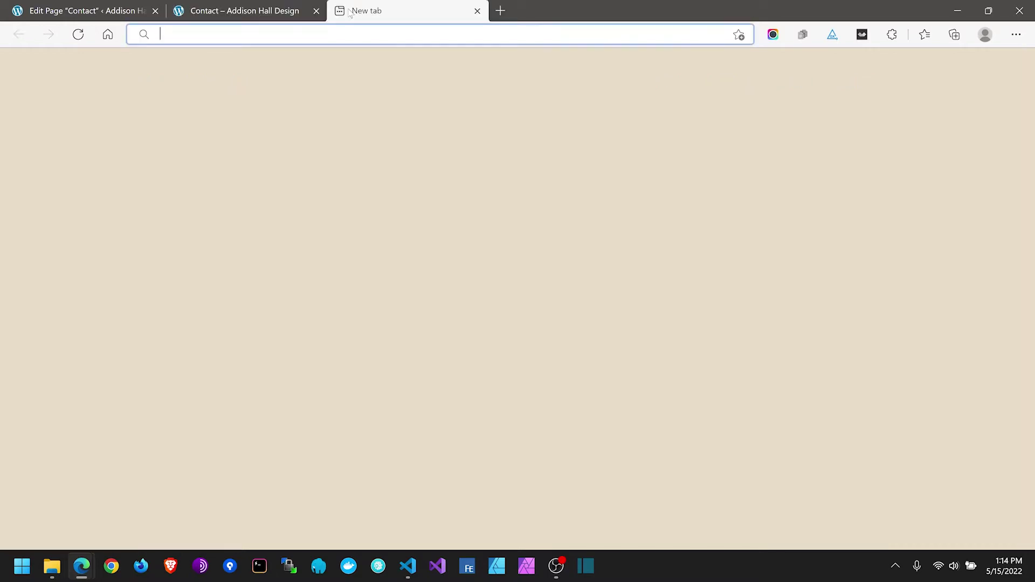
text(a)
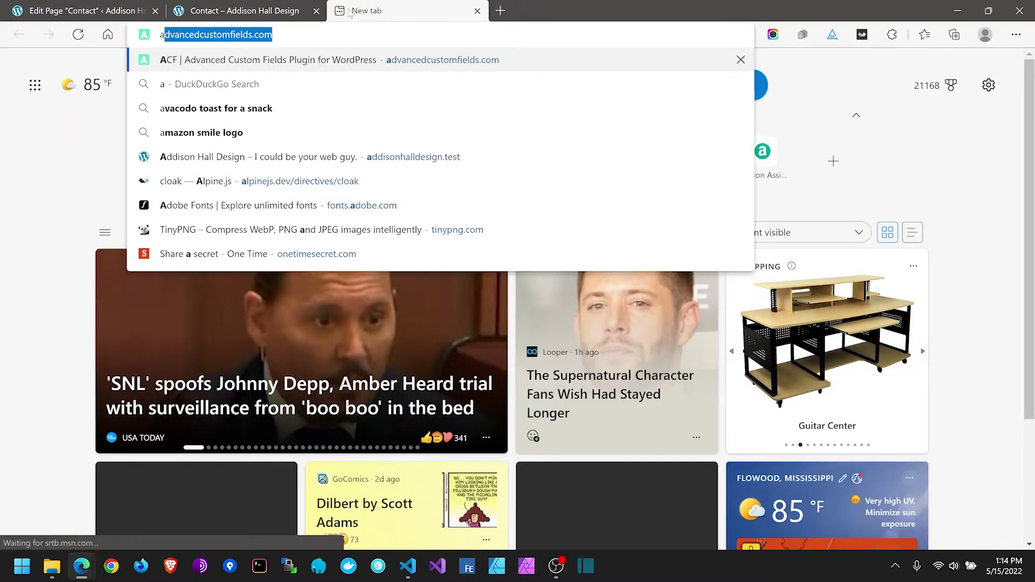
text(damladd)
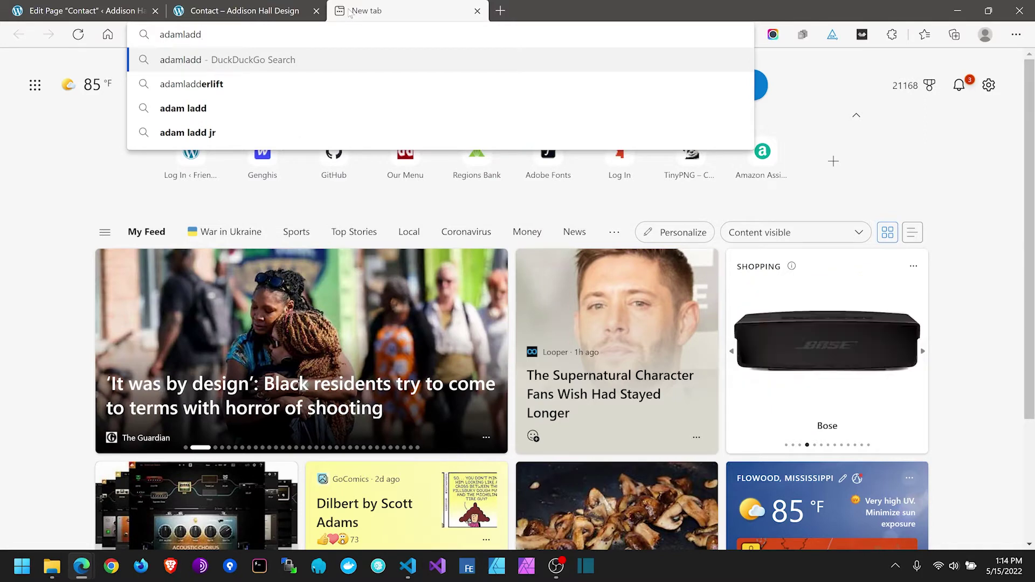
key(BackSpace)
key(BackSpace)
key(BackSpace)
key(BackSpace)
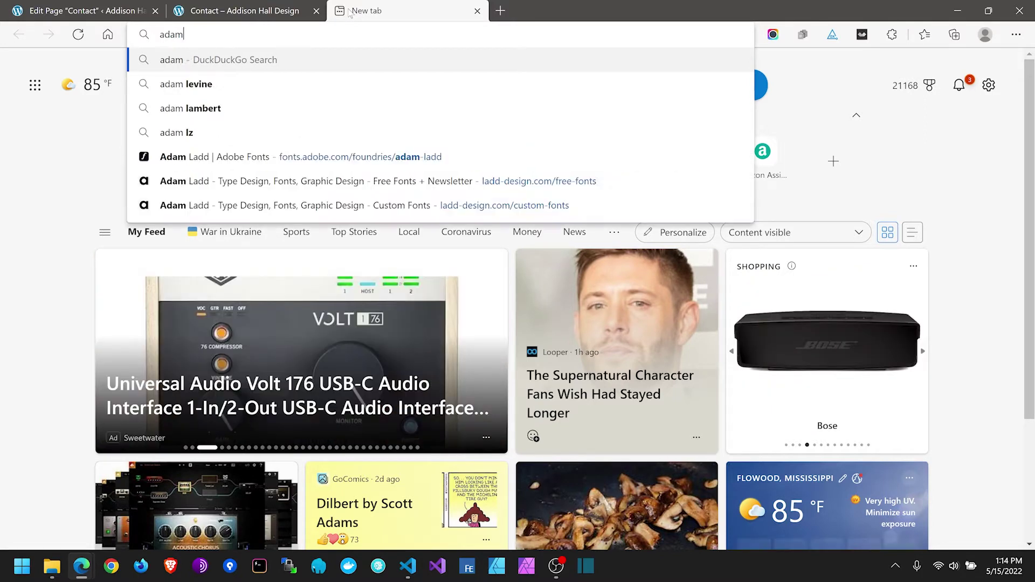
text(ladd)
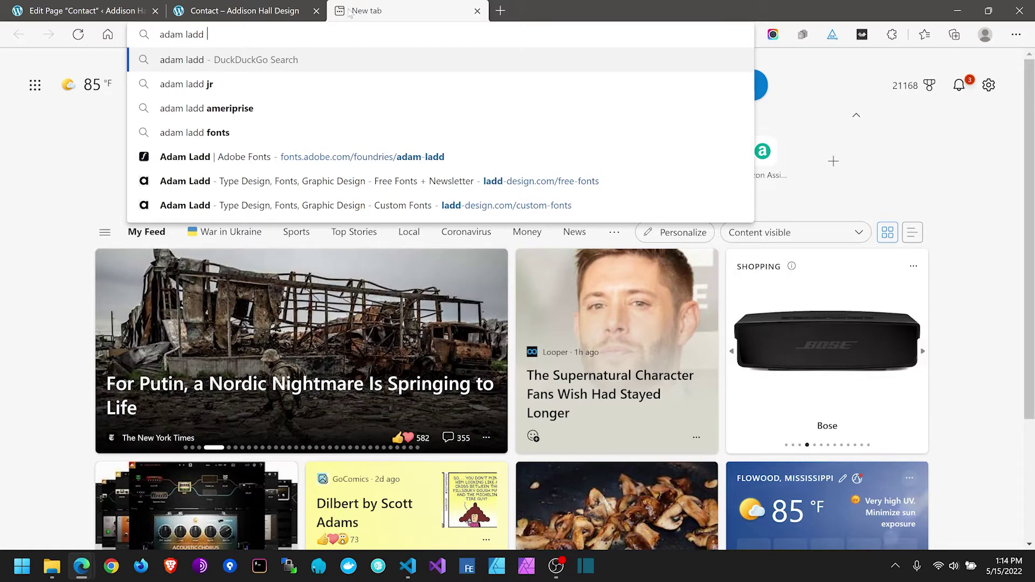
text( fonts)
key(Return)
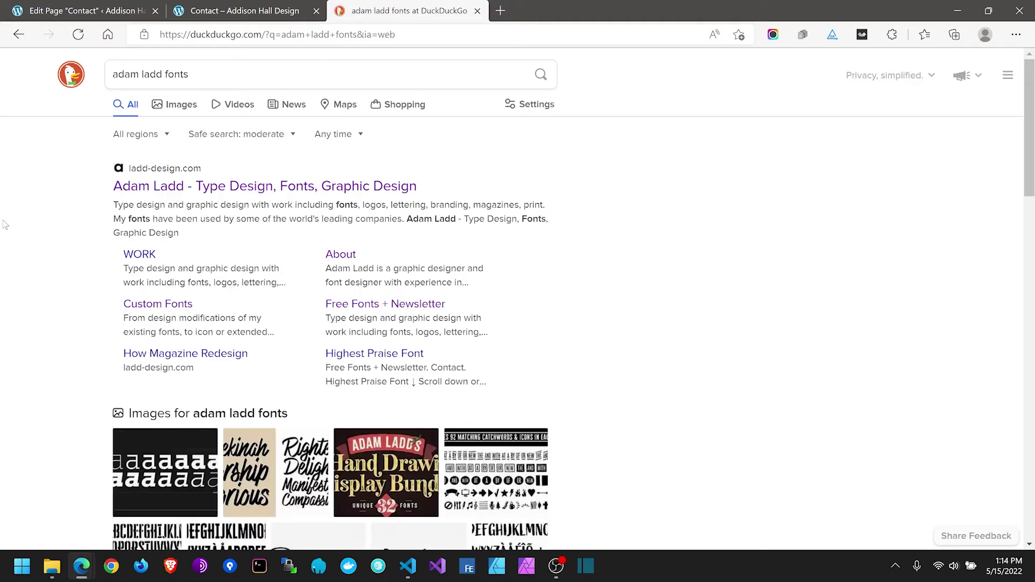
click(160, 194)
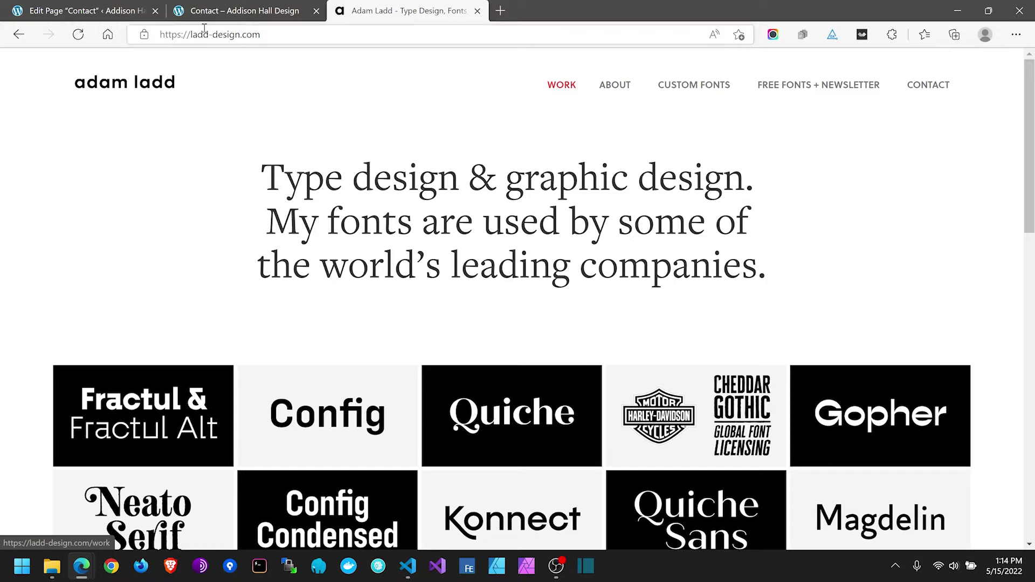
Step: Compare the site title on the live Contact page with the lowercase title on ladd-design.com, and close the reference tab
click(222, 14)
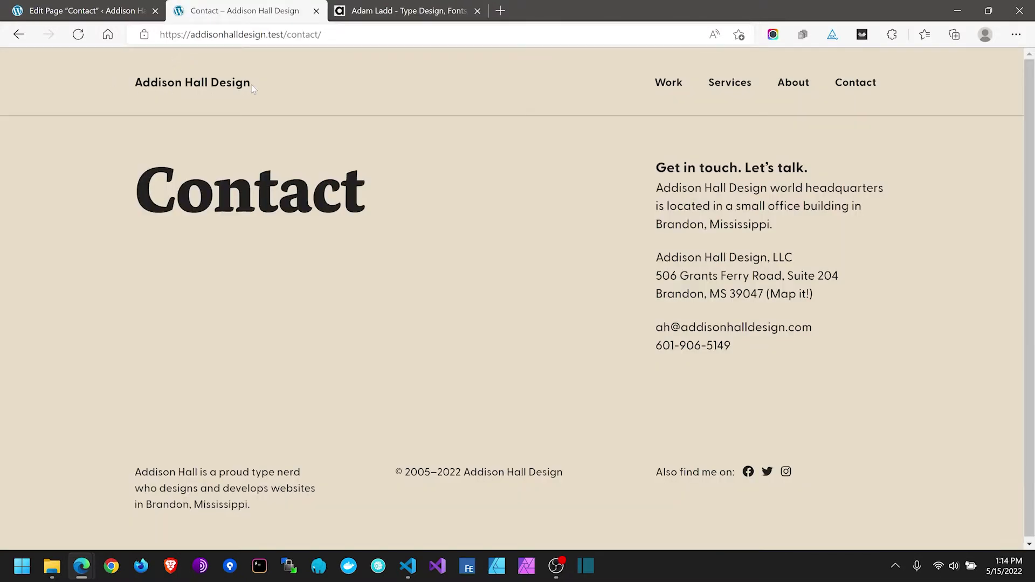
drag(251, 85, 128, 94)
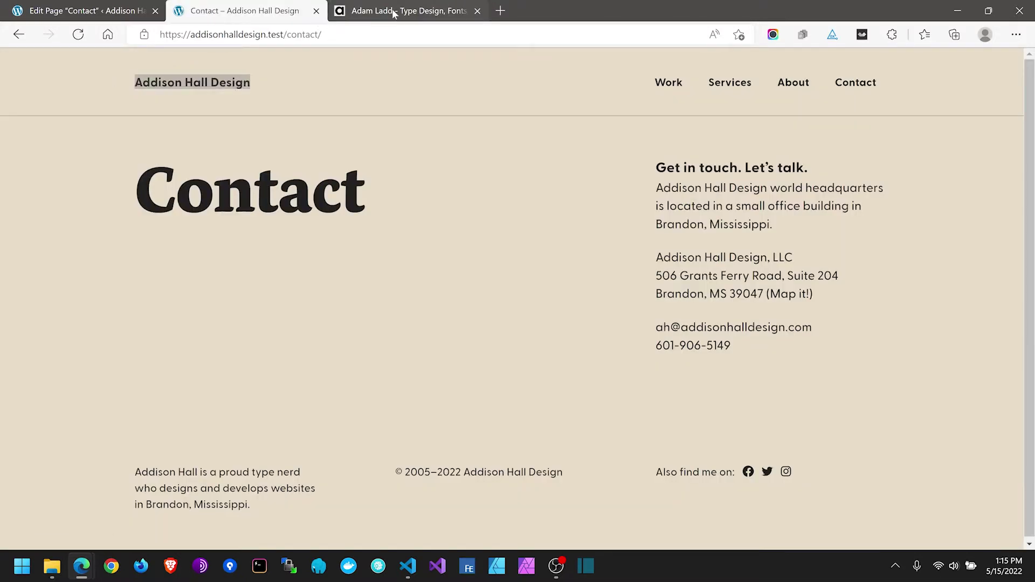
click(393, 15)
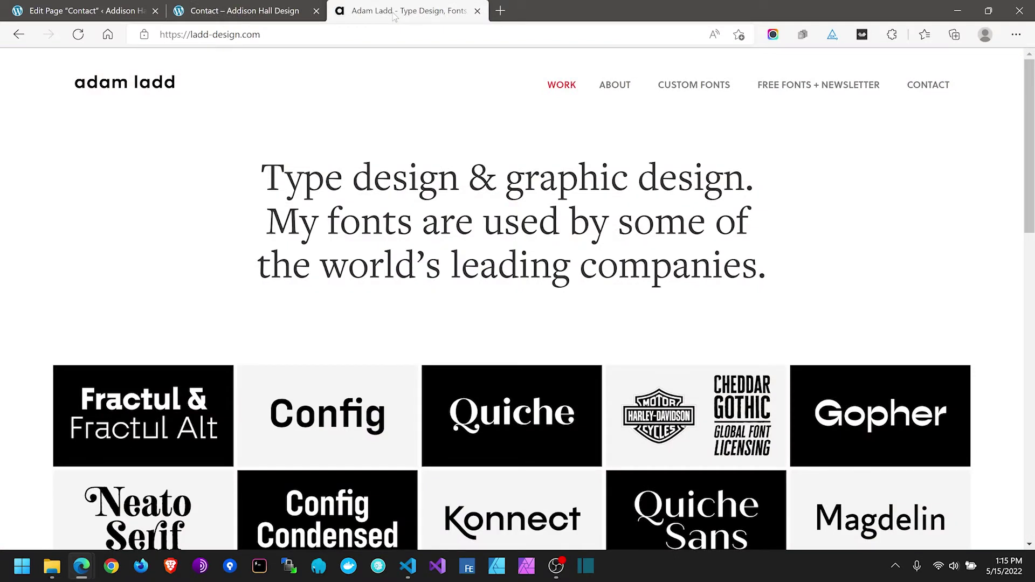
click(245, 15)
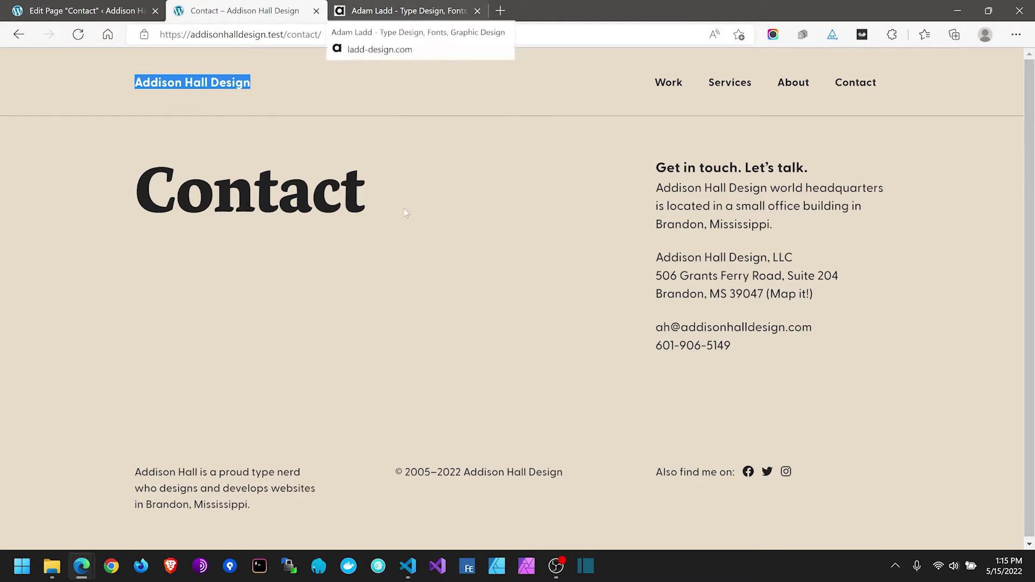
click(410, 5)
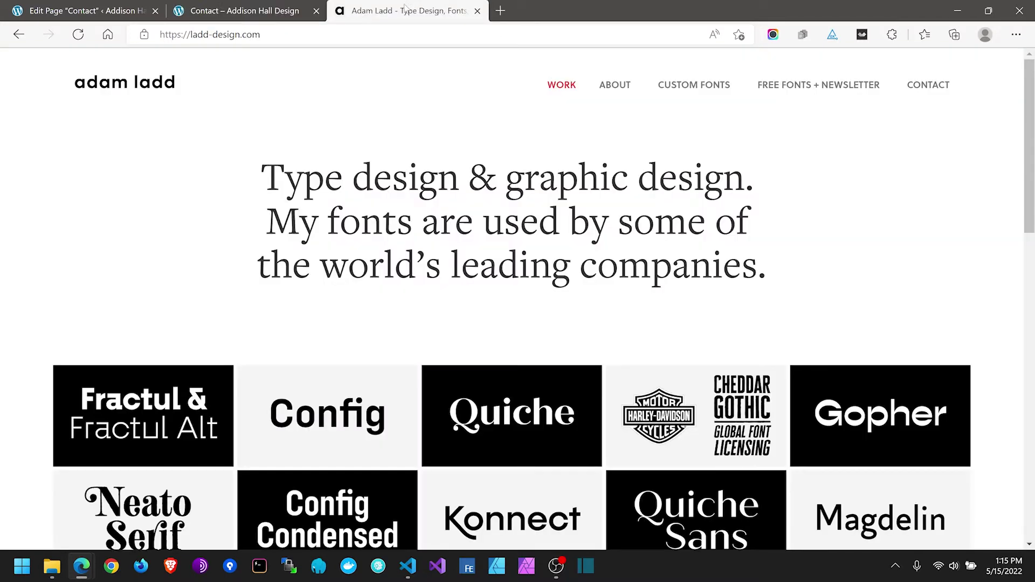
click(477, 10)
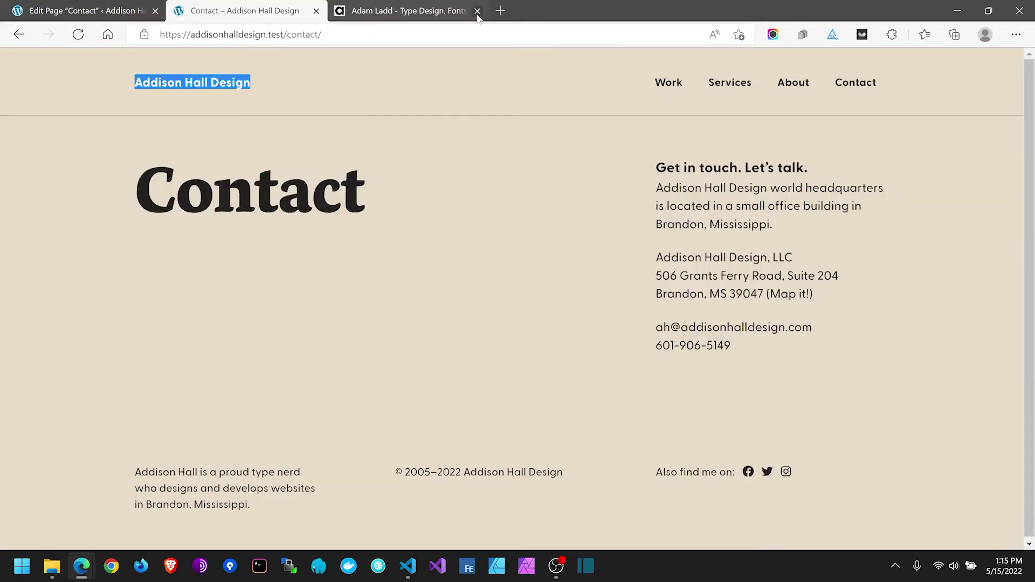
Step: Return from the Contact page editor to the Pages list, and clear the site title's text selection on the live Contact page
click(121, 4)
key(F5)
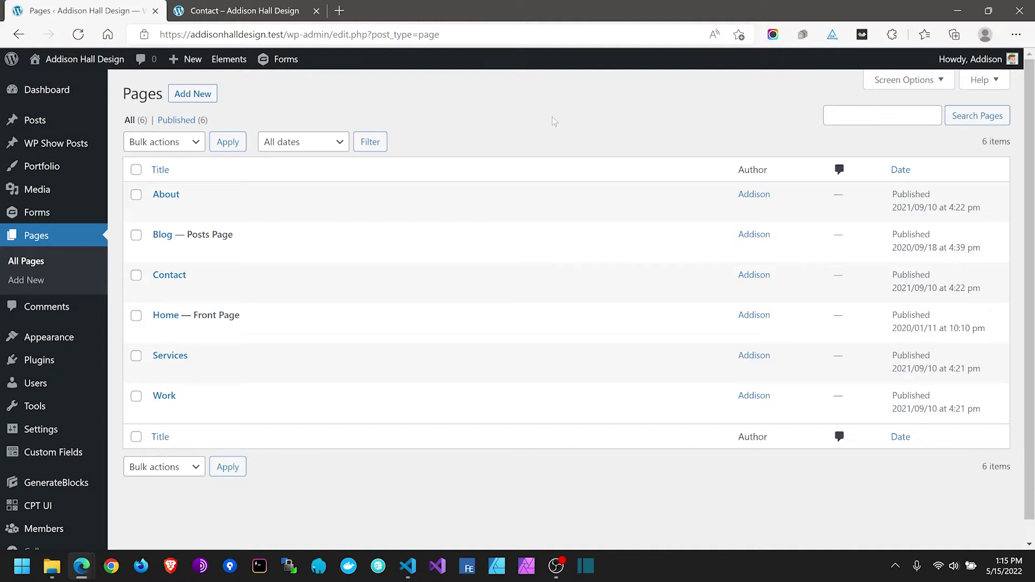
click(274, 10)
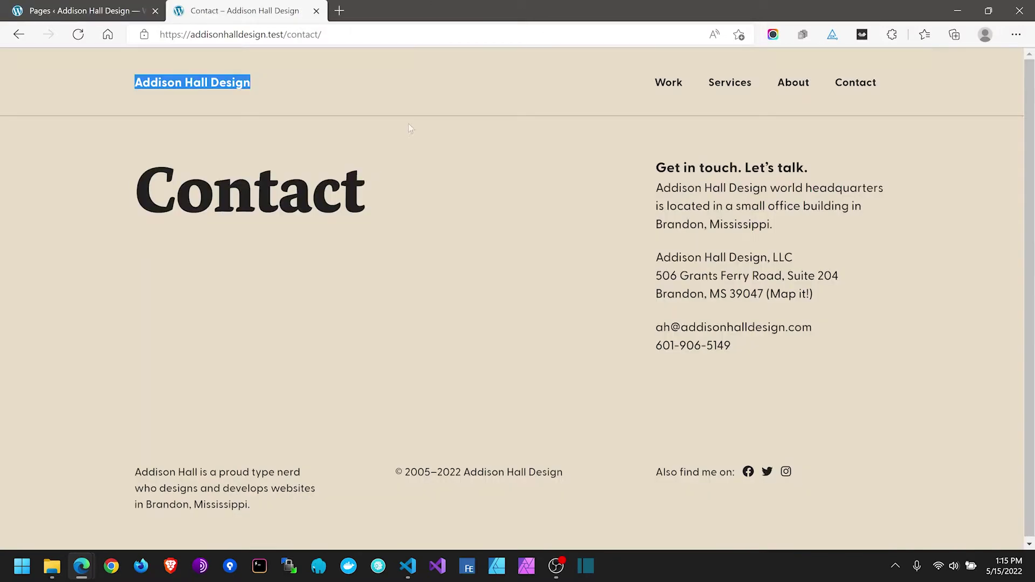
click(187, 190)
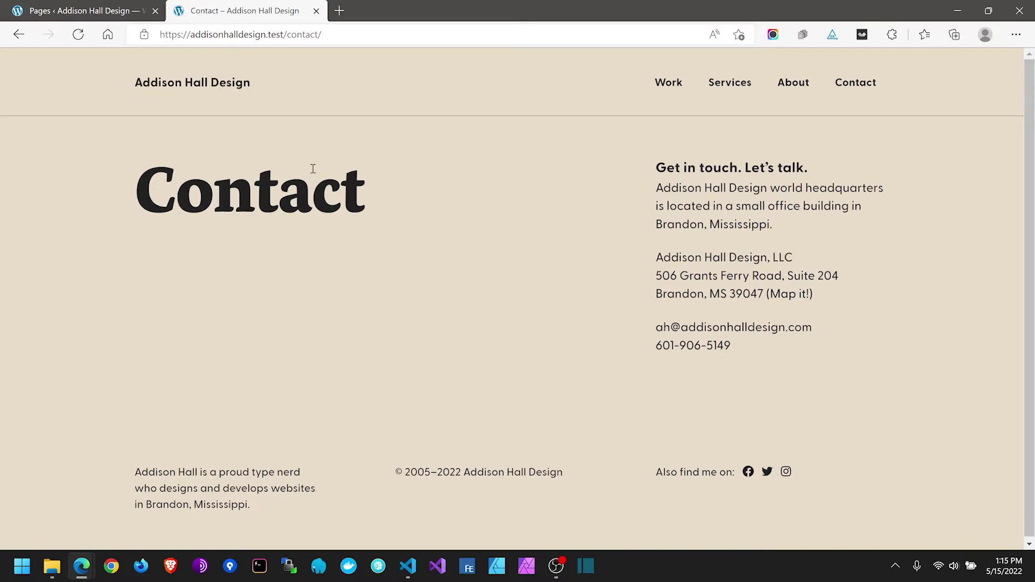
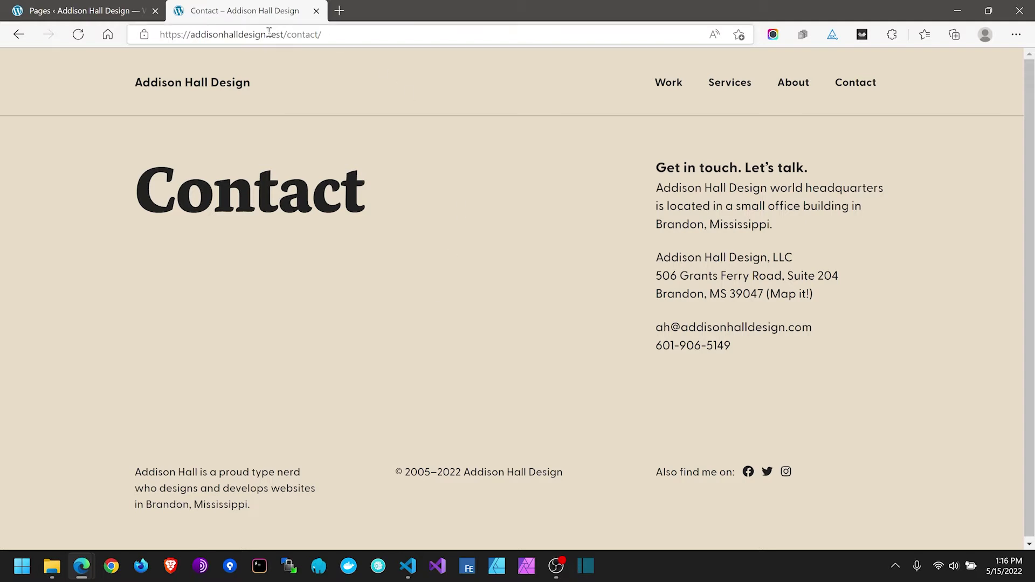
Step: Open the theme Customizer from the WordPress admin
click(98, 4)
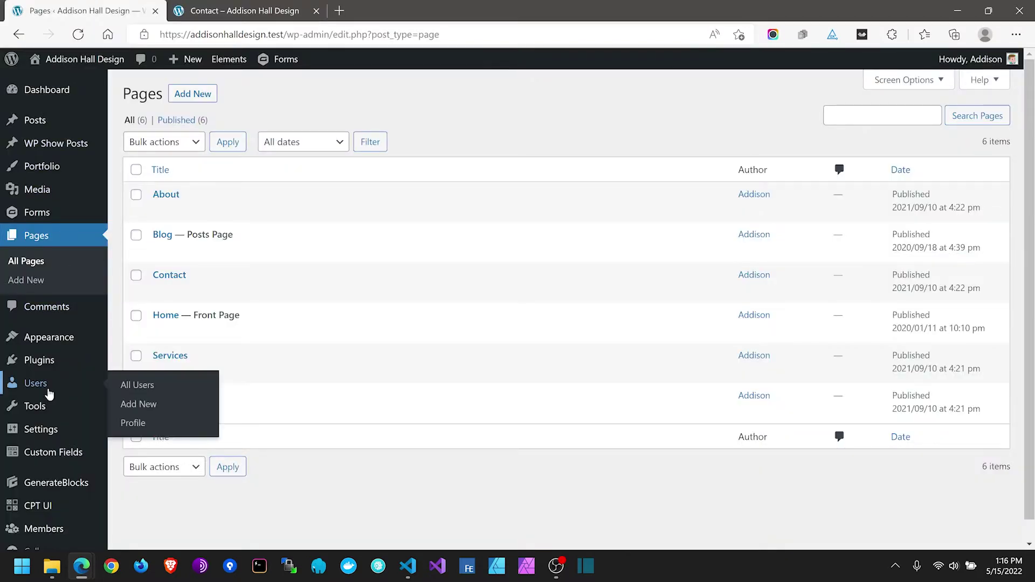
mouse_move(18, 344)
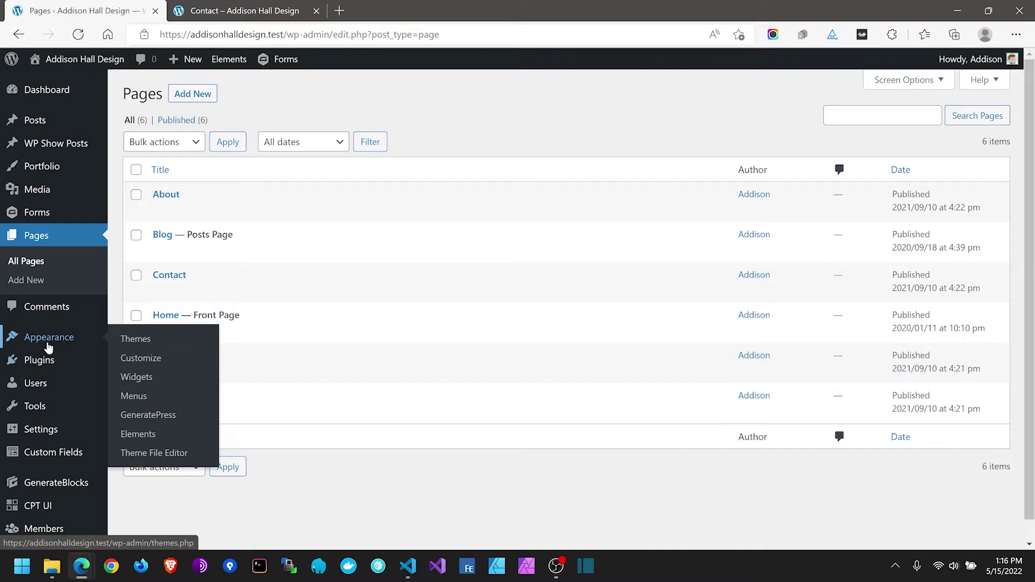
click(139, 362)
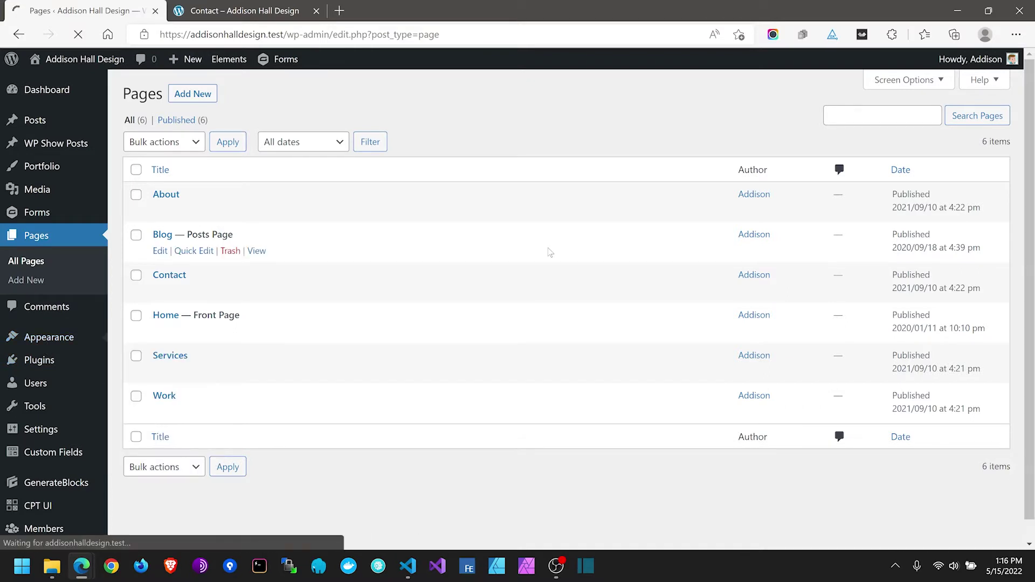
Step: Open the live About page and view it from its heading to its footer
click(274, 5)
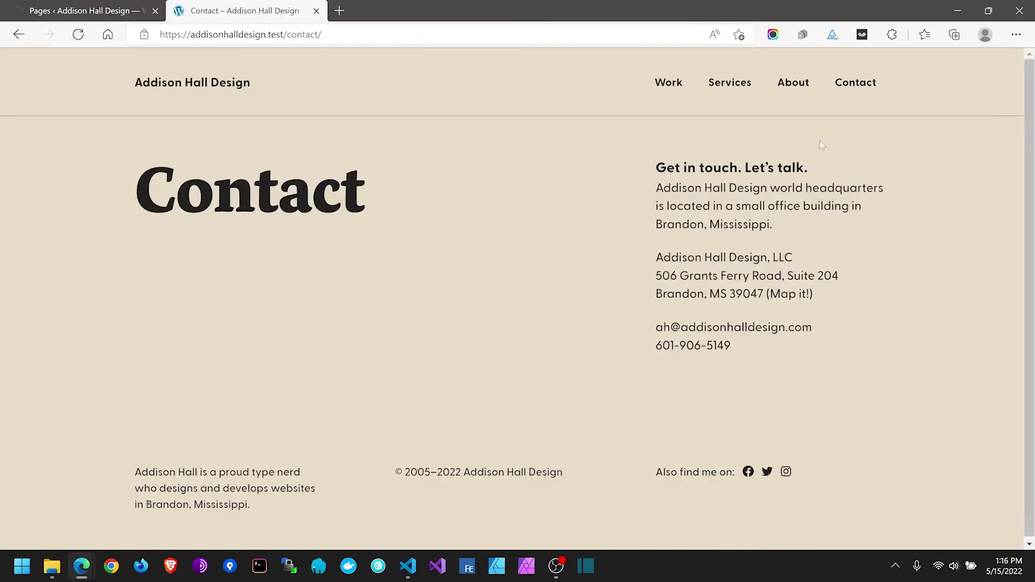
key(F5)
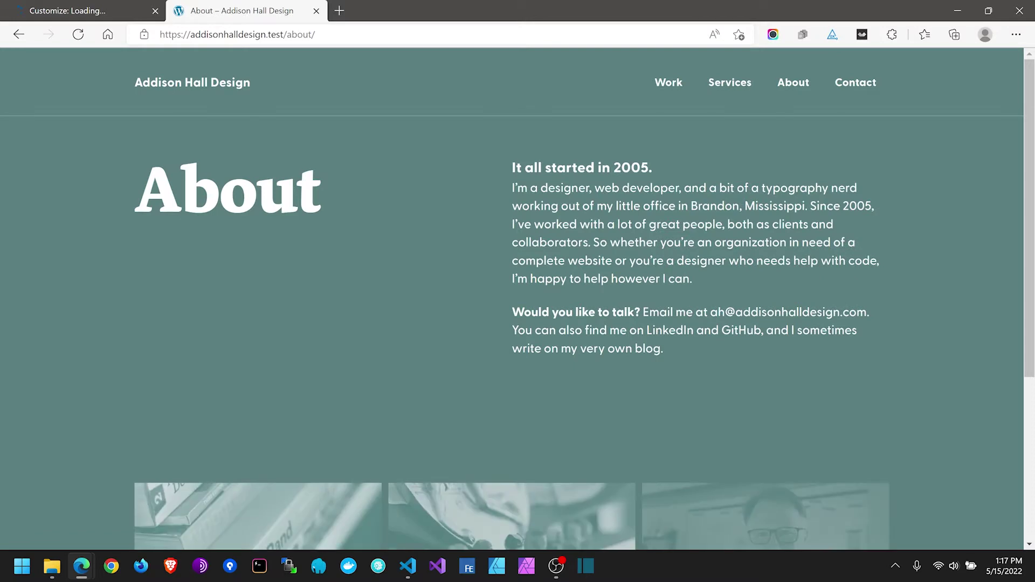
key(alt+Tab)
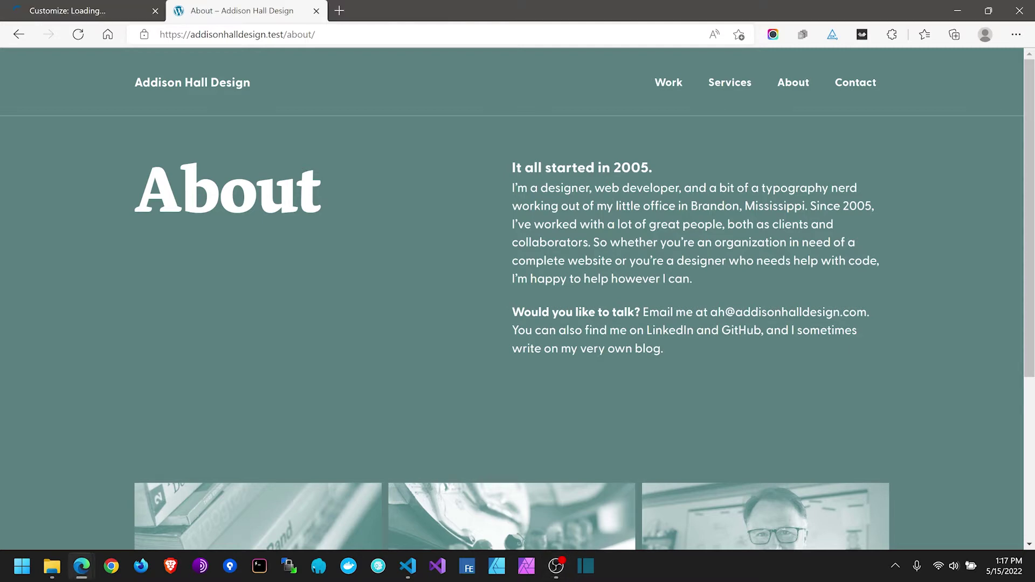
scroll(384, 294, down, 5)
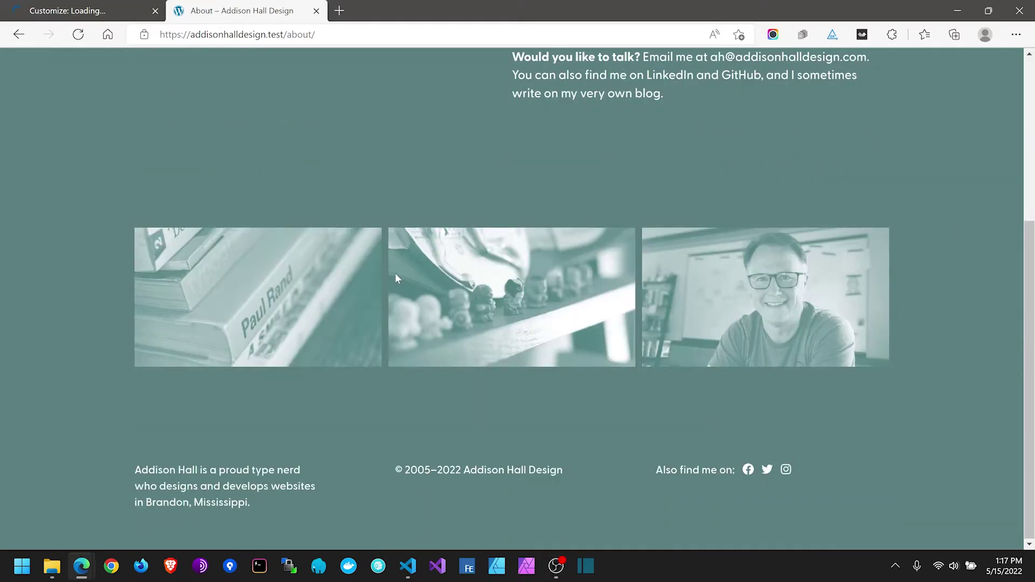
scroll(396, 278, up, 5)
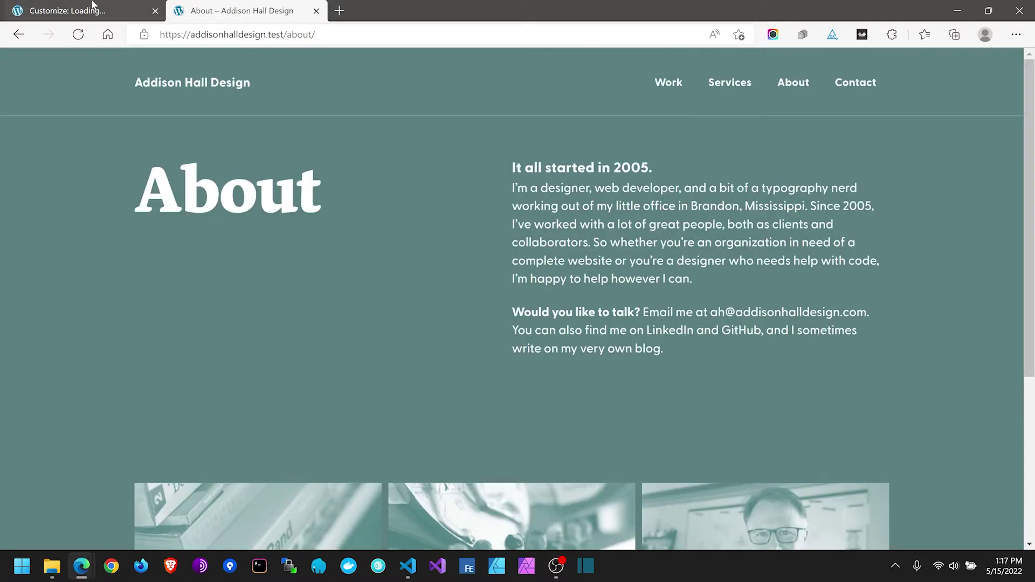
Step: In the Customizer's typography settings, set the Site Title's text transform to Lowercase
click(92, 7)
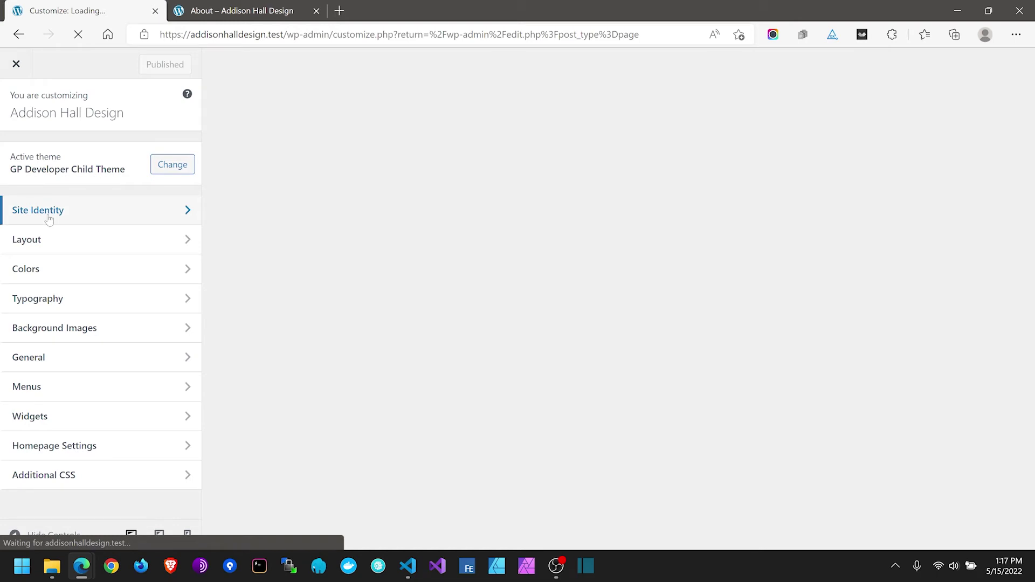
click(45, 307)
scroll(146, 322, down, 2)
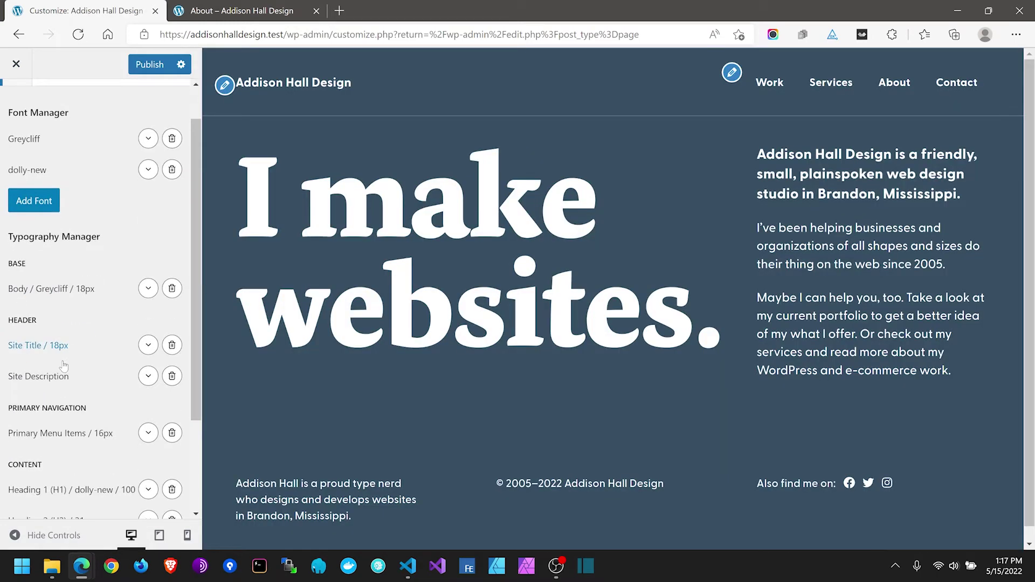
click(147, 322)
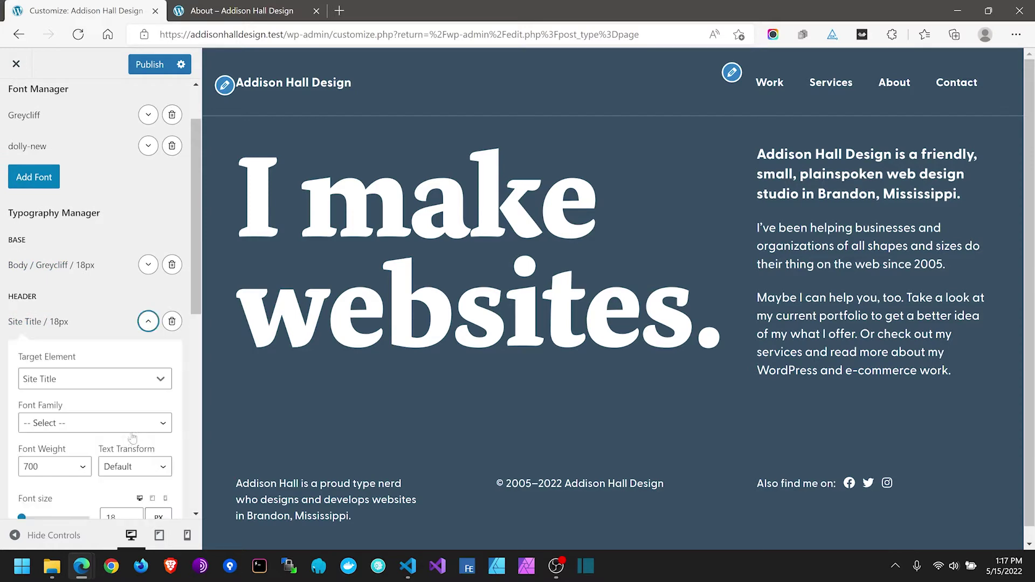
scroll(124, 389, down, 2)
click(121, 401)
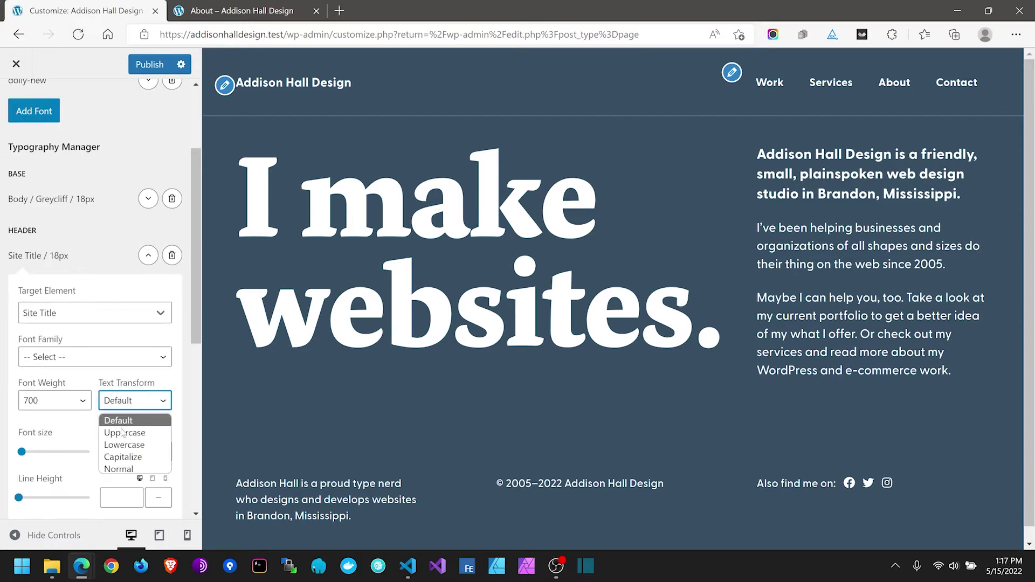
click(117, 445)
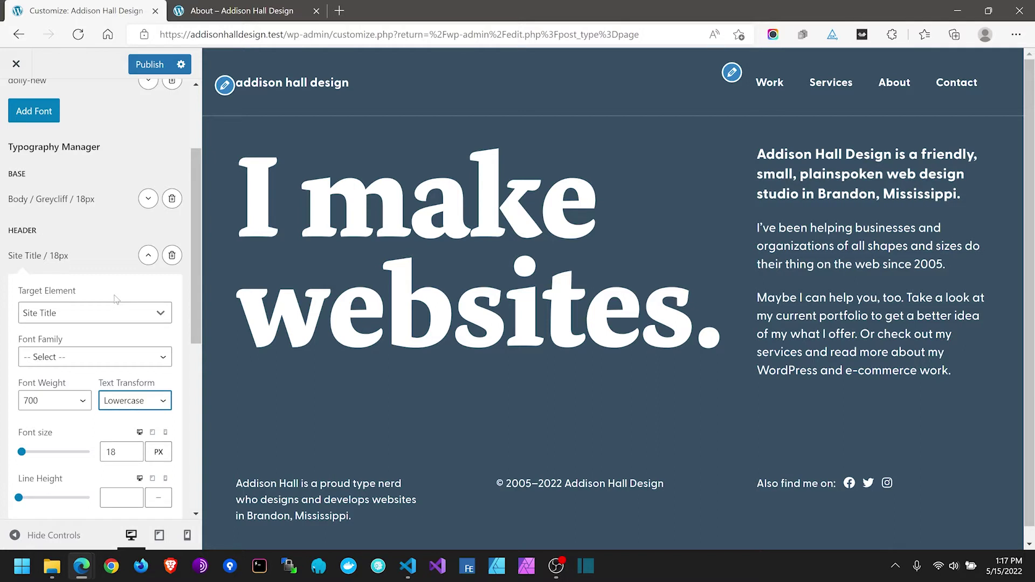
Step: Set the Primary Menu Items' text transform to Lowercase in the typography settings
click(148, 256)
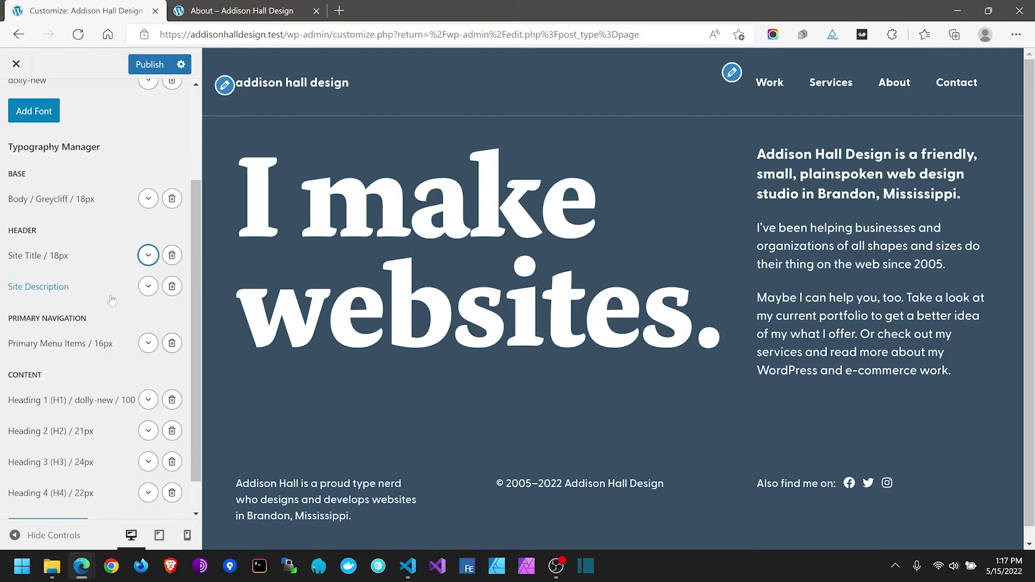
scroll(111, 300, down, 1)
click(147, 308)
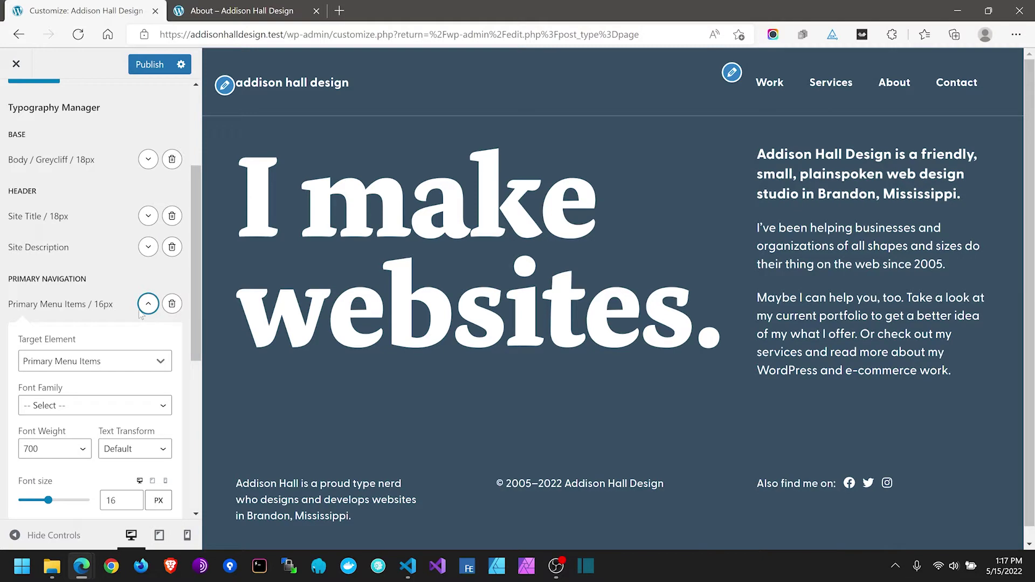
click(138, 448)
click(124, 492)
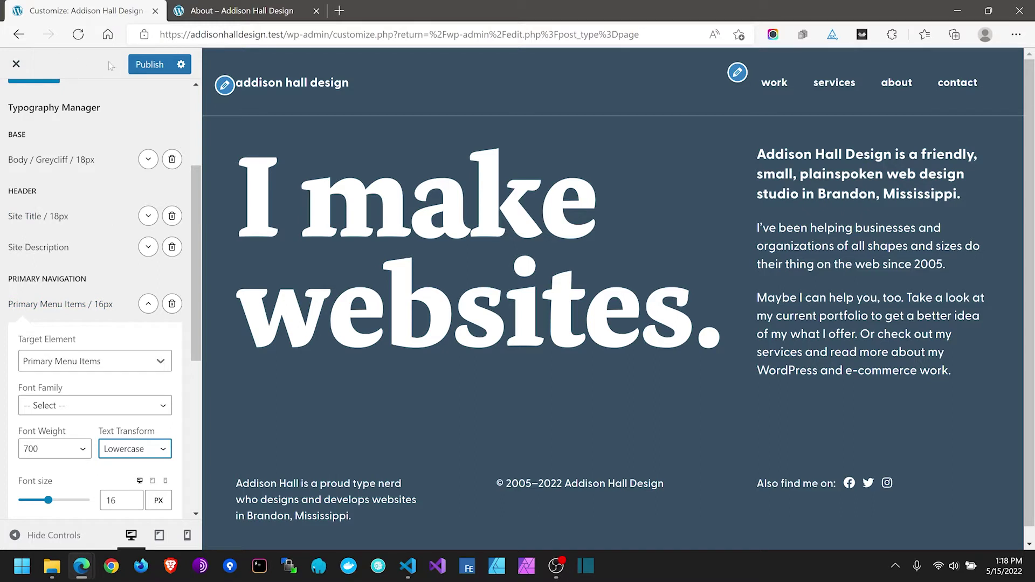
Step: Publish the typography changes and leave the Customizer for the live site's homepage
click(141, 69)
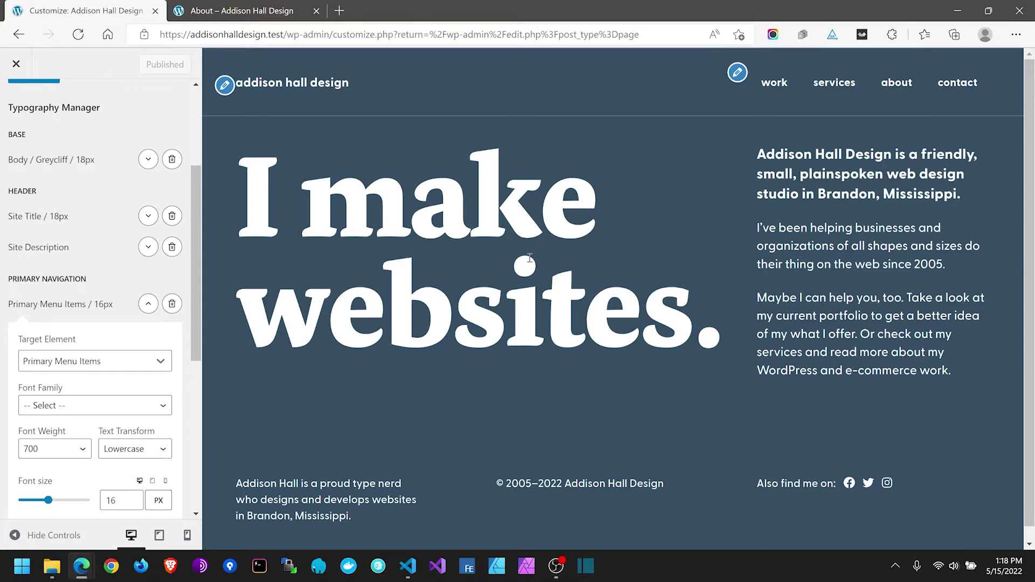
click(14, 63)
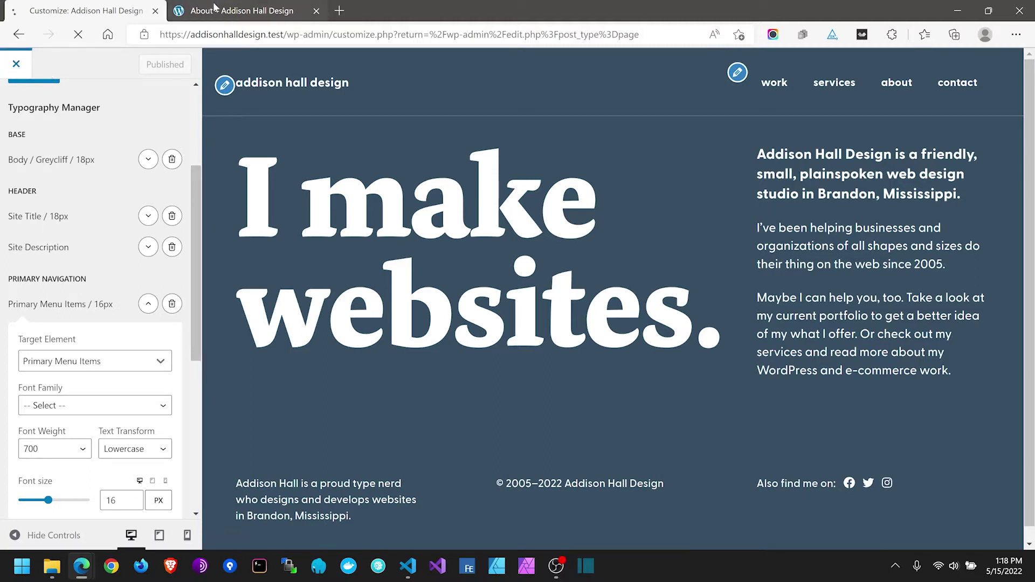
click(246, 10)
key(F5)
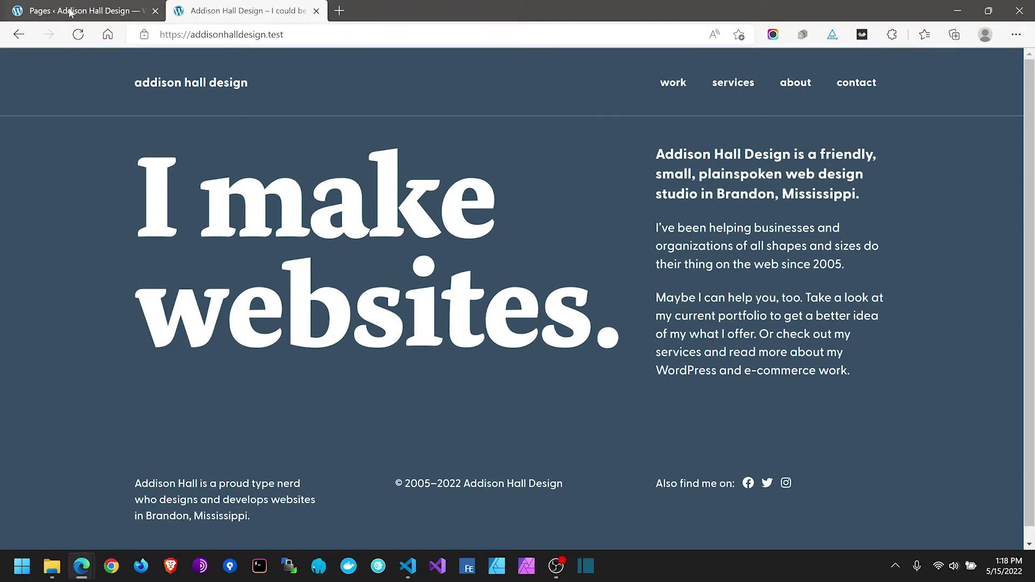
Step: Inspect the live homepage's "I make websites." heading in the developer tools and review its style rules
right_click(319, 211)
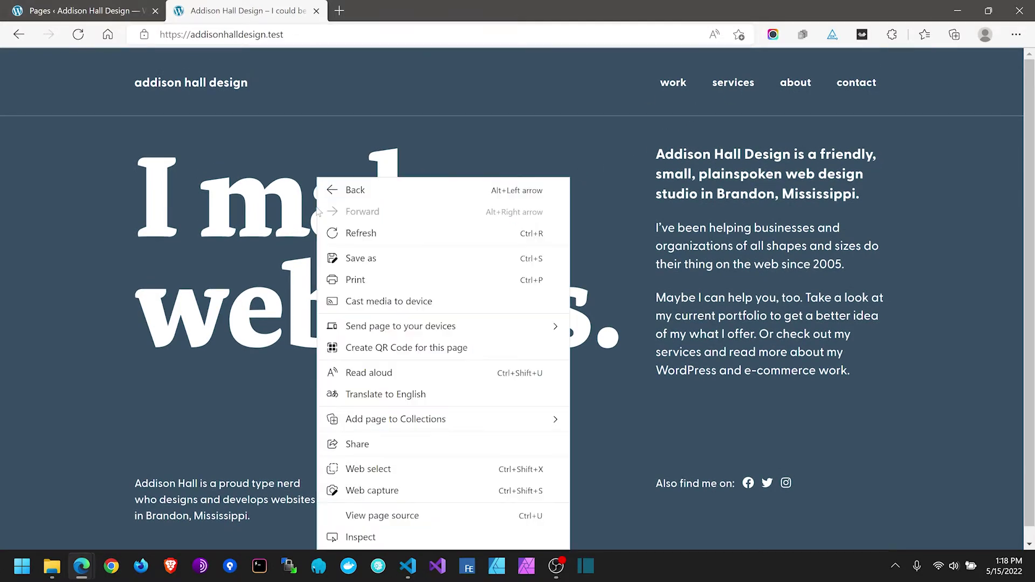
click(371, 538)
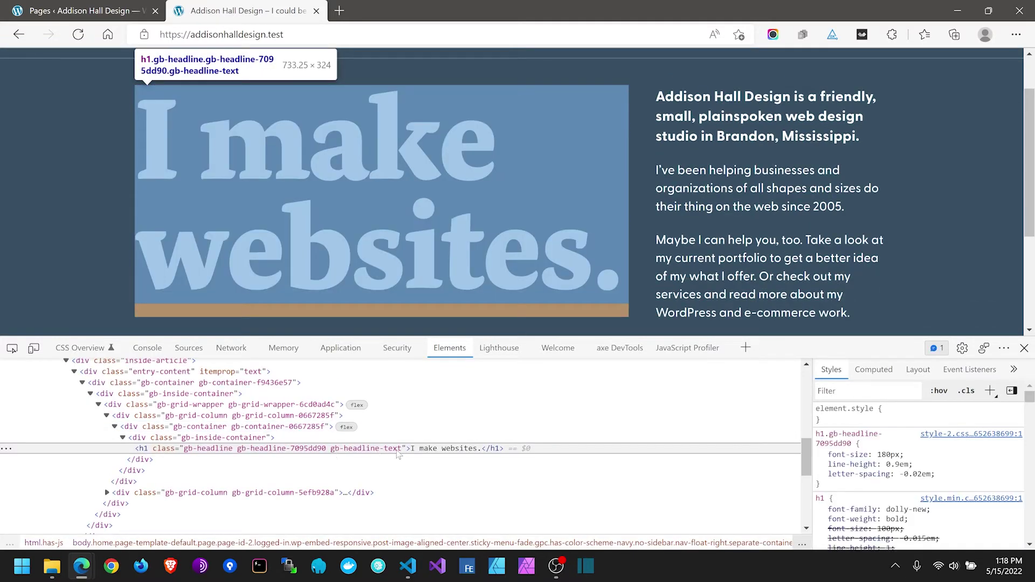
scroll(858, 465, down, 2)
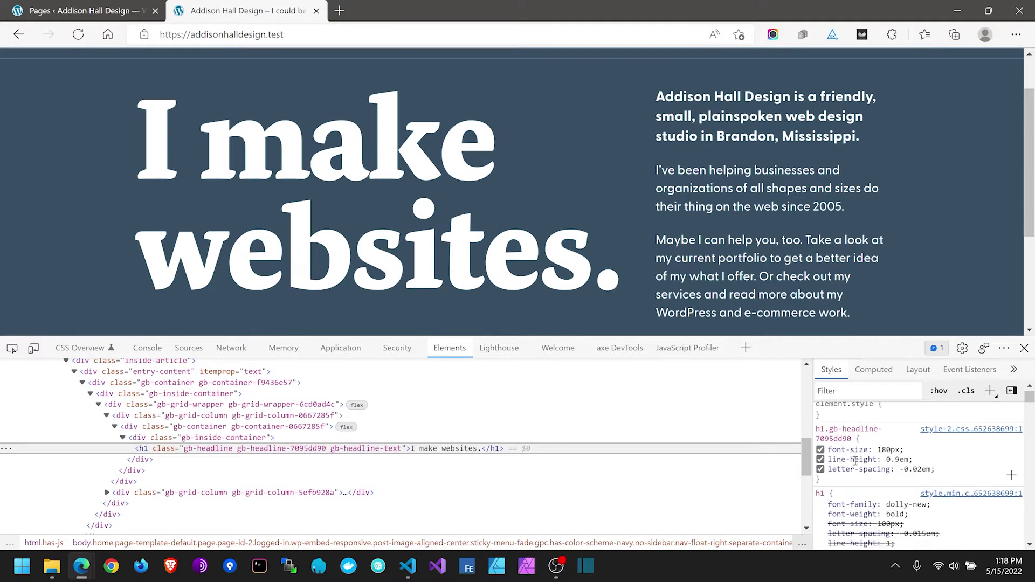
scroll(858, 465, down, 2)
scroll(860, 448, up, 3)
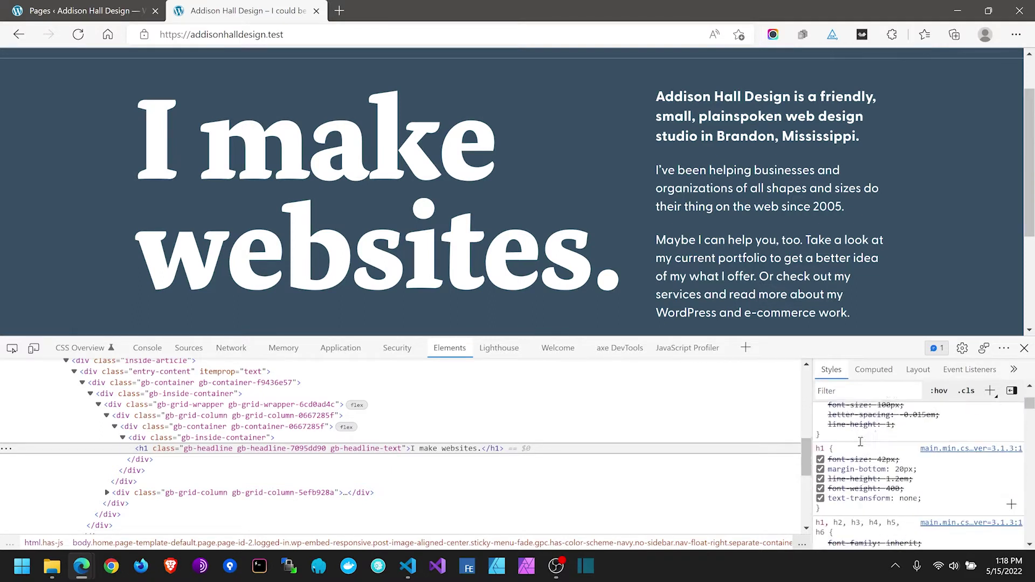
scroll(860, 442, up, 1)
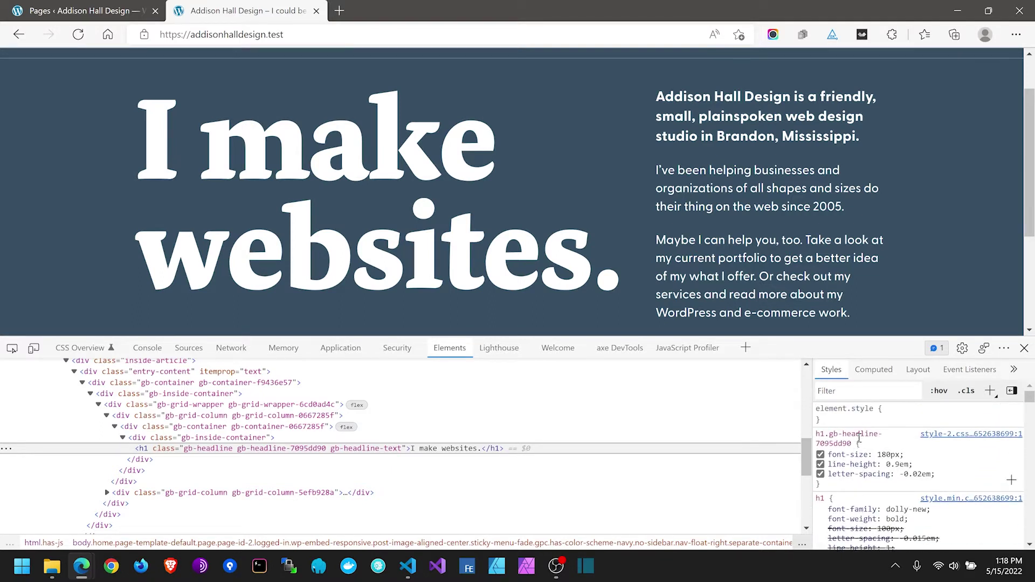
Step: Toggle the heading's font-size rule off and on, and set its value to 5vw
click(821, 455)
click(821, 454)
click(890, 455)
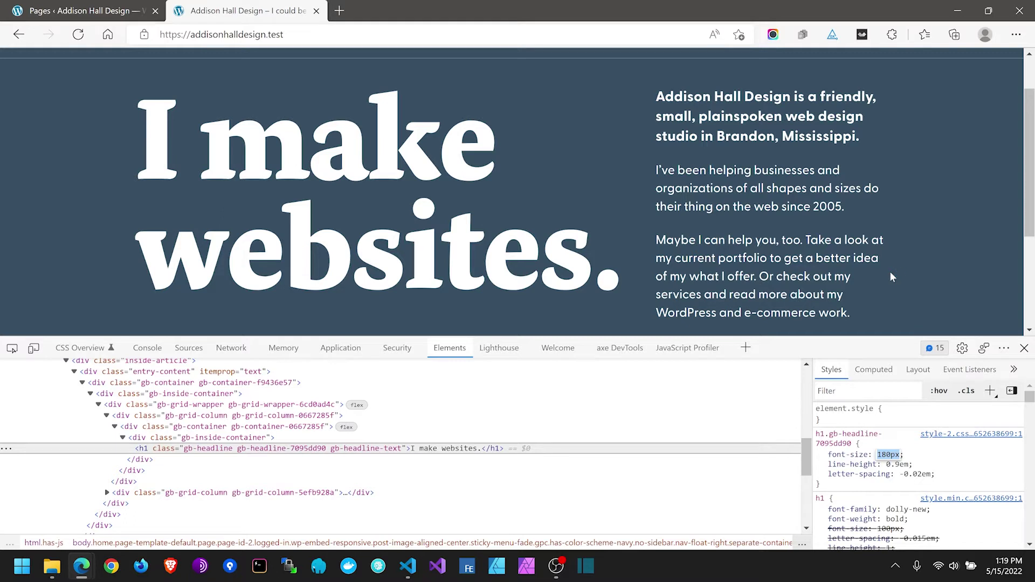
text(50vw)
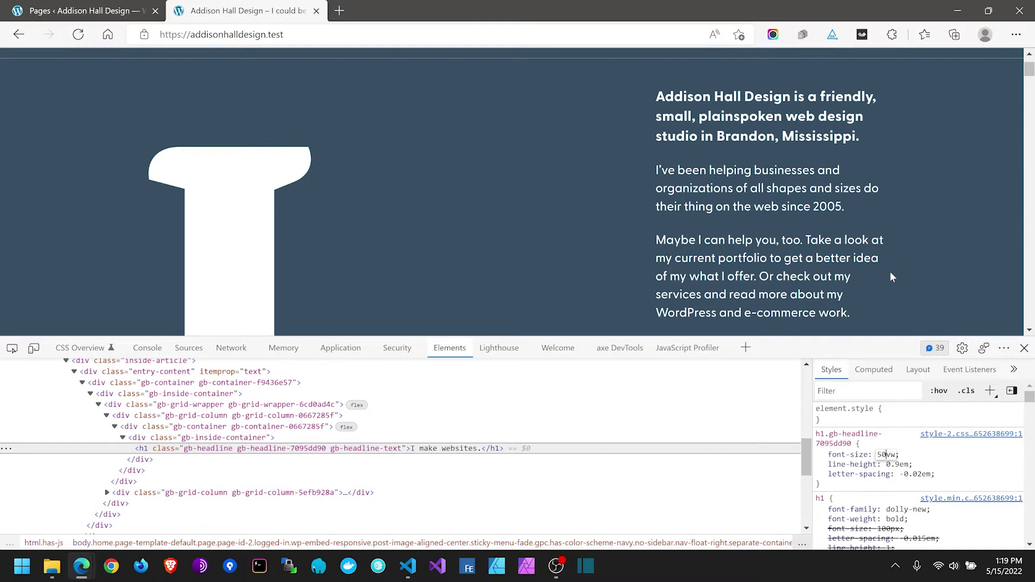
key(BackSpace)
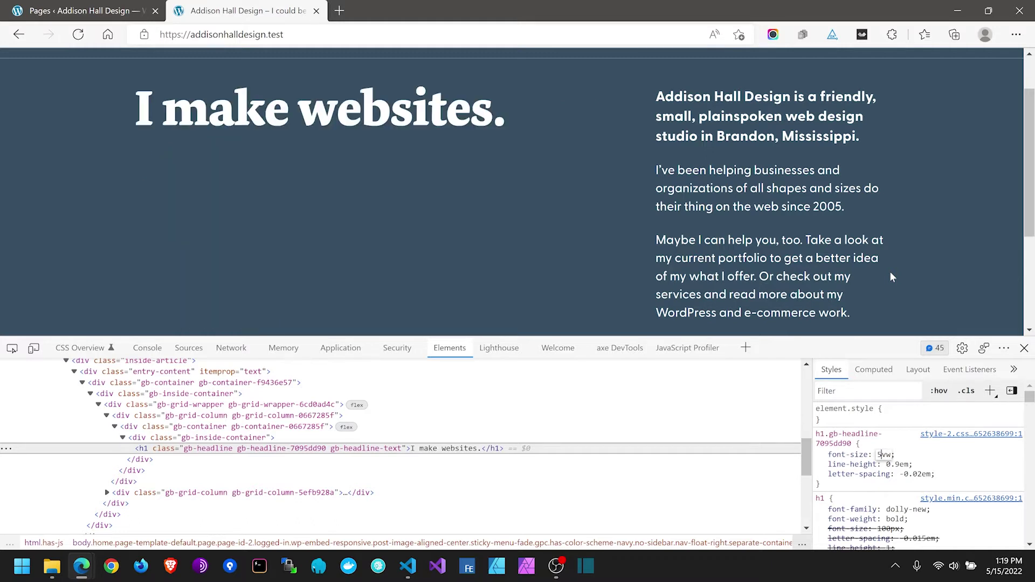
Step: Raise the heading's font-size stepwise and fine-tune it to 11.5vw so both words fit the column
key(Up)
key(Up)
key(Up)
key(Up)
key(Up)
key(Up)
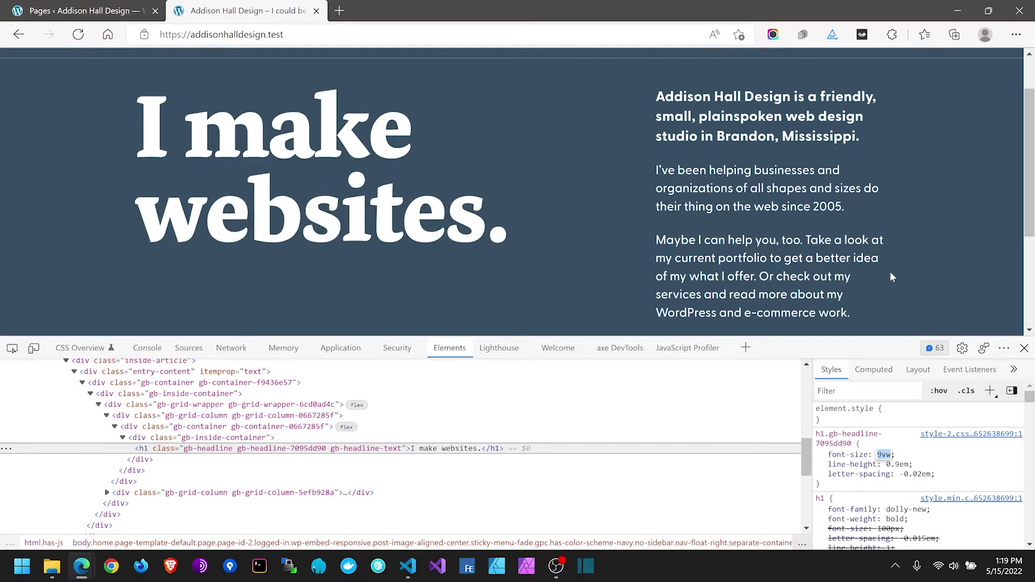
key(Up)
key(Up)
key(Down)
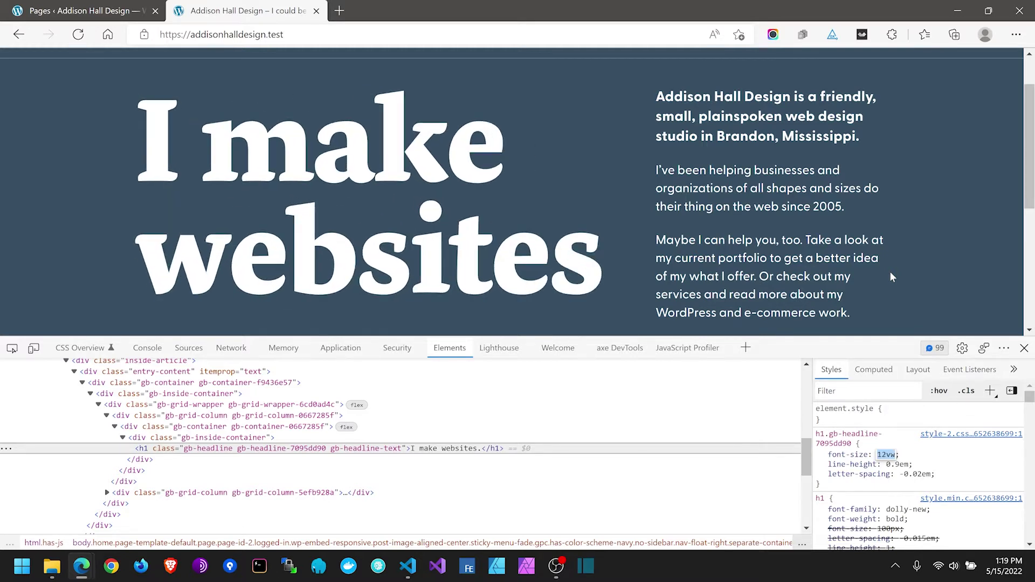
key(Down)
key(alt+Up)
key(alt+Up)
key(alt+Up)
key(alt+Up)
key(alt+Up)
key(alt+Up)
key(alt+Up)
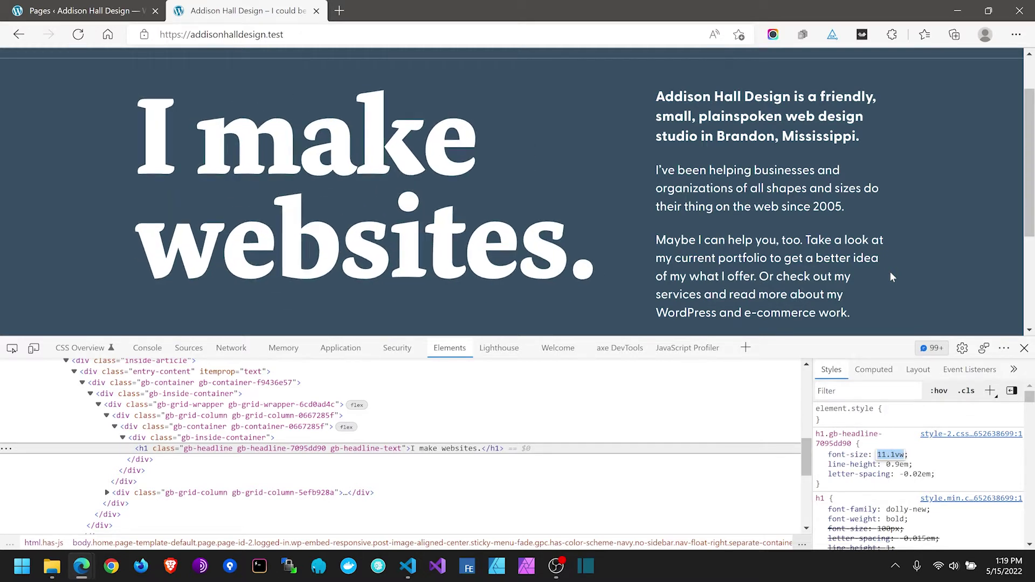
key(alt+Up)
key(alt+Up)
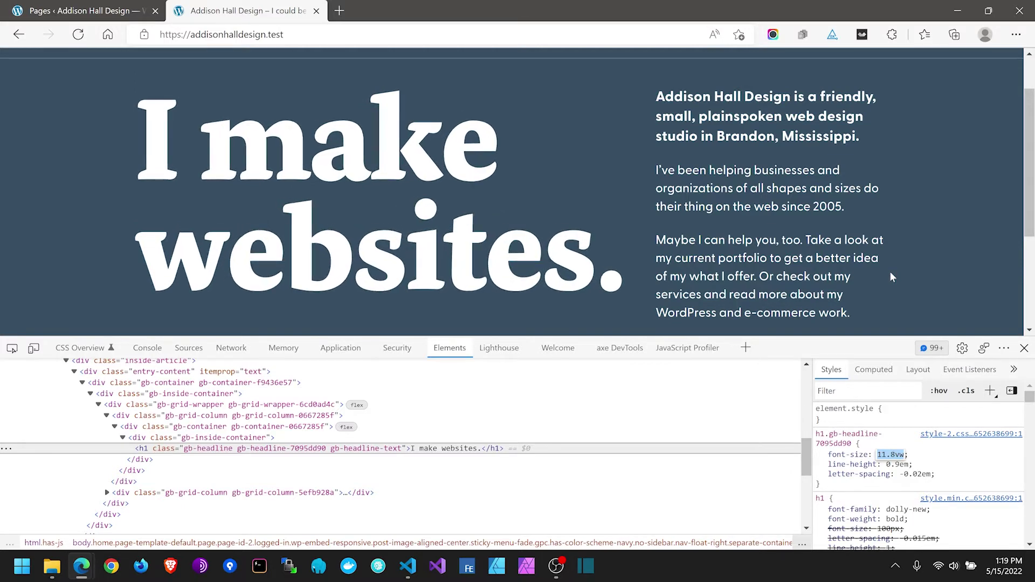
key(alt+Down)
key(alt+Down)
key(alt+Down)
key(alt+Down)
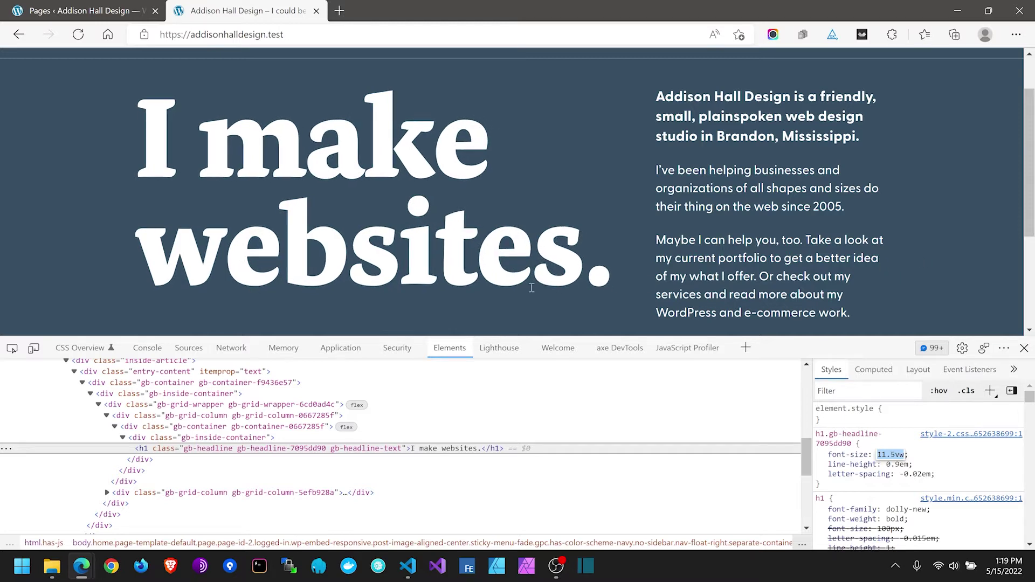
Step: Switch the homepage to responsive device emulation and widen the viewport to 1381 px to check the heading's scaling
click(34, 348)
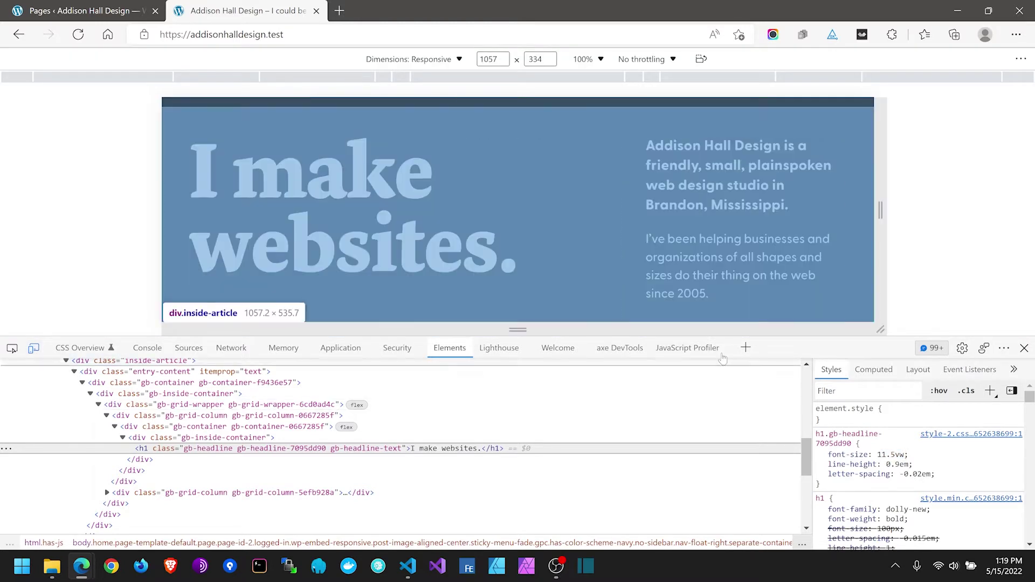
drag(881, 239, 1006, 242)
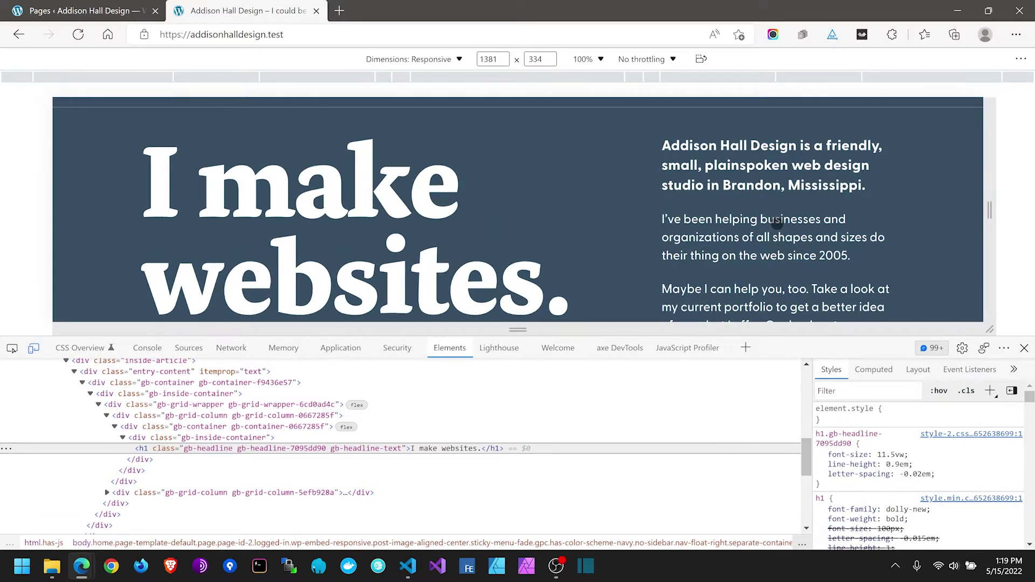
scroll(803, 220, up, 1)
scroll(777, 221, down, 1)
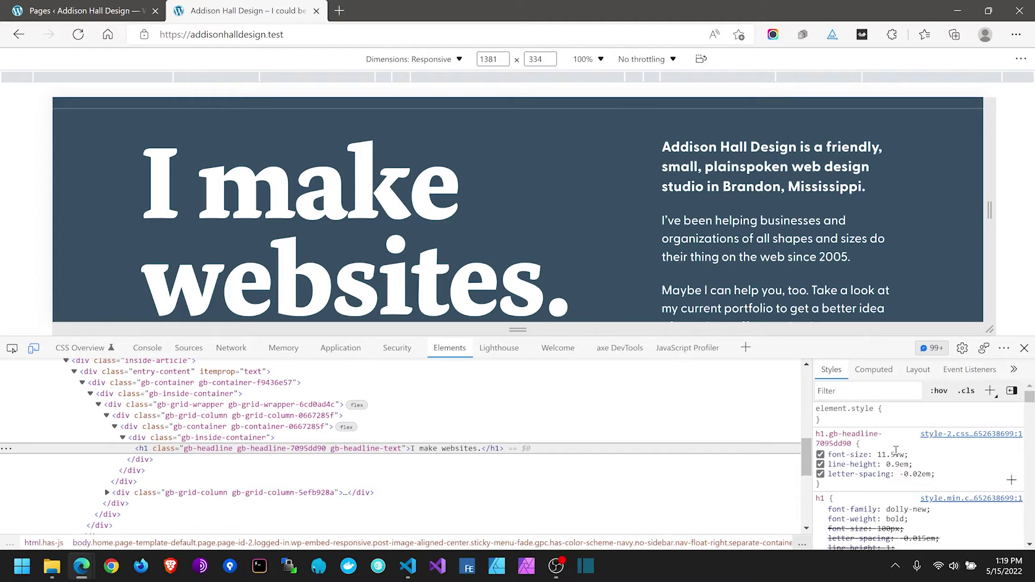
Step: Search the web for "css clamp font size" in a new browser tab
click(336, 11)
text(css )
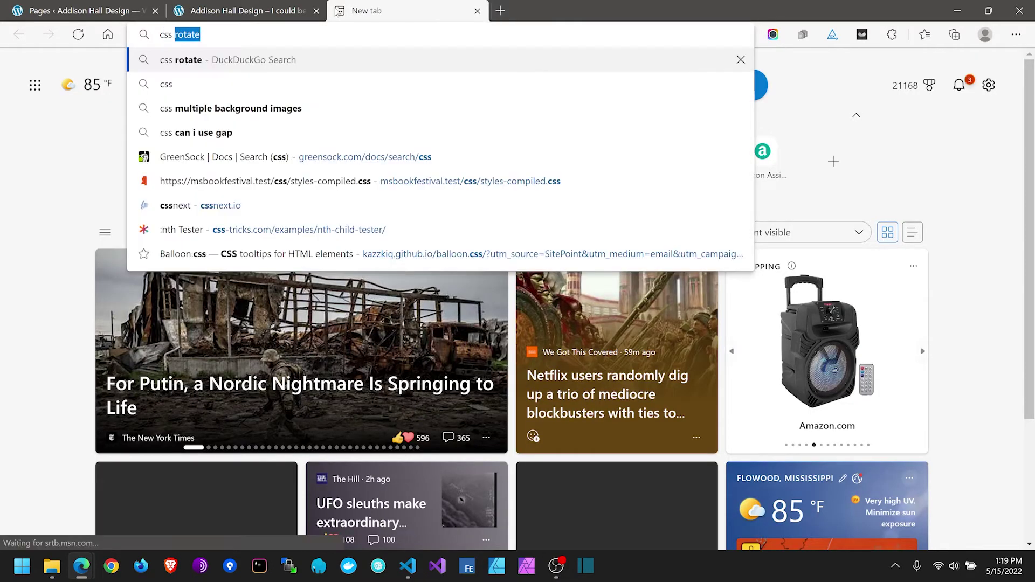
text(clamp)
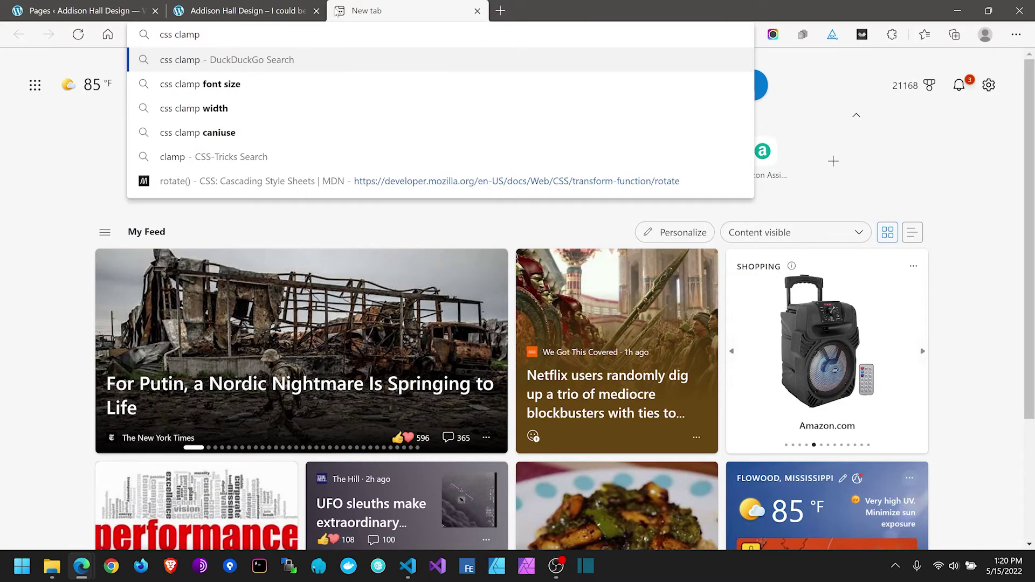
key(Down)
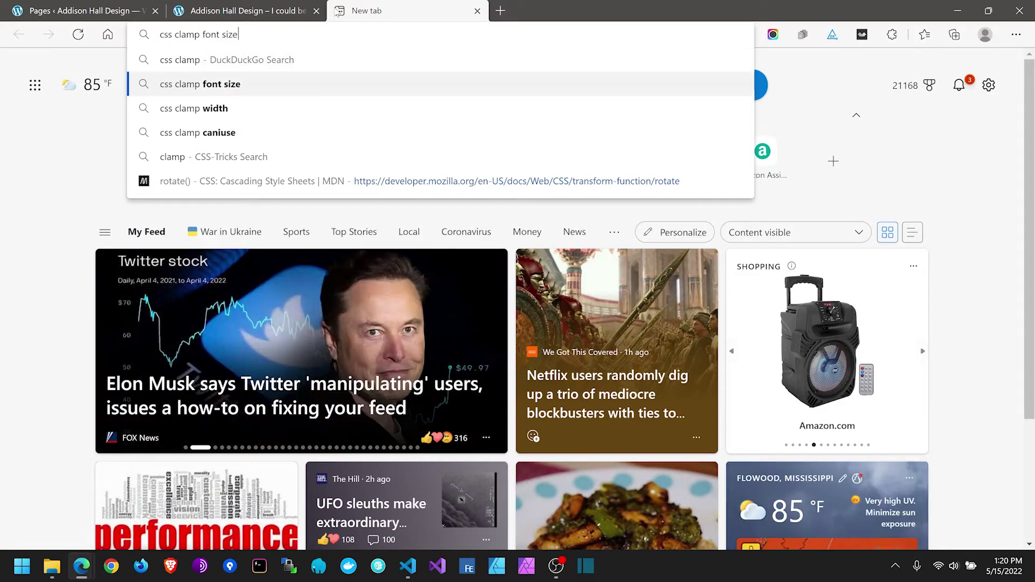
key(Return)
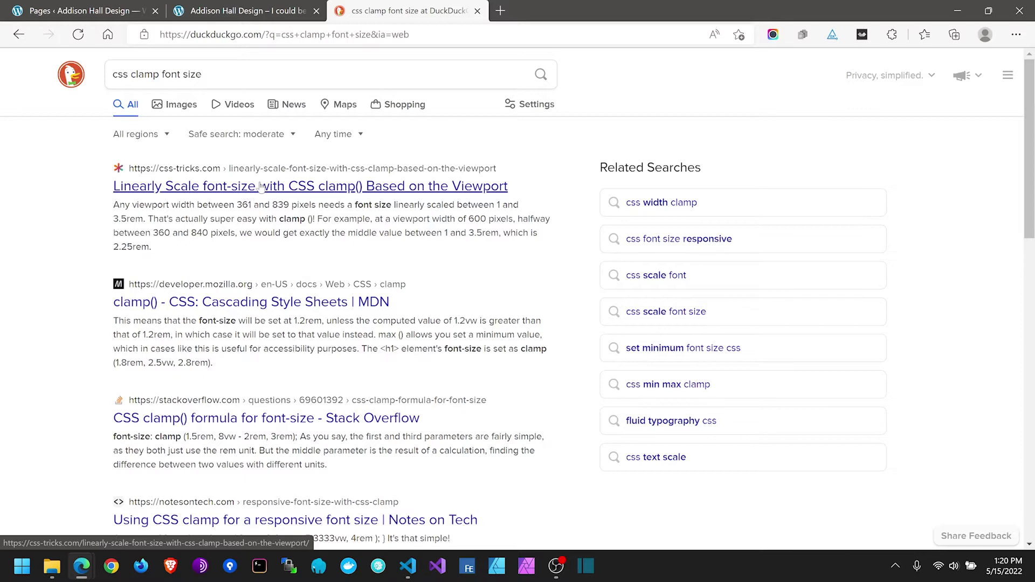
Step: Read the Stack Overflow question on the CSS clamp() formula for font-size and return to the search results
click(203, 418)
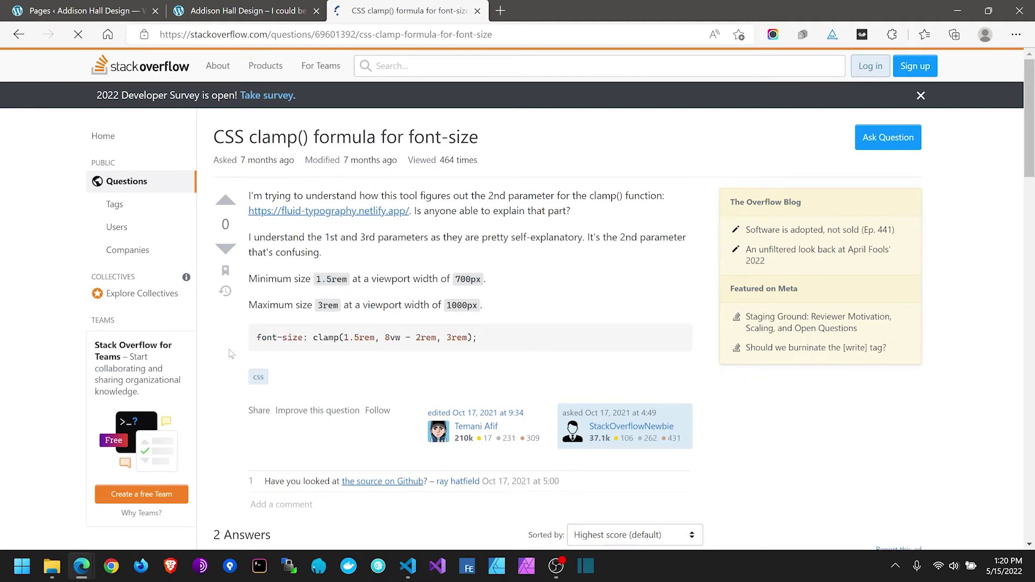
scroll(230, 353, down, 1)
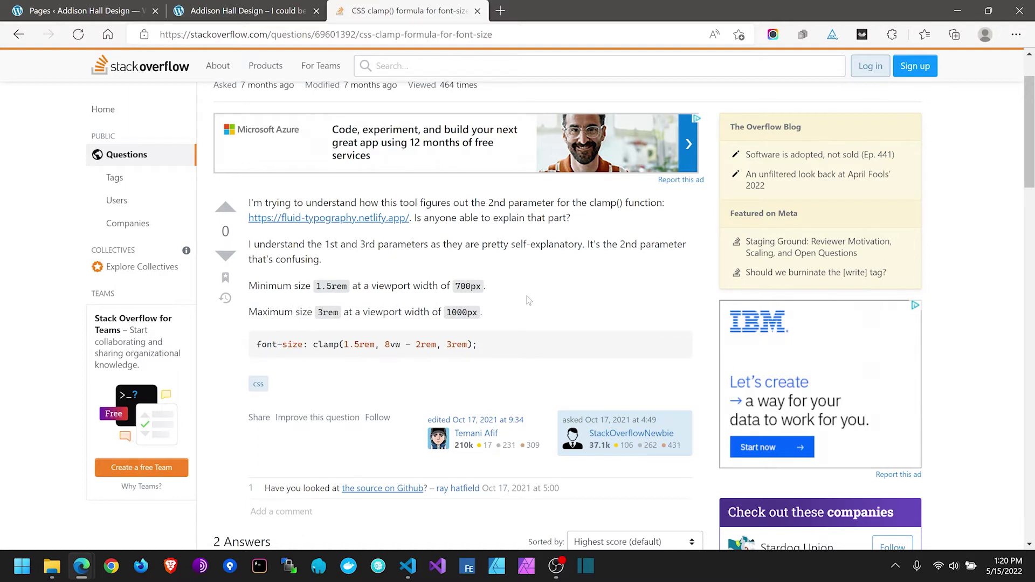
scroll(528, 300, down, 5)
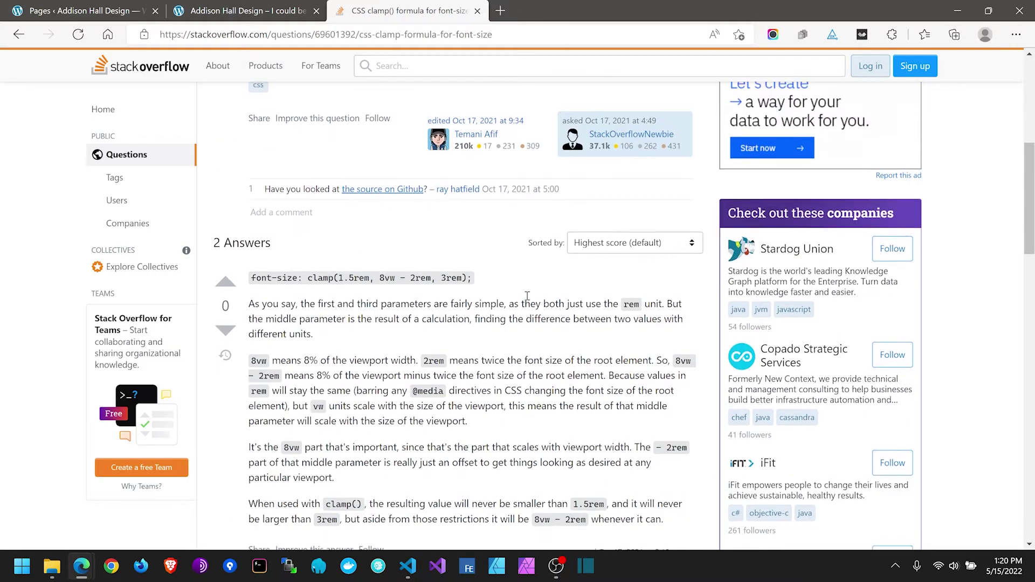
scroll(527, 296, up, 6)
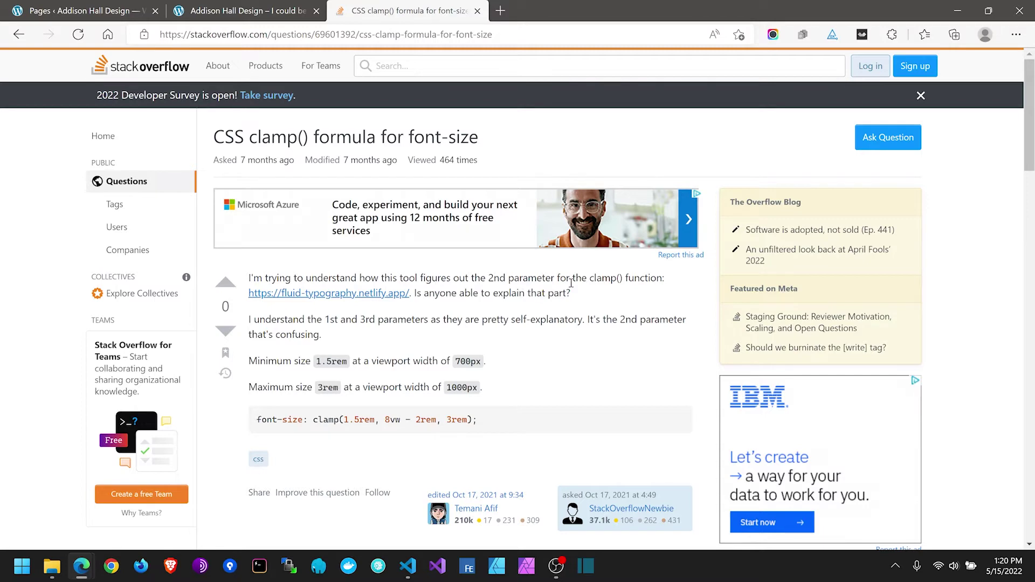
click(19, 34)
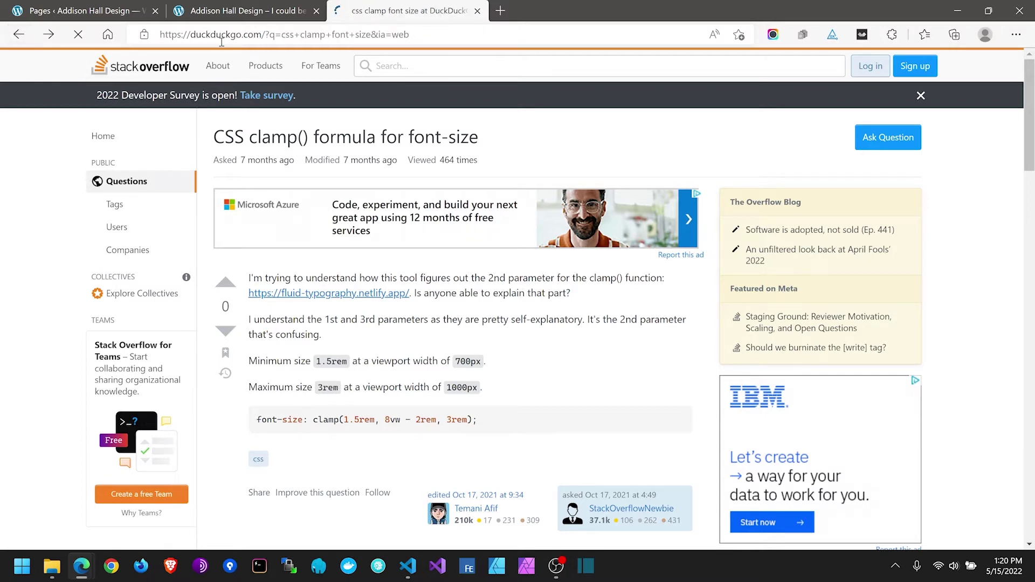
Step: Narrow the homepage's responsive viewport to 1291 px, and open the CSS-Tricks article on linearly scaling font-size with clamp() from the search results
click(239, 14)
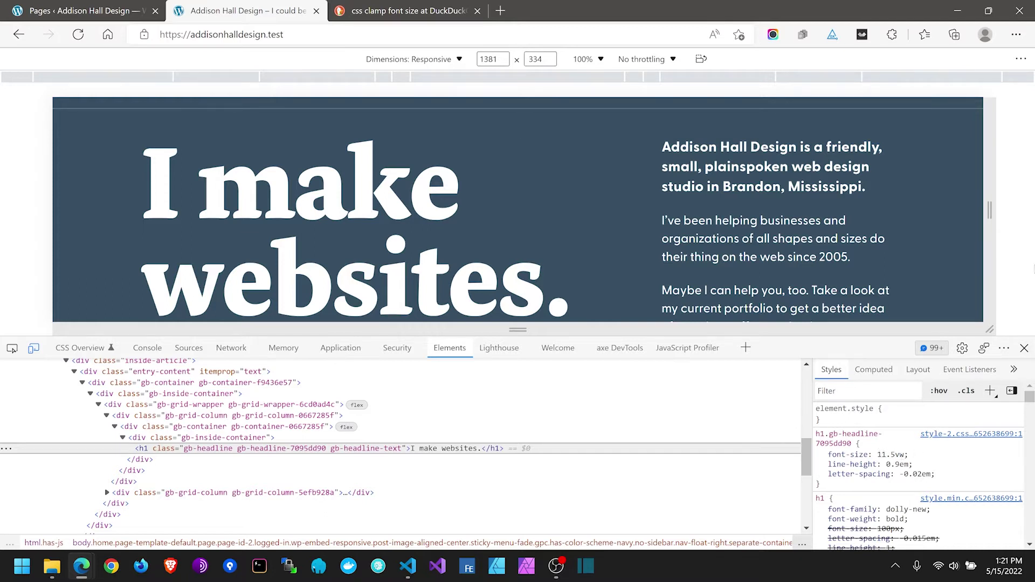
drag(986, 257, 953, 271)
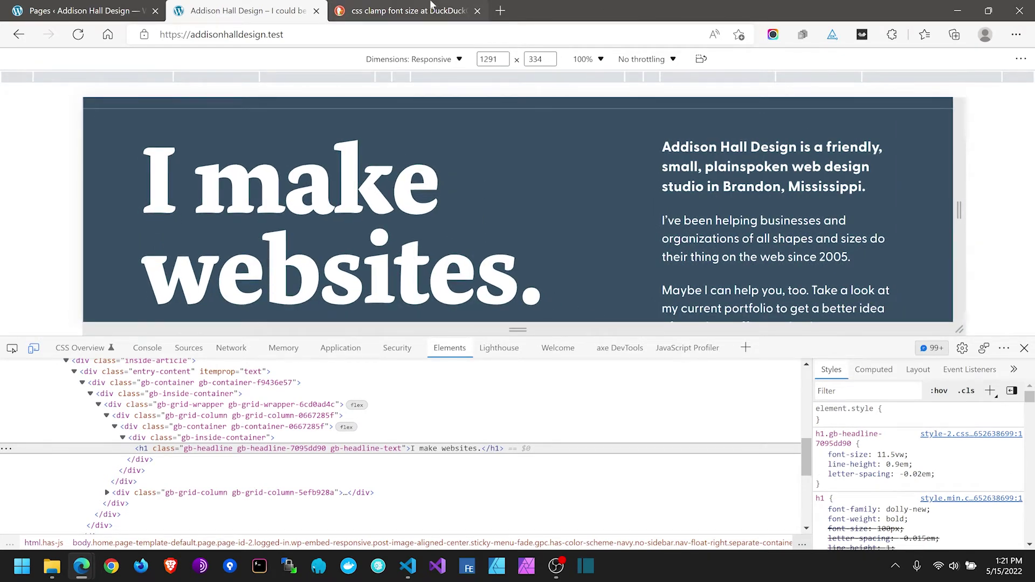
click(431, 6)
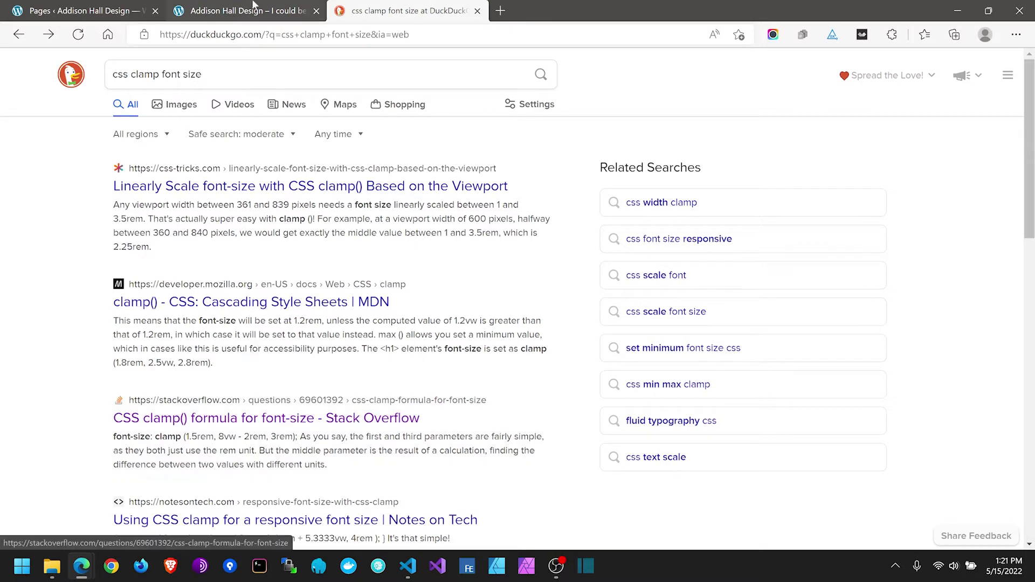
click(211, 186)
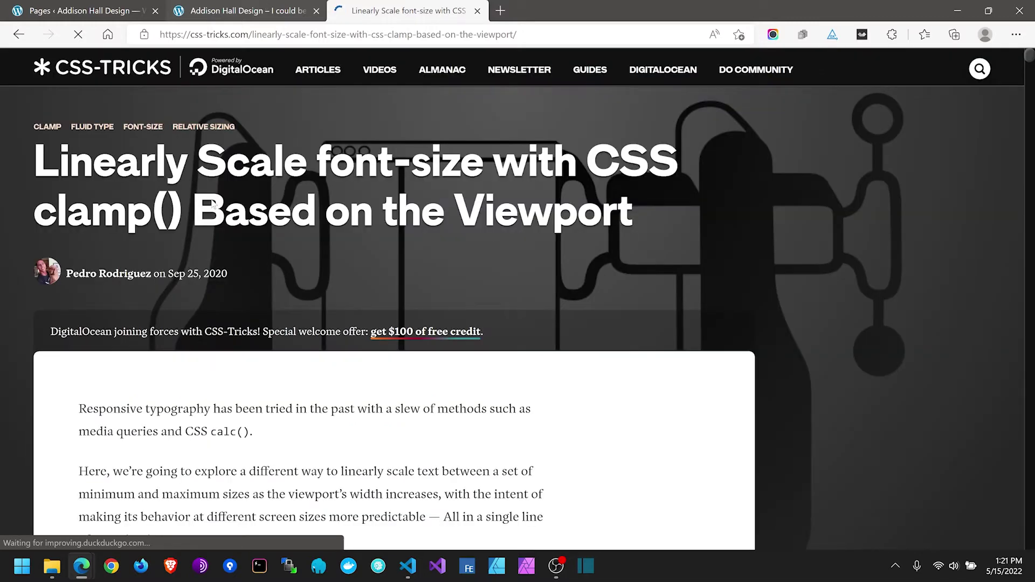
Step: Read the CSS-Tricks article's introduction to the minimum, preferred and maximum values of clamp()
scroll(149, 246, down, 3)
scroll(149, 246, down, 2)
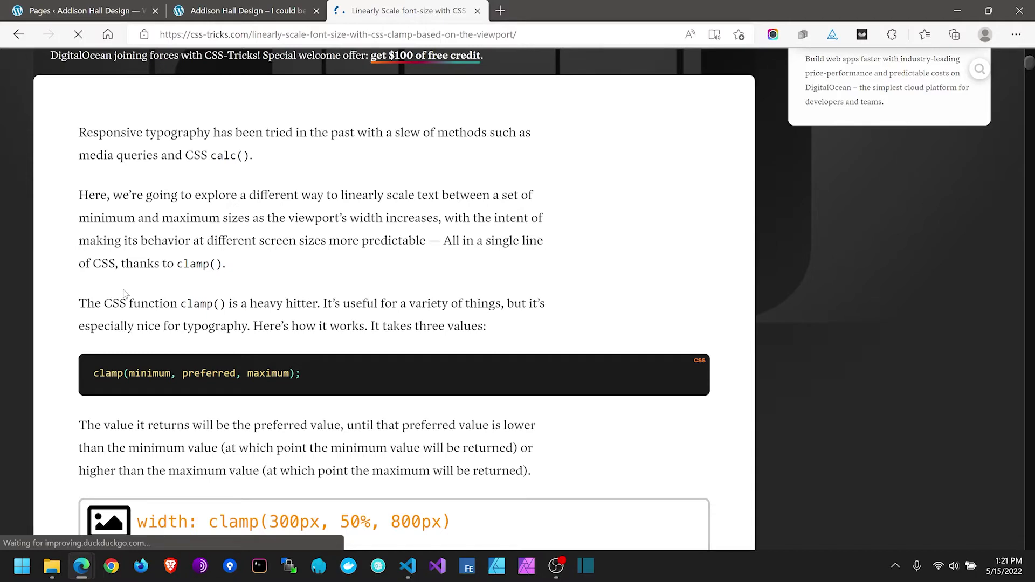
scroll(264, 275, down, 2)
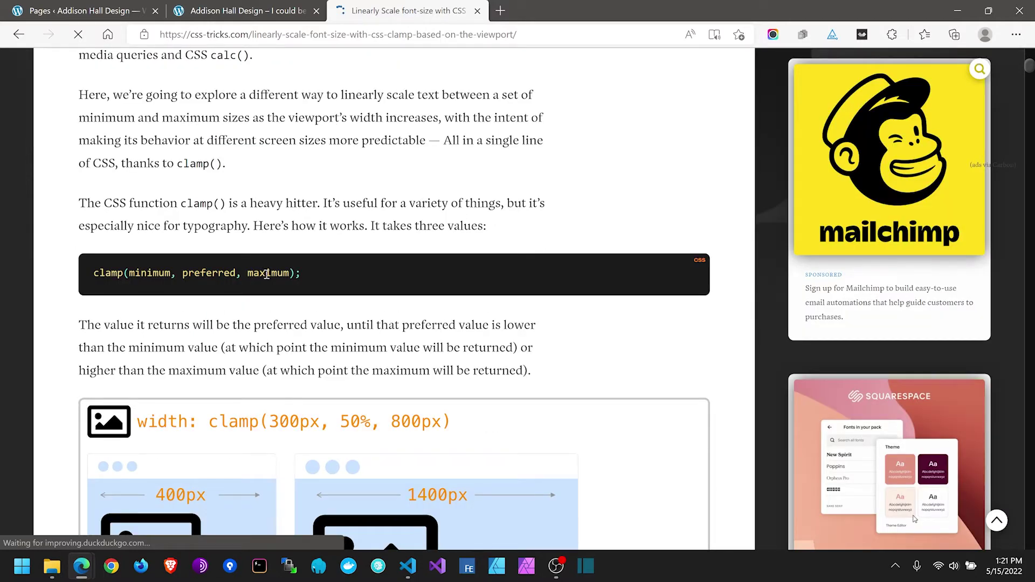
Step: Return to the homepage and try completing the heading's clamp() font-size with 180px, 180px
click(228, 6)
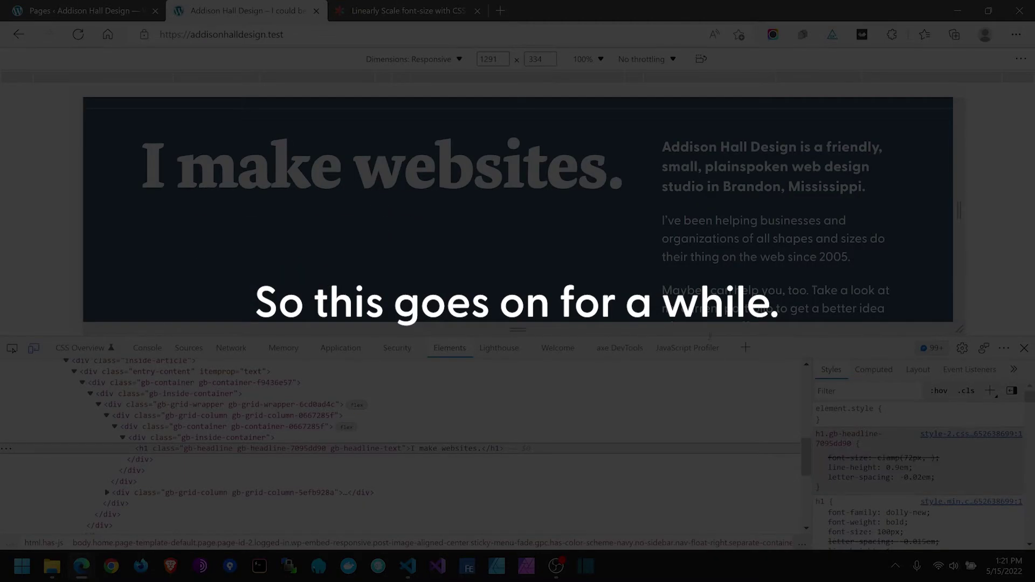
text(180px, 180px)
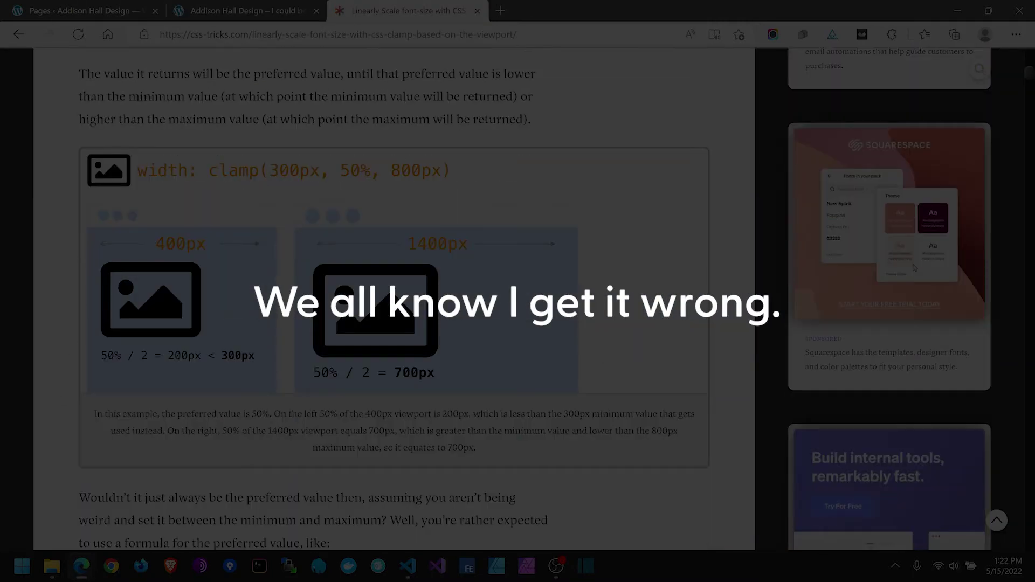
Step: Read the CSS-Tricks article's width example and its explanation of using a formula for the preferred clamp() value
scroll(394, 297, down, 4)
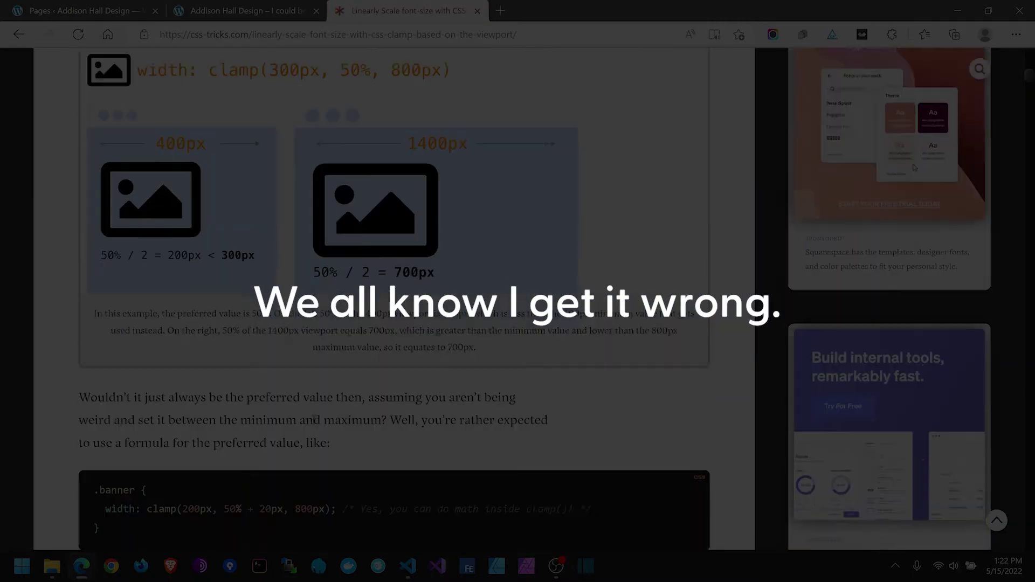
scroll(394, 297, up, 3)
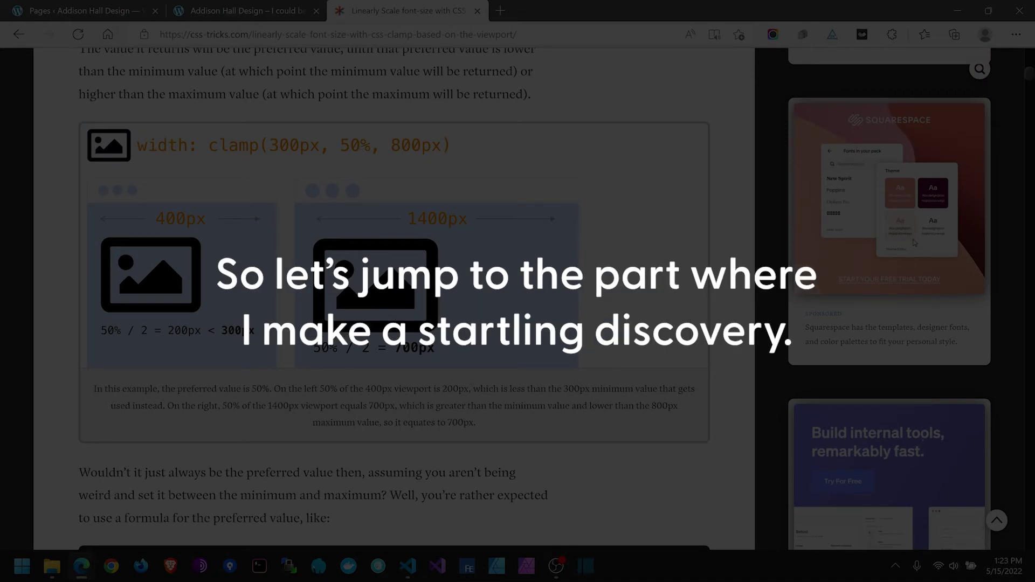
scroll(393, 297, down, 20)
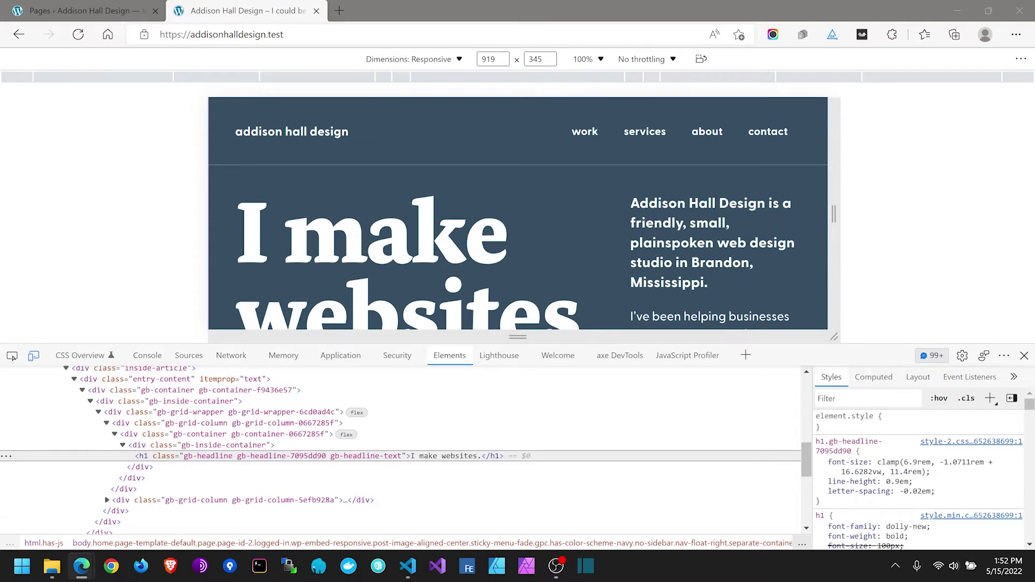
Step: Bring back the CSS-Tricks article and examine the clamp() calculator's viewport widths, font sizes and generated formula
drag(1034, 378, 508, 4)
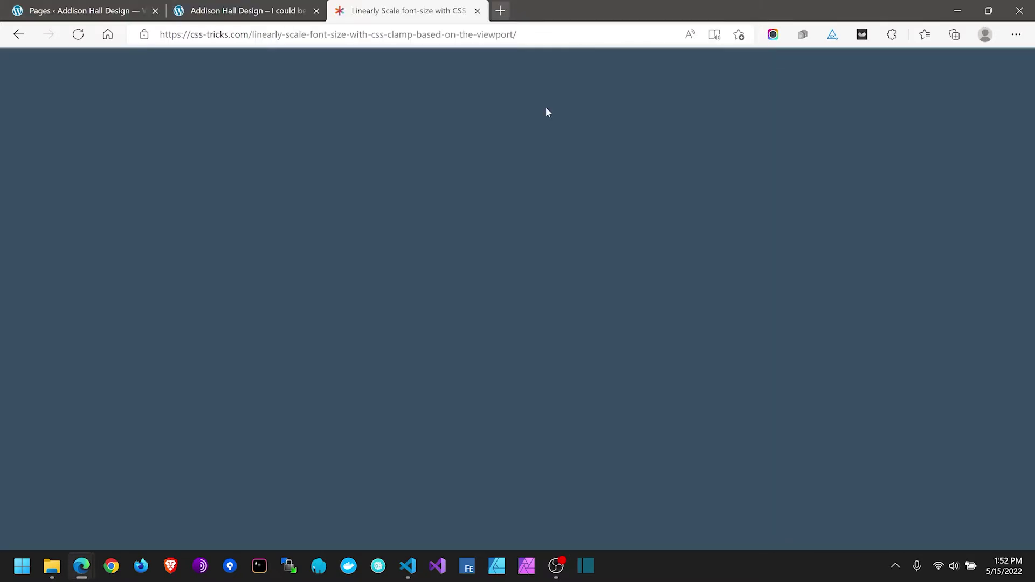
scroll(555, 307, up, 4)
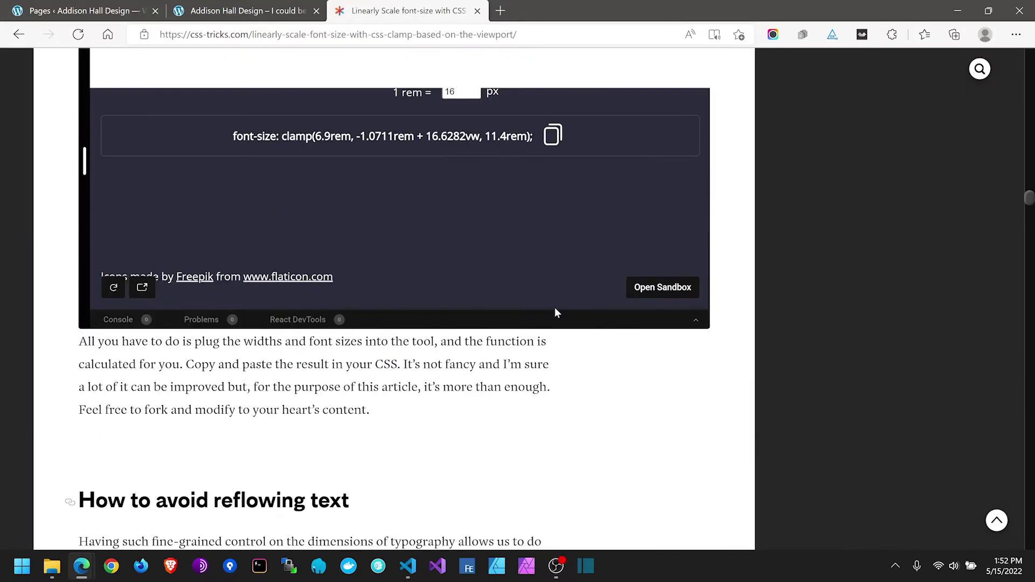
scroll(558, 306, up, 1)
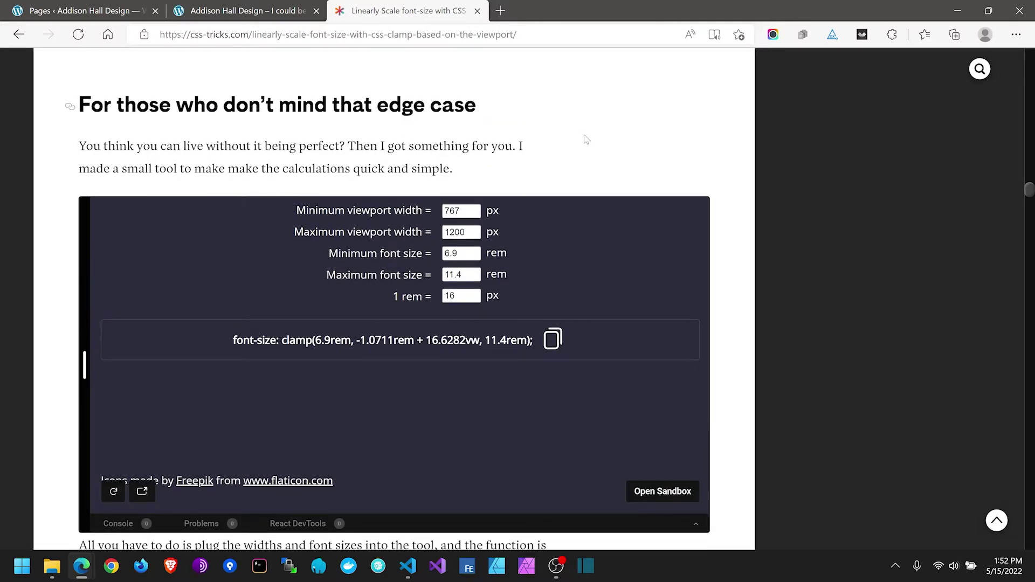
Step: Widen the homepage's responsive viewport to 1071 px with a height of 473 px and check how the heading scales
click(253, 4)
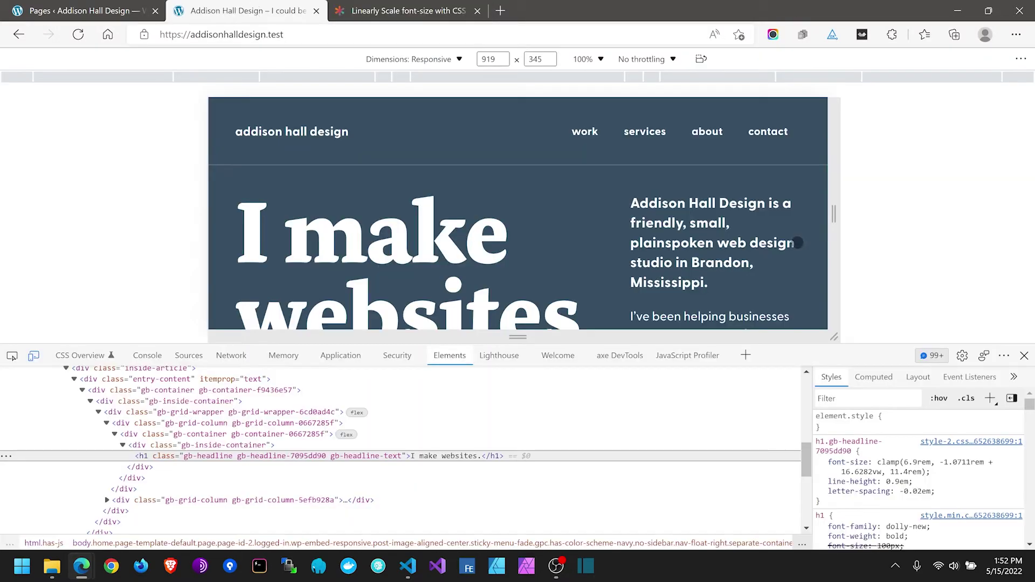
drag(864, 220, 883, 239)
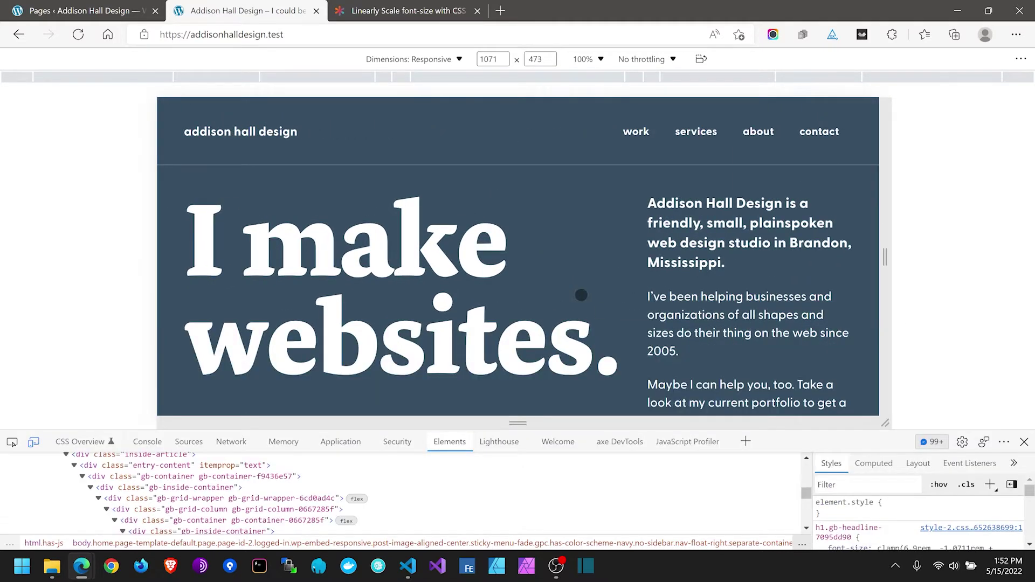
scroll(564, 272, down, 3)
scroll(568, 270, down, 2)
scroll(568, 268, up, 5)
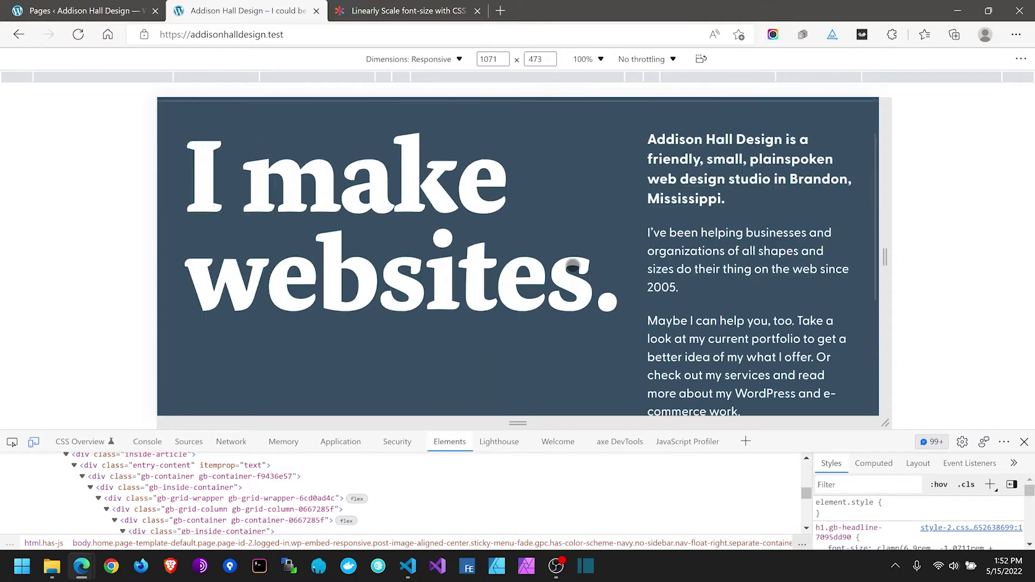
Step: Review the CSS-Tricks clamp builder code, the edge-case notes and the calculator's input fields
click(453, 10)
scroll(666, 157, up, 3)
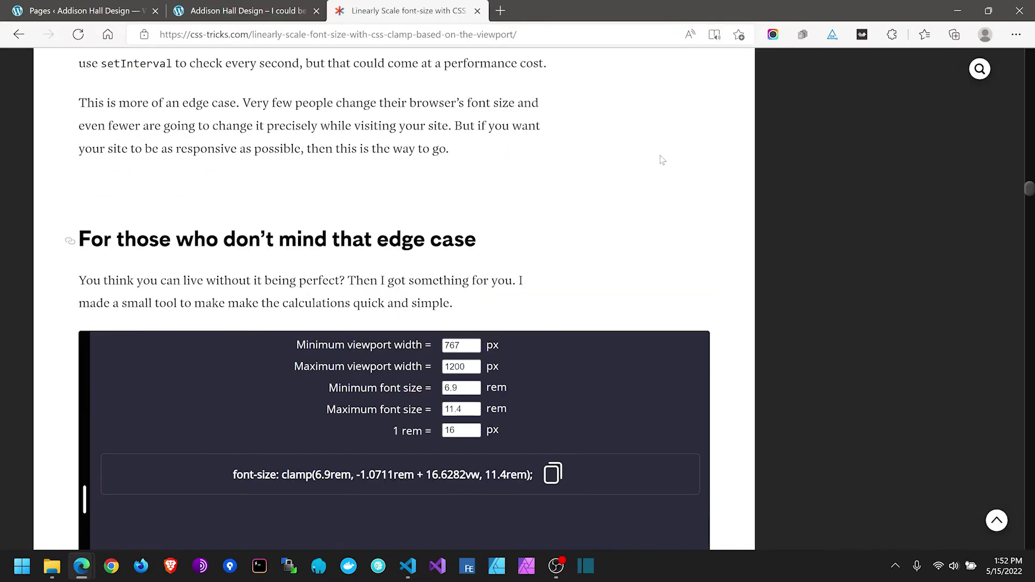
scroll(662, 160, up, 5)
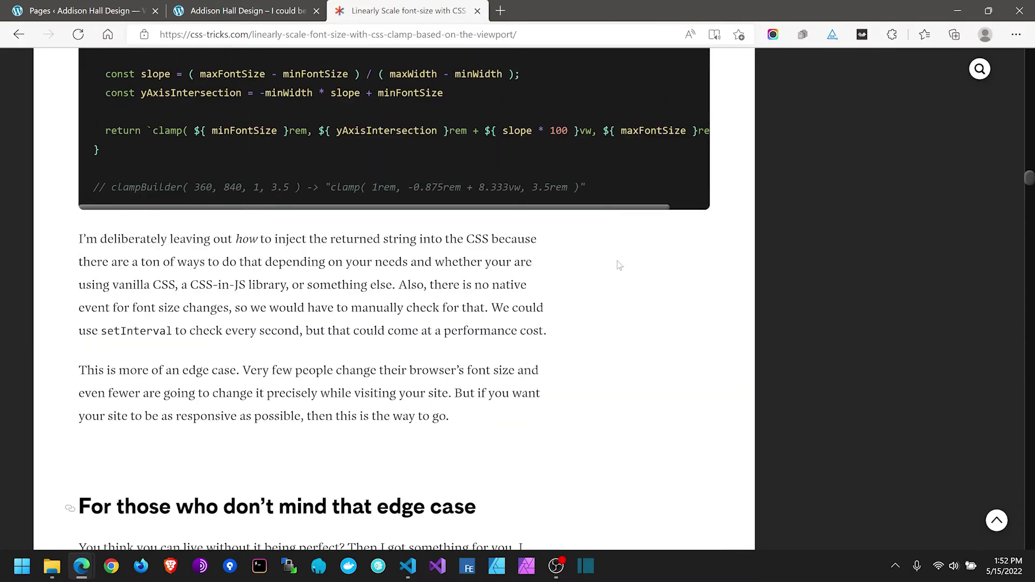
scroll(619, 264, up, 2)
scroll(663, 243, down, 5)
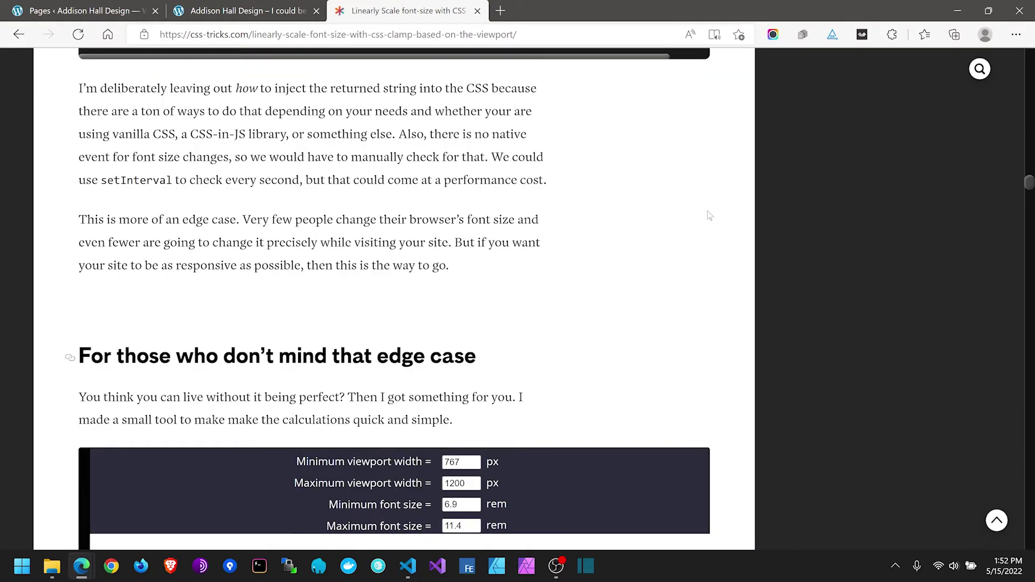
scroll(710, 215, down, 4)
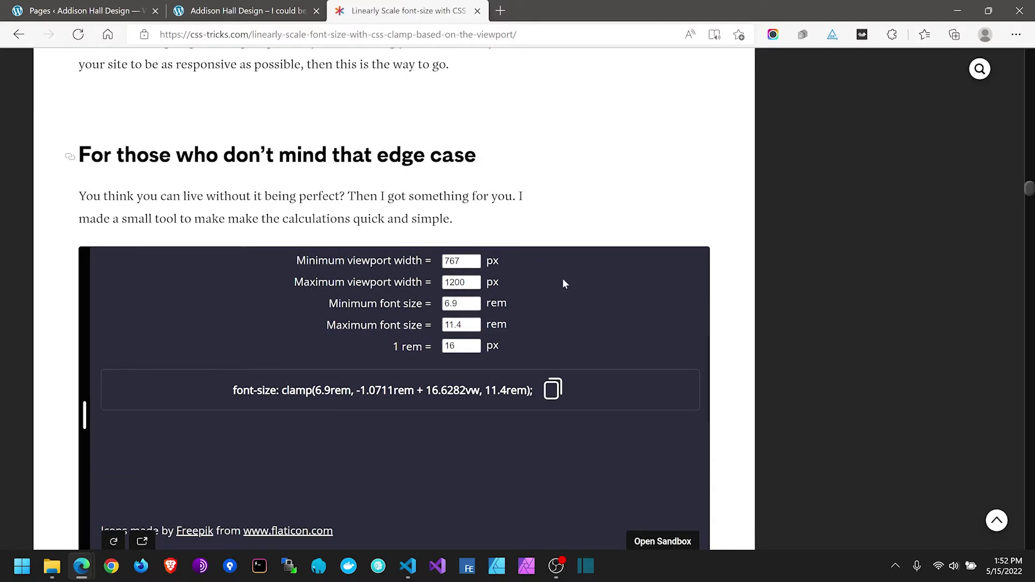
scroll(562, 268, down, 2)
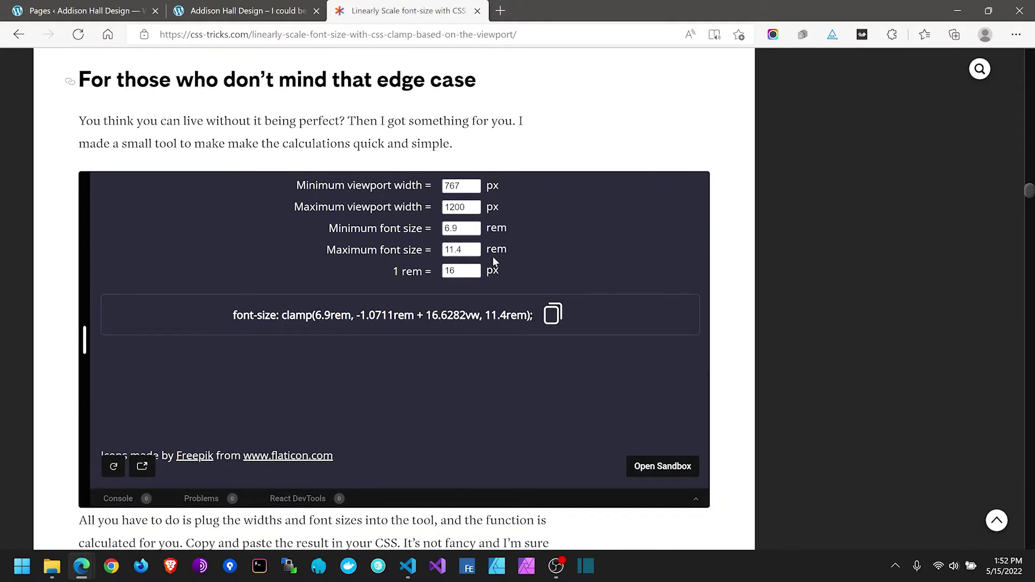
Step: Turn off device emulation on the homepage and shrink the developer tools to view the heading at full browser width
click(279, 4)
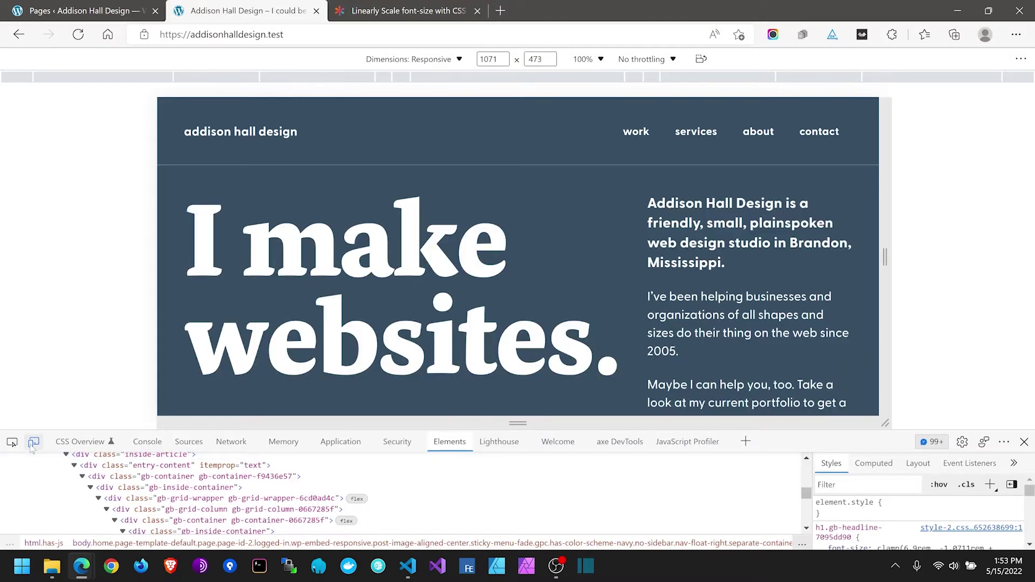
click(34, 442)
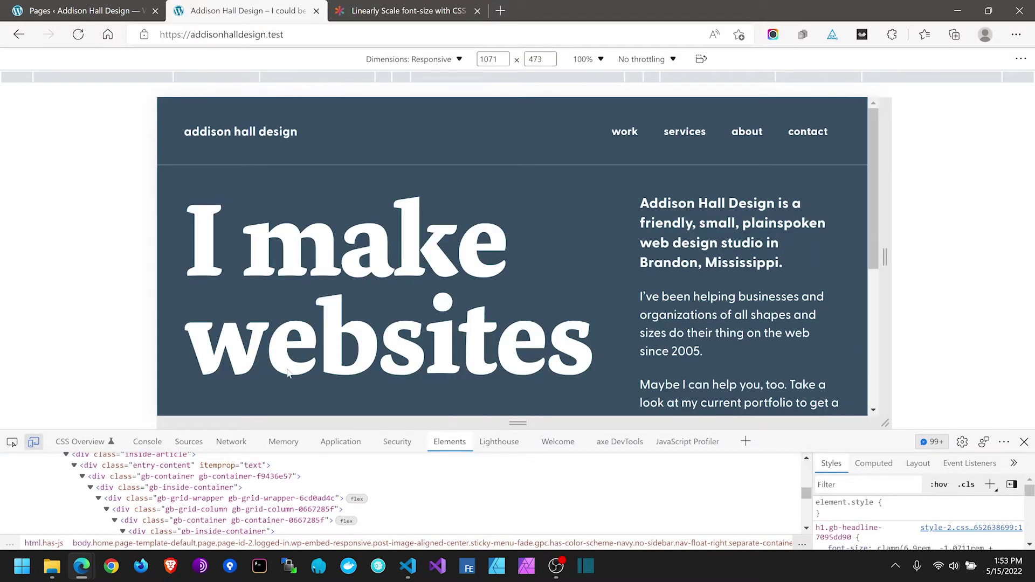
drag(799, 430, 793, 477)
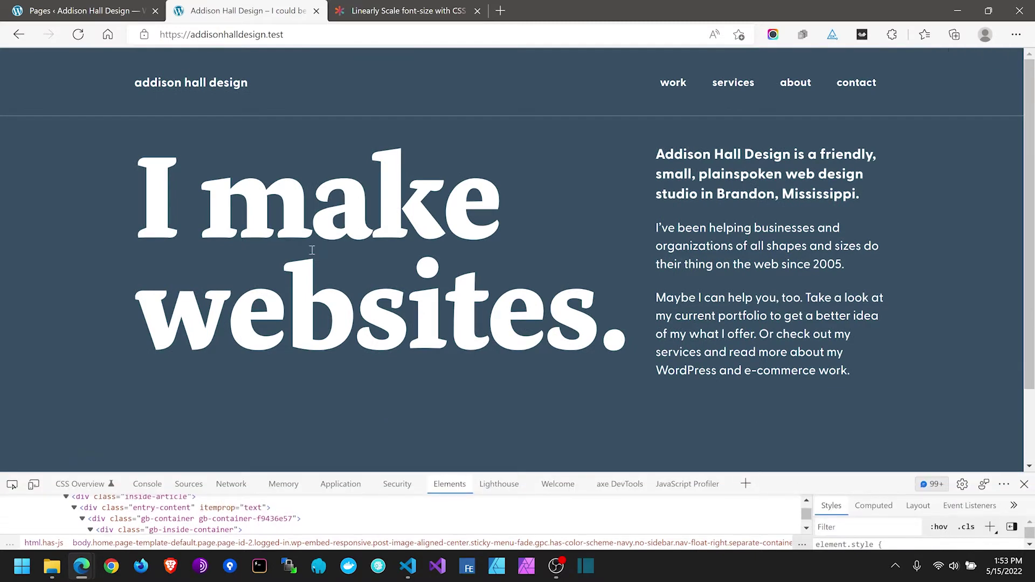
Step: Re-enable responsive device emulation and narrow the homepage viewport to 528 px to check the heading's mobile size
click(34, 484)
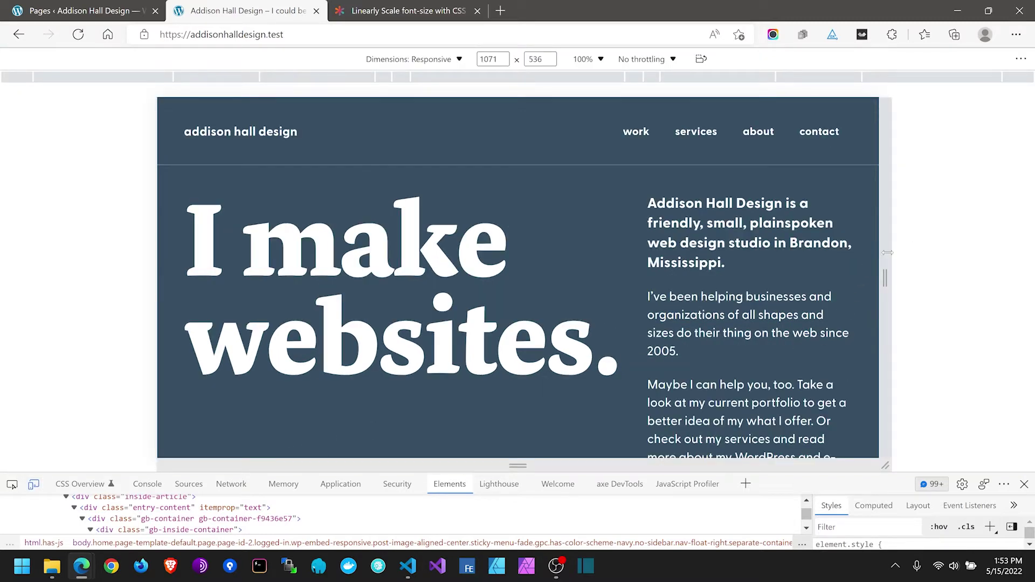
drag(841, 264, 686, 286)
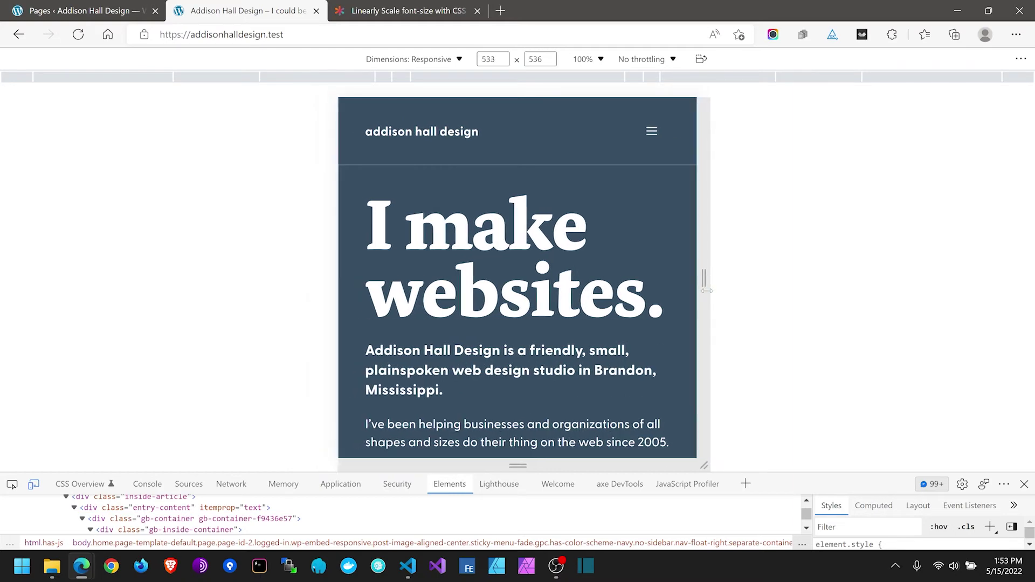
drag(863, 474, 851, 448)
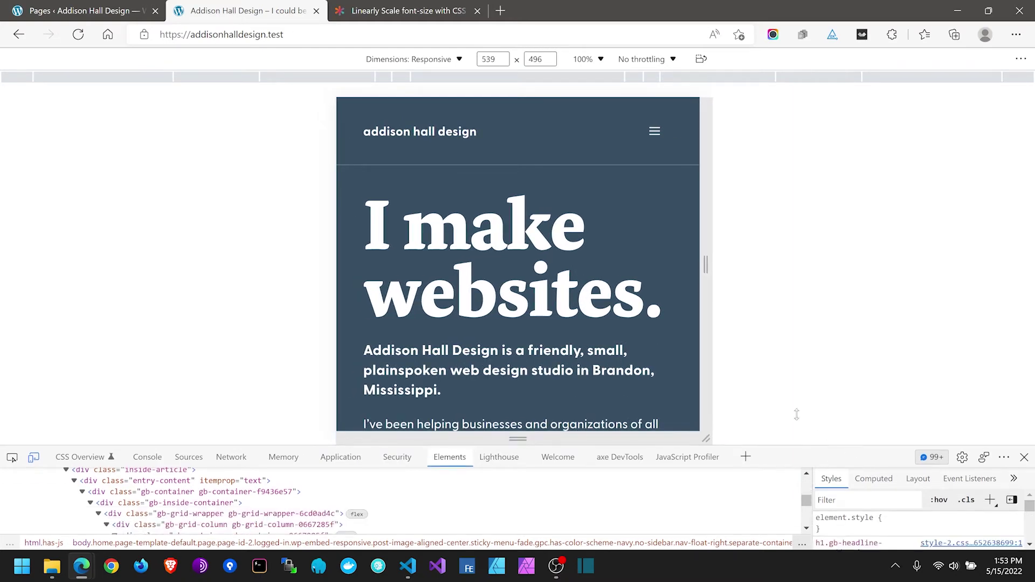
mouse_move(702, 297)
mouse_down()
mouse_move(665, 298)
mouse_move(721, 298)
mouse_move(711, 299)
mouse_up()
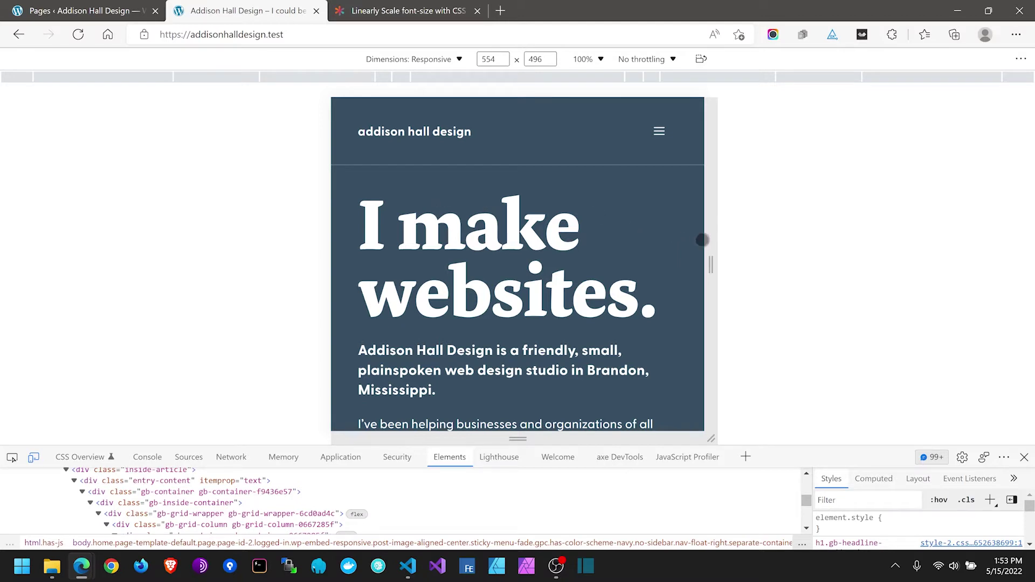
drag(710, 240, 698, 242)
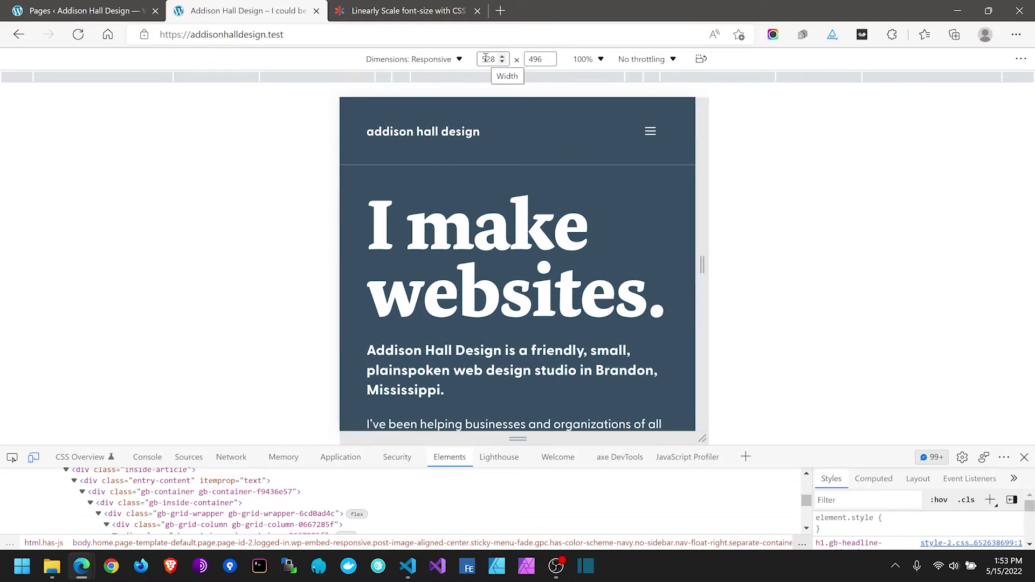
Step: Compare the CSS-Tricks calculator with the manual clamp() calculation notes in Visual Studio Code, and return to the browser
click(408, 11)
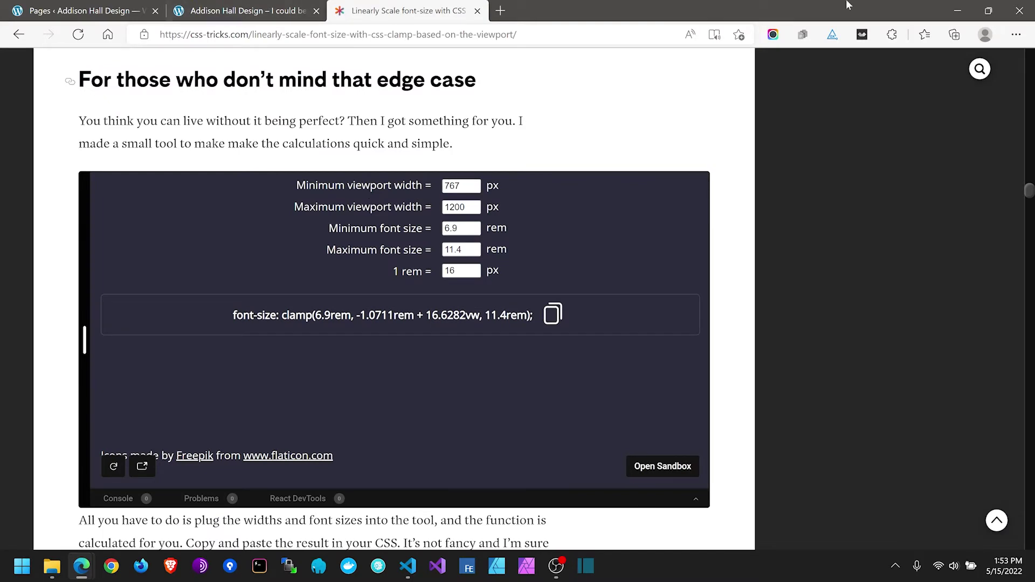
click(408, 566)
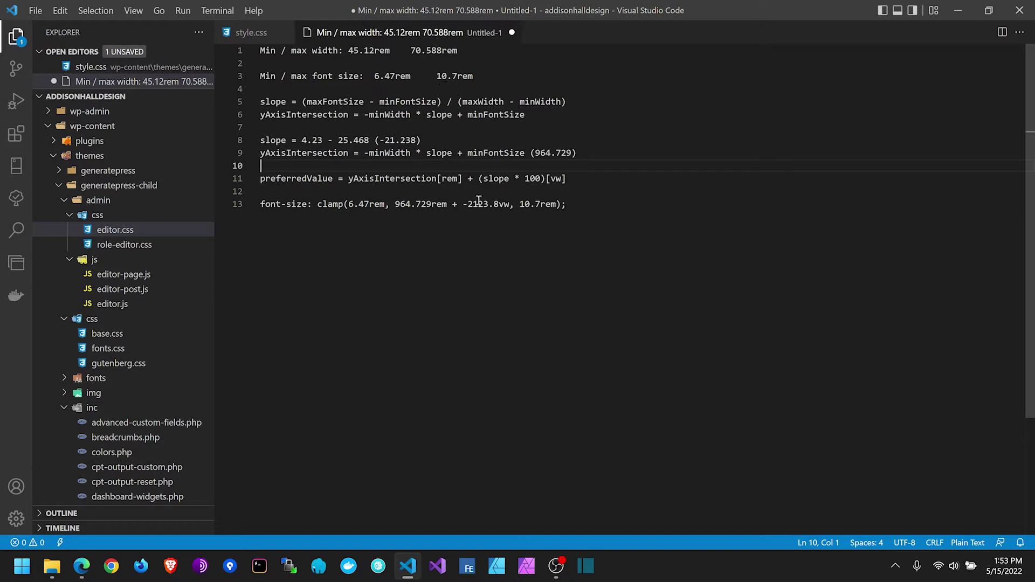
click(968, 8)
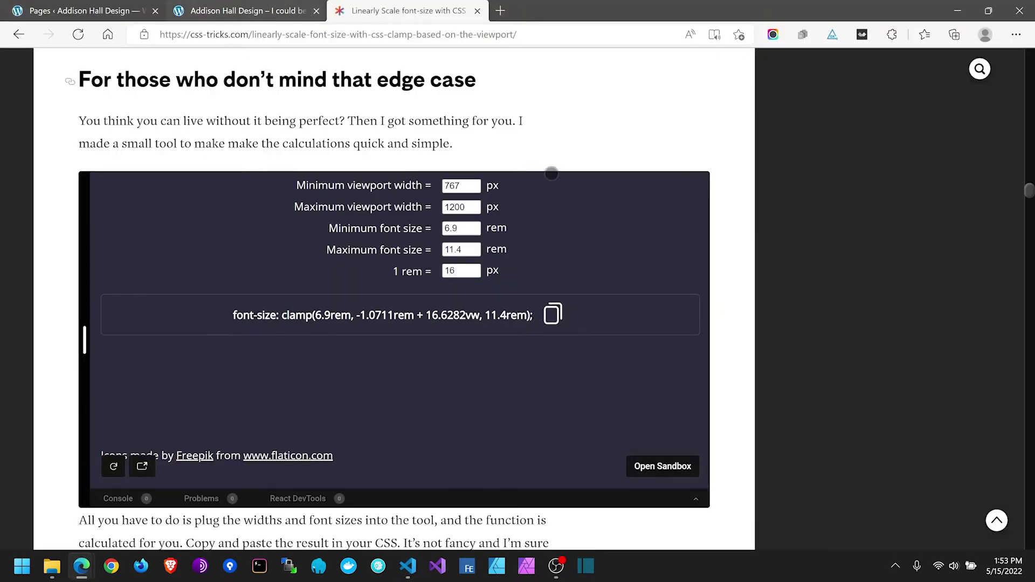
Step: Select the homepage heading's font-size: clamp(6.9rem, -1.0711rem + 16.6282vw, 11.4rem) declaration in its h1.gb-headline-7095dd90 rule
click(248, 10)
drag(855, 450, 855, 414)
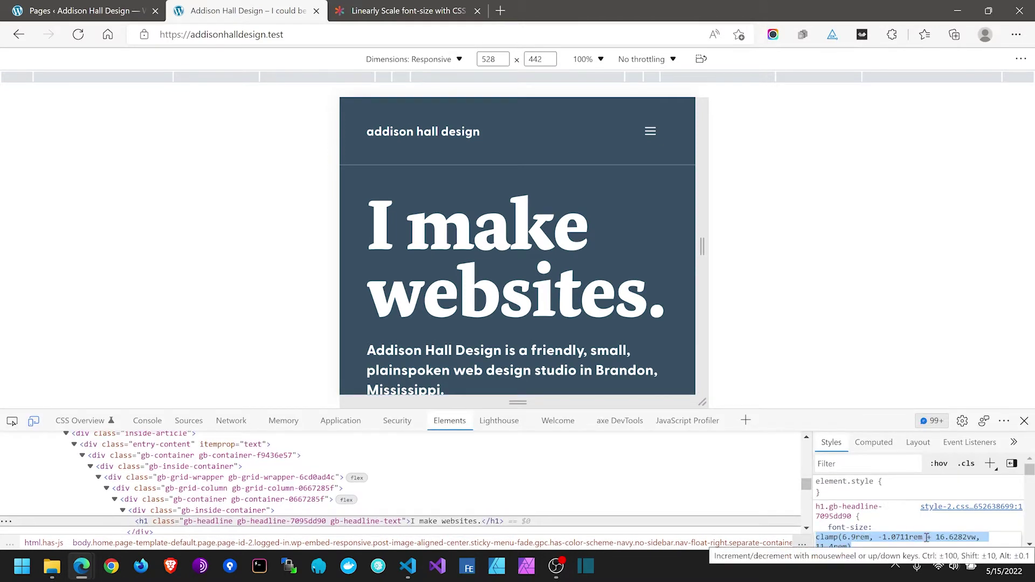
click(924, 538)
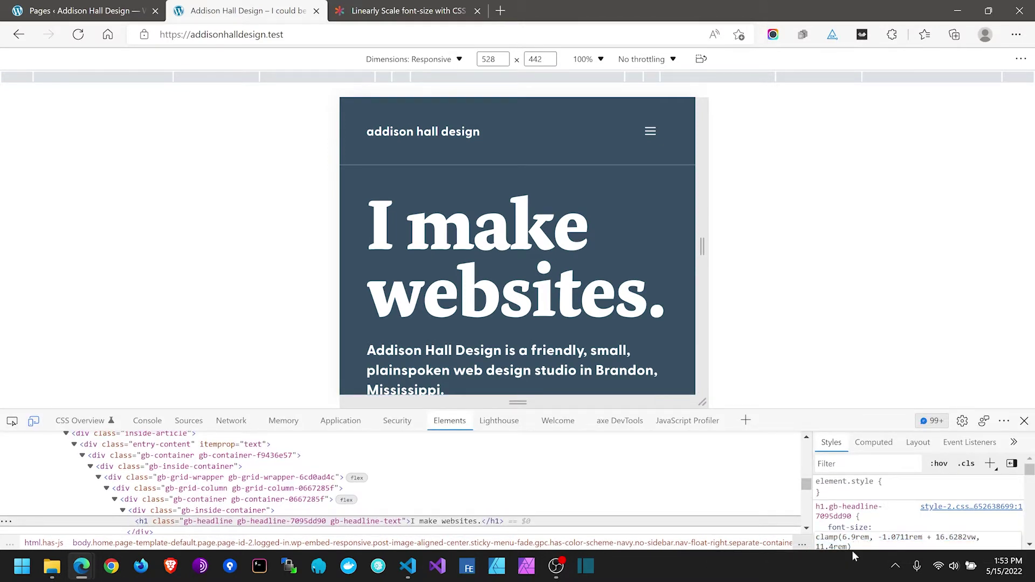
drag(829, 527, 960, 478)
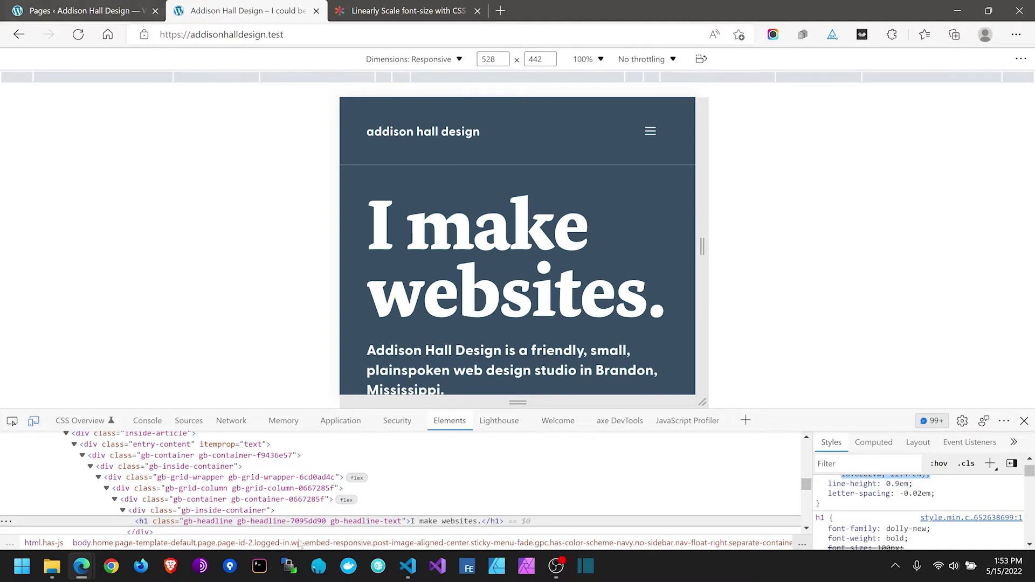
Step: Switch to Visual Studio Code and make room for a new rule below .work-wrapper in the CONTENT section of style.css
click(408, 566)
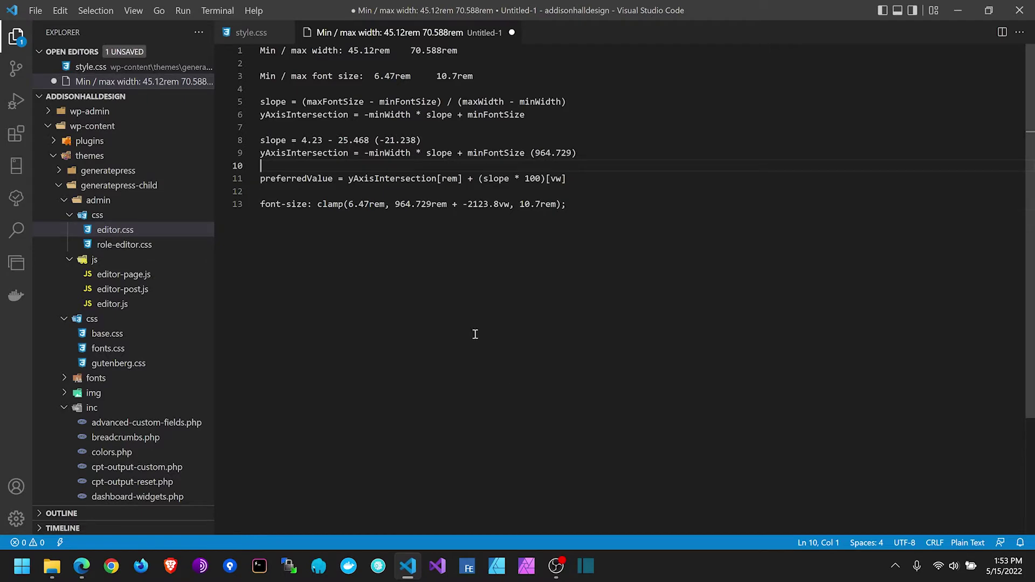
click(251, 32)
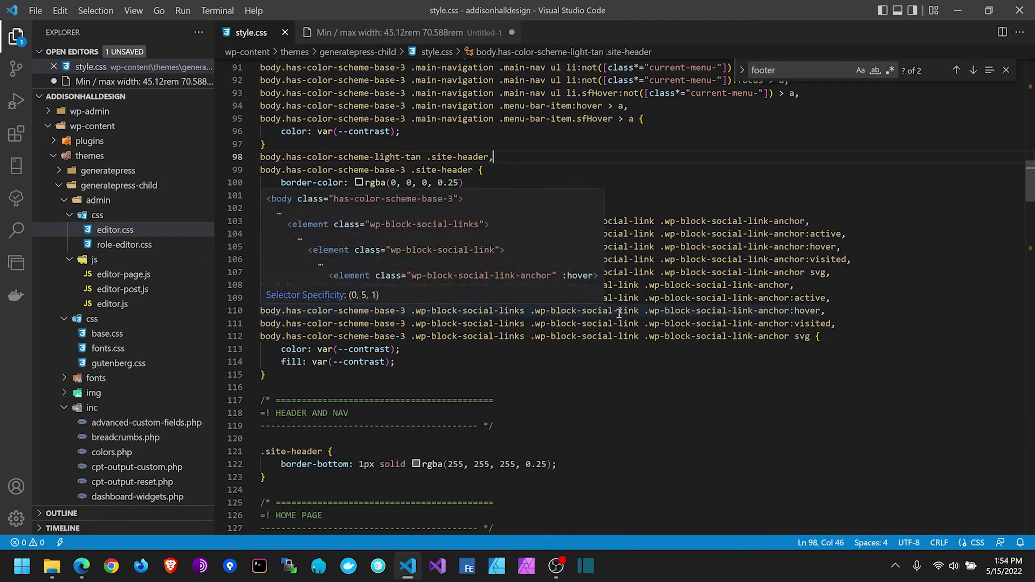
scroll(619, 313, down, 9)
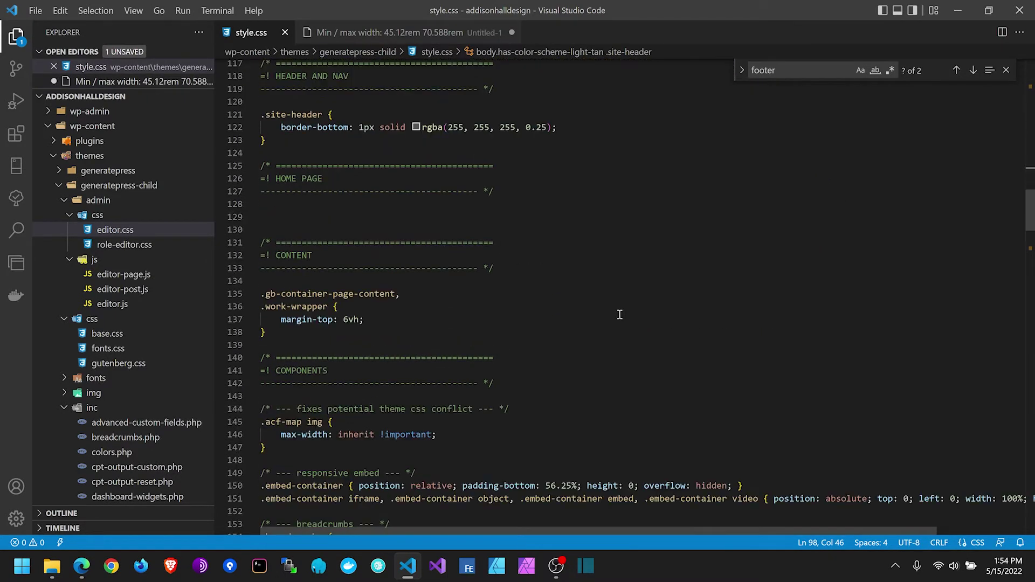
scroll(619, 314, down, 2)
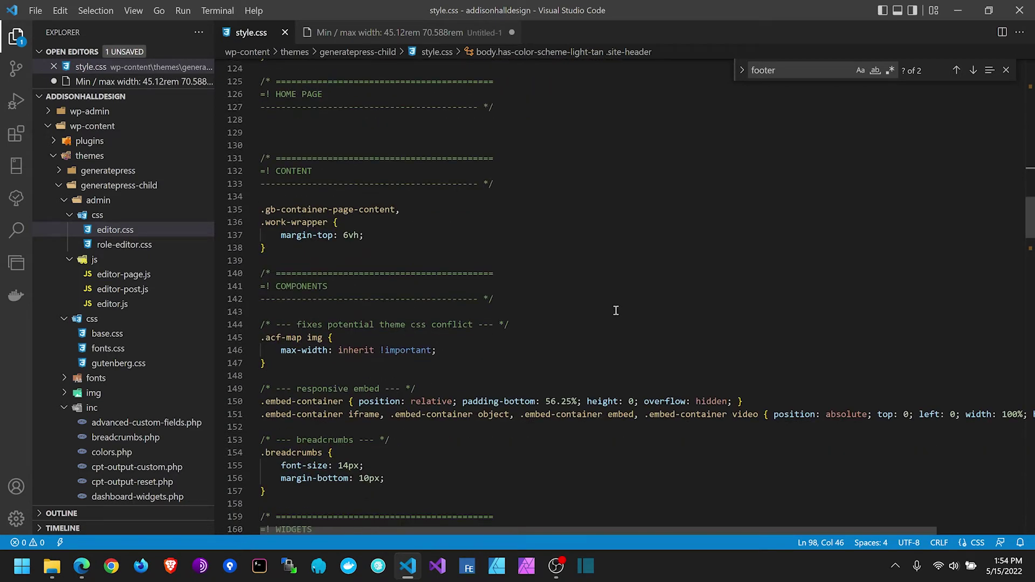
click(294, 247)
key(Return)
key(Return)
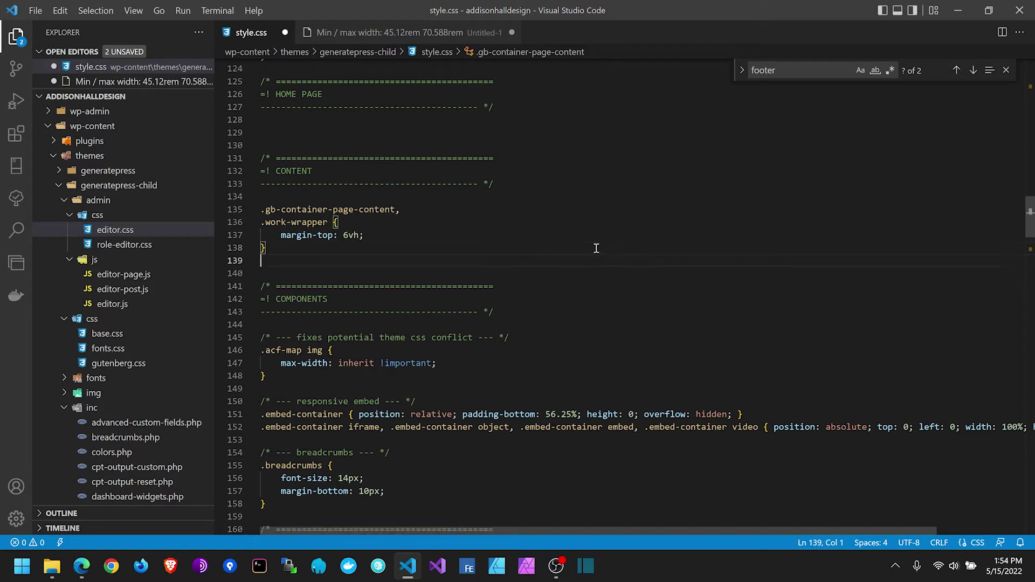
Step: Add a .gpc-home-headline rule with font-size: clamp(6.9rem, -1.0711rem + 16.6282vw, 11.4rem); and save style.css
text(.)
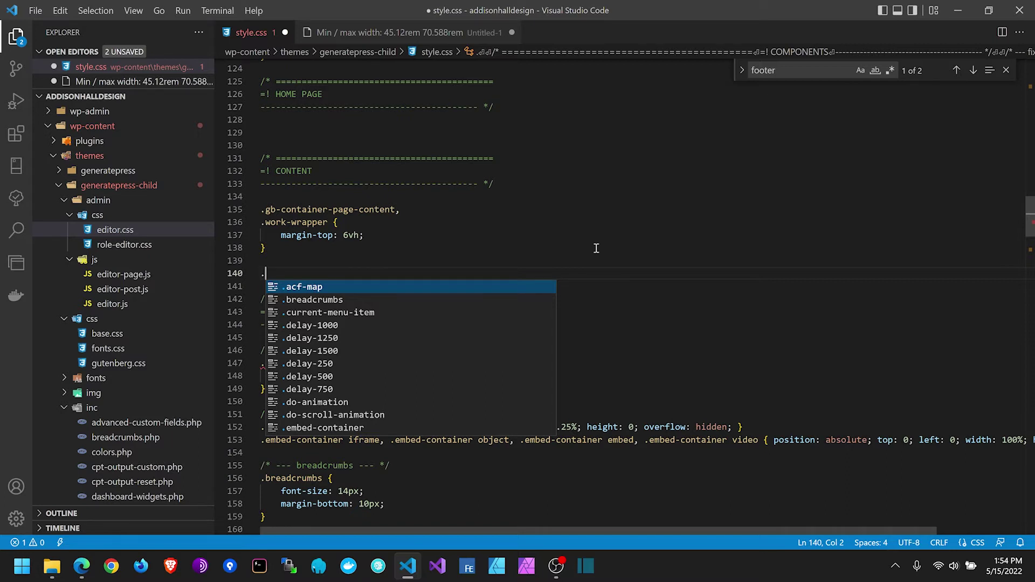
text(gpc)
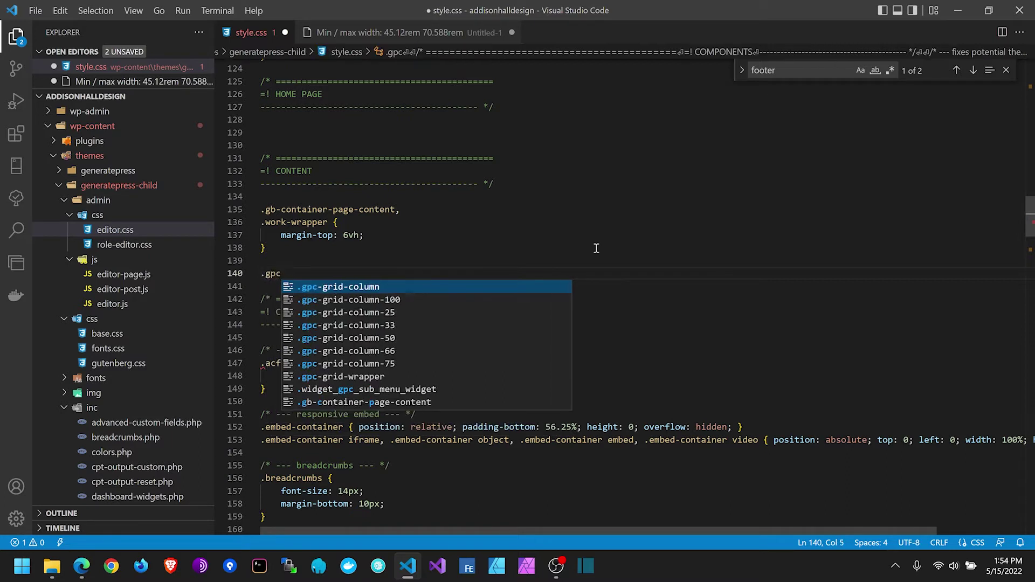
text(-)
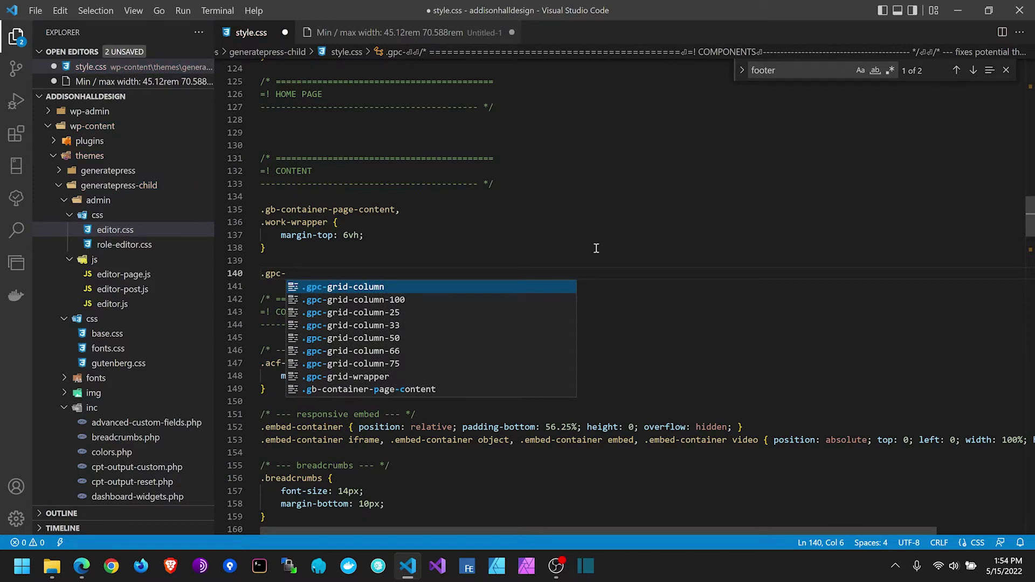
text(home-headline)
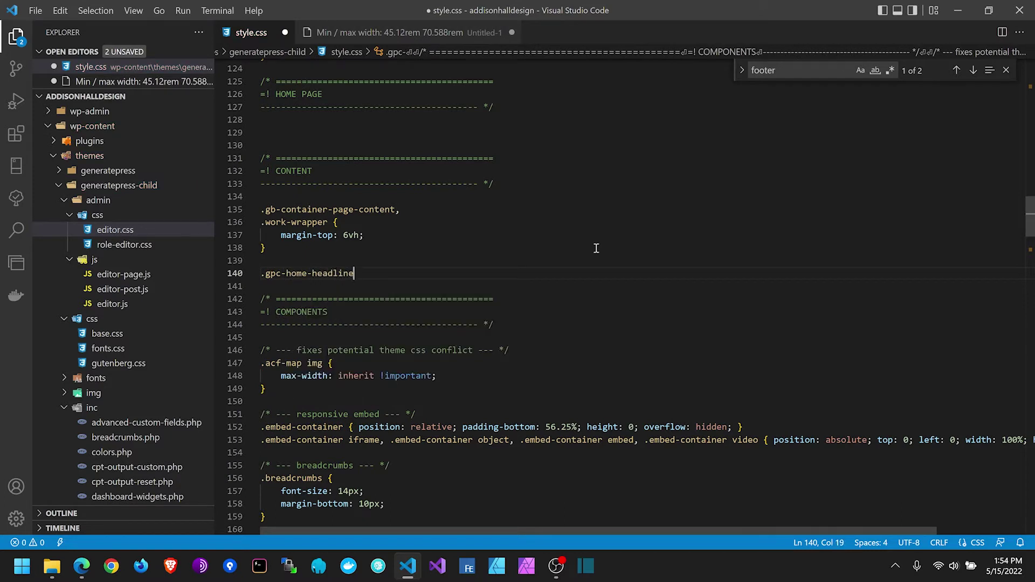
key(Escape)
text({)
key(Return)
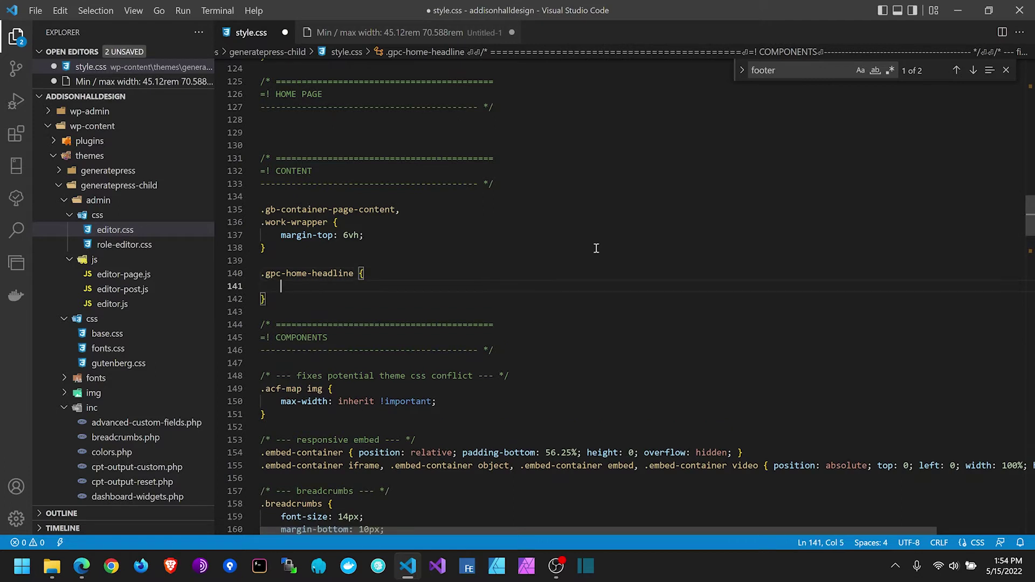
text(font-size: clamp(6.9rem, -1.0711rem + 16.6282vw, 11.4rem);)
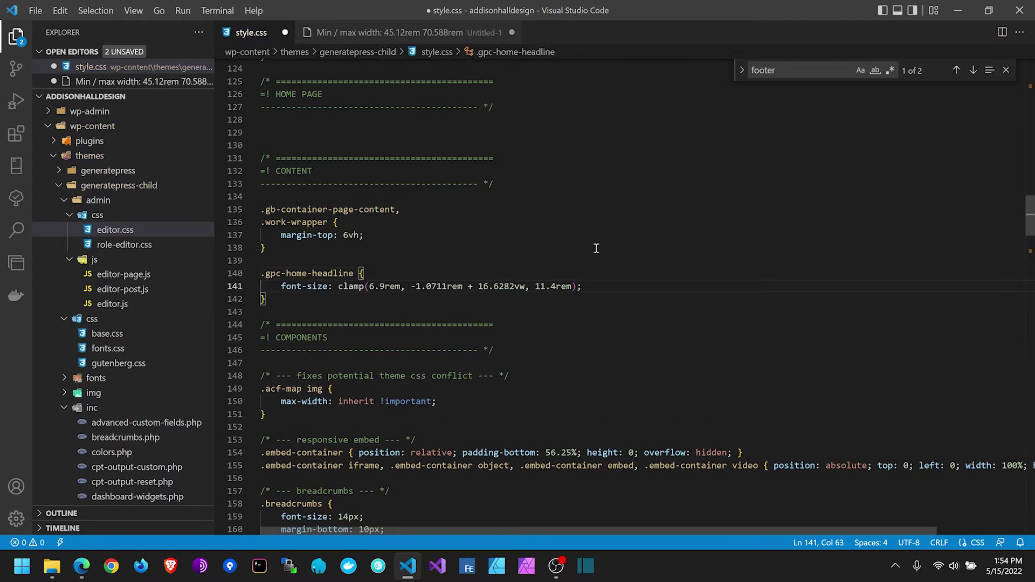
key(ctrl+s)
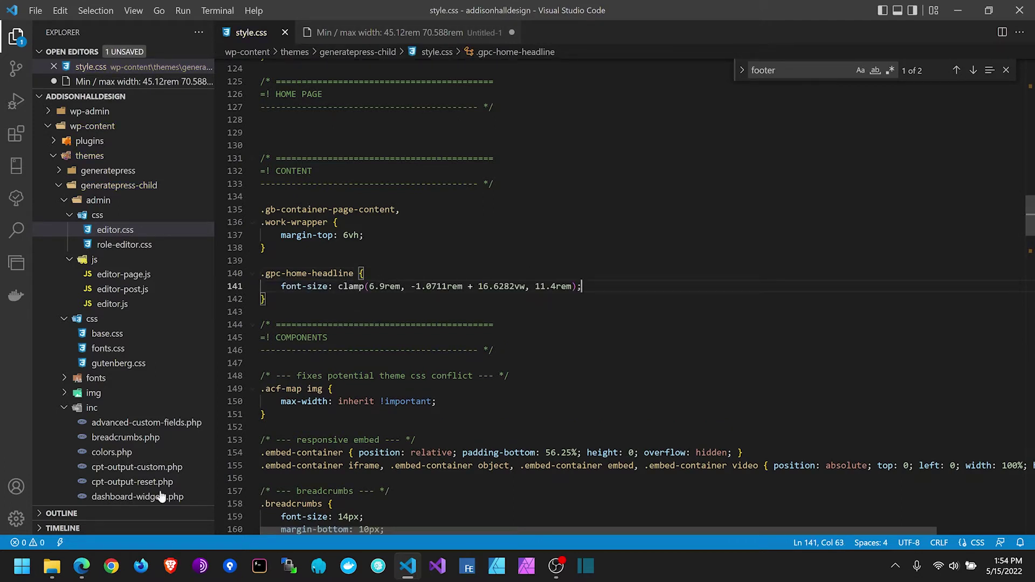
mouse_move(85, 566)
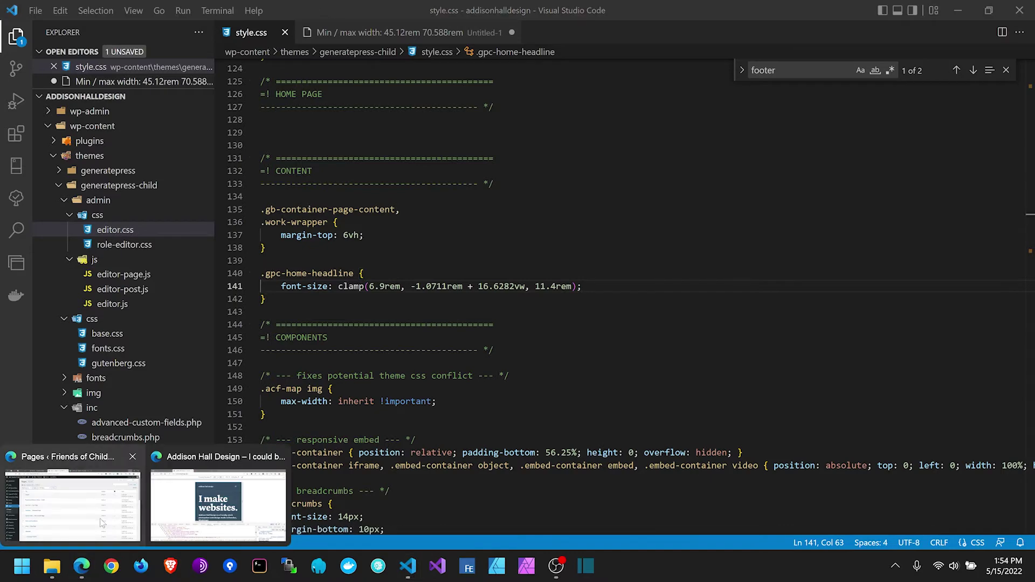
click(73, 504)
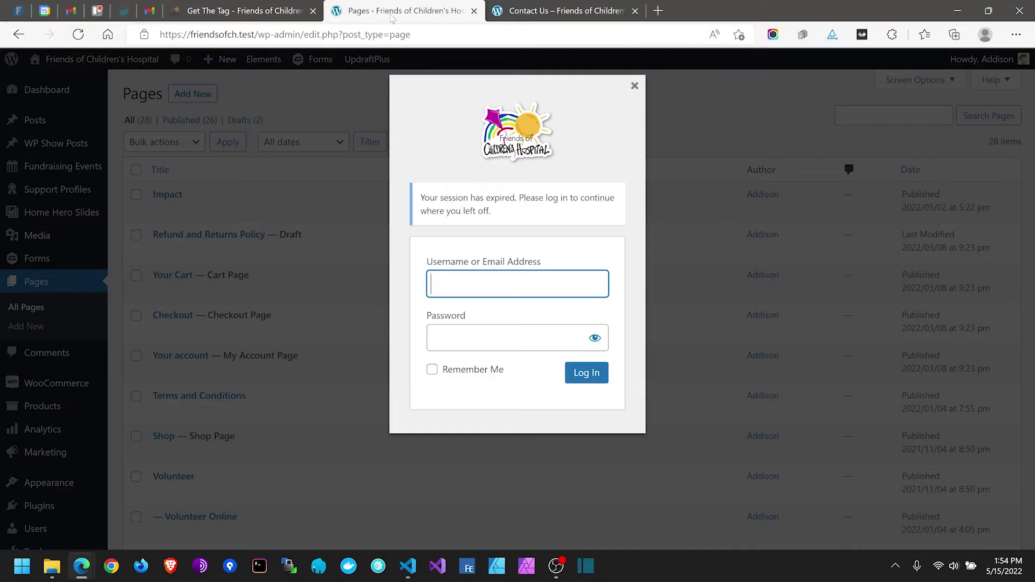
click(965, 11)
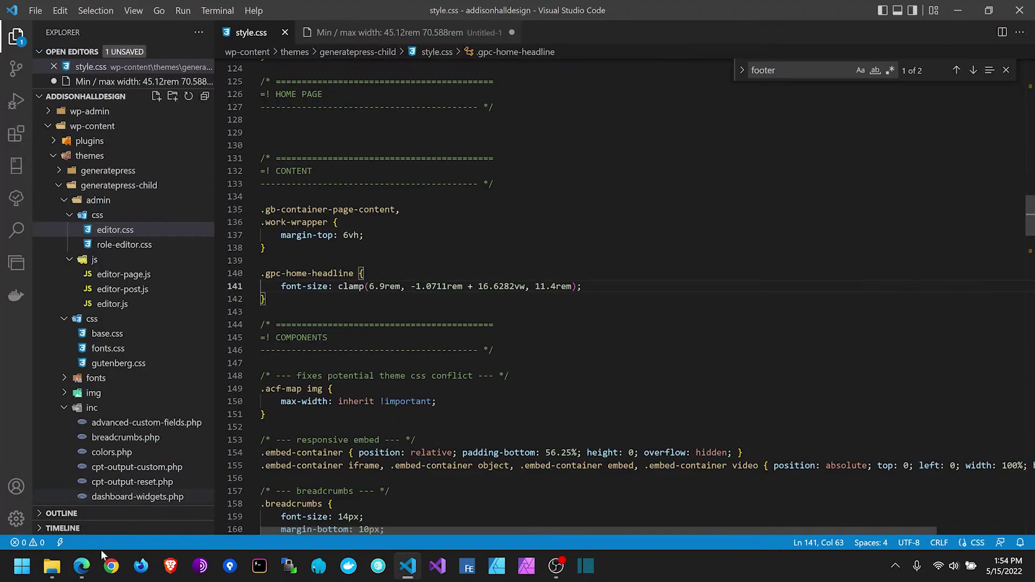
Step: Switch to the browser window with the design site and open the Home front page for editing from its Pages list
mouse_move(87, 565)
click(216, 510)
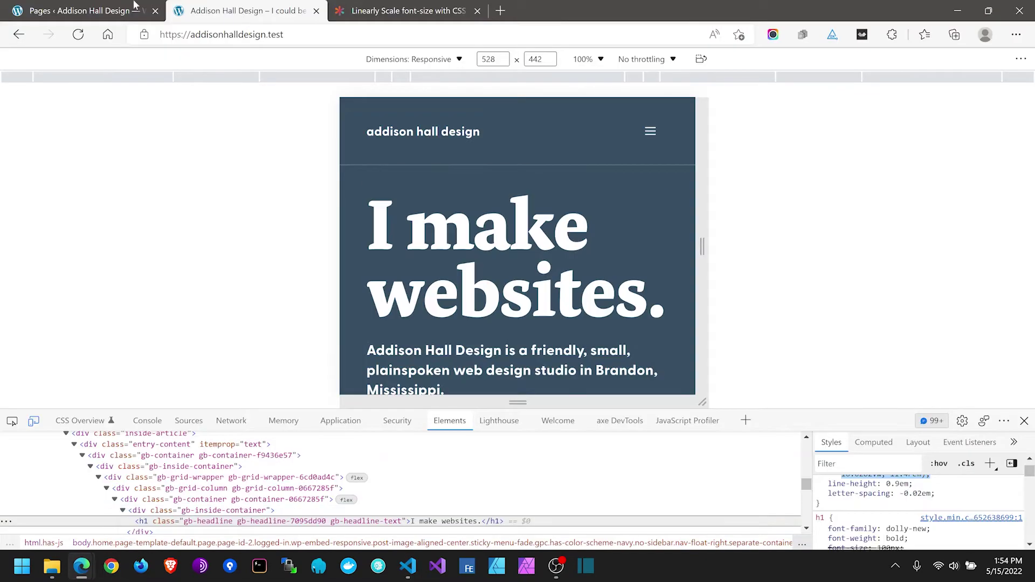
click(116, 6)
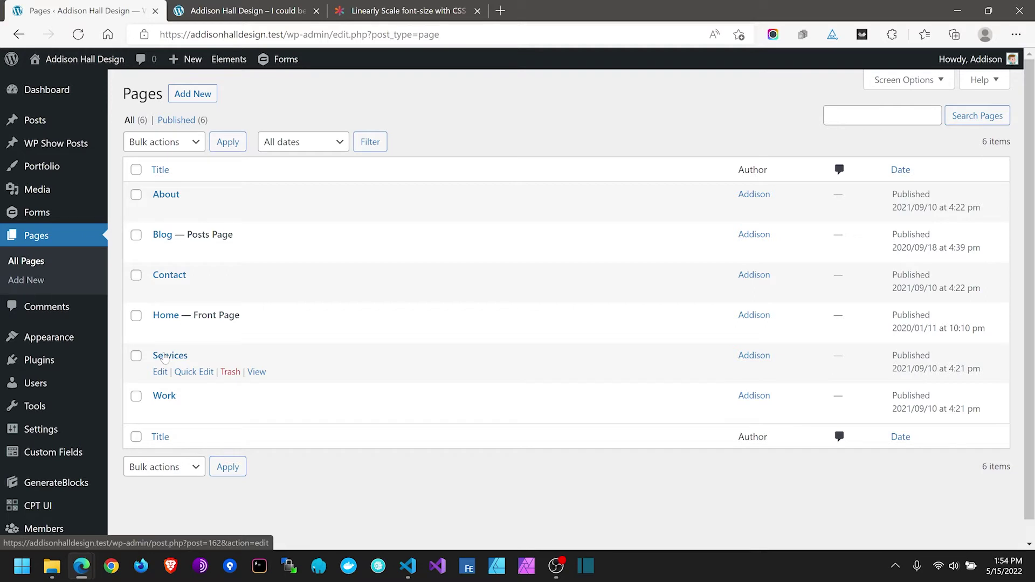
click(165, 315)
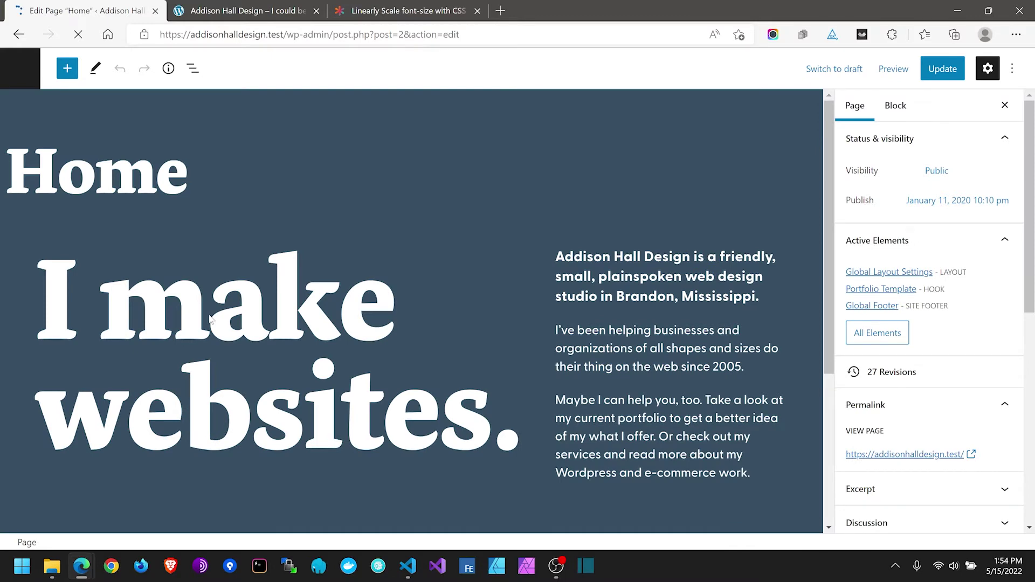
Step: Select the "I make websites." headline block and open its Additional CSS class(es) setting for editing
click(181, 316)
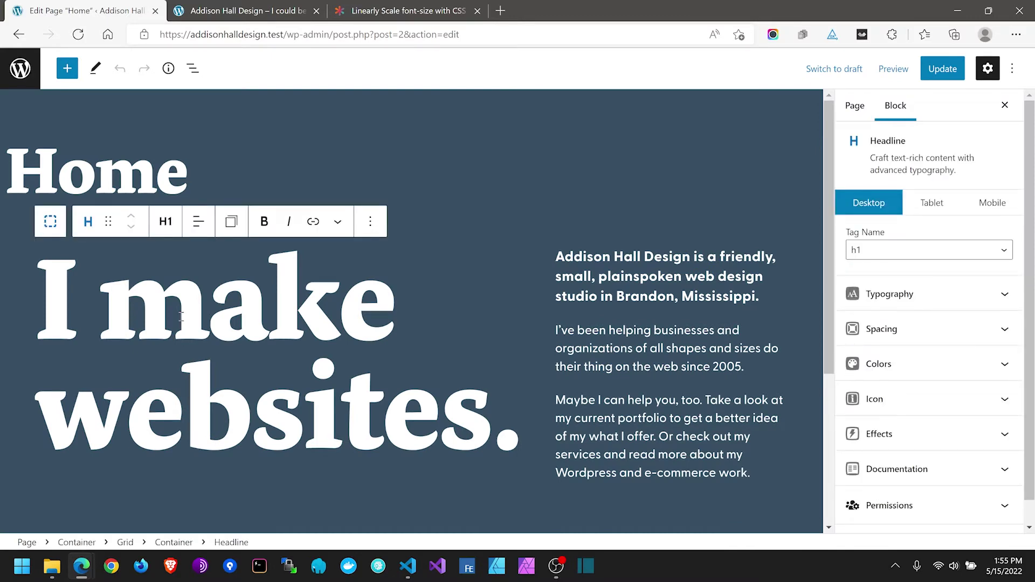
click(938, 528)
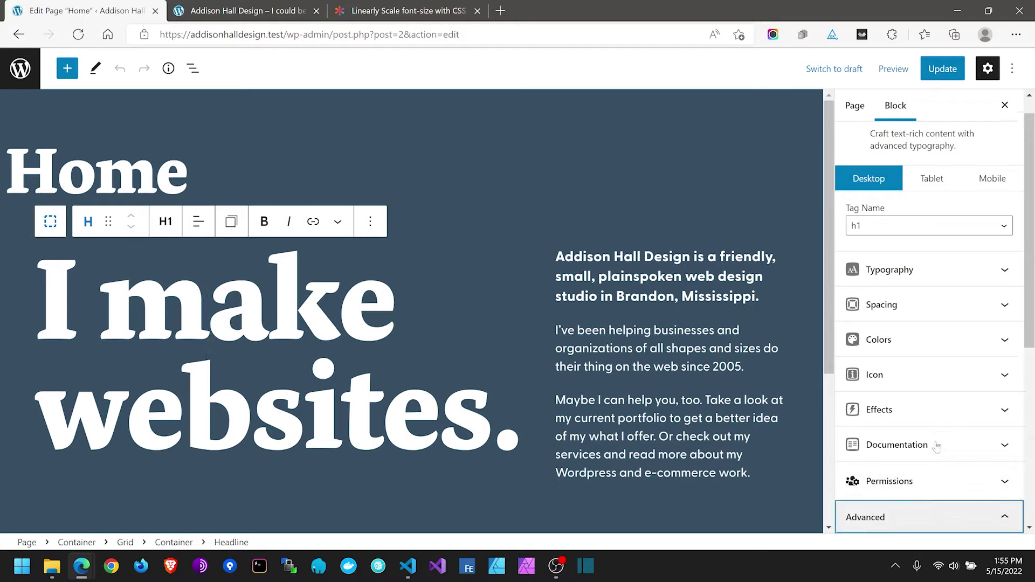
scroll(937, 447, down, 6)
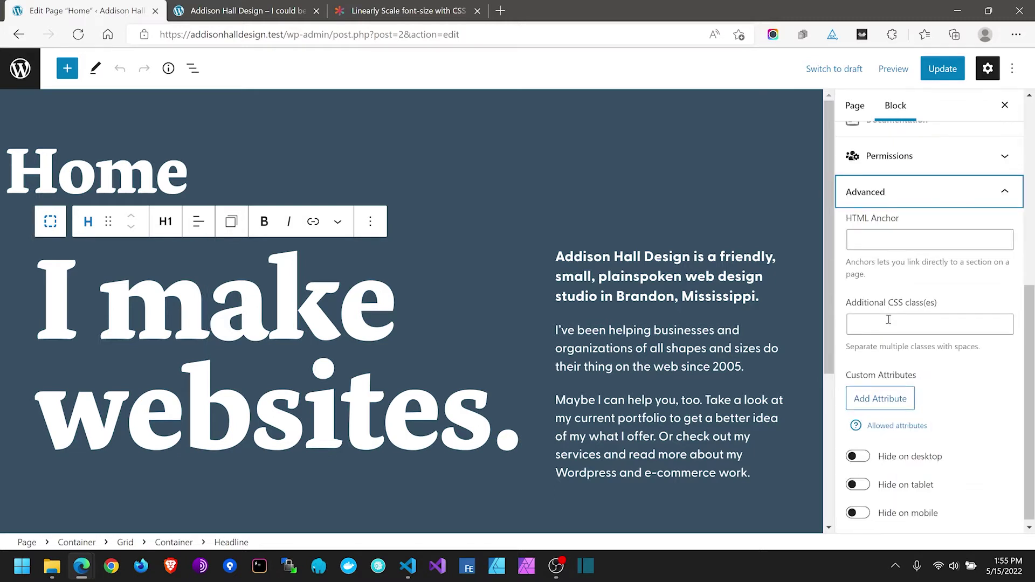
click(889, 320)
text(gpc_hom)
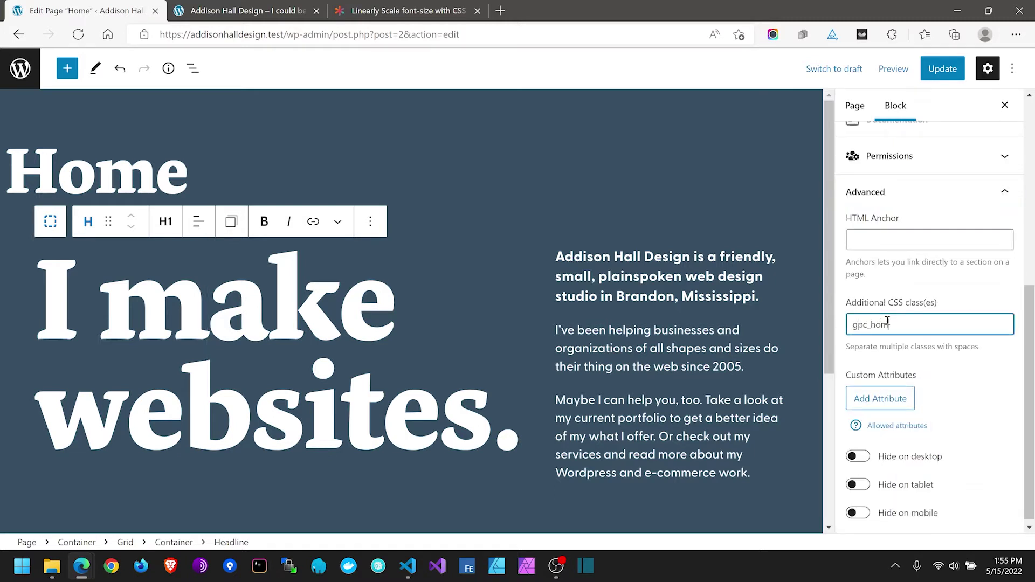
text(e)
key(BackSpace)
key(BackSpace)
key(BackSpace)
key(BackSpace)
key(BackSpace)
key(BackSpace)
text(c)
key(BackSpace)
key(BackSpace)
key(BackSpace)
Step: Set the headline's additional CSS class to ahd-headline-home, copy the class name, and update the Home page
text(ahd-home-headline)
key(BackSpace)
key(BackSpace)
key(BackSpace)
key(BackSpace)
key(BackSpace)
key(BackSpace)
key(BackSpace)
key(BackSpace)
key(BackSpace)
key(BackSpace)
key(BackSpace)
key(BackSpace)
text(headline-home)
key(ctrl+a)
key(ctrl+c)
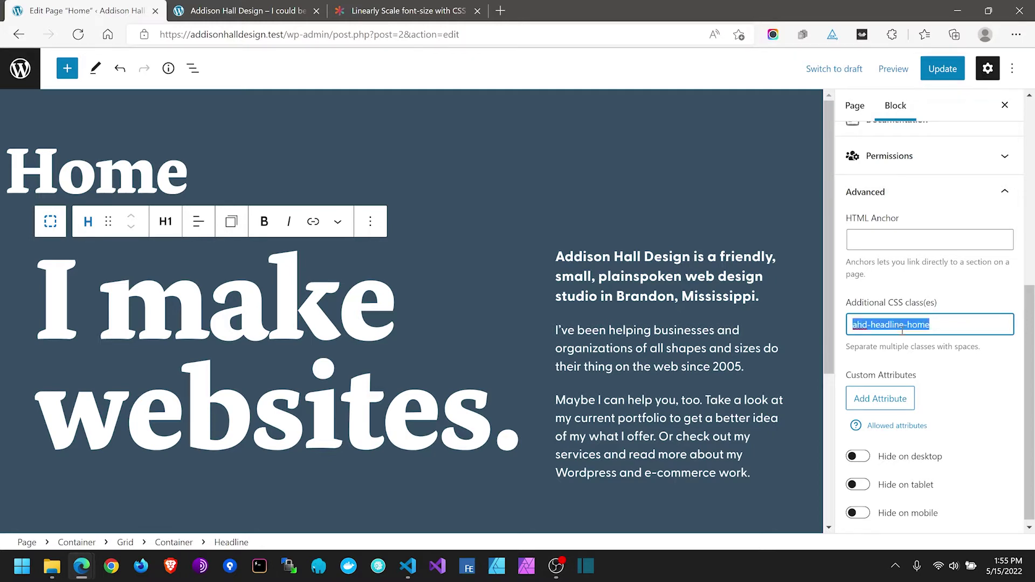
click(942, 69)
Step: In Visual Studio Code, replace the gpc-home-headline selector name with the copied ahd-headline-home and save style.css
key(alt+Tab)
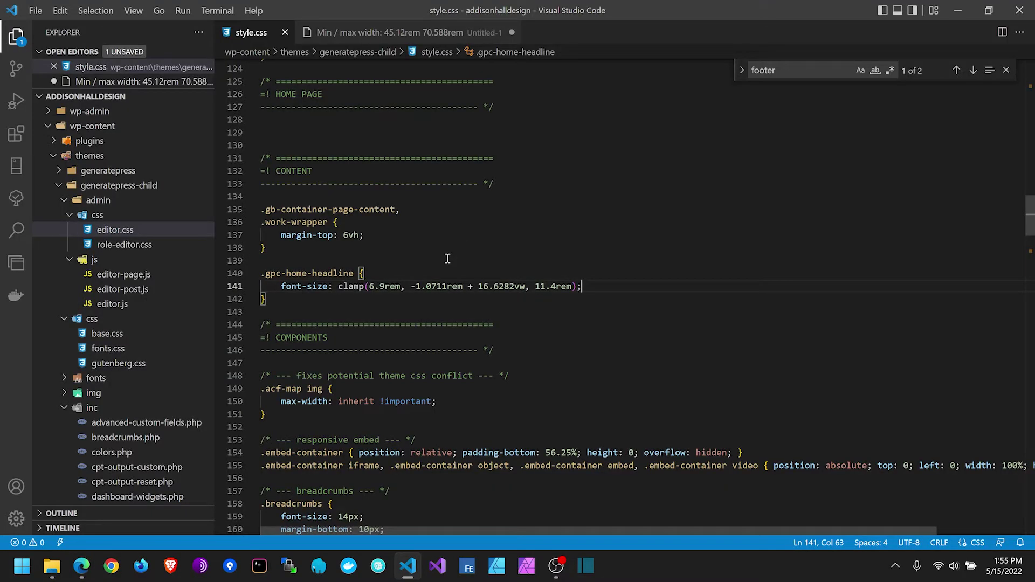
drag(354, 273, 264, 274)
key(ctrl+v)
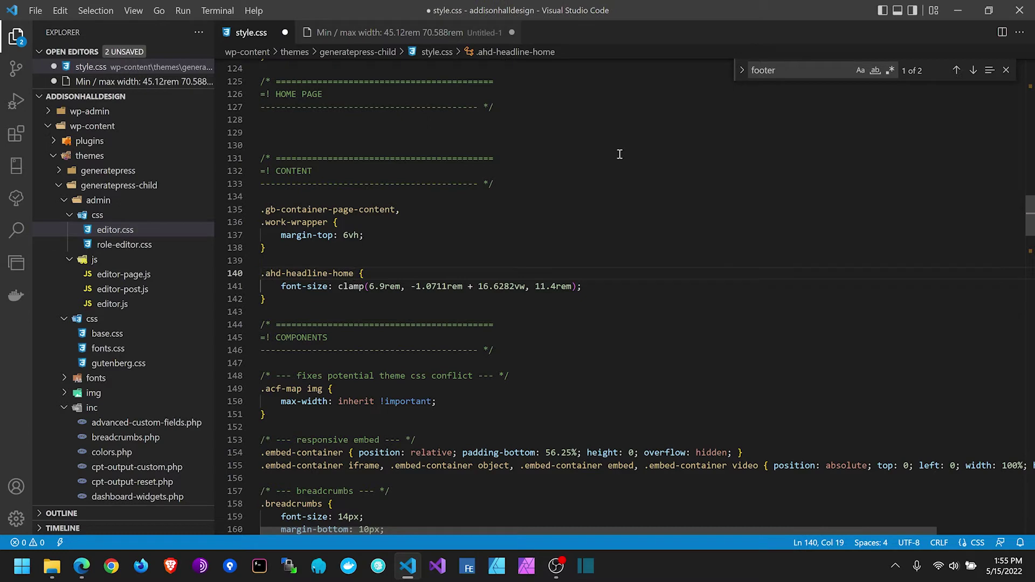
key(ctrl+s)
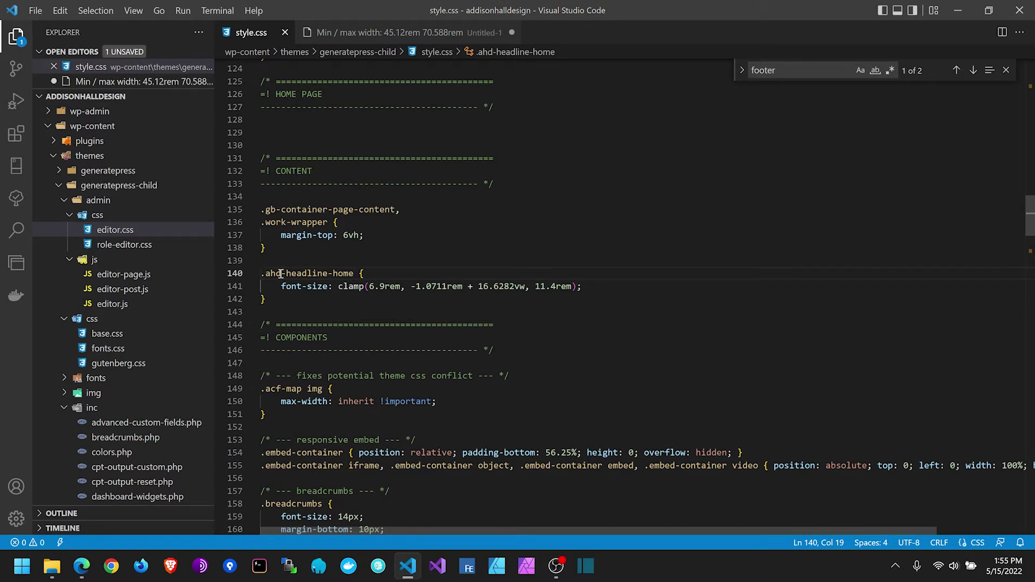
Step: Return to the browser and reload the homepage at the 528 px viewport to check the heading size
key(alt+Tab)
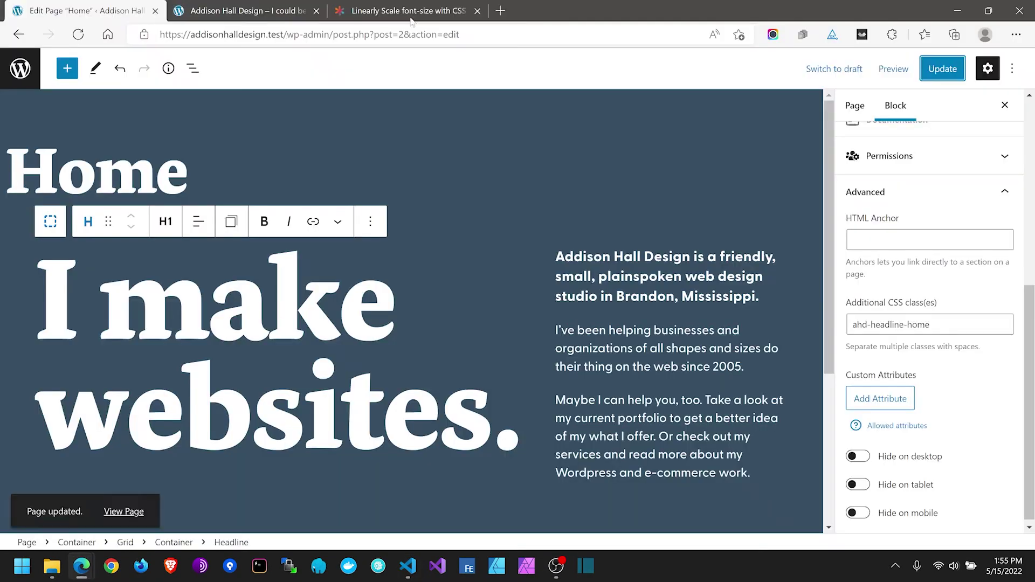
click(264, 6)
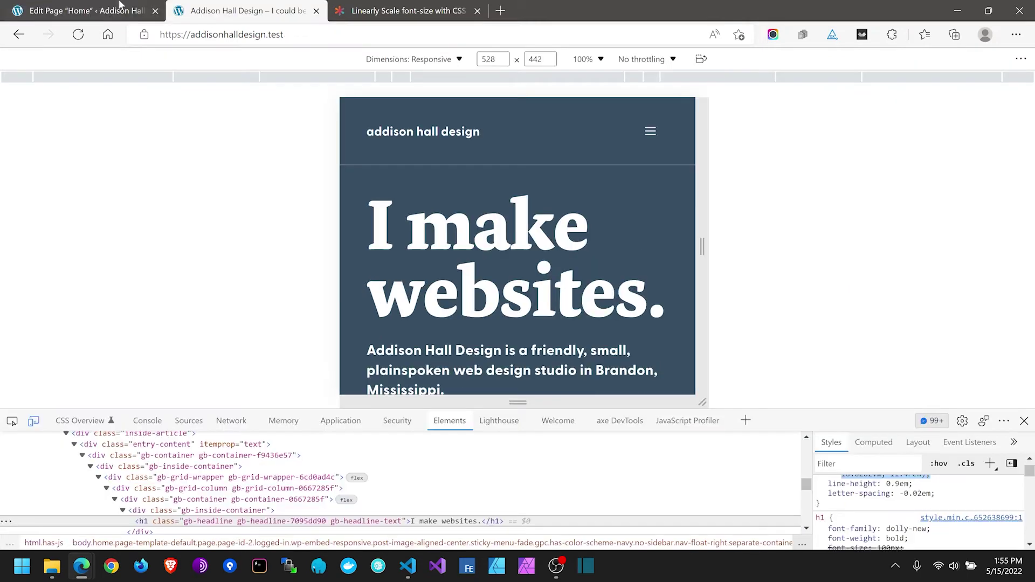
click(78, 35)
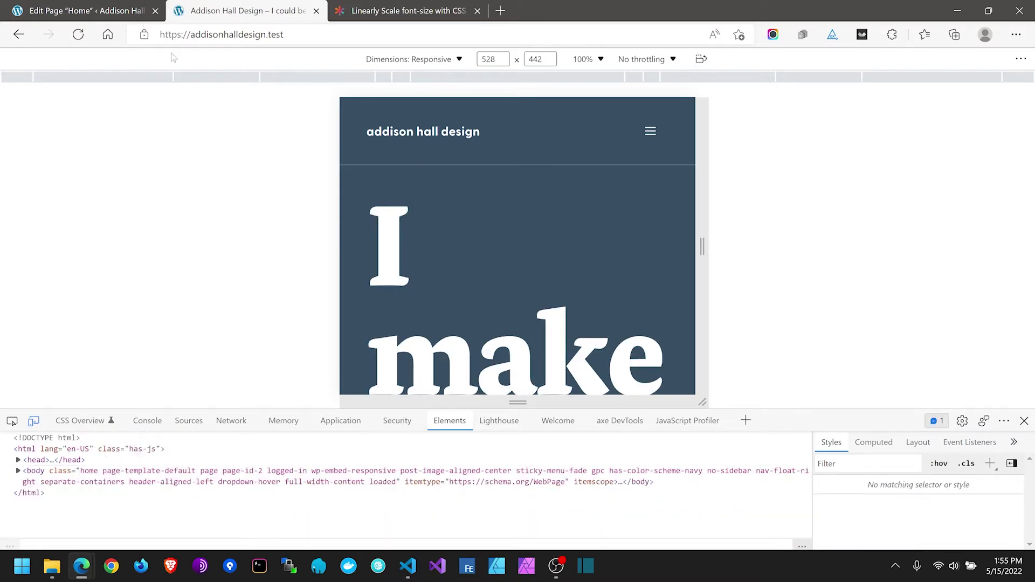
click(79, 34)
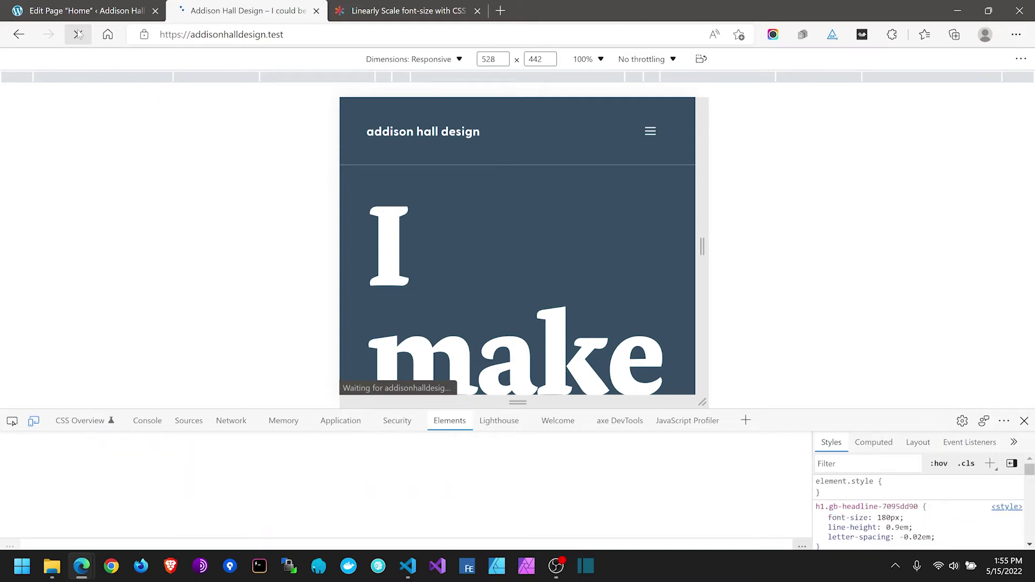
Step: Check the headline's ahd-headline-home class in the Home page editor and update the page again
click(85, 16)
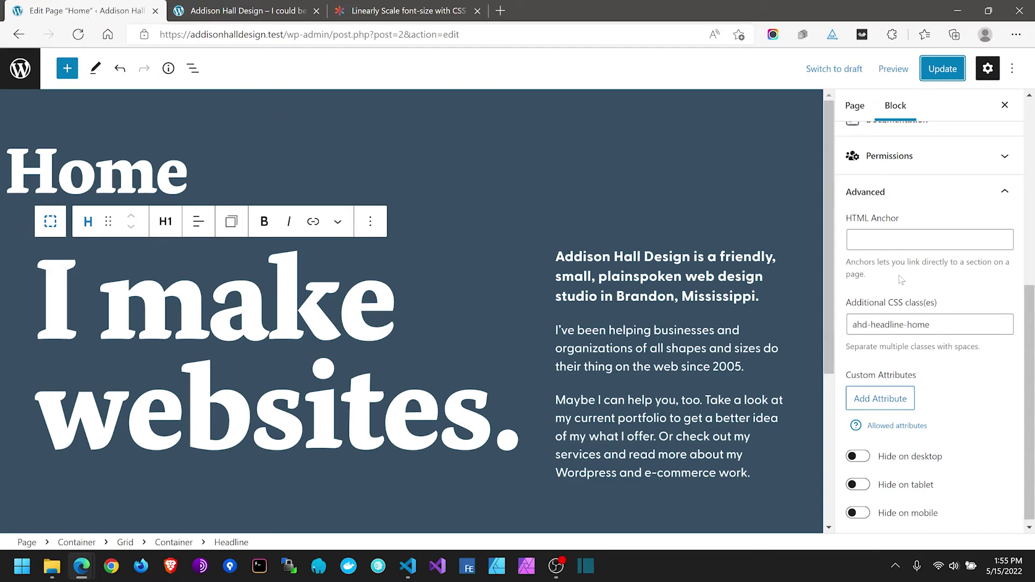
drag(941, 324, 822, 324)
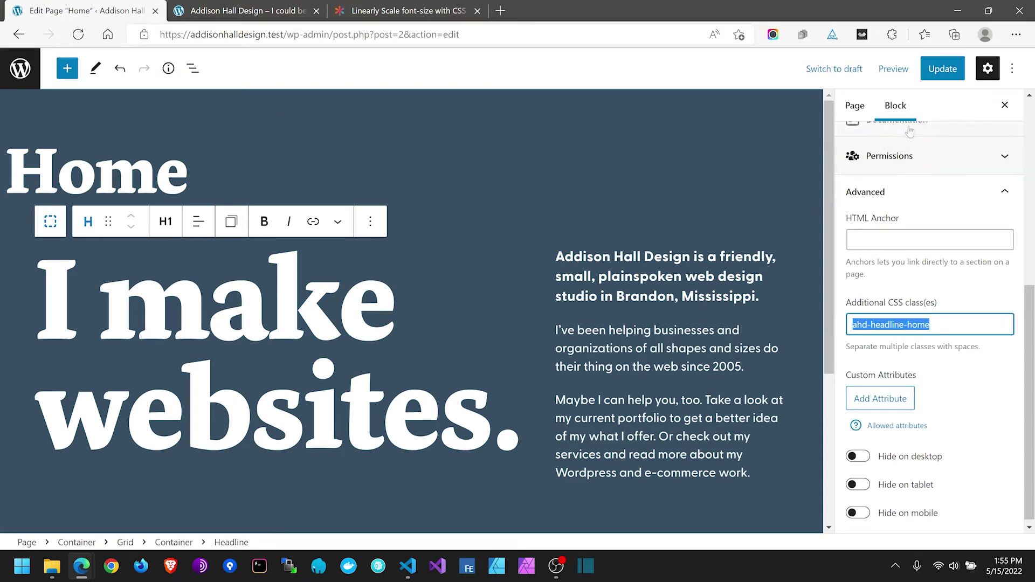
click(936, 66)
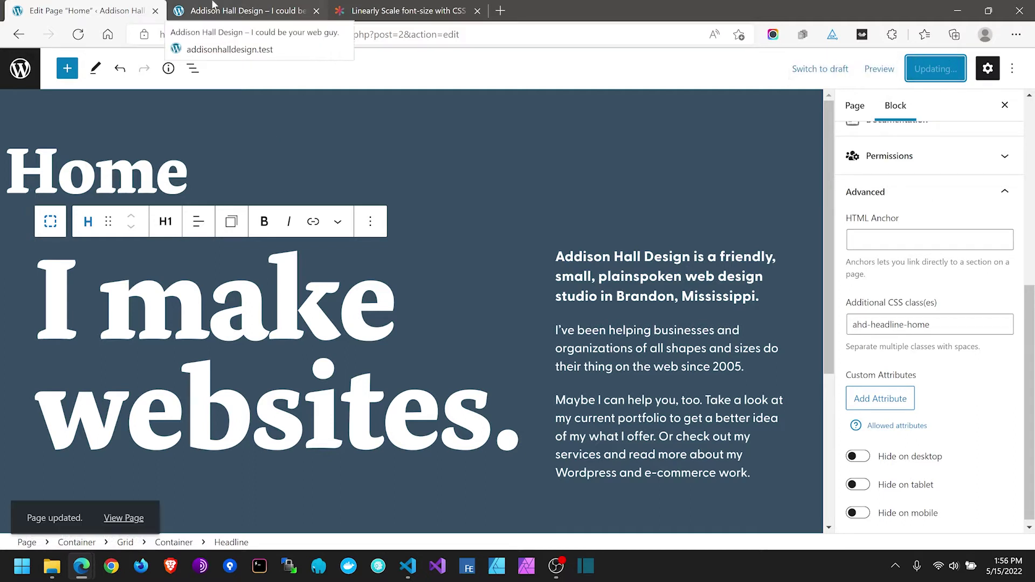
Step: Return to the homepage preview and examine the headline's classes and applied font-size rules in the developer tools
click(213, 7)
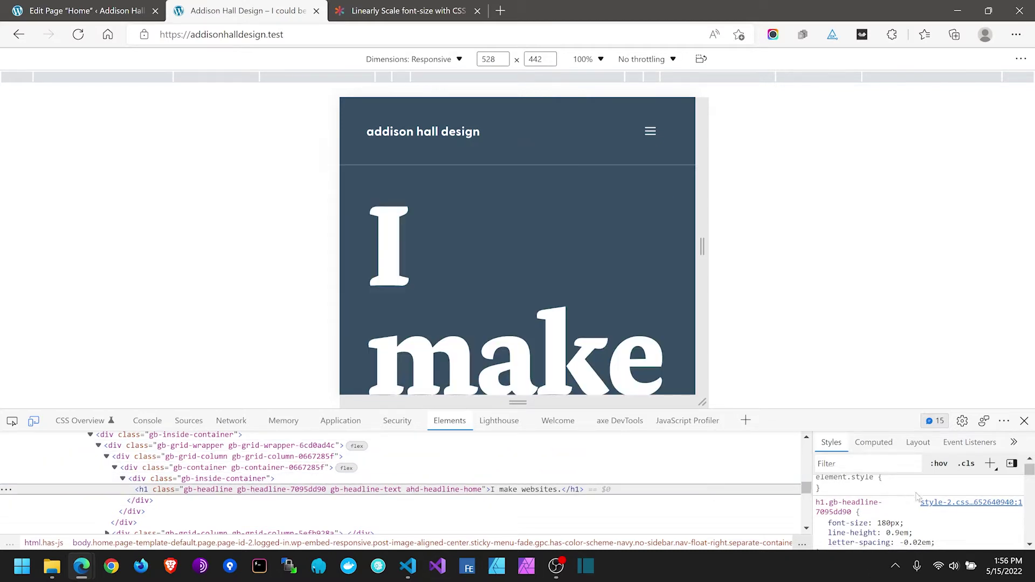
scroll(863, 502, down, 1)
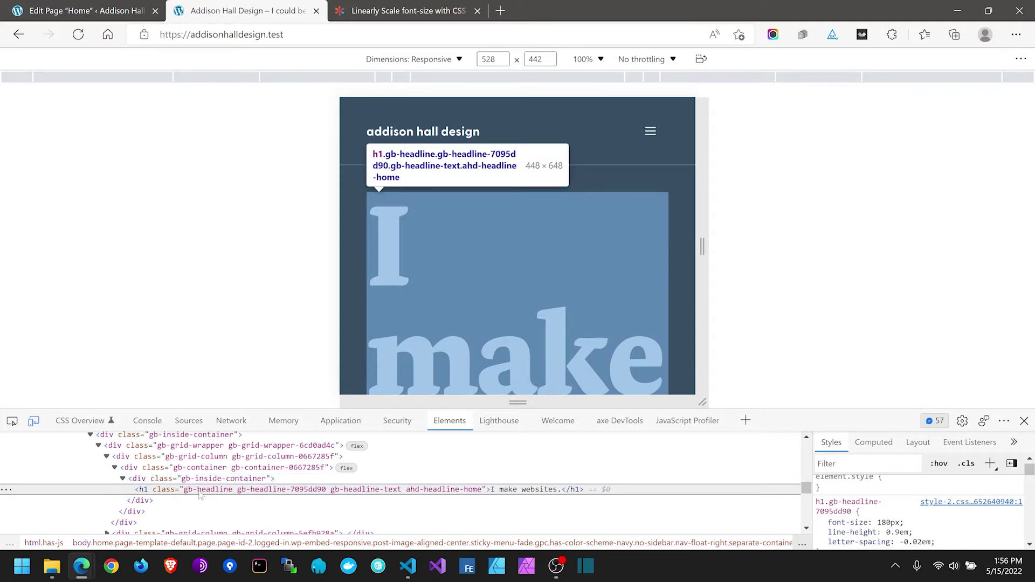
Step: In Visual Studio Code, prefix the .ahd-headline-home selector with .gb-headline and save style.css
key(alt+Tab)
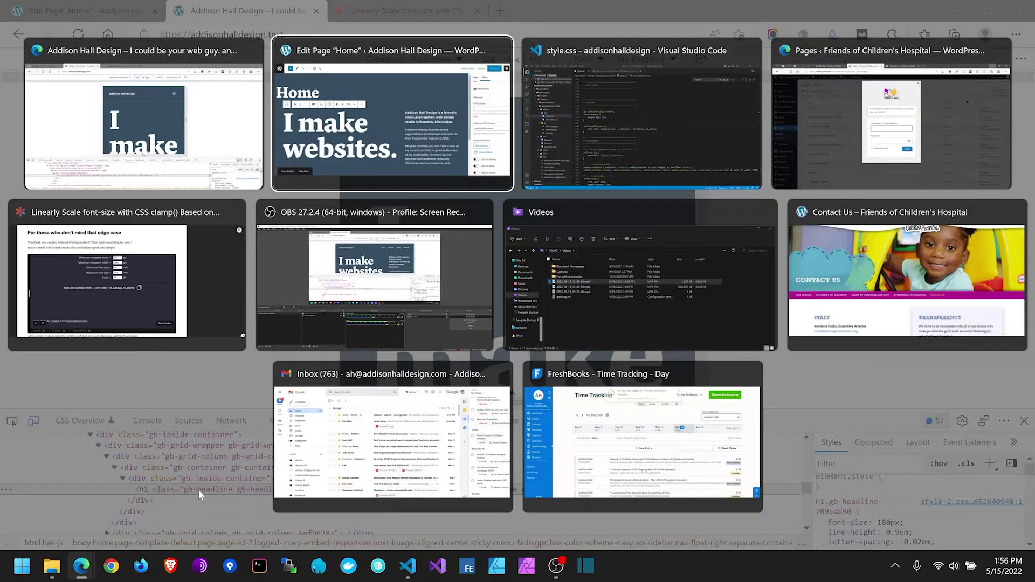
key(alt+Tab)
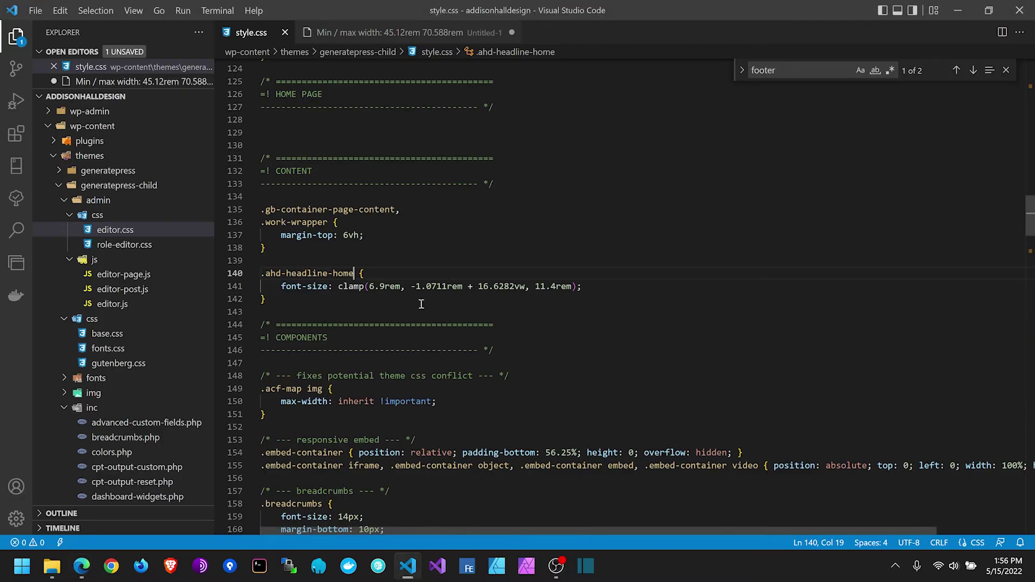
key(Left)
key(Left)
key(Left)
key(Left)
key(Left)
key(Left)
key(Left)
key(Left)
key(Left)
key(Left)
key(Left)
key(Left)
key(Left)
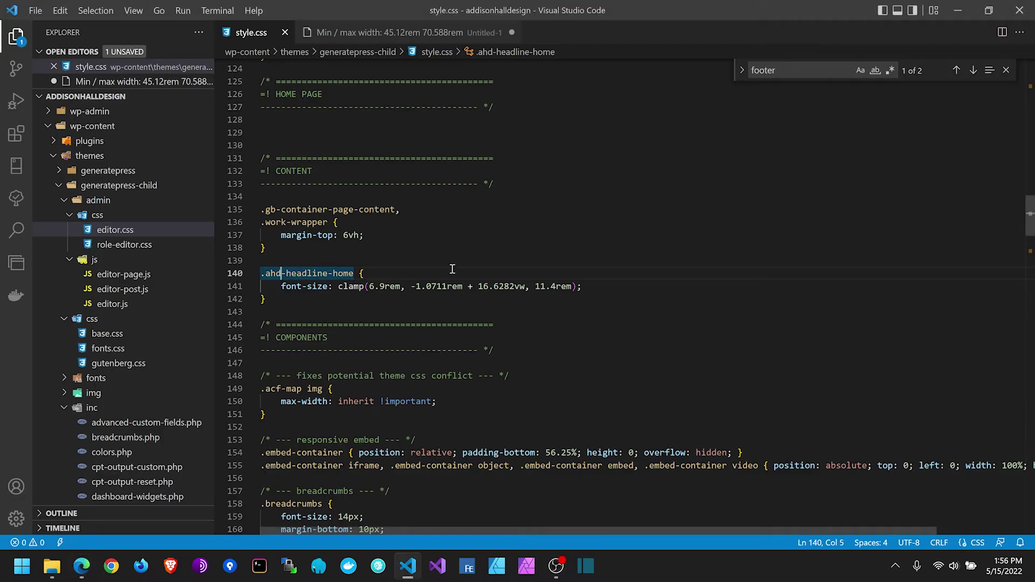
key(alt+Tab)
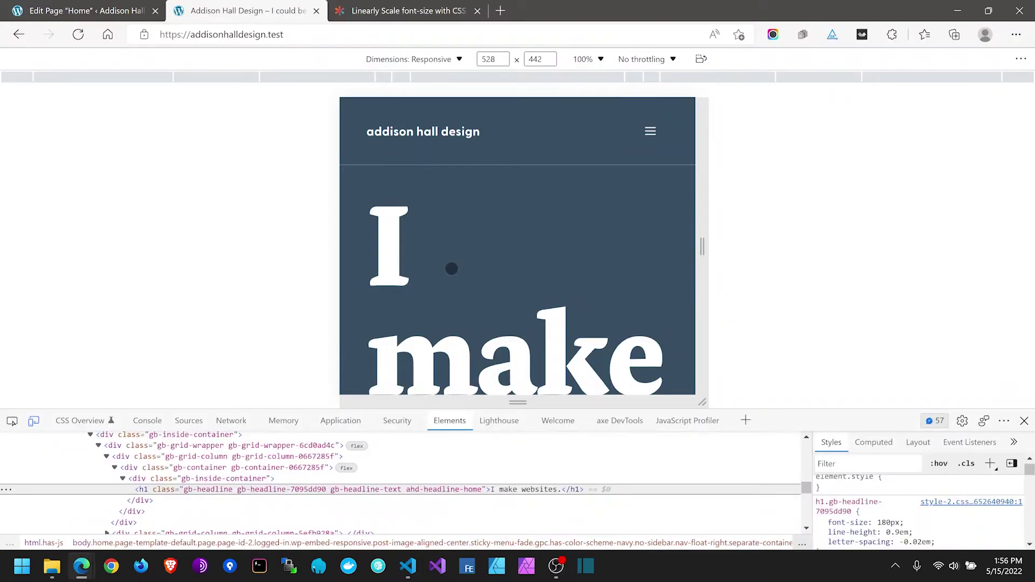
key(alt+Tab)
key(Up)
key(Down)
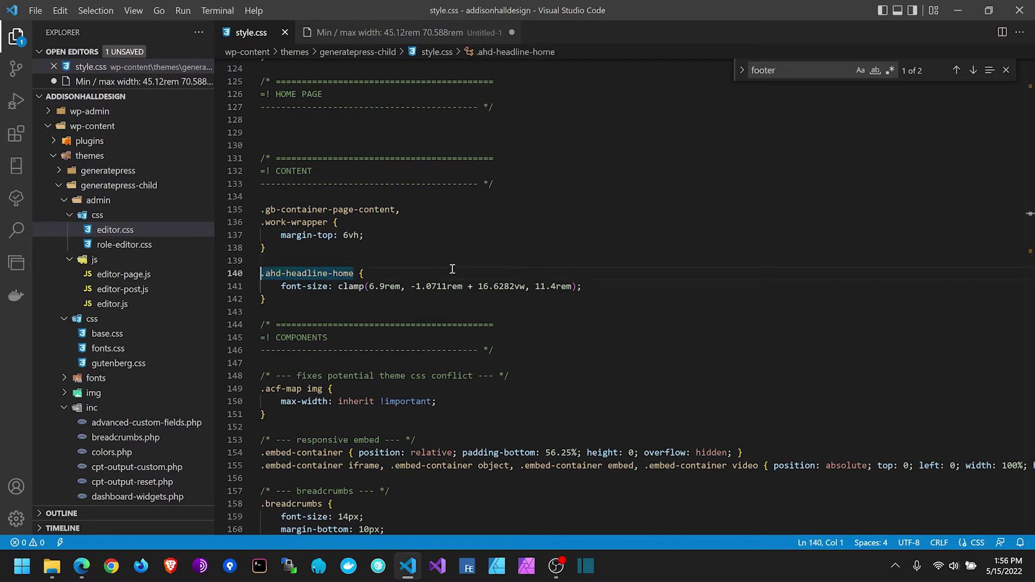
text(.gb-headline)
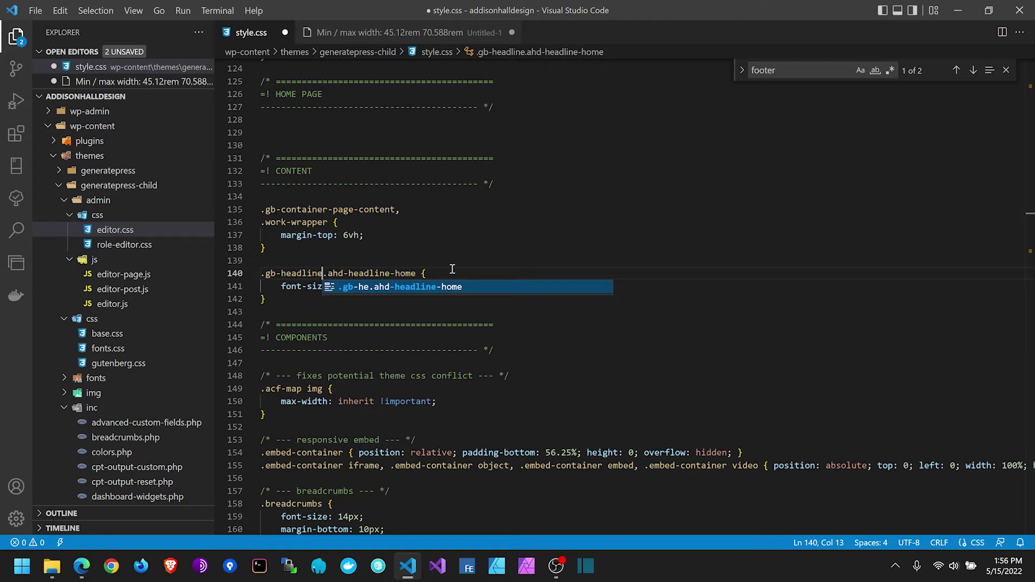
key(ctrl+s)
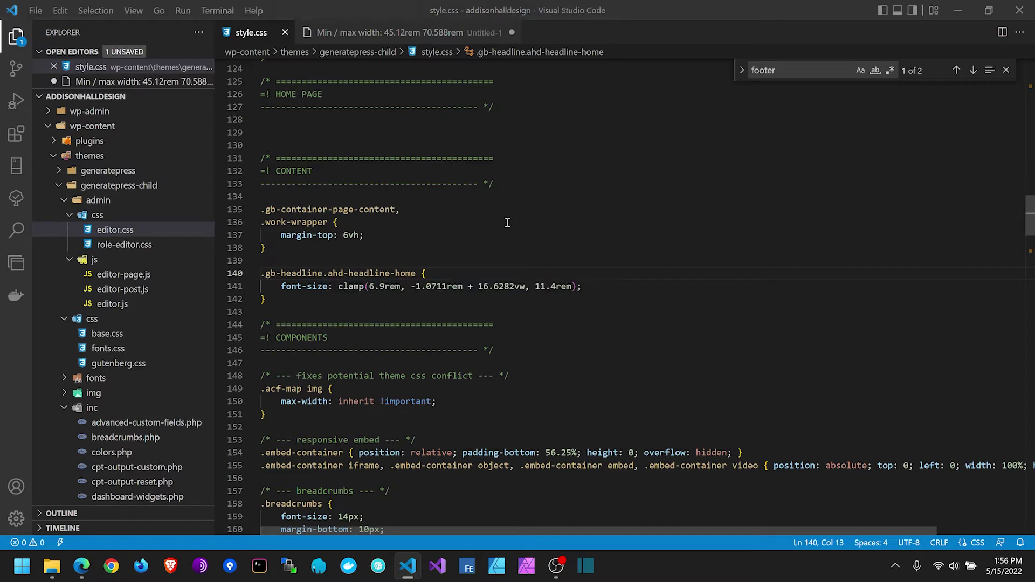
Step: Return to the browser, reload the homepage and widen the responsive viewport to about 1294 px to check the heading's scaling
key(alt+Tab)
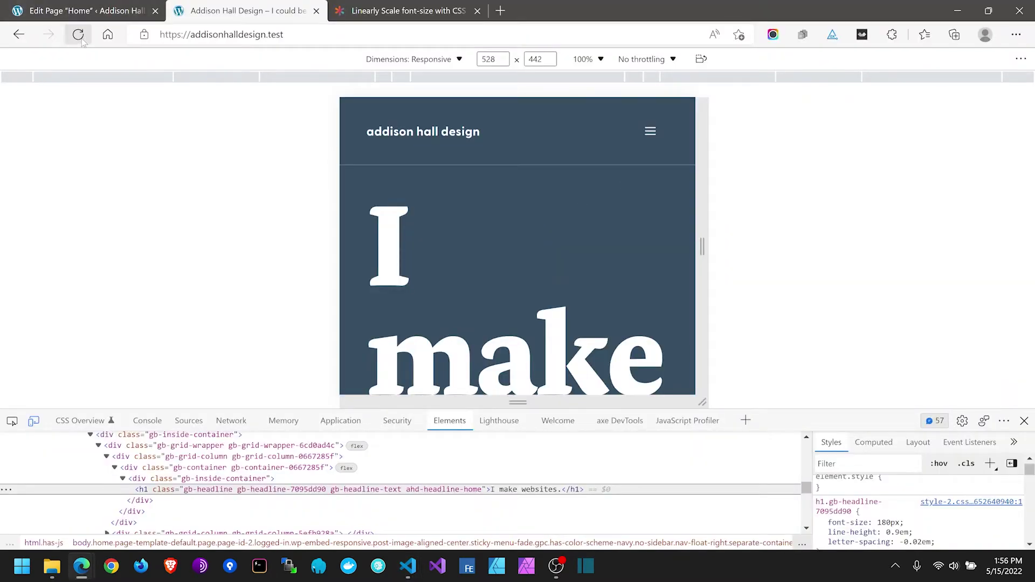
right_click(78, 34)
click(102, 101)
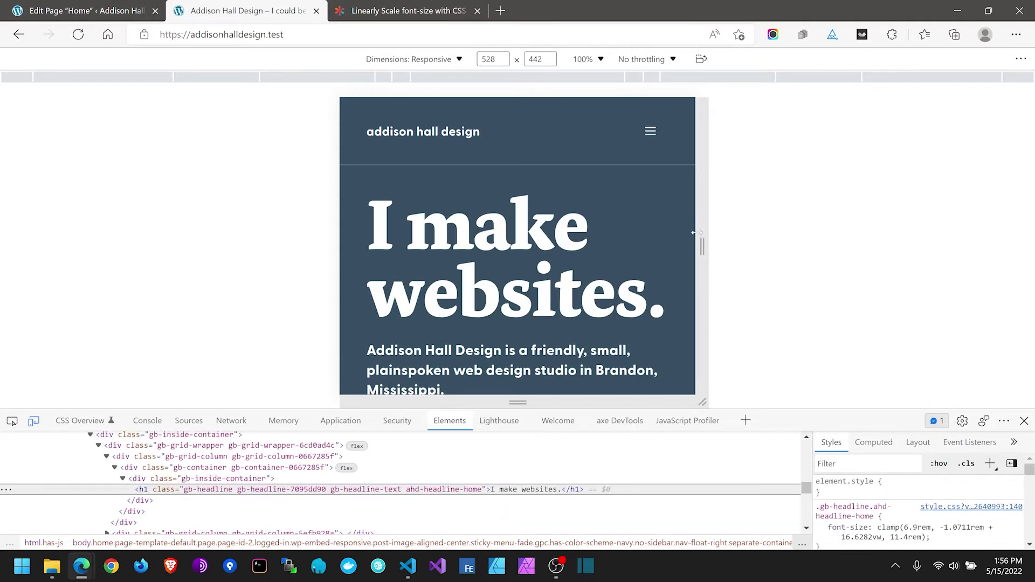
drag(705, 233, 960, 221)
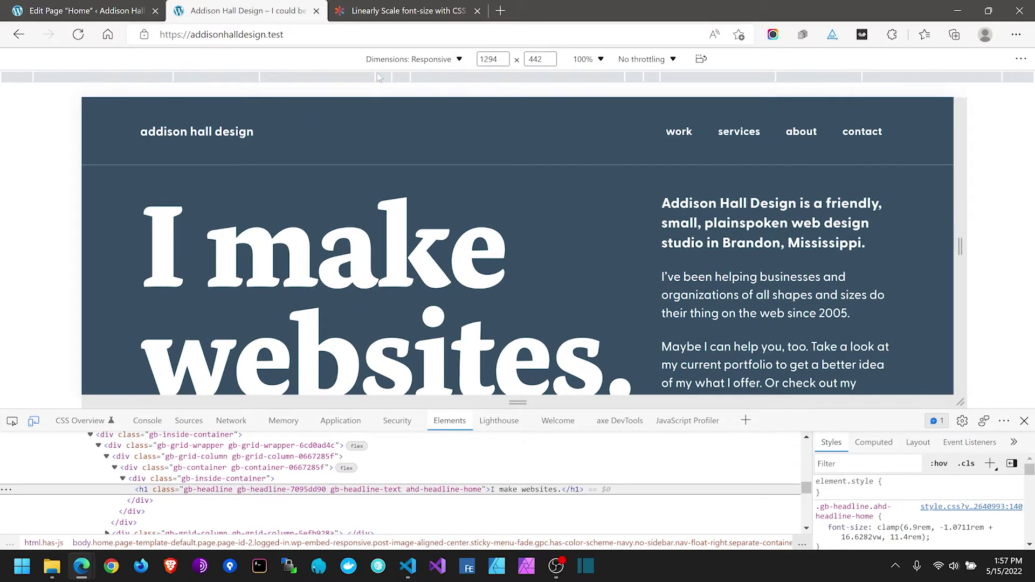
click(957, 10)
click(286, 260)
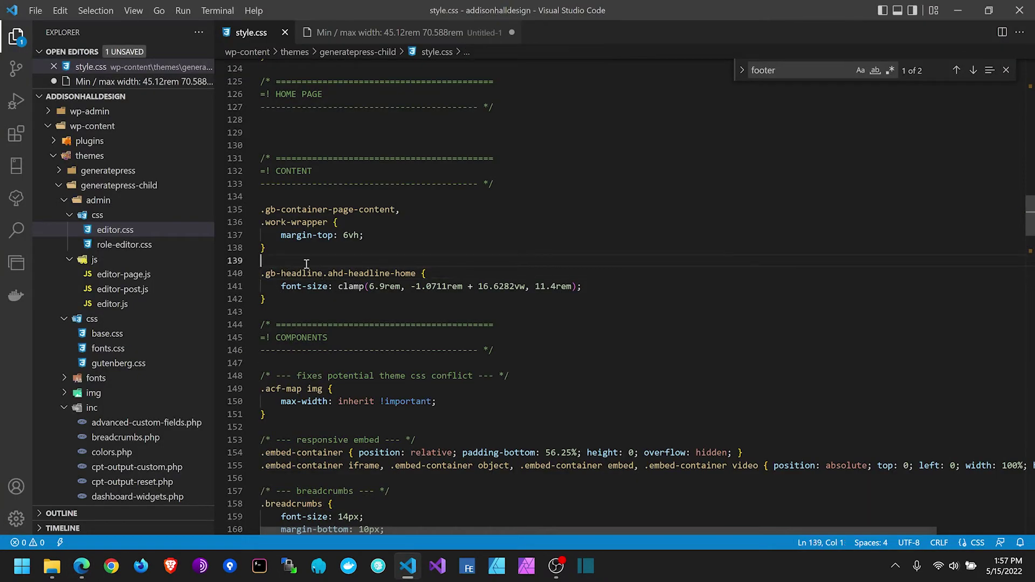
key(Return)
text(@me)
text(dia (min)
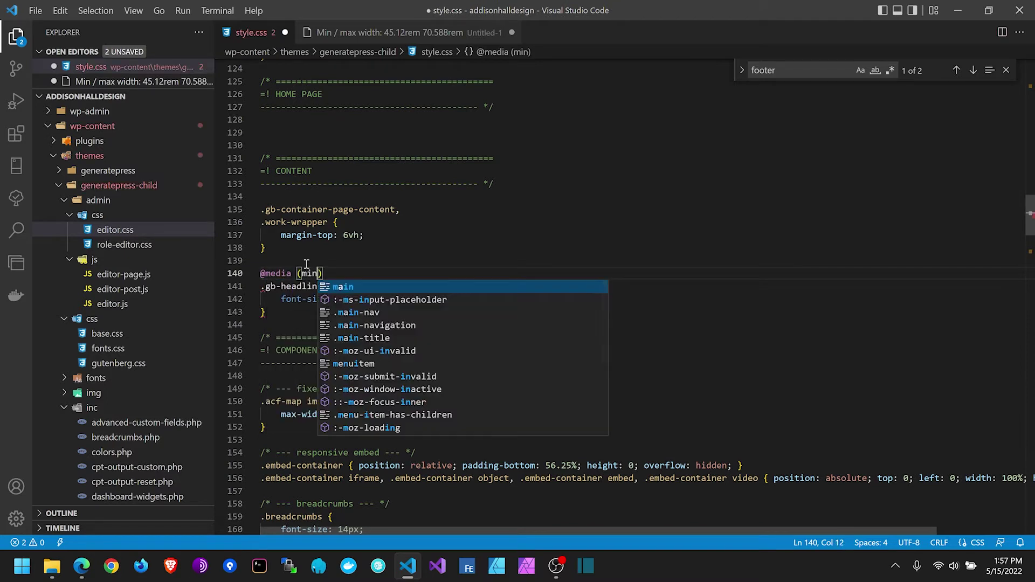
text(-width: )
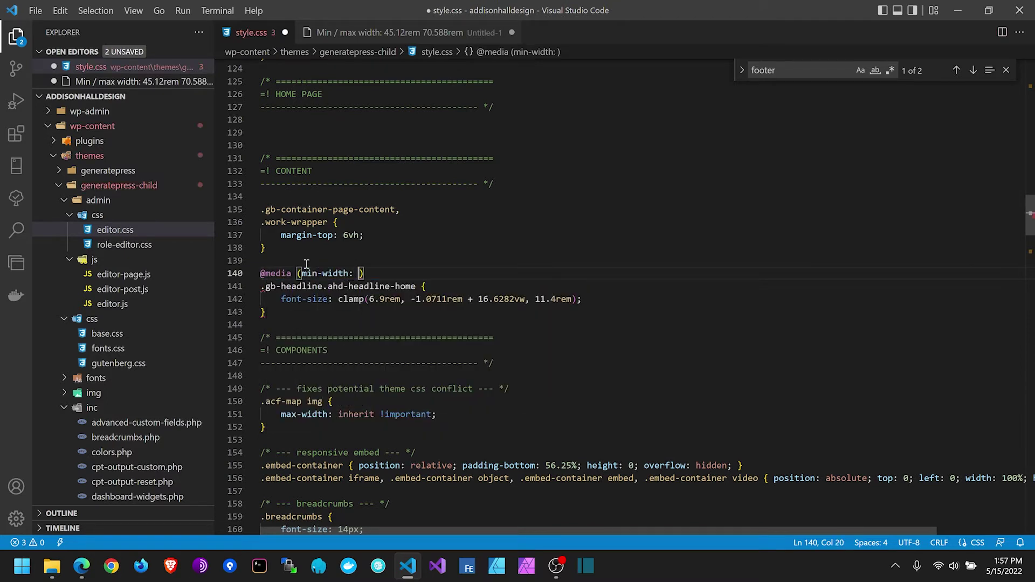
text(767px) {)
key(Return)
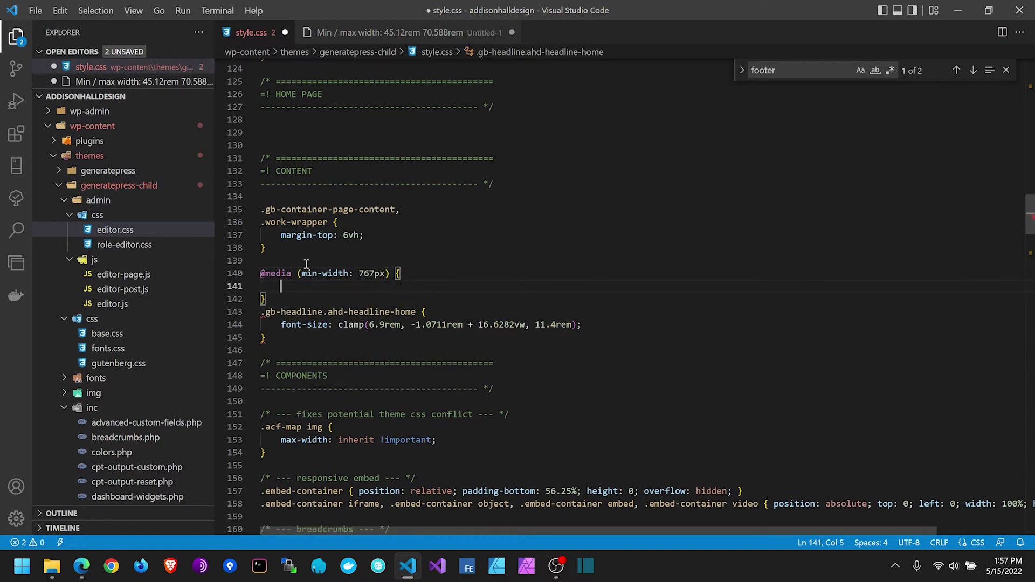
Step: Move the .gb-headline.ahd-headline-home rule inside the 767px media query and delete the empty line above it
key(Down)
key(Down)
key(shift+Down)
key(shift+Down)
key(alt+Up)
key(Up)
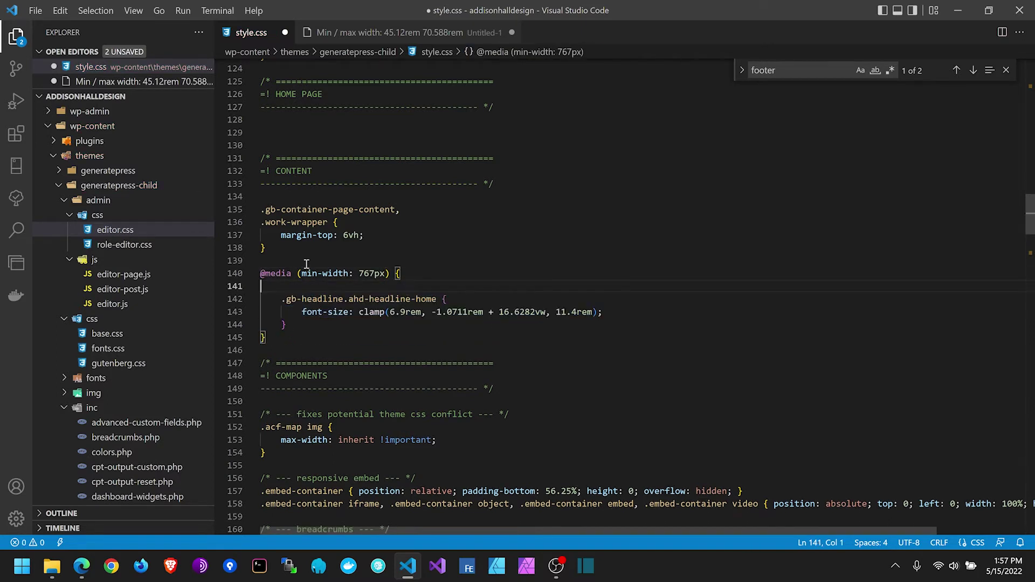
key(Delete)
key(Up)
key(shift+Down)
key(shift+Down)
key(shift+Down)
key(shift+Down)
key(shift+End)
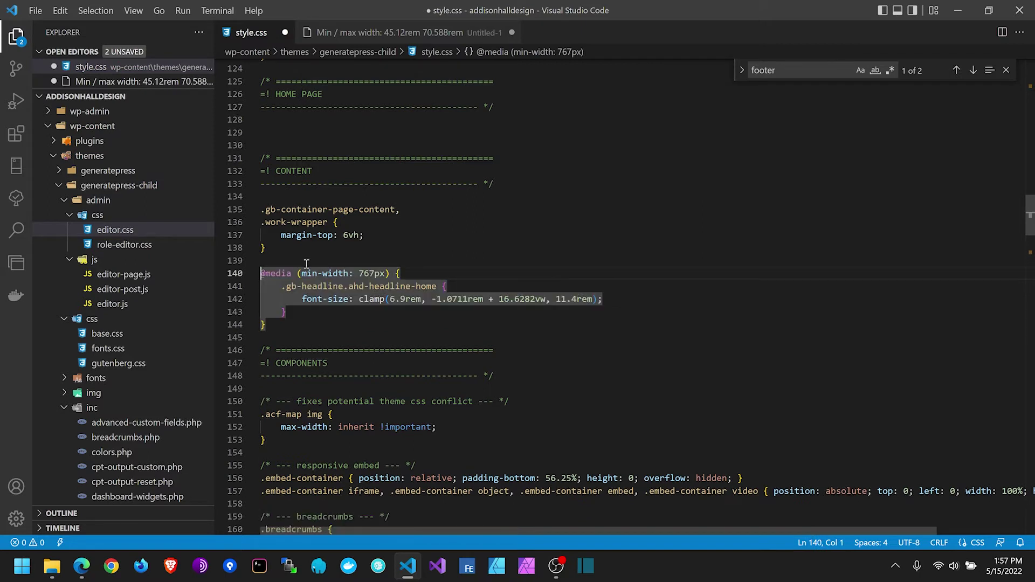
Step: Insert an empty line above the media query and copy the CSS-Tricks link to the "For those who don't mind that edge case" section in the browser
key(Left)
key(Return)
key(Up)
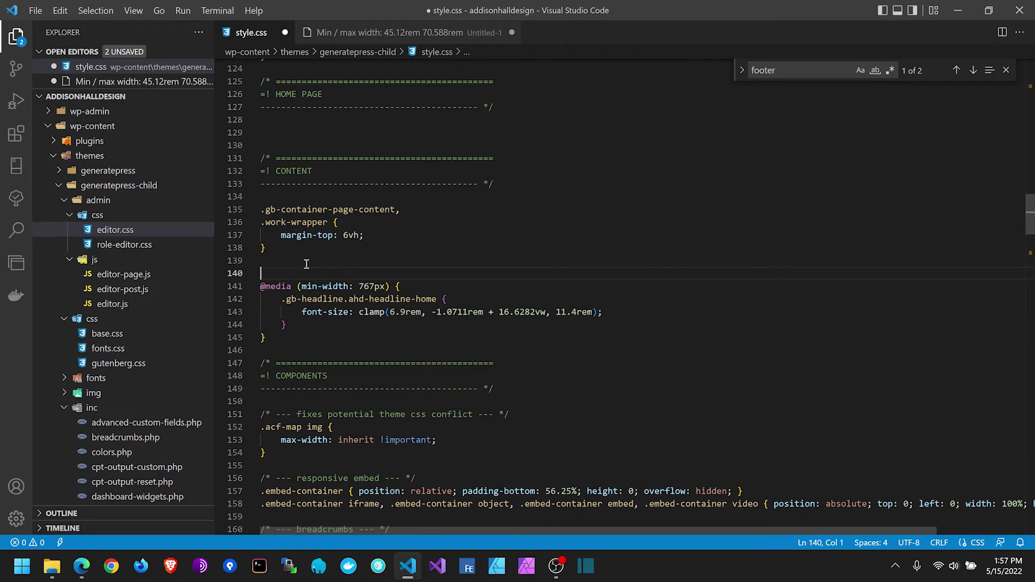
key(alt+Tab)
key(ctrl+Tab)
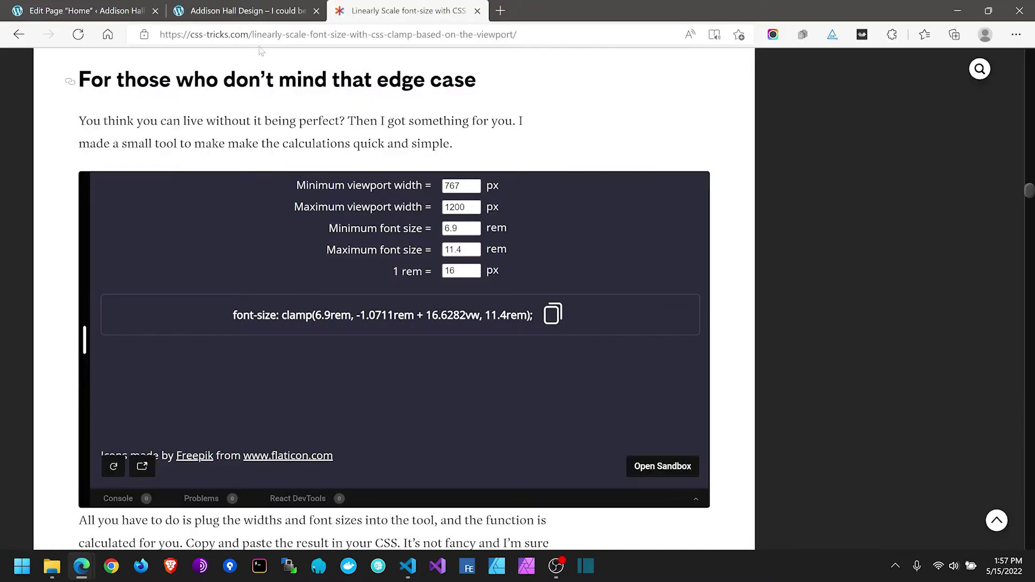
click(70, 82)
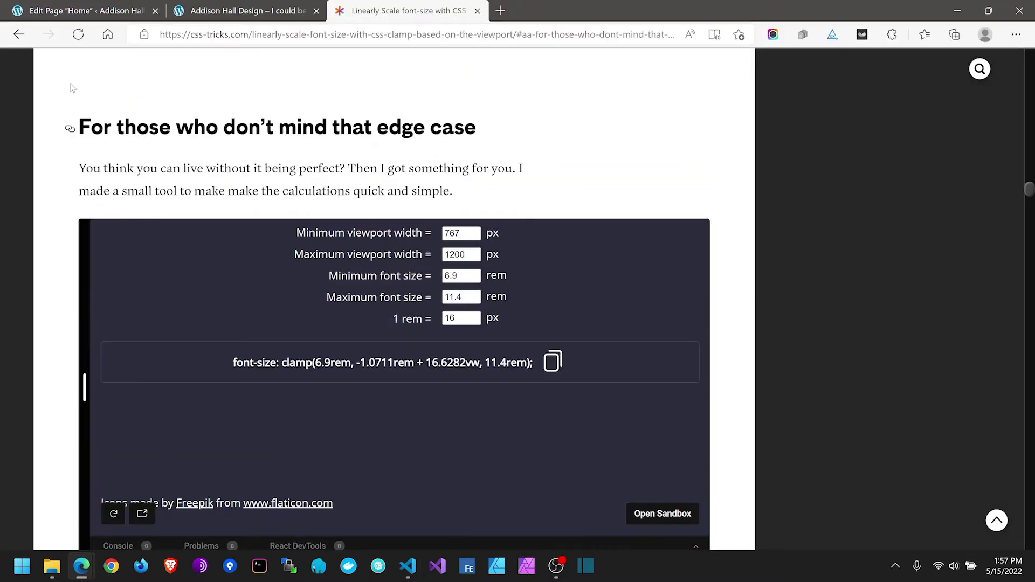
click(287, 34)
key(ctrl+c)
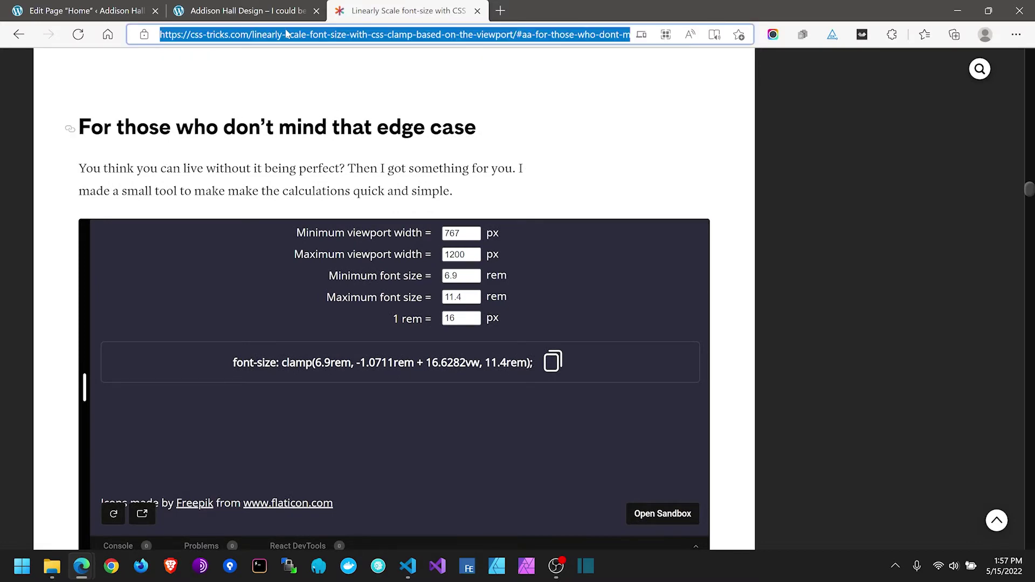
click(989, 10)
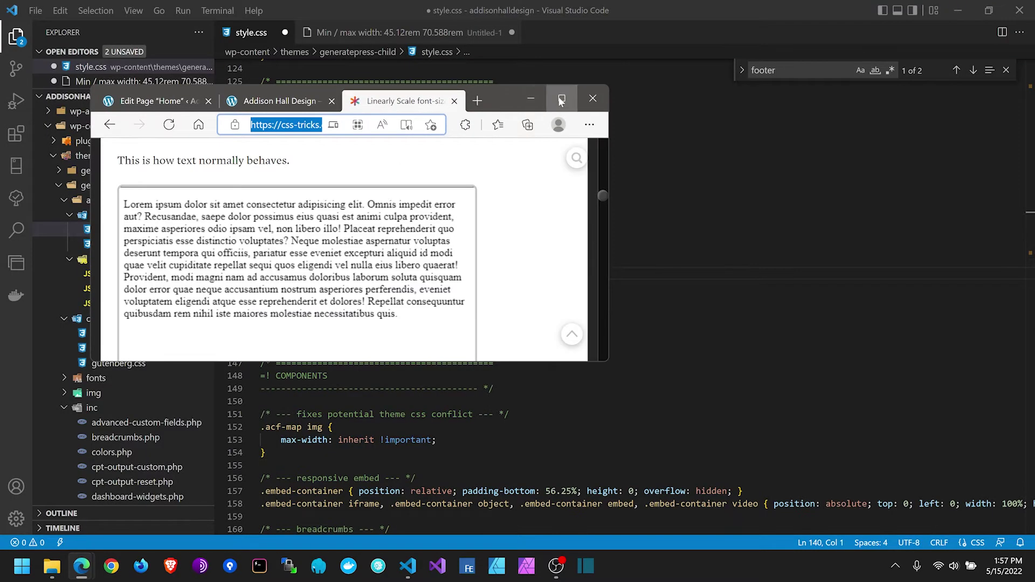
click(562, 98)
key(alt+Tab)
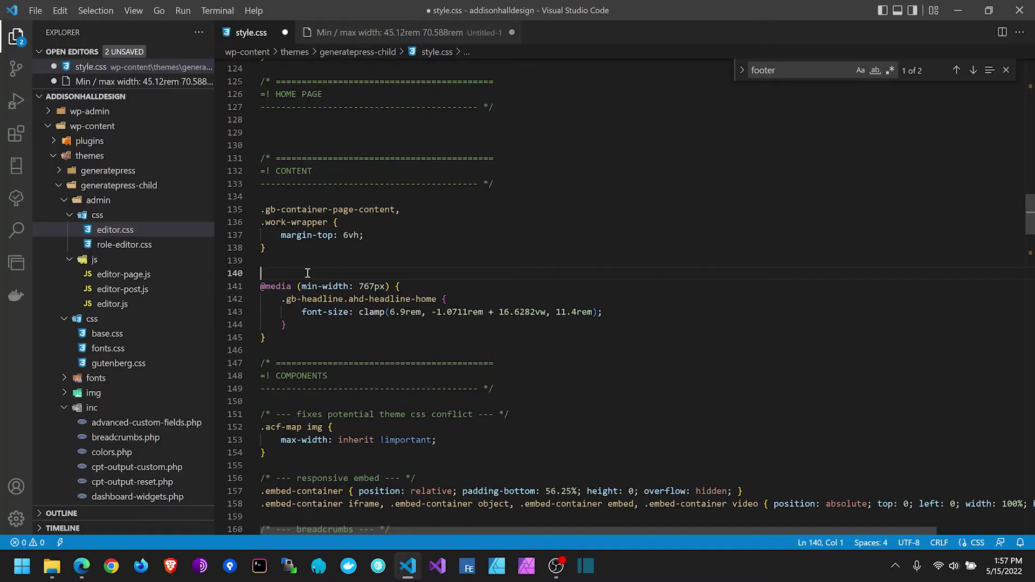
key(ctrl+slash)
key(Return)
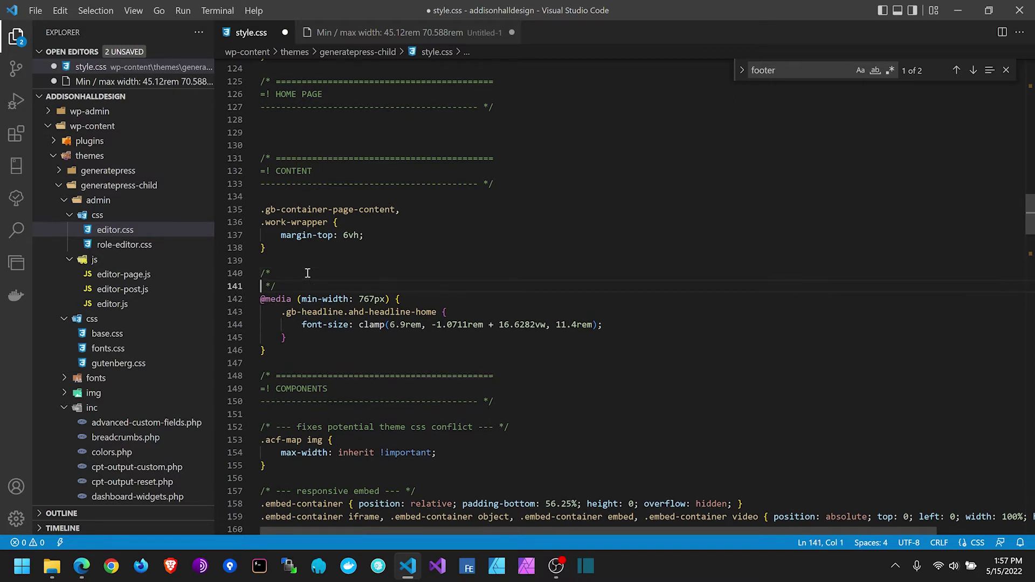
text(@link)
key(ctrl+v)
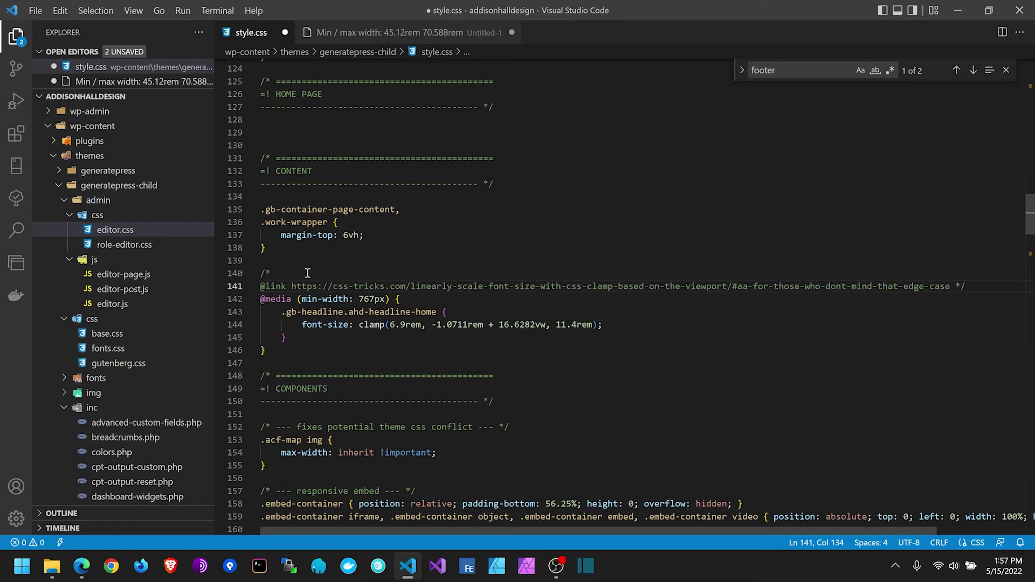
key(Return)
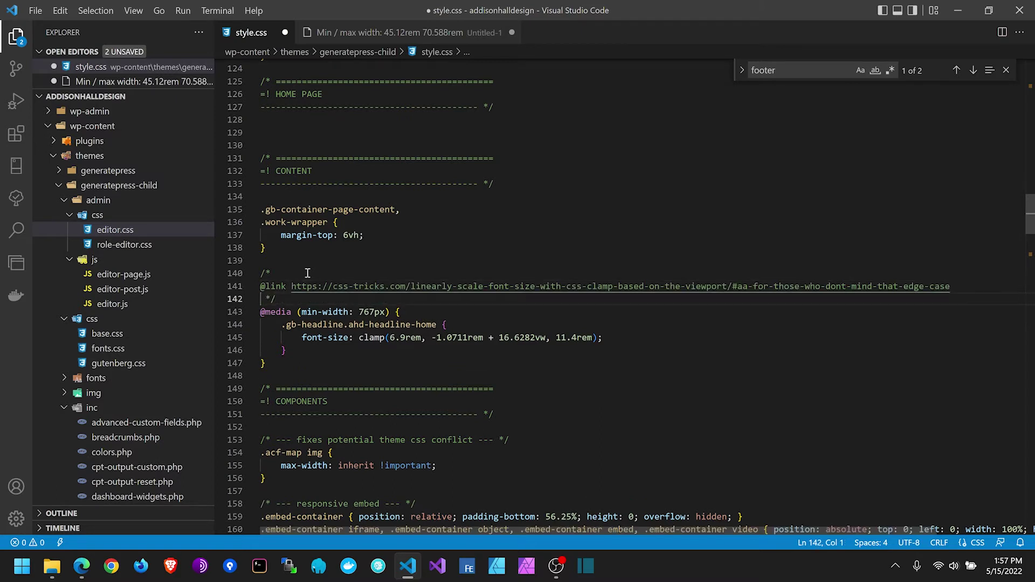
click(308, 273)
text(*)
key(Return)
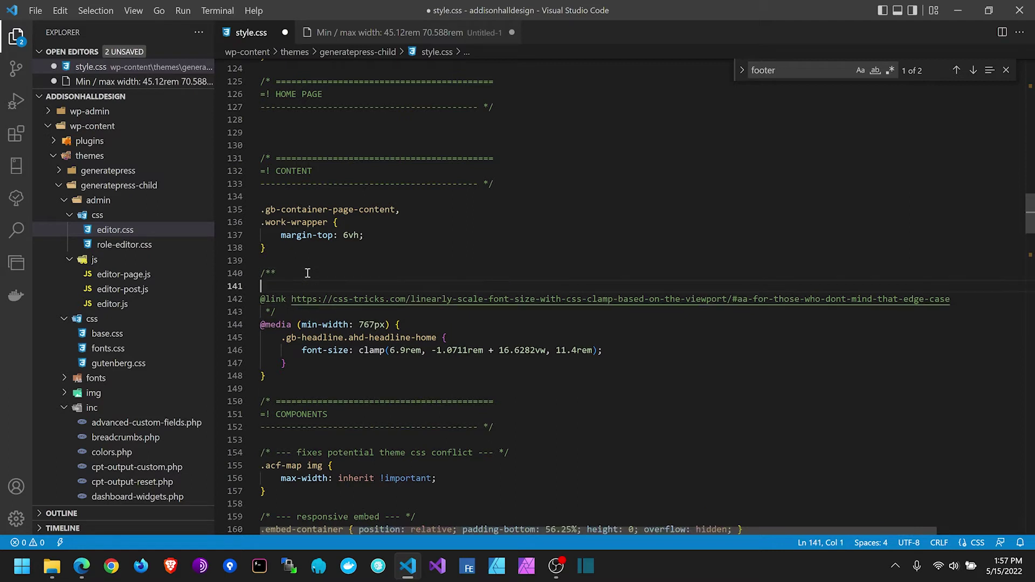
text(* Responsive headline)
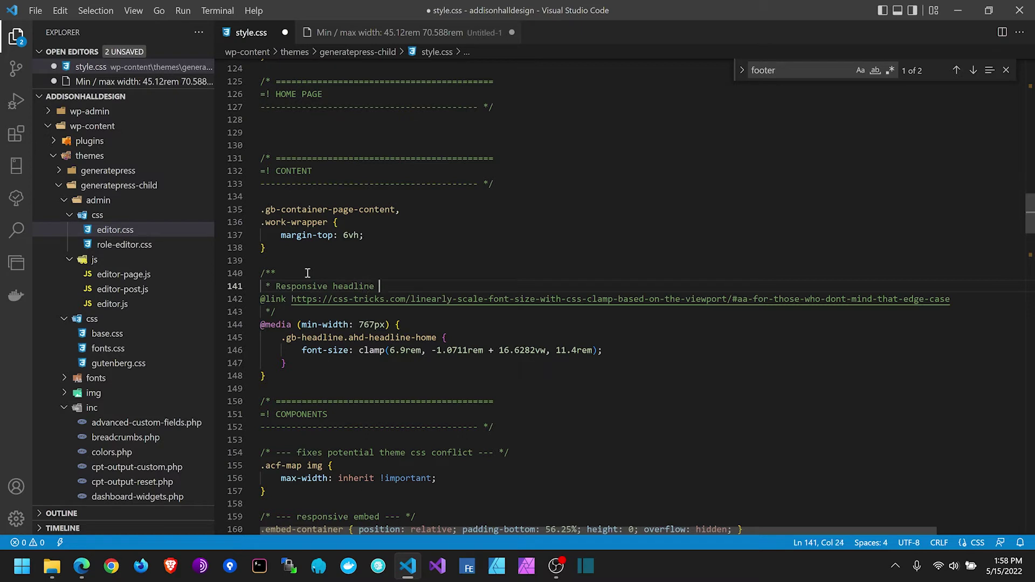
key(Right)
text(*)
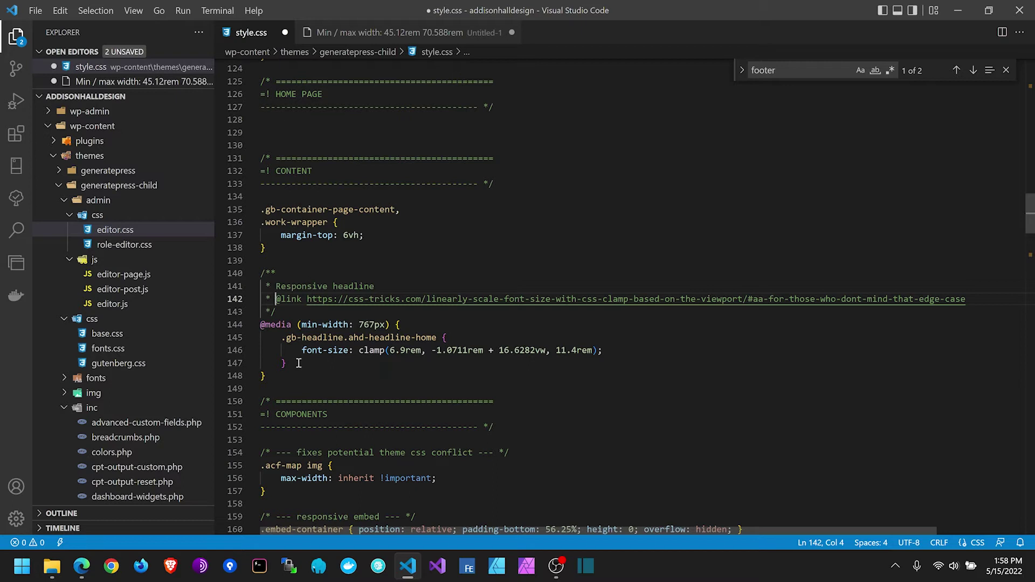
key(ctrl+s)
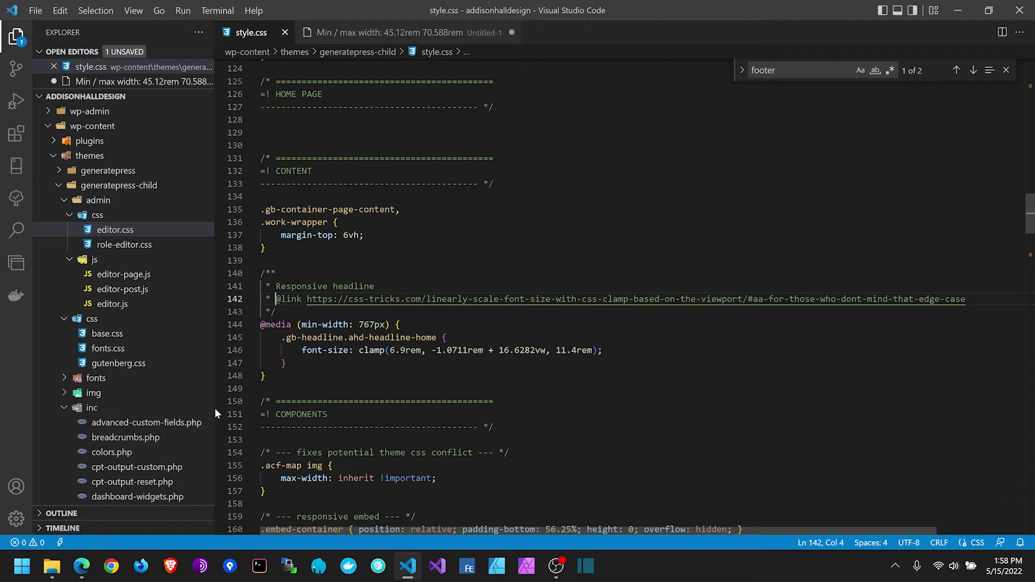
Step: Return to the homepage in the browser, reload it and narrow the responsive viewport to about 804 px to check the heading's scaling
click(81, 567)
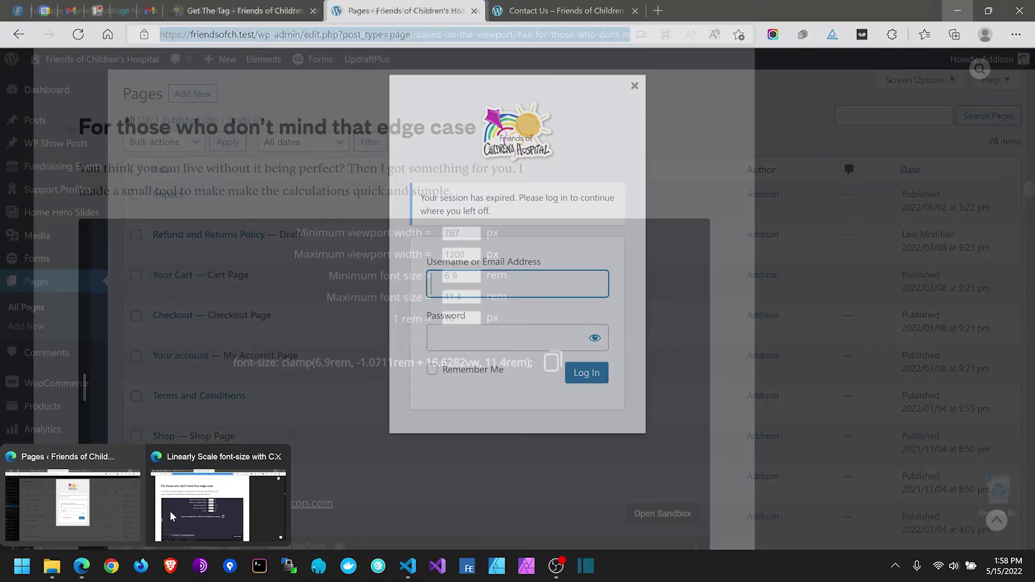
click(170, 515)
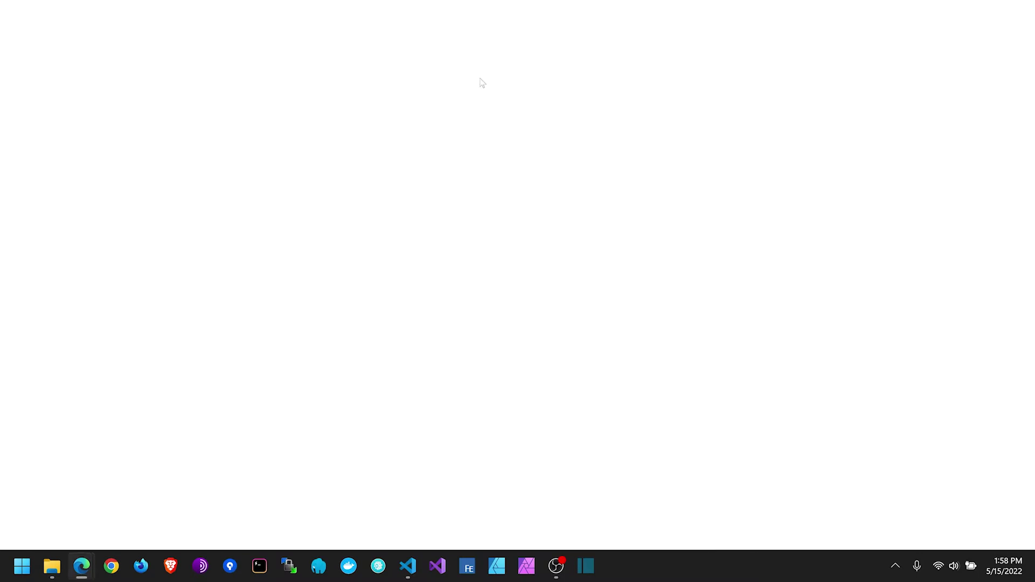
click(242, 10)
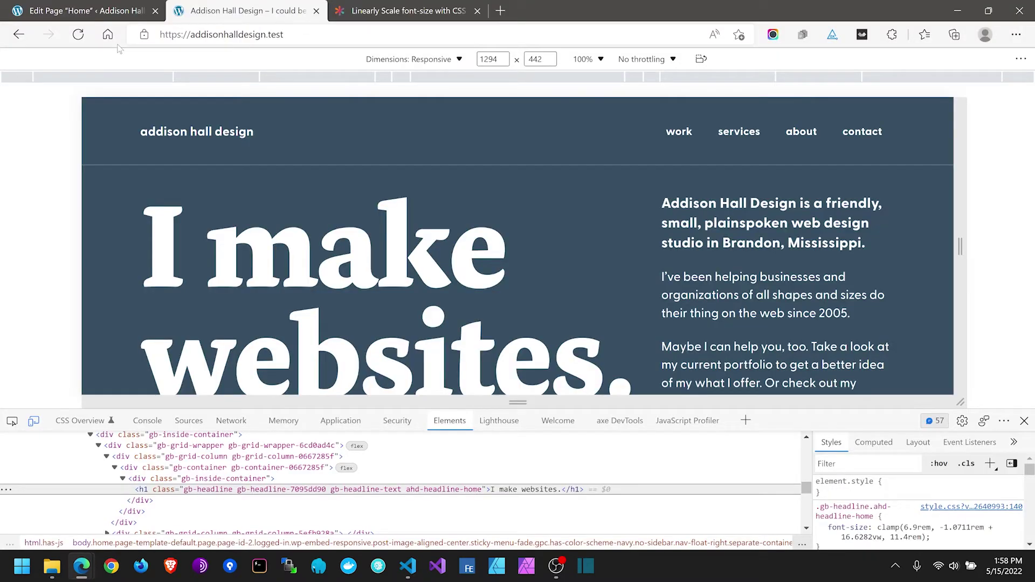
right_click(78, 34)
click(135, 102)
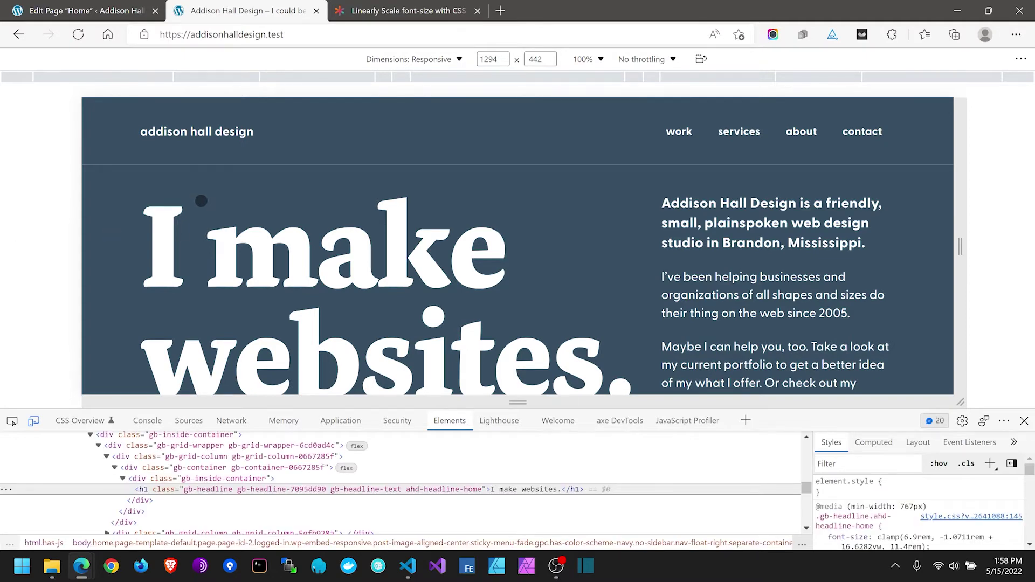
scroll(231, 237, down, 3)
scroll(231, 238, down, 3)
scroll(230, 238, up, 5)
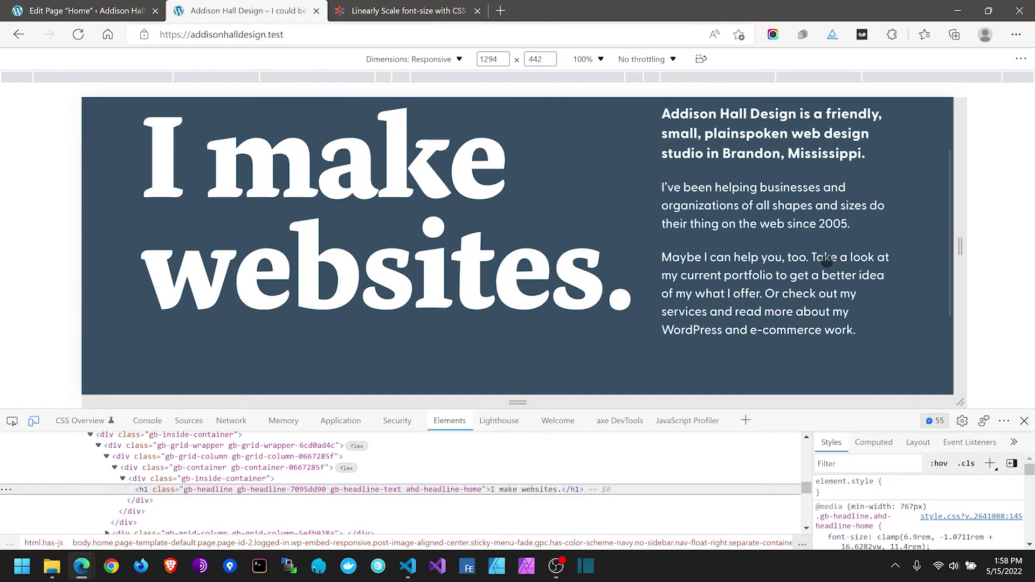
drag(953, 234, 794, 248)
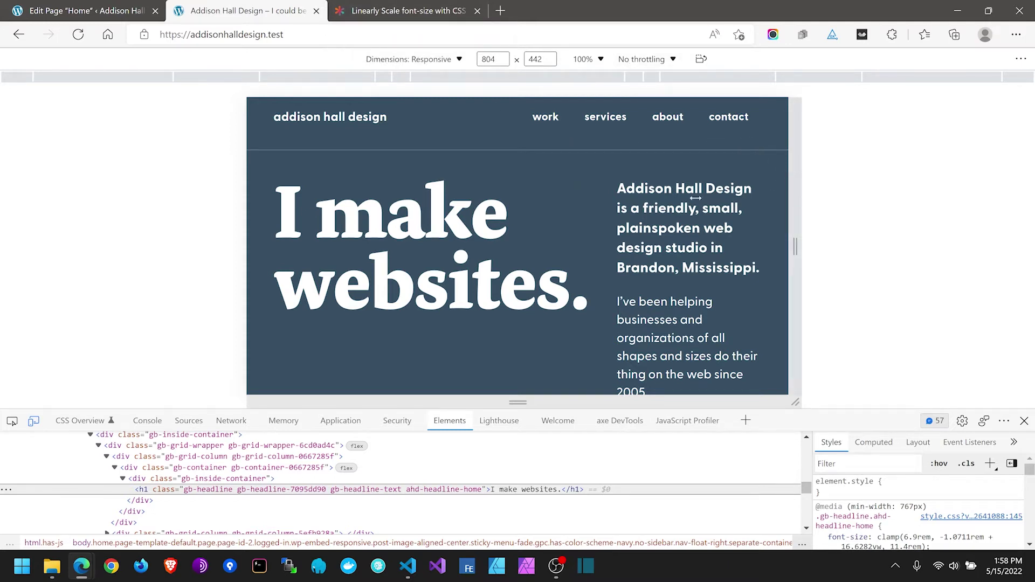
Step: Narrow the responsive viewport to about 358 px and look through the homepage's heading and intro text at mobile width
drag(793, 181, 640, 203)
scroll(577, 224, down, 3)
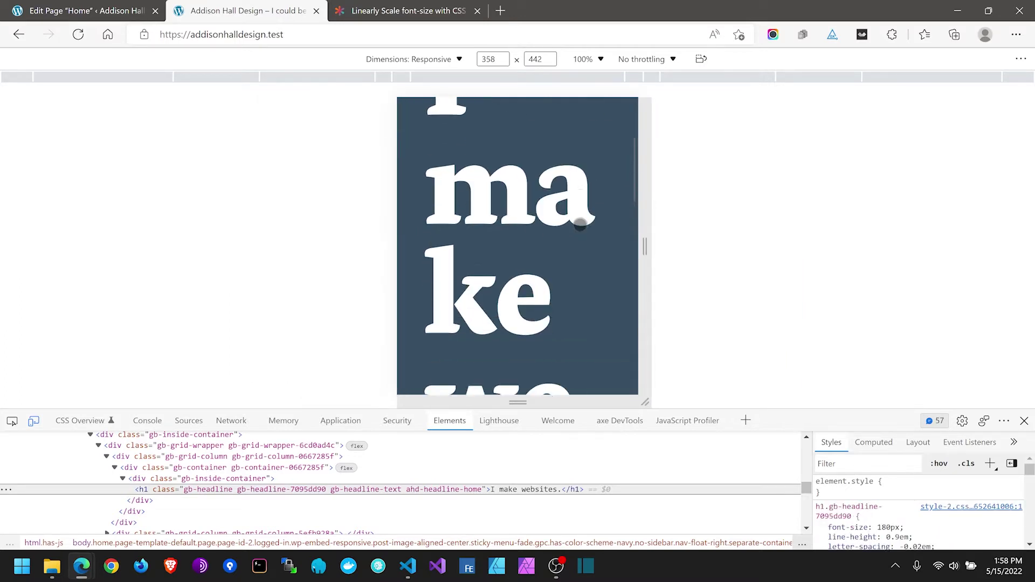
scroll(580, 221, down, 5)
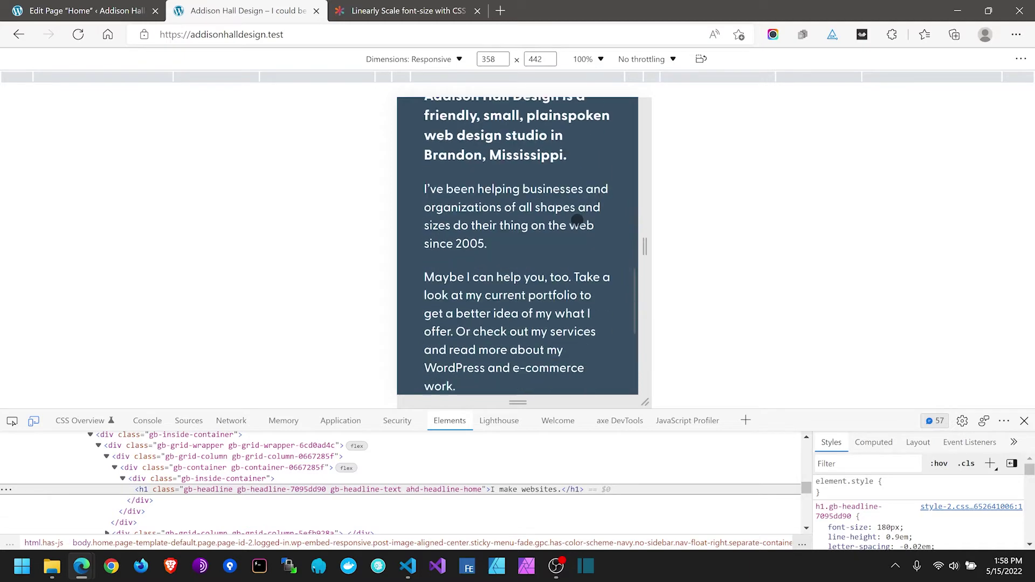
scroll(594, 235, up, 5)
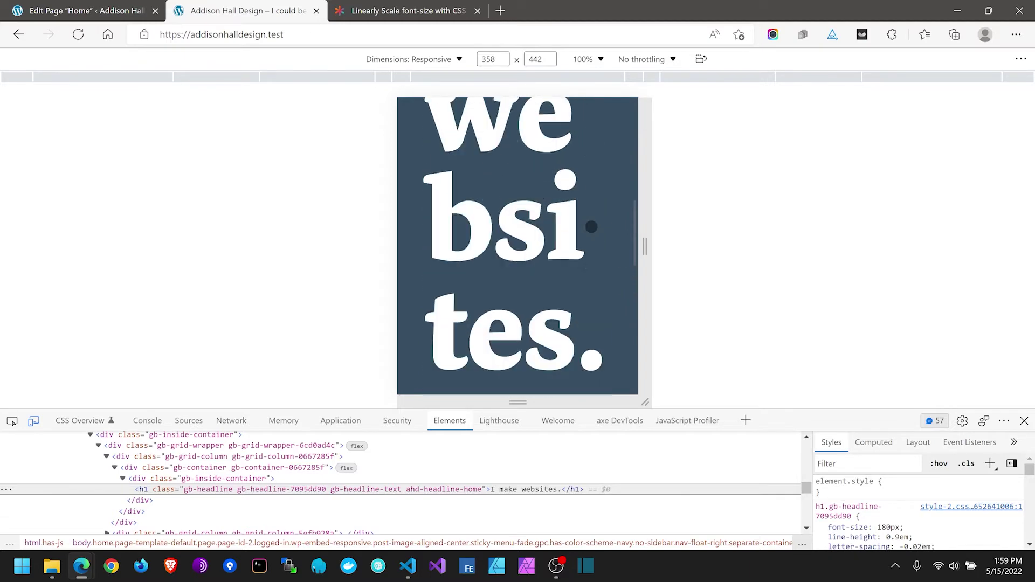
scroll(594, 233, up, 4)
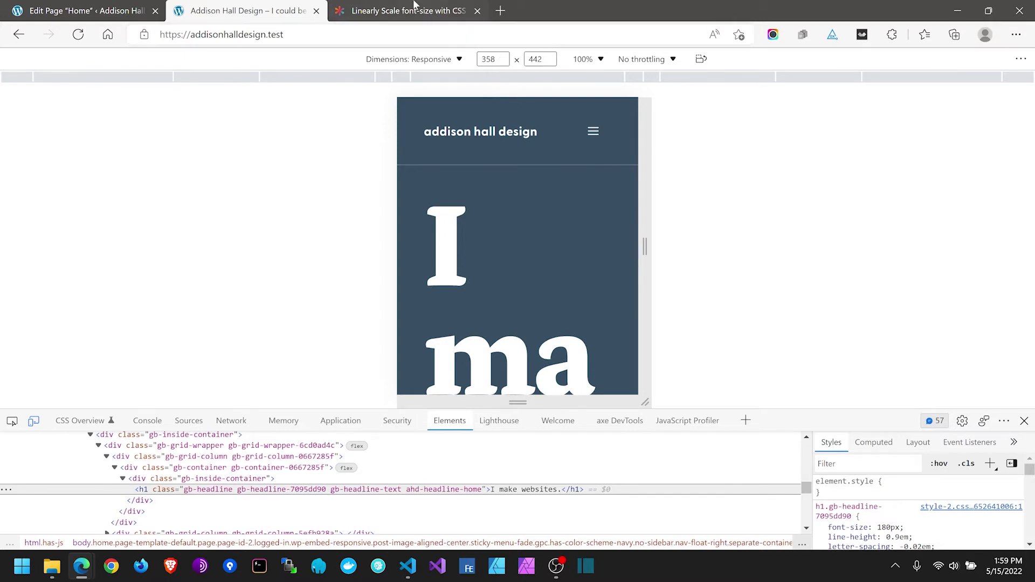
Step: In the CSS-Tricks clamp calculator, set the minimum viewport width to 360 px and begin entering a new maximum viewport width starting with 7
click(415, 7)
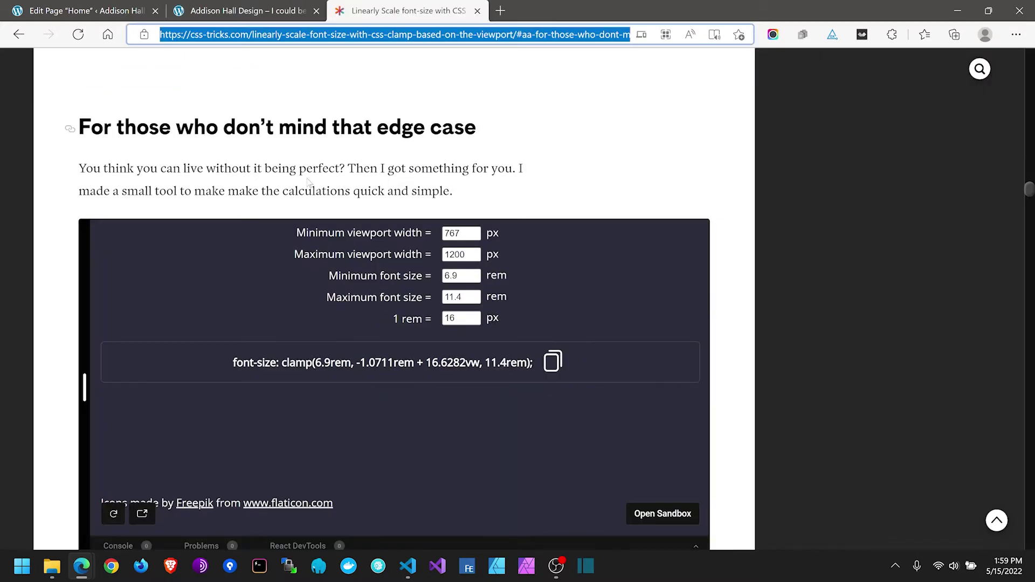
click(458, 233)
drag(458, 233, 441, 236)
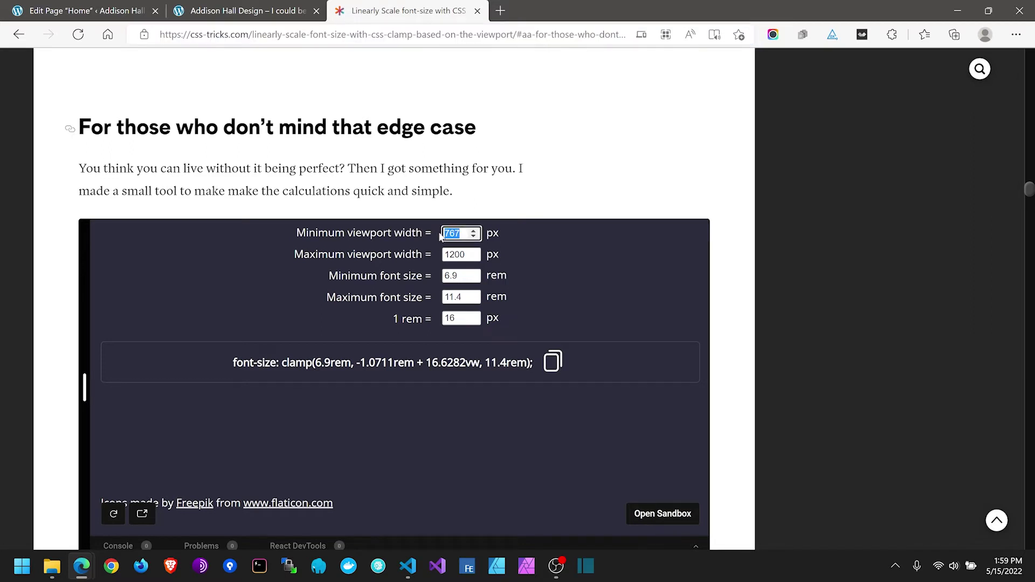
text(360)
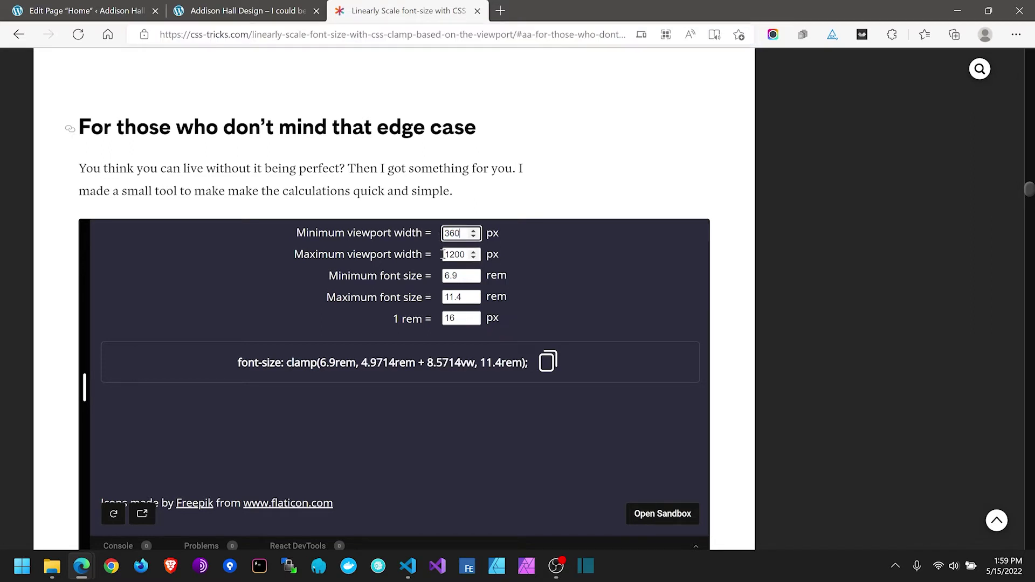
key(Tab)
text(7)
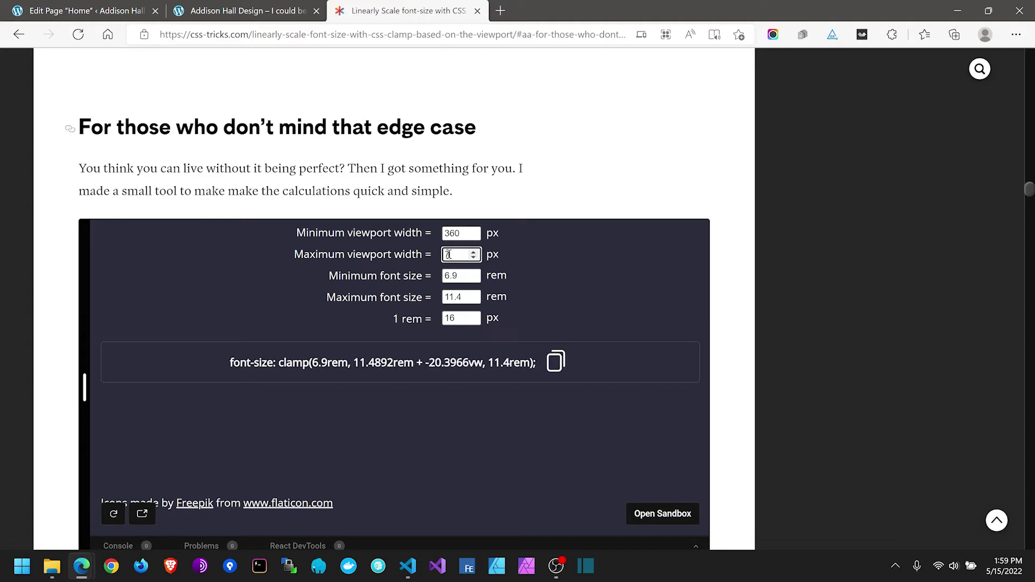
Step: Set the maximum viewport width in the clamp calculator to 766 px
text(66)
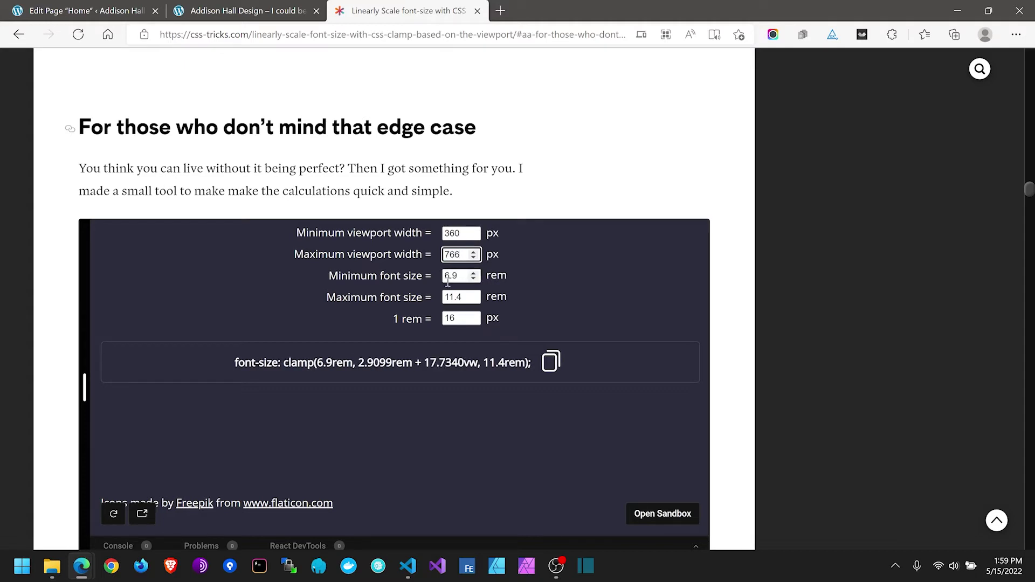
Step: In the addisonhalldesign.test mobile preview, set the h1 headline's font-size to 4.3rem so it fits on two lines
key(ctrl+shift+Tab)
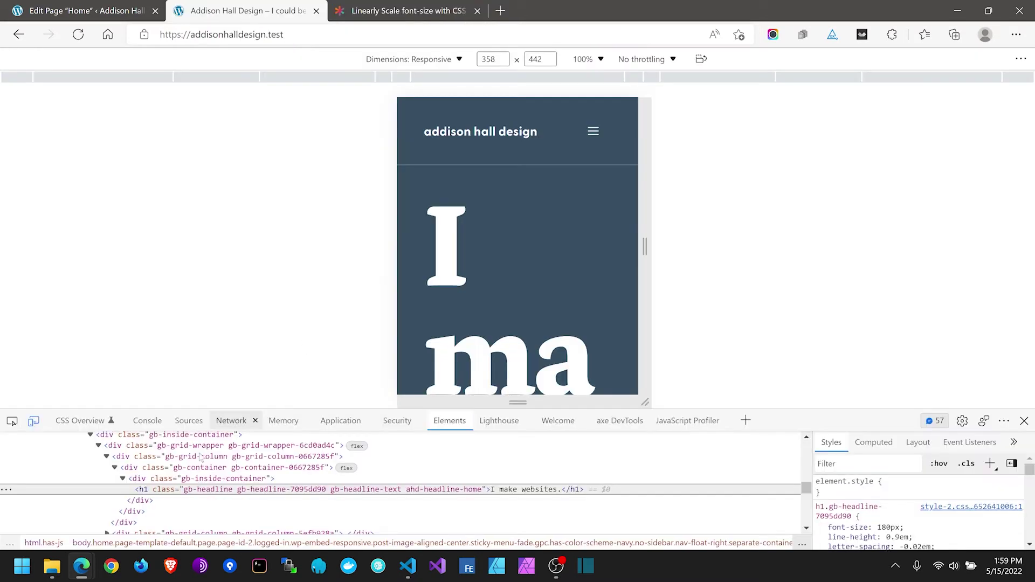
scroll(865, 504, down, 1)
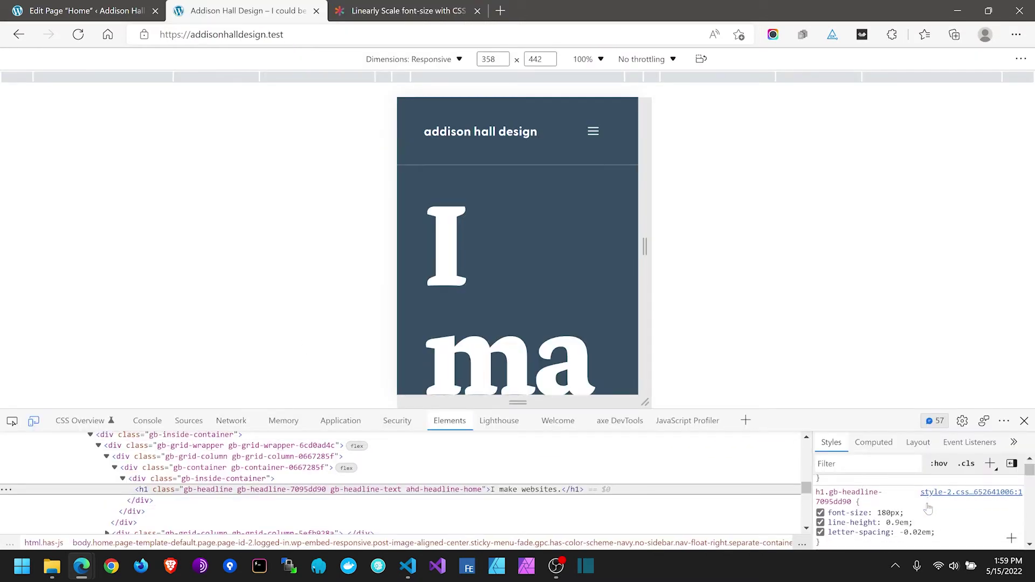
click(895, 514)
text(2rem)
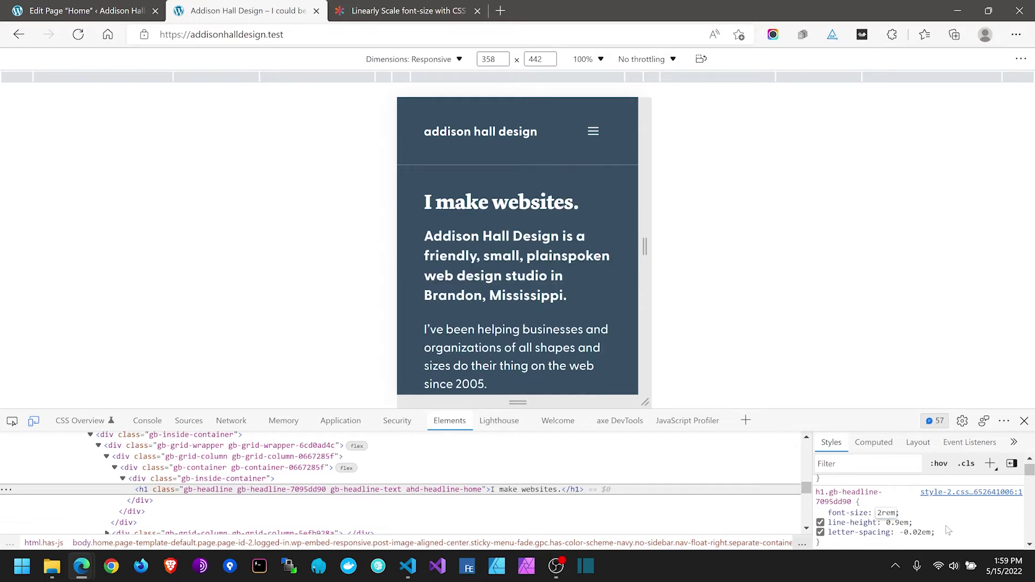
key(Up)
key(Up)
key(Up)
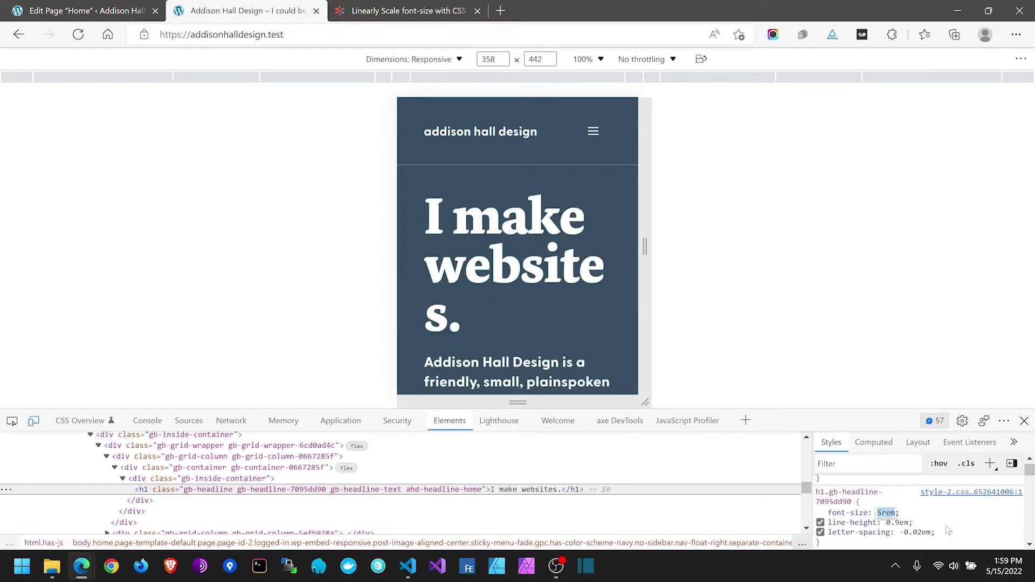
key(alt+Down)
key(alt+Down)
key(alt+Down)
key(alt+Down)
key(alt+Down)
key(alt+Down)
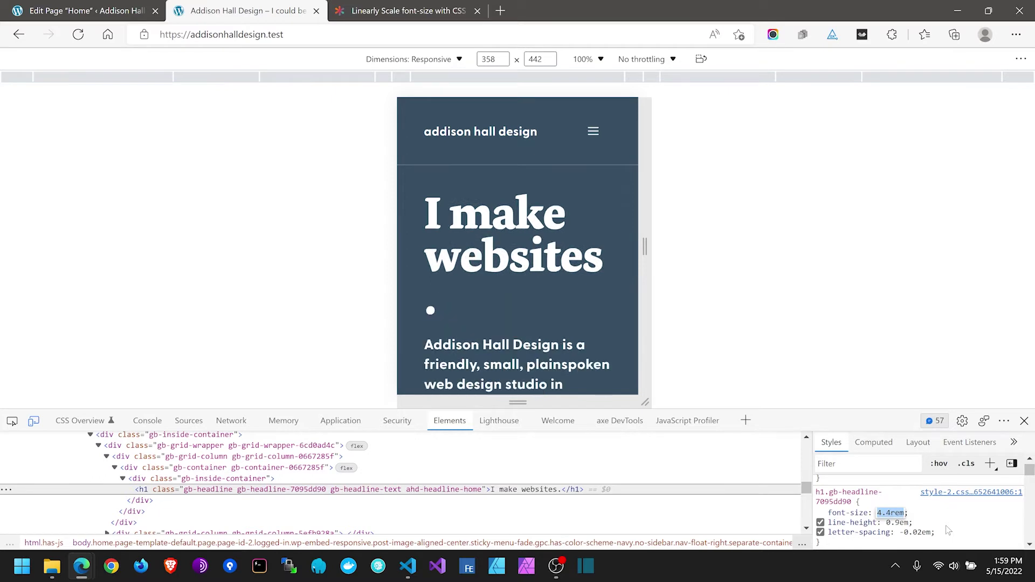
key(alt+Down)
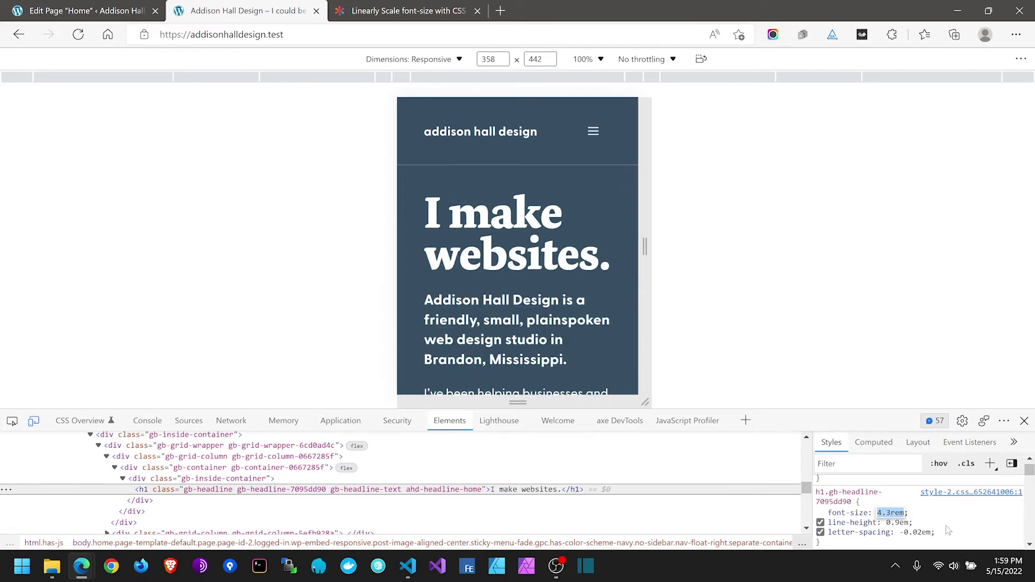
Step: Set the minimum font size in the css-tricks clamp calculator to 4.2 rem
click(392, 11)
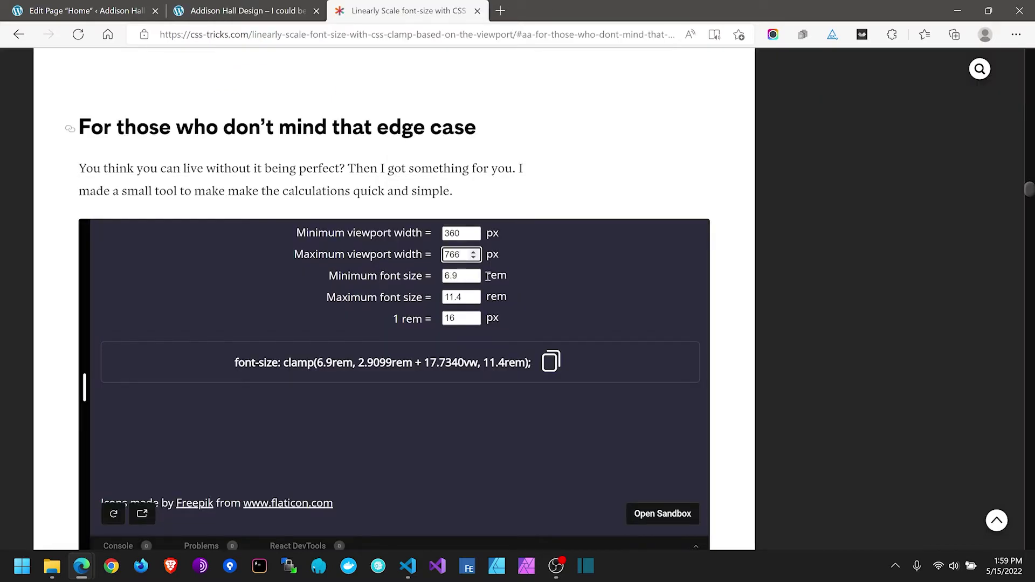
key(Tab)
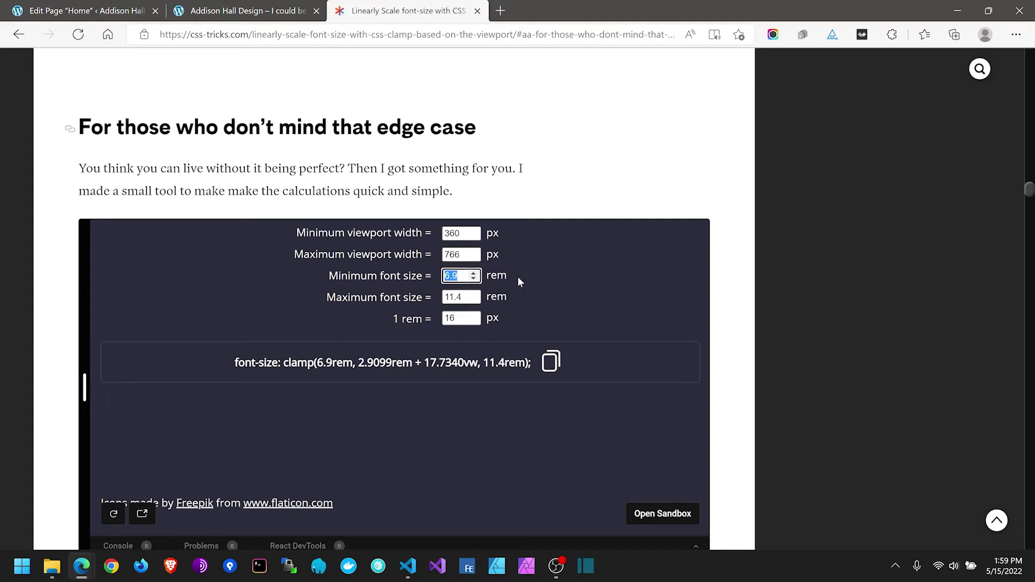
text(4.2)
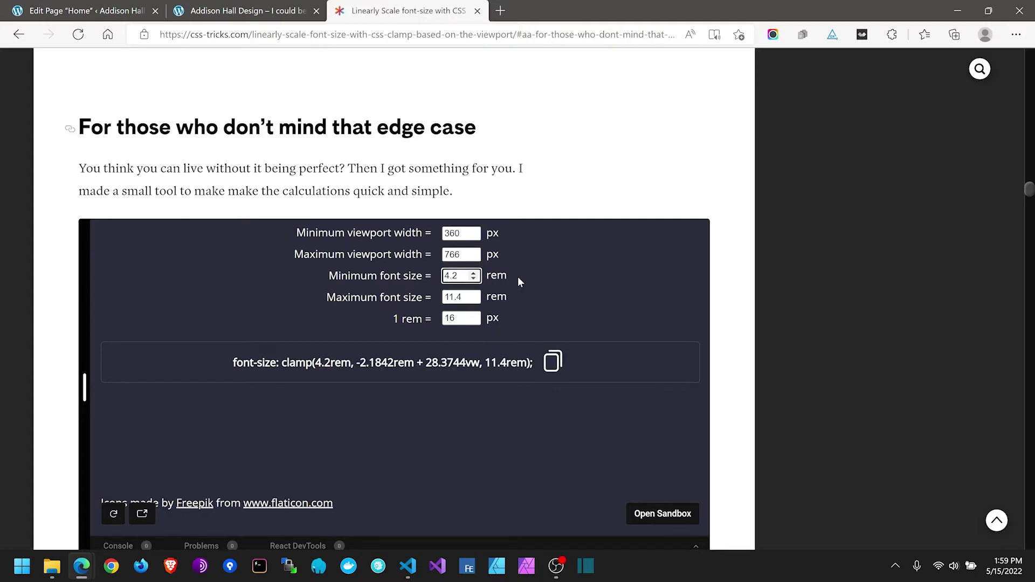
Step: Widen the responsive preview of the addisonhalldesign.test page to 766 px
click(288, 9)
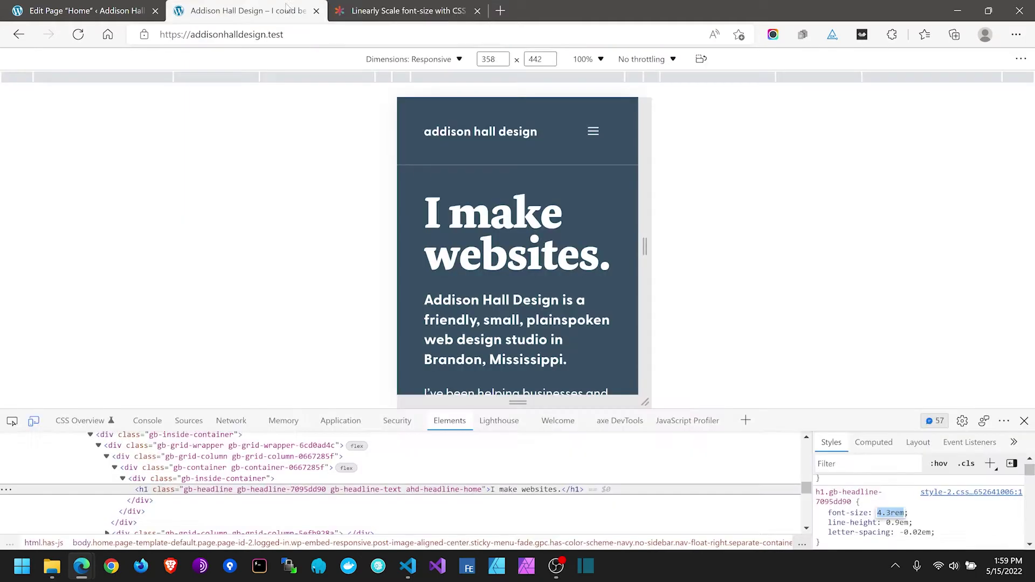
click(648, 311)
drag(648, 299, 754, 298)
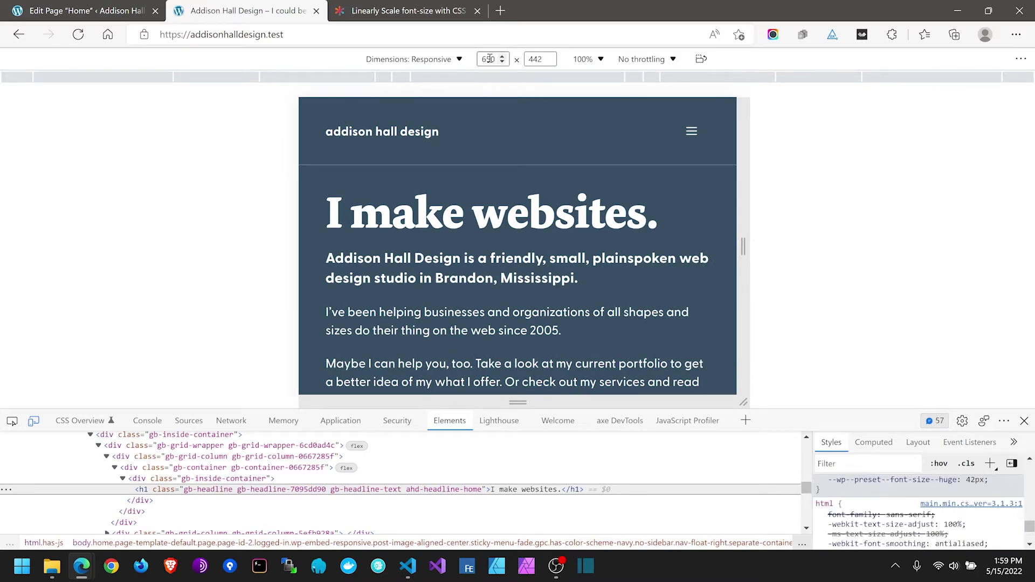
click(490, 59)
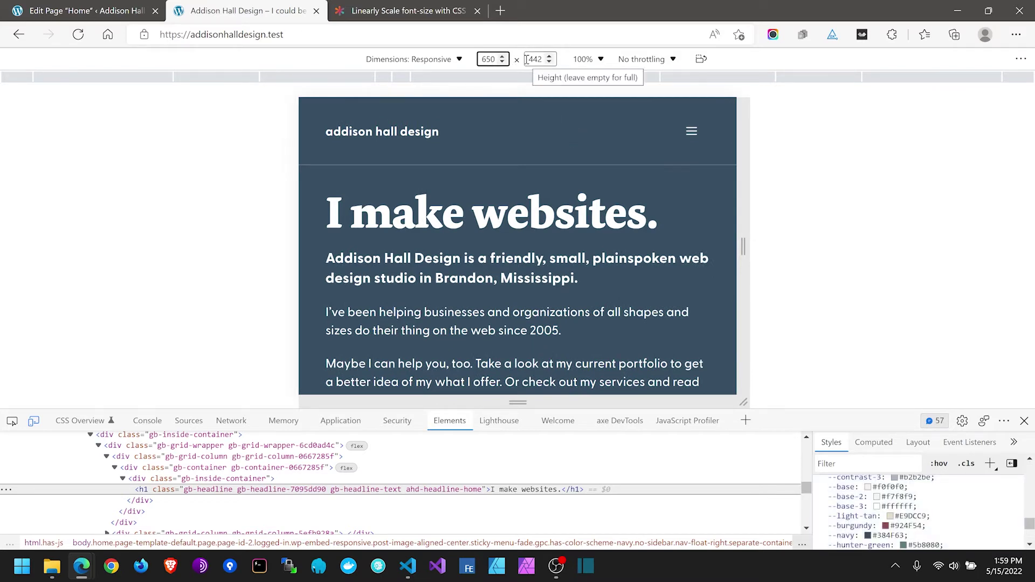
key(Up)
key(Up)
key(Up)
key(Up)
key(Up)
key(Up)
key(Up)
key(Up)
key(Up)
key(Up)
key(Up)
key(Up)
key(Up)
key(Up)
key(Up)
key(Up)
key(Up)
key(Up)
key(Up)
key(Up)
key(Up)
key(Up)
key(Up)
key(Up)
key(Up)
key(Up)
key(Up)
key(Up)
key(Up)
key(Up)
key(Up)
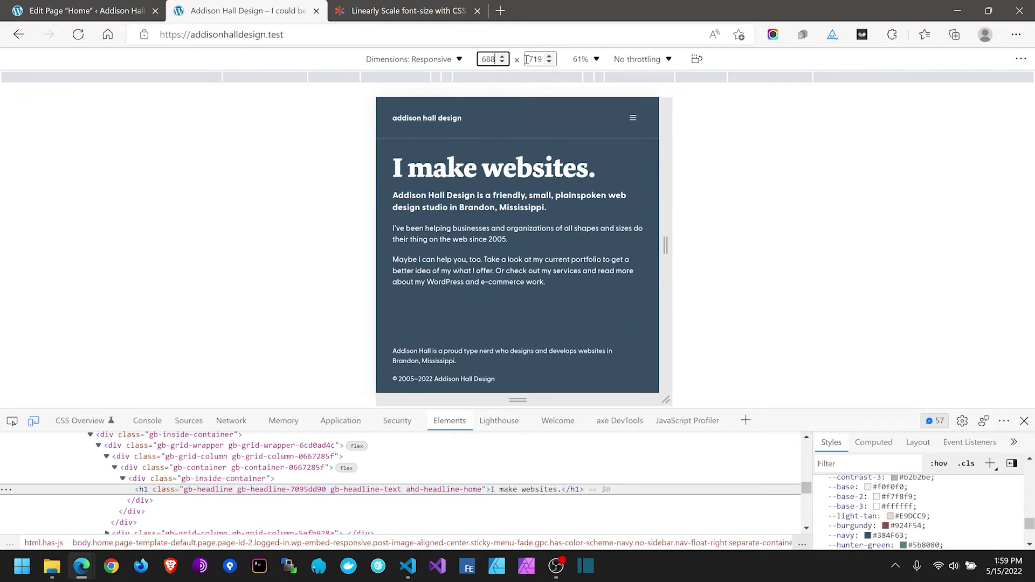
key(Up)
key(Up)
key(Up)
key(Up)
key(Up)
key(Up)
key(Up)
key(Up)
key(Up)
key(Up)
key(Up)
key(Up)
key(Up)
key(Up)
key(Up)
key(Up)
key(Up)
key(Up)
key(Up)
key(Up)
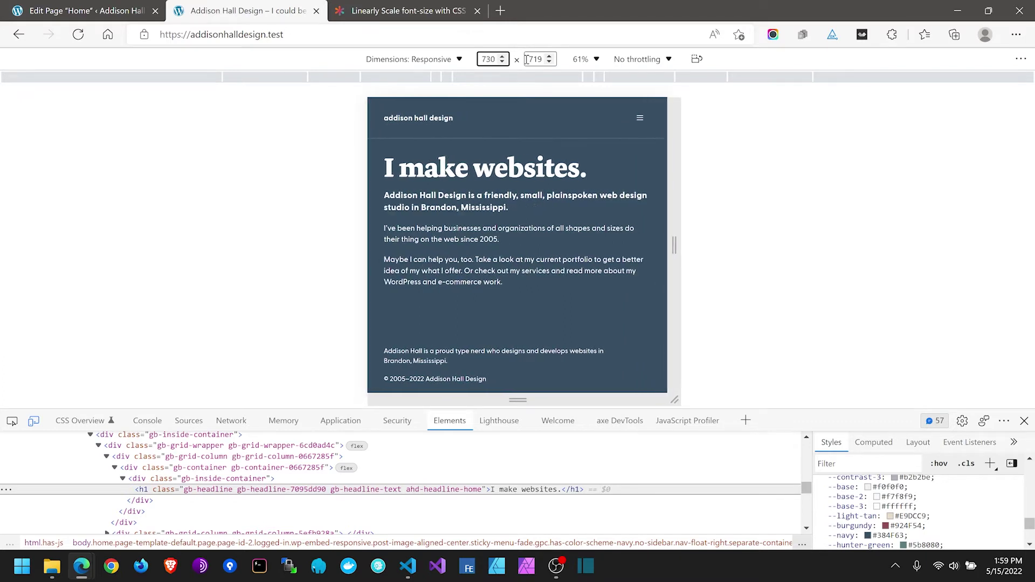
key(Up)
key(Up)
key(Up)
key(Up)
key(Up)
key(Up)
key(Up)
key(Up)
key(Up)
key(Up)
key(Up)
key(Up)
key(Up)
key(Up)
key(Up)
key(Up)
key(Up)
key(Up)
key(Up)
key(Up)
key(Tab)
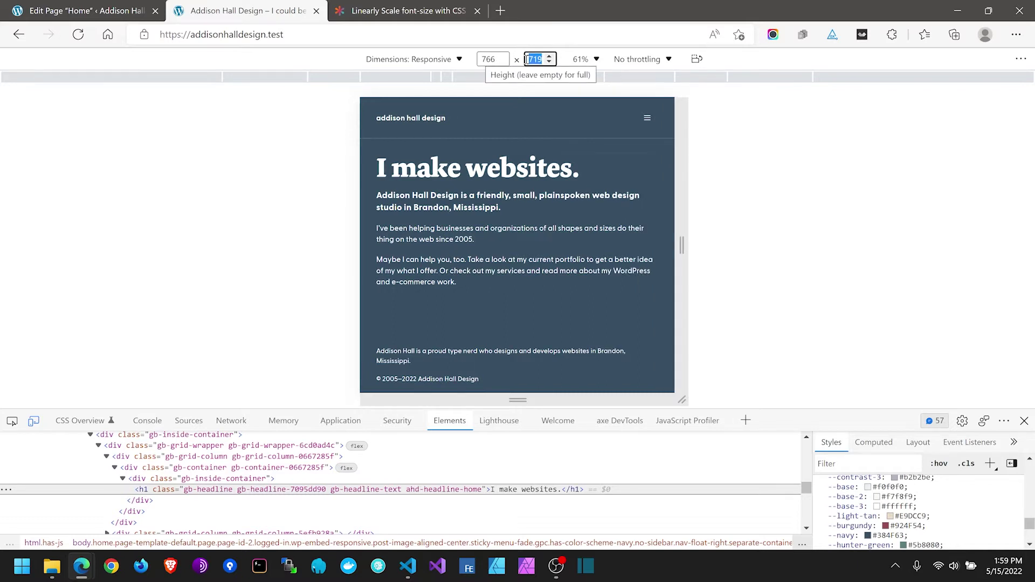
click(502, 57)
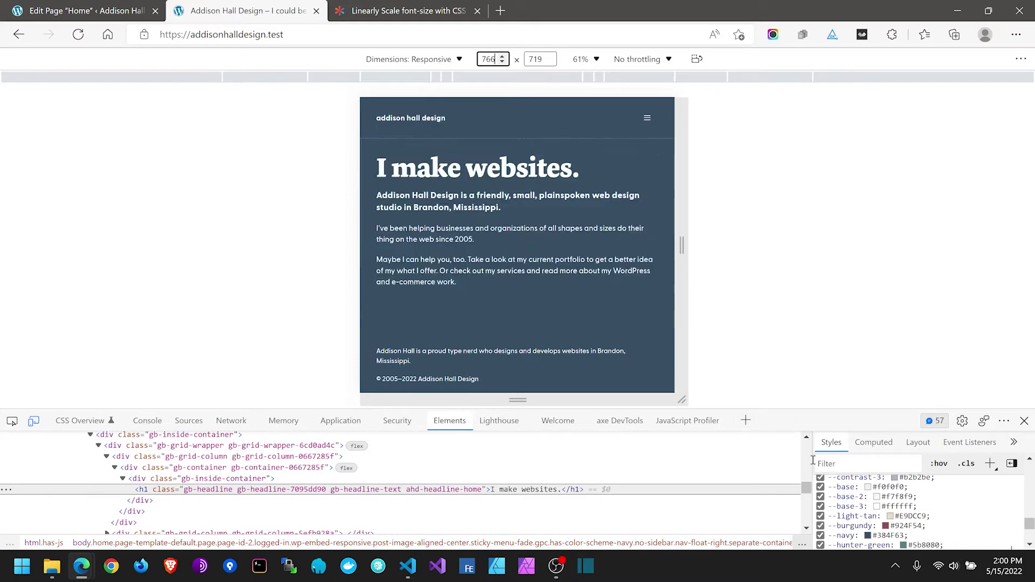
Step: Inspect the headline and raise its font-size to about 10.6rem, fine-tuning by tenths so two lines fill the width
right_click(462, 168)
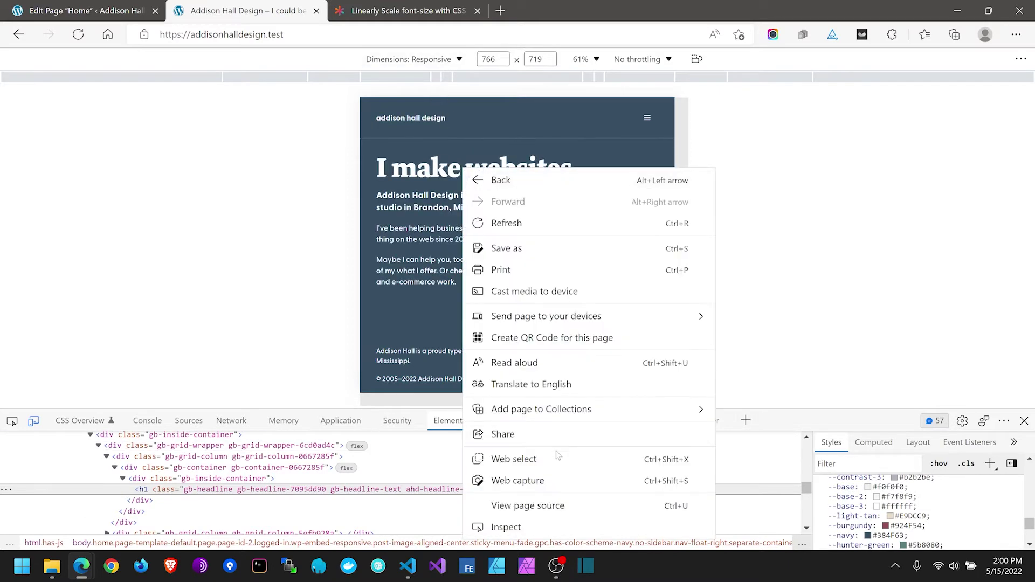
click(559, 527)
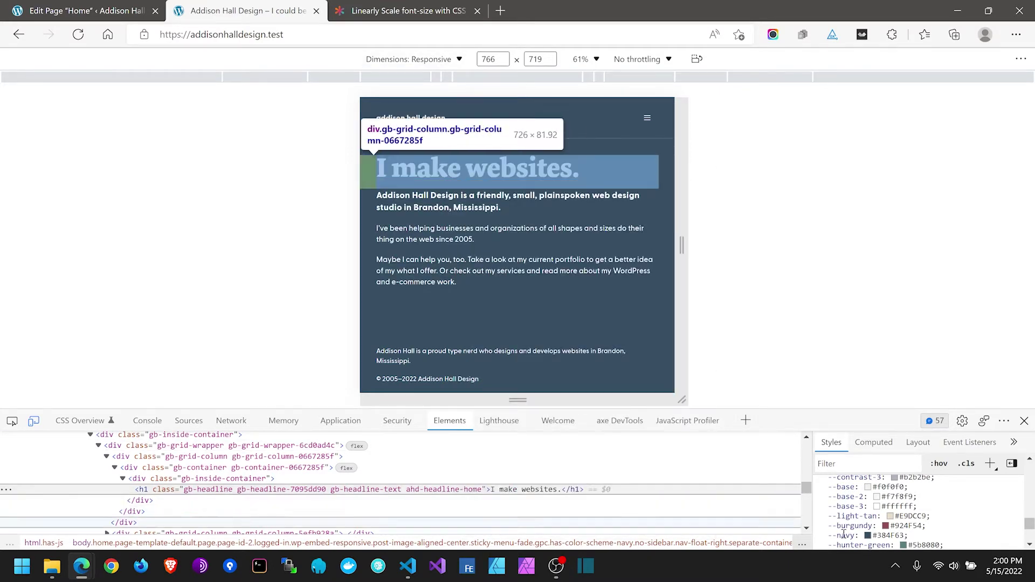
scroll(891, 524, up, 5)
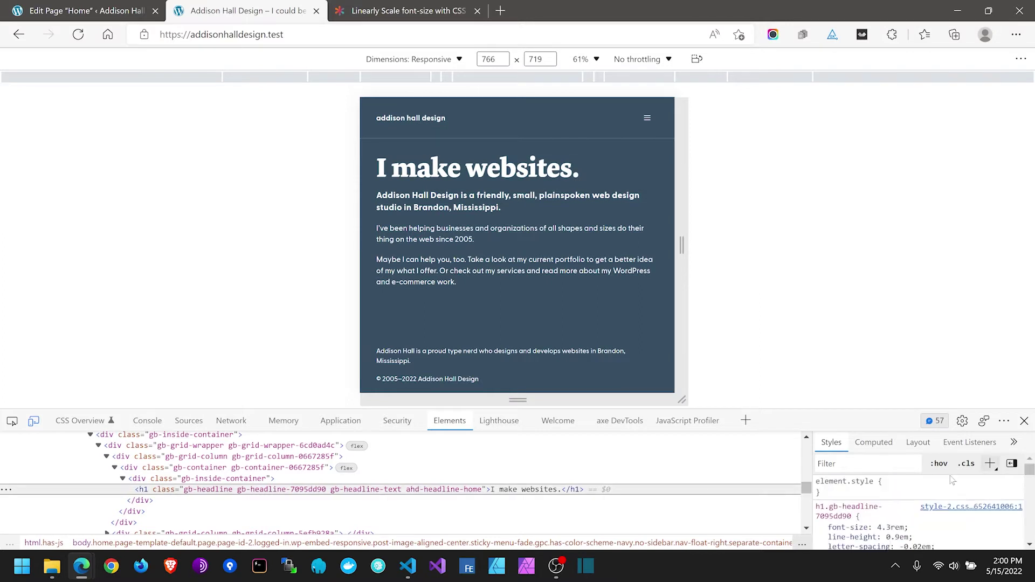
click(890, 527)
key(Up)
key(Up)
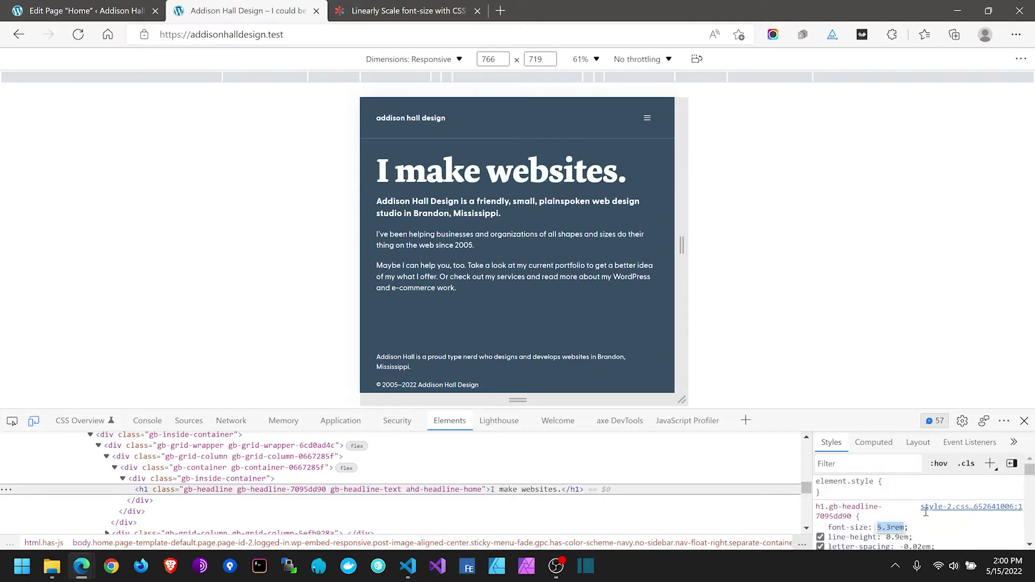
key(Up)
key(Up)
key(Up)
key(Up)
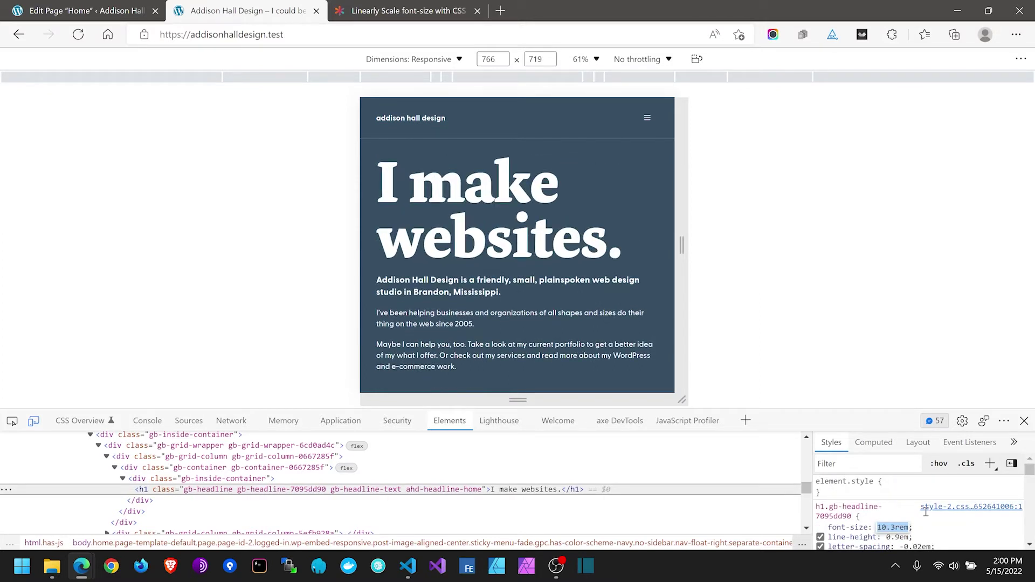
key(alt+Up)
key(alt+Up)
key(alt+Up)
key(alt+Up)
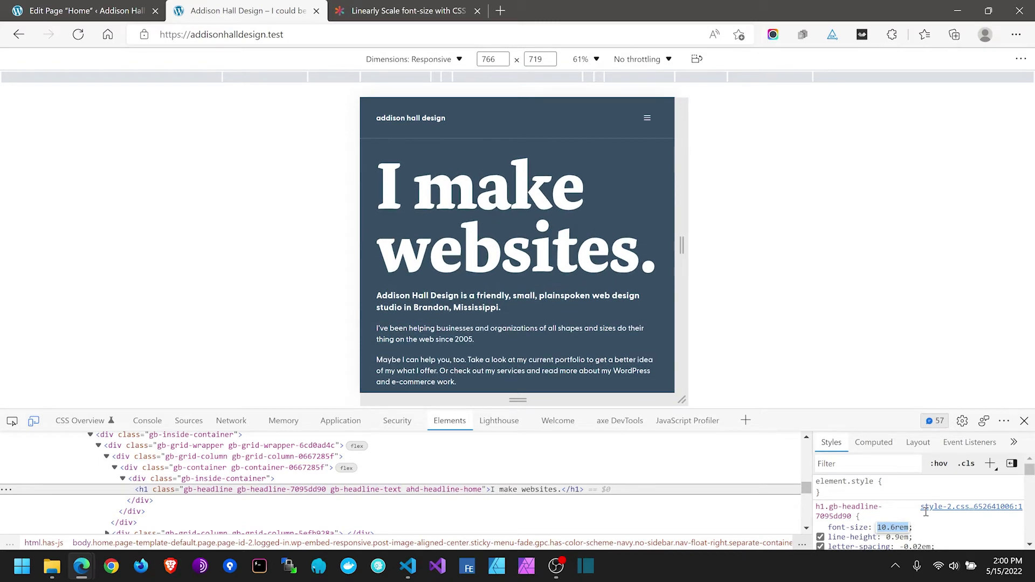
key(alt+Down)
key(alt+Down)
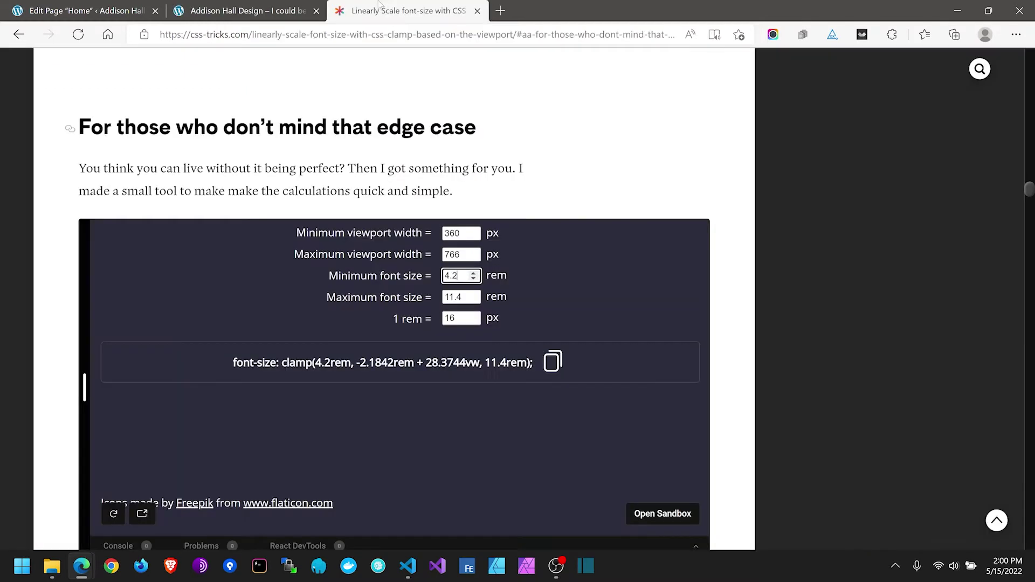
Step: Set the calculator's maximum font size to 10.5 rem and copy the values inside the generated clamp() expression
click(408, 11)
key(Tab)
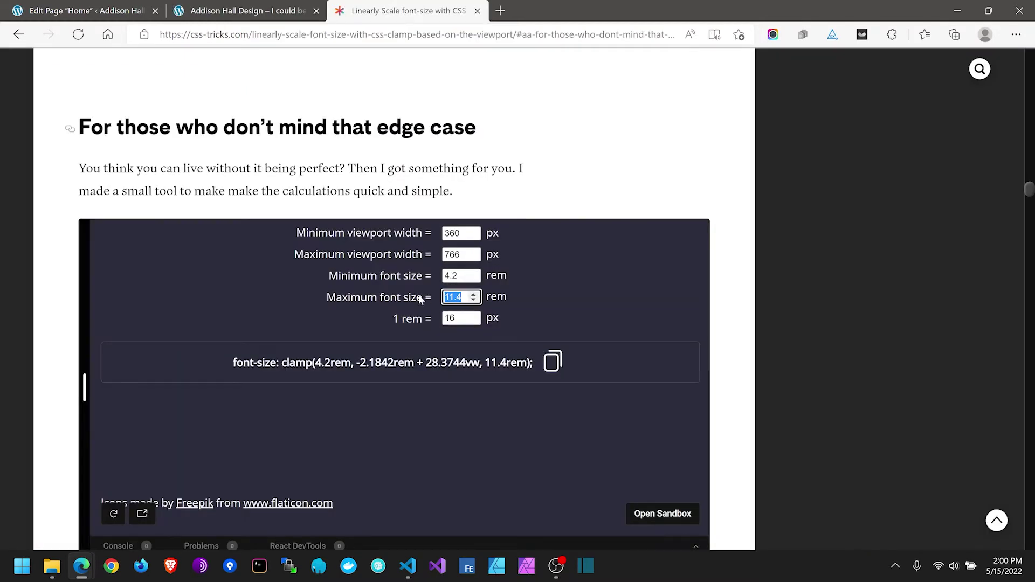
text(10.5)
key(Tab)
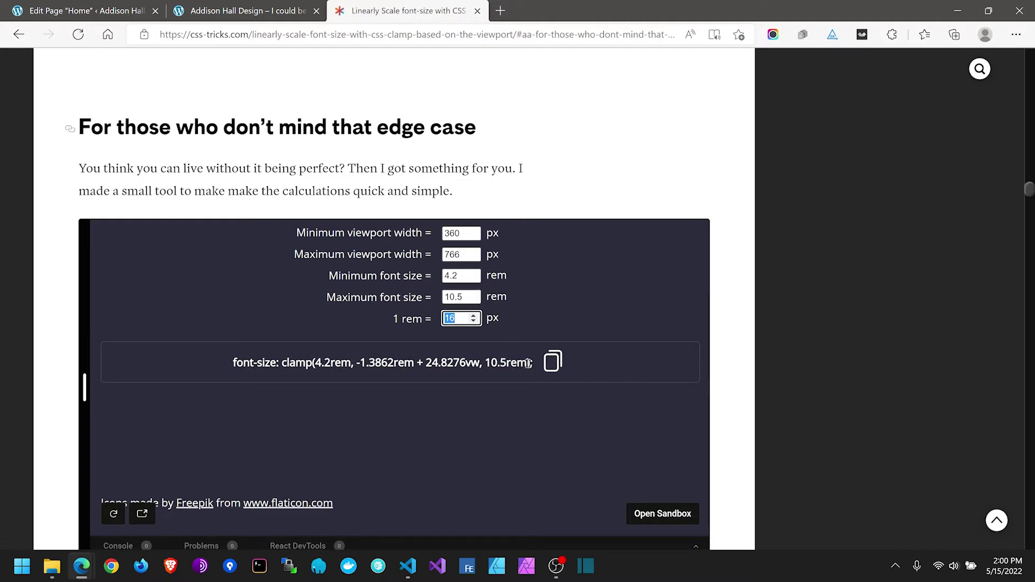
drag(525, 363, 317, 363)
key(ctrl+c)
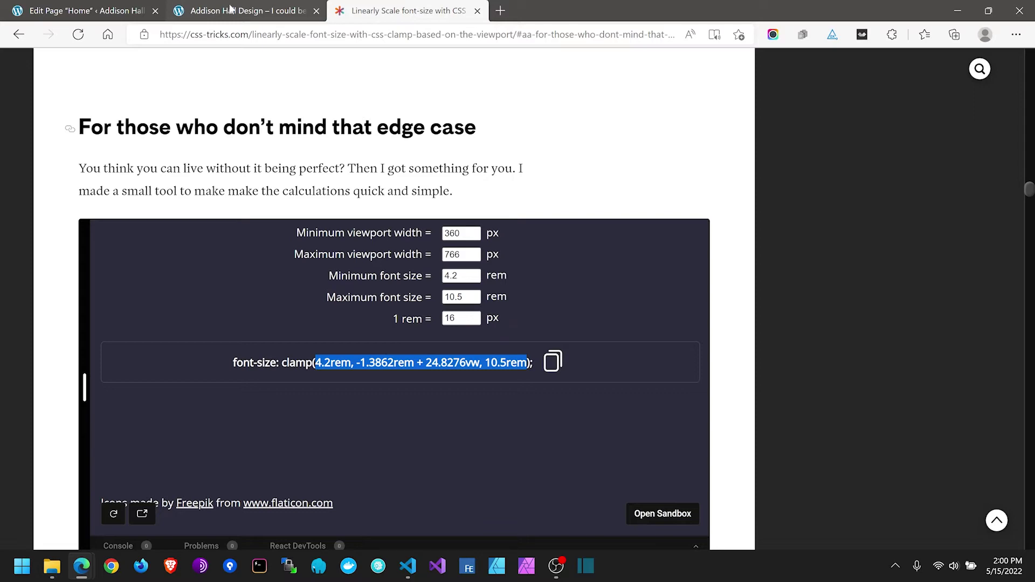
Step: Switch to Visual Studio Code and duplicate the min-width: 767px media query block for the responsive headline in style.css
click(401, 573)
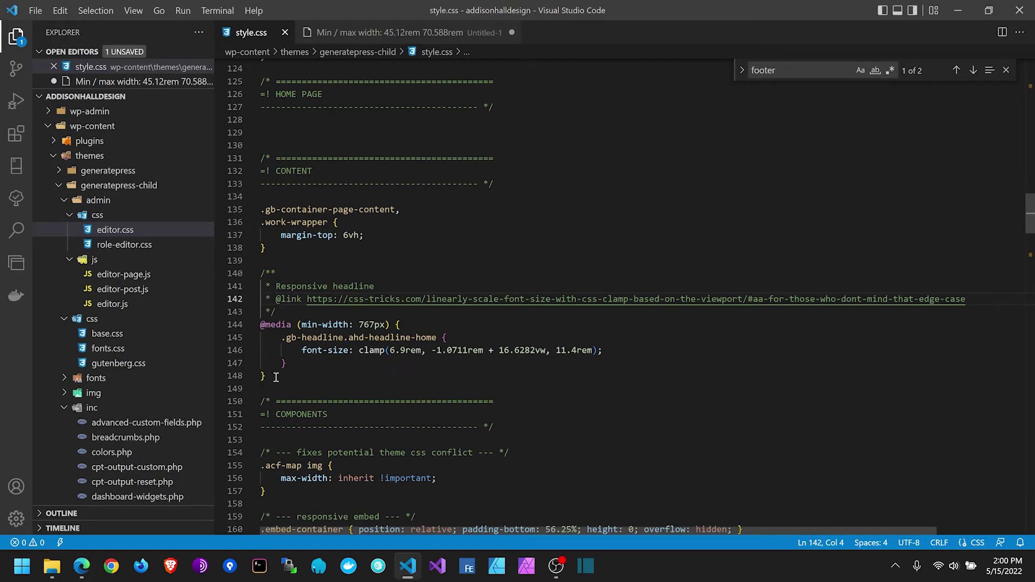
drag(276, 378, 250, 328)
key(shift+alt+Up)
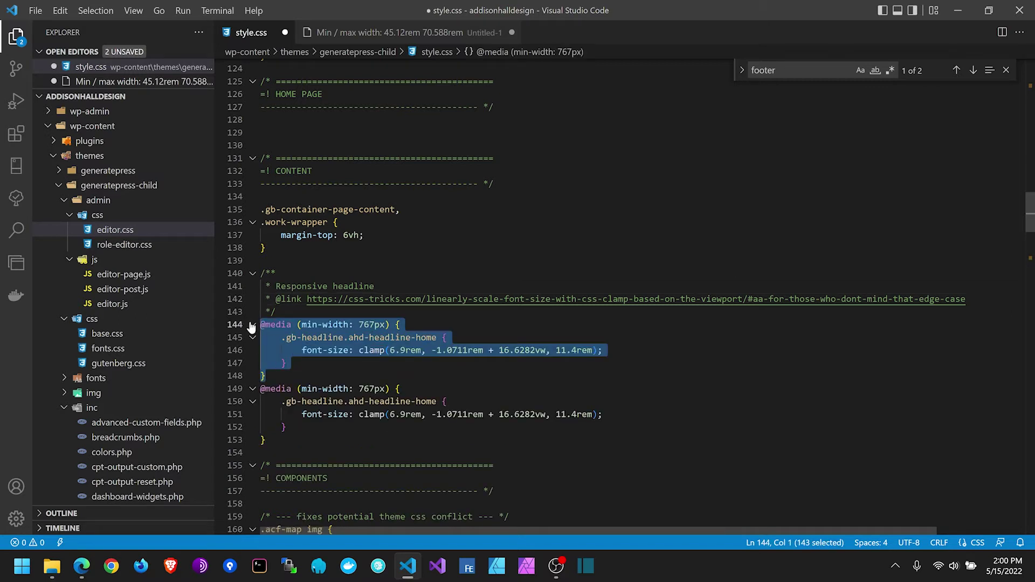
Step: Change the condition of the upper media query copy to max-width: 766px
drag(302, 324, 317, 324)
text(max)
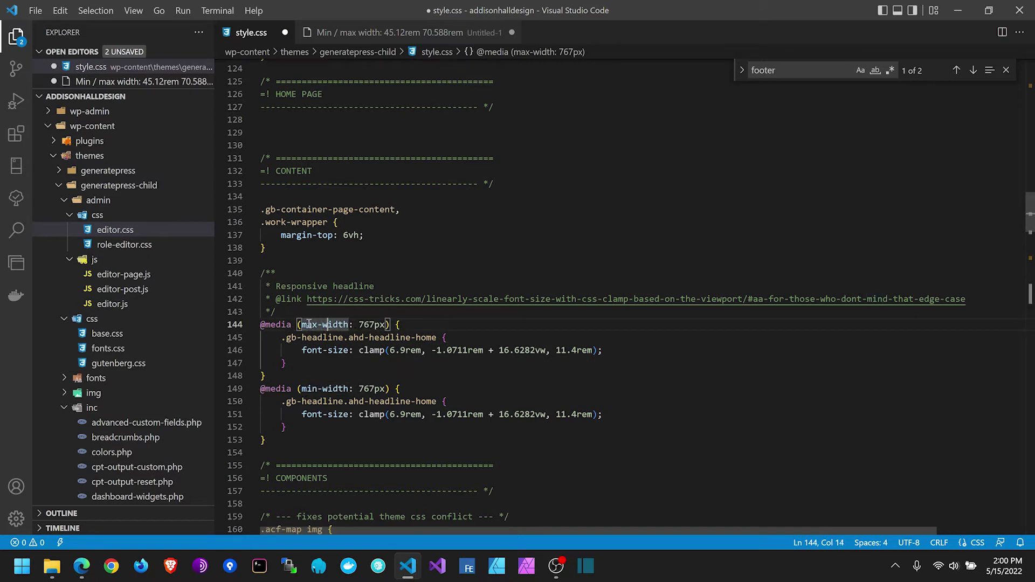
key(Right)
key(Right)
key(Right)
key(Right)
key(Right)
key(Right)
key(Right)
key(Right)
key(Right)
key(Right)
key(Right)
key(Right)
key(Left)
key(BackSpace)
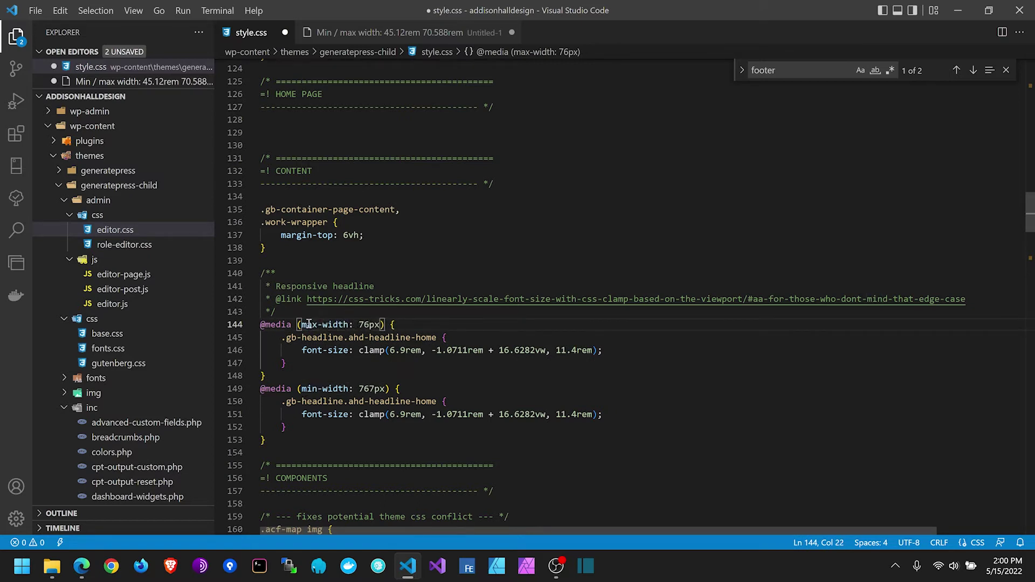
text(6)
Step: Replace the clamp values in the max-width query with 4.2rem, -1.3862rem + 24.8276vw, 10.5rem and save style.css
click(594, 351)
key(ctrl+shift+Left)
key(ctrl+shift+Left)
key(ctrl+shift+Left)
key(ctrl+shift+Left)
key(ctrl+shift+Left)
key(ctrl+shift+Left)
key(ctrl+shift+Left)
key(ctrl+shift+Left)
key(ctrl+shift+Left)
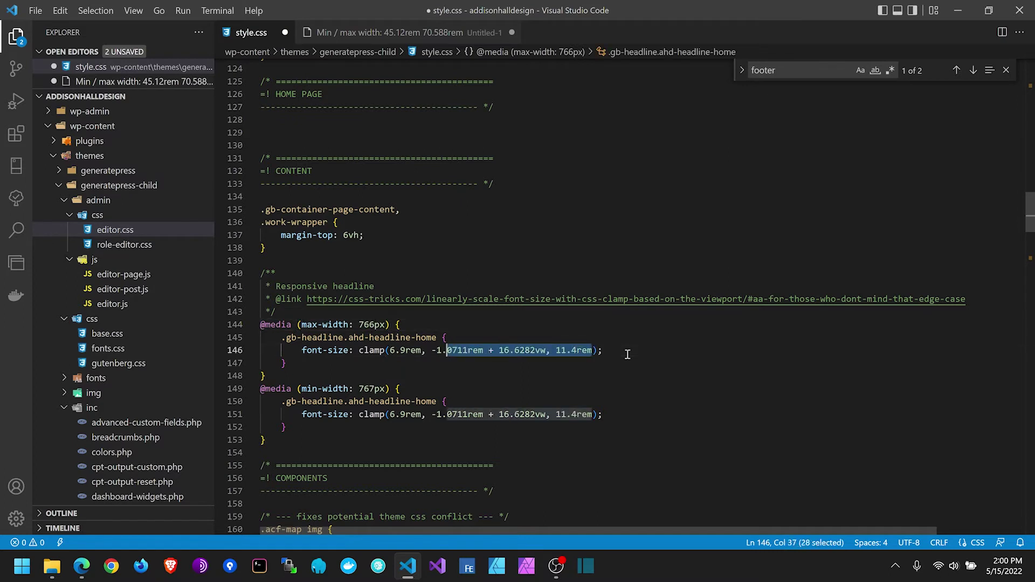
key(ctrl+shift+Left)
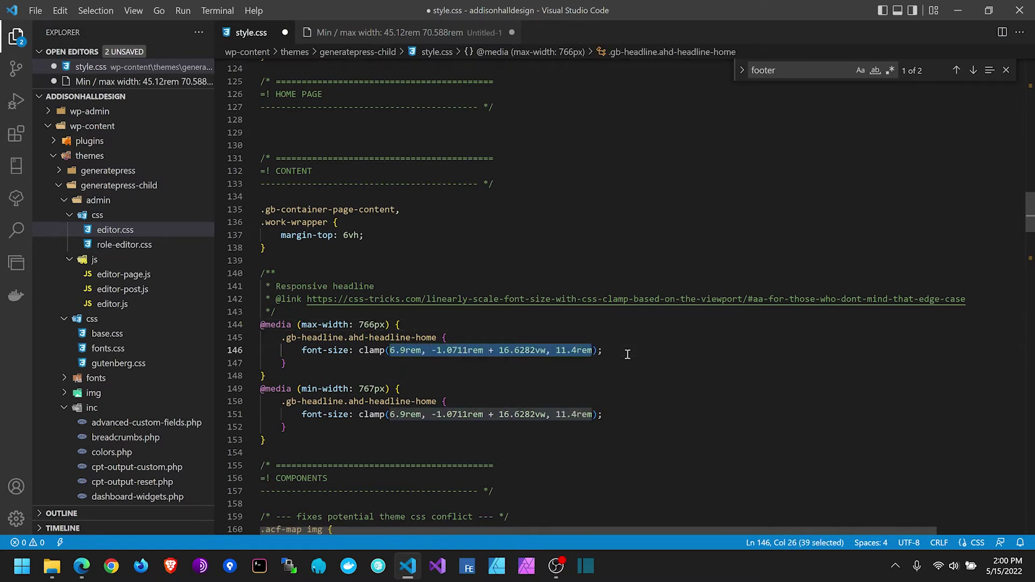
key(ctrl+v)
key(ctrl+s)
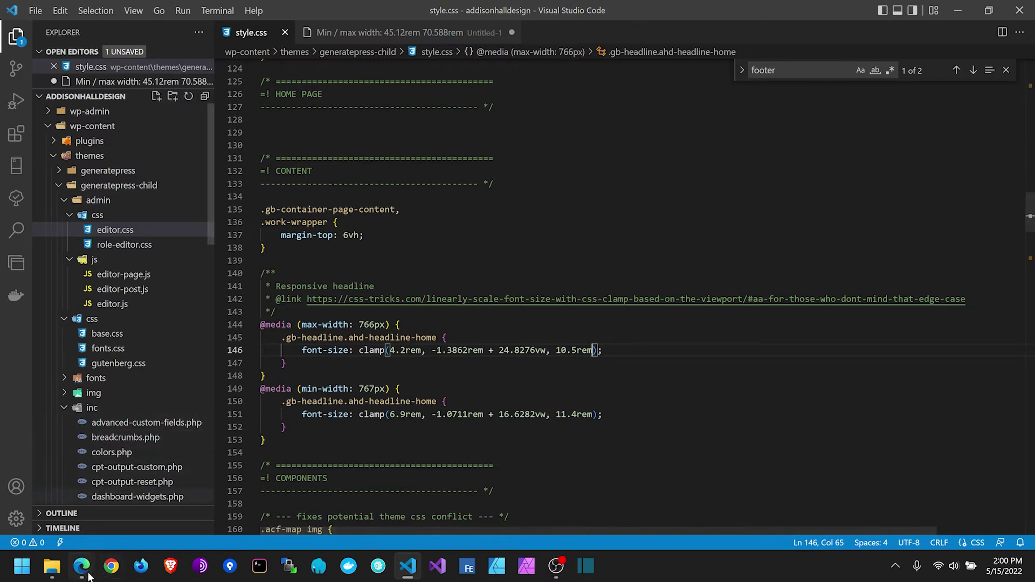
Step: Switch to Edge, reload the home page and check the headline in the responsive preview widened to about 2084 px
mouse_move(88, 577)
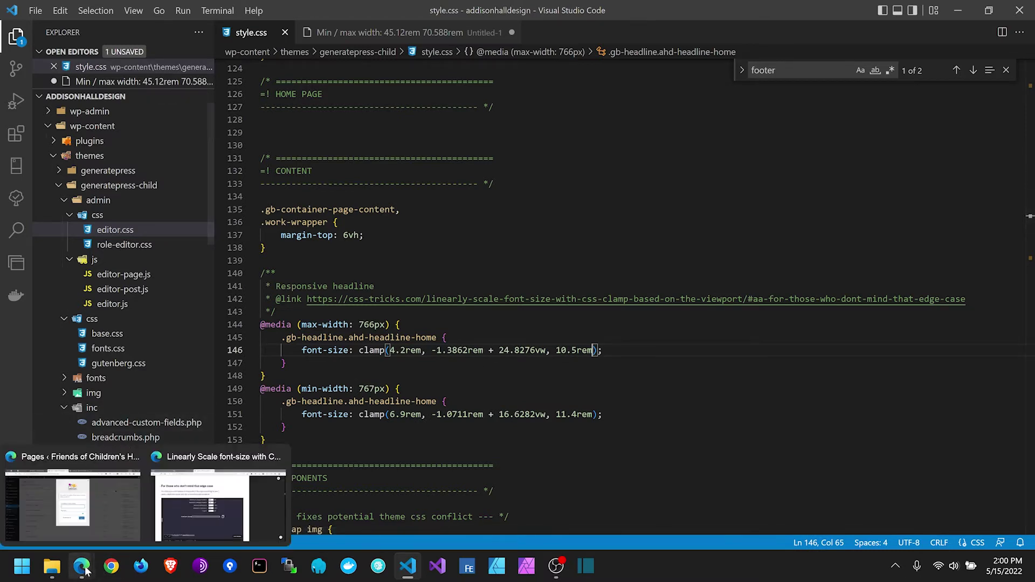
click(186, 531)
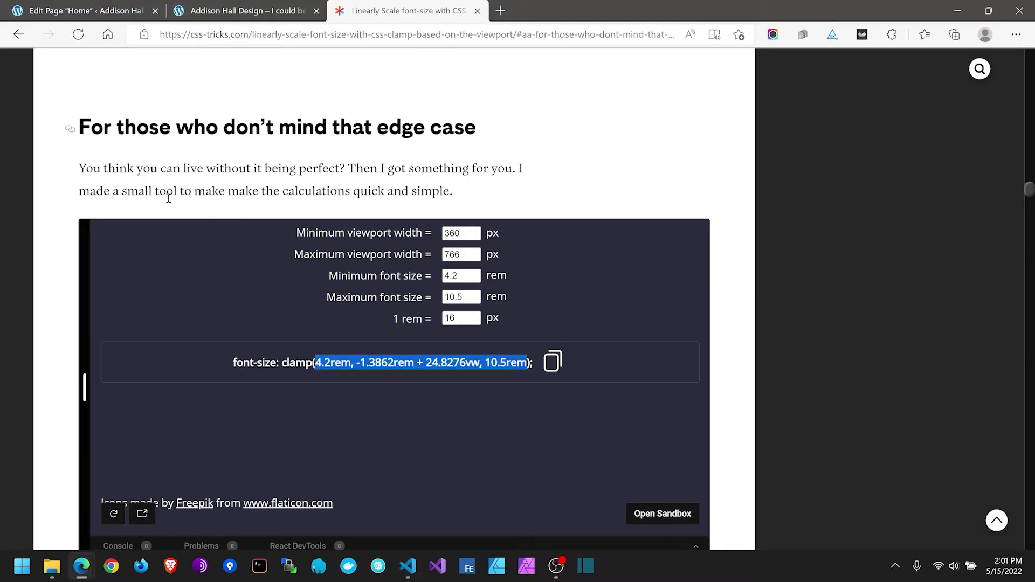
click(230, 5)
right_click(79, 34)
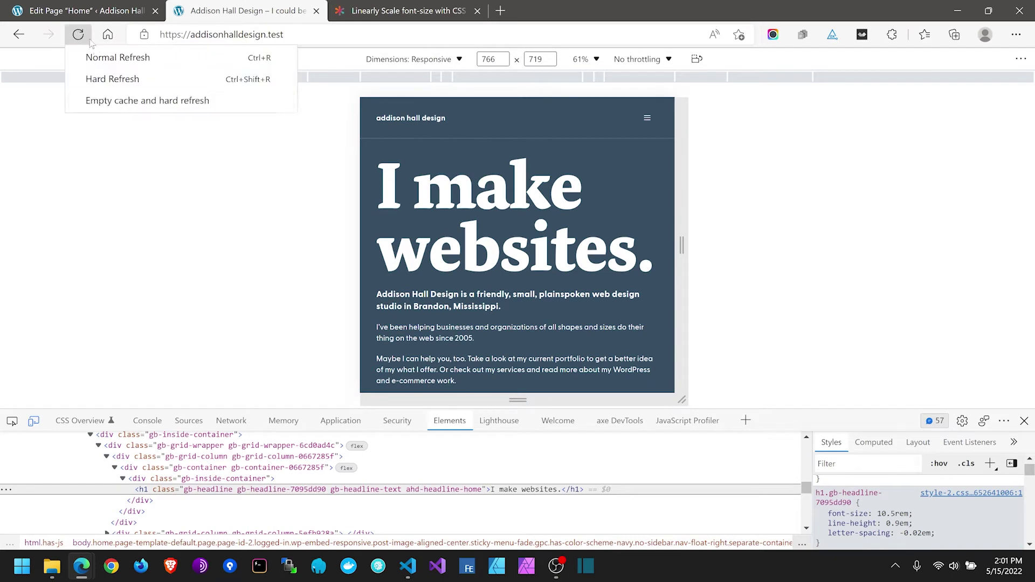
click(135, 171)
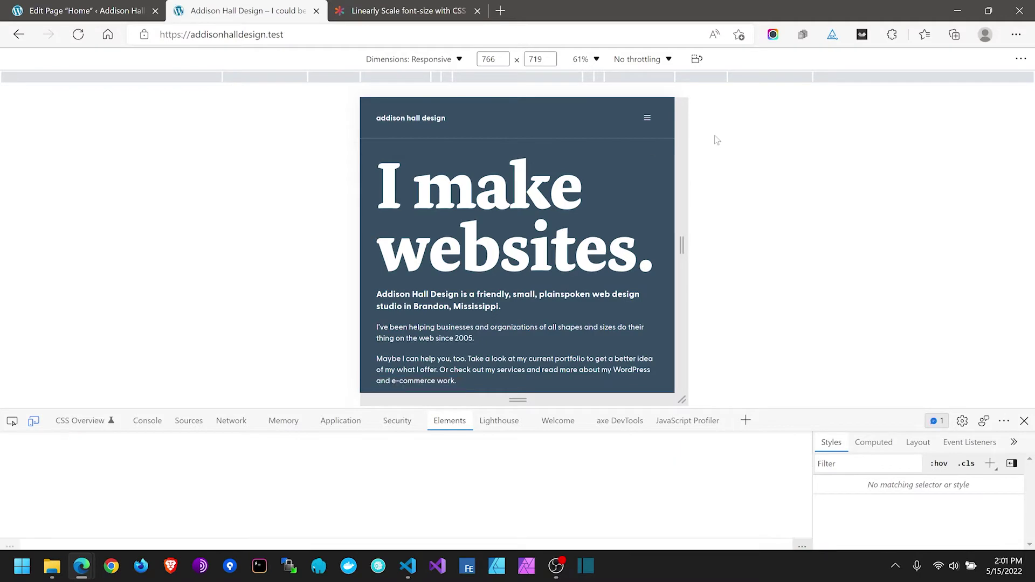
drag(665, 215, 955, 230)
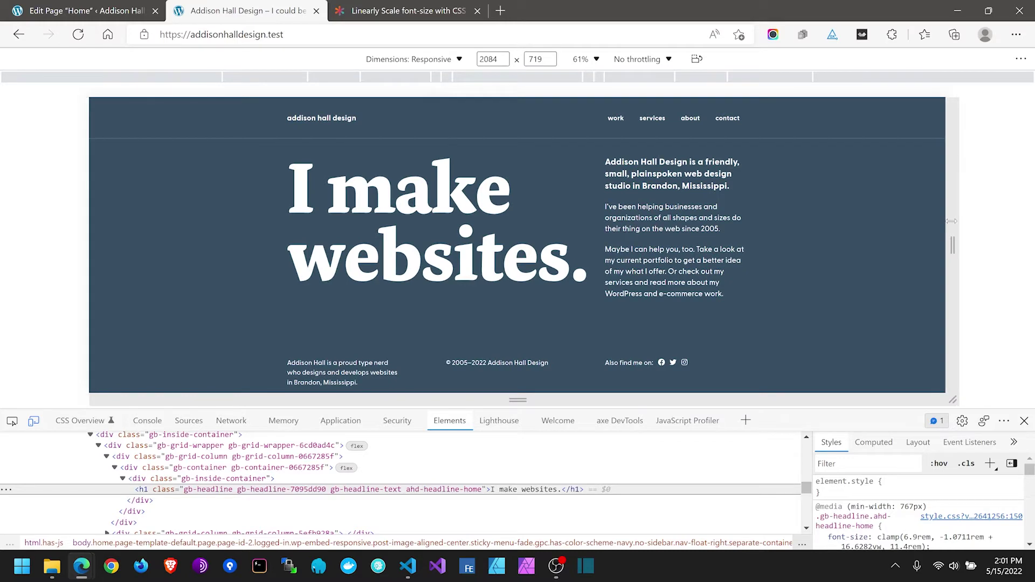
click(34, 421)
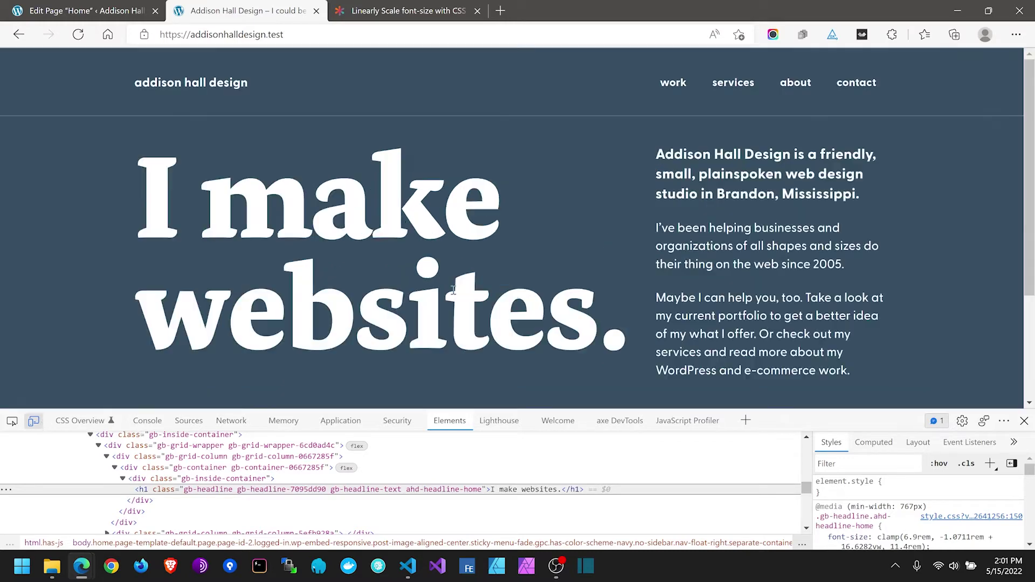
Step: Review the CSS-Tricks article's sections on the resulting clamp() function, root font size changes and the clampBuilder code
click(403, 5)
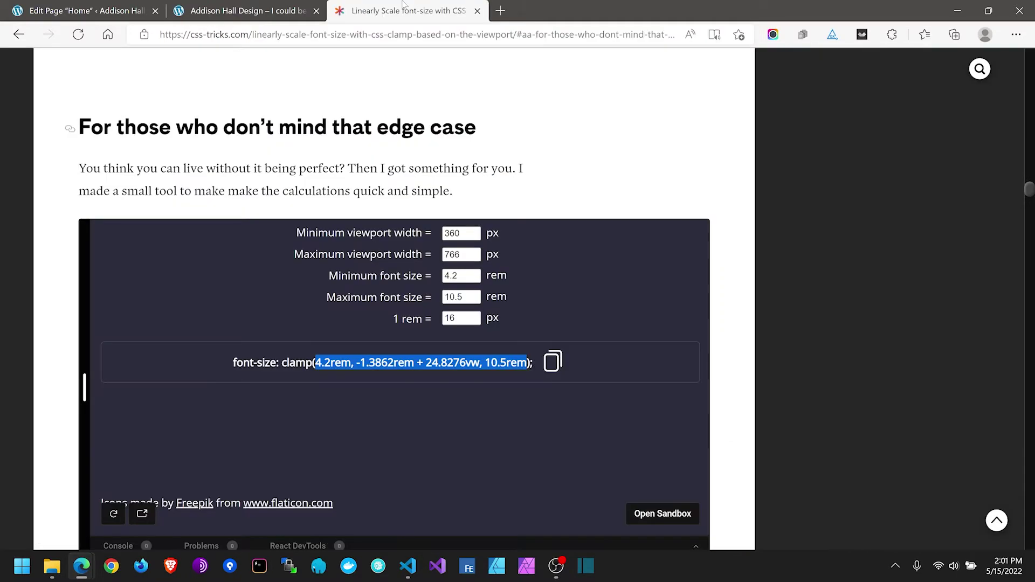
scroll(283, 156, up, 2)
scroll(285, 156, up, 20)
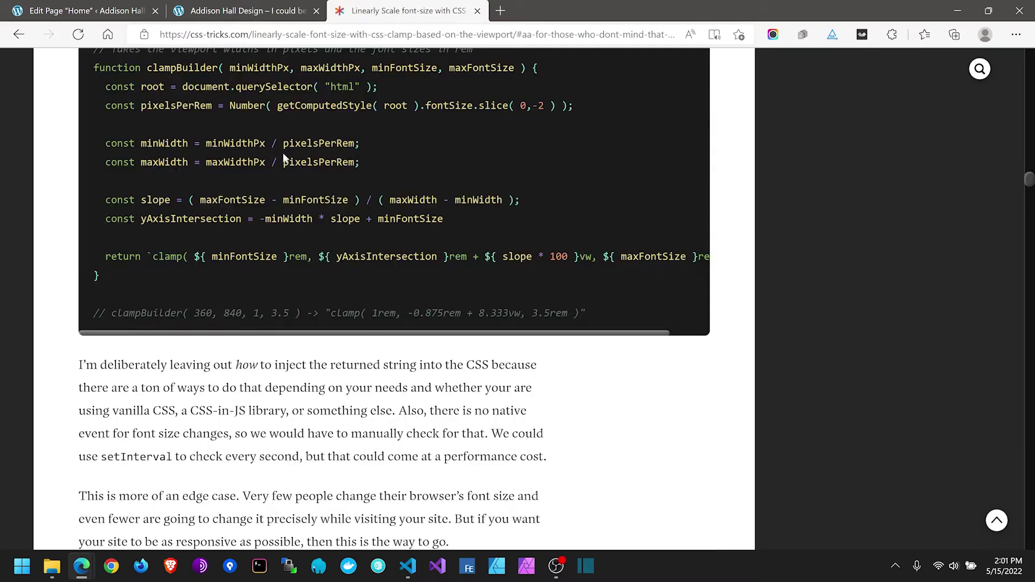
scroll(286, 158, up, 3)
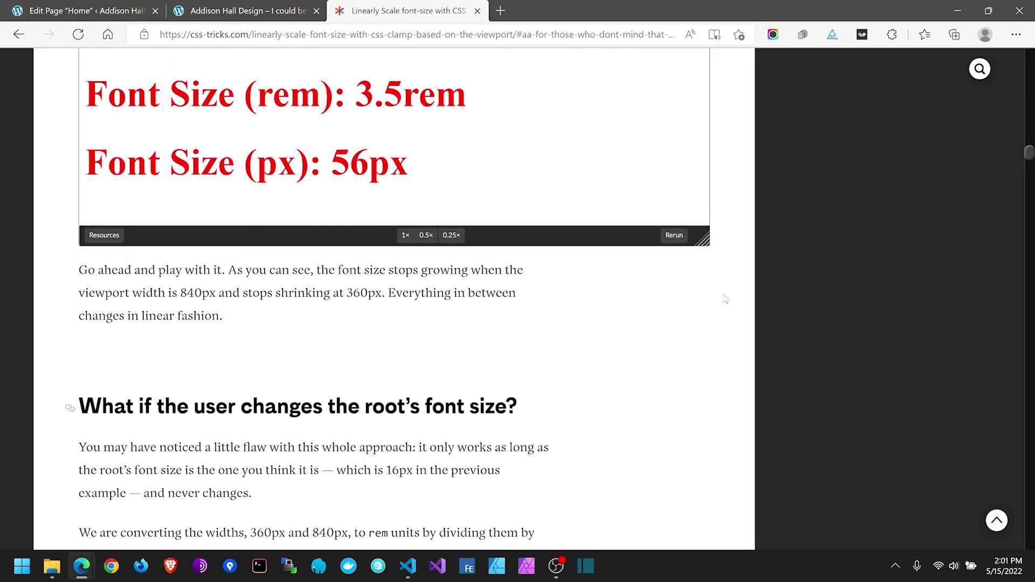
scroll(663, 293, up, 5)
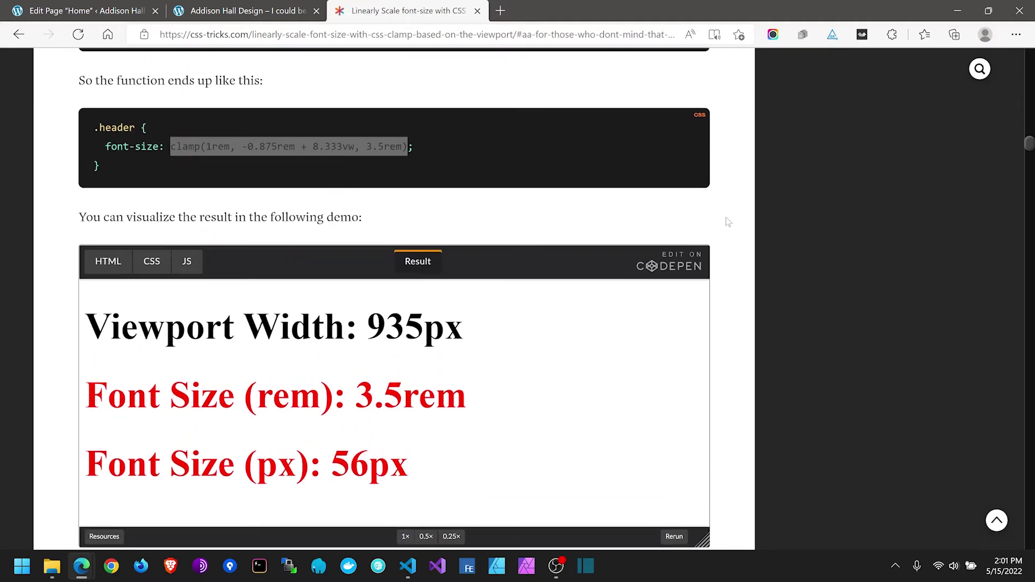
scroll(728, 223, down, 17)
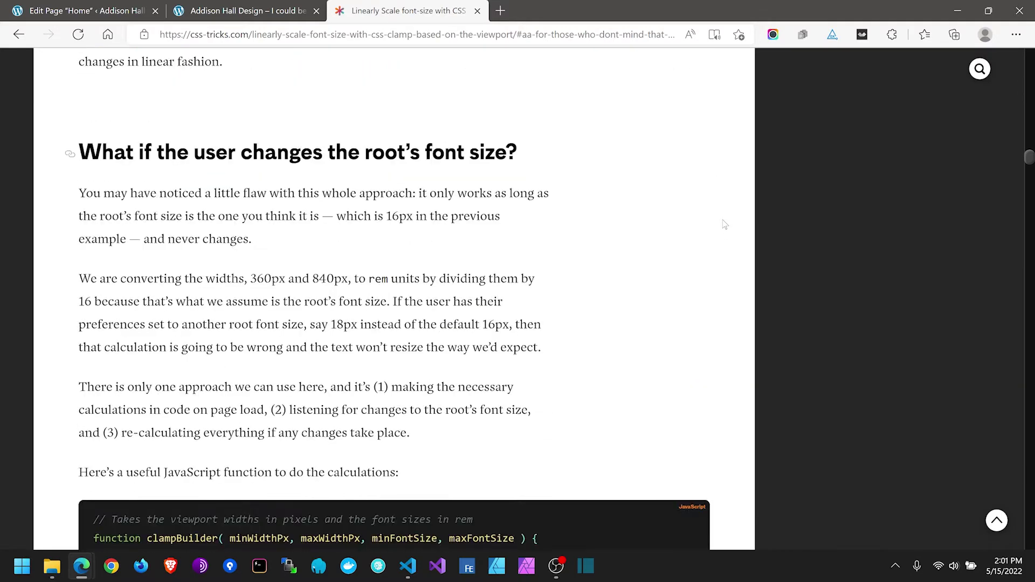
scroll(728, 228, down, 3)
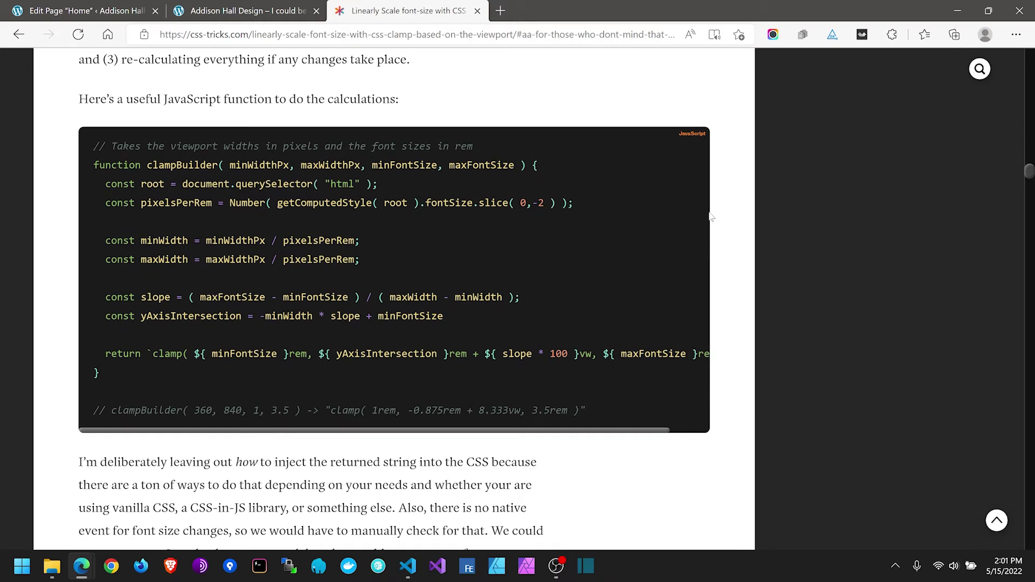
scroll(661, 227, down, 9)
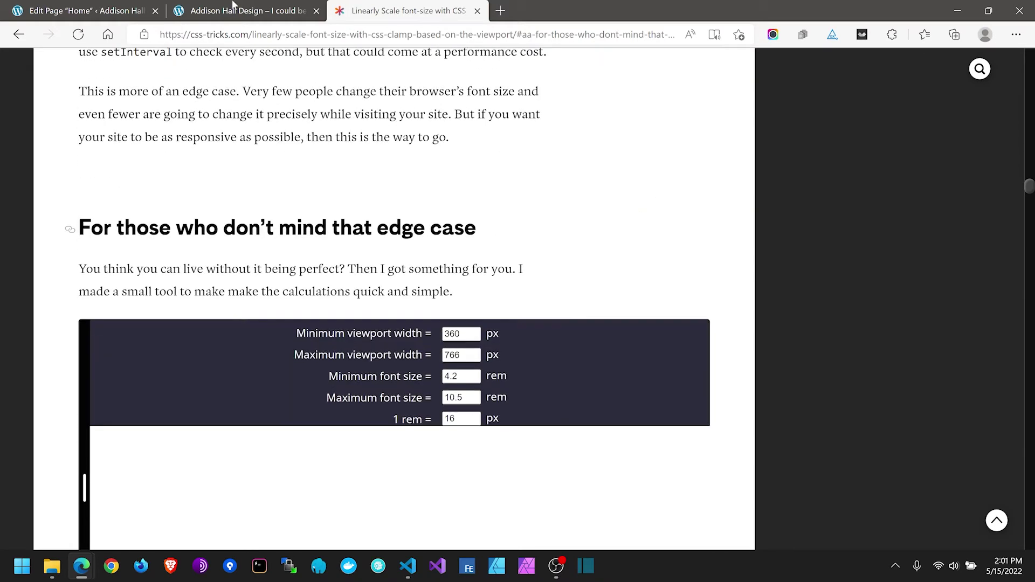
Step: Close the find widget in Visual Studio Code, and return to the home page in Edge to close its developer tools
click(233, 4)
scroll(479, 211, down, 2)
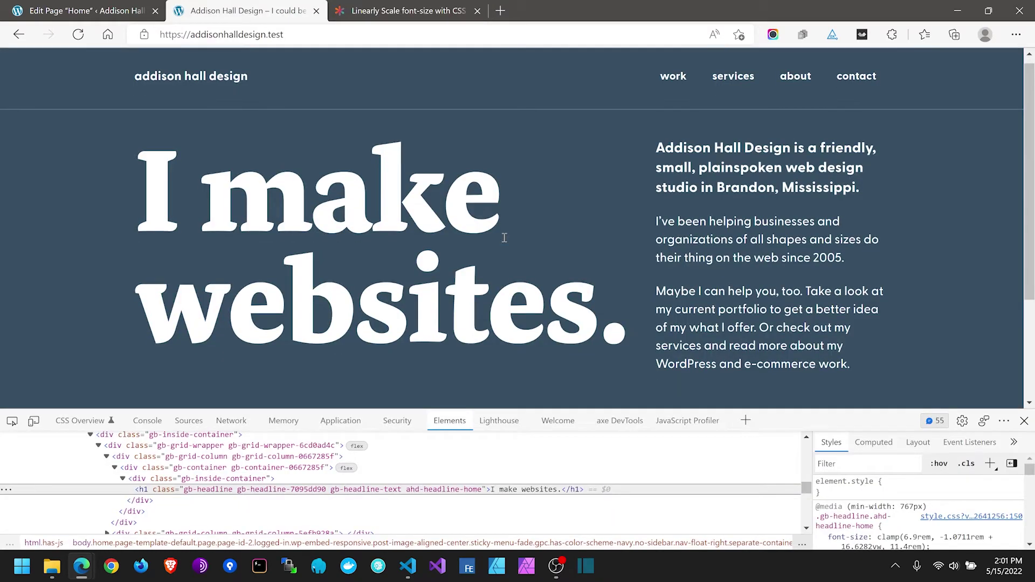
click(409, 566)
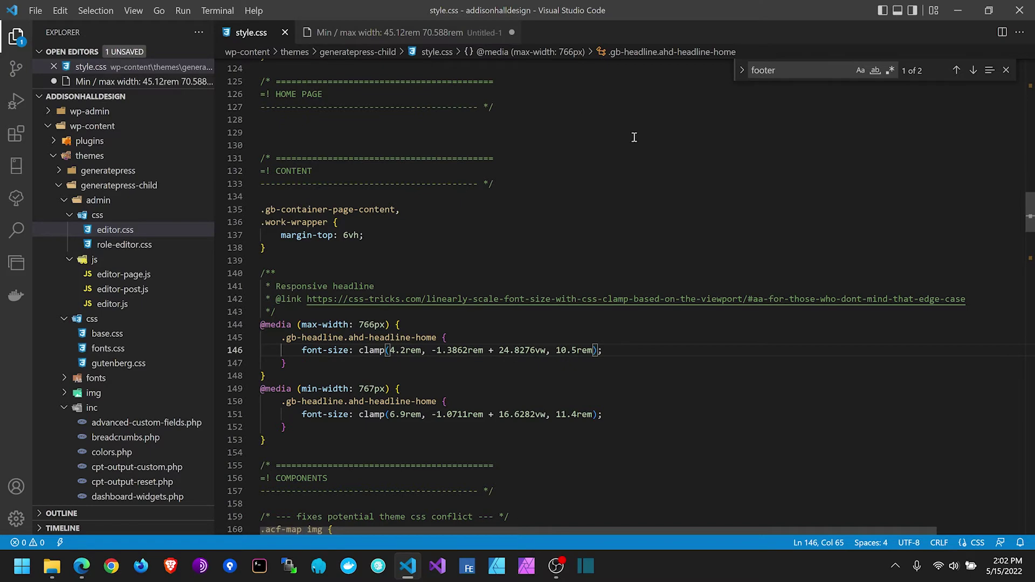
click(1004, 71)
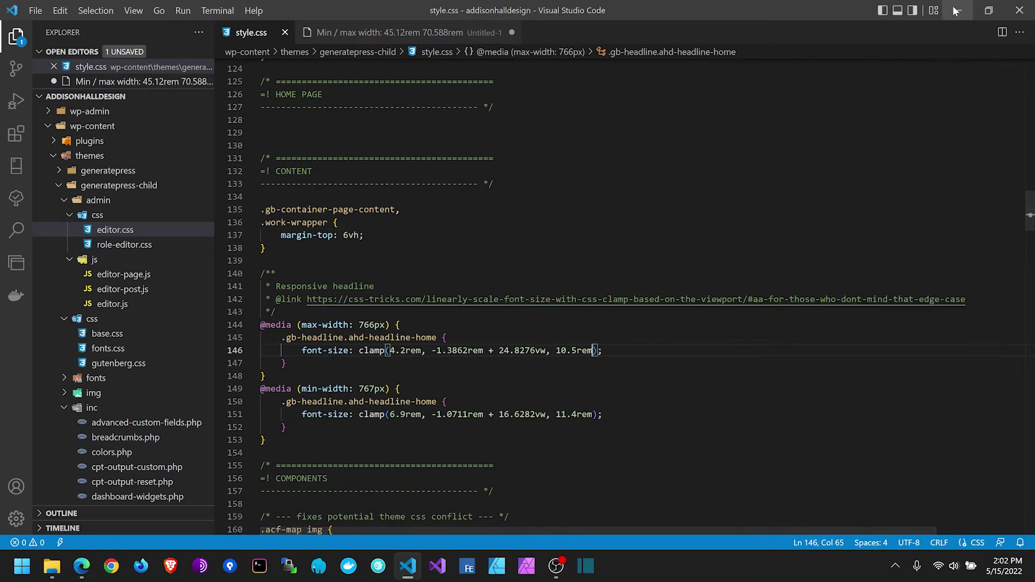
click(958, 11)
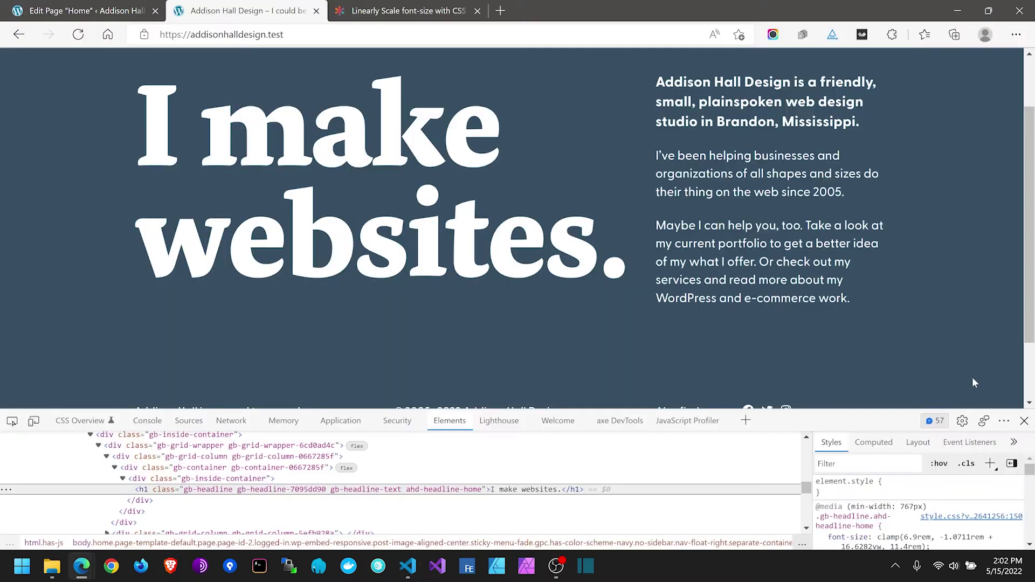
click(1025, 420)
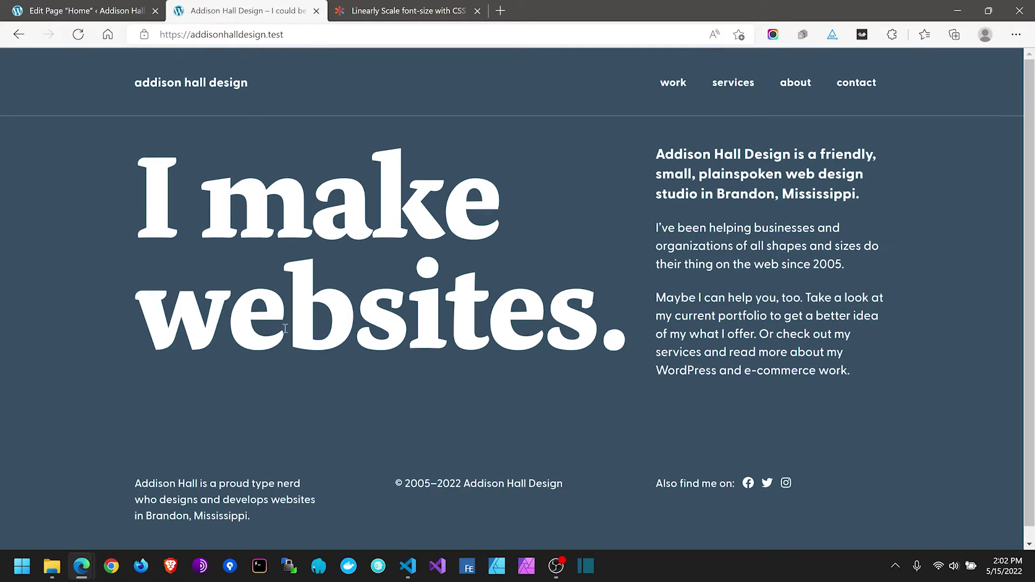
Step: In the Home page editor, set the Grid block's desktop vertical alignment to Bottom and update the page
click(83, 9)
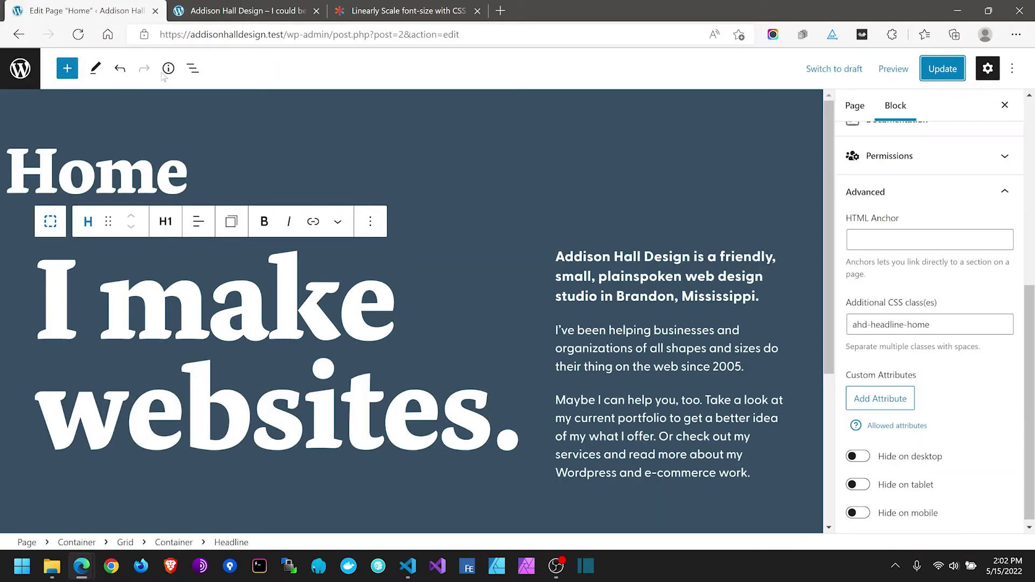
click(192, 68)
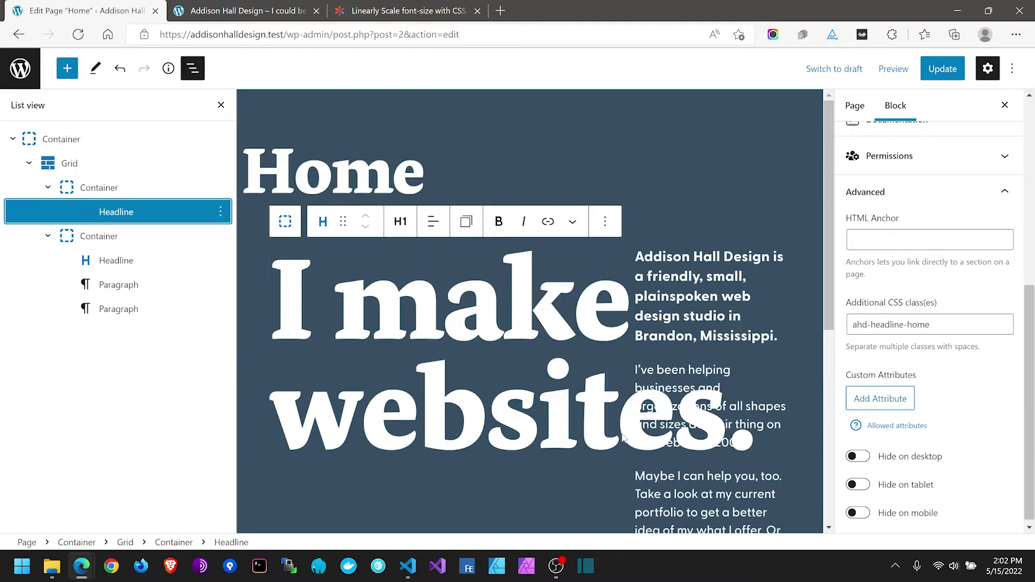
click(66, 164)
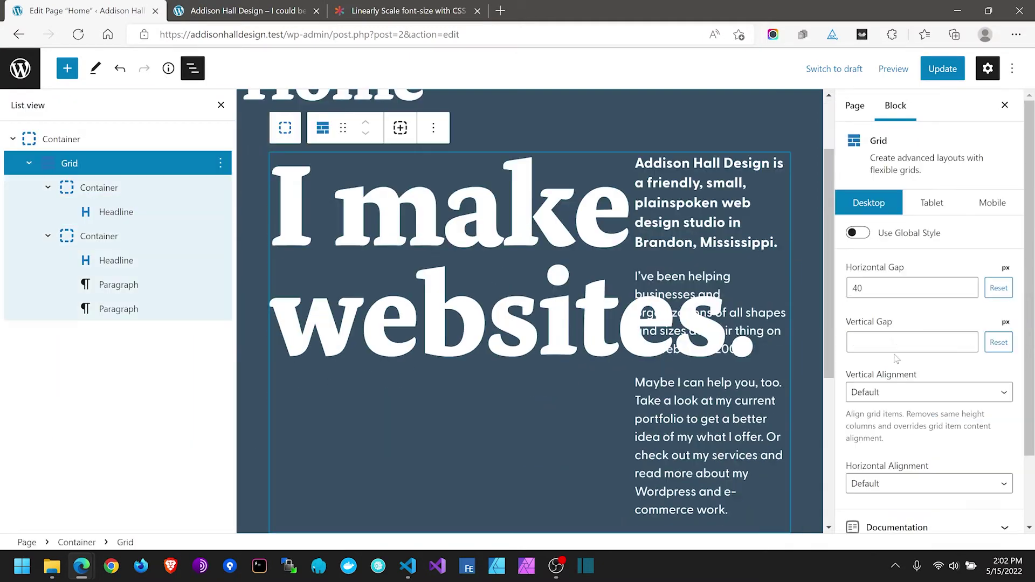
click(877, 393)
key(Escape)
key(b)
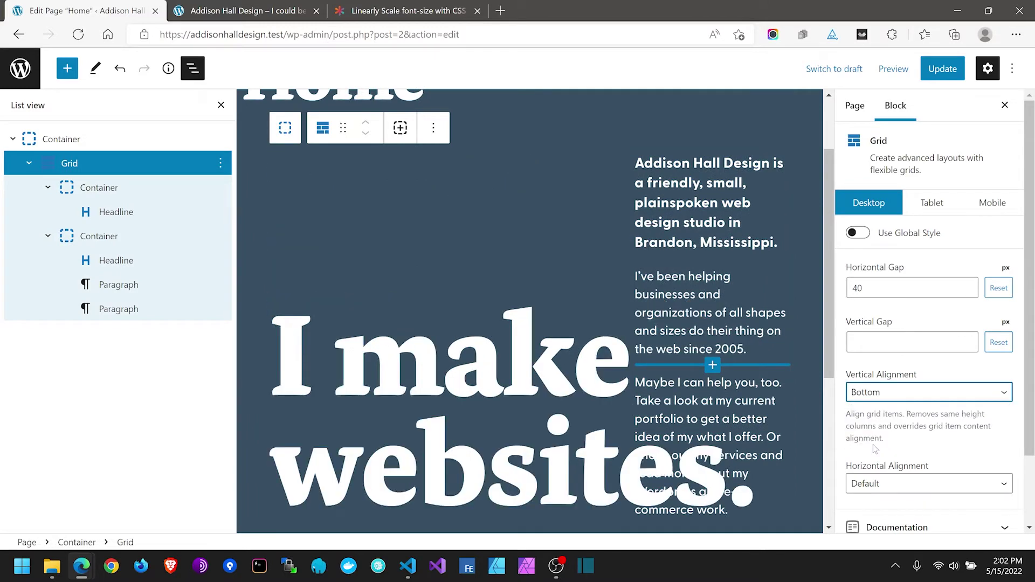
click(925, 78)
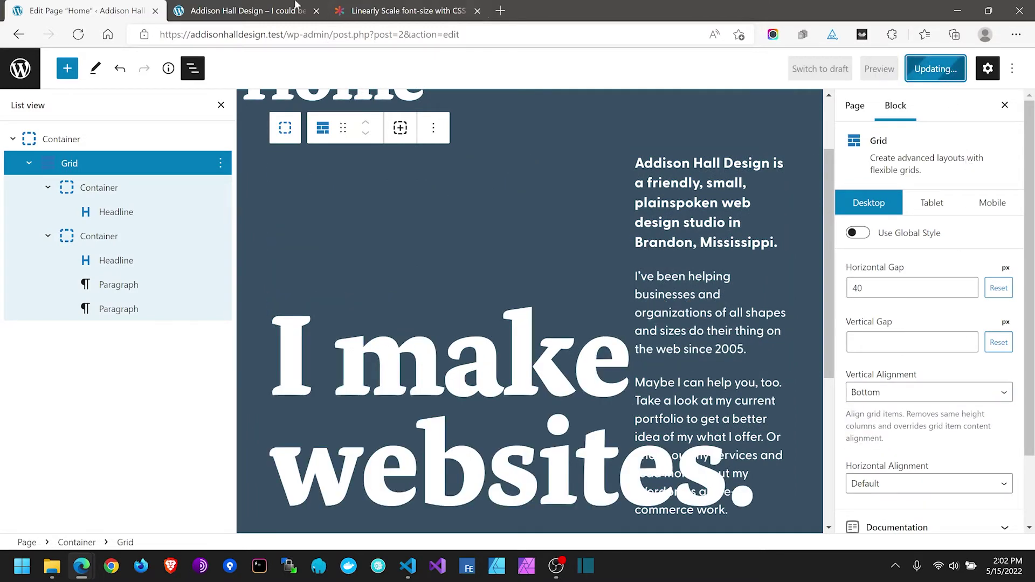
Step: Reload the home page on the site and reopen the developer tools with device emulation turned on
click(243, 4)
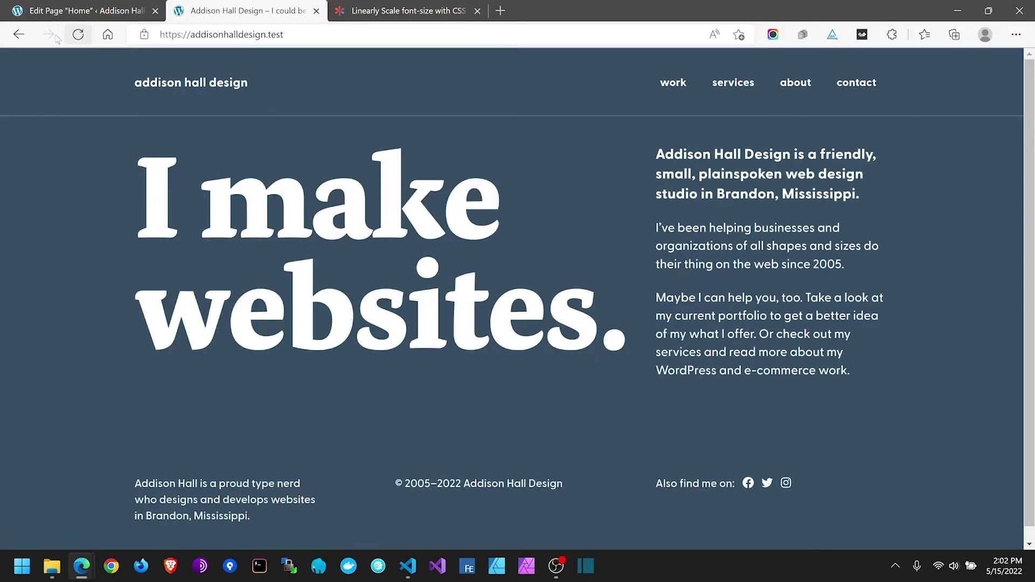
click(78, 34)
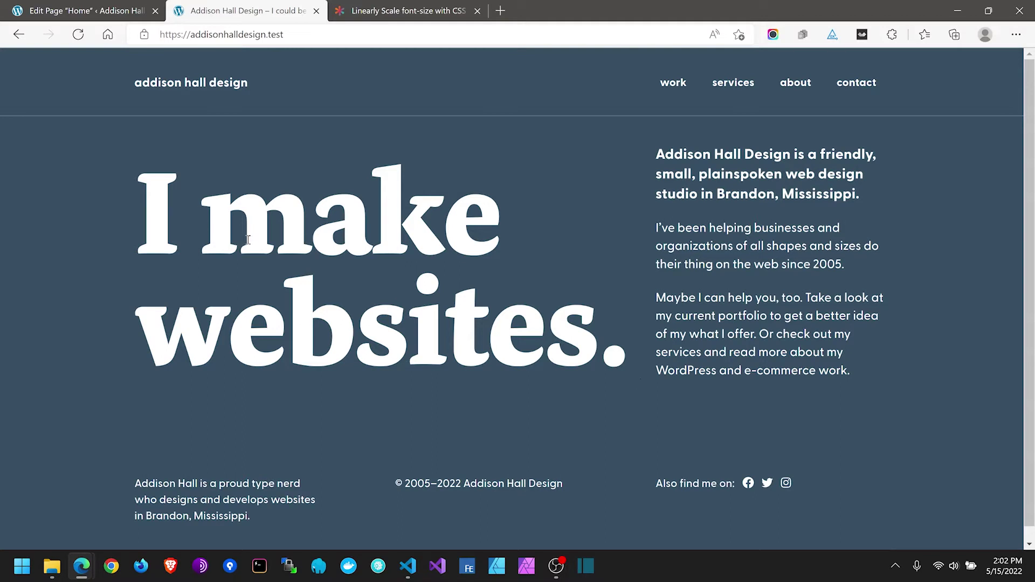
right_click(91, 238)
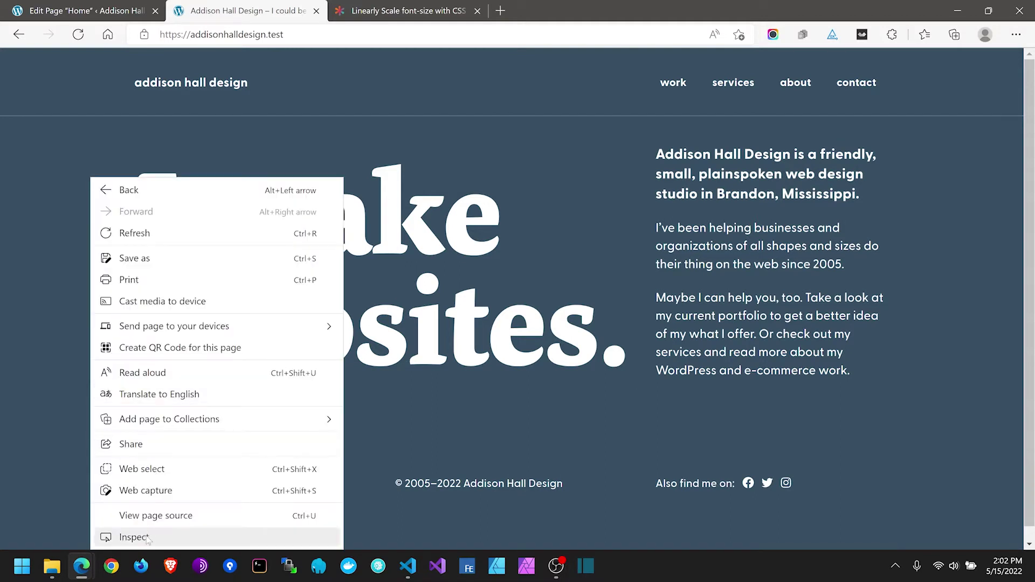
click(456, 358)
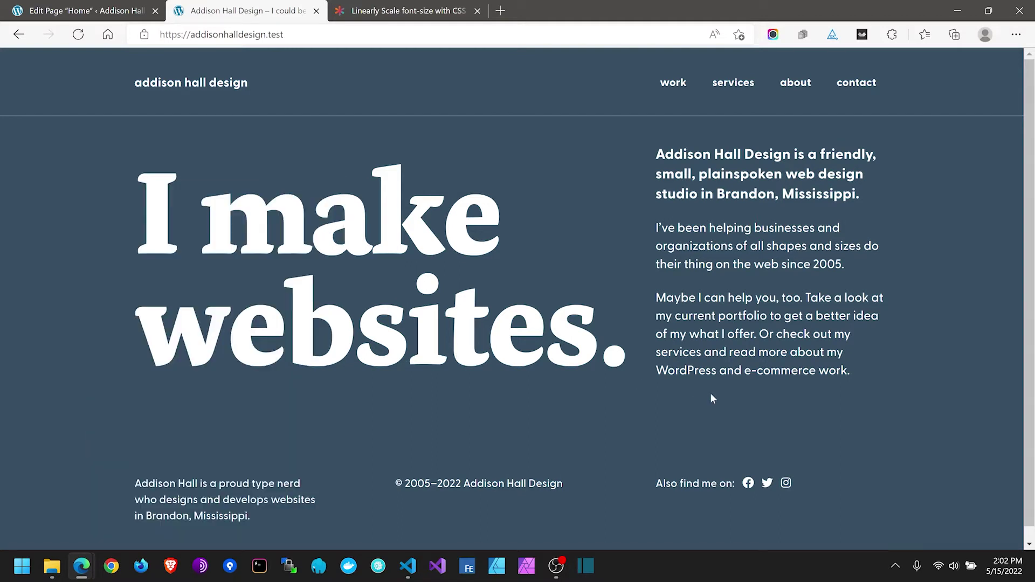
key(ctrl+shift+i)
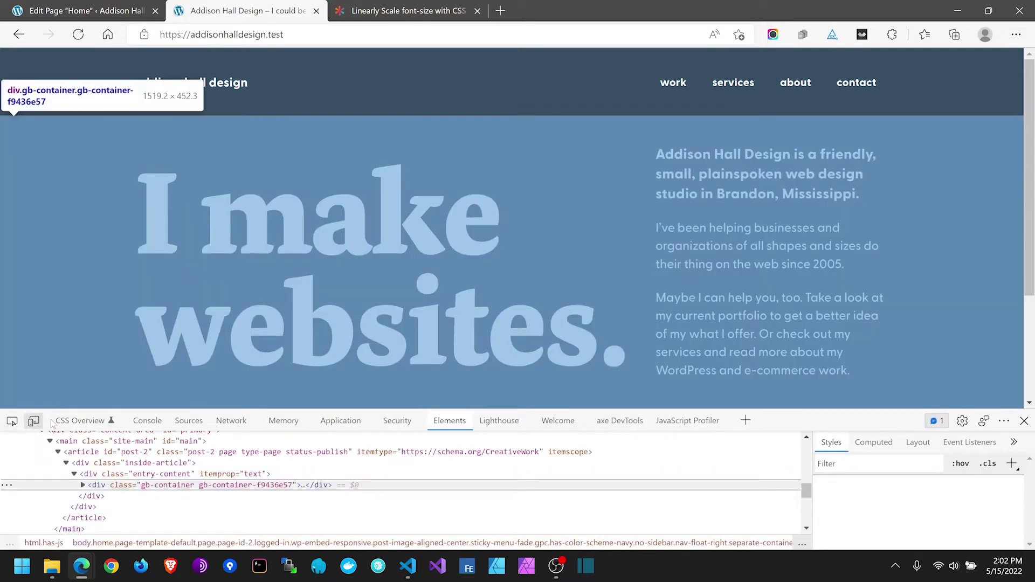
click(34, 420)
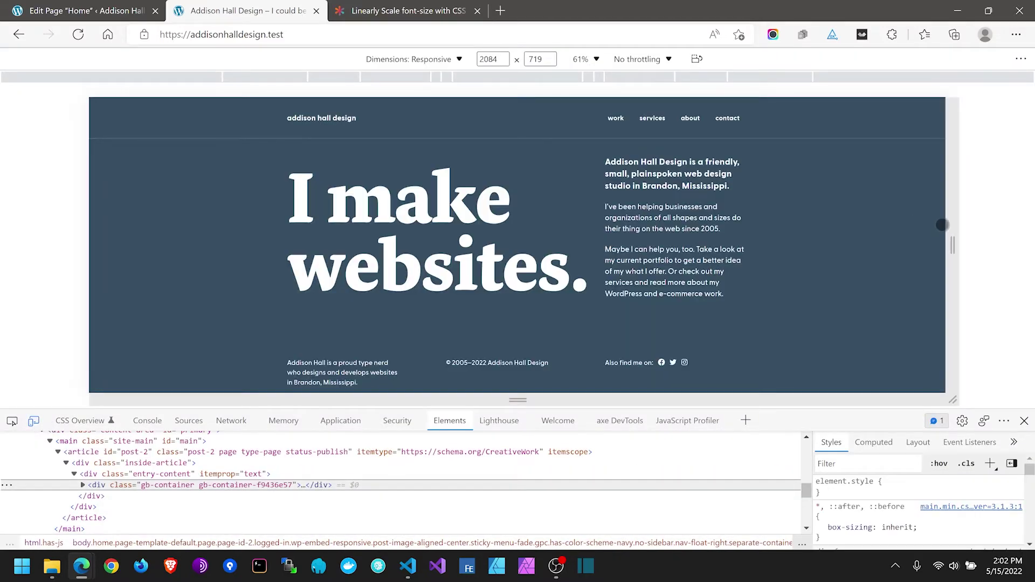
Step: Narrow the home page's responsive preview to about 875 px wide and examine how the headline aligns with the text column
drag(950, 229, 697, 224)
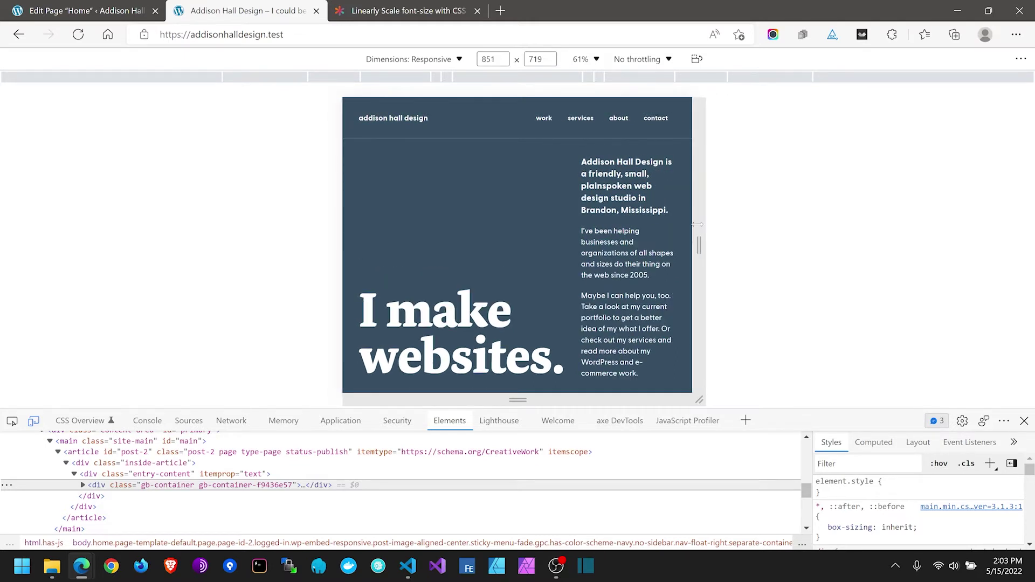
mouse_move(697, 225)
mouse_down()
mouse_move(723, 224)
mouse_move(698, 225)
mouse_up()
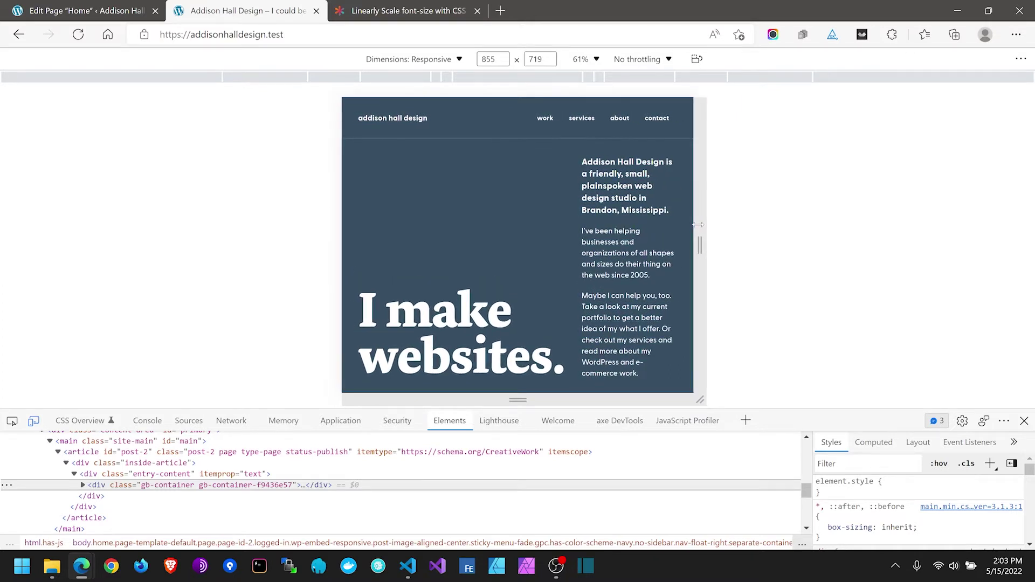
mouse_move(698, 224)
mouse_down()
mouse_move(715, 225)
mouse_move(665, 230)
mouse_move(704, 236)
mouse_up()
scroll(597, 219, down, 3)
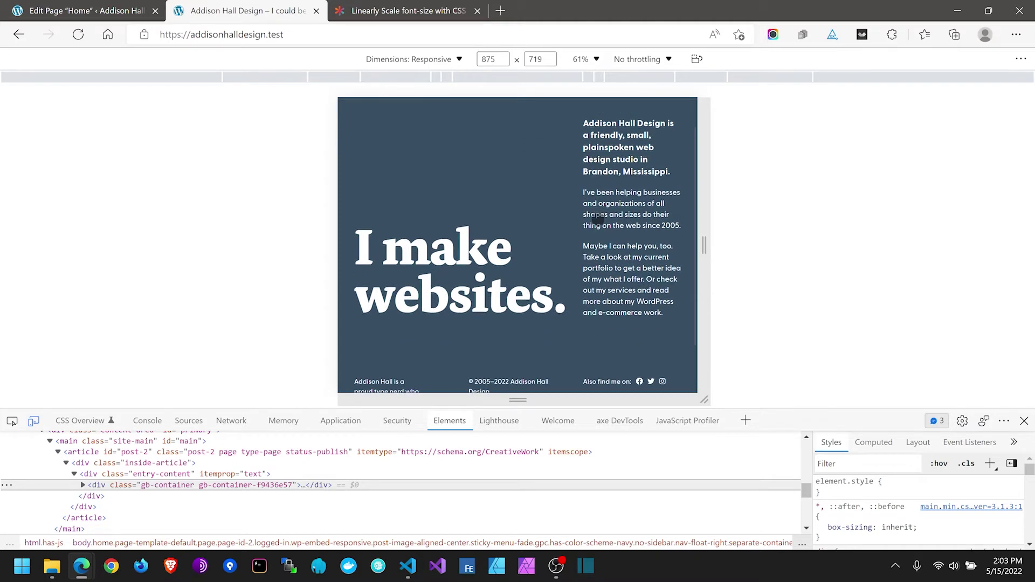
Step: Open the site's Services page in the responsive preview and examine its heading and column layout
scroll(597, 218, up, 2)
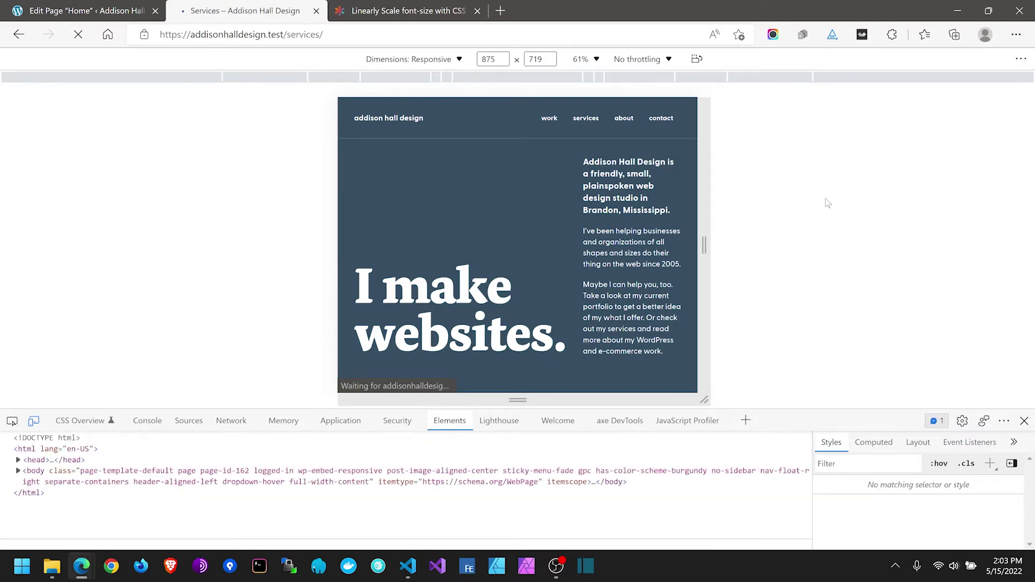
scroll(589, 231, down, 2)
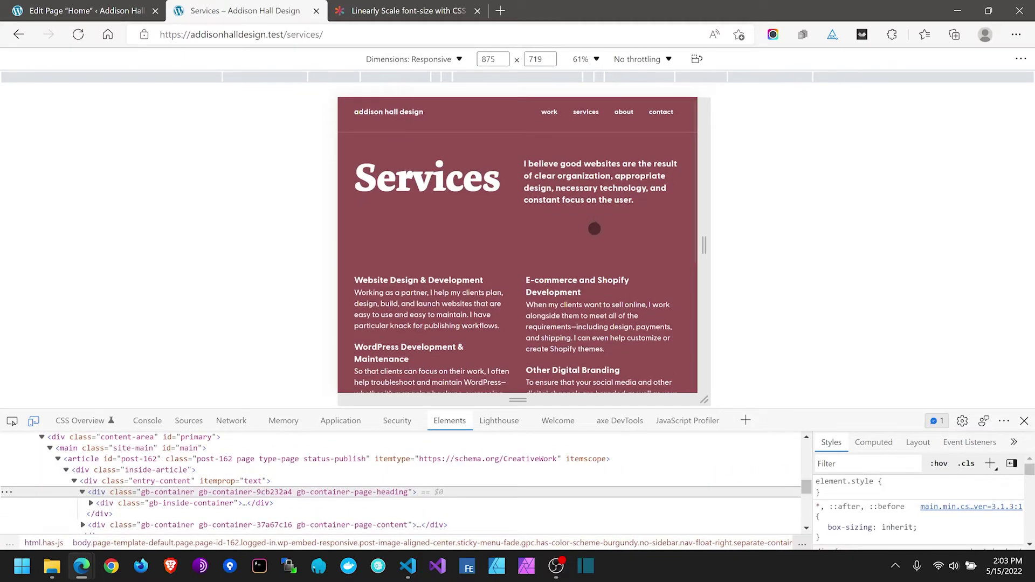
scroll(675, 232, up, 2)
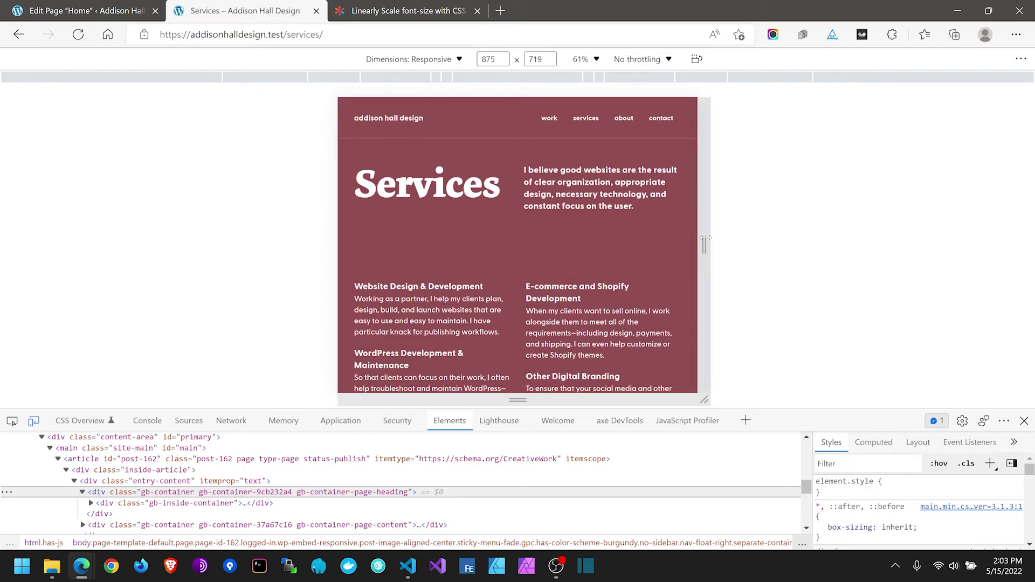
Step: Narrow the Services page's responsive preview to about 796 px wide and examine how its heading fits the column
mouse_move(707, 233)
mouse_down()
mouse_move(671, 238)
mouse_move(696, 243)
mouse_move(659, 237)
mouse_move(693, 237)
mouse_up()
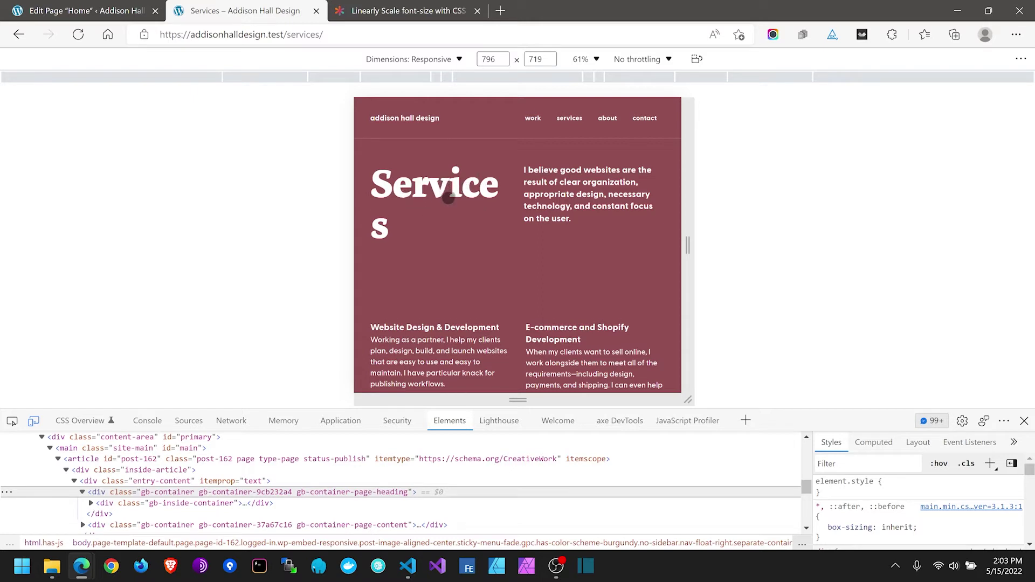
scroll(462, 219, down, 2)
scroll(464, 220, up, 2)
Step: Leave the Home page editor and open the GenerateBlocks global style Page Heading Container for editing
click(107, 6)
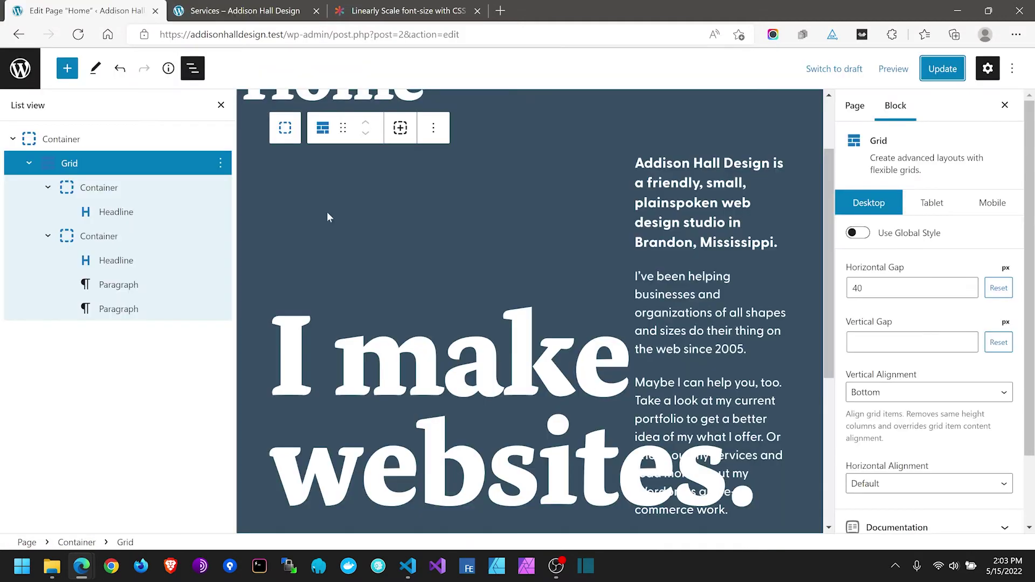
click(19, 70)
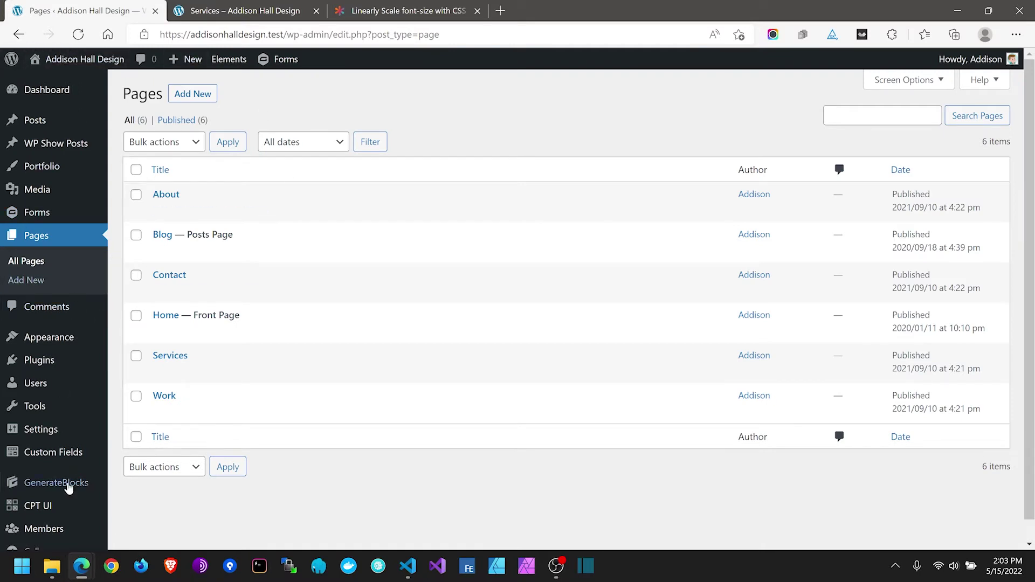
mouse_move(65, 485)
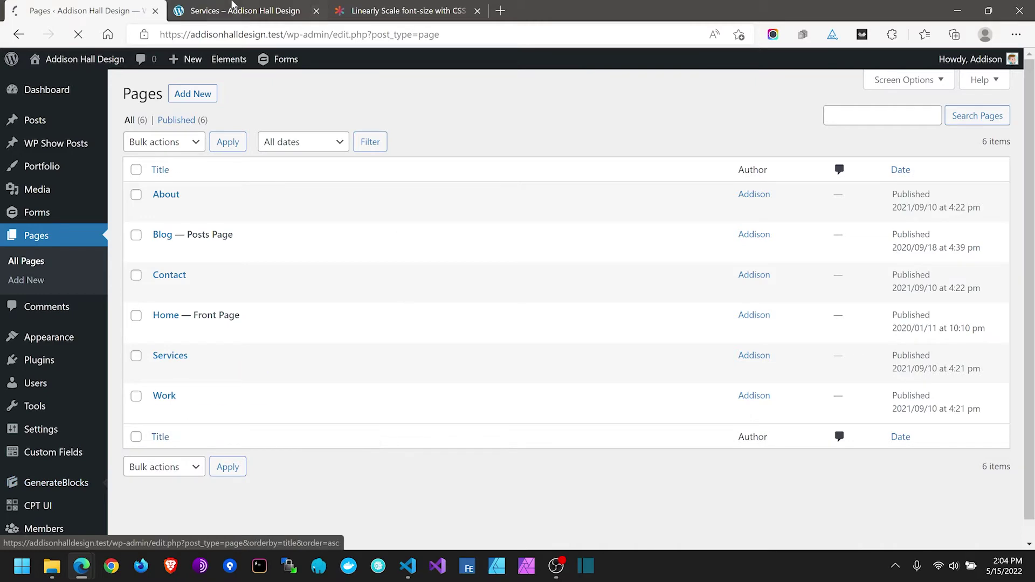
click(207, 8)
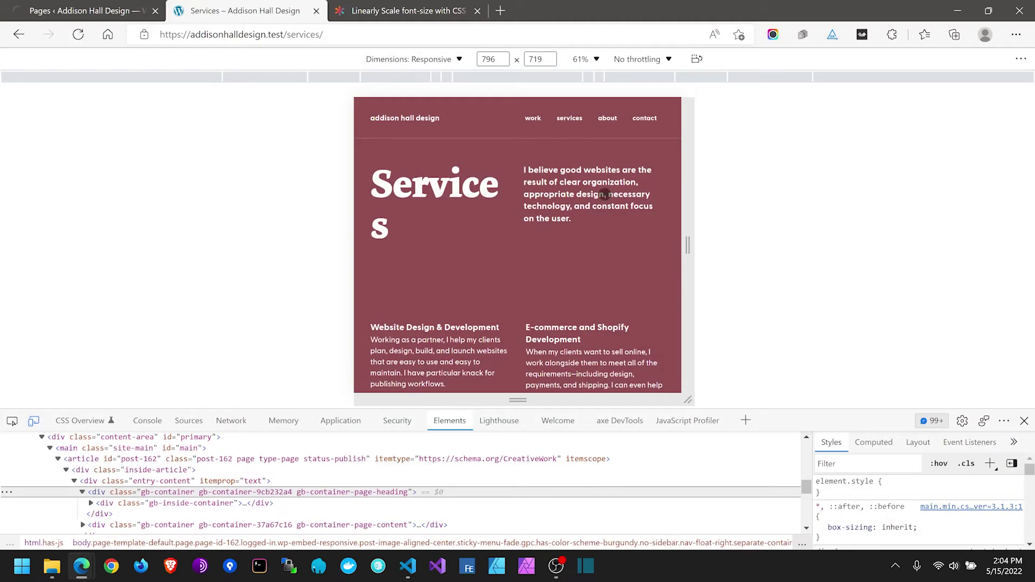
click(110, 7)
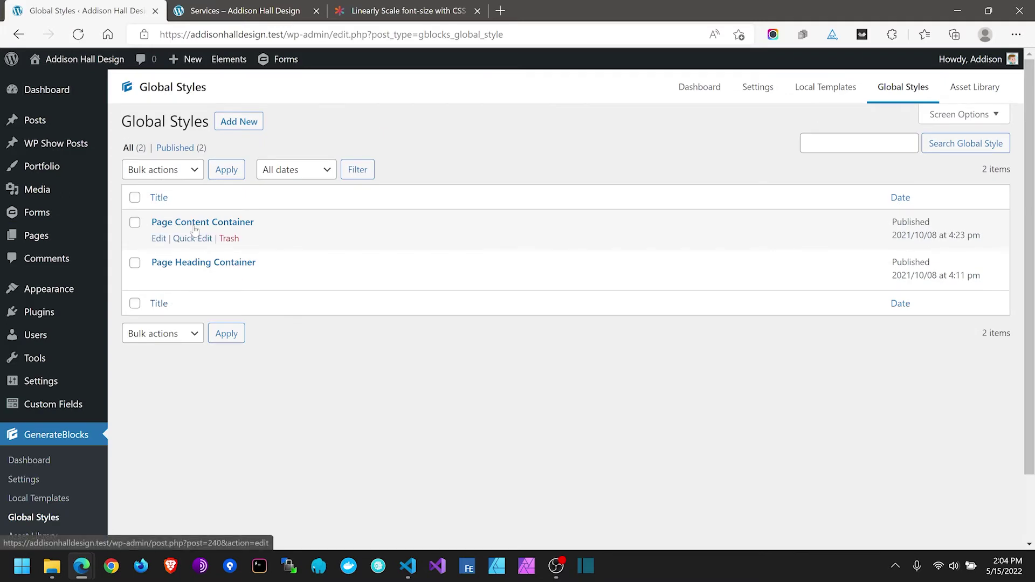
click(204, 262)
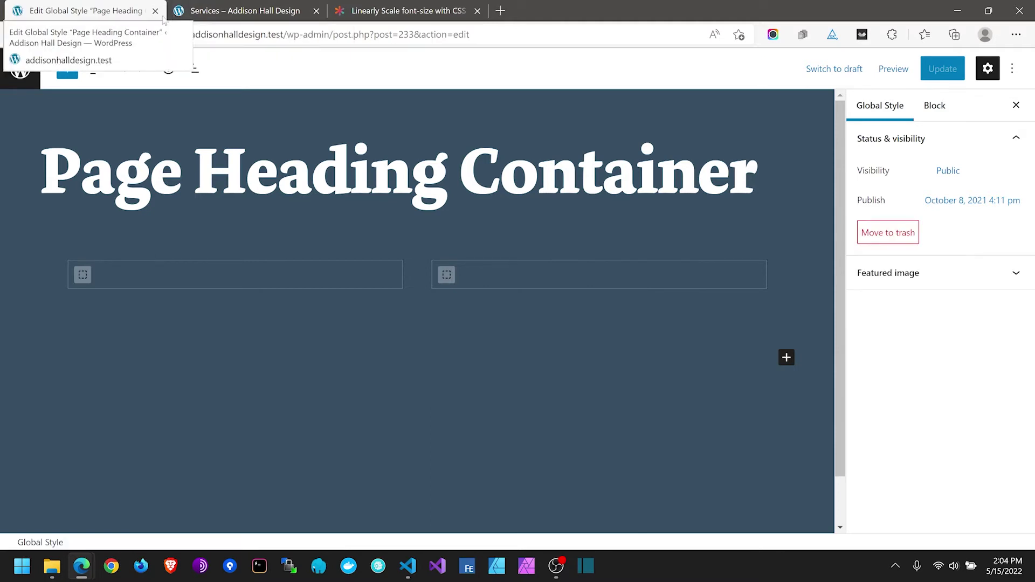
Step: Set the tablet container width of the grid's first inner Container (page-heading-inside-left) to 100%
click(195, 73)
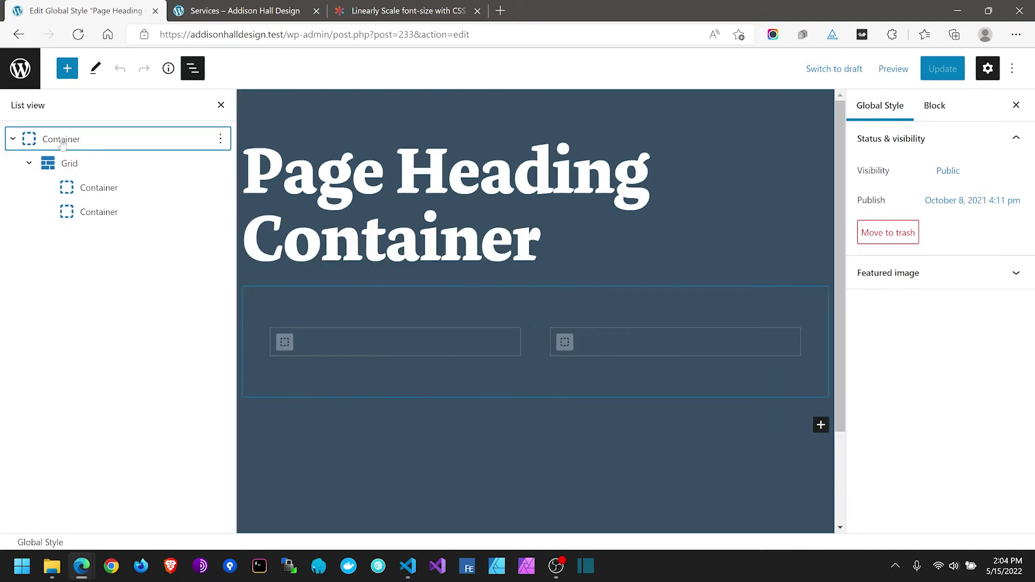
click(685, 296)
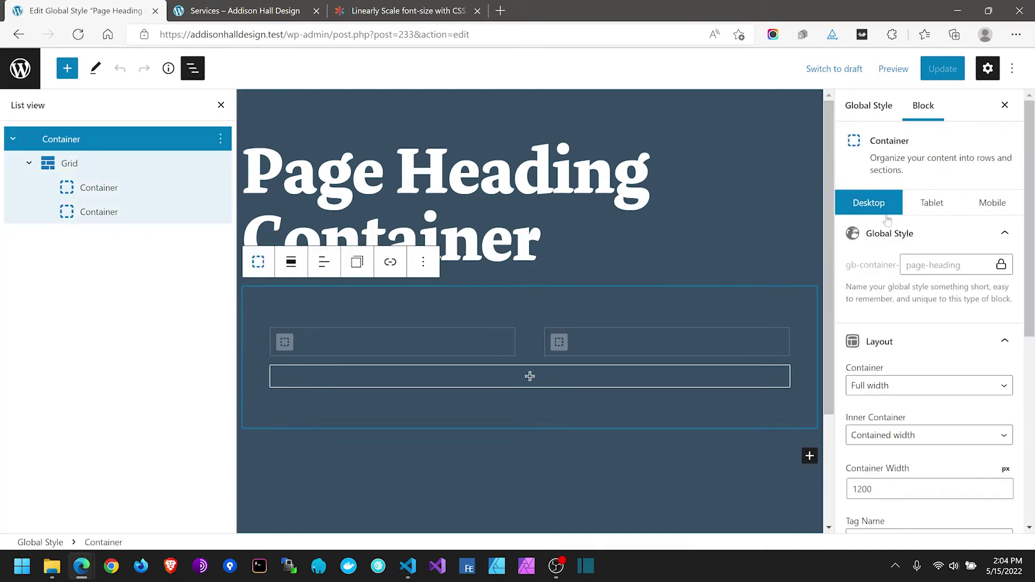
click(931, 206)
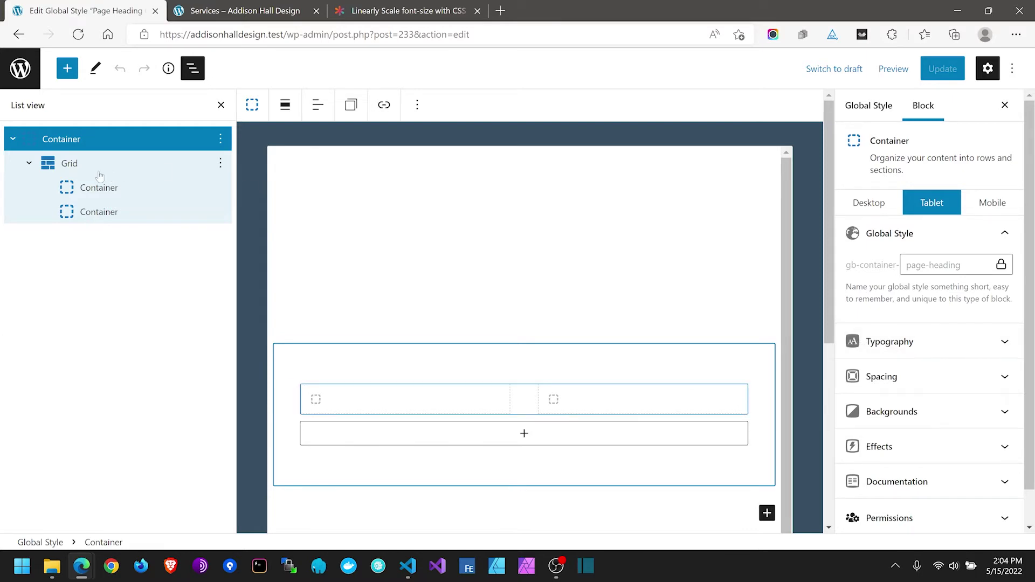
click(82, 170)
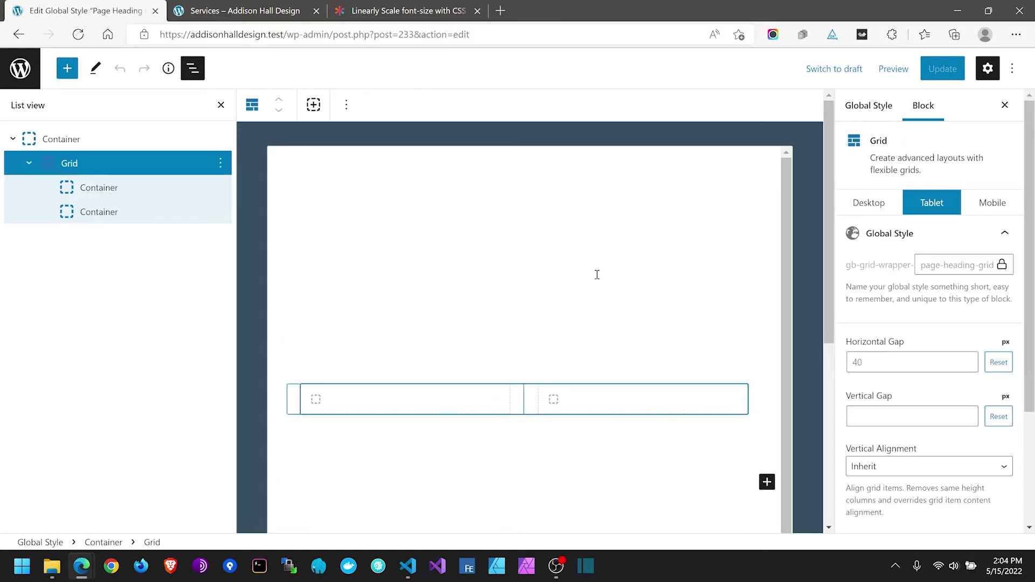
click(858, 363)
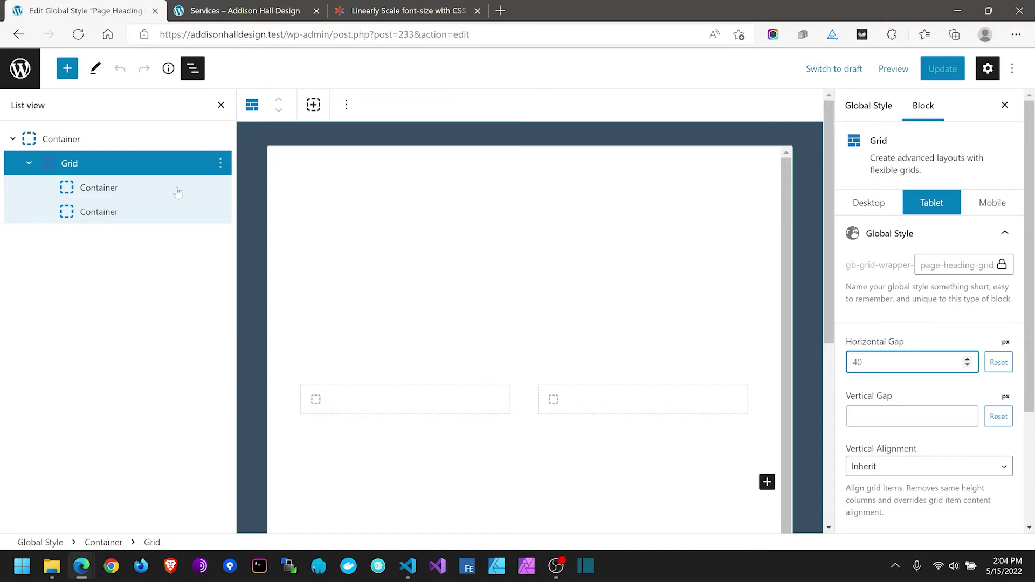
click(93, 195)
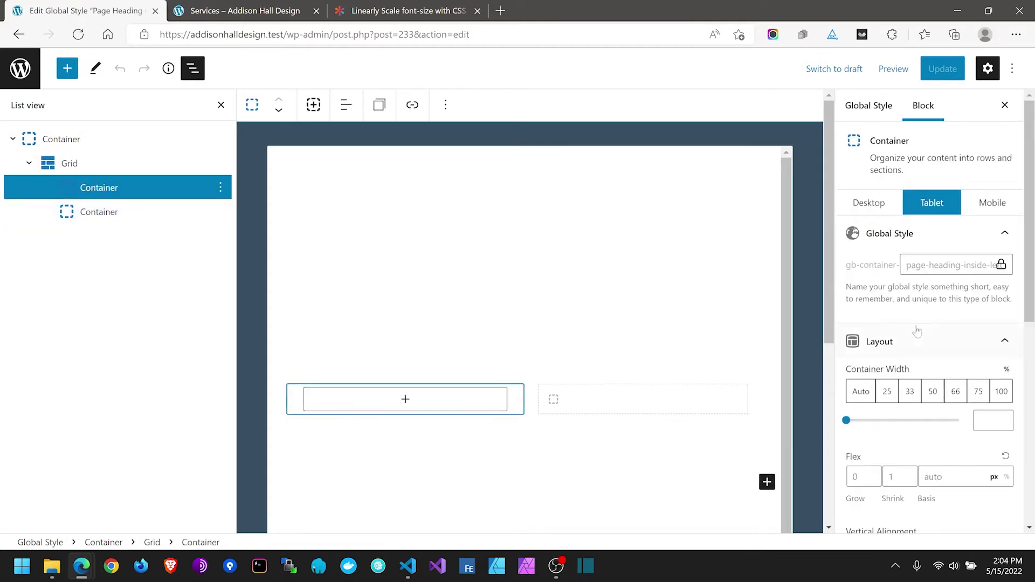
click(1000, 393)
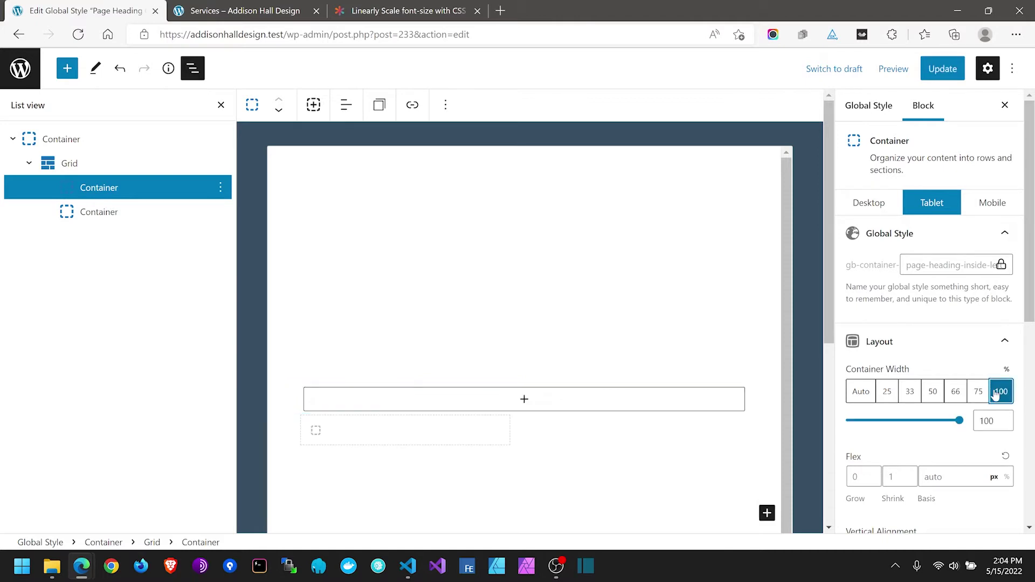
Step: Set the tablet width of the grid's second inner Container to 75%, check its mobile width, and update the global style
click(83, 218)
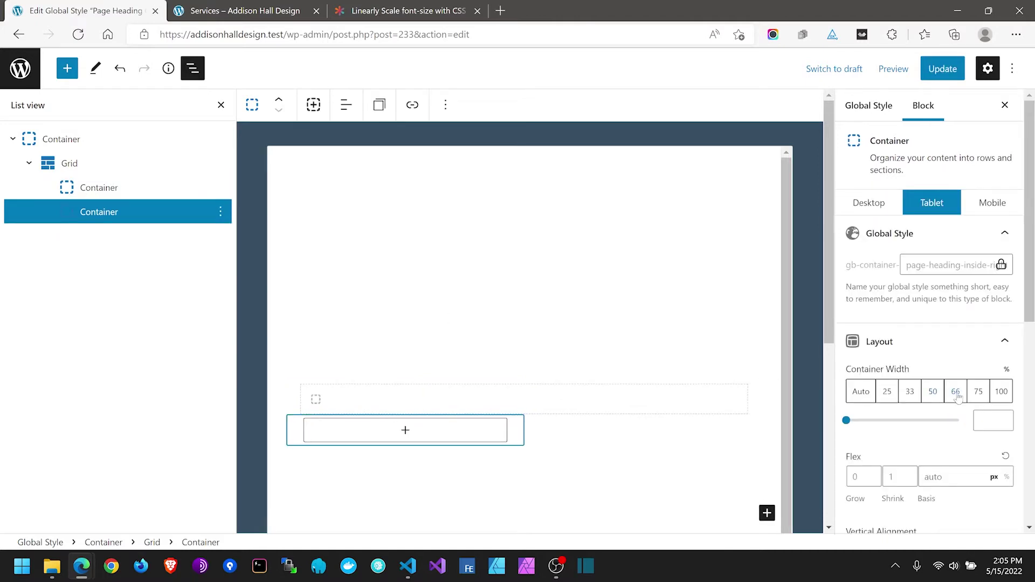
click(957, 394)
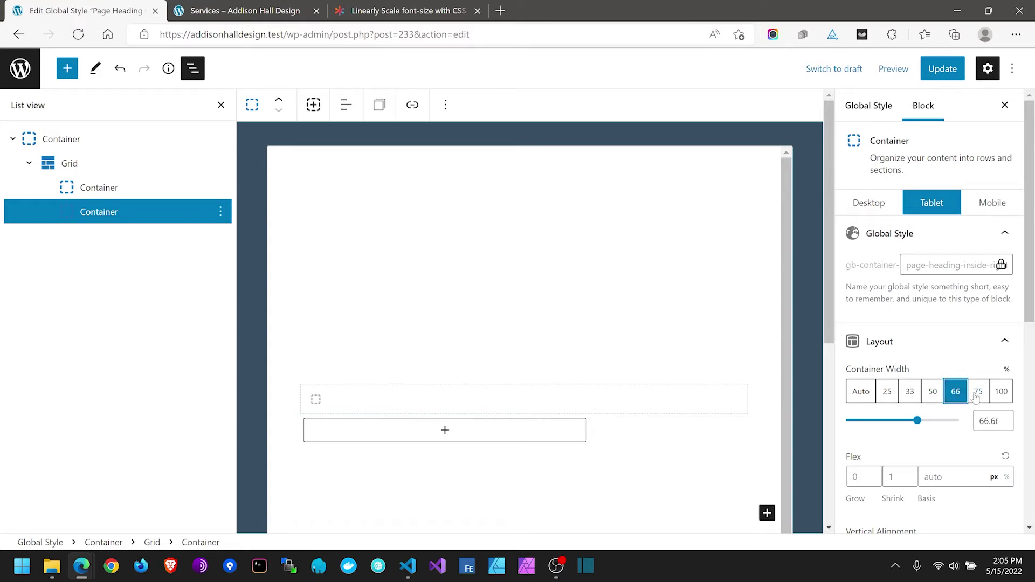
click(977, 394)
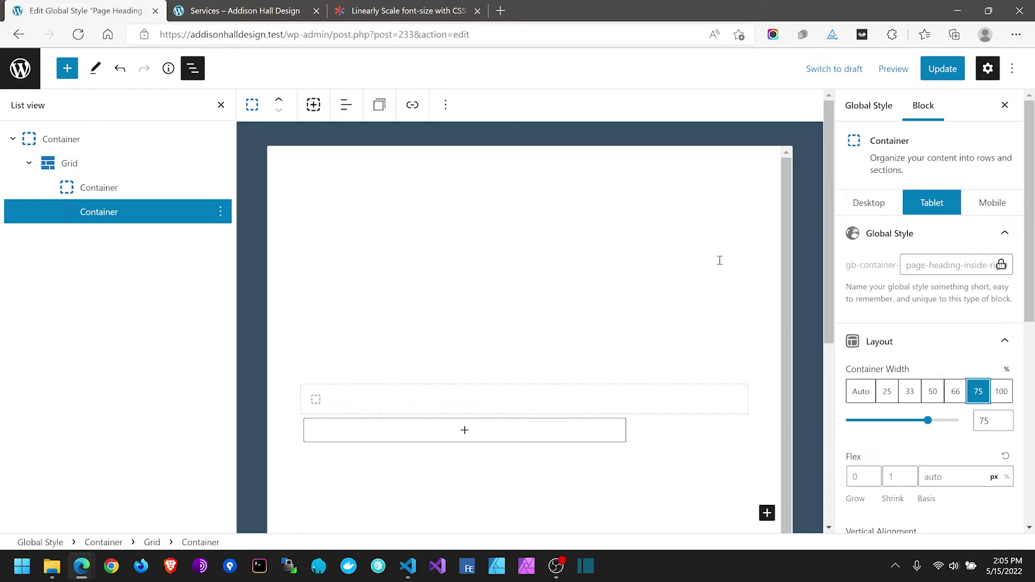
click(979, 209)
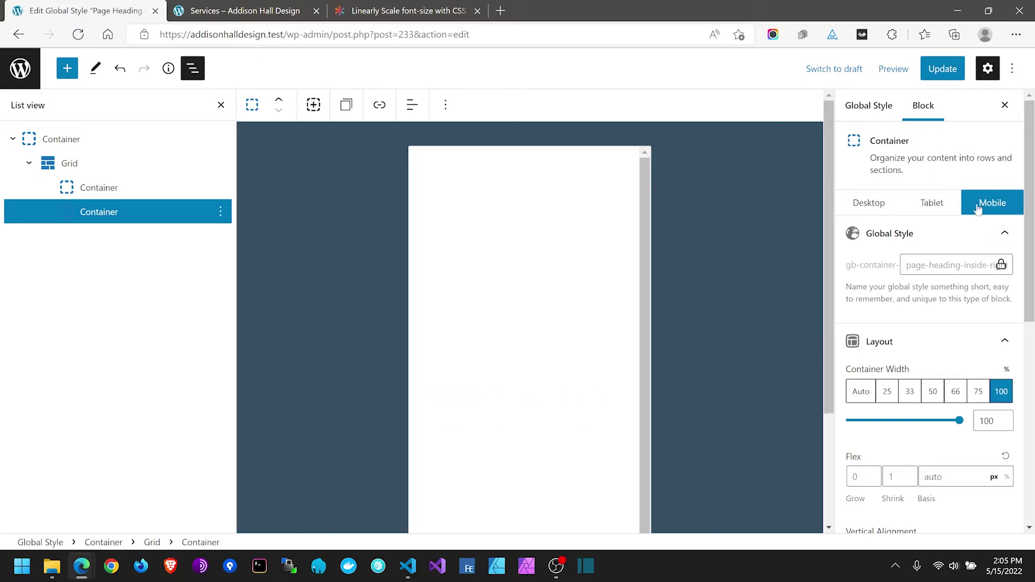
click(953, 69)
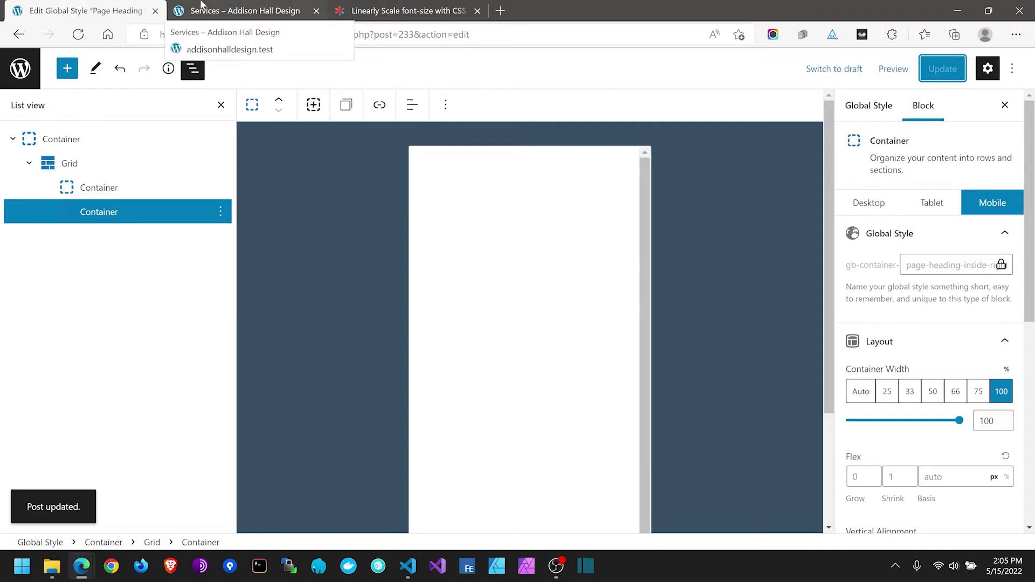
Step: Reload the Services page on the site and examine its heading layout at the 796 px preview width
click(242, 11)
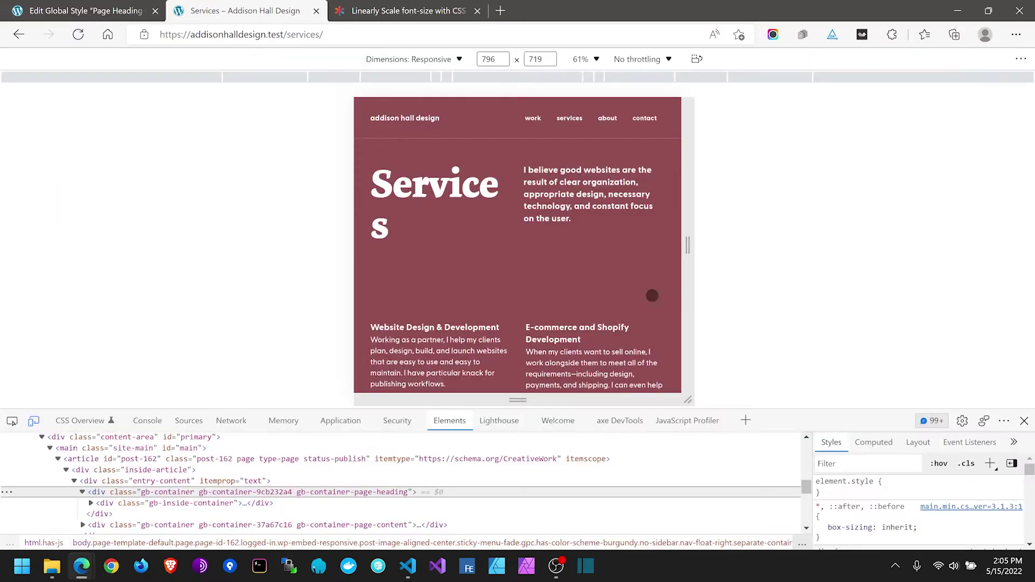
click(79, 36)
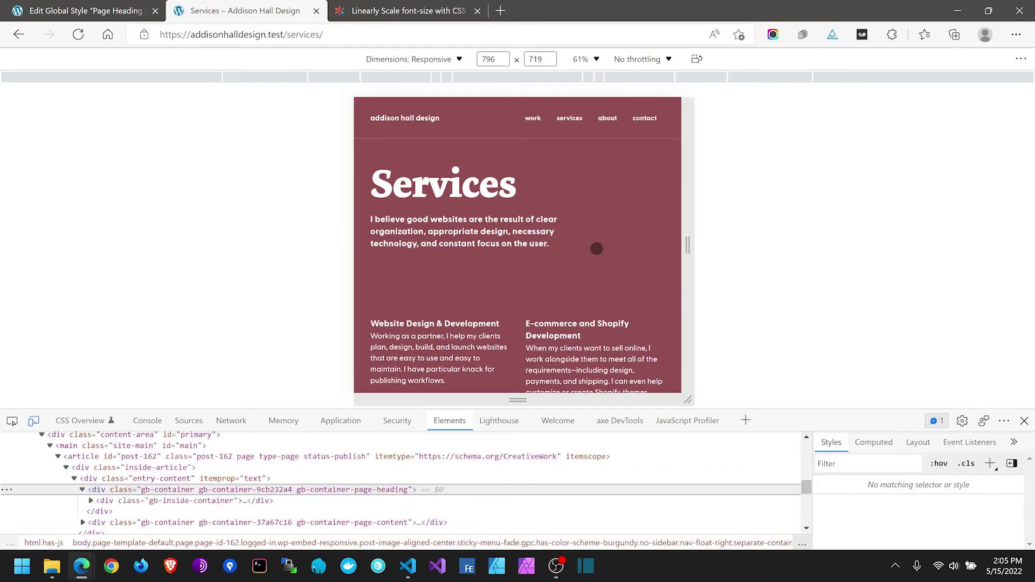
scroll(597, 248, down, 2)
scroll(598, 248, up, 2)
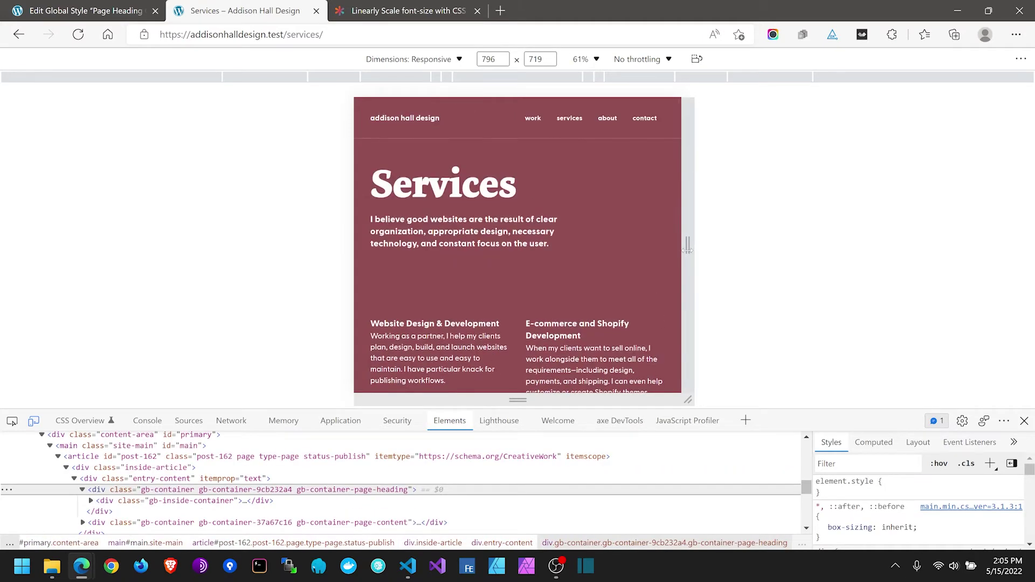
Step: Narrow the Services page's responsive preview to about 488 px wide and examine the whole page down to the footer
drag(688, 248, 613, 251)
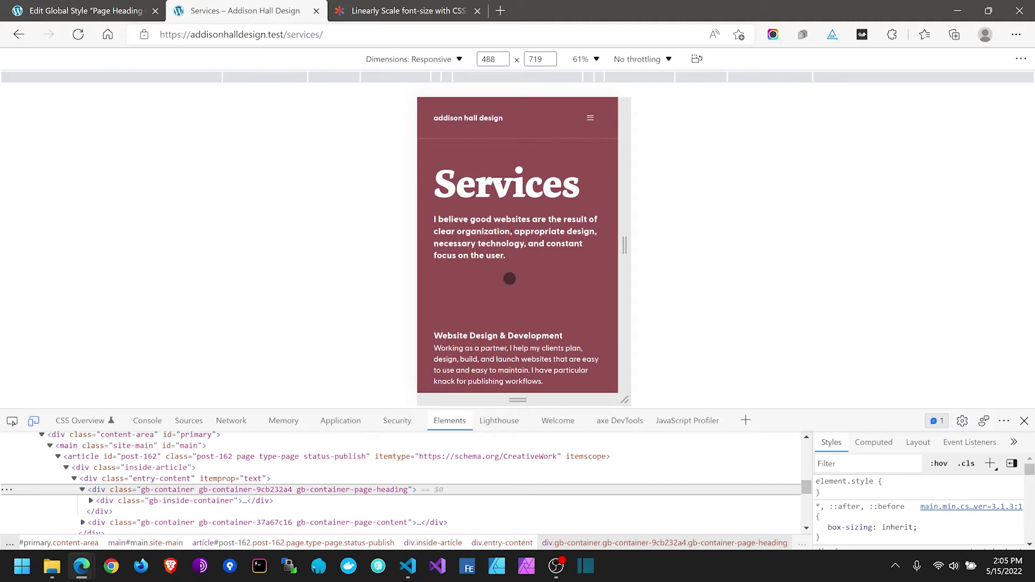
scroll(510, 279, down, 10)
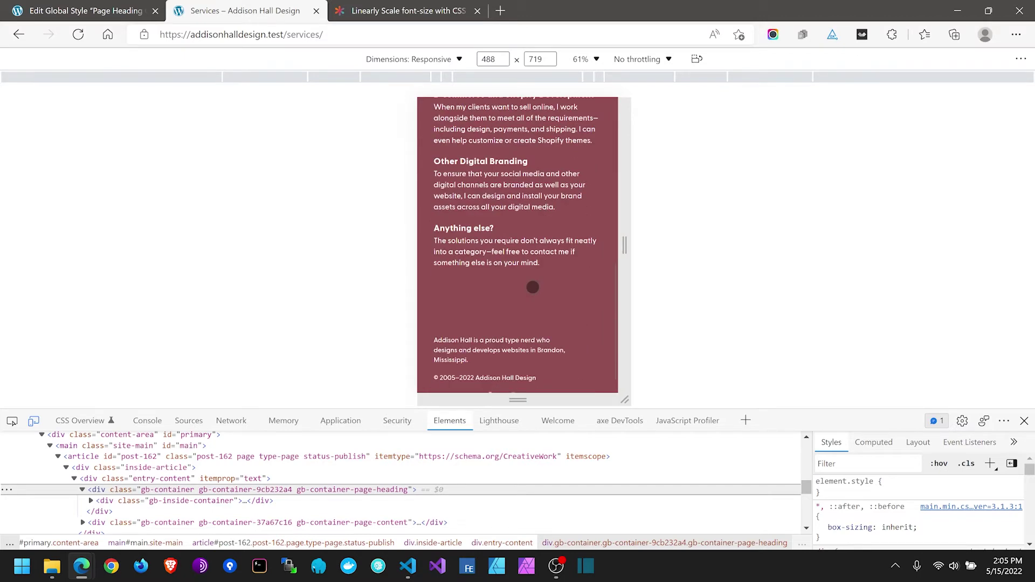
scroll(533, 287, up, 5)
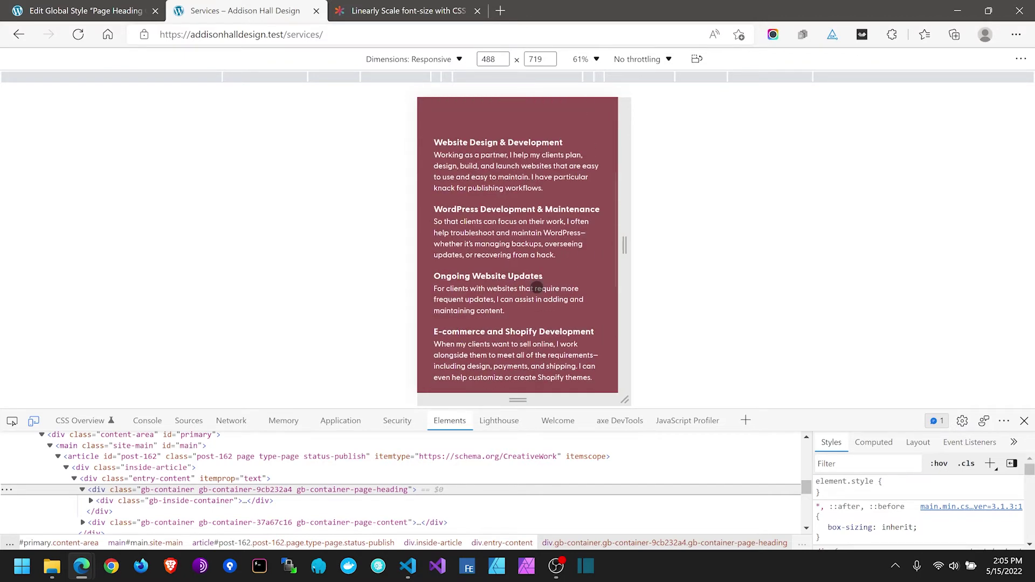
scroll(536, 288, up, 3)
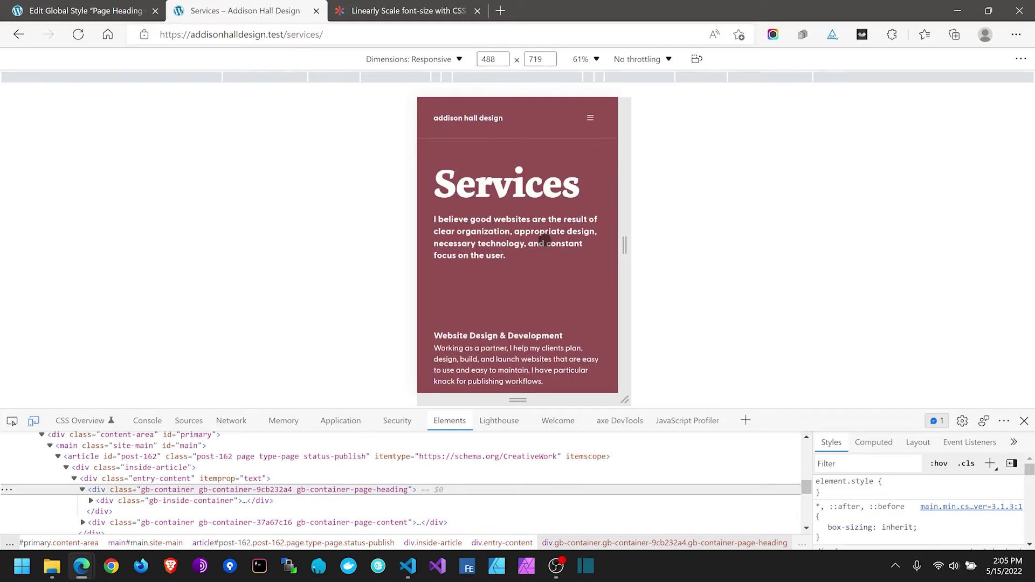
Step: Widen the Services page's responsive preview to about 922 px and examine how the heading, intro text and columns are arranged
drag(624, 246, 715, 245)
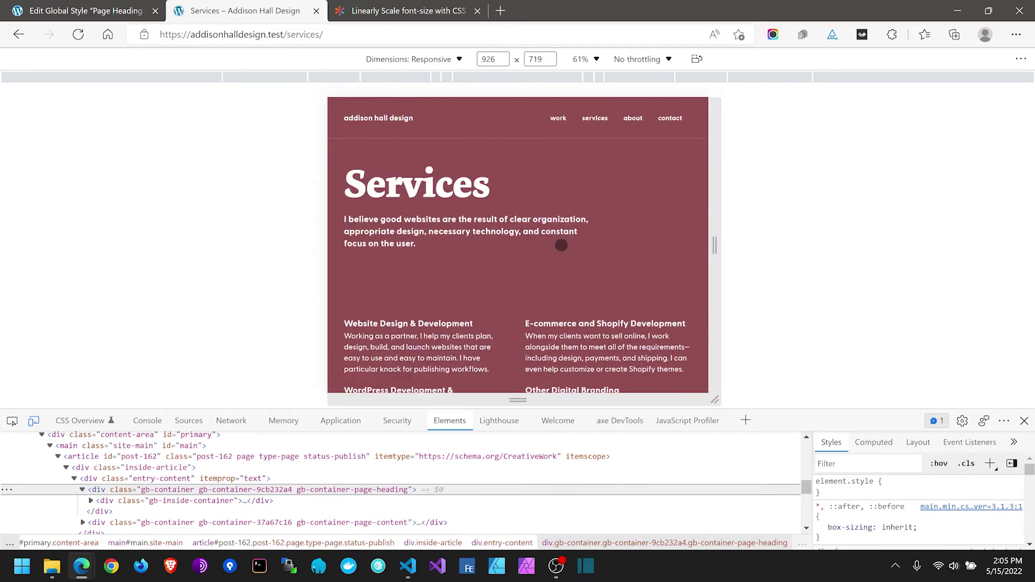
scroll(561, 245, down, 5)
scroll(556, 253, up, 3)
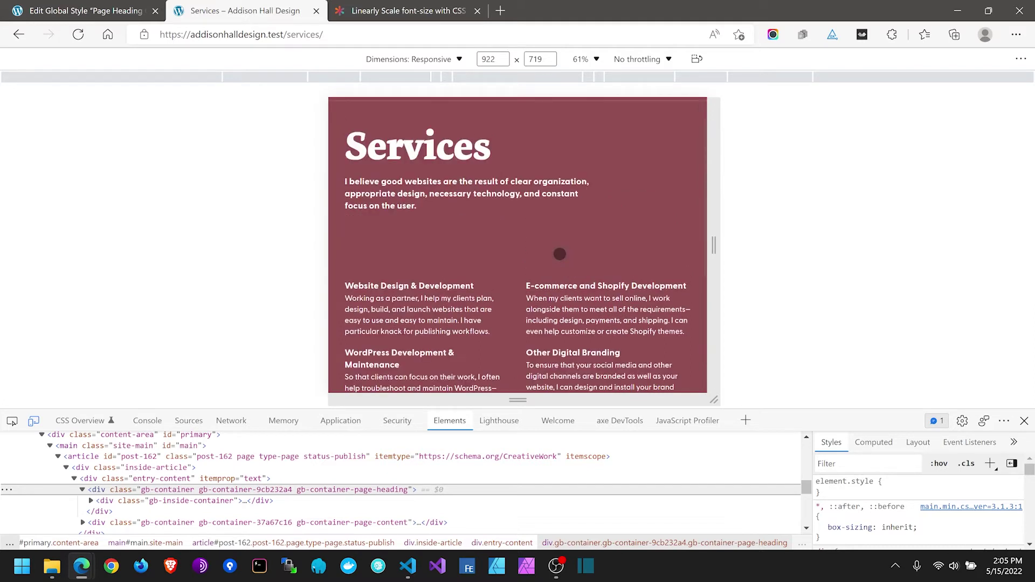
scroll(560, 254, up, 1)
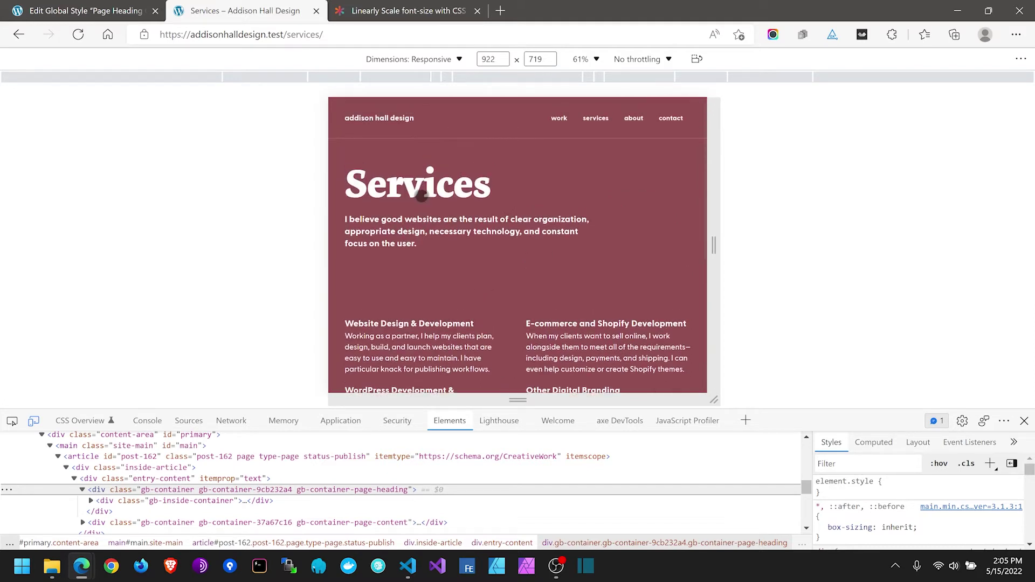
scroll(596, 278, down, 1)
scroll(598, 272, up, 1)
Step: Open the site's About page in the responsive preview and examine its layout, widening the preview to about 974 px
click(633, 120)
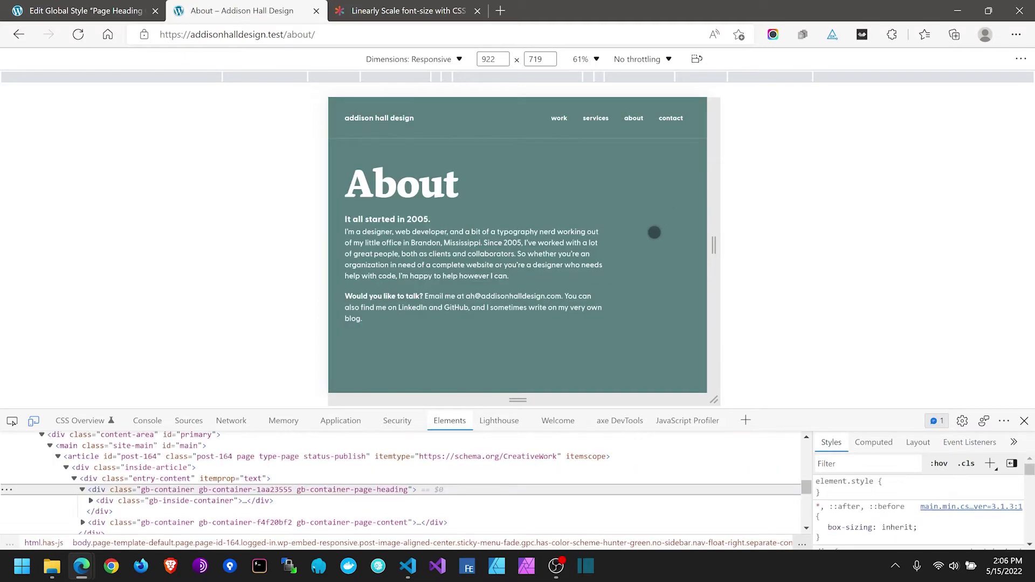
scroll(654, 232, down, 5)
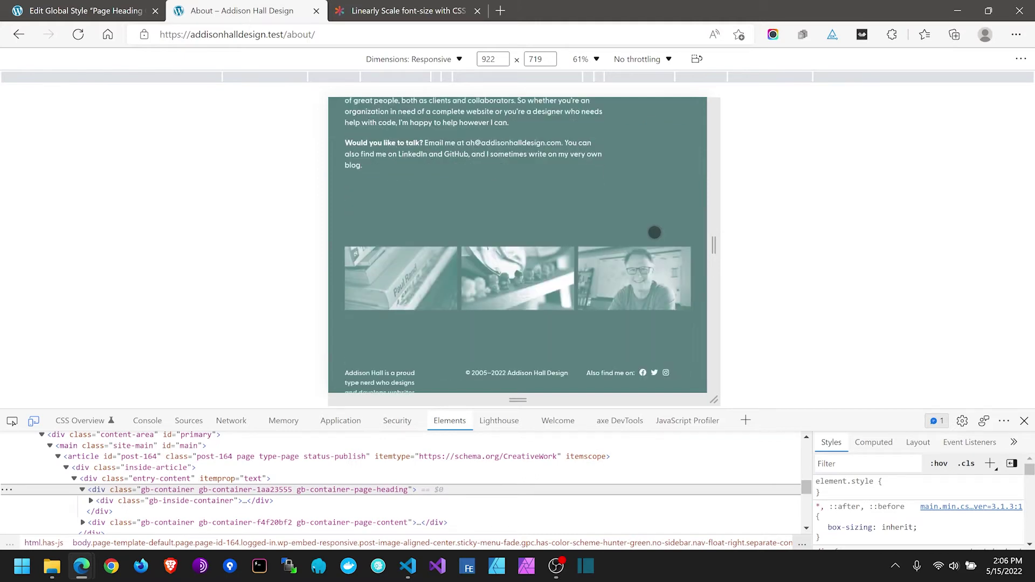
scroll(654, 232, up, 5)
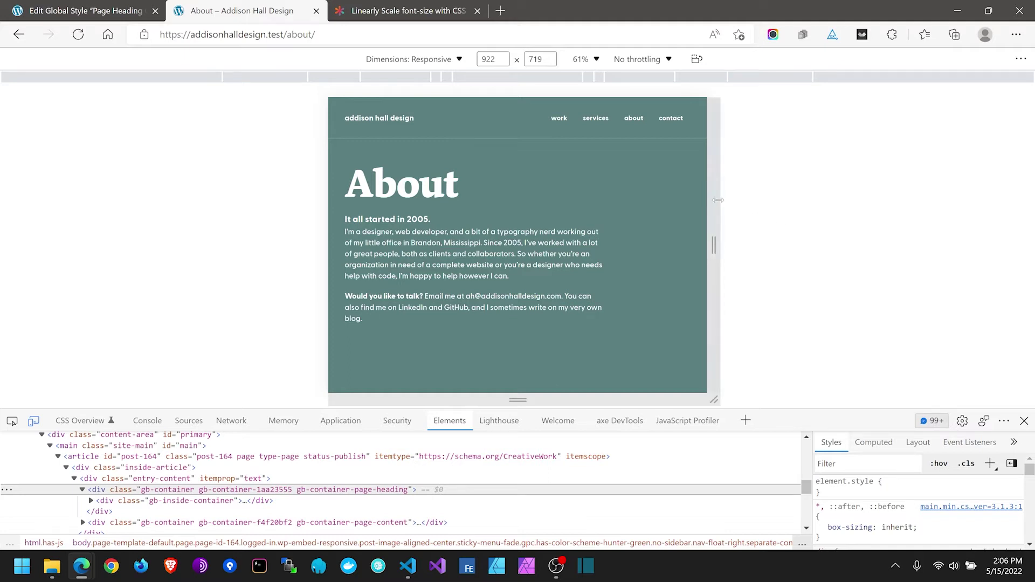
mouse_move(719, 199)
mouse_down()
mouse_move(765, 202)
mouse_move(726, 208)
mouse_up()
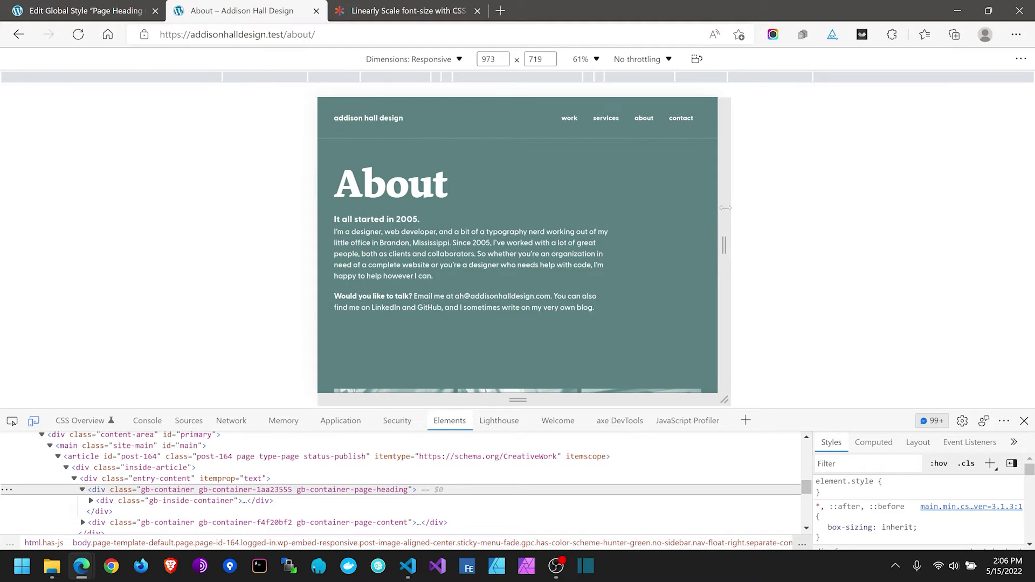
drag(725, 207, 726, 207)
scroll(537, 219, down, 2)
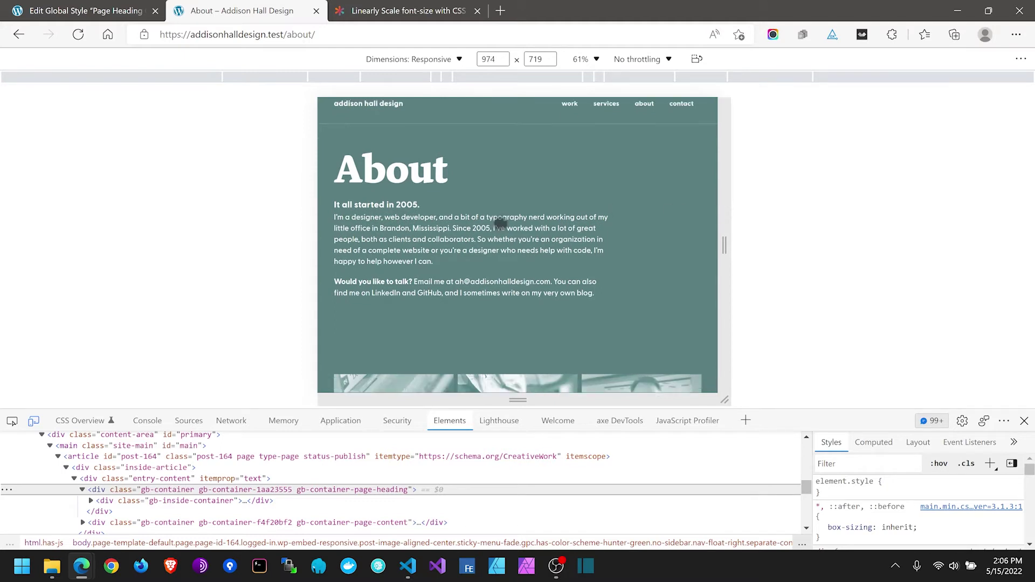
scroll(443, 217, up, 1)
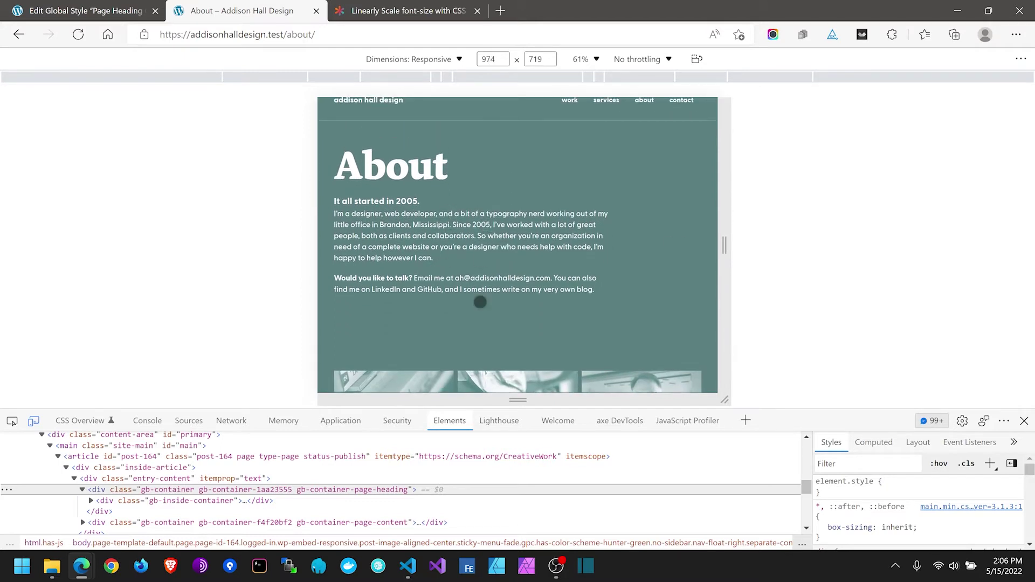
Step: Exit the Page Heading Container editor to the Global Styles list and examine the About page's intro text and images in the preview
click(107, 10)
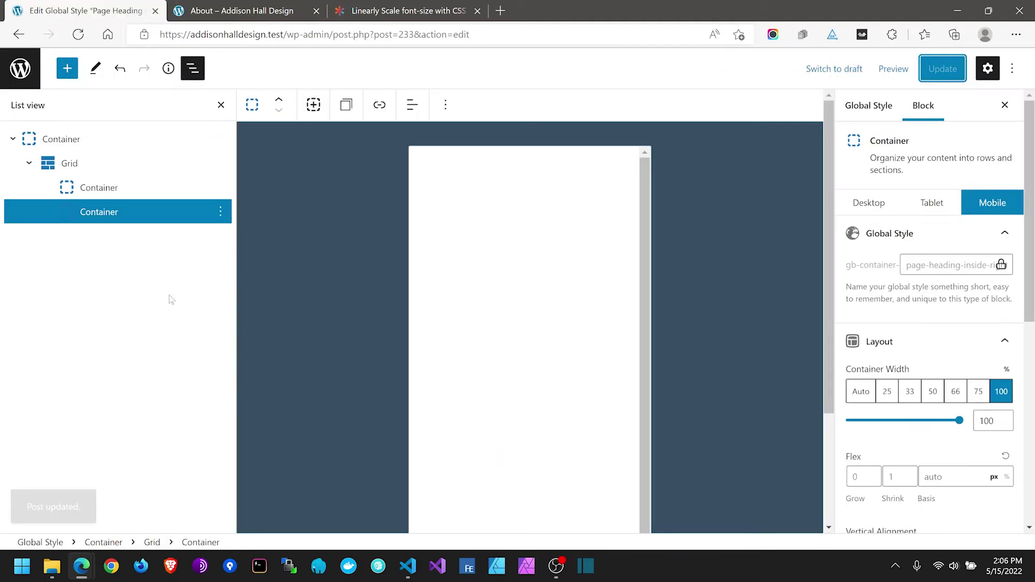
click(19, 76)
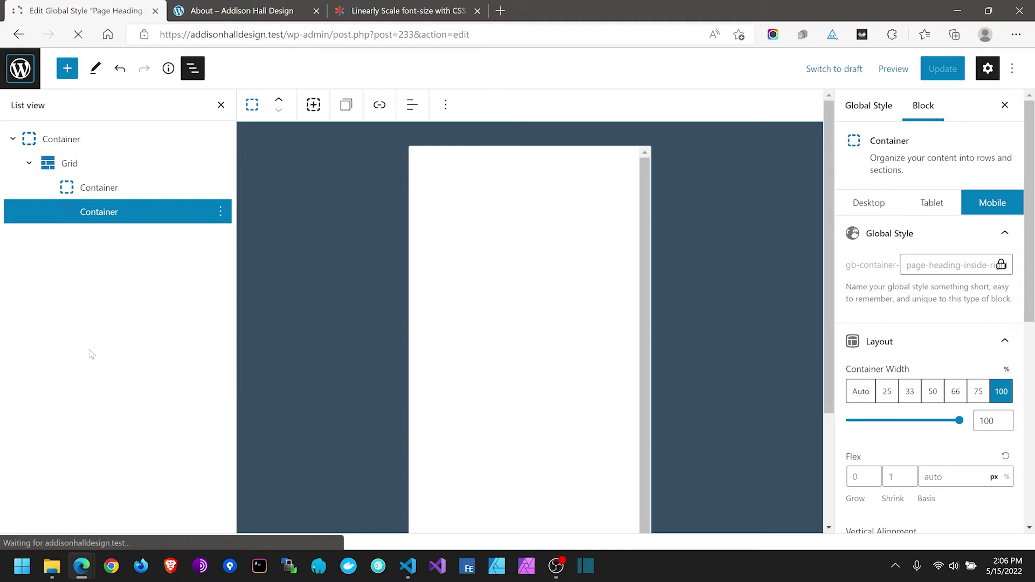
click(250, 9)
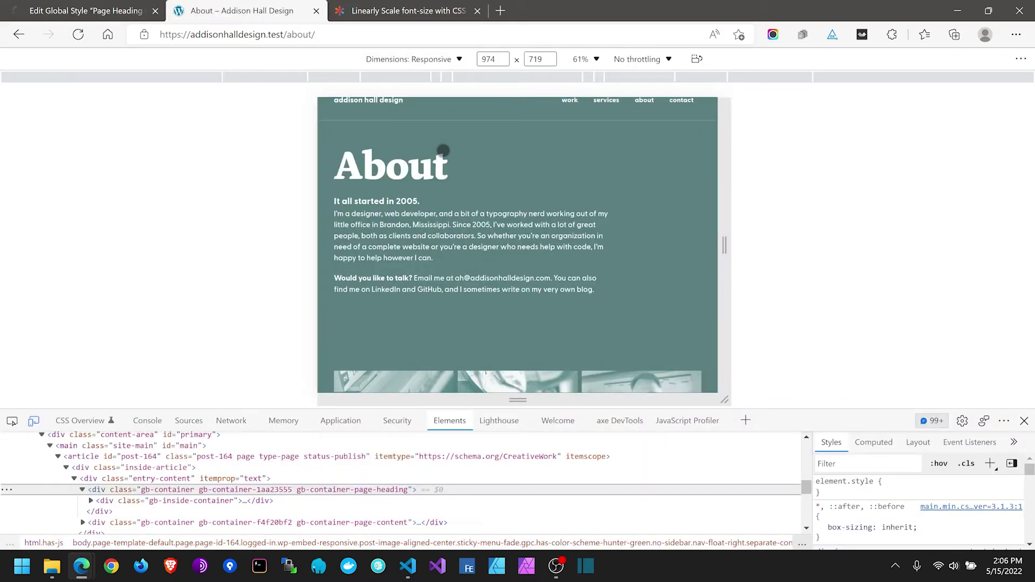
scroll(443, 150, down, 2)
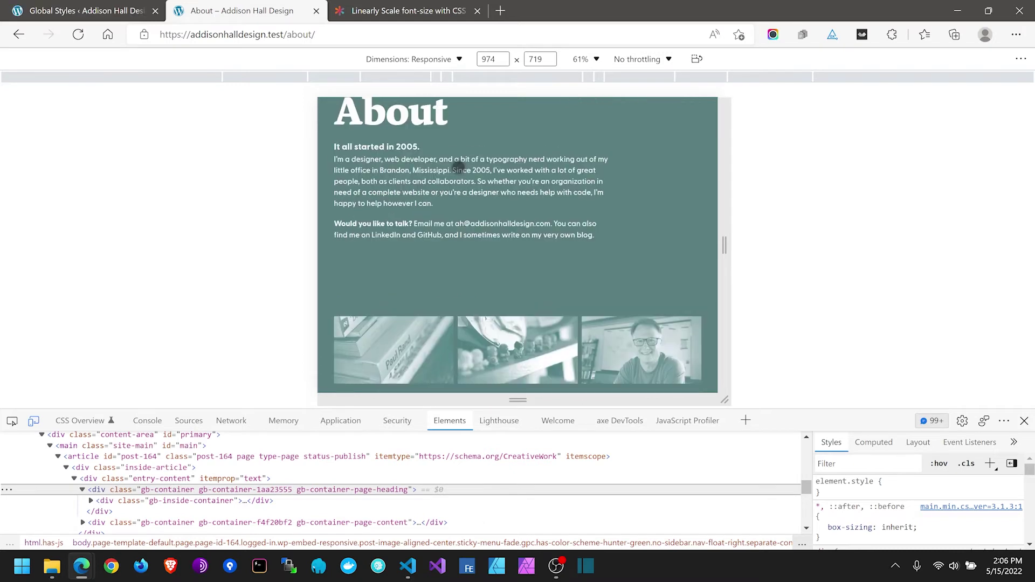
scroll(458, 168, up, 3)
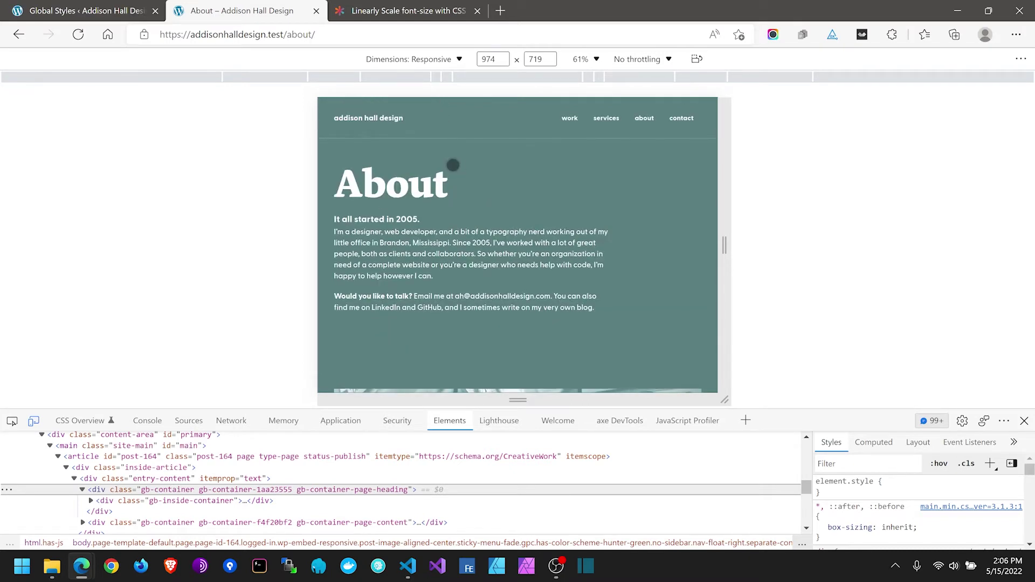
Step: Open the admin's Pages list and look again at the About page's heading and intro text width in the preview
click(48, 6)
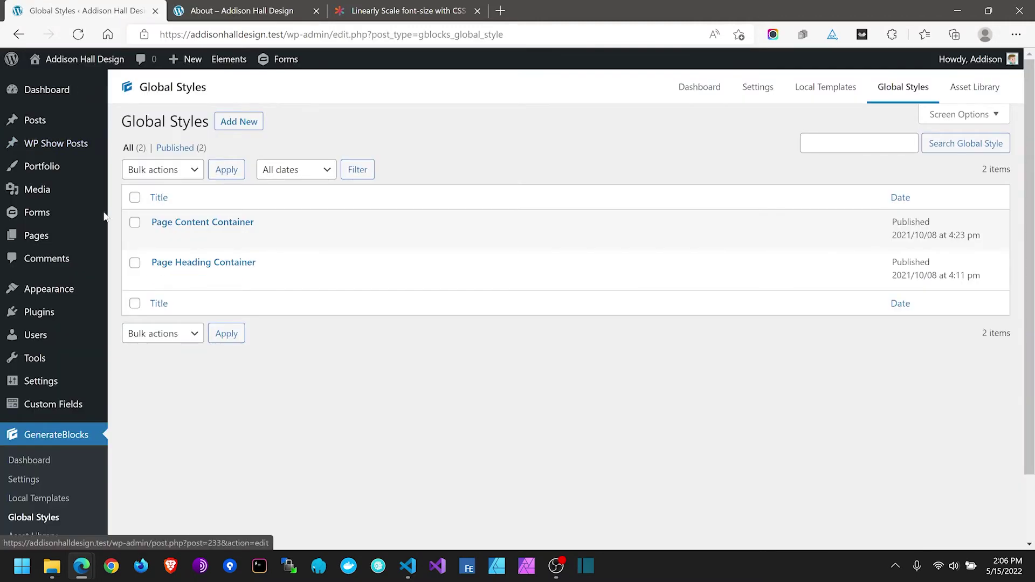
click(41, 239)
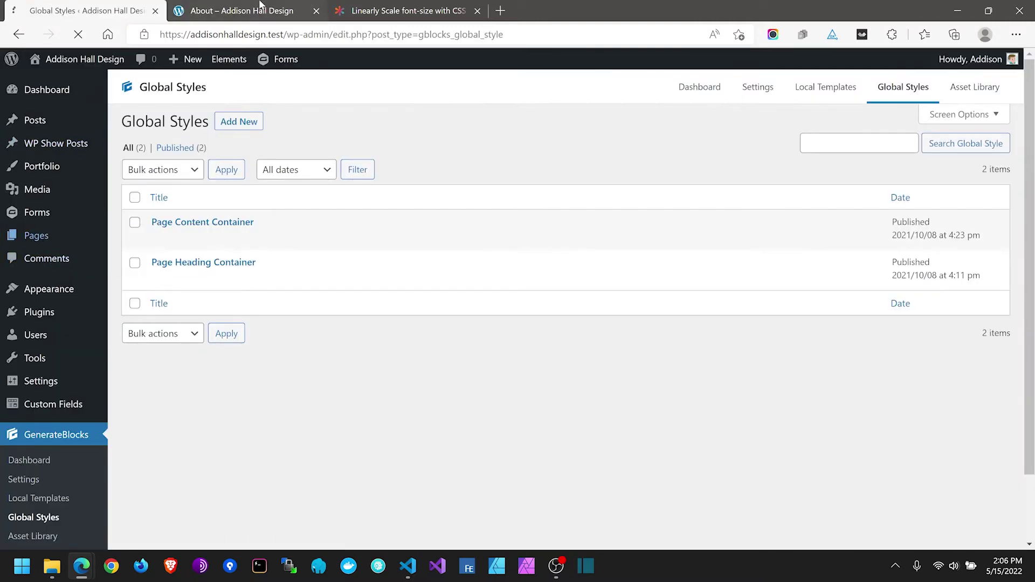
click(260, 8)
scroll(460, 261, down, 1)
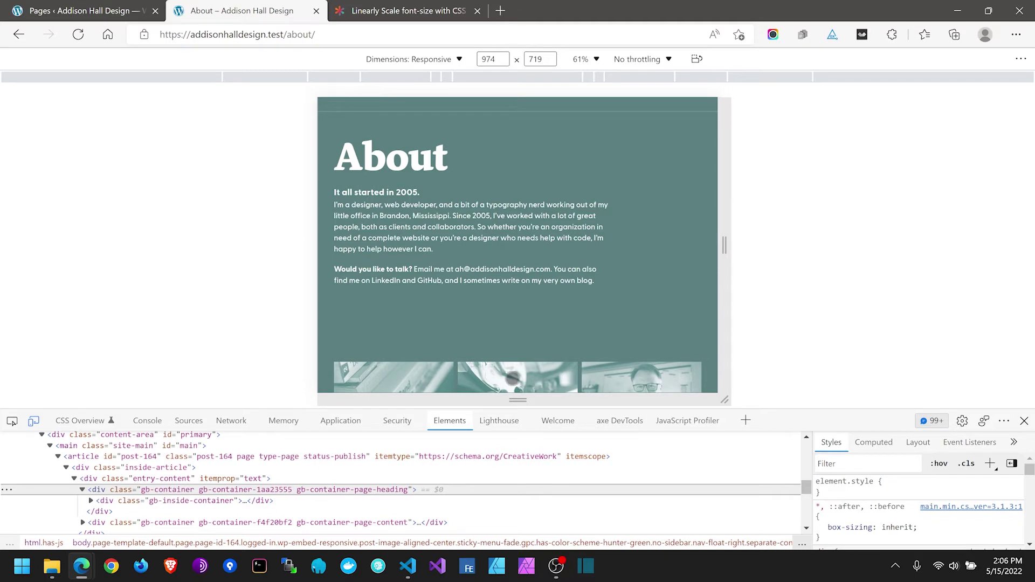
scroll(568, 303, up, 1)
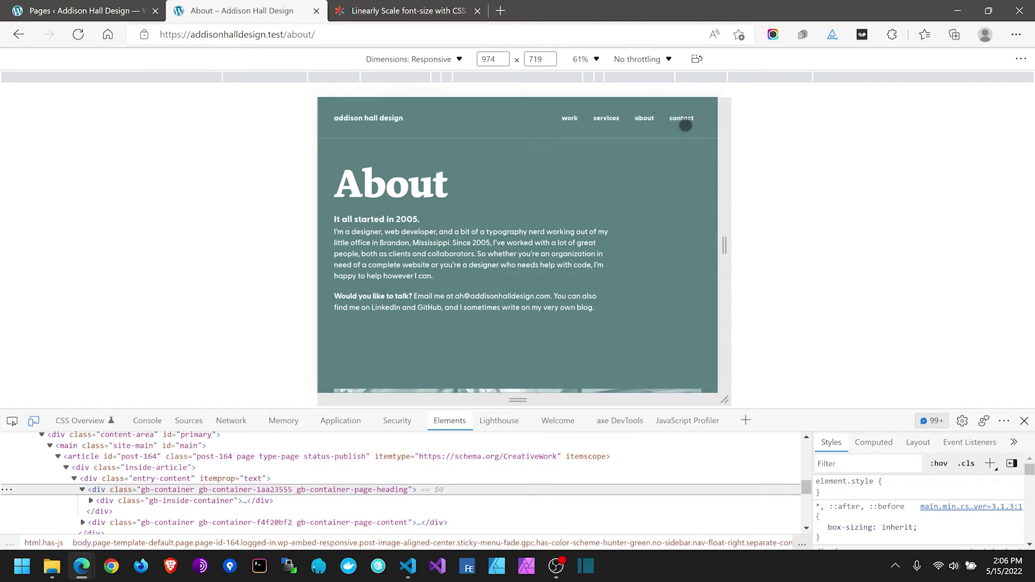
Step: Open the site's Contact page in the responsive preview and compare its heading layout with the About page in the block editor
click(682, 119)
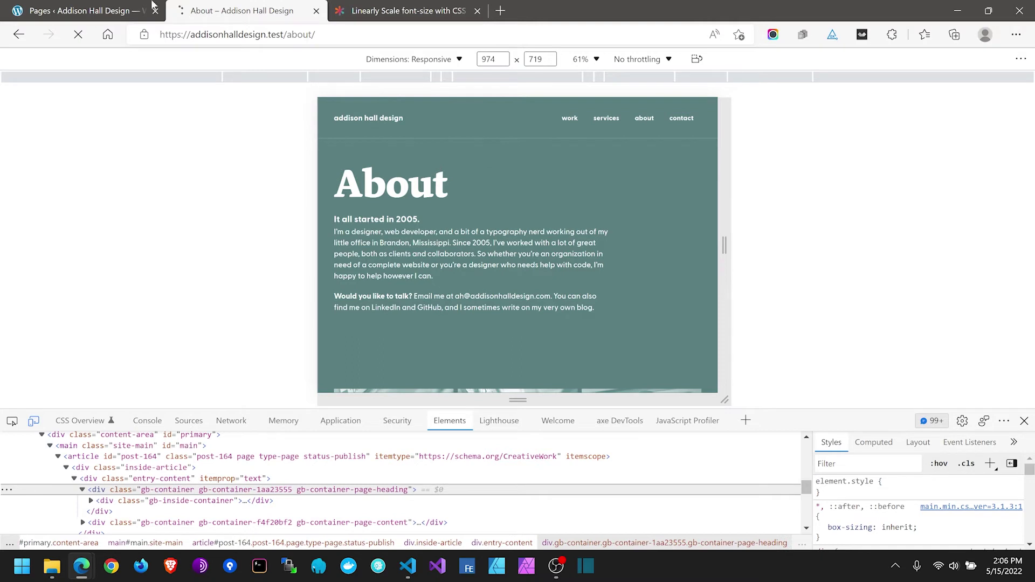
click(123, 10)
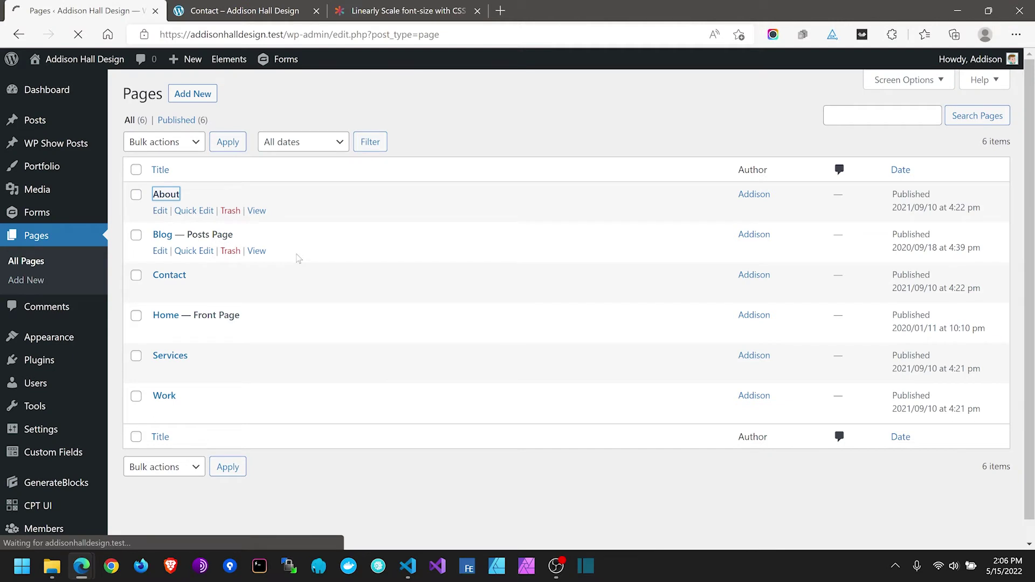
click(268, 8)
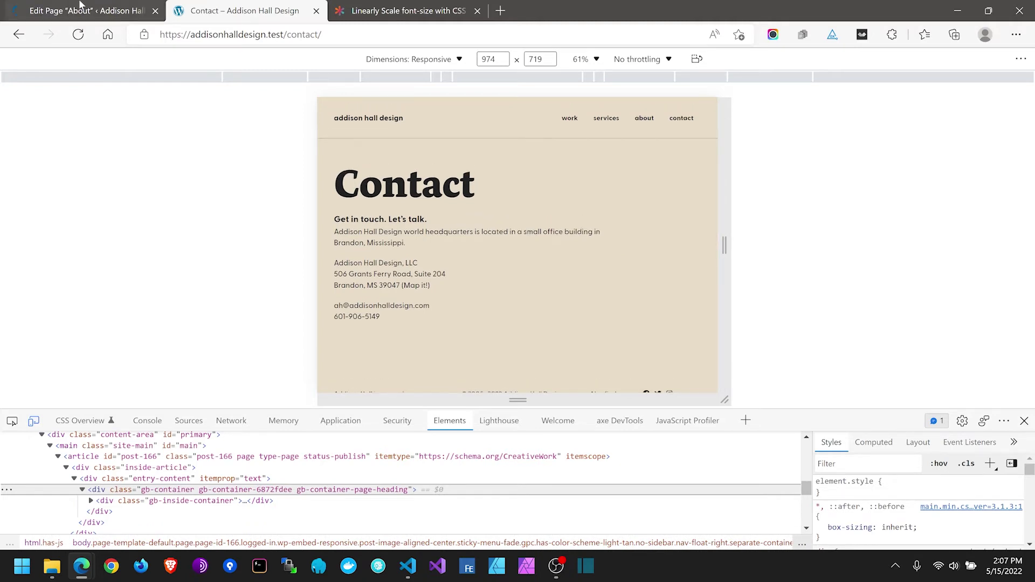
click(80, 7)
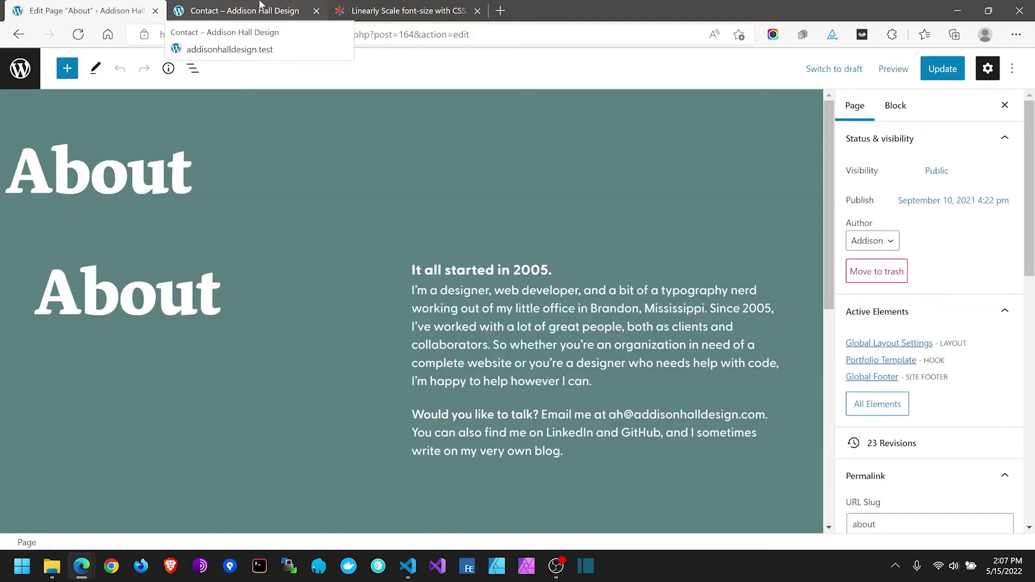
key(F5)
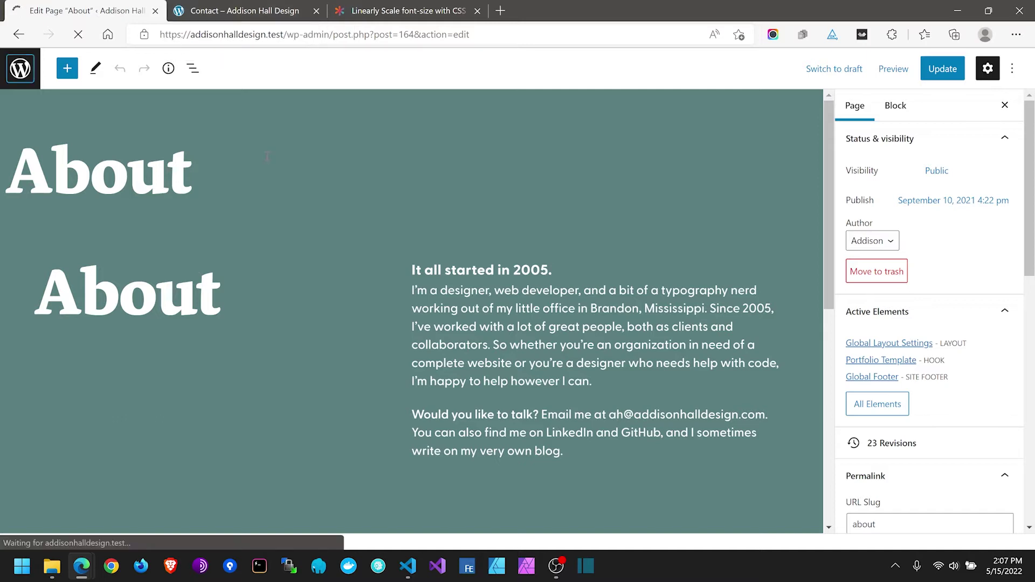
key(ctrl+Tab)
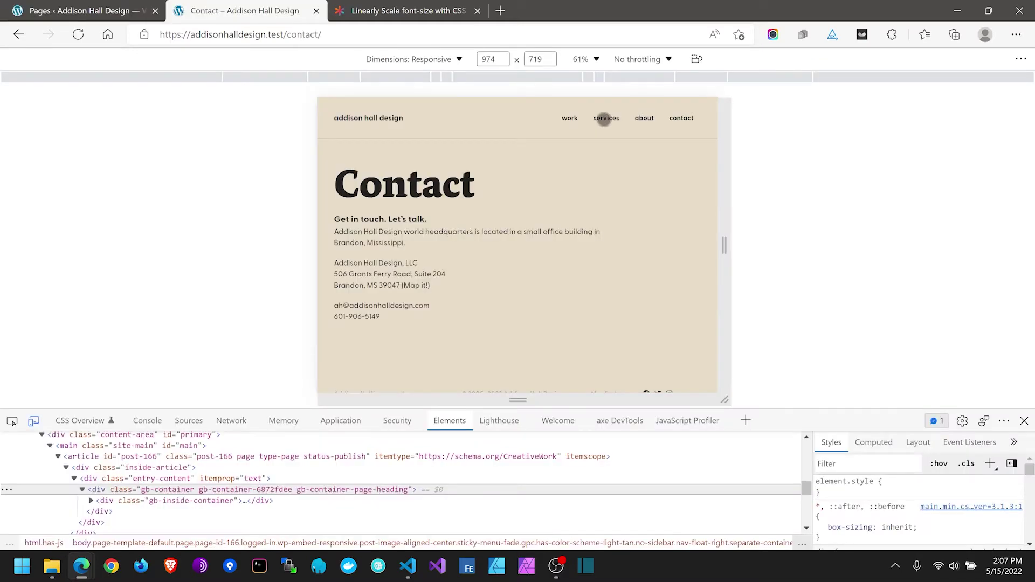
Step: Open the Page Heading Container global style for editing from GenerateBlocks' Global Styles
click(116, 4)
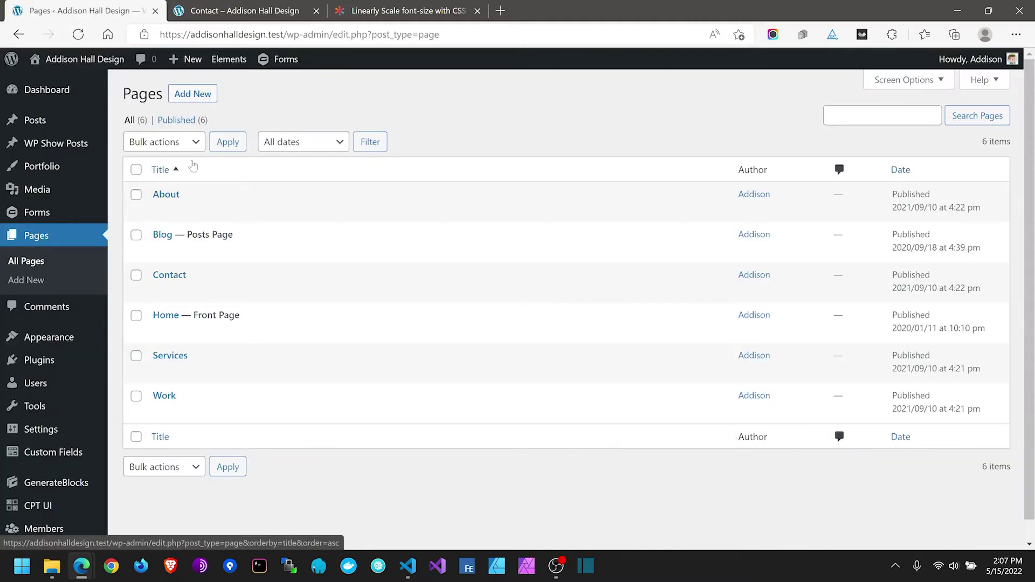
scroll(193, 167, down, 1)
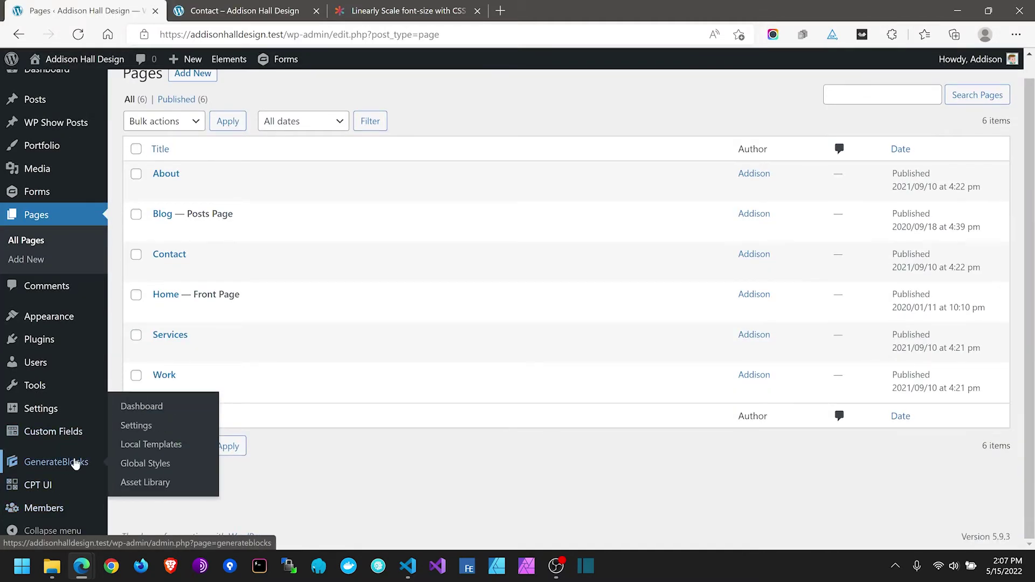
click(76, 463)
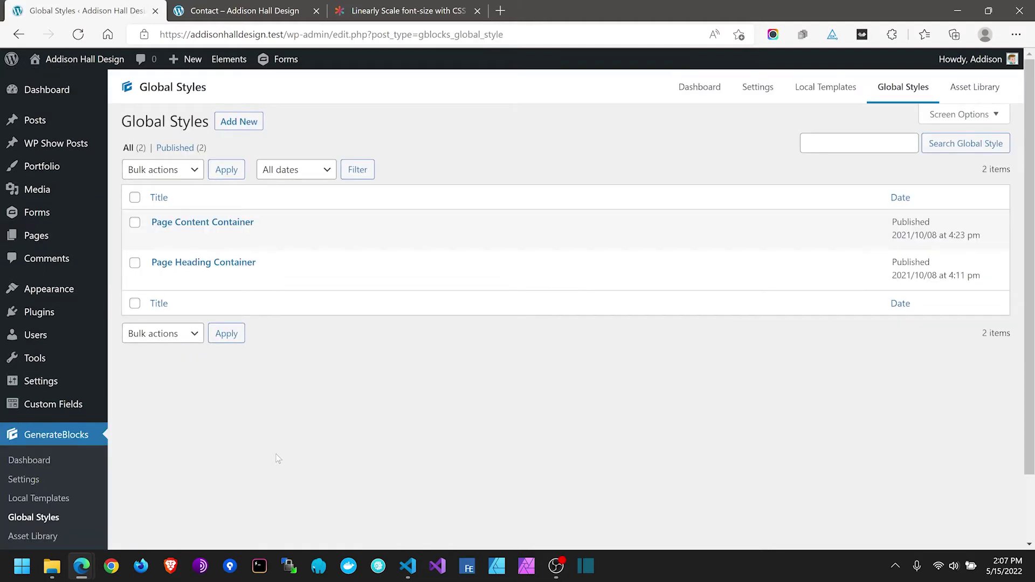
click(214, 264)
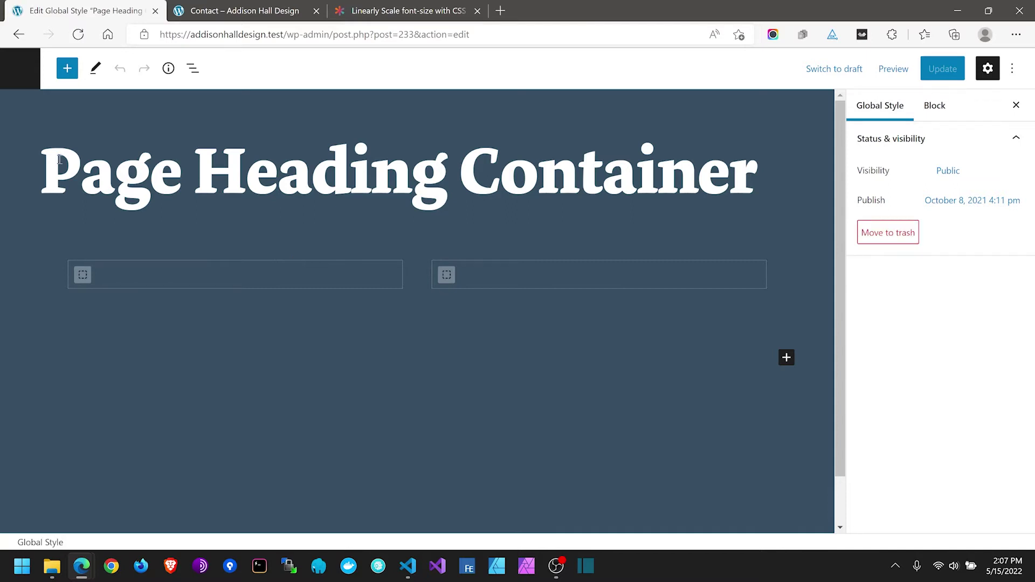
Step: Set the tablet width of the grid's second inner container to 50% and update the global style
click(49, 276)
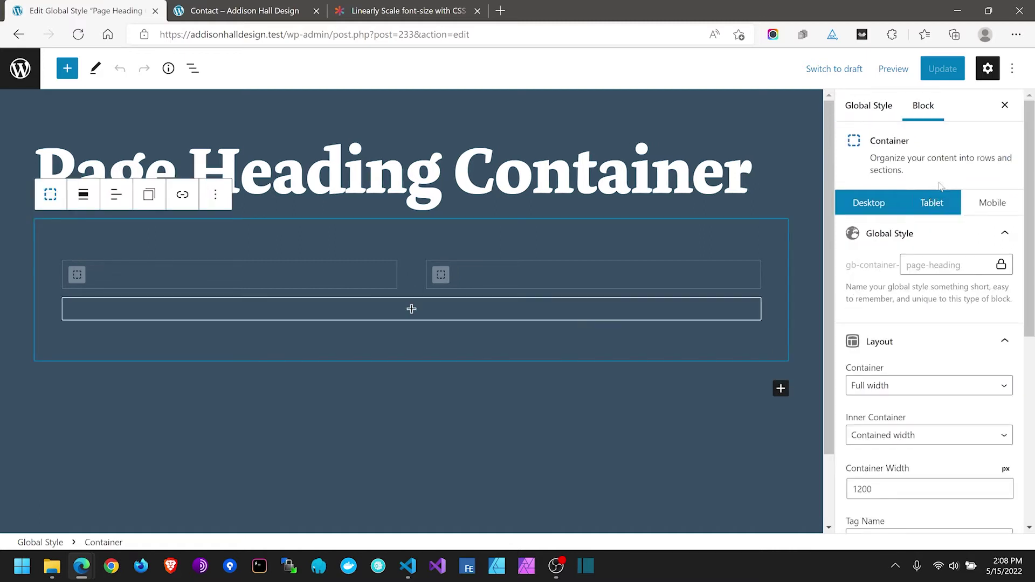
click(930, 208)
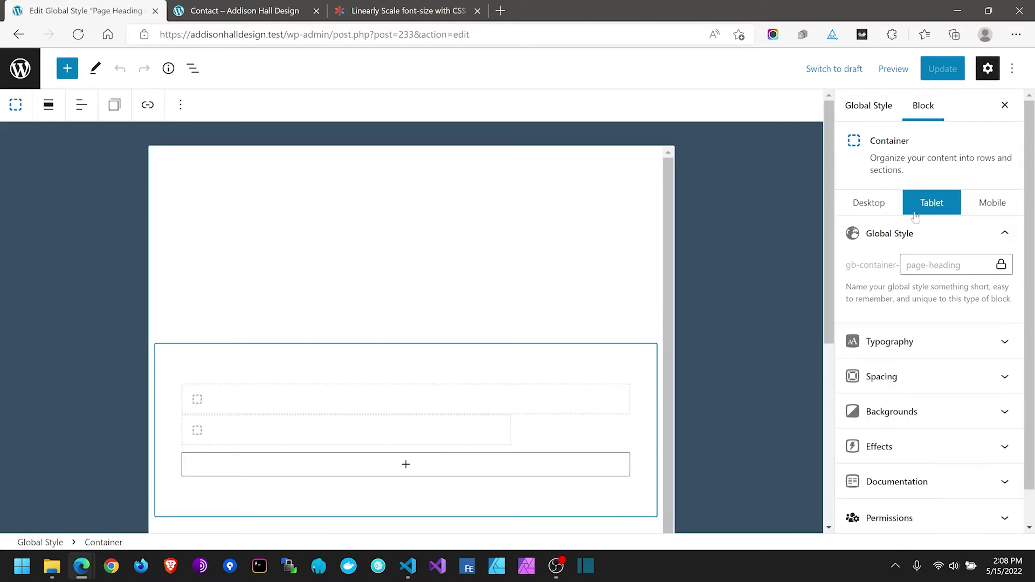
click(192, 68)
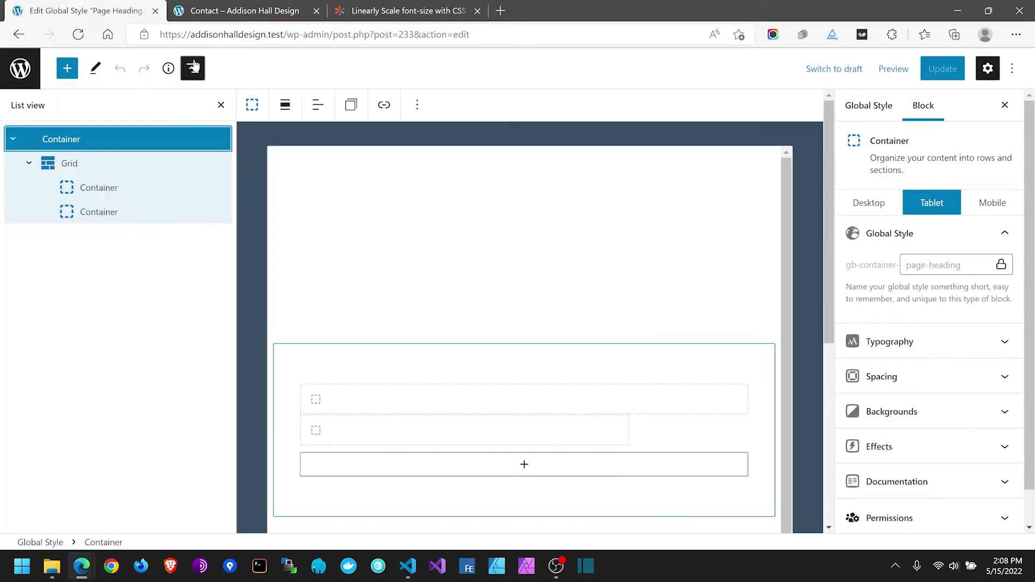
click(91, 209)
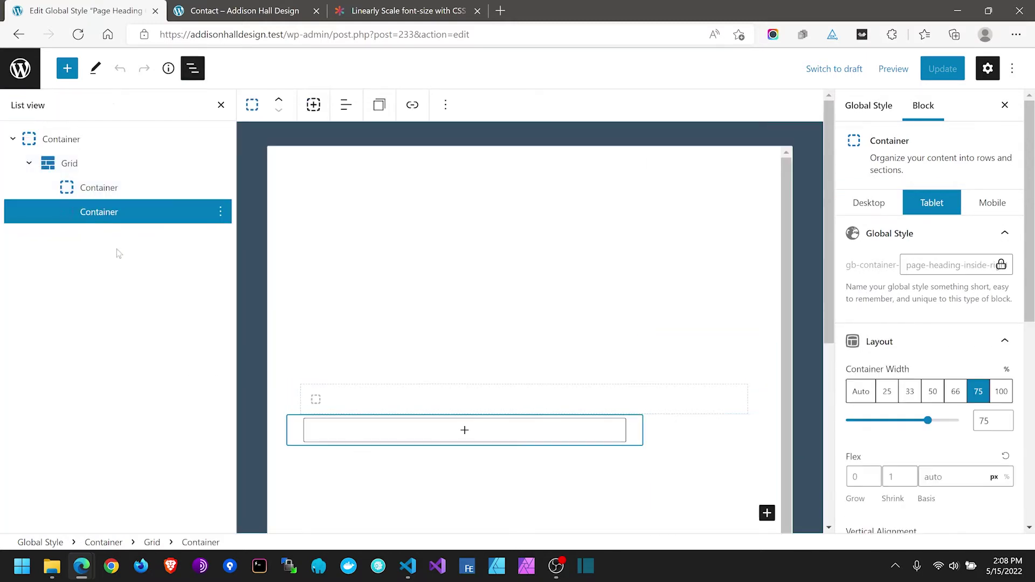
click(933, 394)
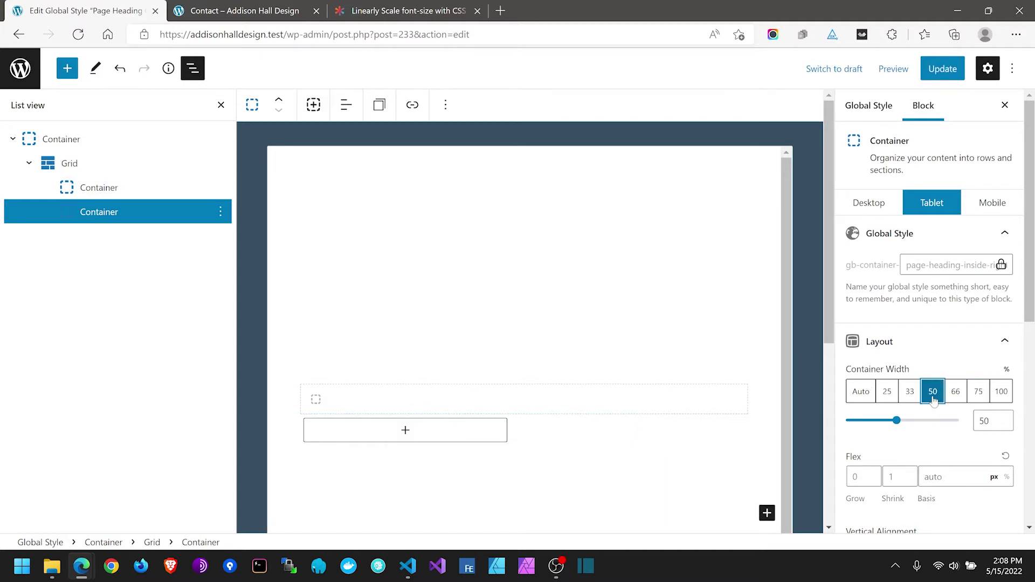
click(943, 71)
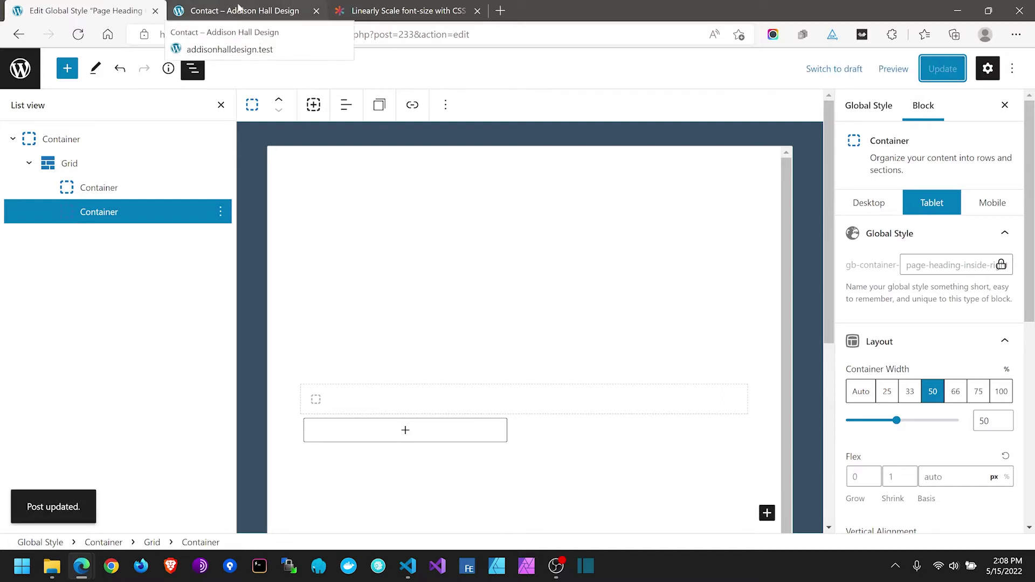
Step: Reload the Contact page in the responsive preview and examine its text column down to the footer
click(239, 7)
key(F5)
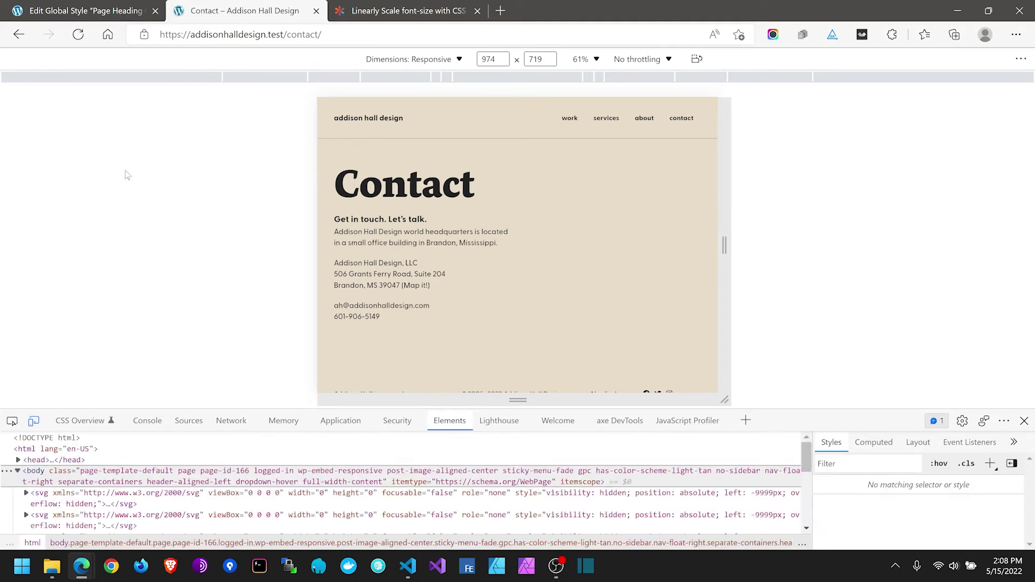
scroll(526, 236, down, 2)
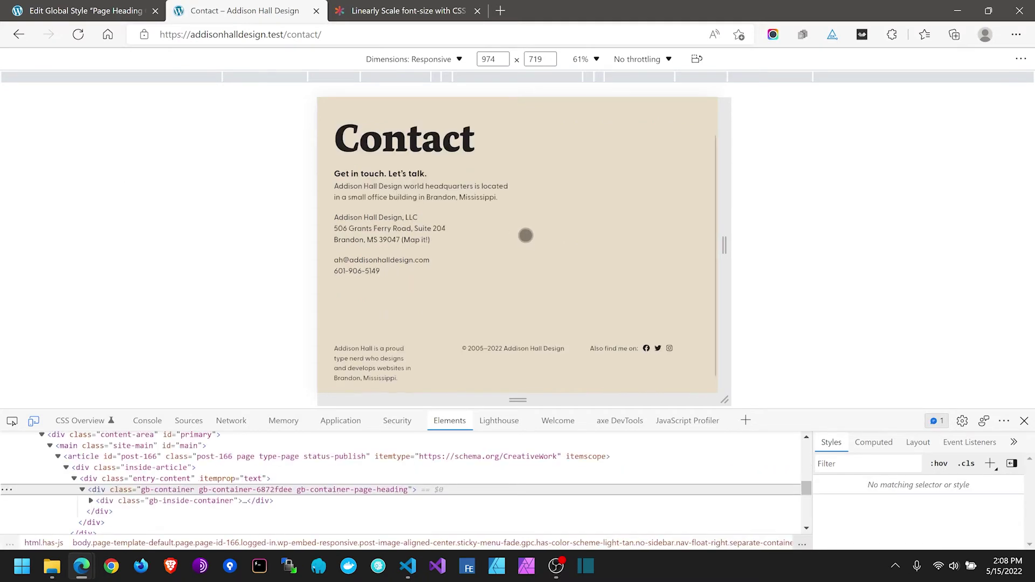
scroll(525, 236, up, 2)
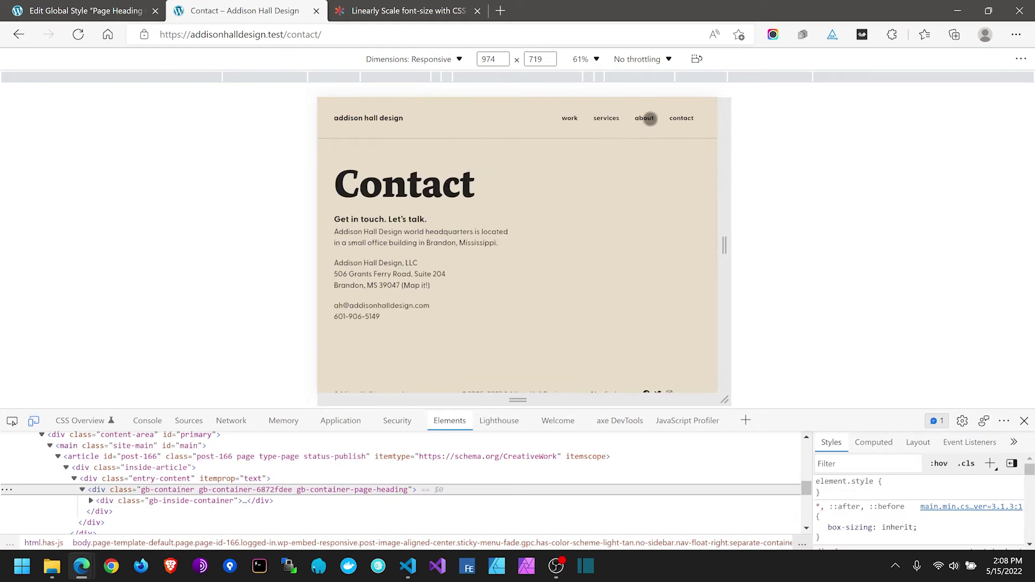
Step: Open the site's About page in the preview and examine how its intro text wraps beneath the heading
click(652, 124)
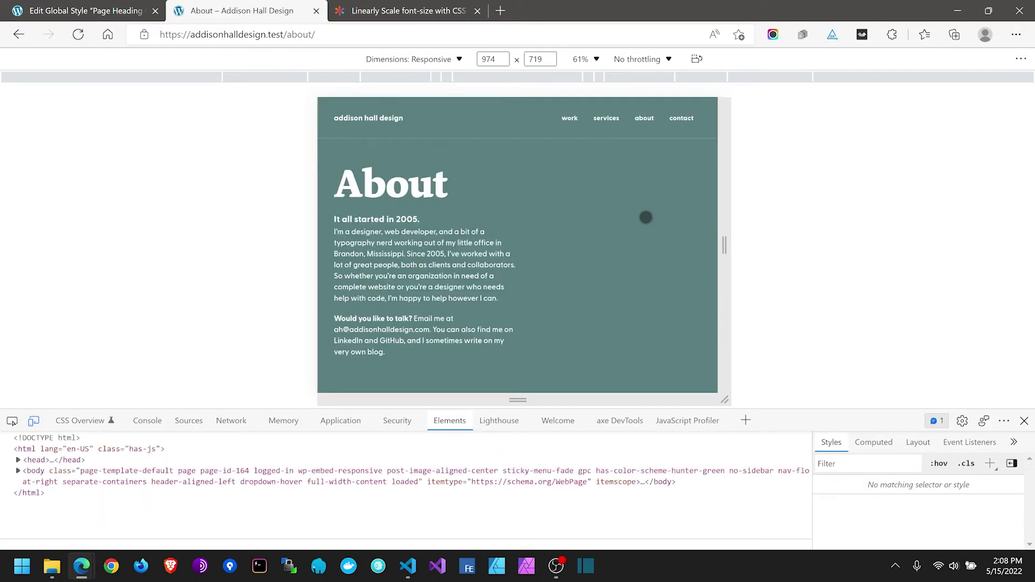
scroll(646, 217, down, 3)
scroll(646, 215, up, 3)
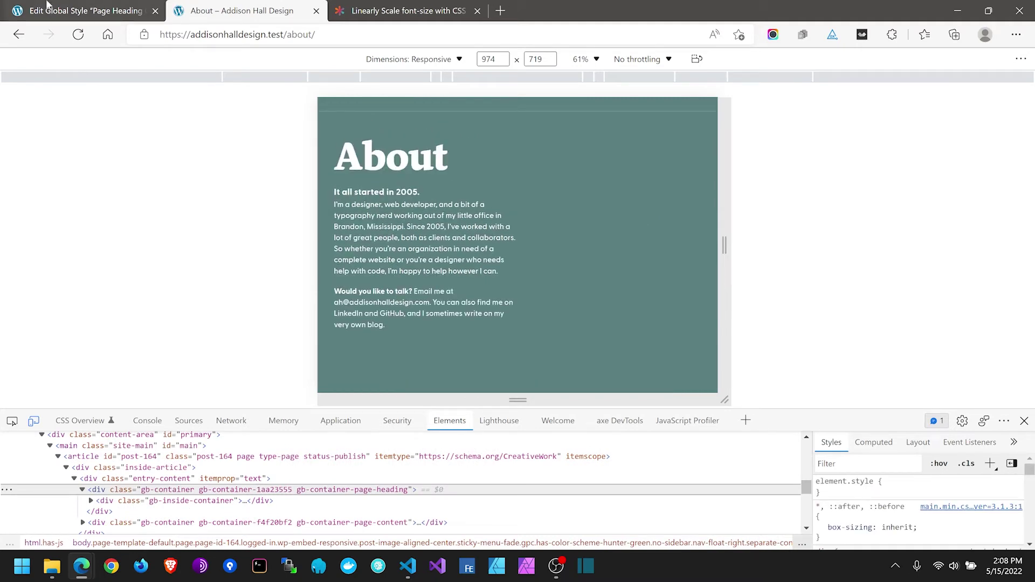
Step: Set the tablet width of the global style's second inner container to the 66% preset and update the style
click(48, 8)
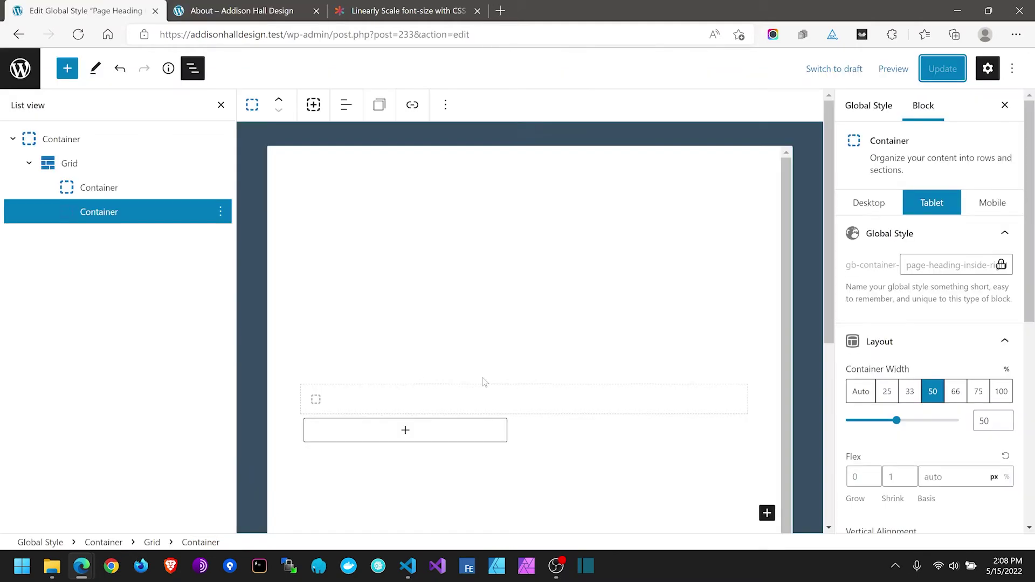
click(955, 392)
click(943, 68)
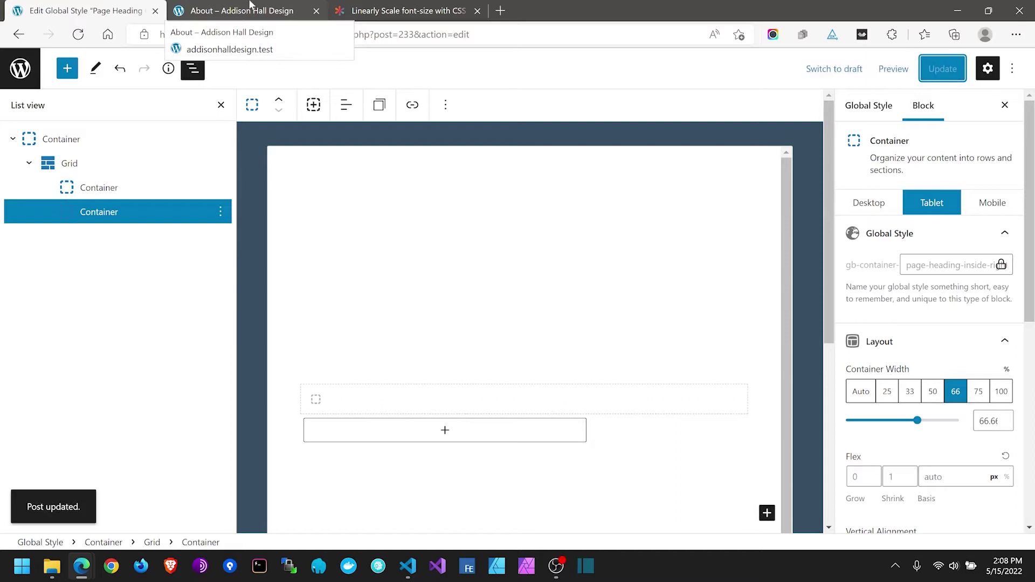
Step: Reload the About page in the responsive preview and examine its intro text width and image row
click(249, 8)
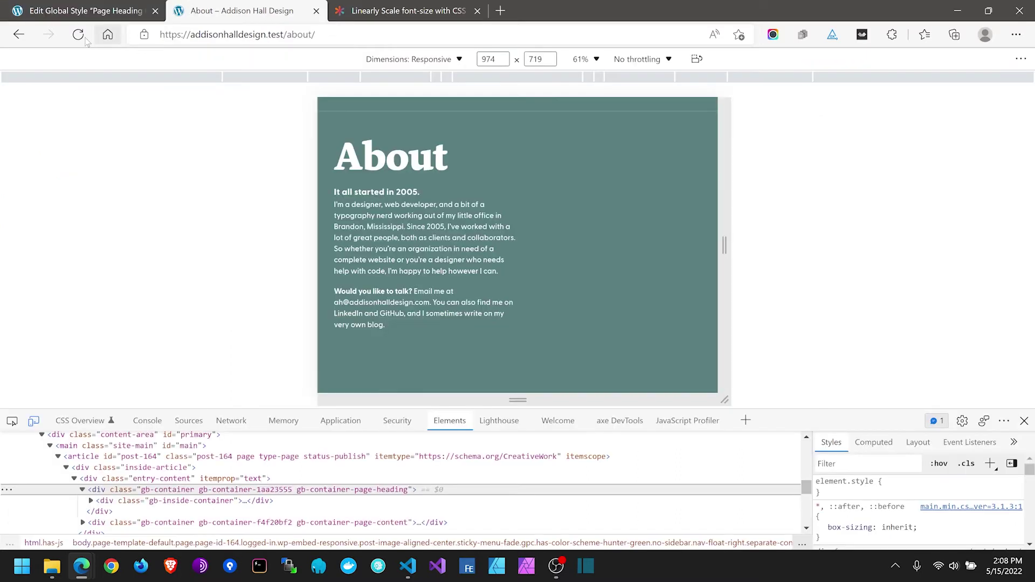
click(78, 34)
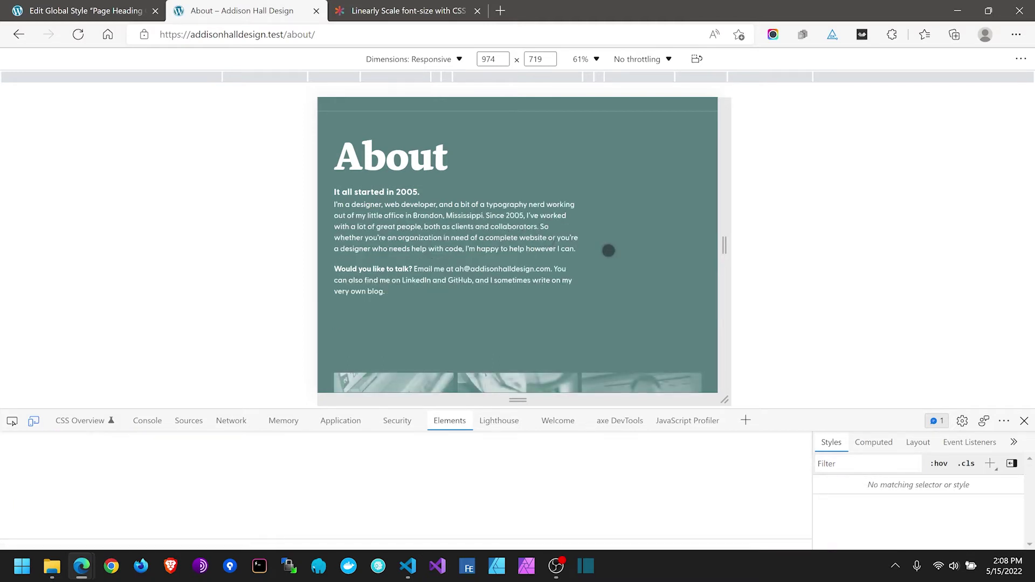
scroll(658, 233, down, 1)
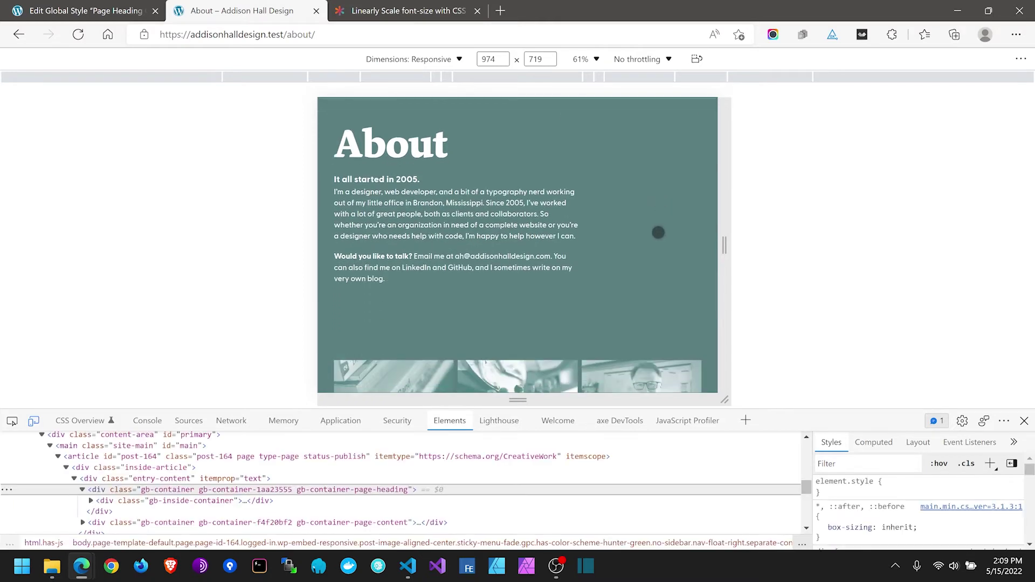
Step: Narrow the responsive preview to about 907 px wide and examine the About page's intro text and image row
scroll(649, 234, down, 1)
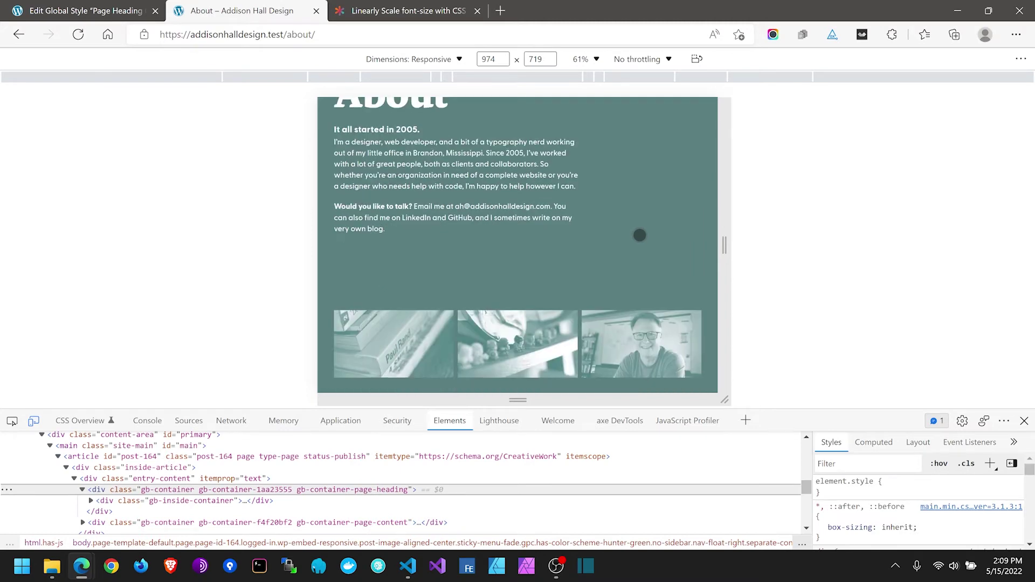
scroll(640, 235, up, 2)
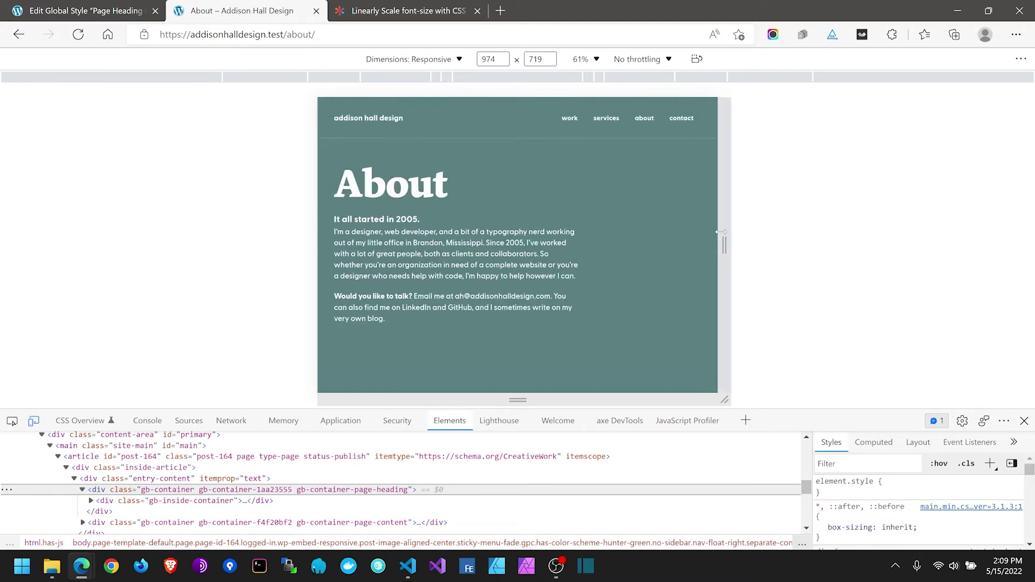
mouse_move(724, 231)
mouse_down()
mouse_move(822, 221)
mouse_move(645, 234)
mouse_move(707, 238)
mouse_up()
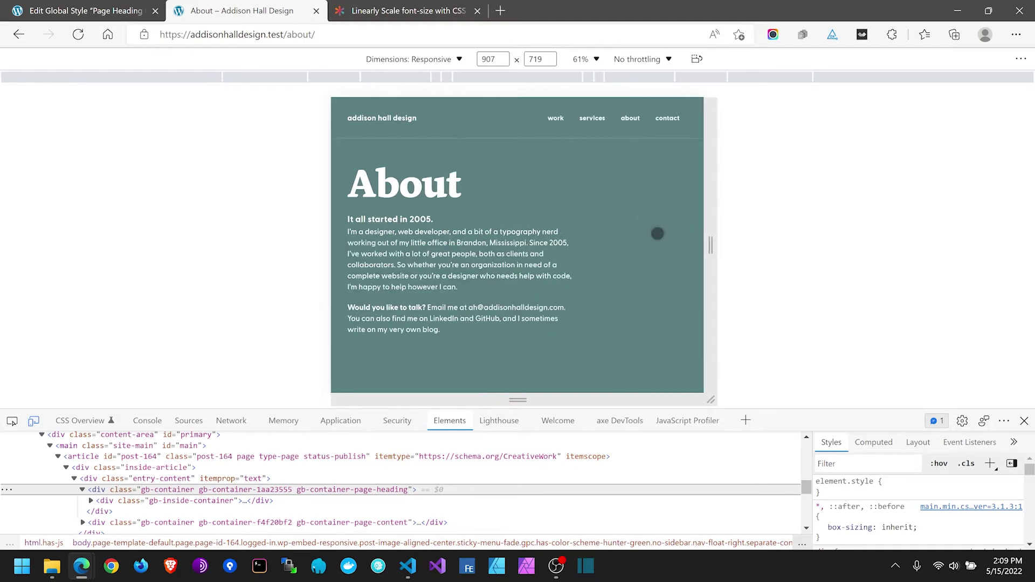
scroll(659, 231, down, 3)
scroll(661, 230, up, 2)
scroll(662, 229, up, 1)
Step: Open the Contact page in the preview and examine its text column down to the footer
click(667, 118)
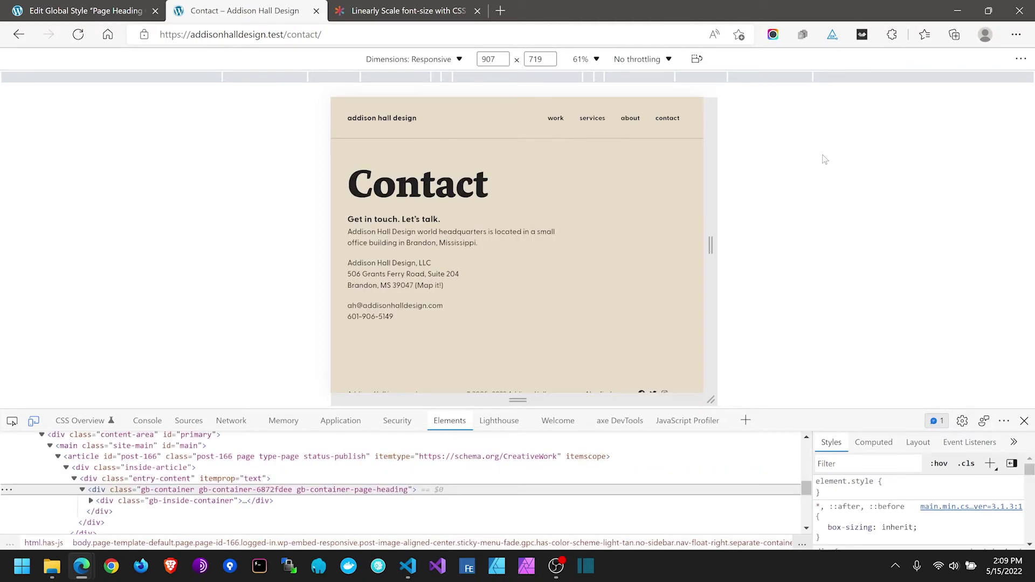
scroll(548, 176, down, 2)
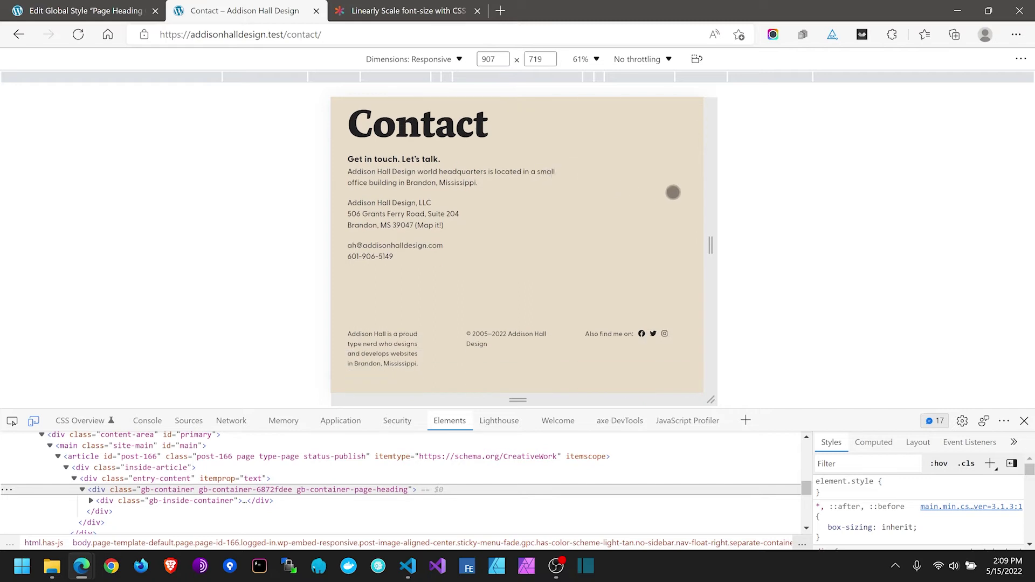
scroll(672, 188, up, 2)
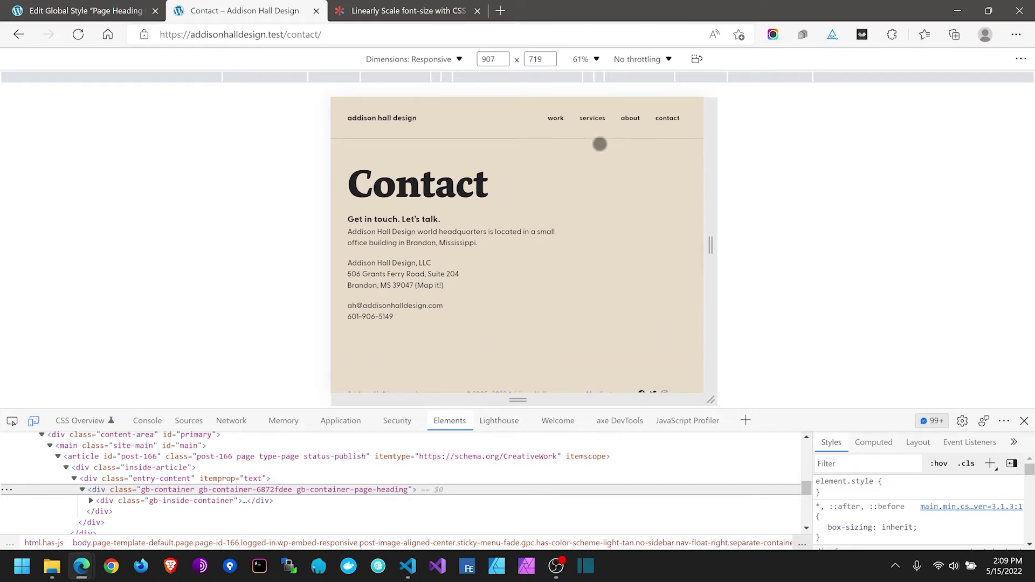
Step: Open the Services page in the preview and examine its heading intro and the two-column service list
click(593, 119)
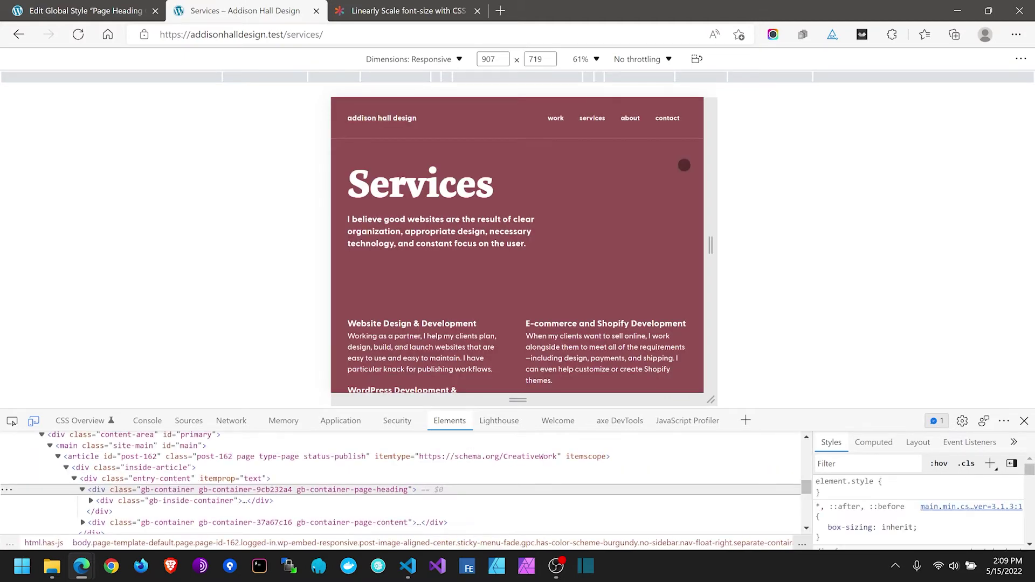
scroll(618, 210, down, 3)
scroll(620, 208, up, 3)
scroll(637, 258, down, 1)
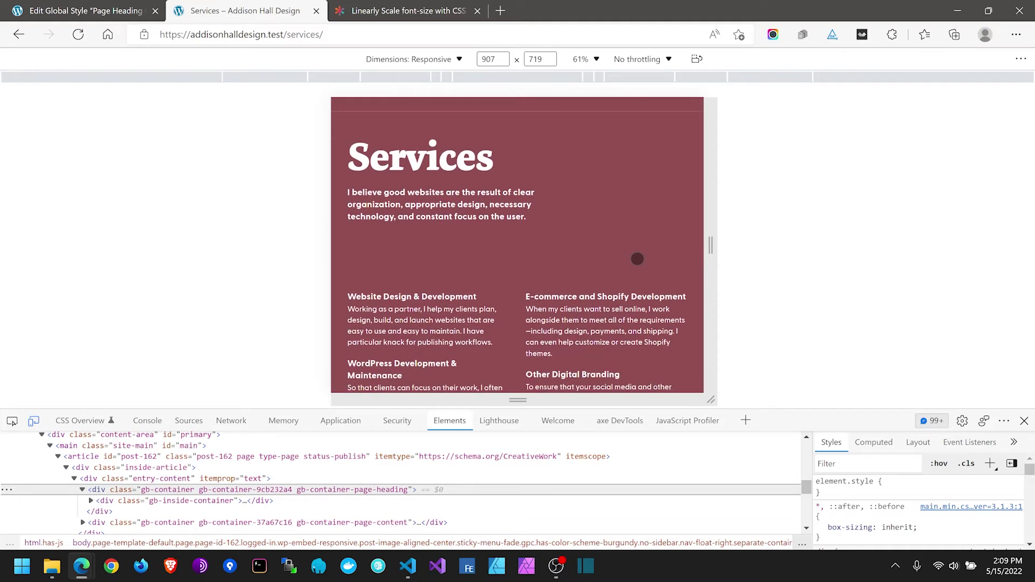
scroll(635, 256, up, 1)
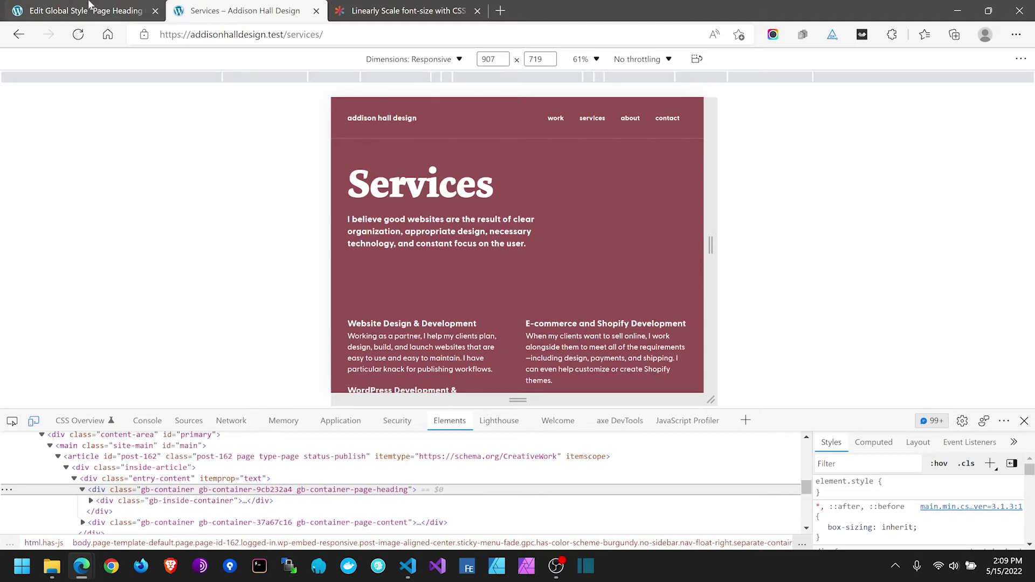
Step: Leave the Page Heading global style editor and open the site's list of pages in the WordPress admin
click(87, 13)
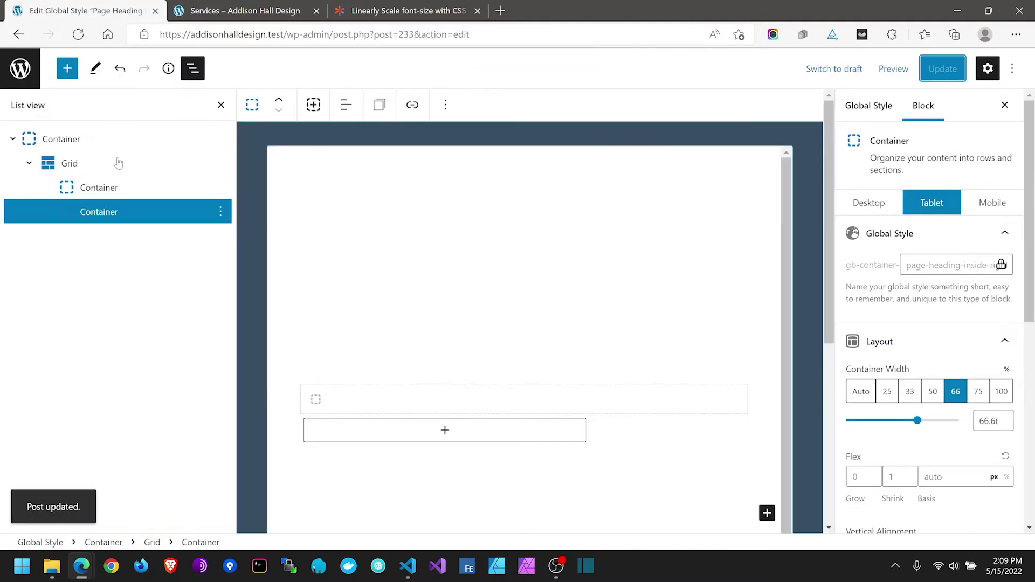
key(F5)
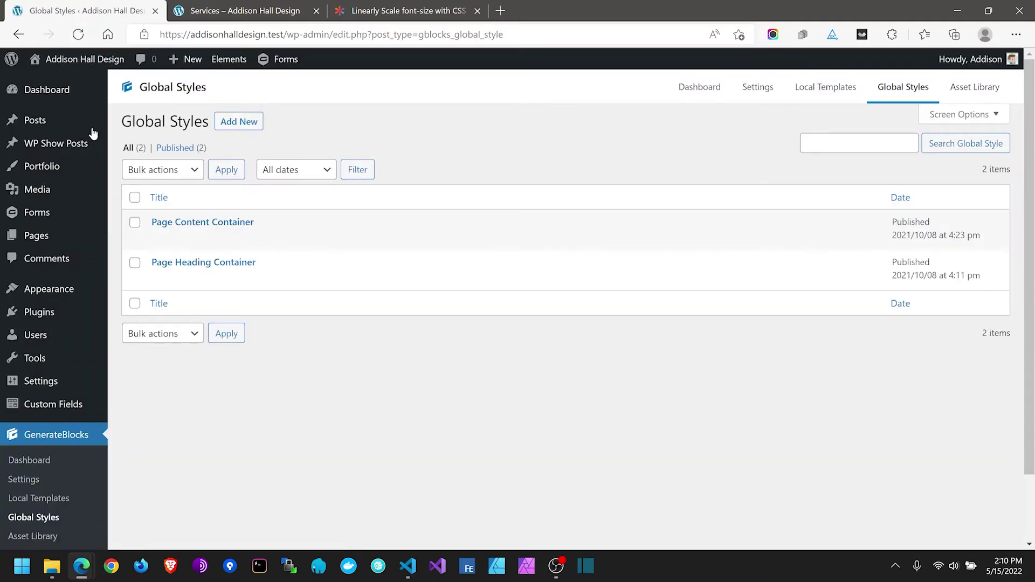
click(40, 240)
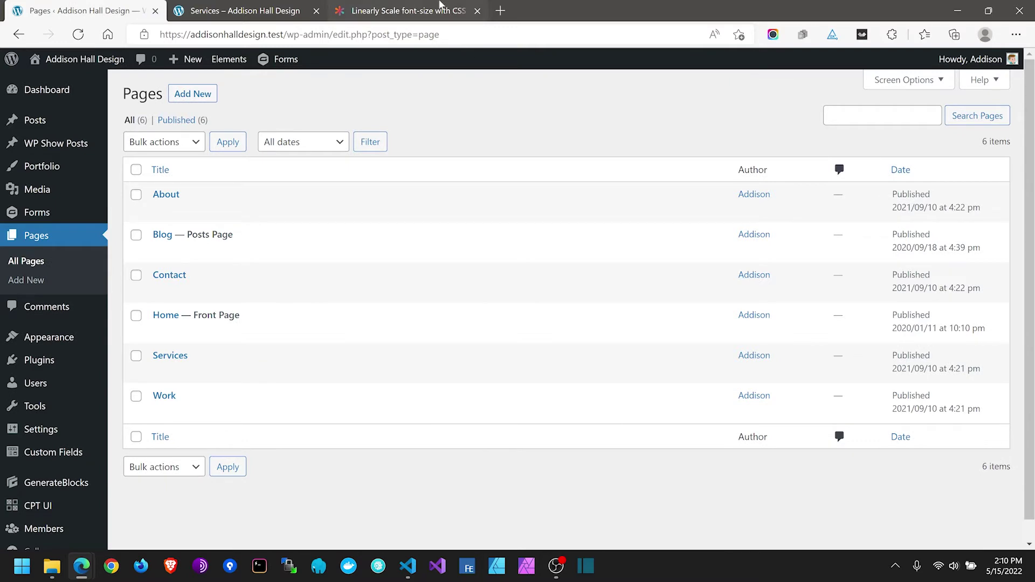
Step: Close the CSS-Tricks article on linearly scaling font size and return to the WordPress pages list
click(458, 11)
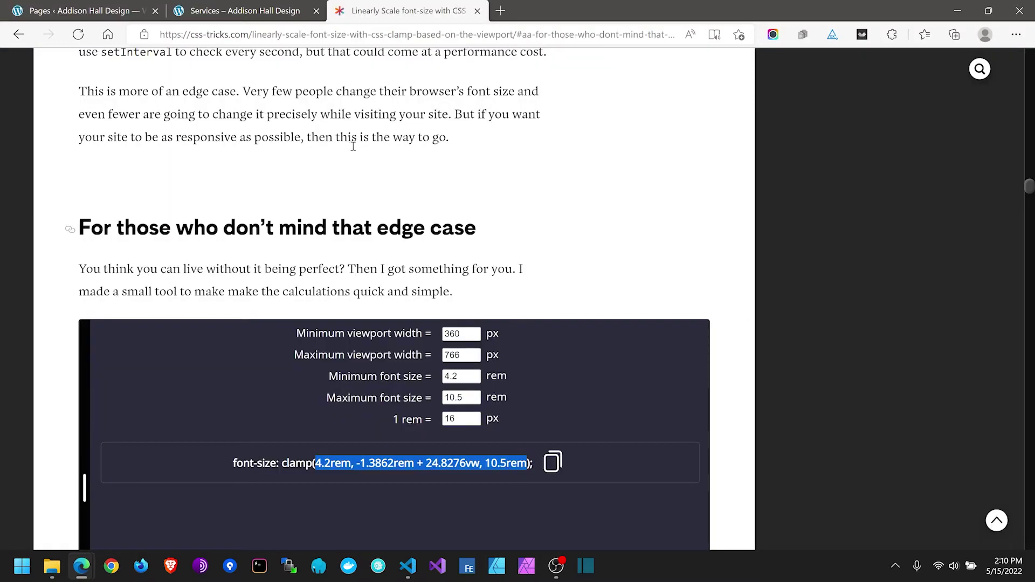
click(225, 6)
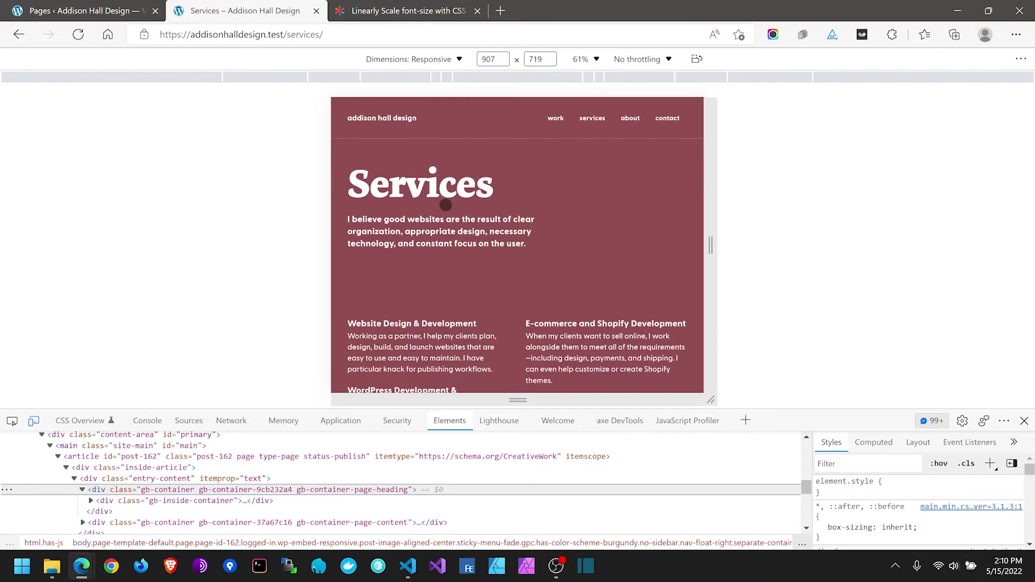
key(ctrl+Tab)
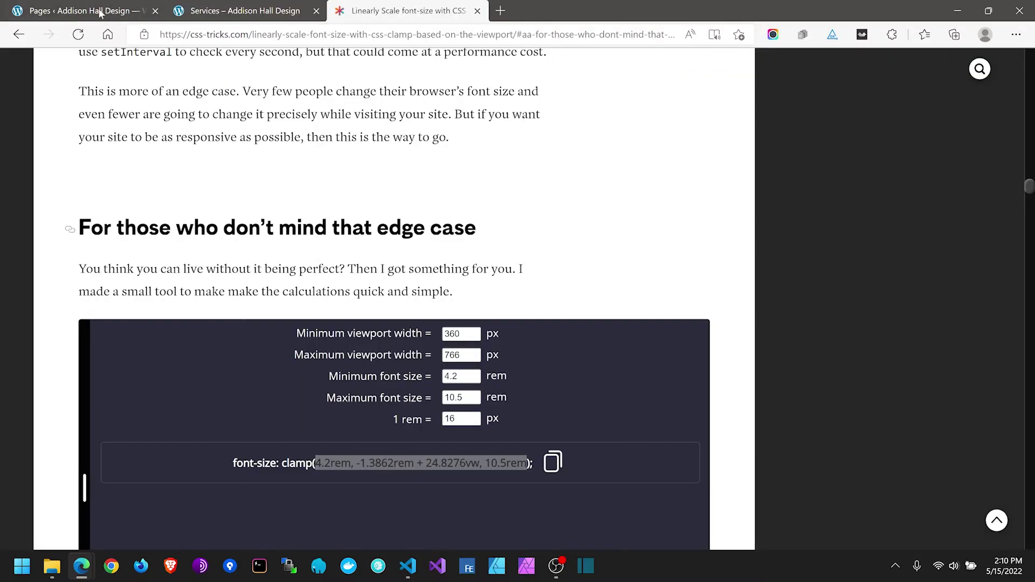
key(ctrl+w)
click(100, 13)
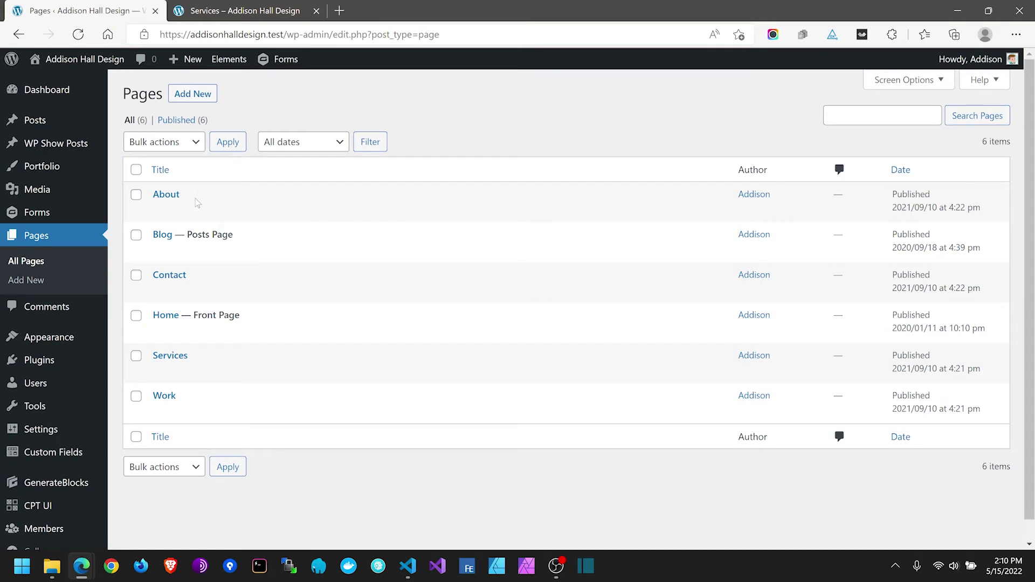
Step: Open the Contact page for editing and load the live Contact page in the responsive preview
click(170, 275)
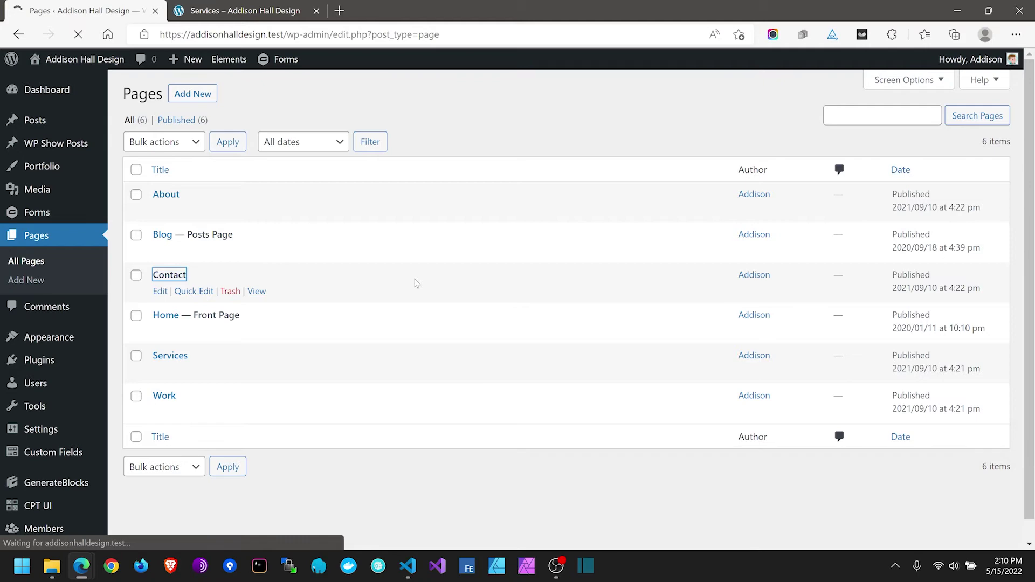
key(ctrl+Tab)
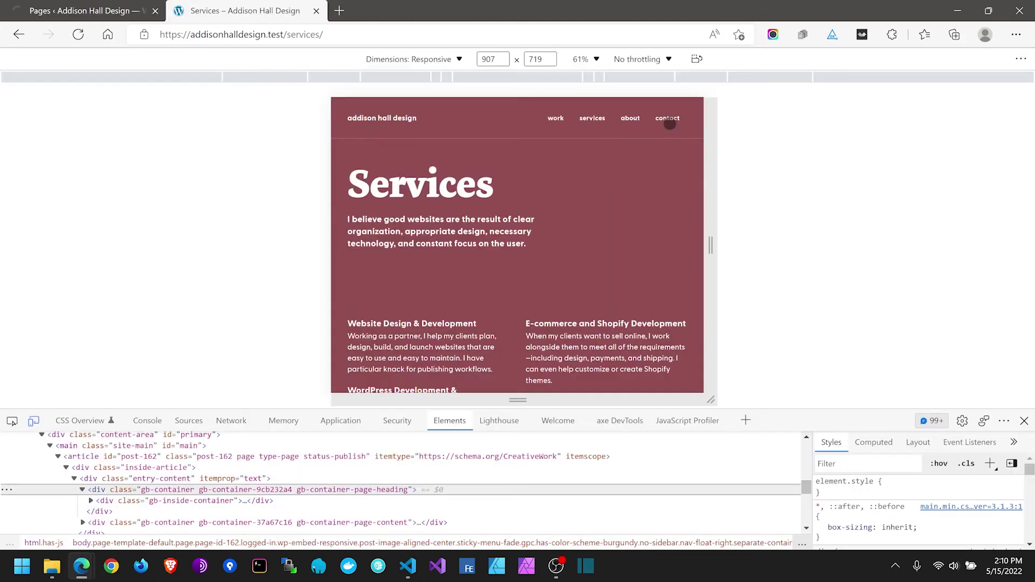
click(670, 124)
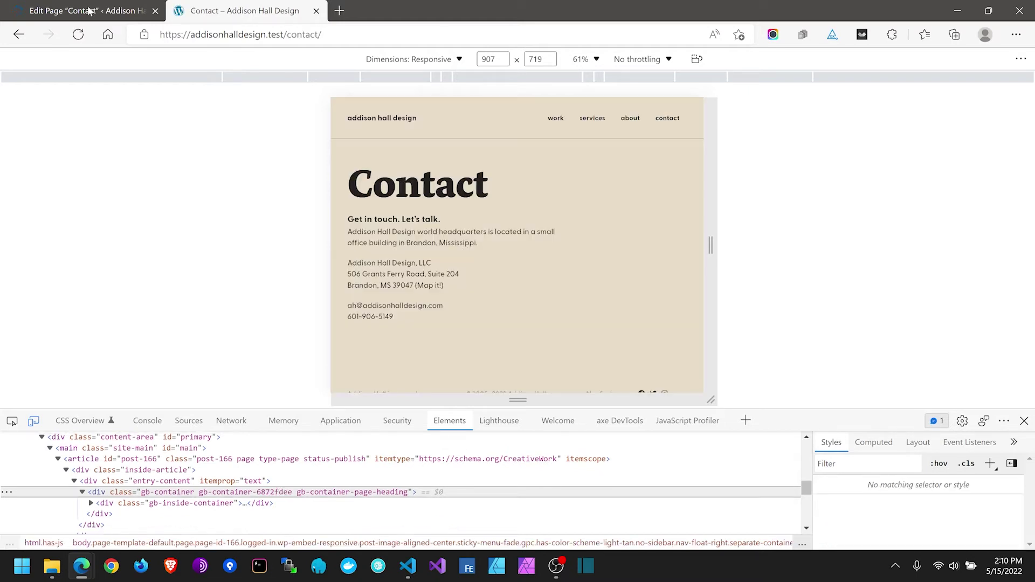
Step: Set the tablet width of the Contact page's second inner heading container to the 50% preset and update the page
click(50, 6)
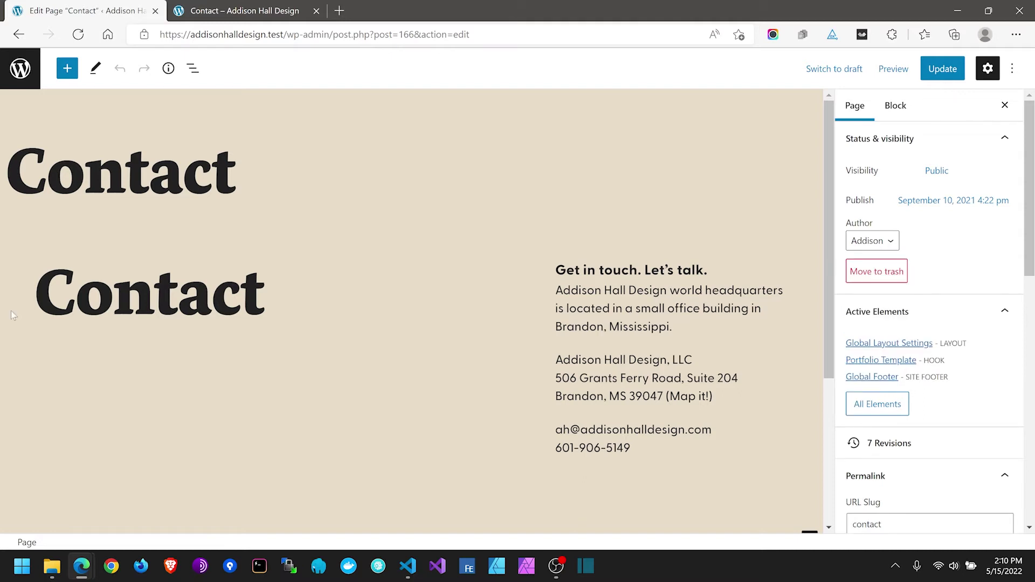
click(14, 303)
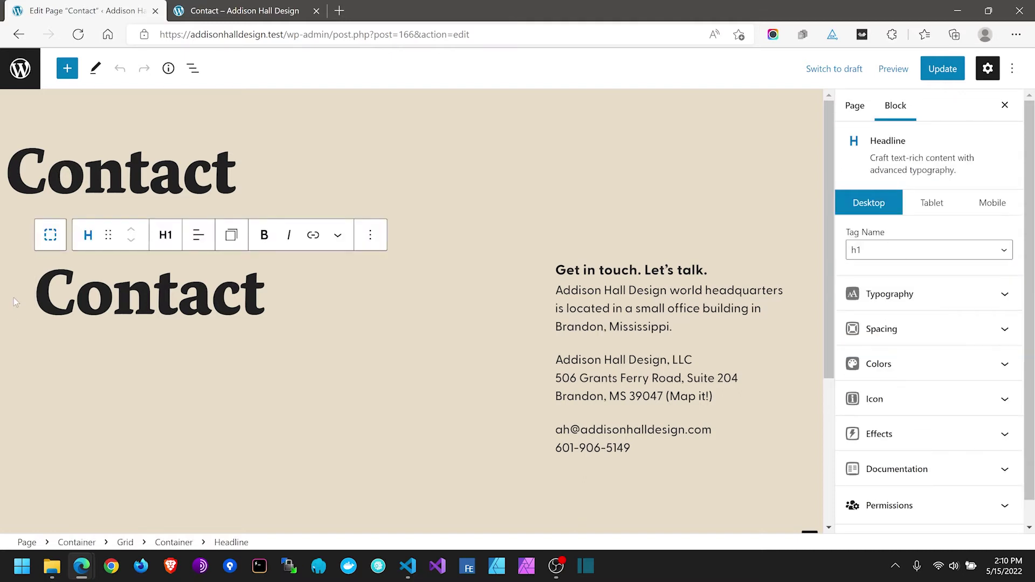
click(14, 298)
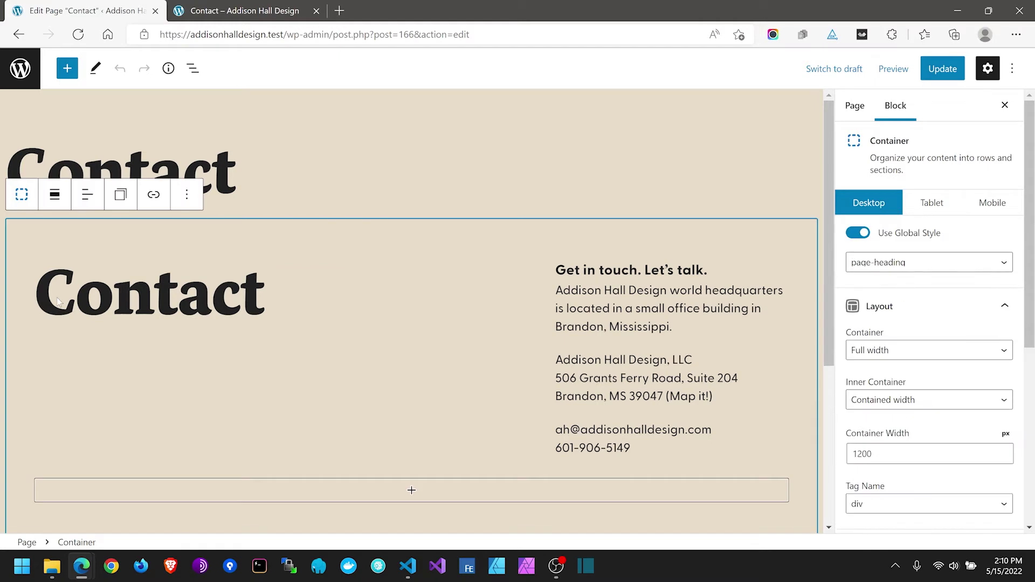
click(929, 212)
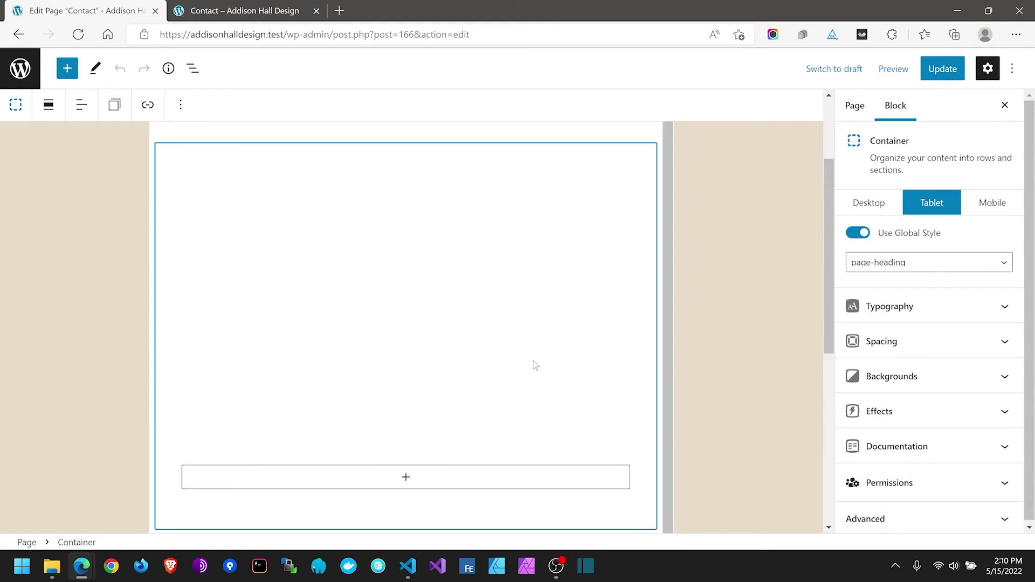
click(194, 69)
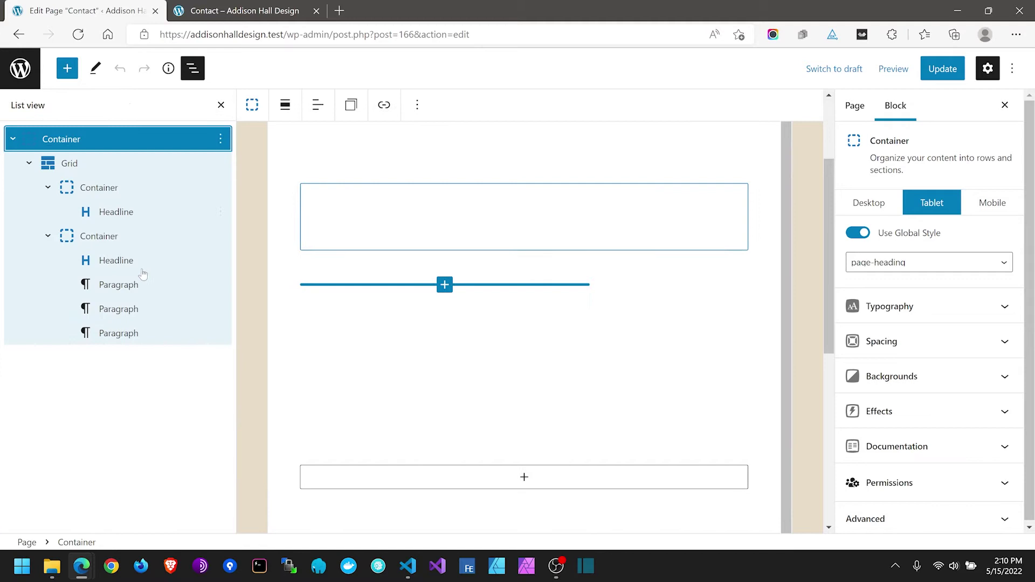
click(102, 236)
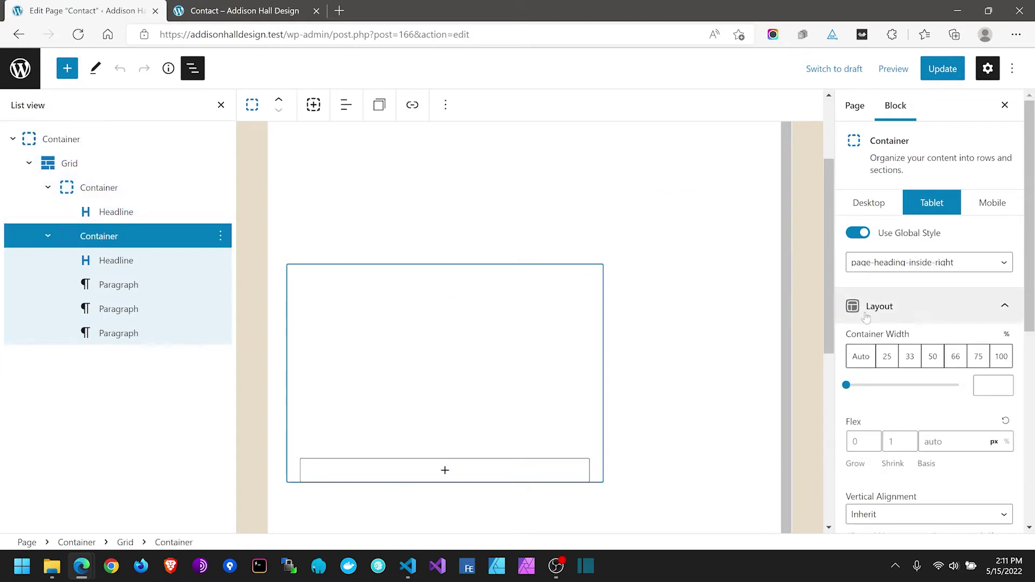
click(931, 356)
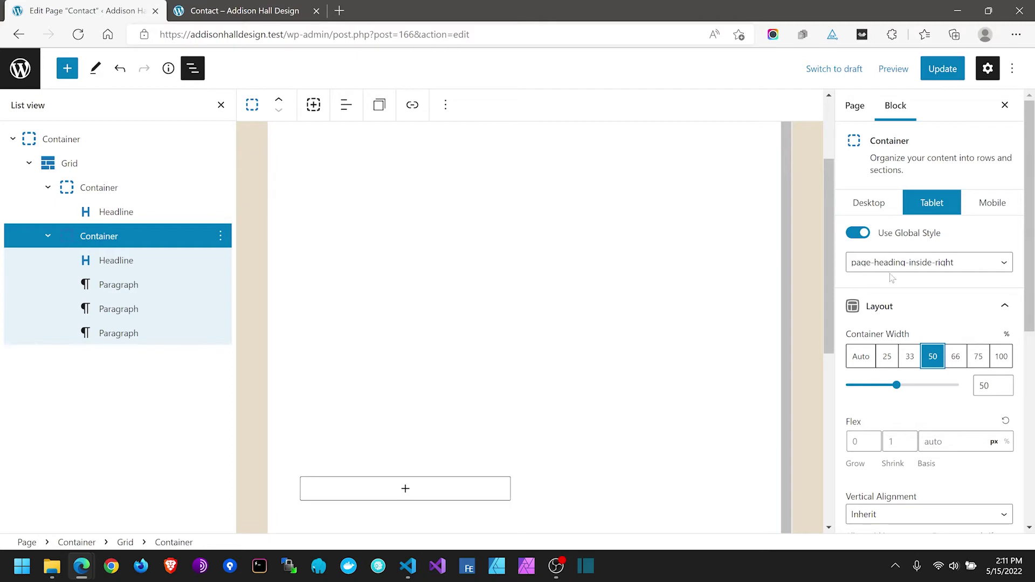
click(978, 210)
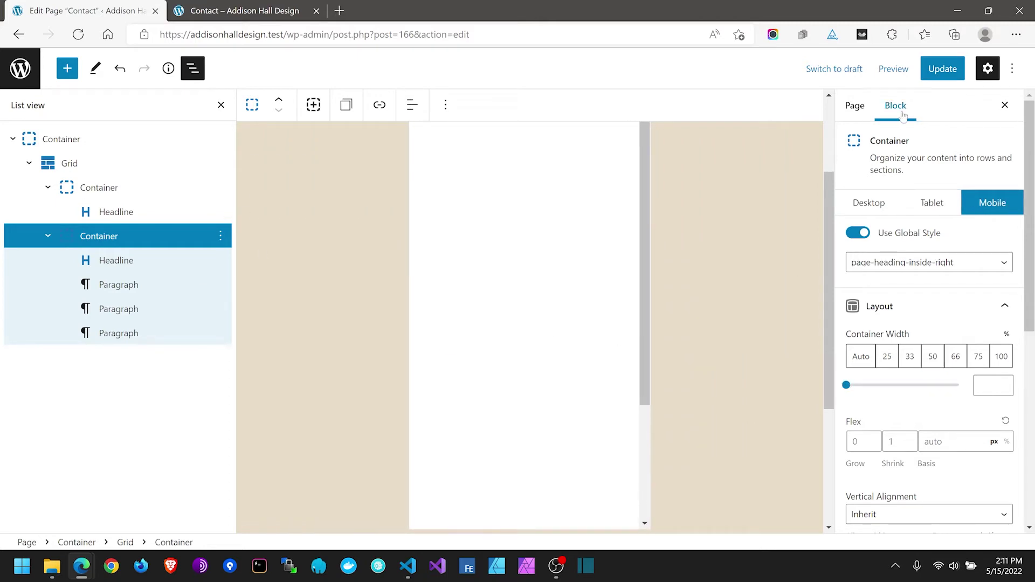
click(940, 73)
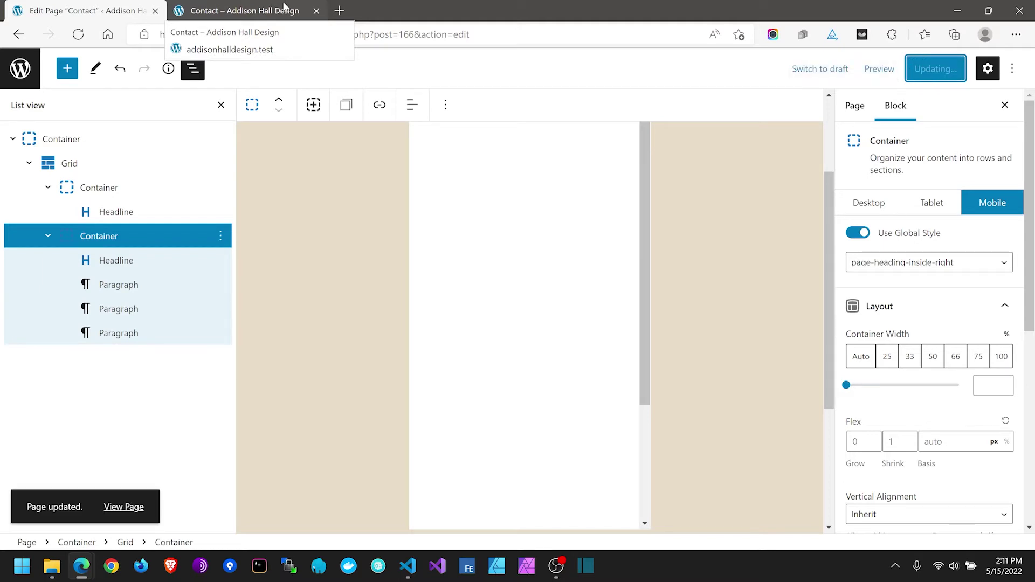
Step: Reload the Contact page in the responsive preview and examine how its intro text wraps and the spacing down to the footer
click(284, 7)
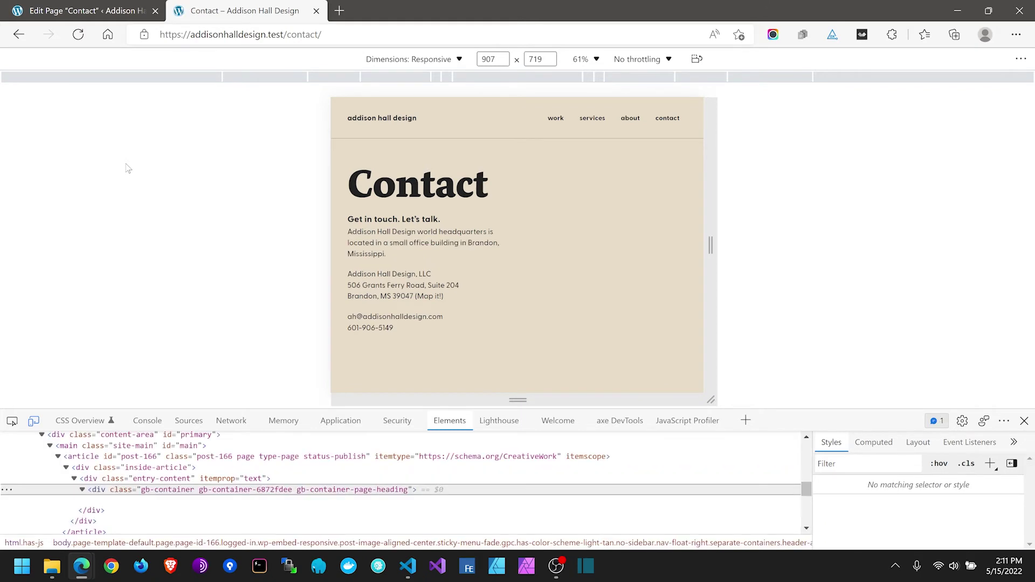
scroll(561, 296, down, 3)
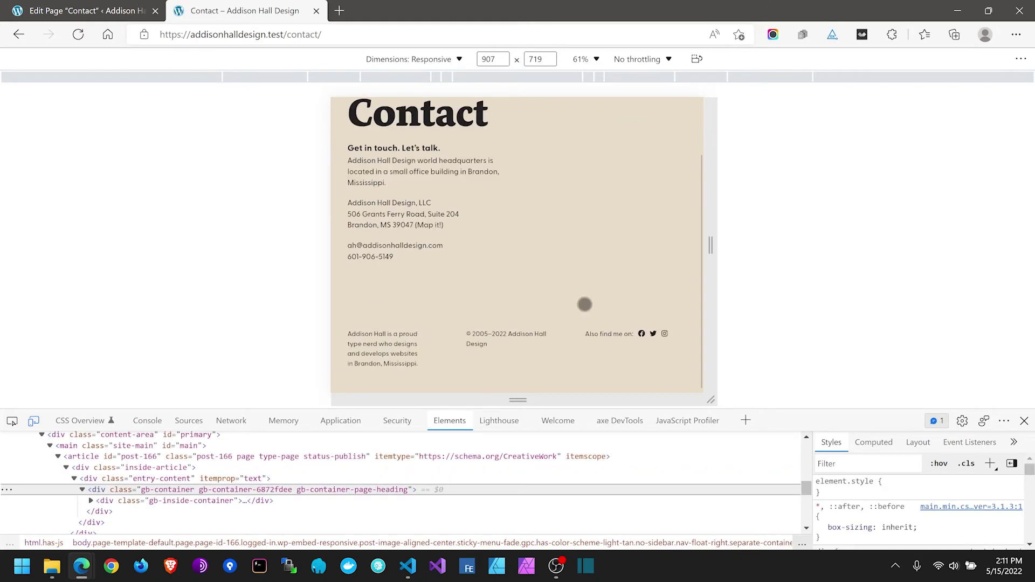
scroll(598, 249, up, 1)
scroll(599, 249, down, 1)
scroll(600, 248, up, 3)
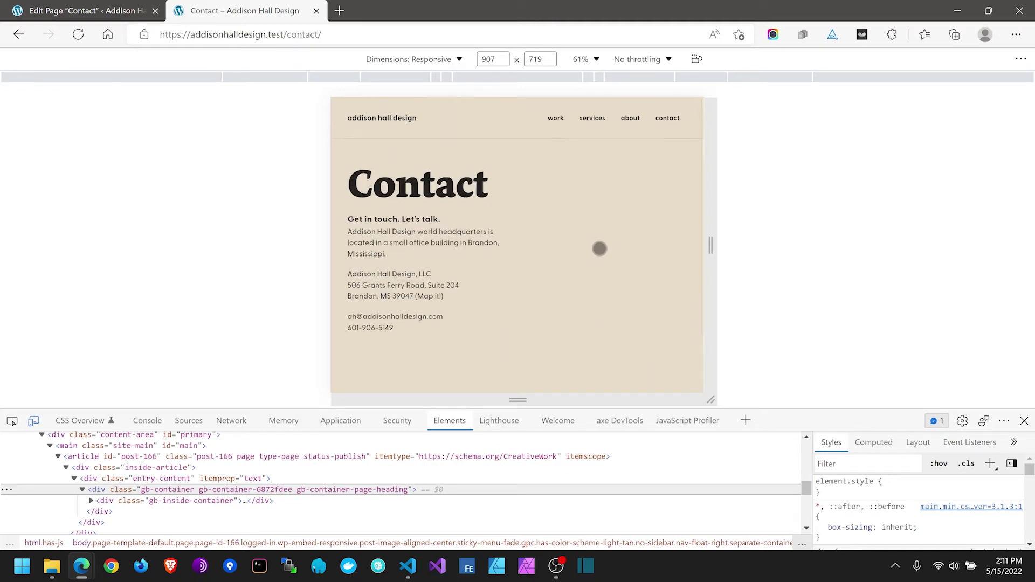
scroll(600, 248, down, 3)
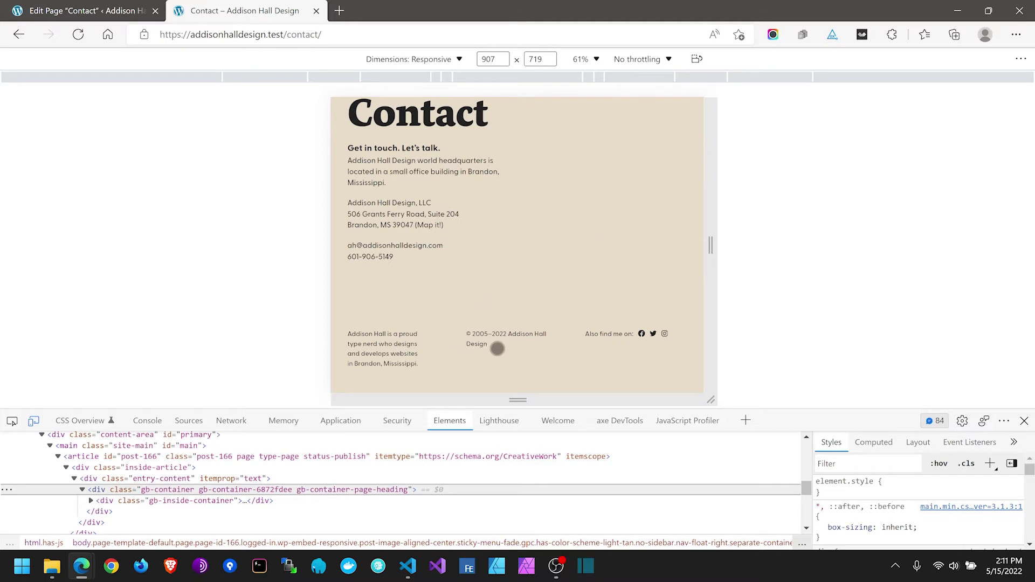
scroll(656, 214, up, 3)
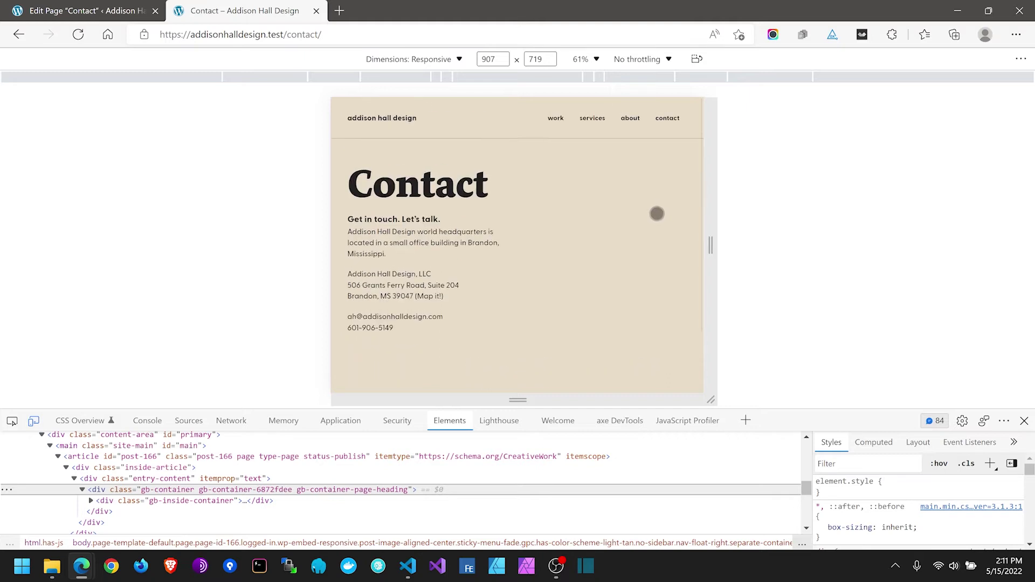
scroll(656, 214, down, 3)
scroll(604, 269, up, 2)
Step: Resize the Contact page preview between about 489 and 1162 px wide and examine how its heading, text and footer columns reflow
drag(711, 247, 616, 269)
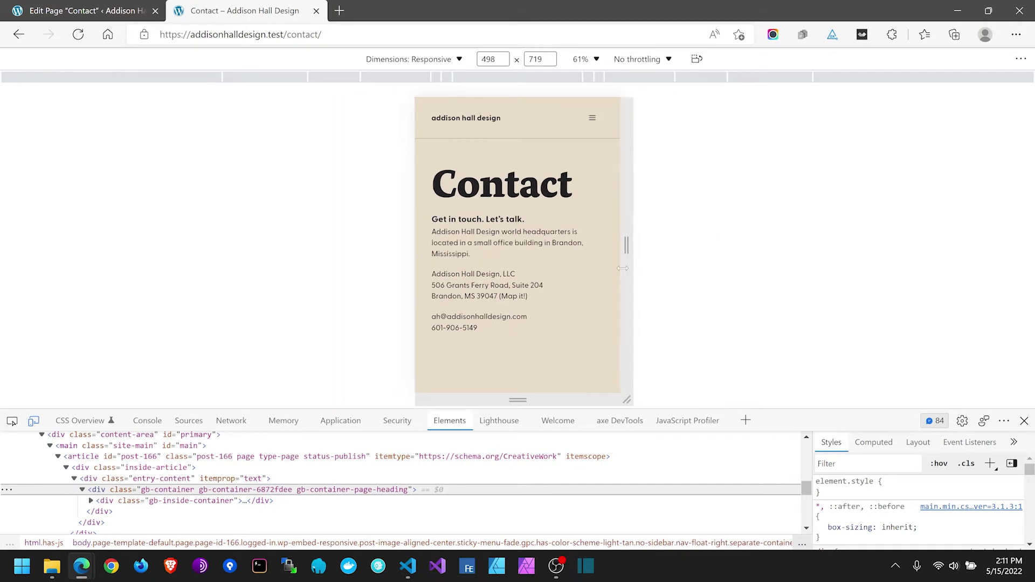
scroll(594, 285, down, 2)
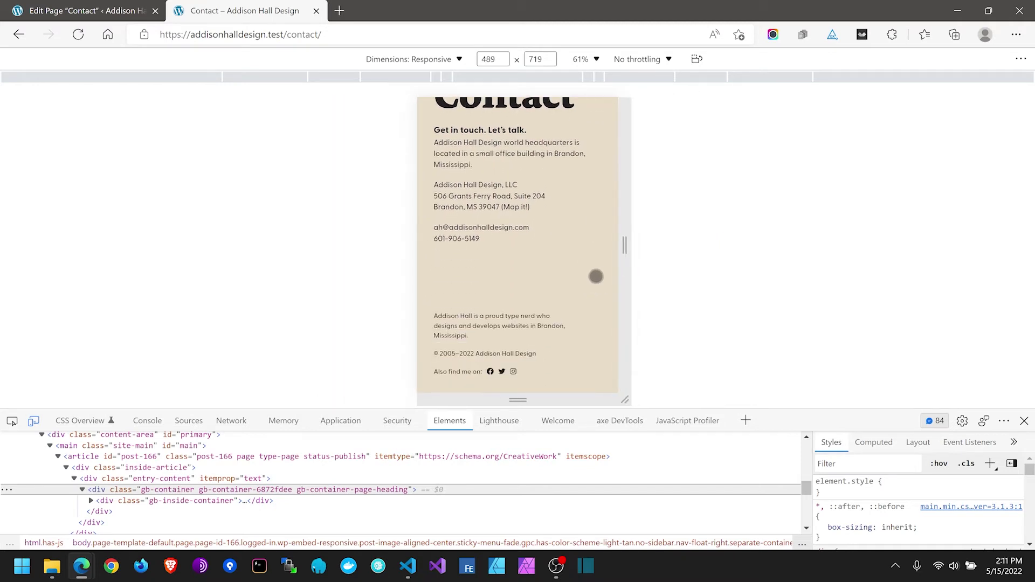
scroll(595, 276, up, 3)
drag(619, 250, 759, 290)
scroll(681, 279, down, 1)
scroll(720, 291, up, 1)
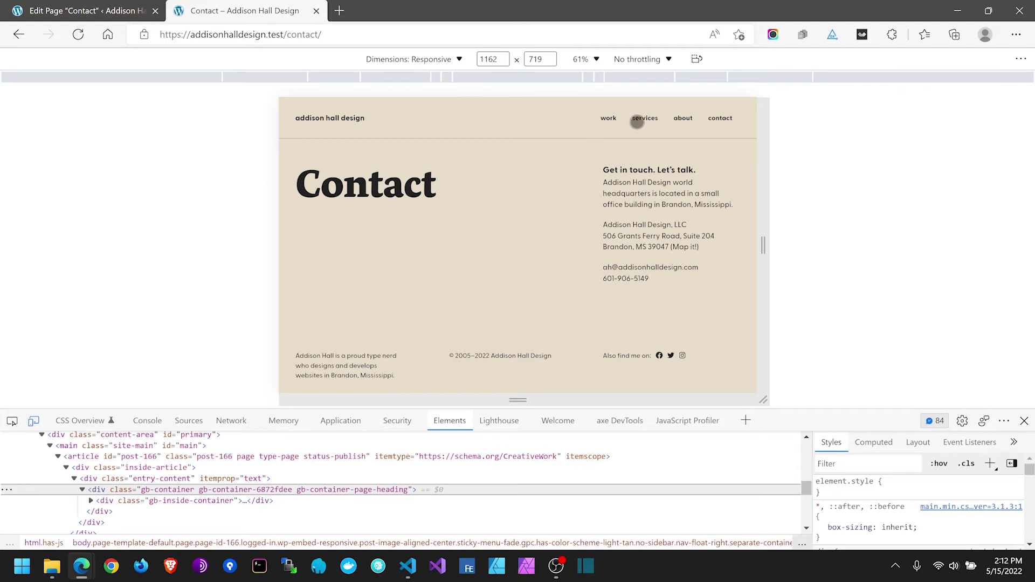
drag(761, 230, 740, 231)
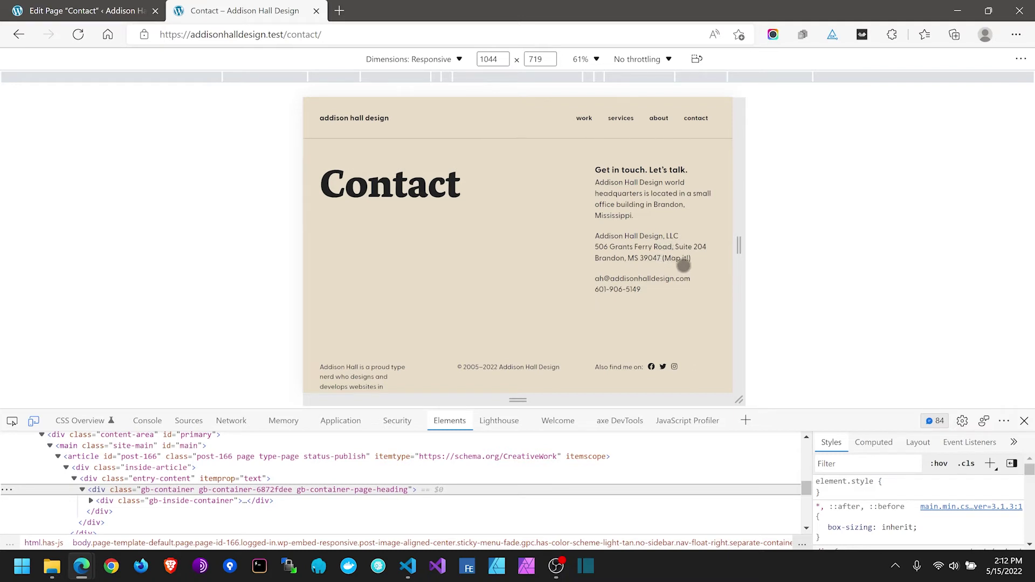
drag(739, 268, 702, 265)
Step: Open the About page in the preview at about 888 px wide and examine it down to the footer
click(623, 115)
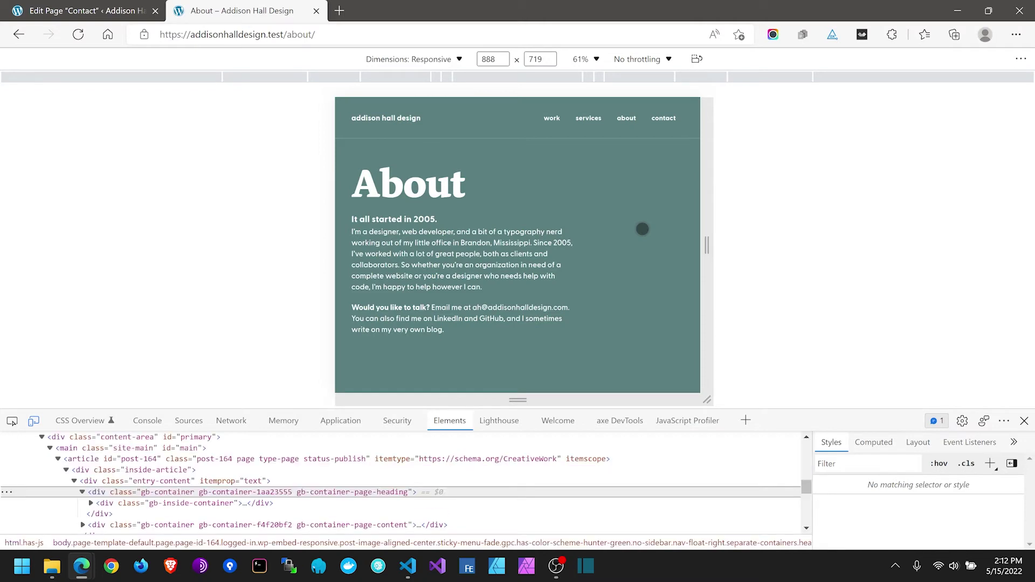
scroll(651, 257, down, 3)
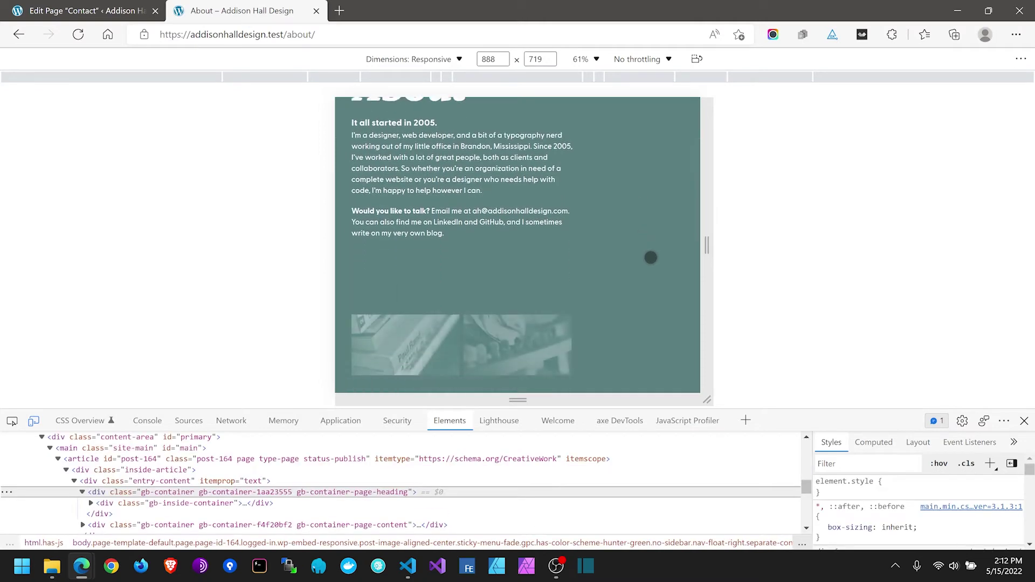
scroll(651, 257, down, 3)
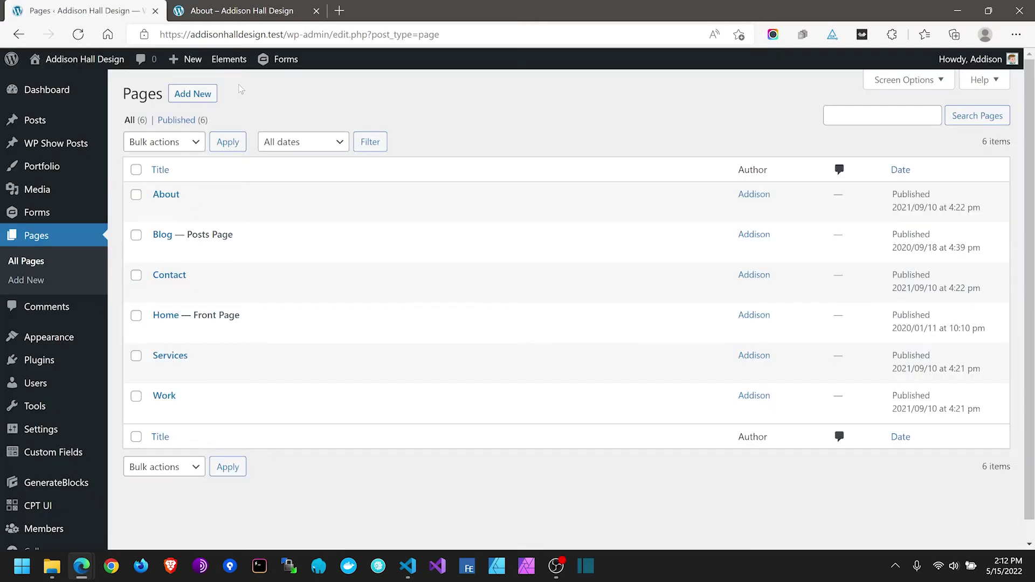
Step: Open the Global Footer element for editing and show the block structure of its footer container
click(231, 61)
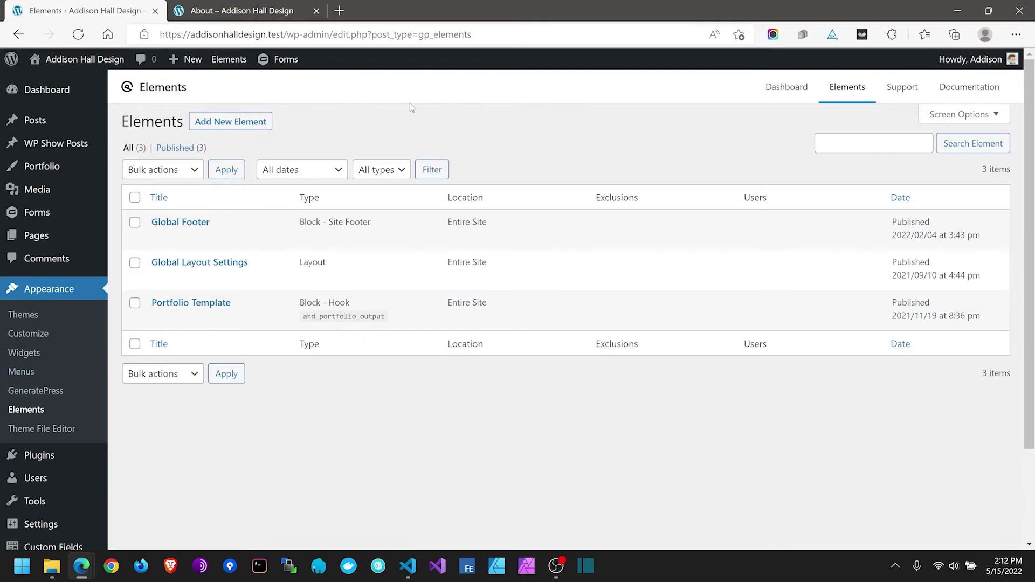
click(193, 222)
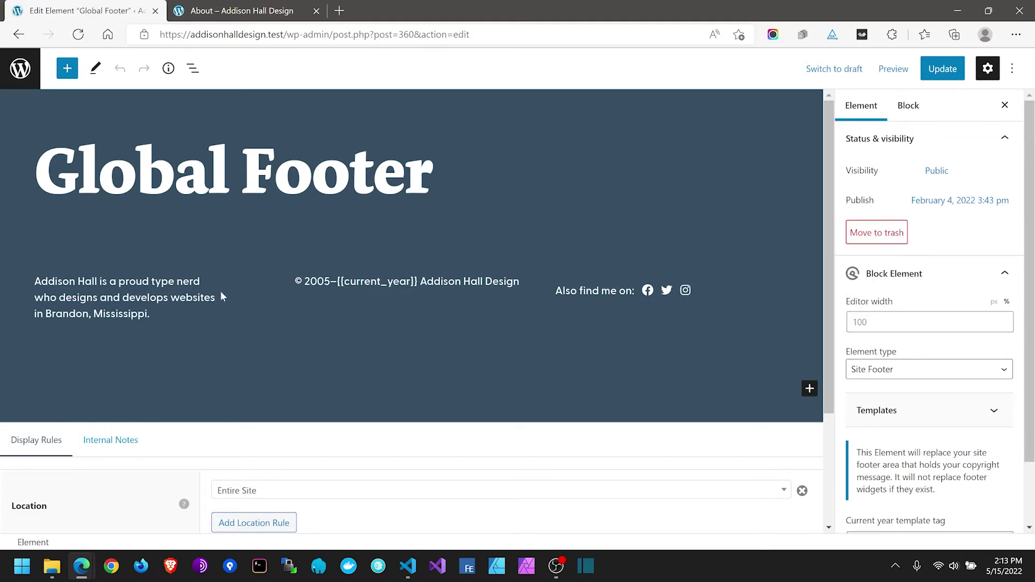
click(13, 287)
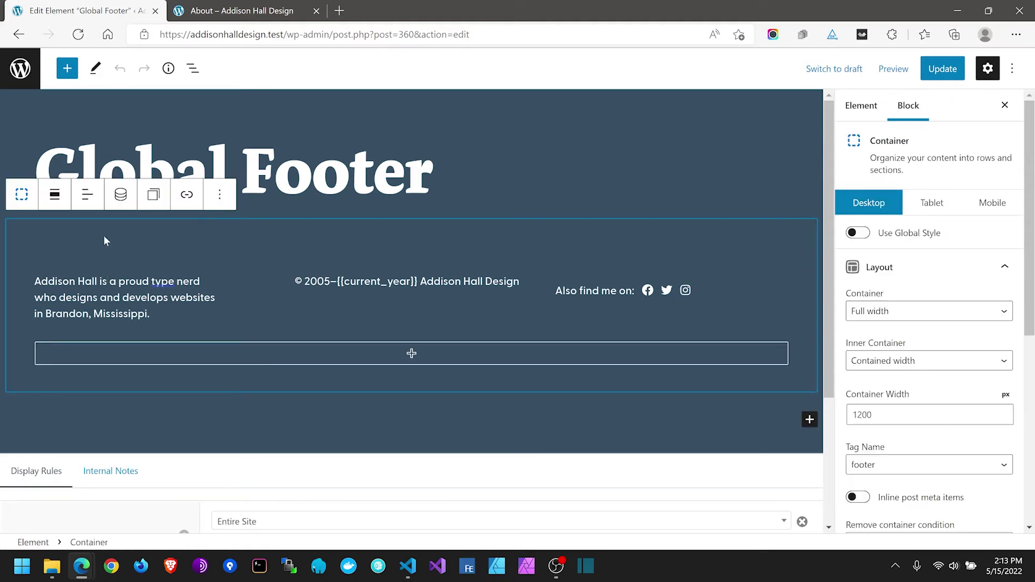
click(193, 69)
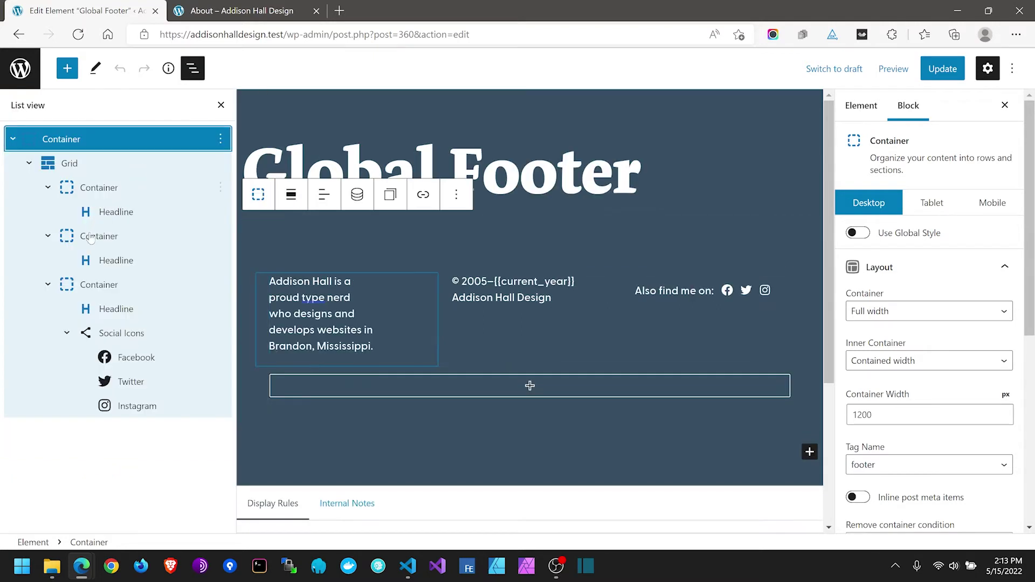
Step: Check the first footer column container's desktop padding and set its tablet right padding to 10 px
click(117, 193)
scroll(899, 443, down, 5)
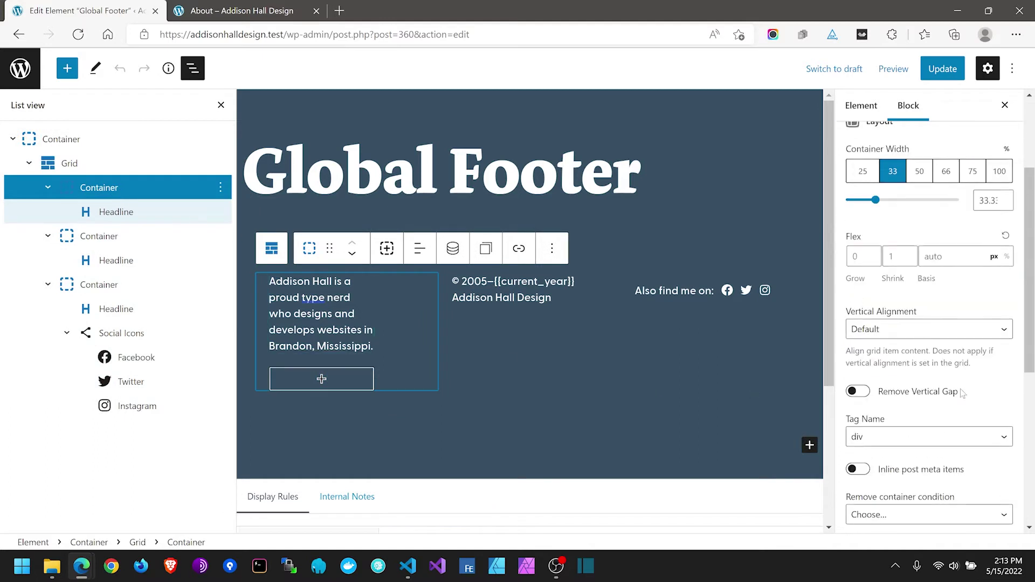
scroll(899, 442, down, 3)
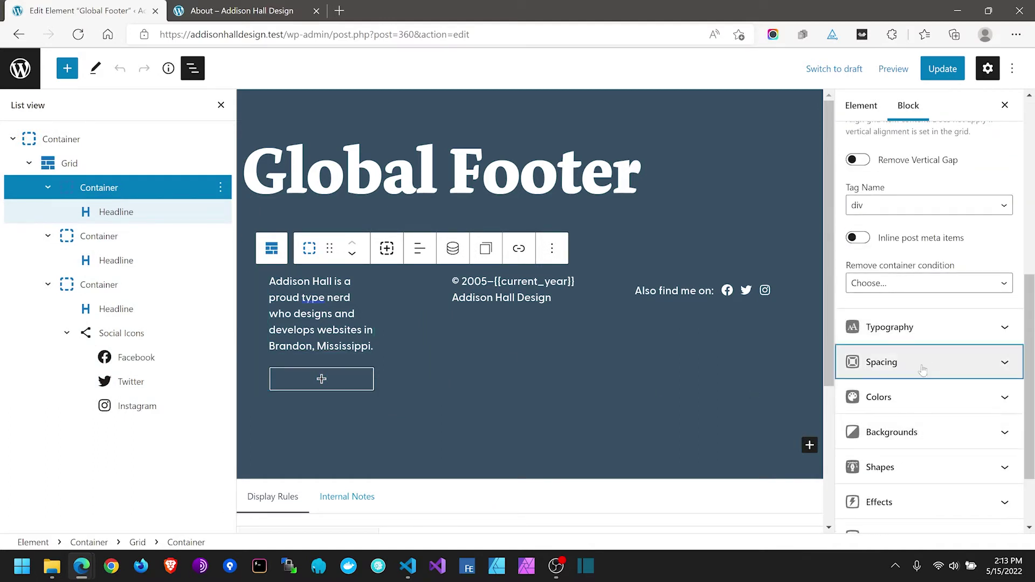
click(920, 363)
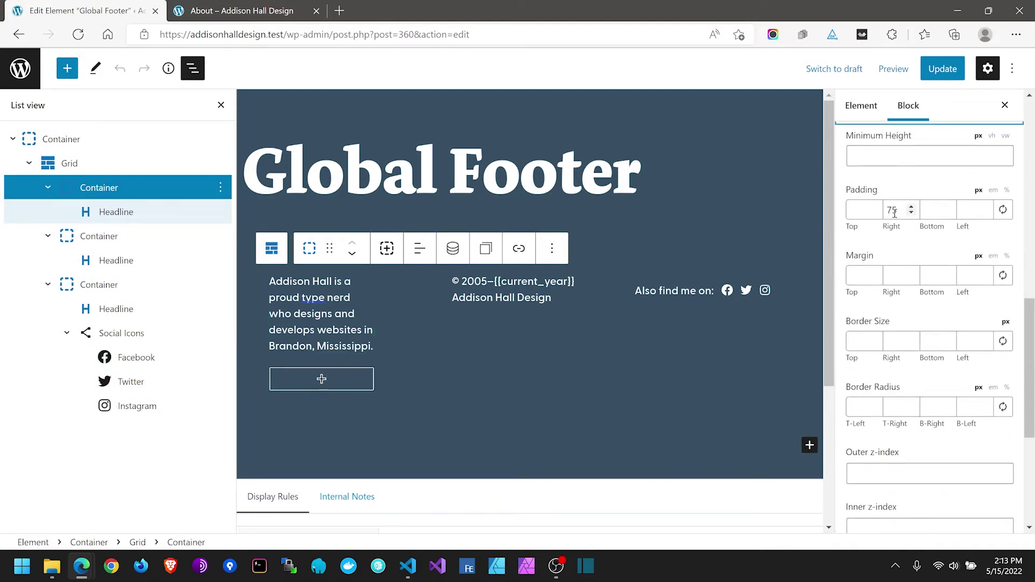
scroll(971, 178, up, 4)
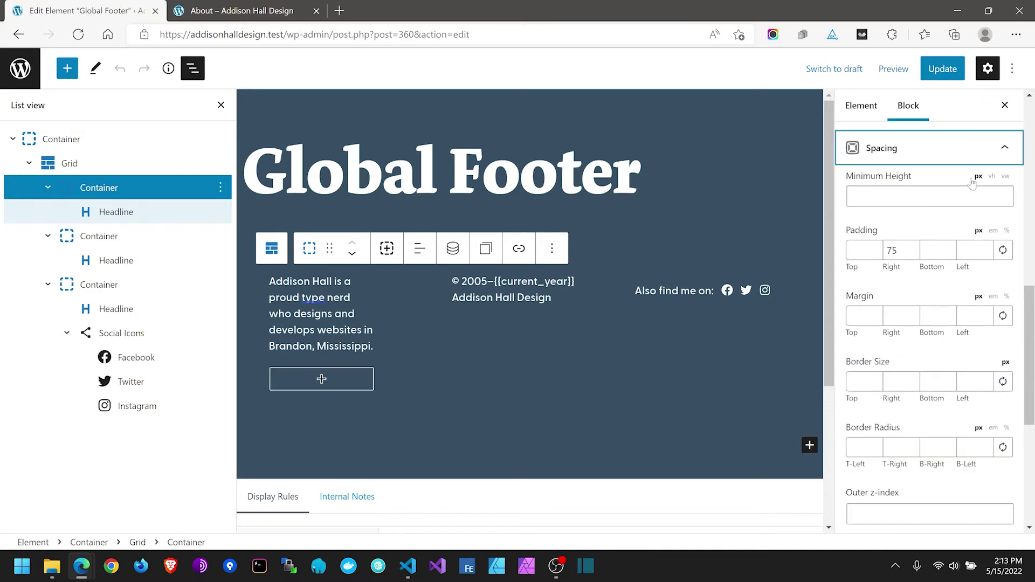
scroll(960, 189, up, 5)
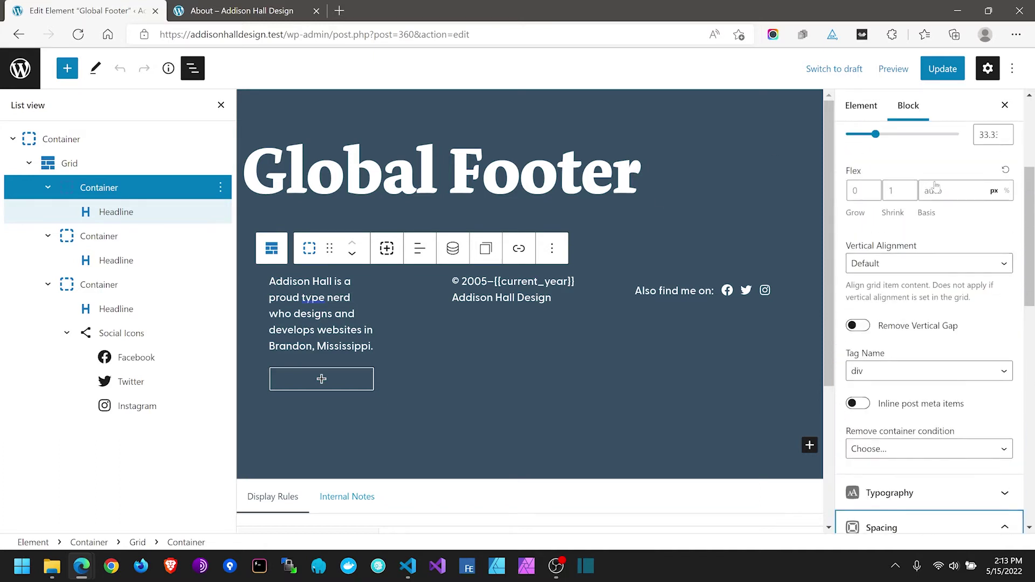
scroll(919, 184, up, 4)
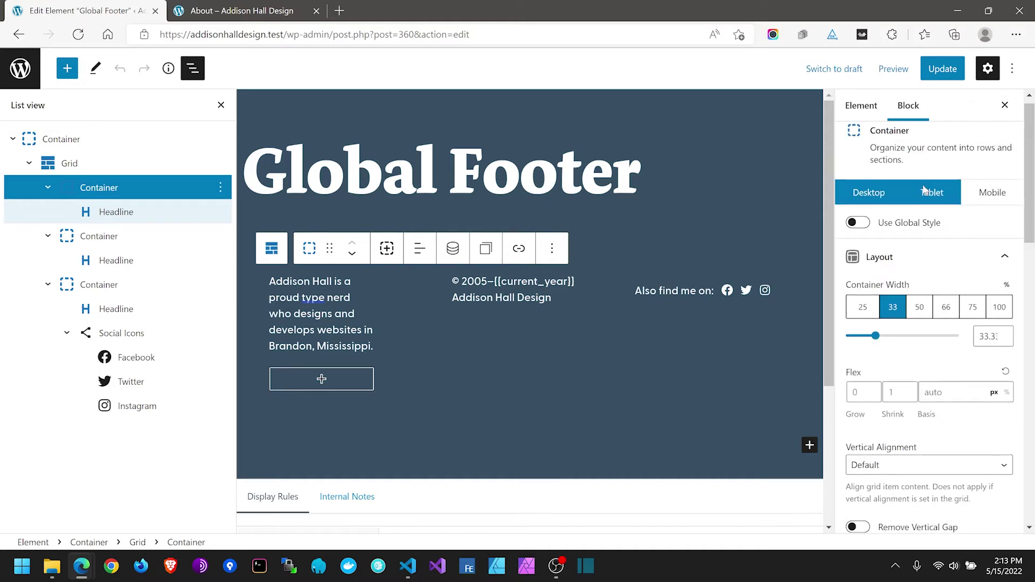
click(925, 190)
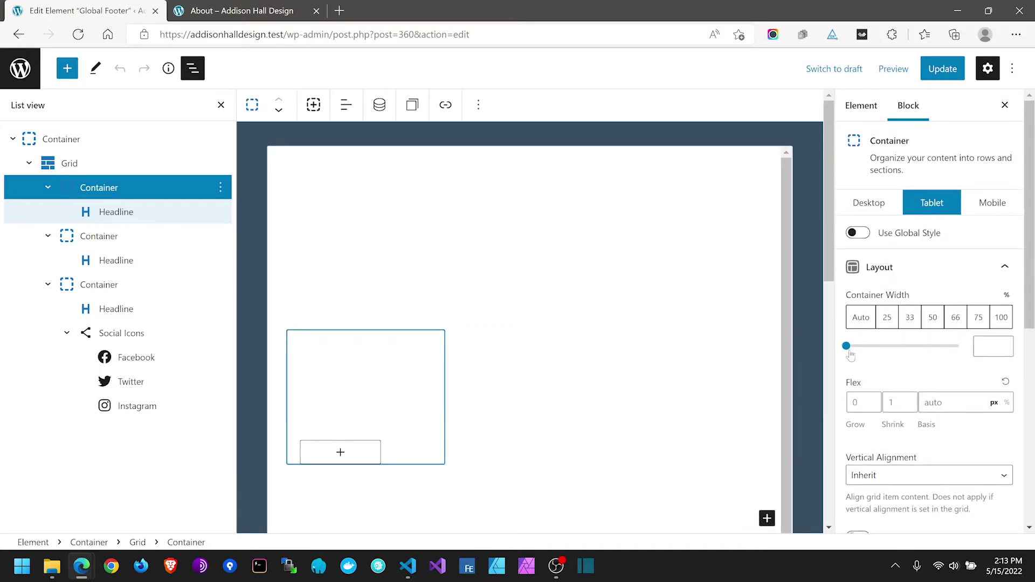
scroll(885, 370, down, 8)
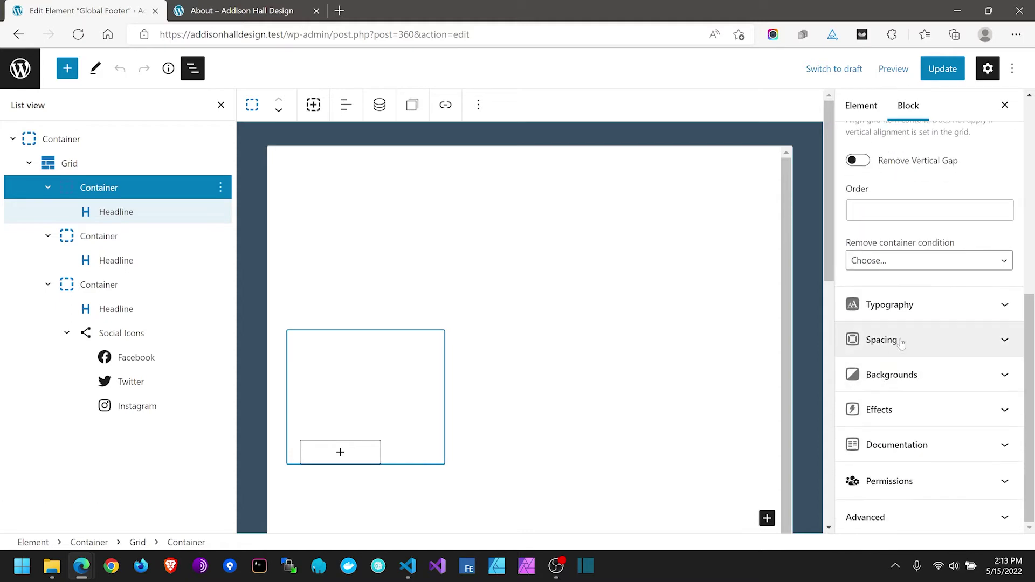
click(902, 343)
click(895, 300)
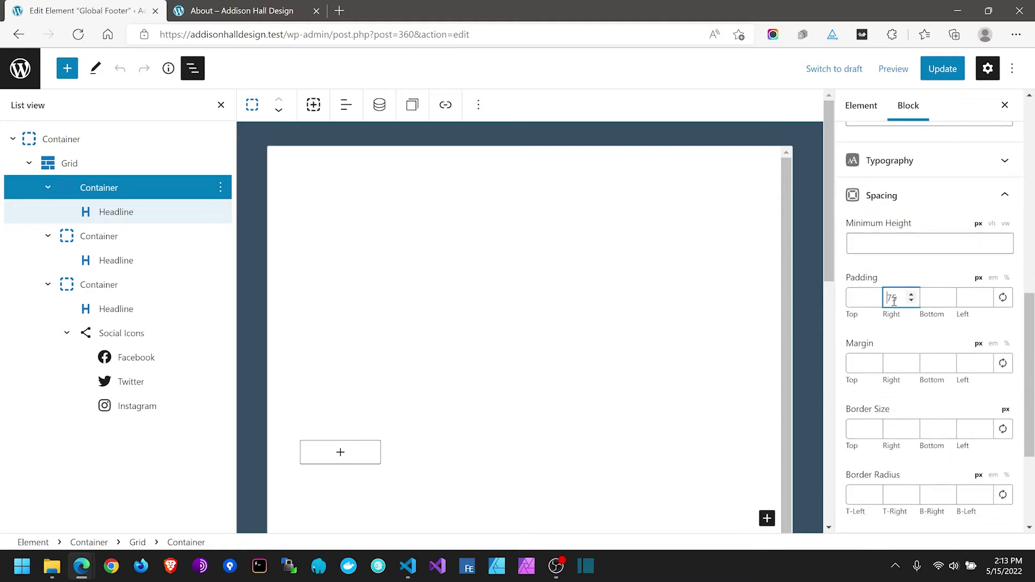
text(10)
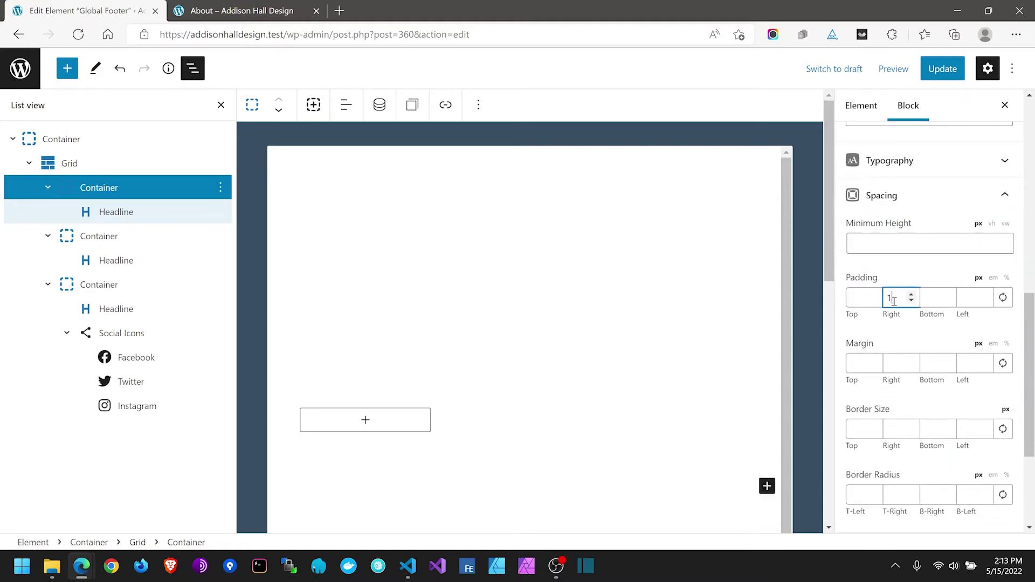
Step: Check the tablet padding of the second and third footer column containers, comparing with the footer in the About page preview
click(108, 237)
scroll(912, 340, down, 7)
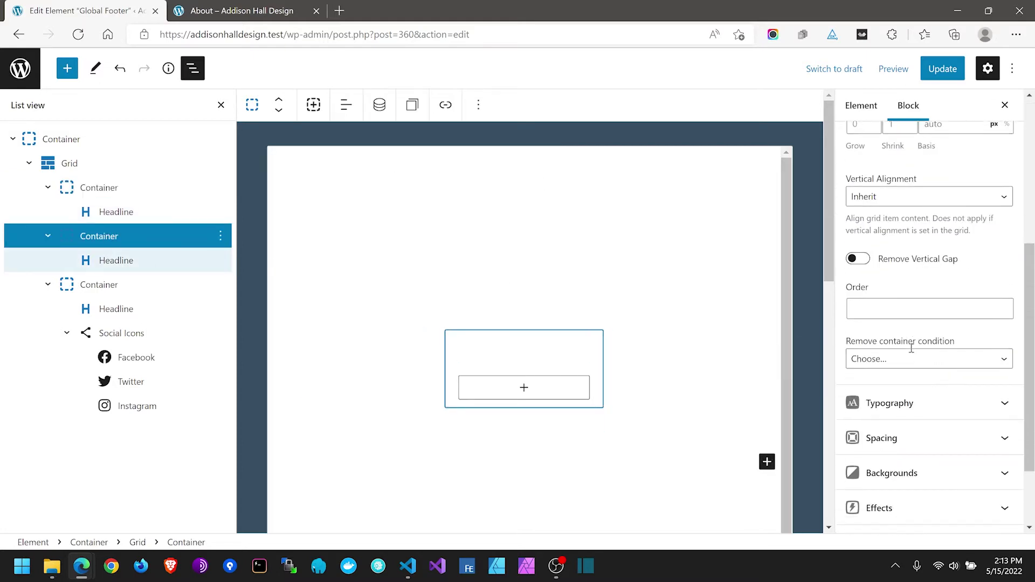
click(912, 333)
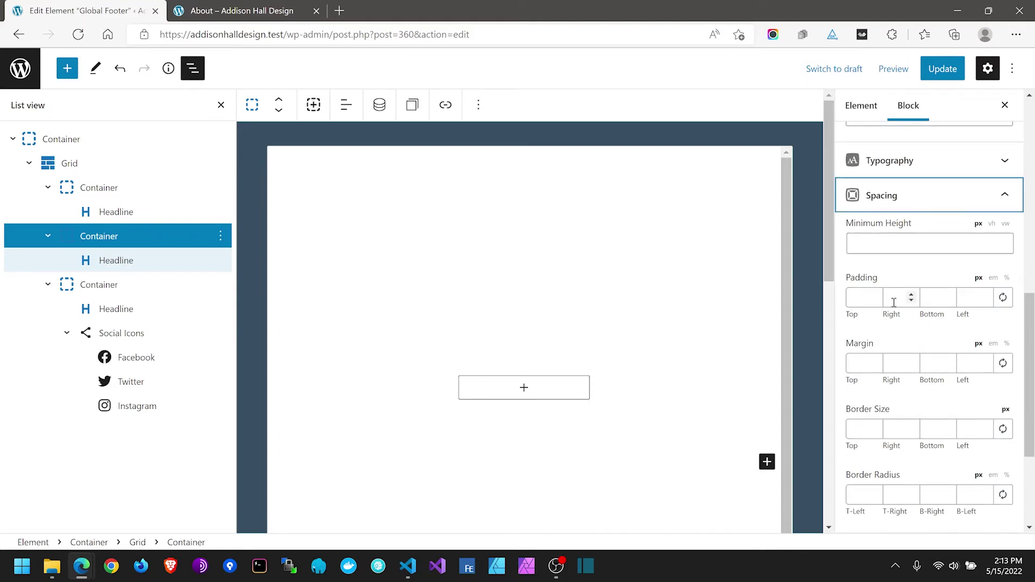
click(245, 6)
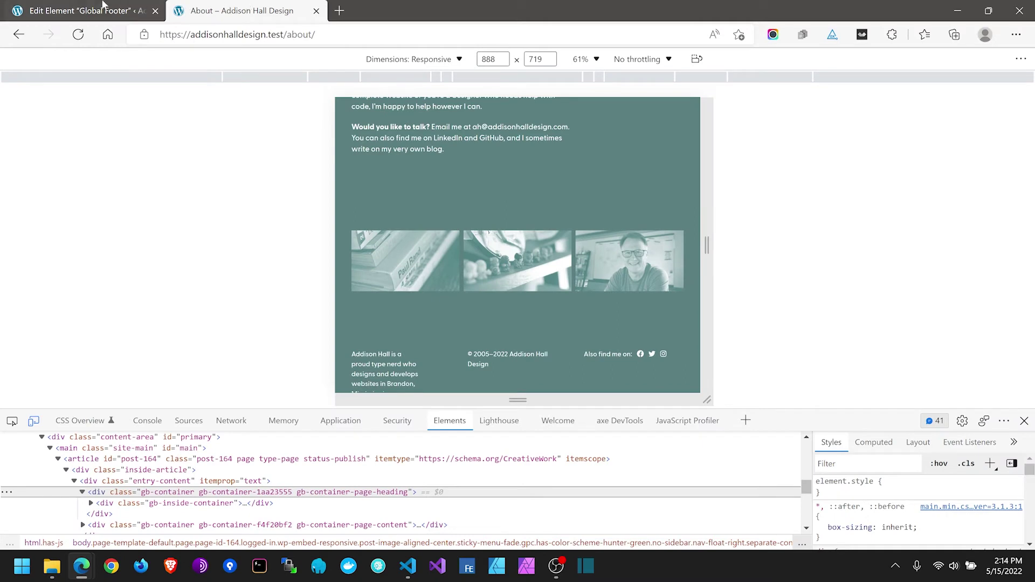
click(93, 6)
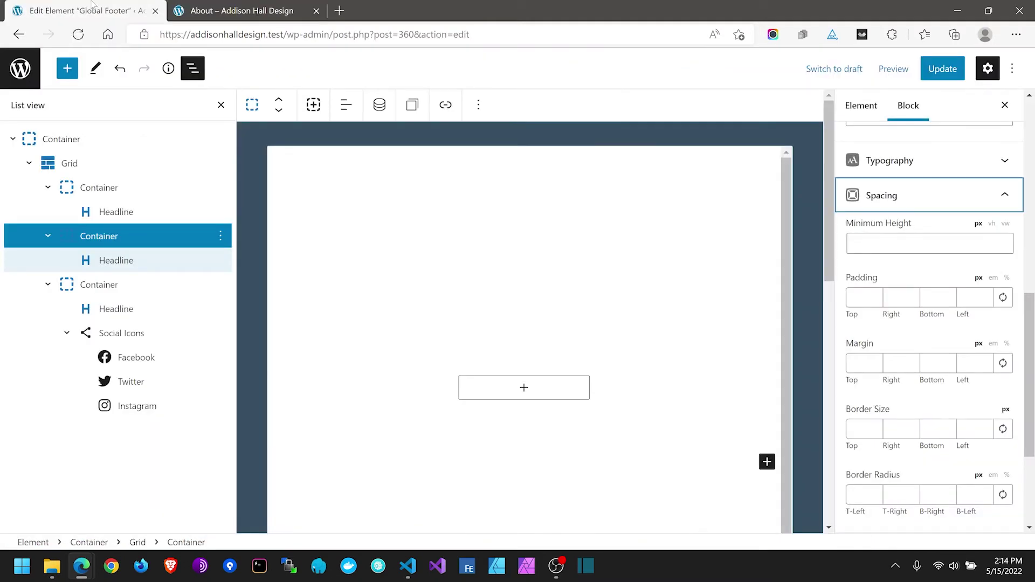
click(105, 285)
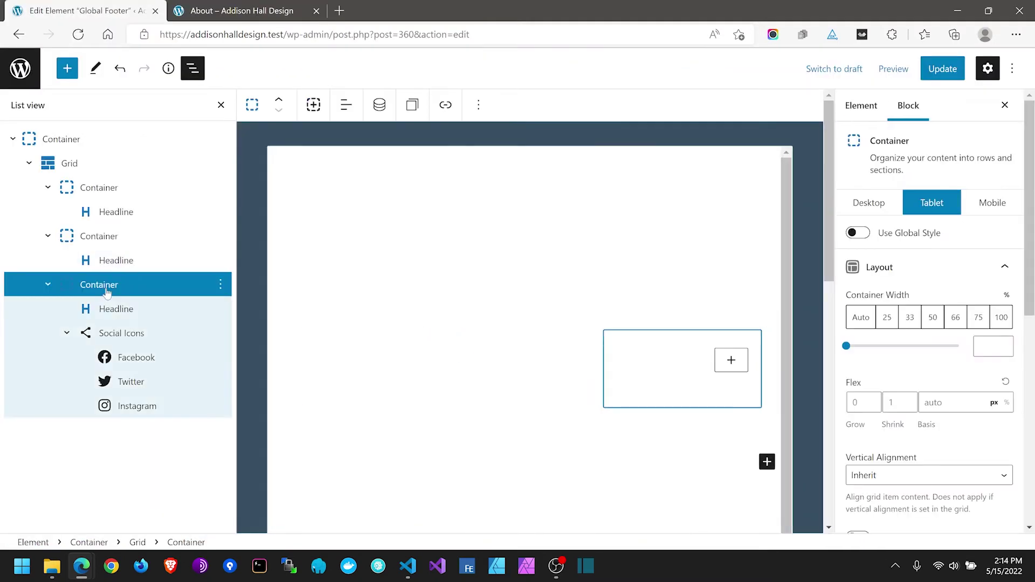
scroll(900, 367, down, 7)
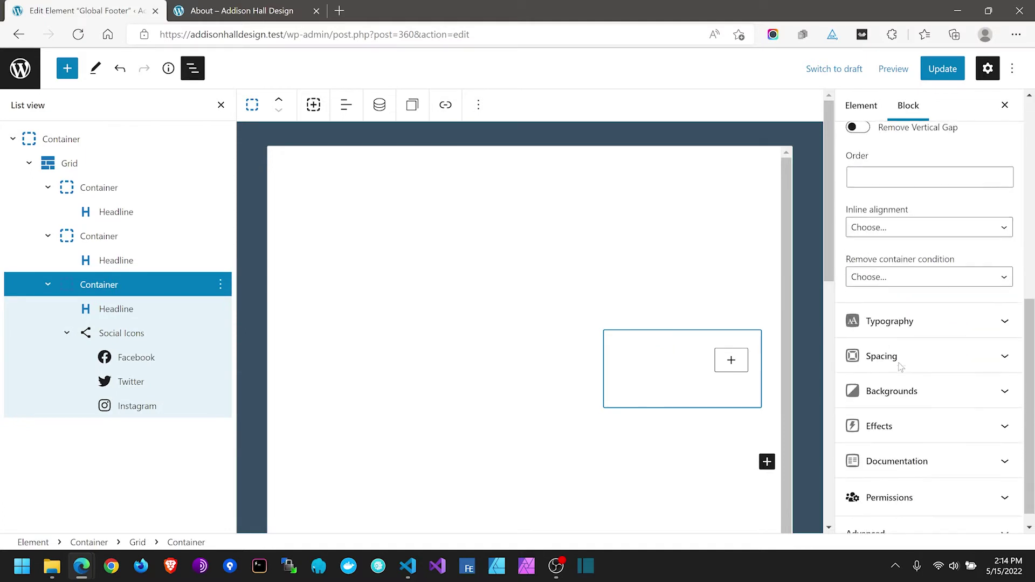
click(899, 367)
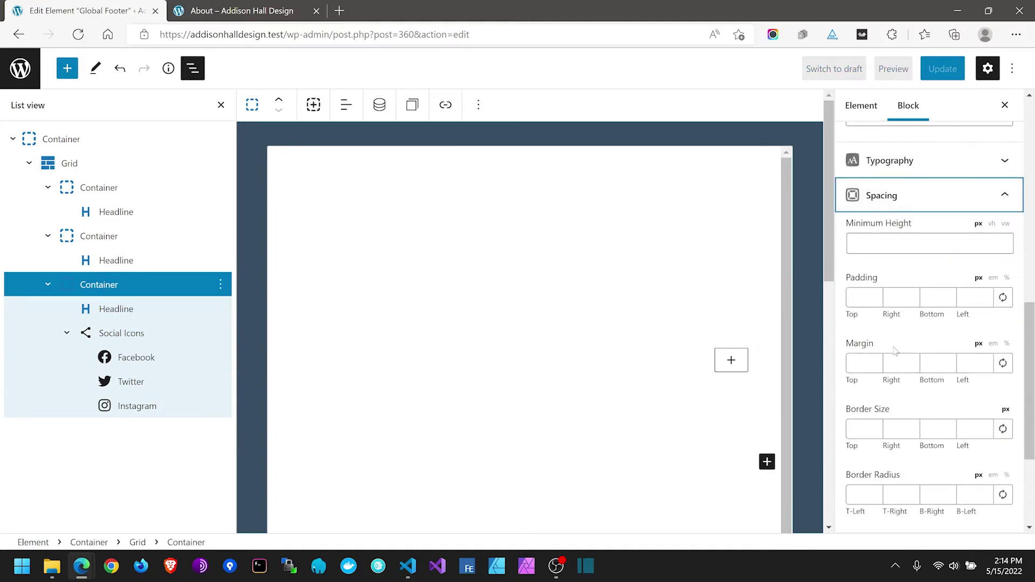
scroll(908, 293, up, 10)
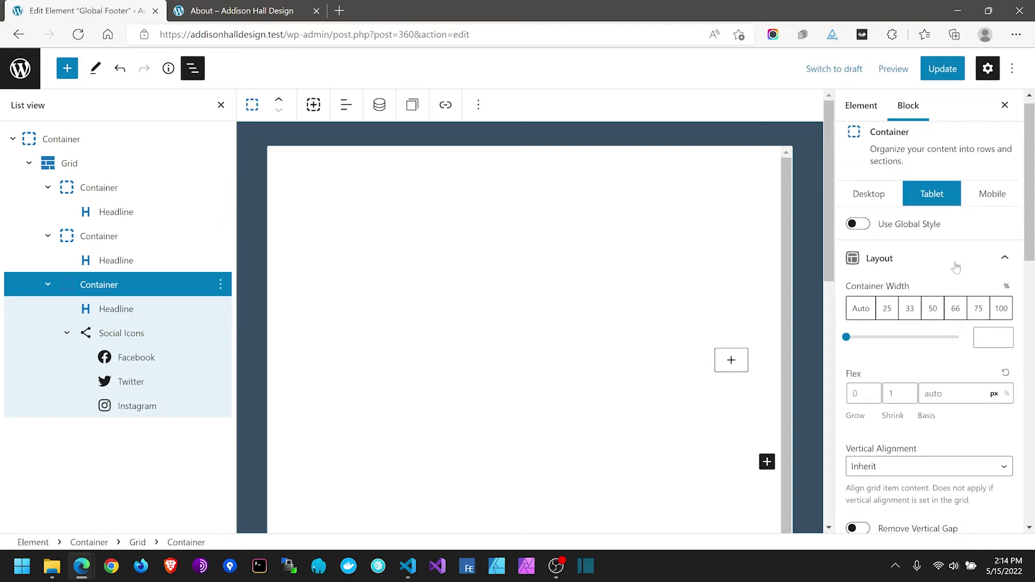
Step: Set the first footer column container's mobile right padding to 0 px and update the Global Footer element
click(112, 193)
scroll(924, 291, down, 6)
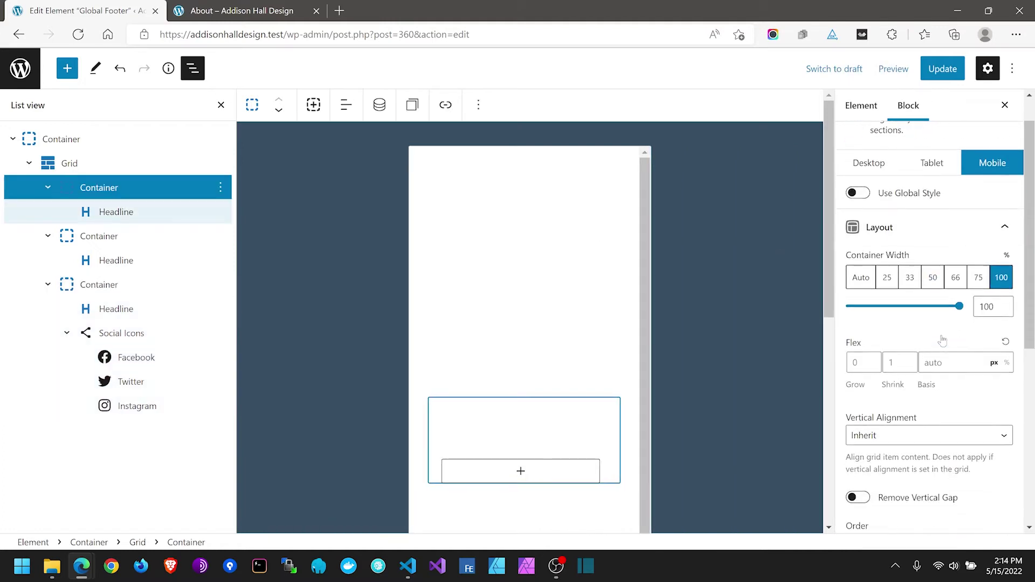
click(923, 350)
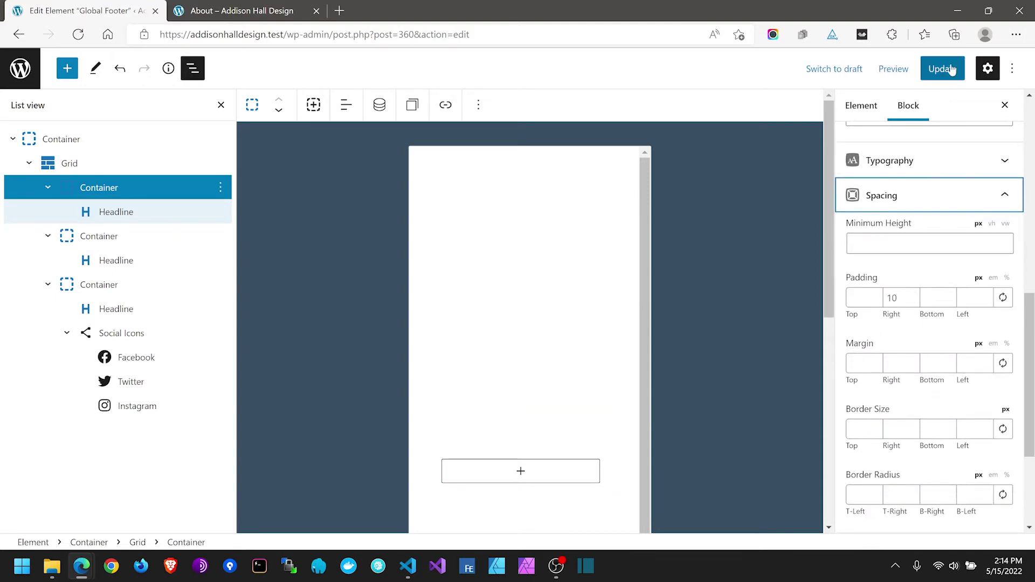
click(891, 304)
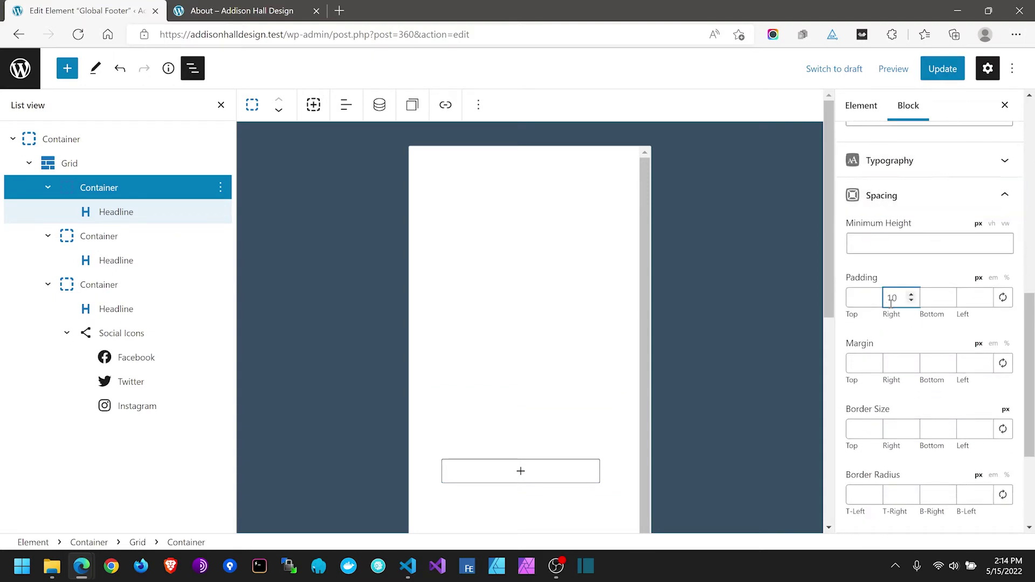
key(BackSpace)
click(943, 69)
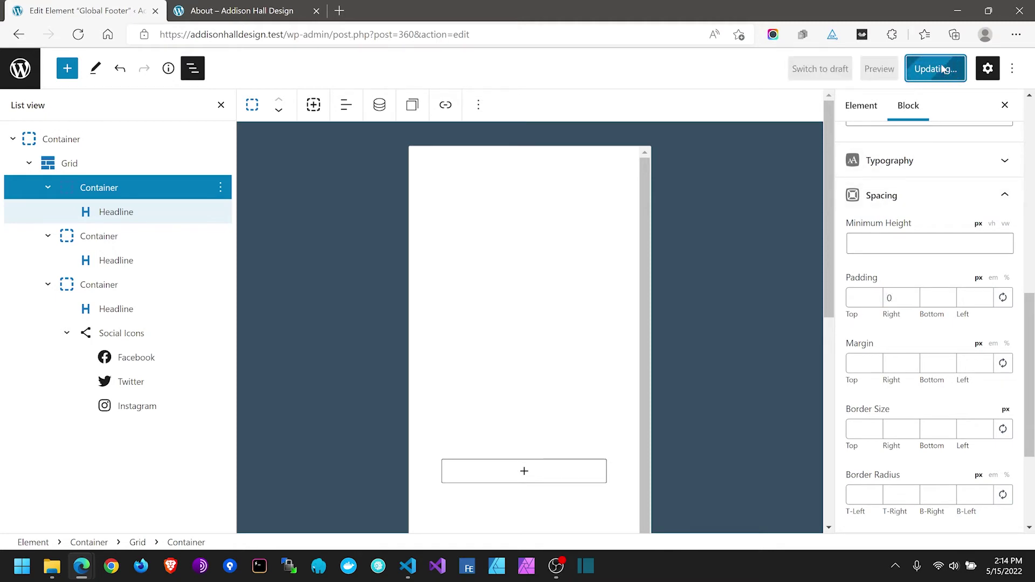
Step: Reload the About page in the responsive preview and examine how the first footer column's text wraps
click(254, 11)
click(79, 34)
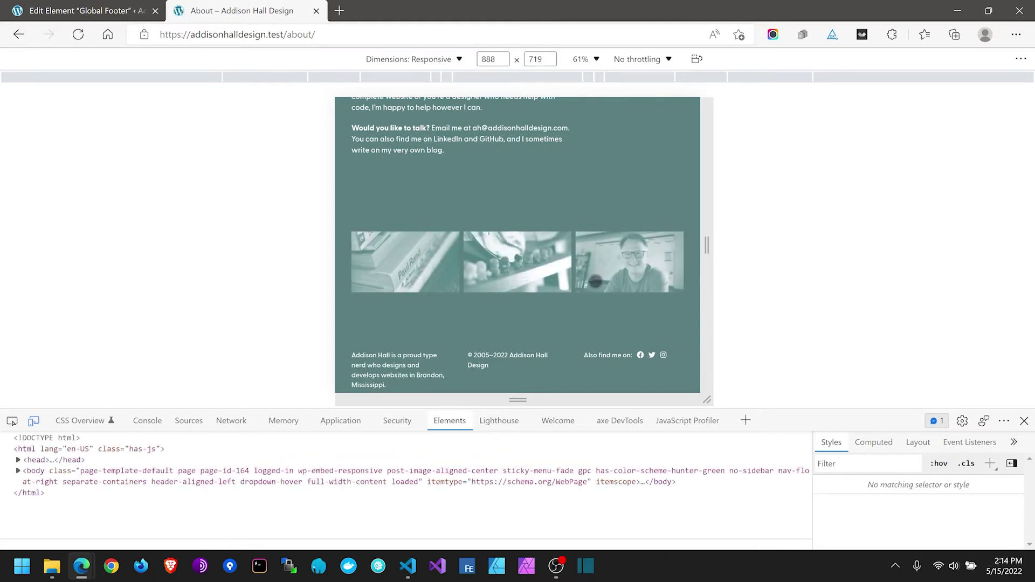
scroll(626, 293, up, 2)
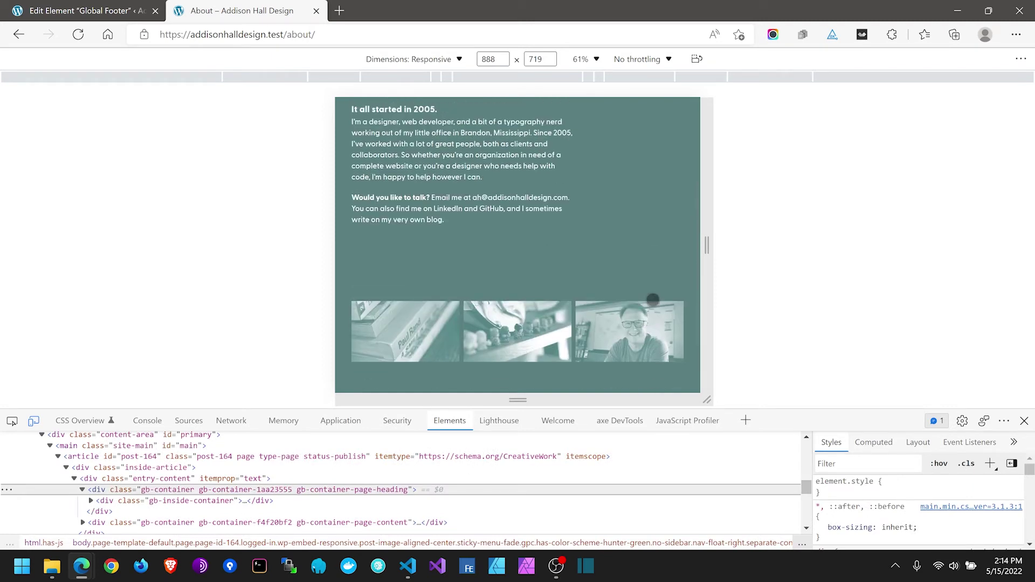
Step: Review the About page at 888 px preview width, from its page heading through the image row to the footer
scroll(650, 301, up, 1)
scroll(596, 336, down, 3)
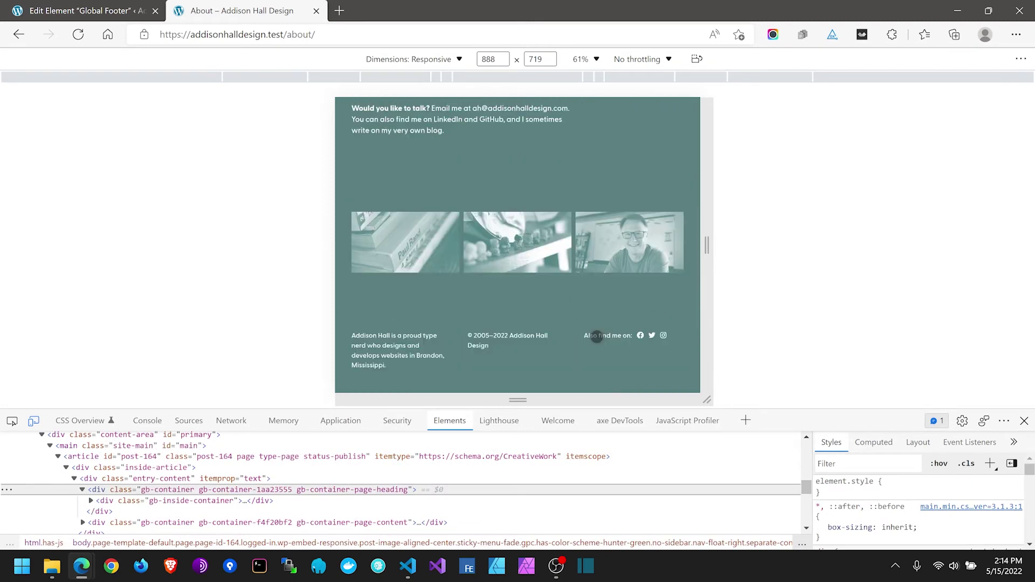
scroll(626, 280, up, 4)
scroll(628, 279, down, 2)
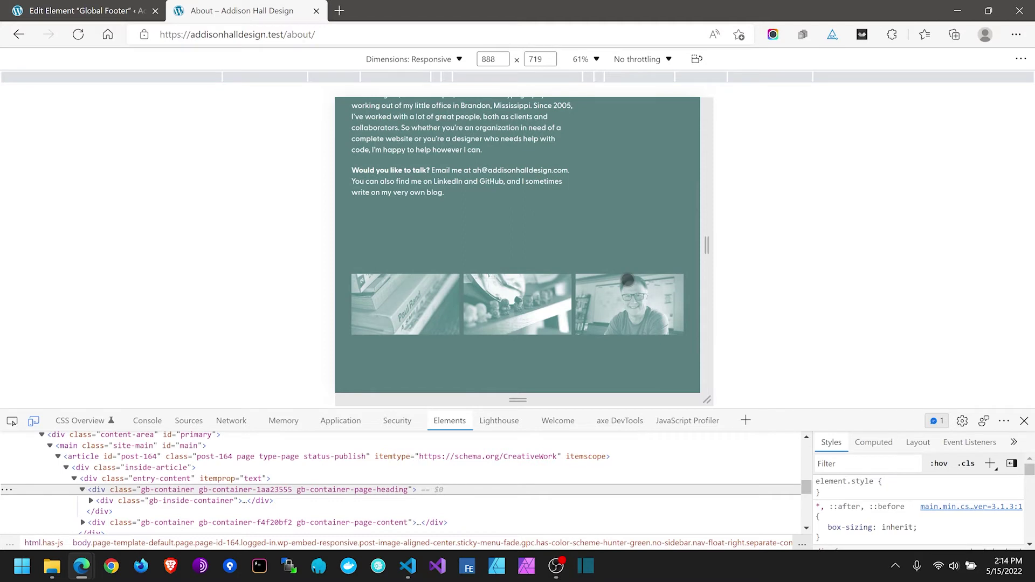
scroll(627, 280, up, 4)
scroll(630, 278, down, 1)
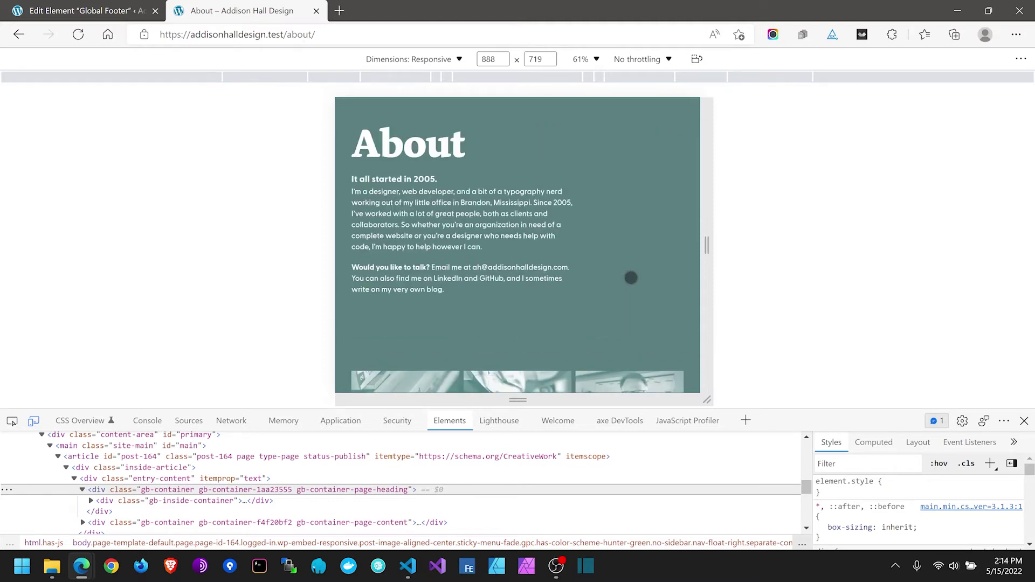
scroll(629, 278, up, 1)
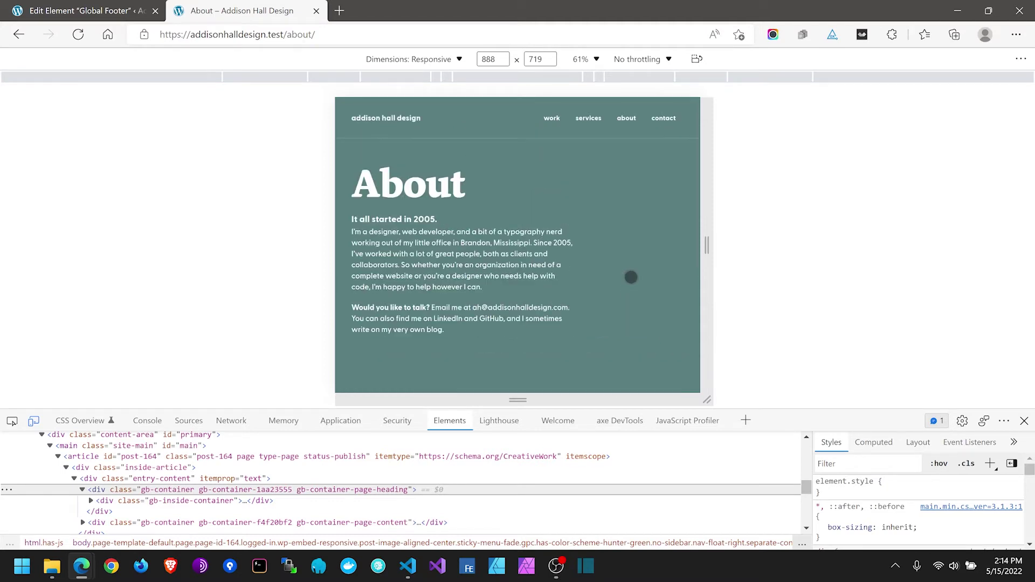
Step: Open the Services page in the tablet-width preview and examine its heading, two-column content and footer
click(581, 115)
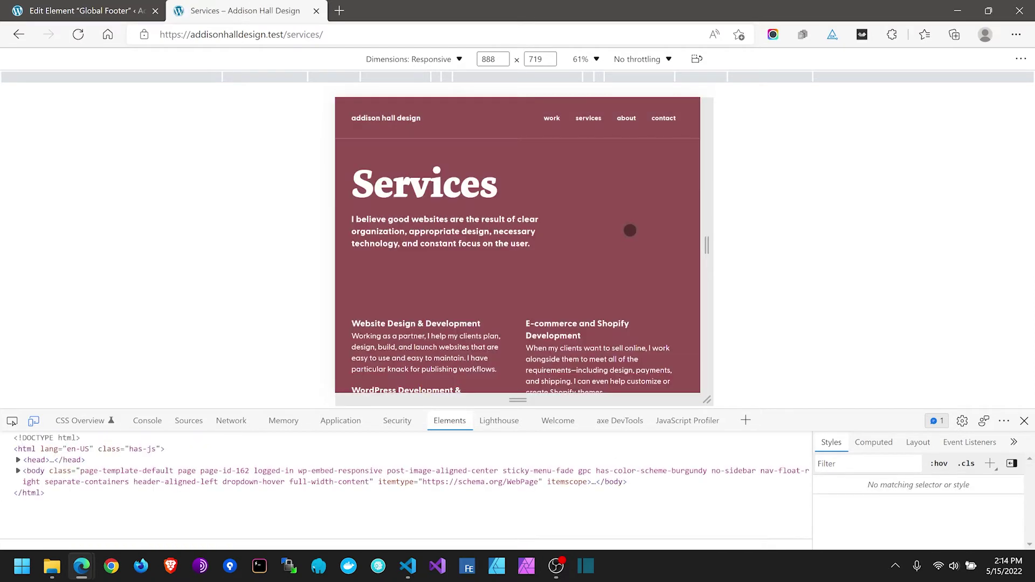
scroll(634, 246, down, 6)
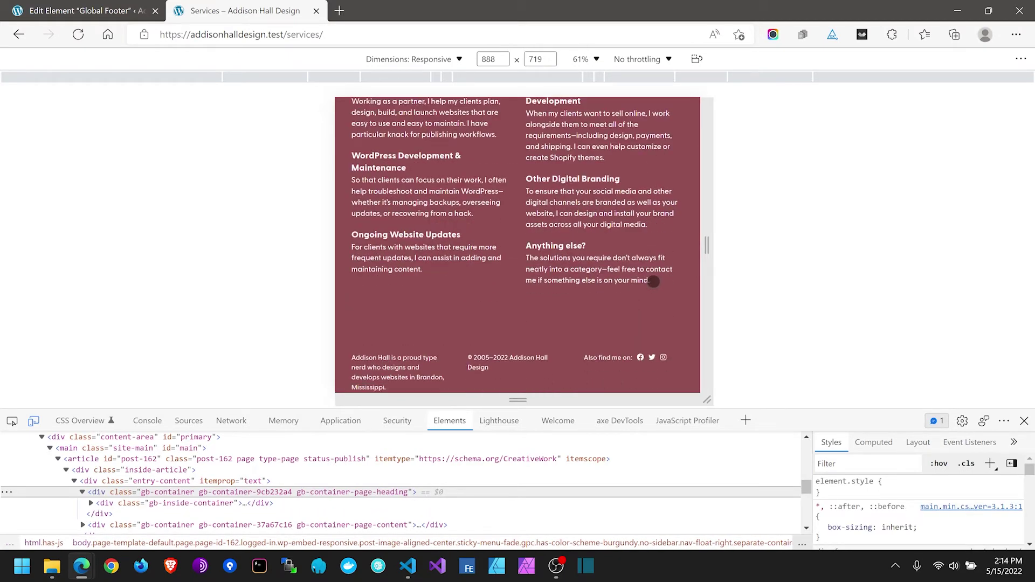
scroll(653, 281, up, 6)
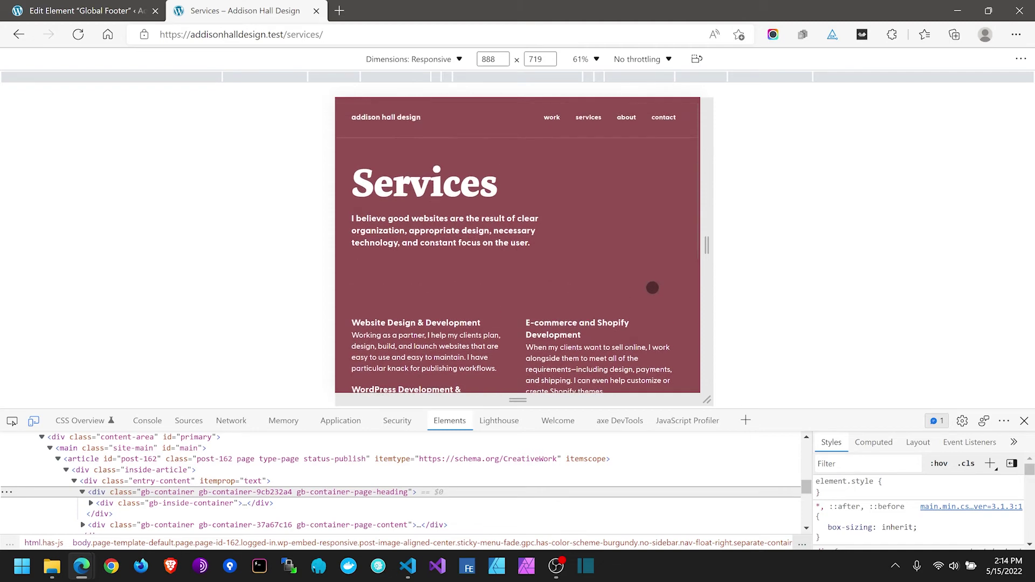
scroll(652, 288, down, 6)
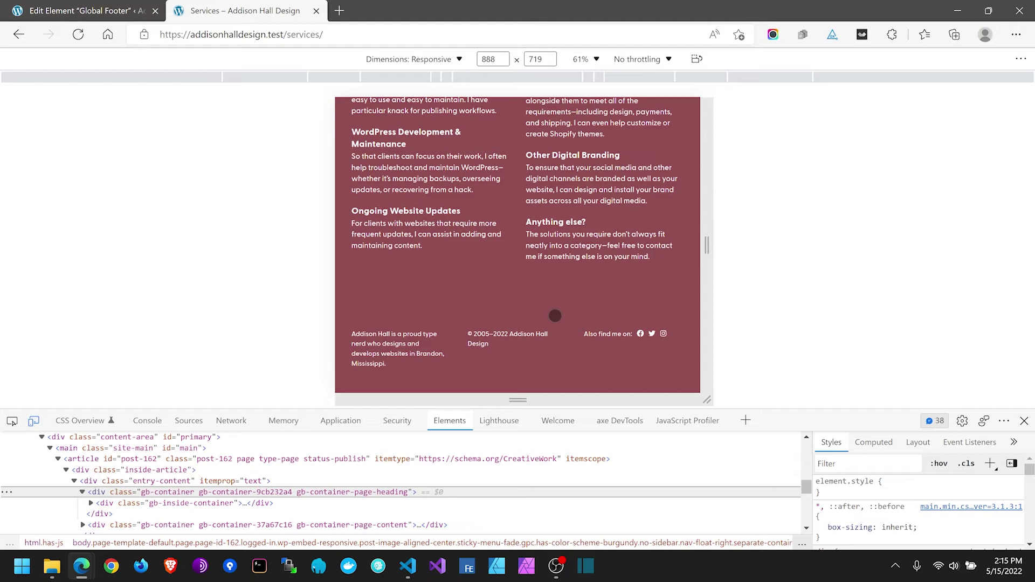
scroll(555, 316, up, 8)
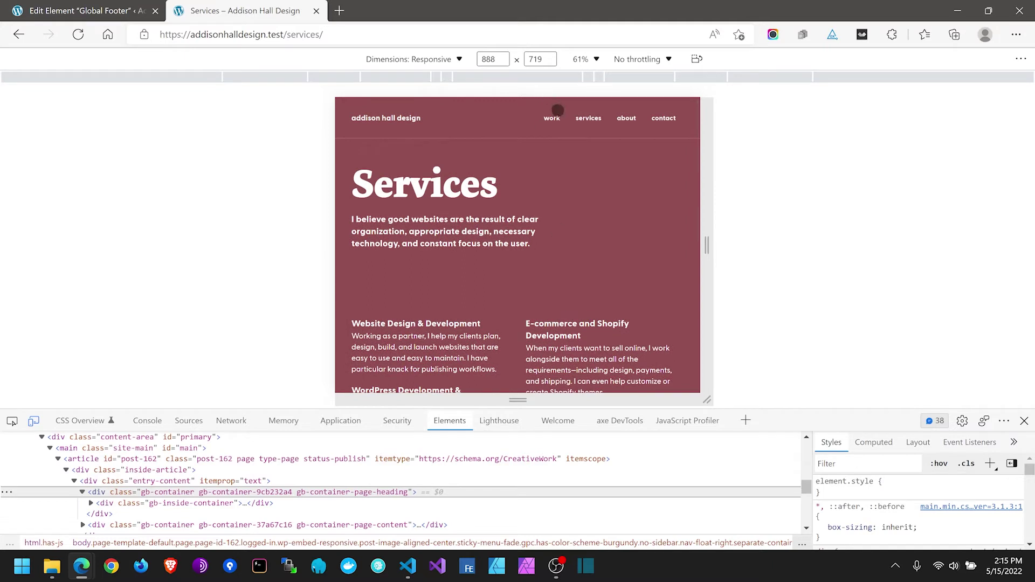
Step: Open the Work page in the tablet-width preview and examine its heading and the portfolio project entries
click(556, 113)
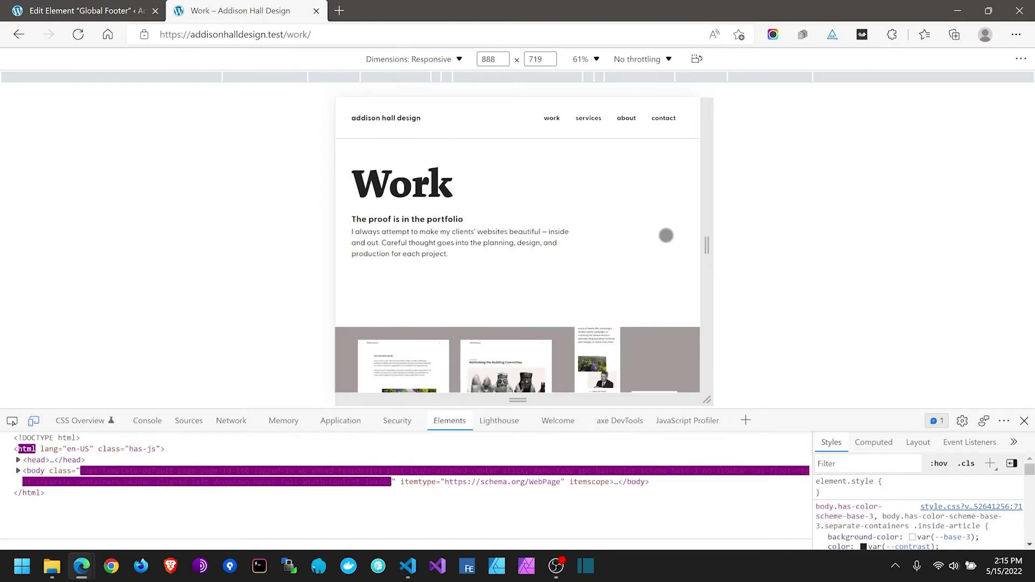
scroll(645, 228, down, 5)
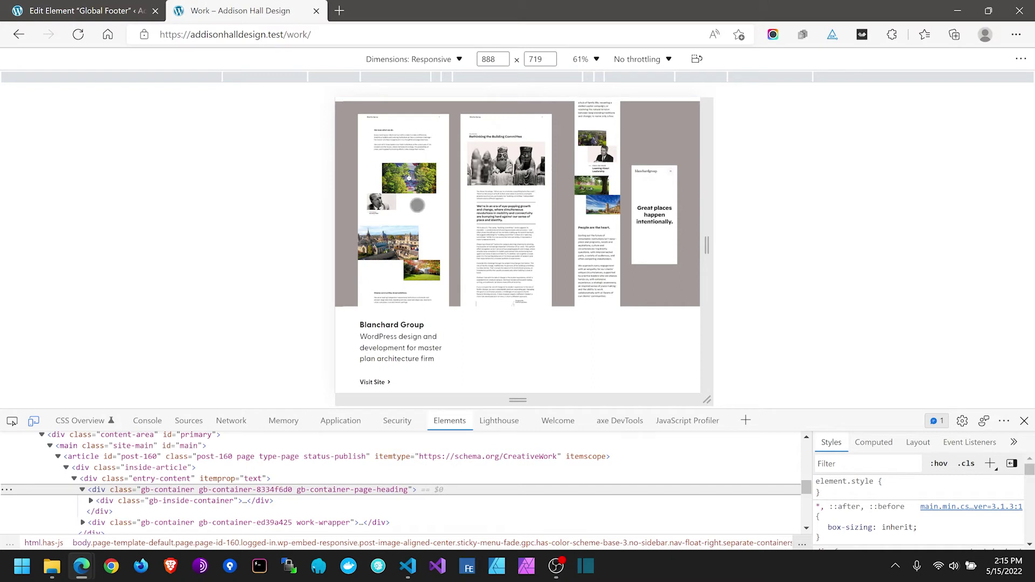
scroll(469, 222, down, 2)
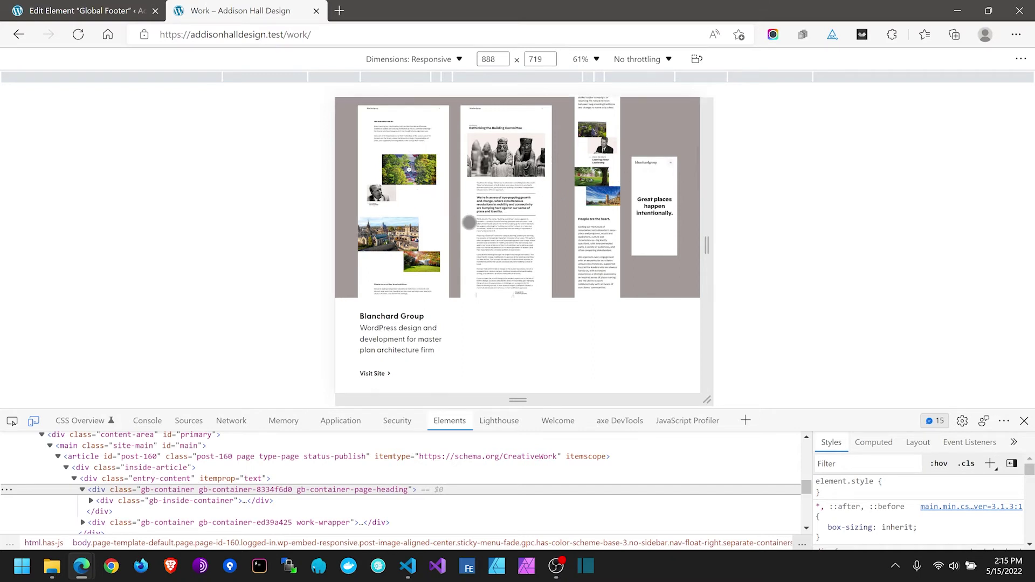
scroll(469, 222, down, 7)
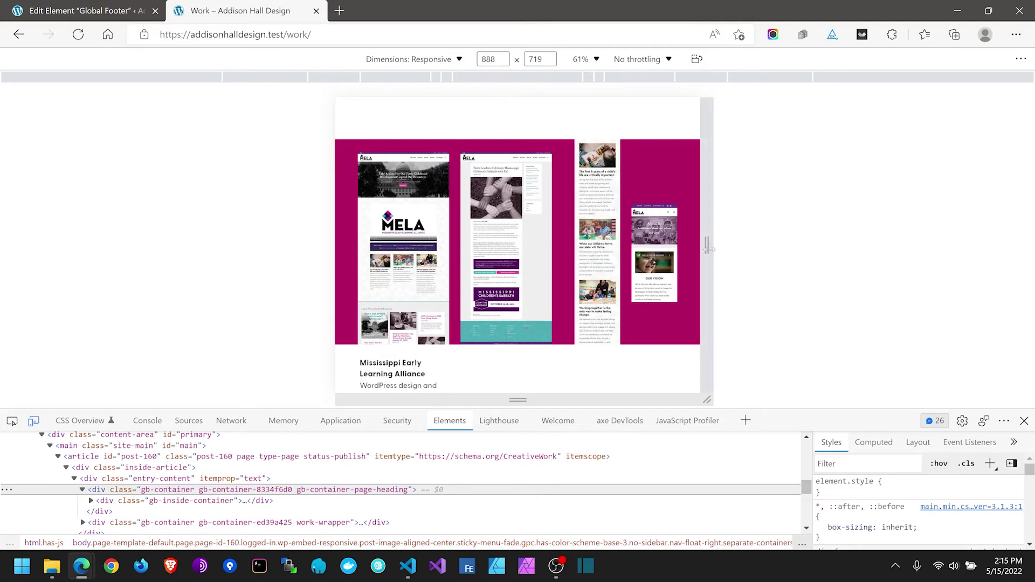
Step: Narrow the preview to about 504 px and examine how the Work page's heading and portfolio entries stack
drag(708, 245, 627, 246)
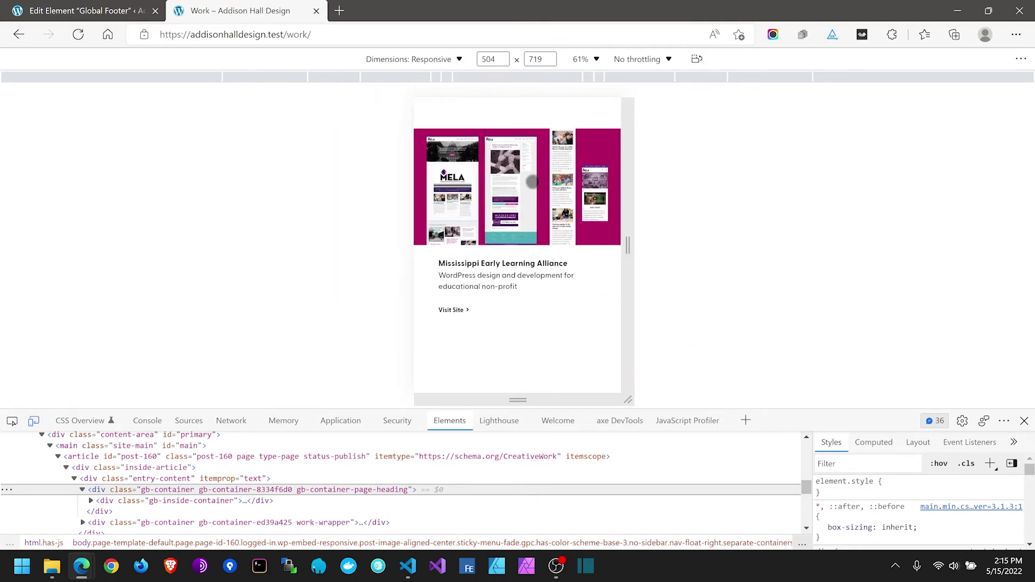
scroll(520, 215, up, 7)
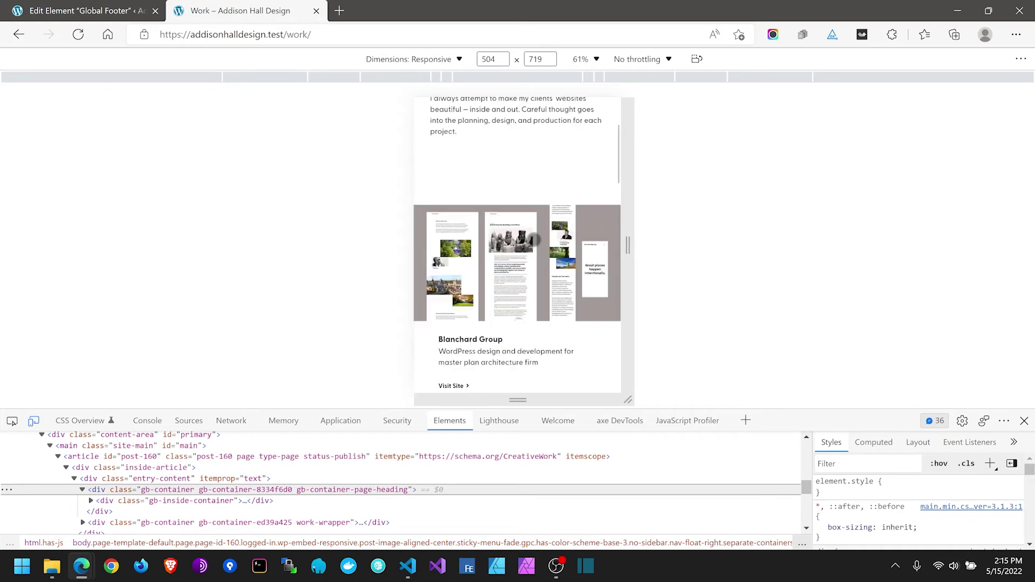
scroll(535, 236, up, 2)
scroll(535, 236, down, 3)
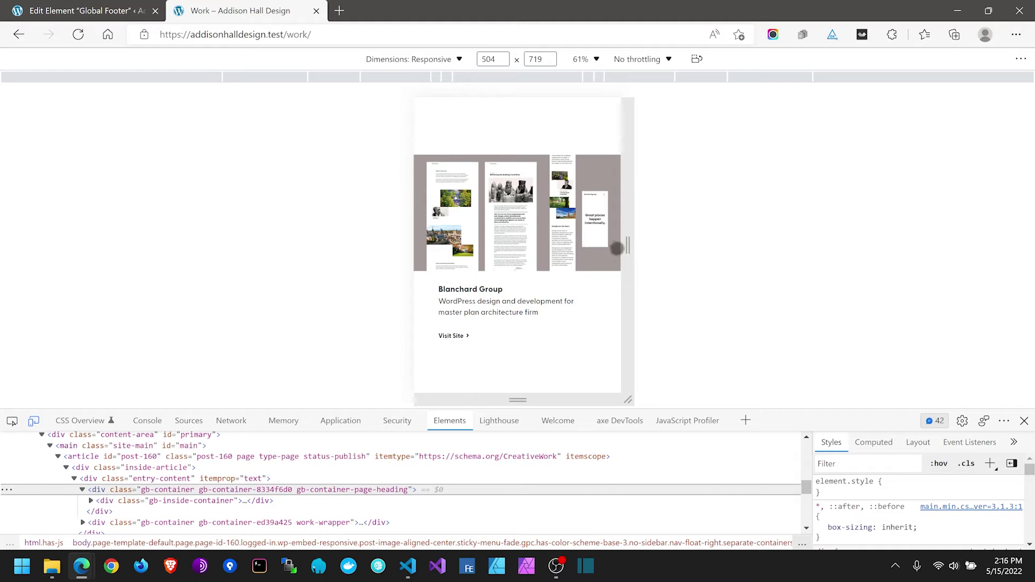
scroll(544, 220, down, 1)
scroll(544, 219, down, 8)
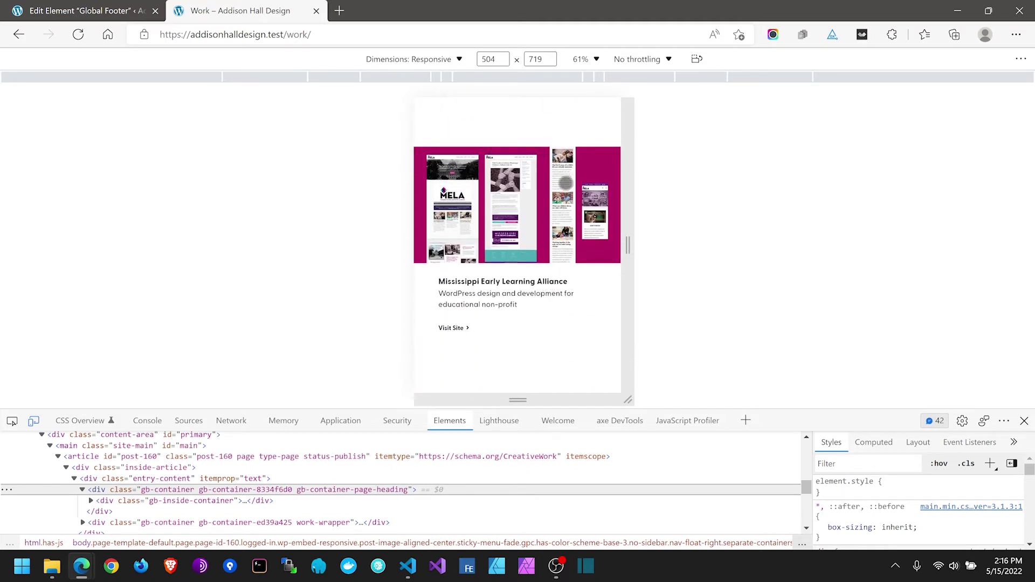
mouse_move(523, 214)
mouse_down()
mouse_move(463, 215)
mouse_move(534, 210)
mouse_up()
scroll(547, 263, down, 5)
scroll(542, 280, up, 5)
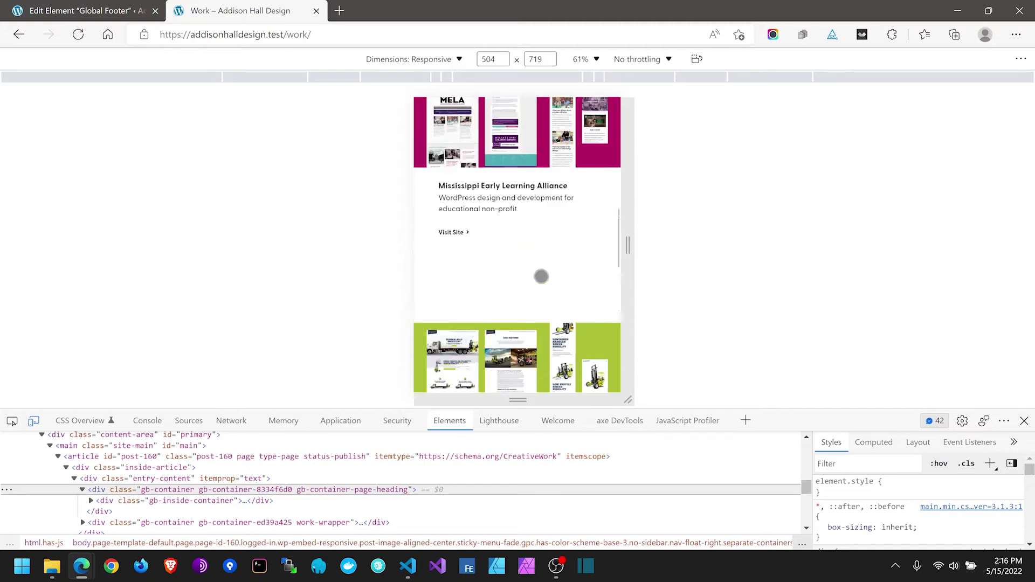
scroll(536, 295, up, 10)
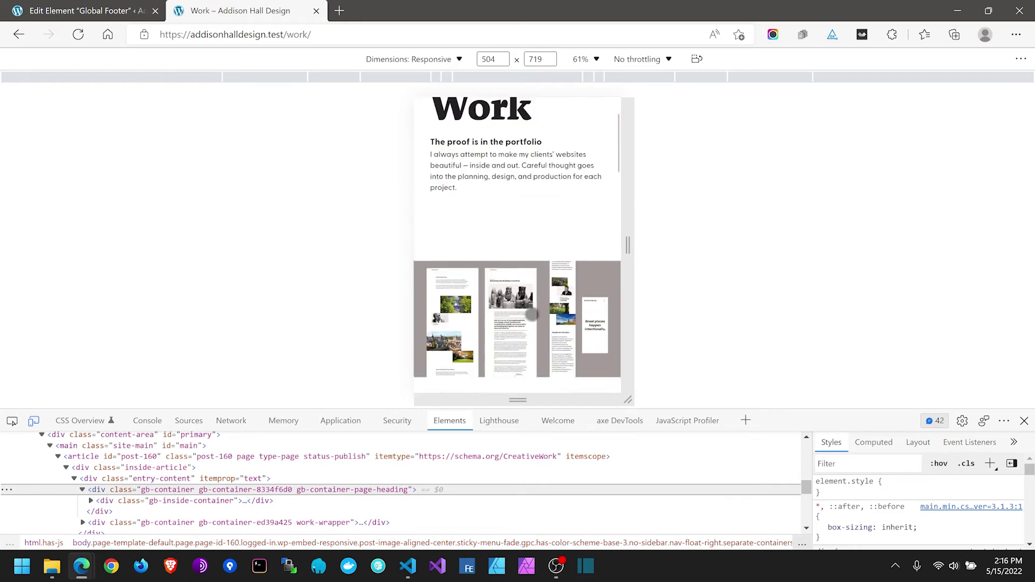
scroll(531, 318, up, 1)
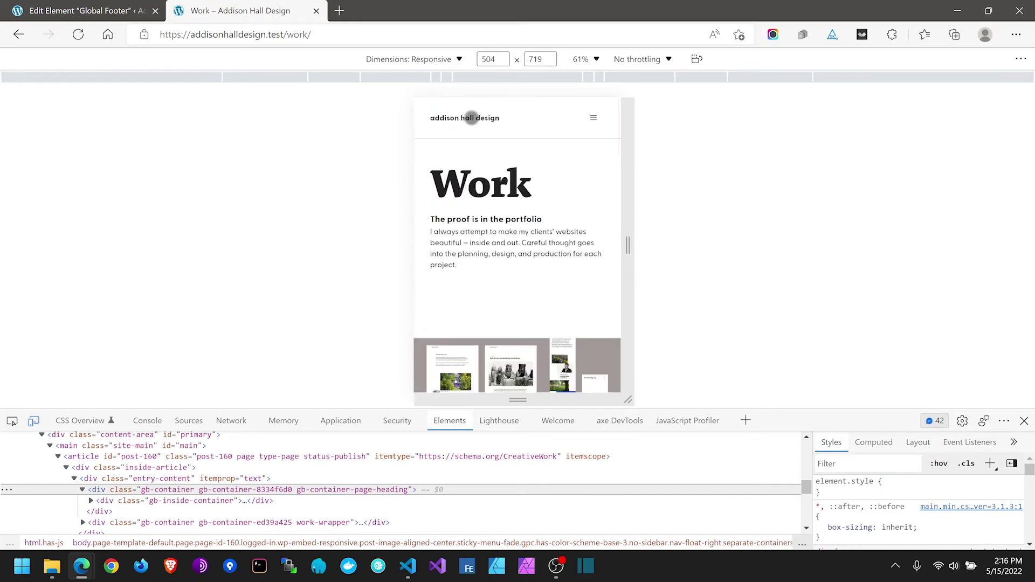
Step: Open the home page at mobile width, test expanding and collapsing the navigation menu, and check the stacked footer
click(471, 117)
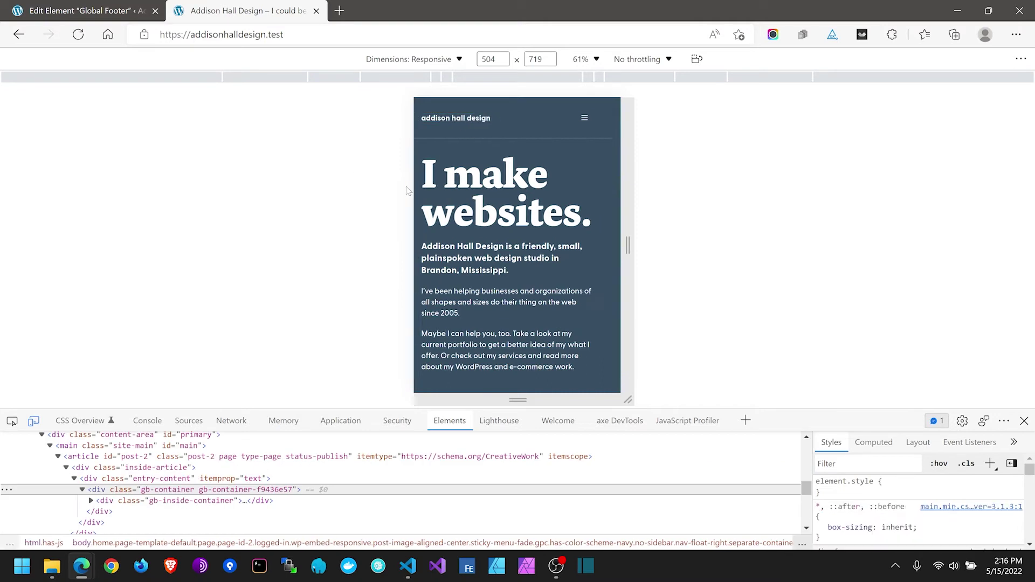
click(592, 118)
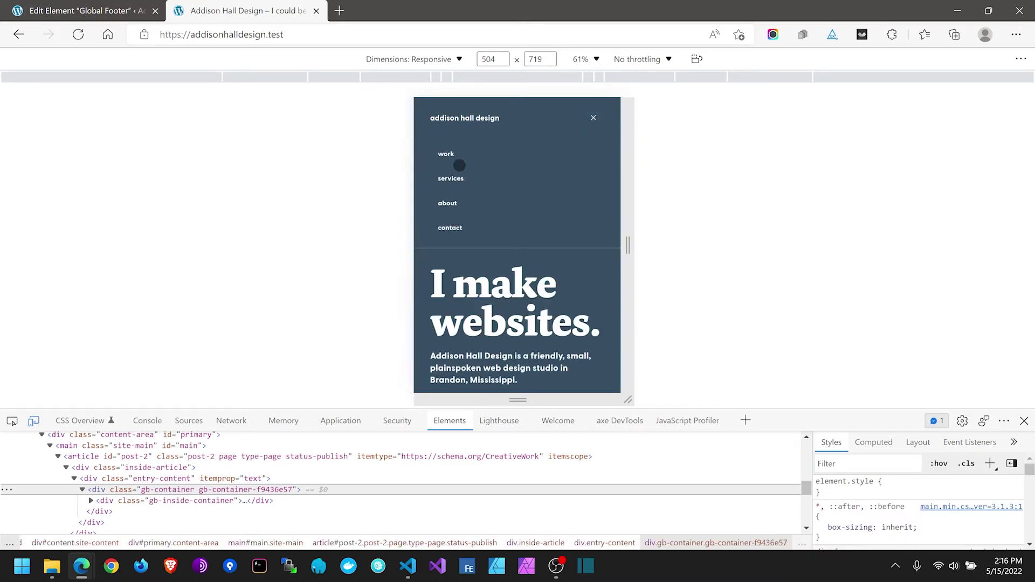
click(593, 117)
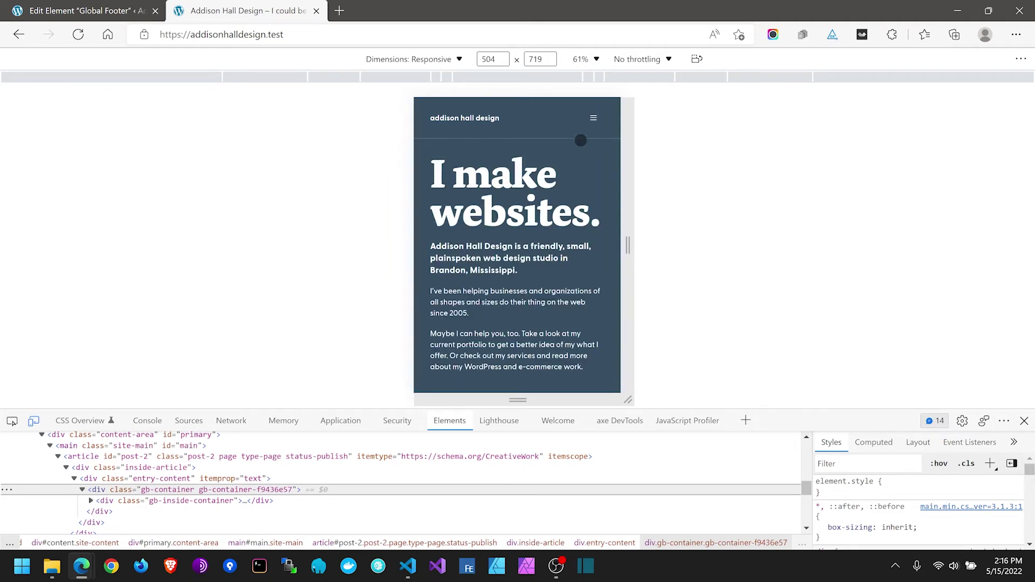
click(593, 117)
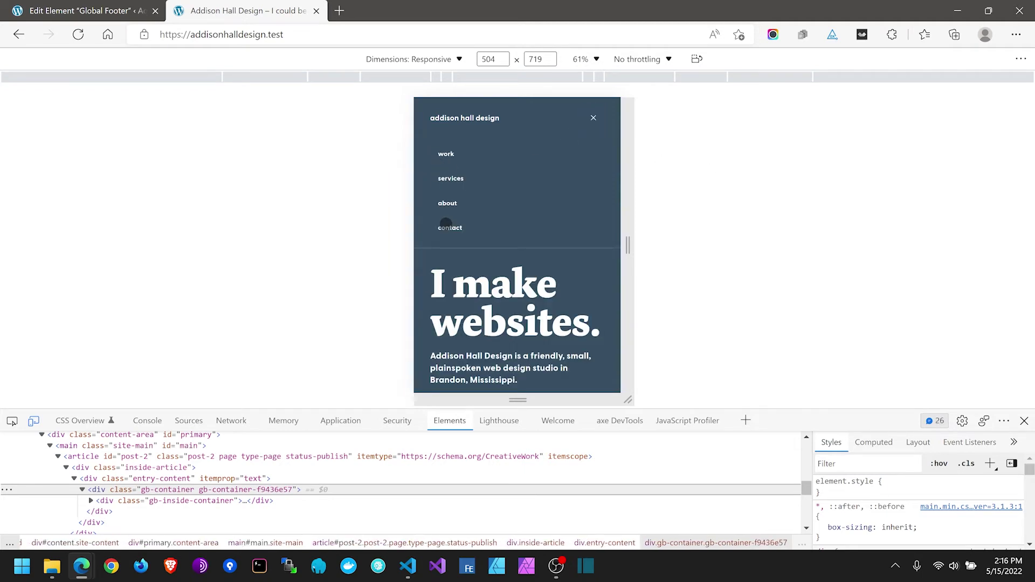
click(595, 118)
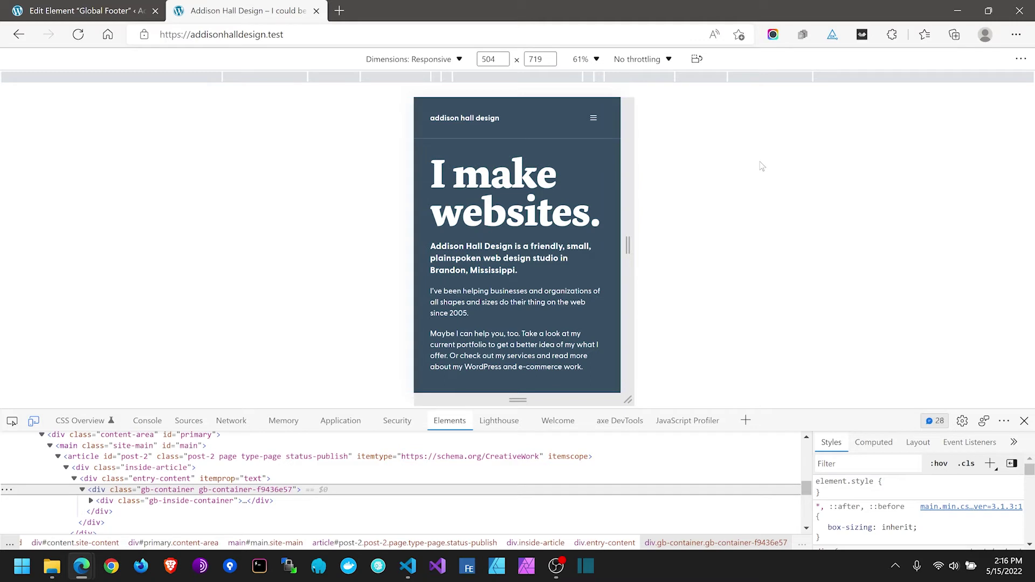
scroll(514, 266, down, 3)
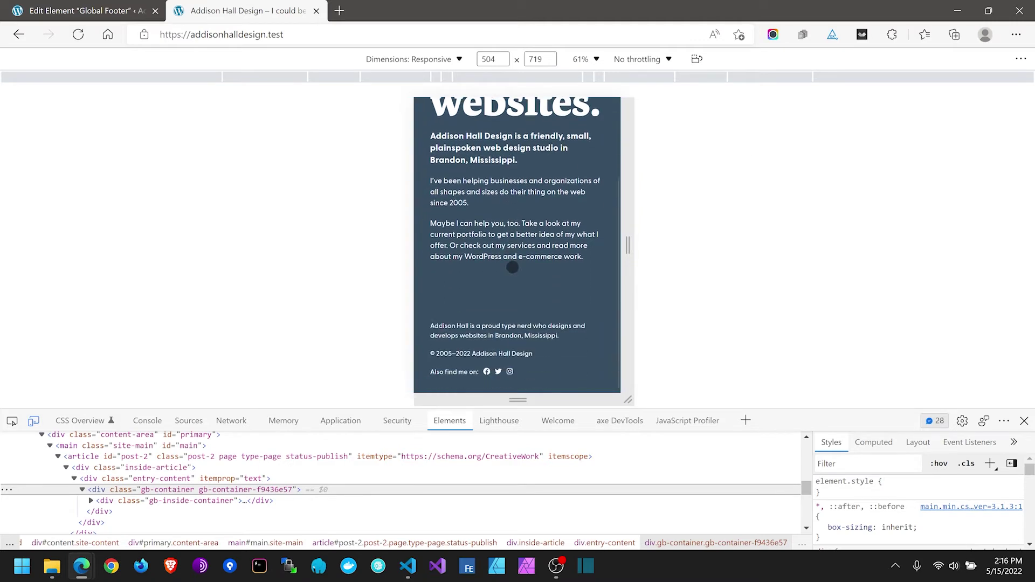
scroll(514, 266, up, 3)
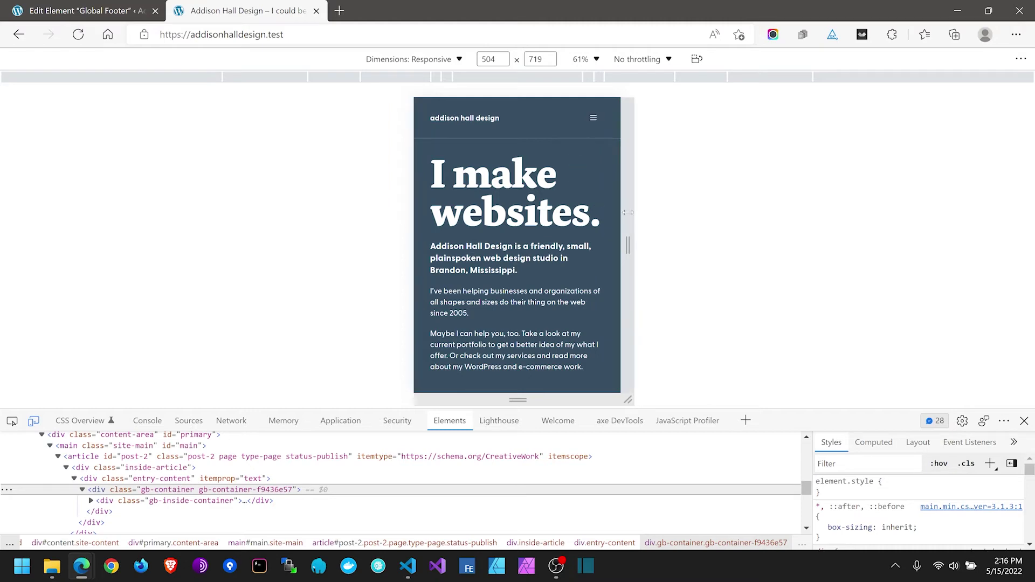
Step: Widen the home page preview to about 833 px and 1363 px, checking the headline, text column and footer layout
drag(637, 214, 696, 209)
scroll(548, 219, down, 3)
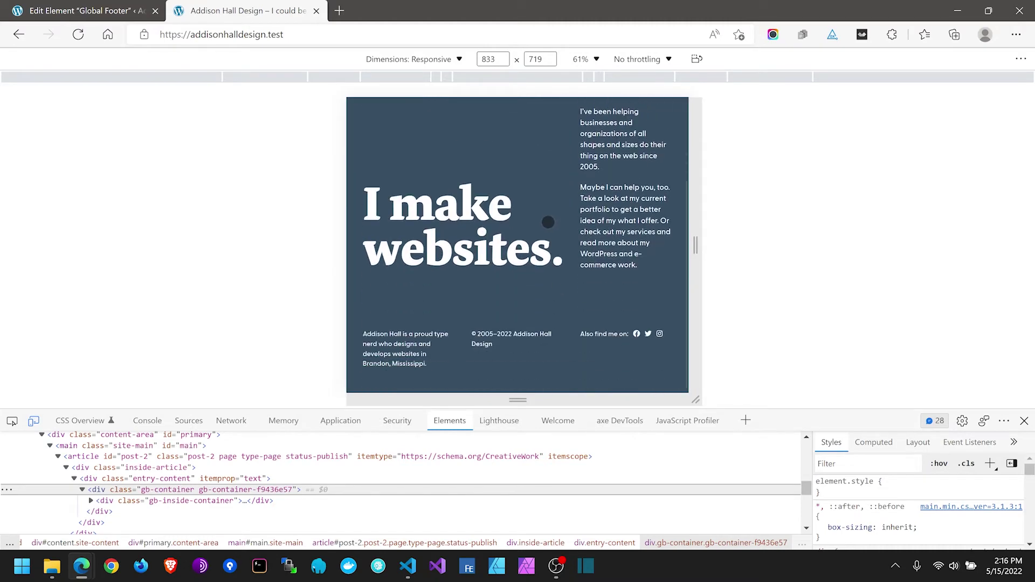
scroll(548, 213, up, 3)
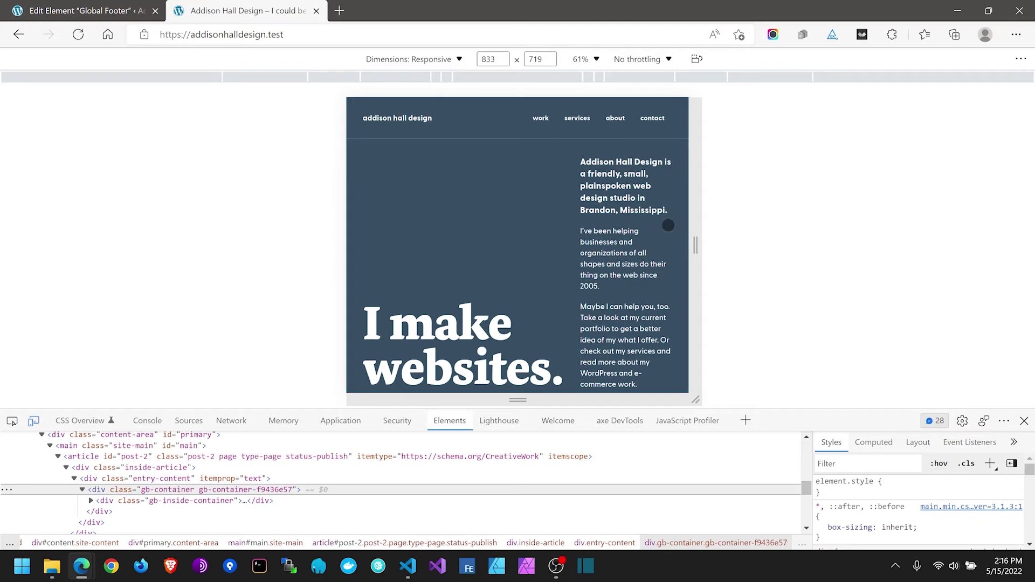
drag(696, 228, 803, 228)
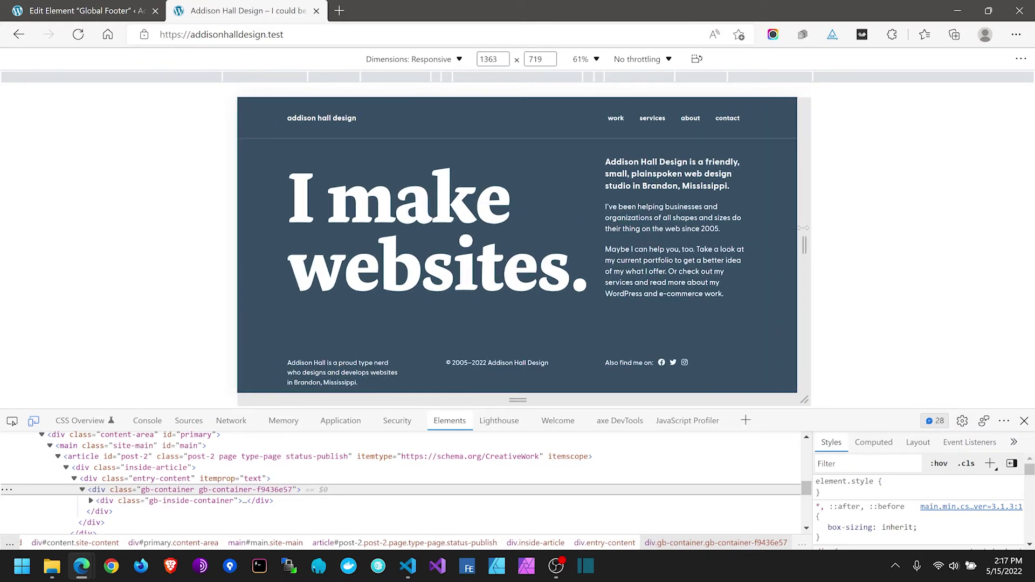
Step: Exit the Global Footer editor to the Elements list and recheck the home page with the preview narrowed to about 1064 px
click(73, 12)
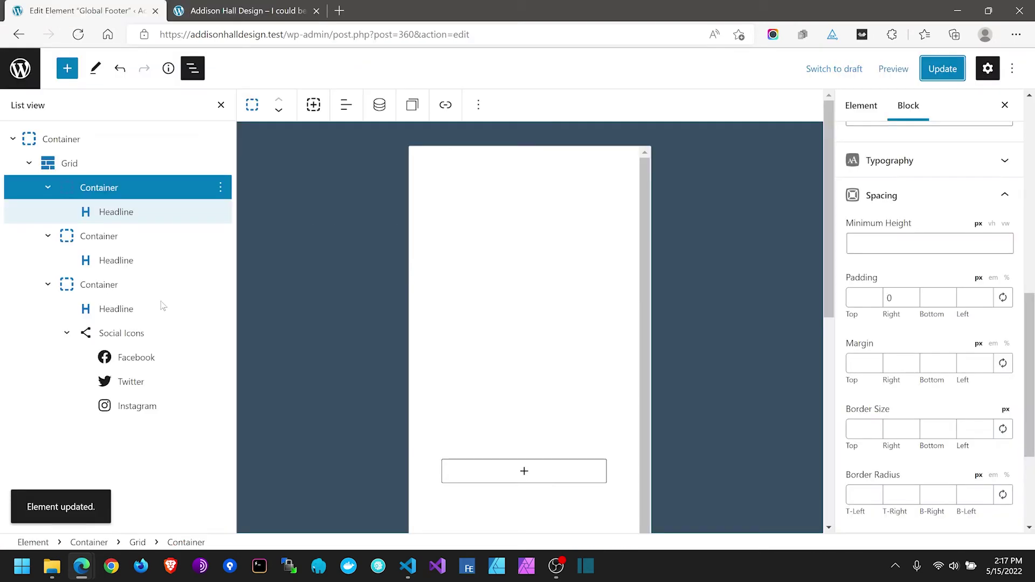
key(ctrl+r)
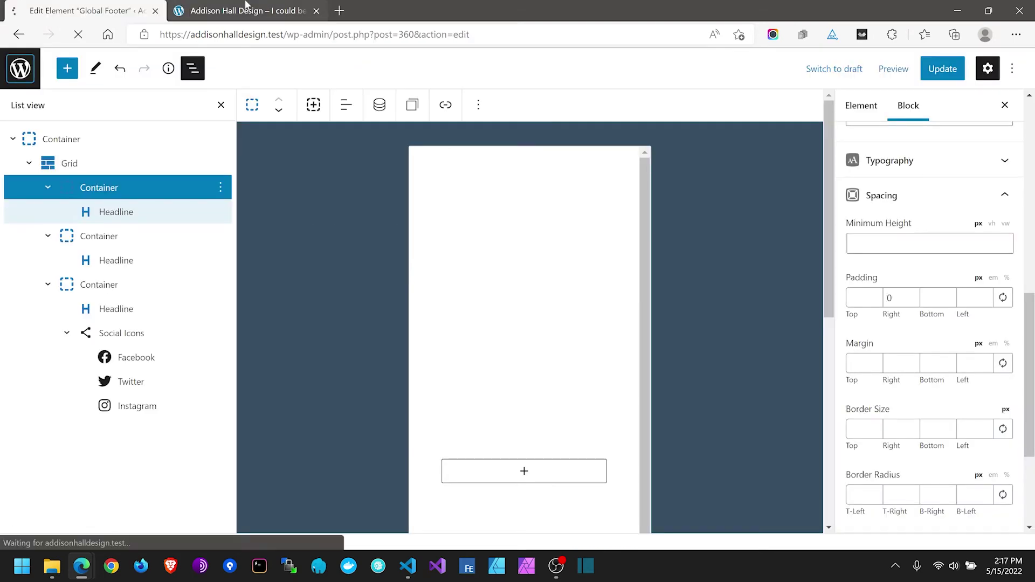
scroll(523, 240, down, 1)
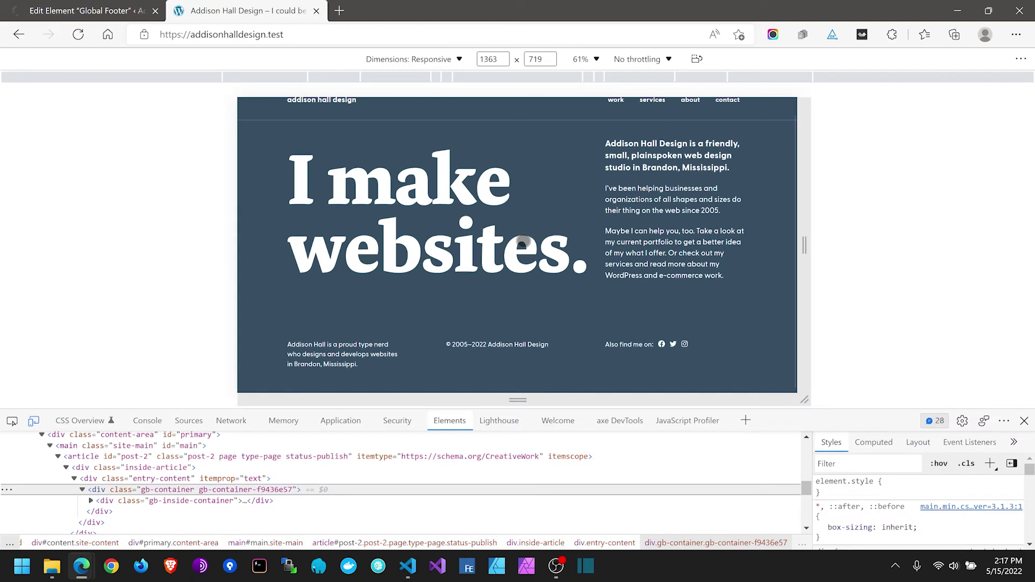
scroll(523, 242, up, 1)
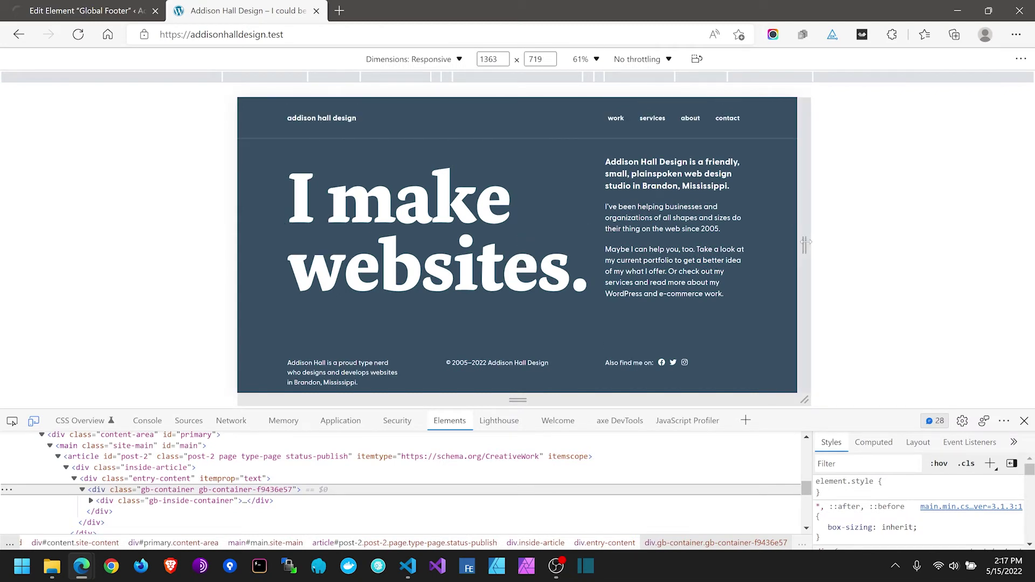
drag(805, 244, 676, 244)
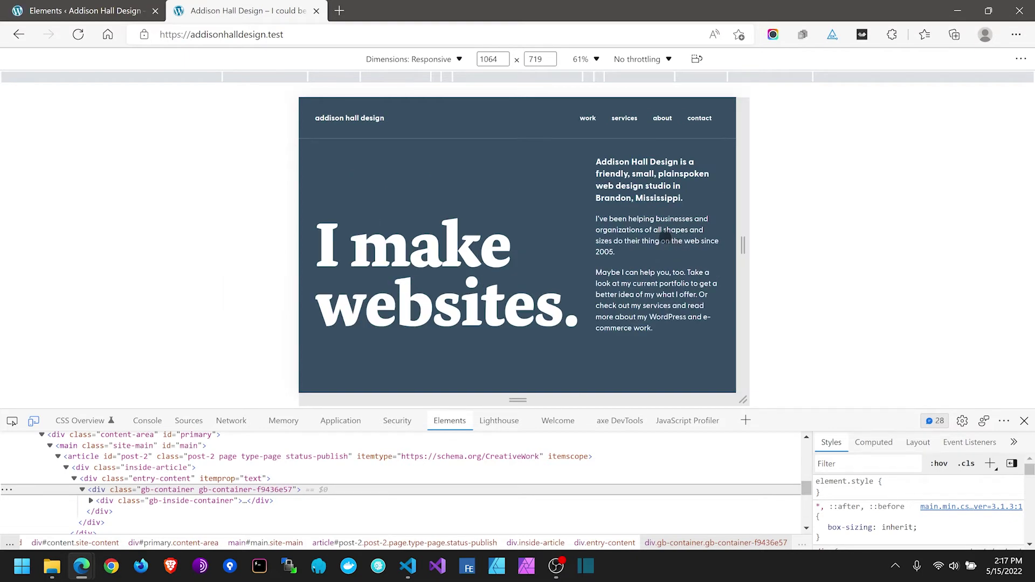
Step: Examine the home page's navigation, headline and footer at 1064 px, and narrow the preview to about 1046 px
scroll(725, 241, down, 2)
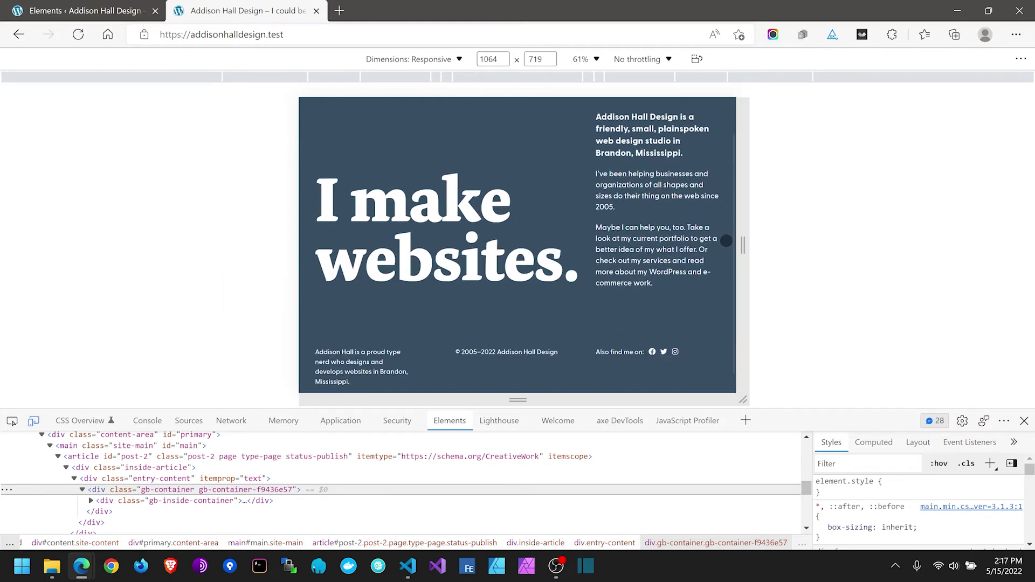
scroll(718, 245, up, 2)
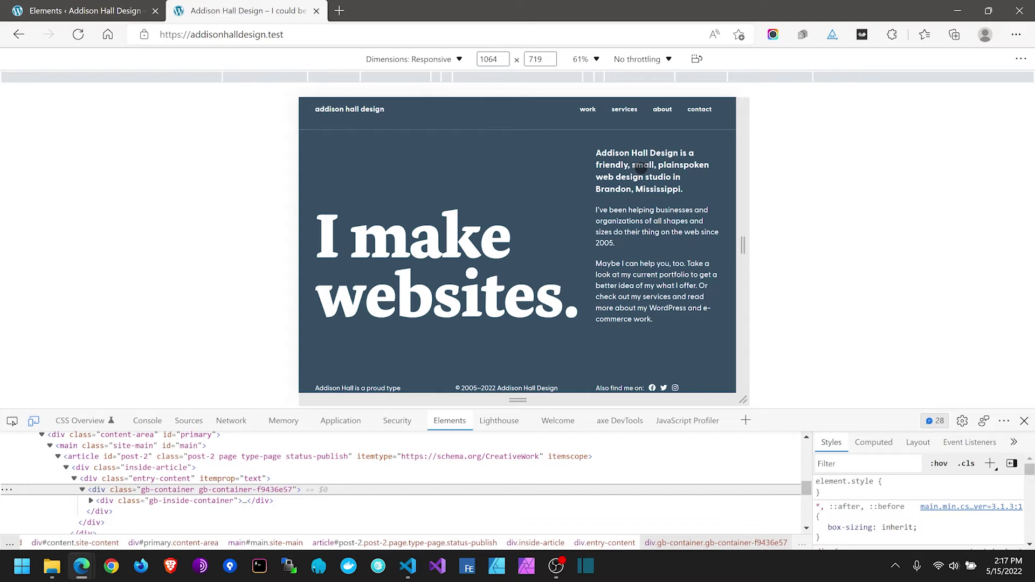
scroll(641, 167, up, 1)
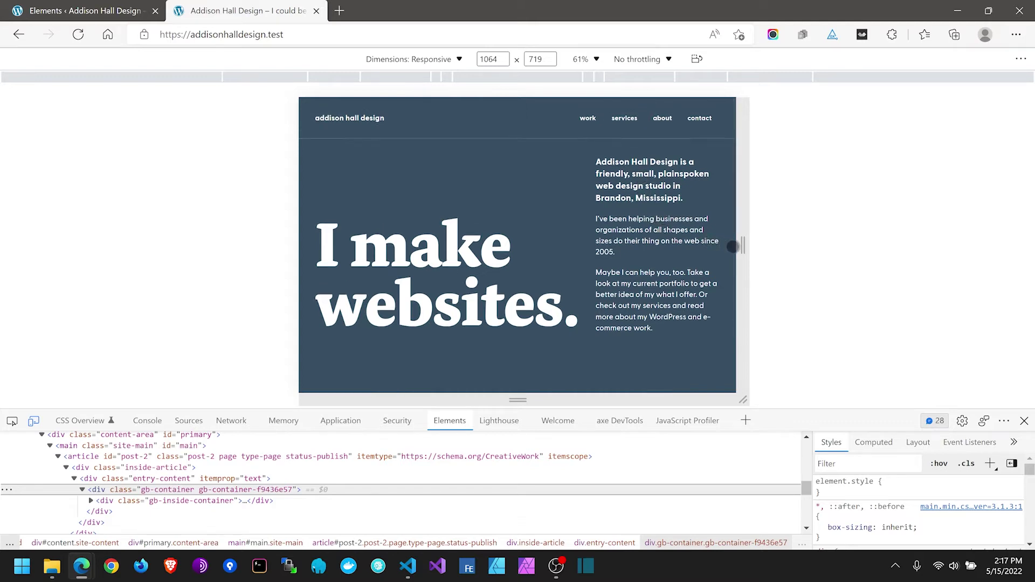
drag(748, 250, 721, 269)
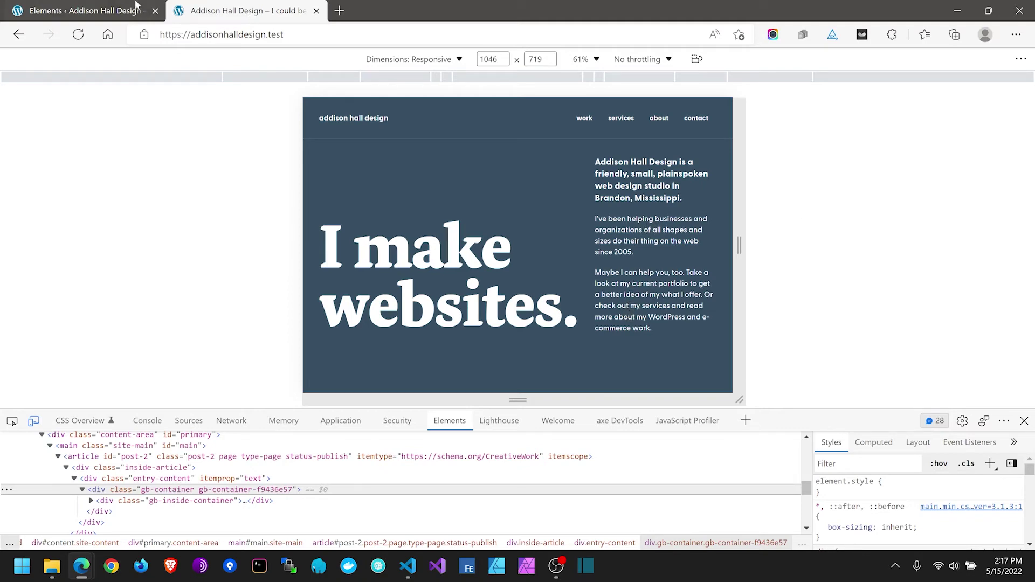
Step: Open the theme Customizer in the admin tab, and turn off device emulation on the home page after checking its footer
click(117, 6)
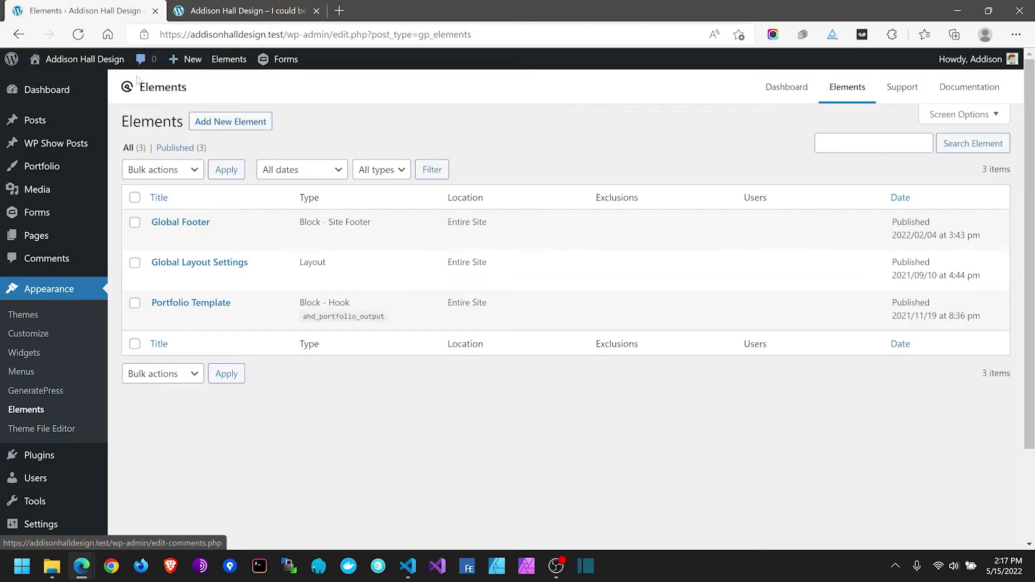
click(36, 337)
click(276, 7)
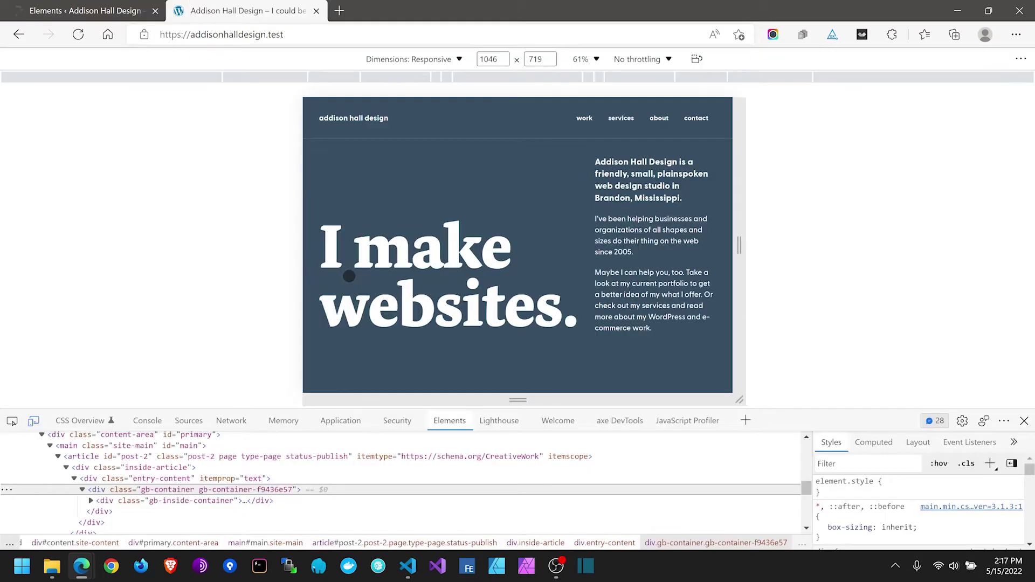
scroll(488, 240, down, 1)
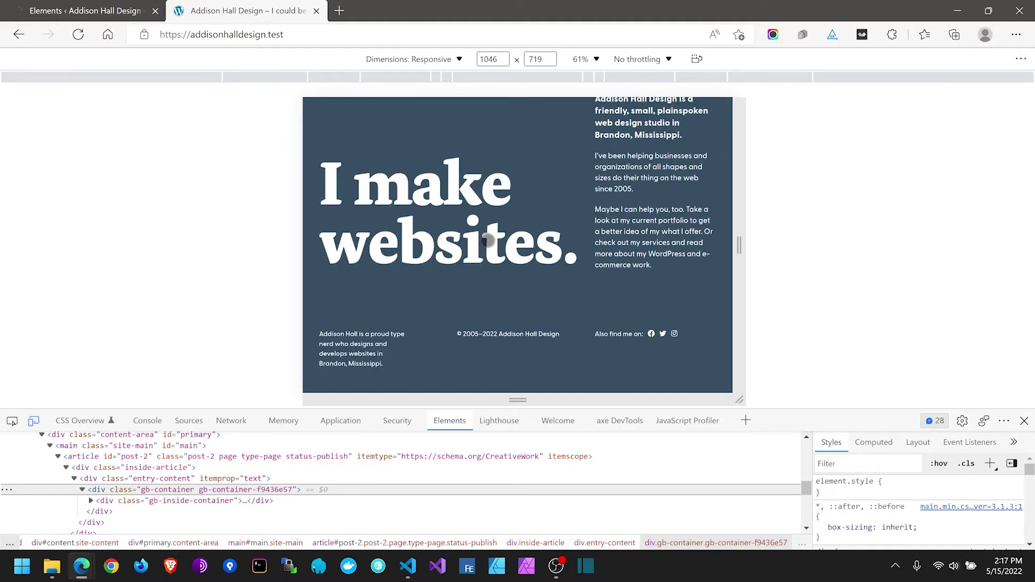
scroll(492, 241, up, 1)
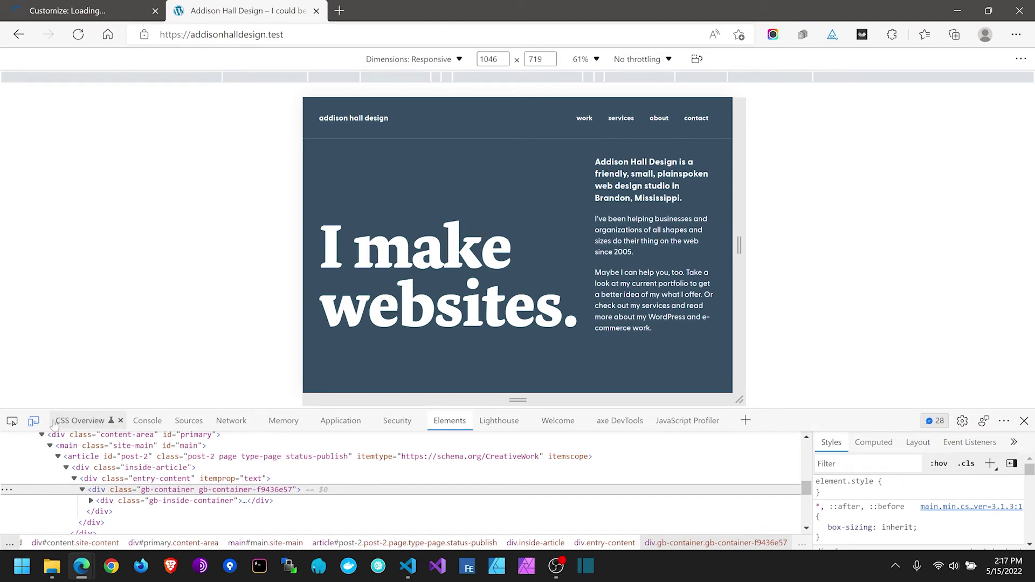
click(33, 421)
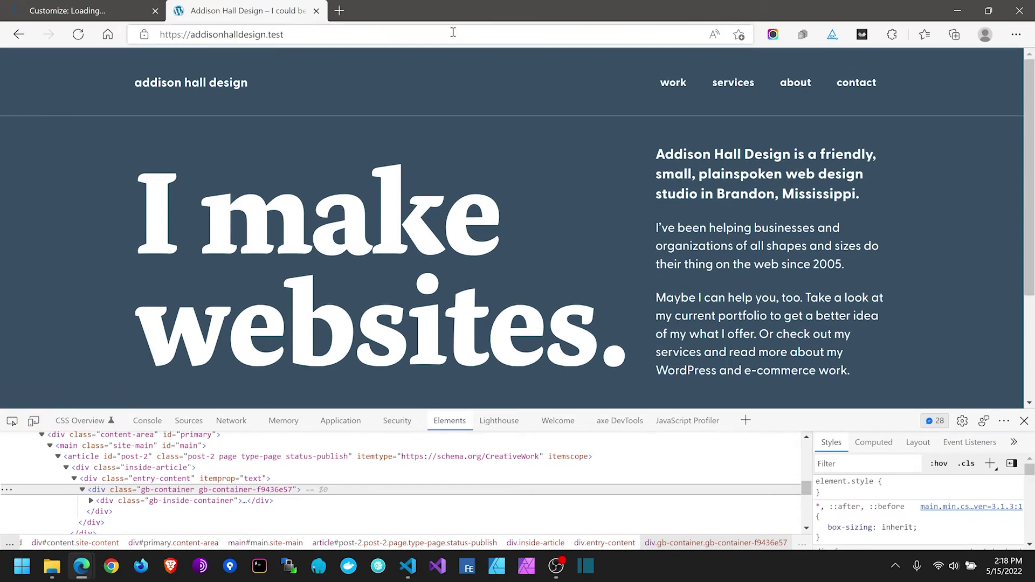
Step: Open the Primary Navigation layout settings in the Customizer
click(157, 6)
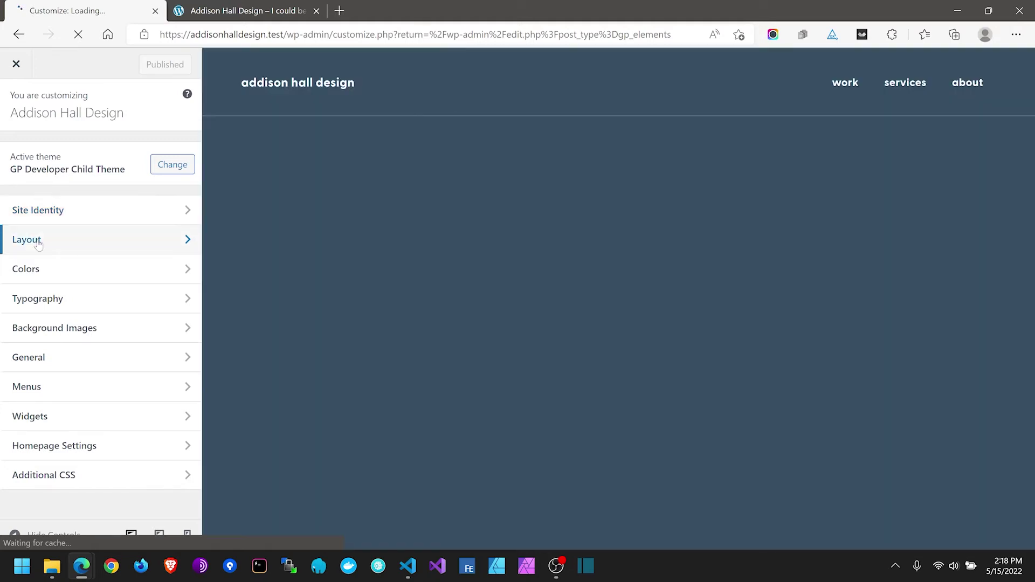
click(38, 245)
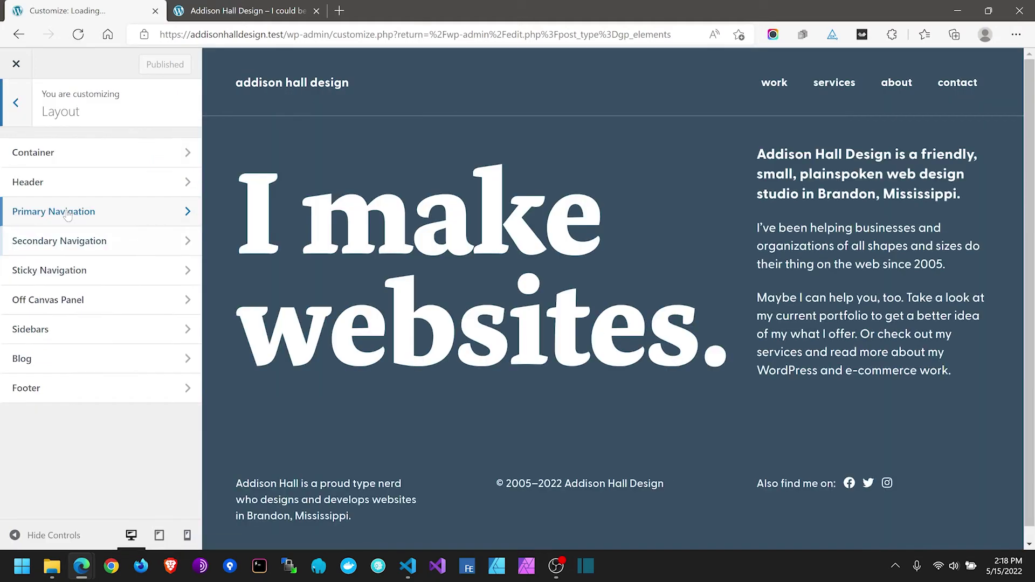
click(68, 213)
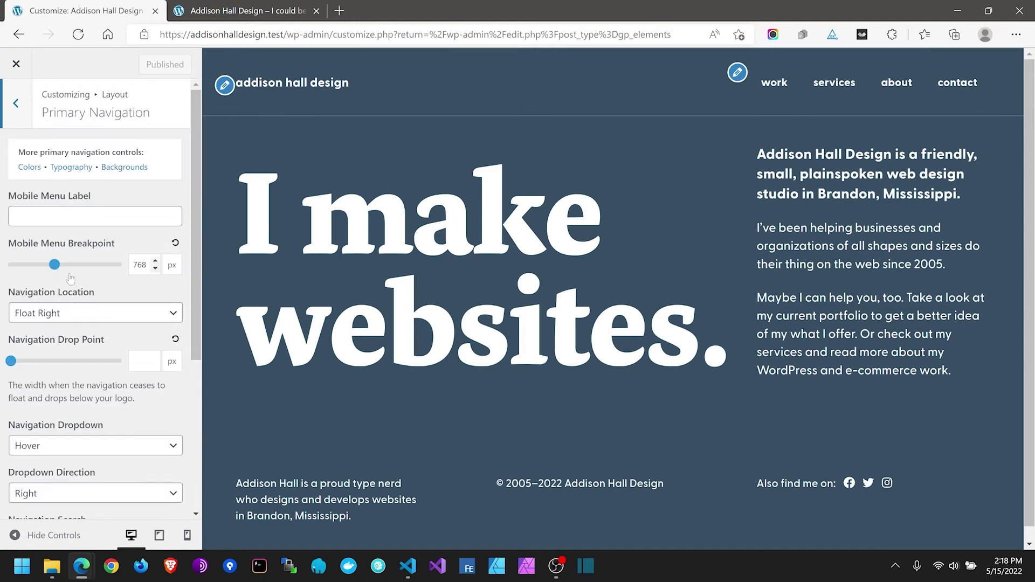
Step: Try the Float Left navigation location and restore it to Float Right
scroll(70, 278, down, 1)
click(65, 247)
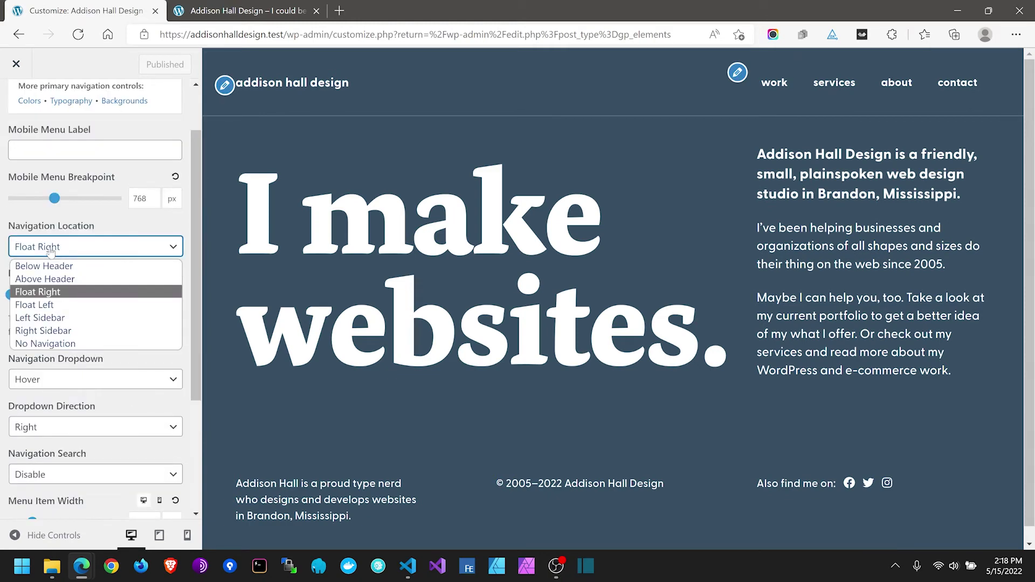
click(49, 305)
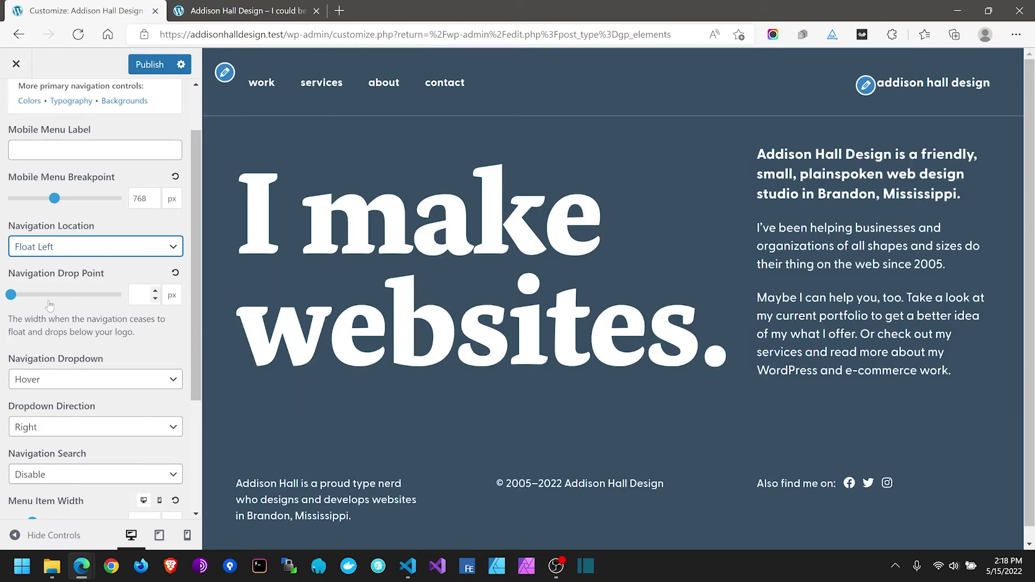
click(56, 254)
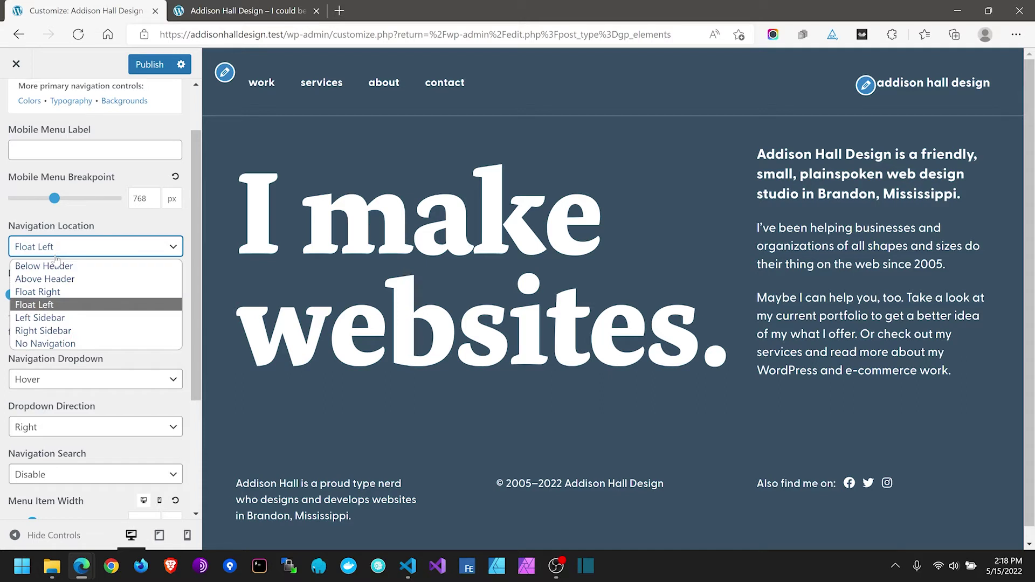
click(61, 292)
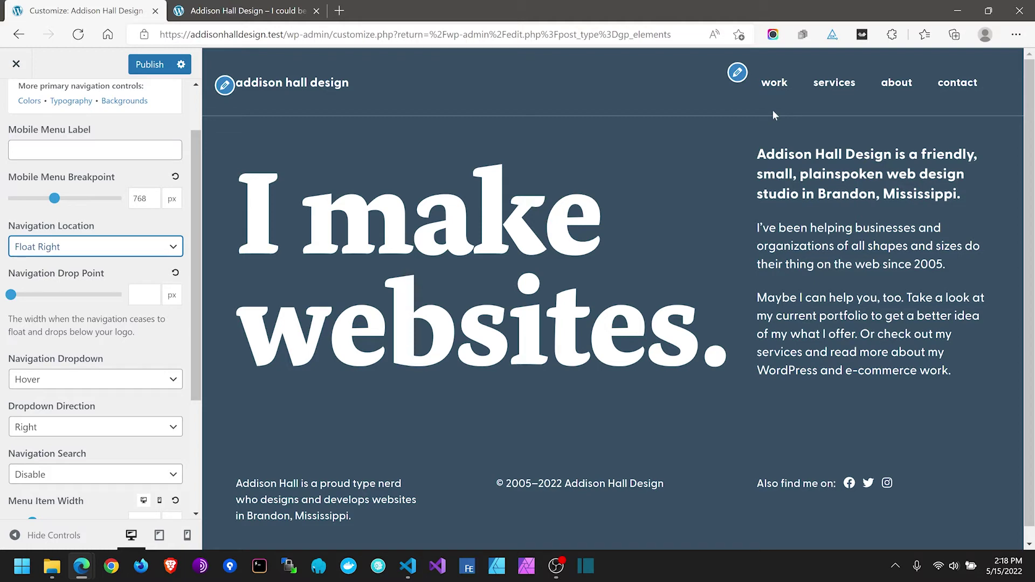
Step: Set the primary navigation's desktop menu item width to 14 px and publish the change
scroll(95, 395, down, 3)
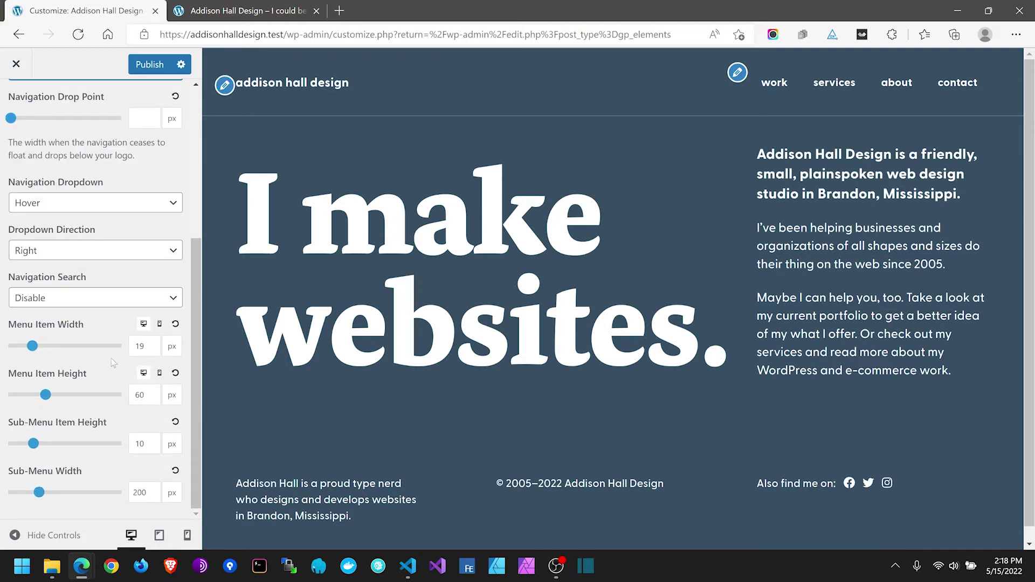
click(156, 350)
click(156, 350)
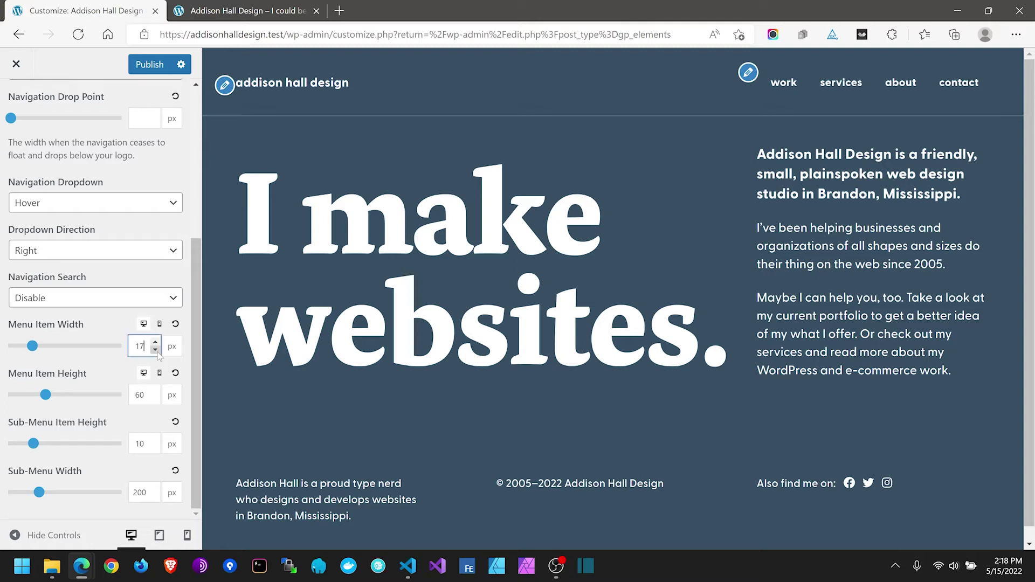
click(156, 350)
click(156, 350)
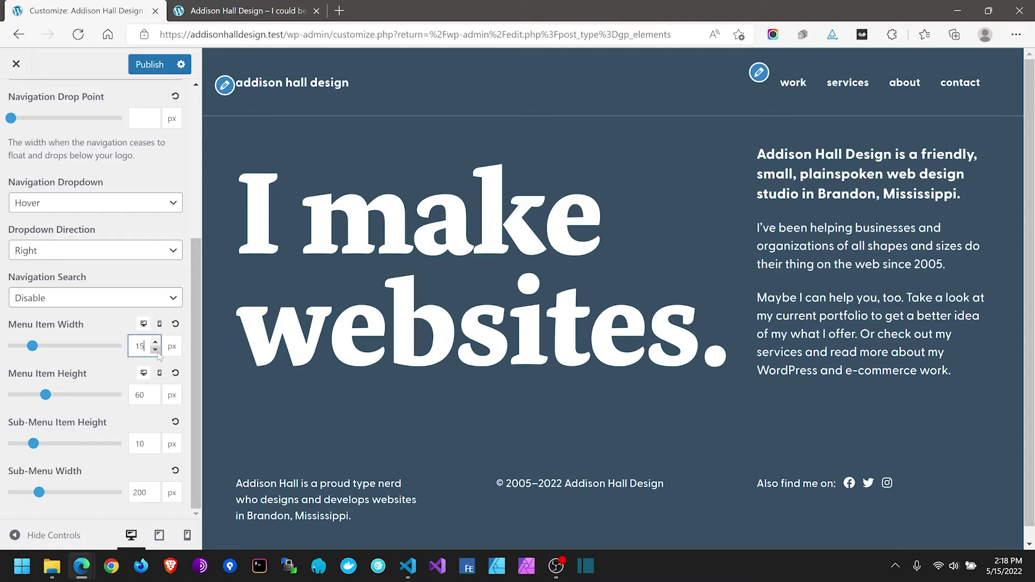
click(155, 350)
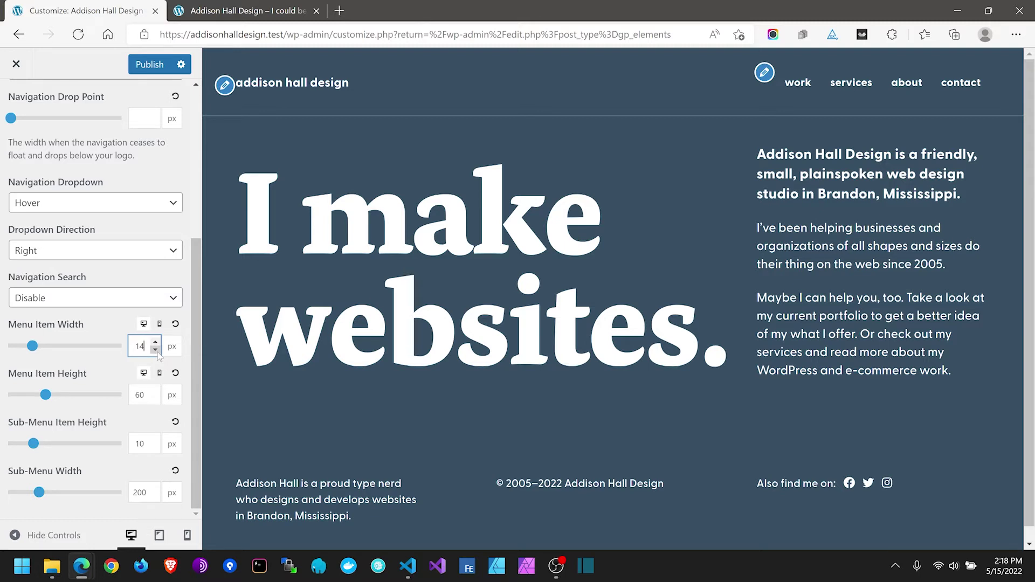
click(143, 67)
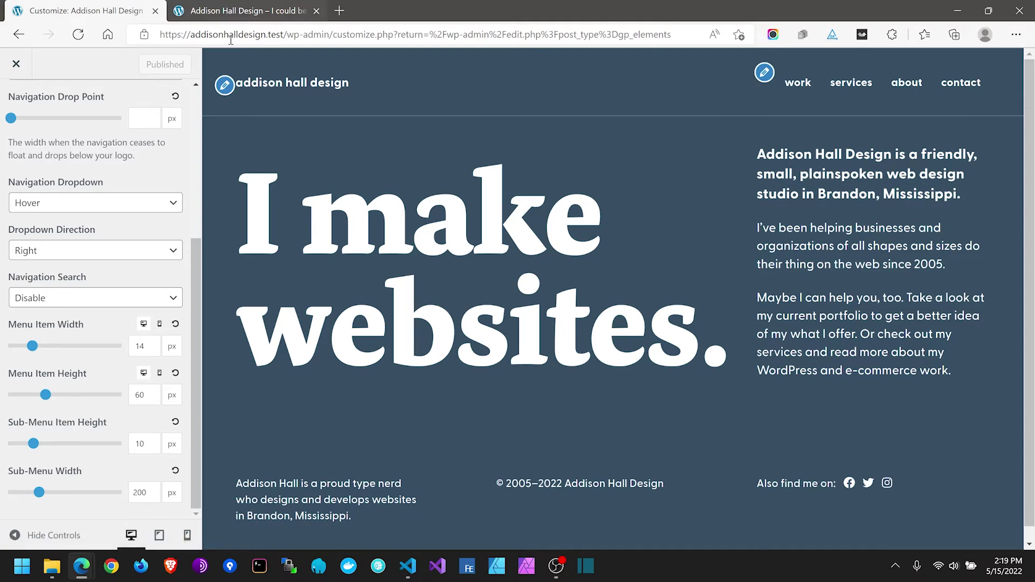
Step: Reload the live home page and check the tighter navigation spacing and the footer
click(253, 6)
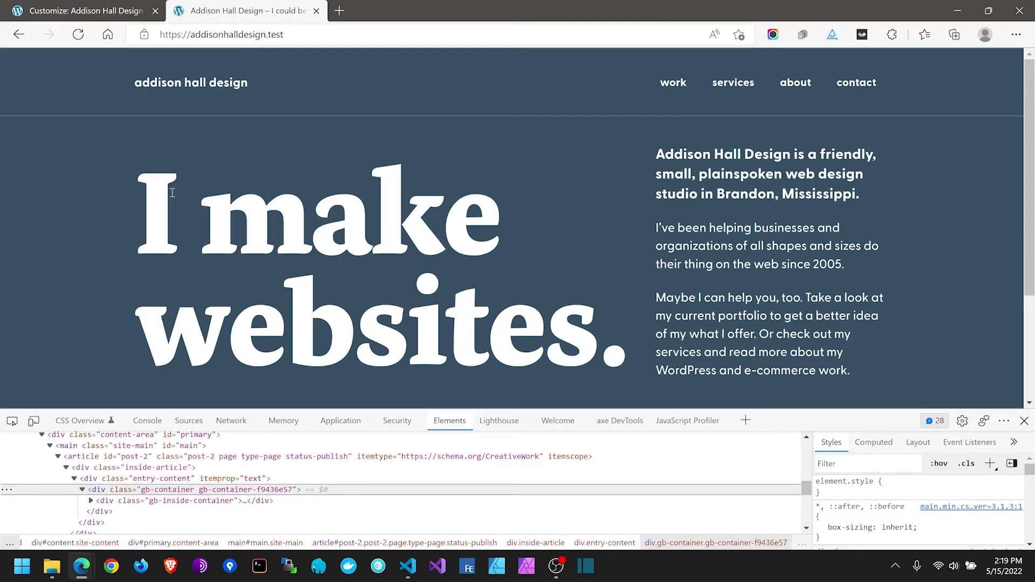
click(78, 37)
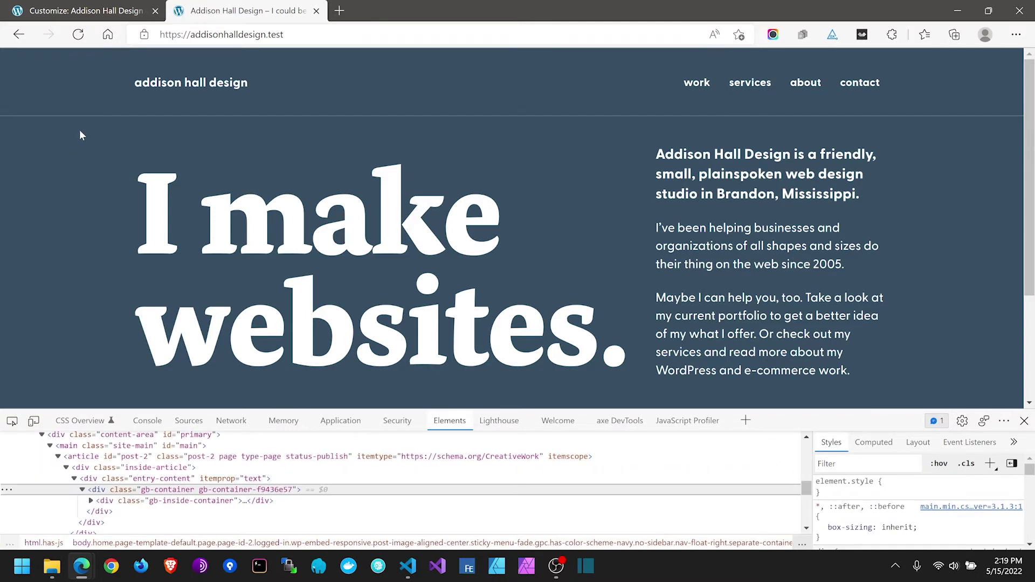
scroll(92, 149, down, 3)
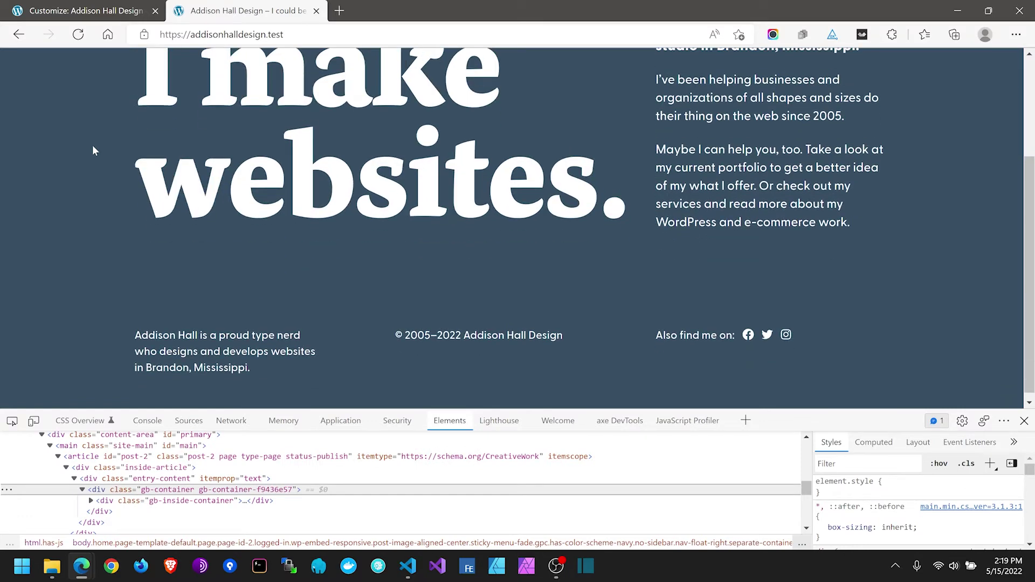
scroll(93, 150, up, 3)
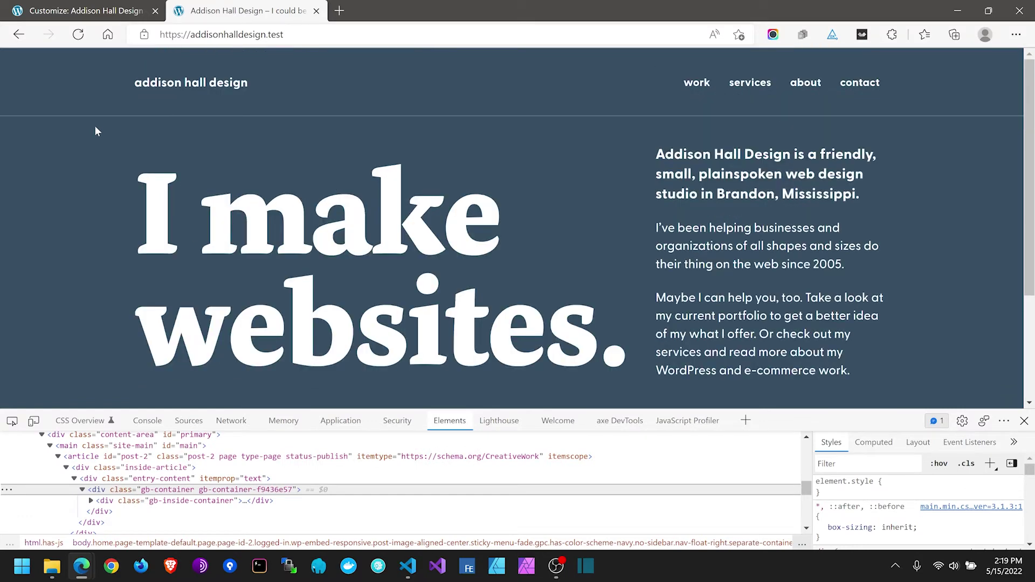
Step: Return to the Customizer, set the primary navigation's desktop menu item width to 35 px and publish it
click(70, 6)
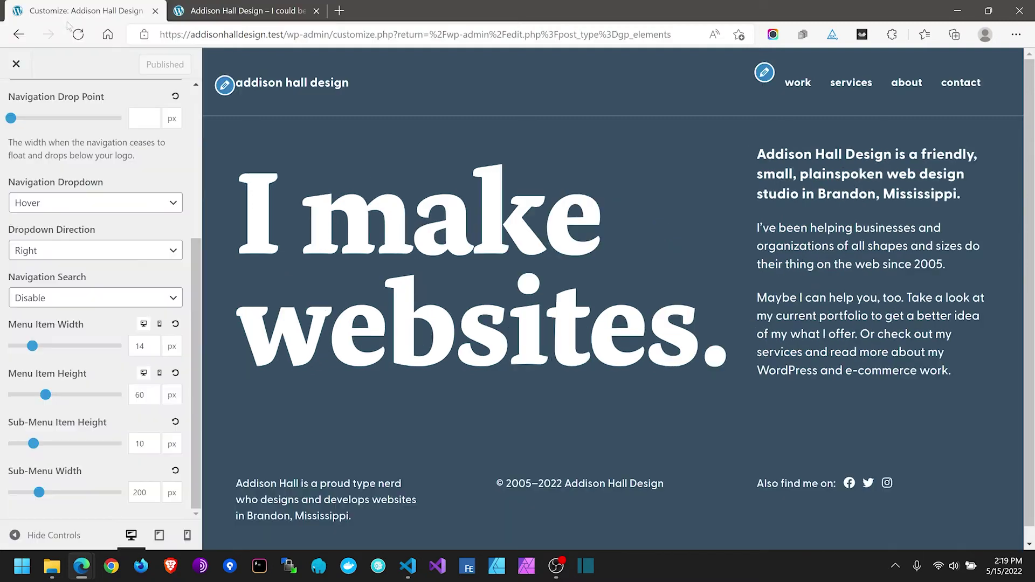
double_click(139, 347)
text(30)
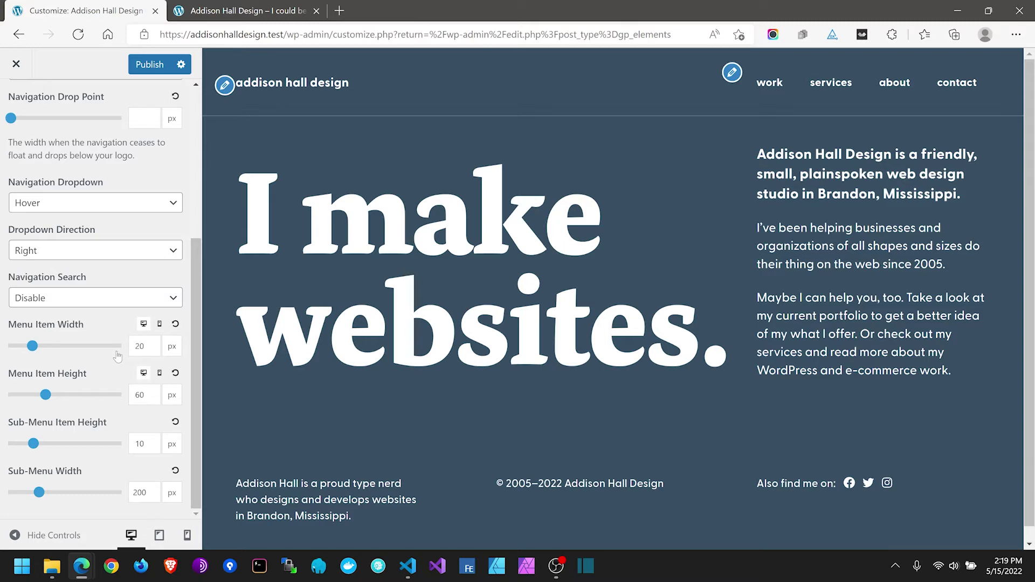
click(154, 341)
click(153, 341)
click(153, 342)
click(154, 341)
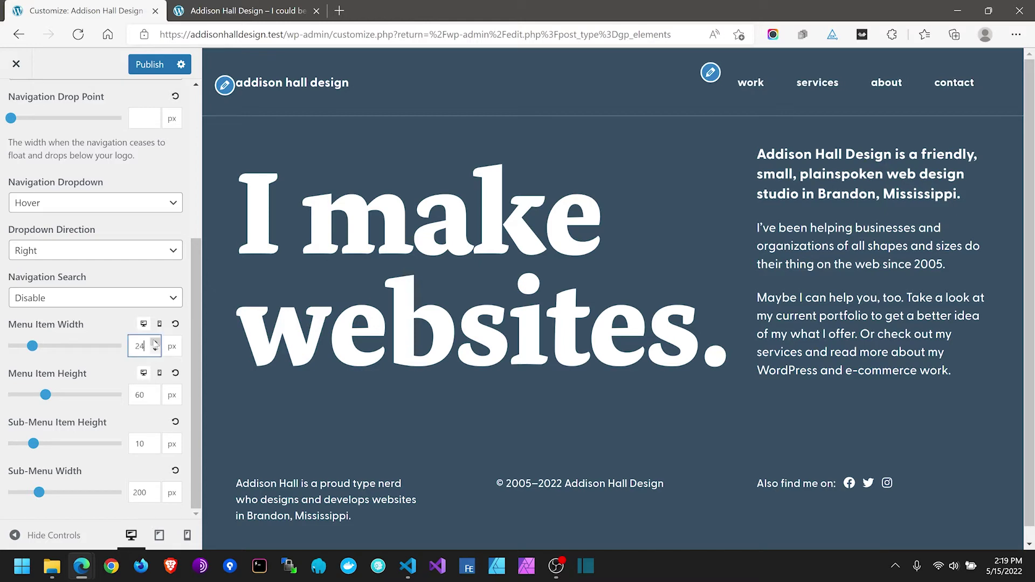
click(153, 341)
click(154, 341)
click(153, 341)
click(153, 342)
click(154, 342)
click(154, 342)
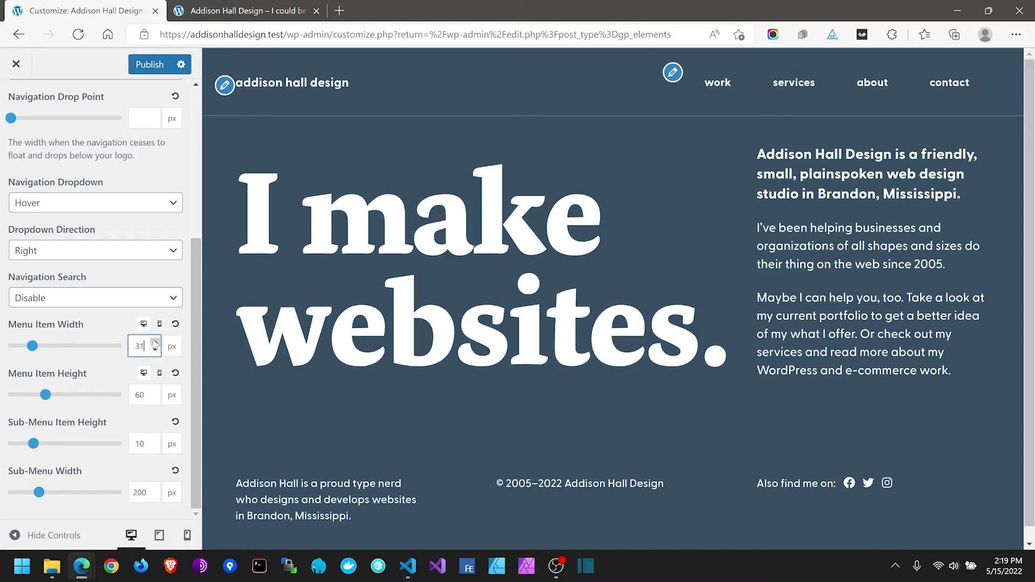
click(154, 341)
click(155, 341)
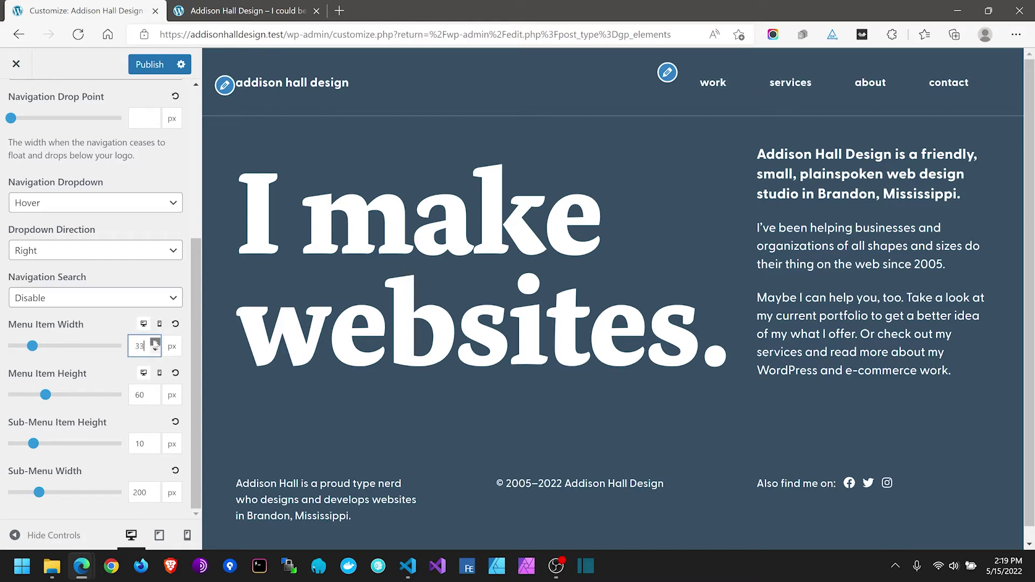
click(154, 341)
click(155, 341)
click(154, 342)
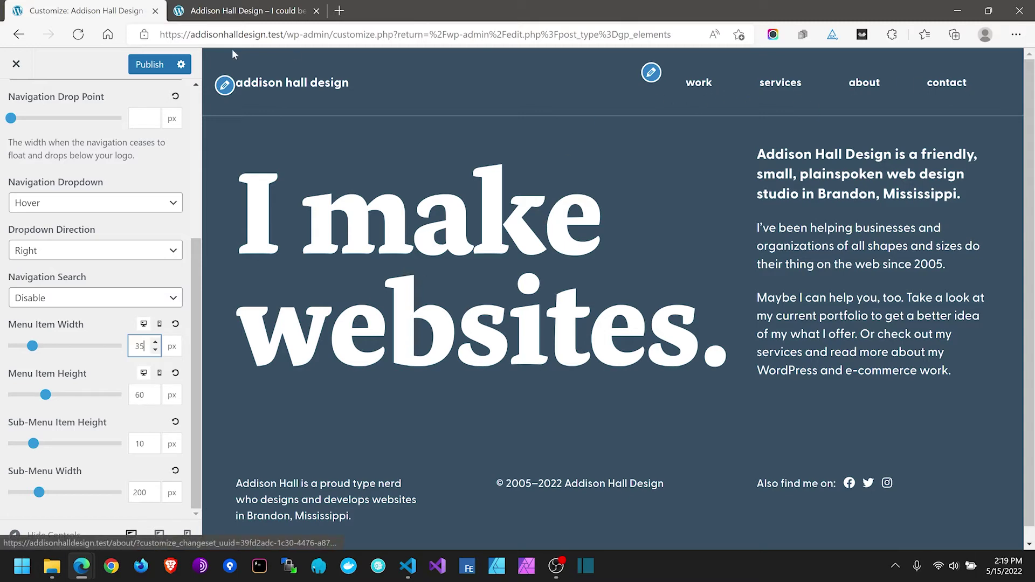
click(150, 65)
Step: Reload the live home page and check the wider spacing between the navigation items
scroll(104, 189, up, 4)
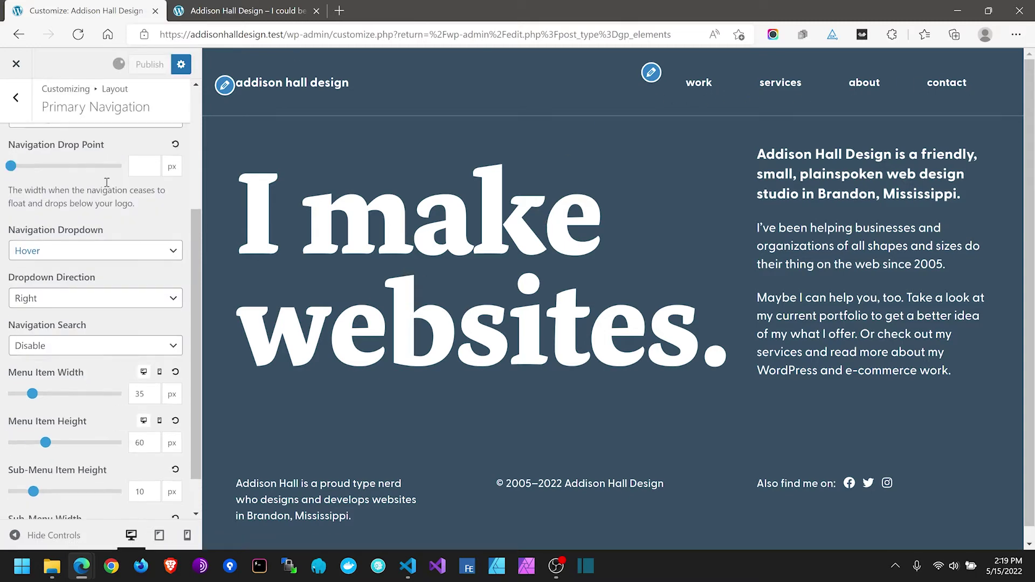
scroll(102, 186, down, 5)
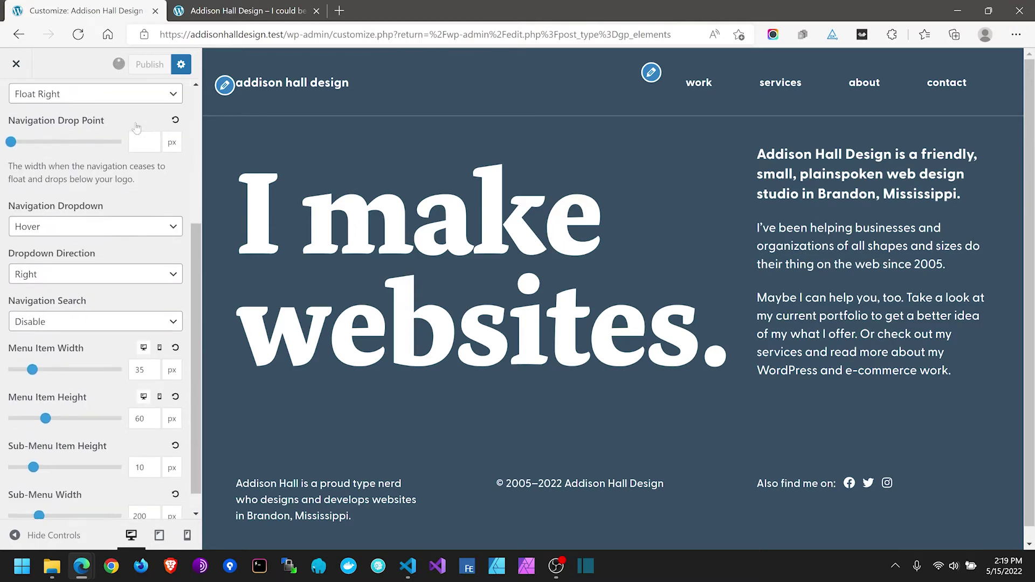
click(265, 9)
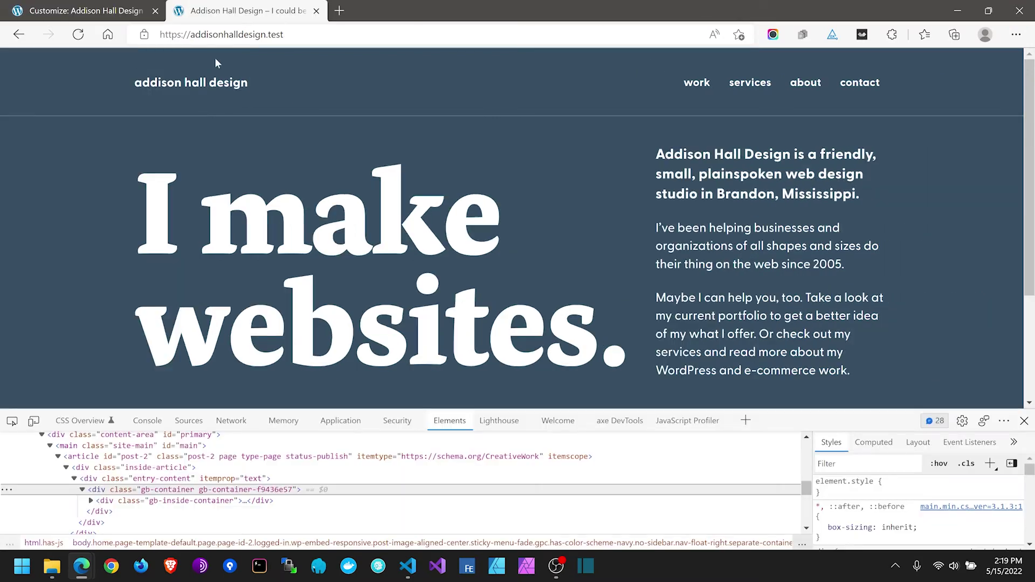
click(78, 34)
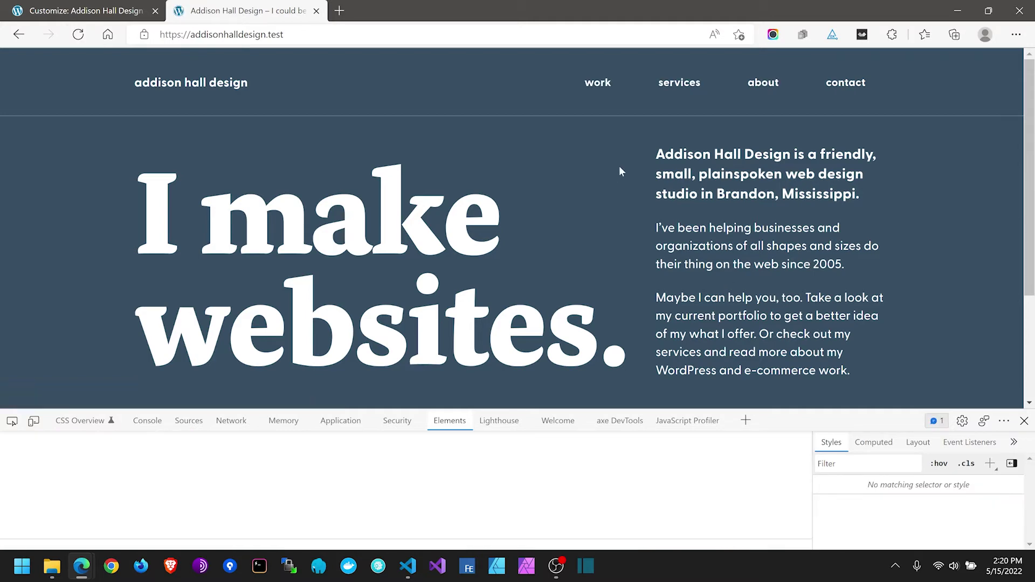
Step: Open the live Services page, close the developer tools and check the page layout with the wider navigation spacing
click(680, 82)
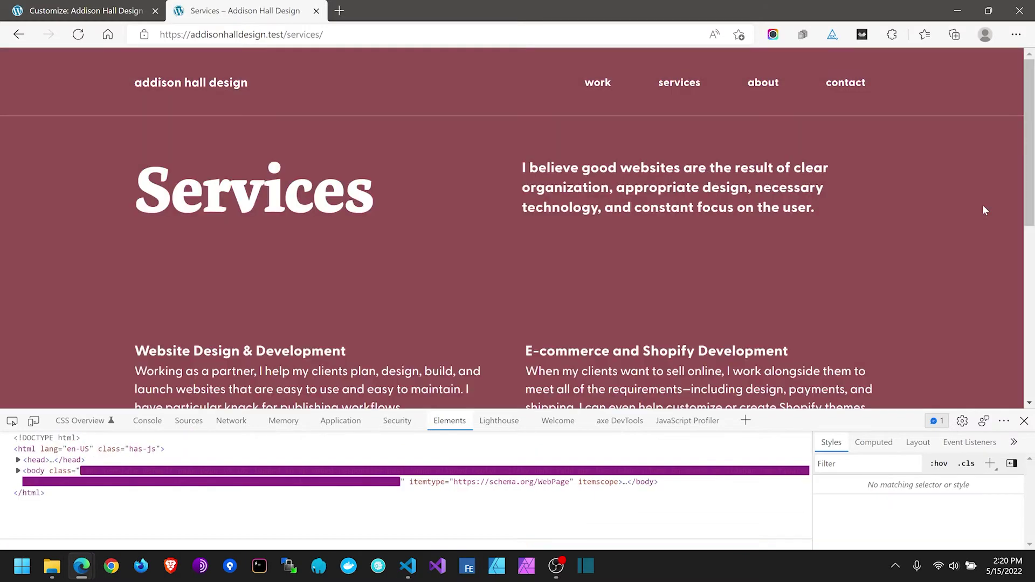
click(1025, 420)
scroll(940, 348, down, 1)
scroll(940, 350, up, 1)
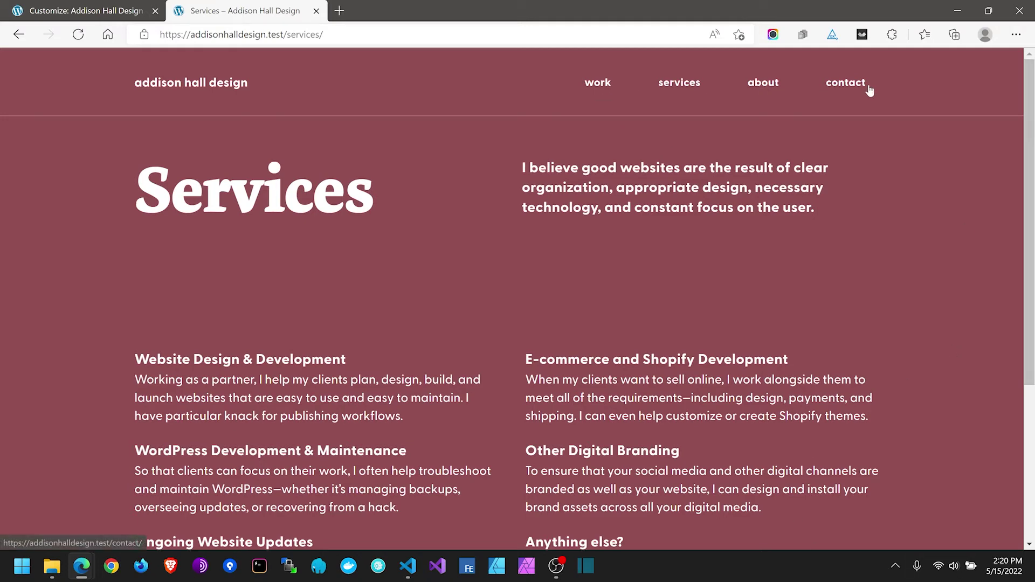
Step: Return to the Customizer and preview the primary navigation at tablet and mobile sizes
click(106, 13)
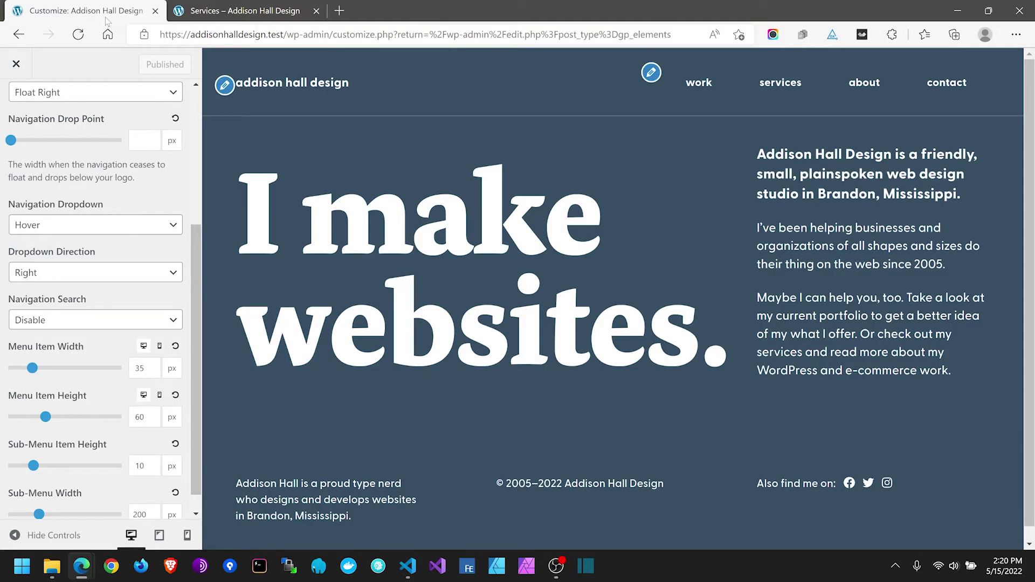
click(227, 11)
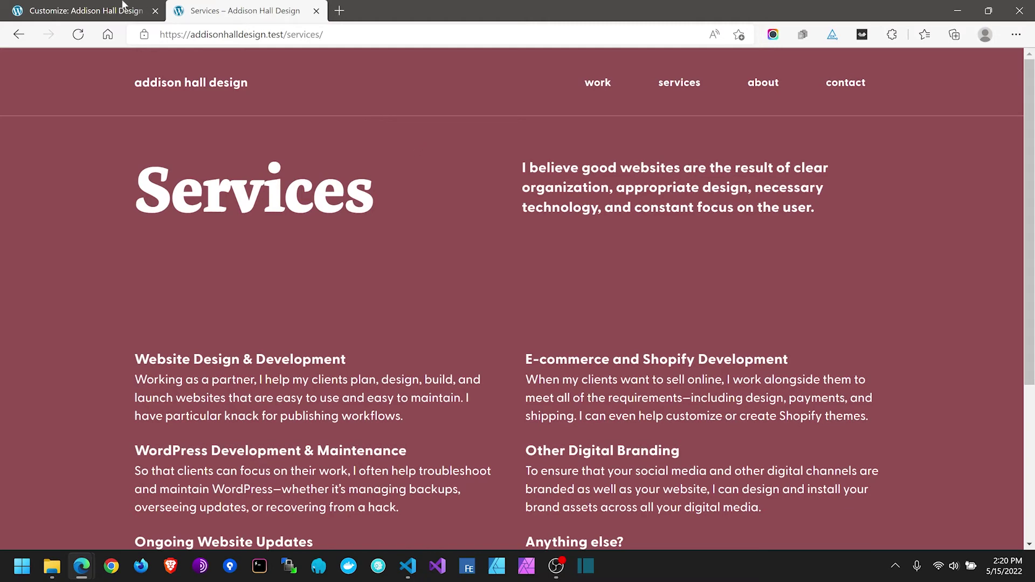
click(59, 10)
scroll(97, 162, up, 2)
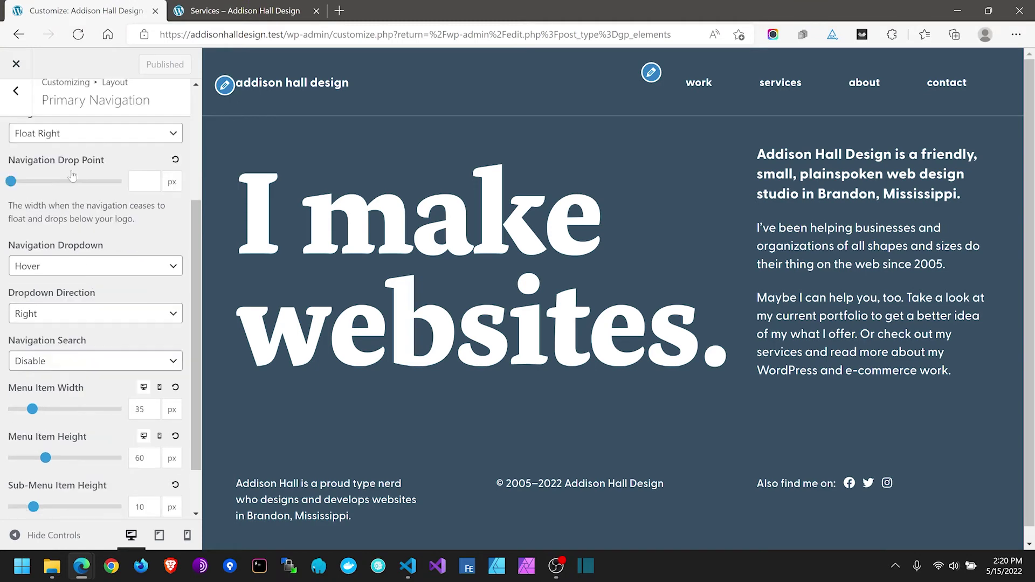
scroll(103, 475, down, 1)
scroll(104, 478, down, 1)
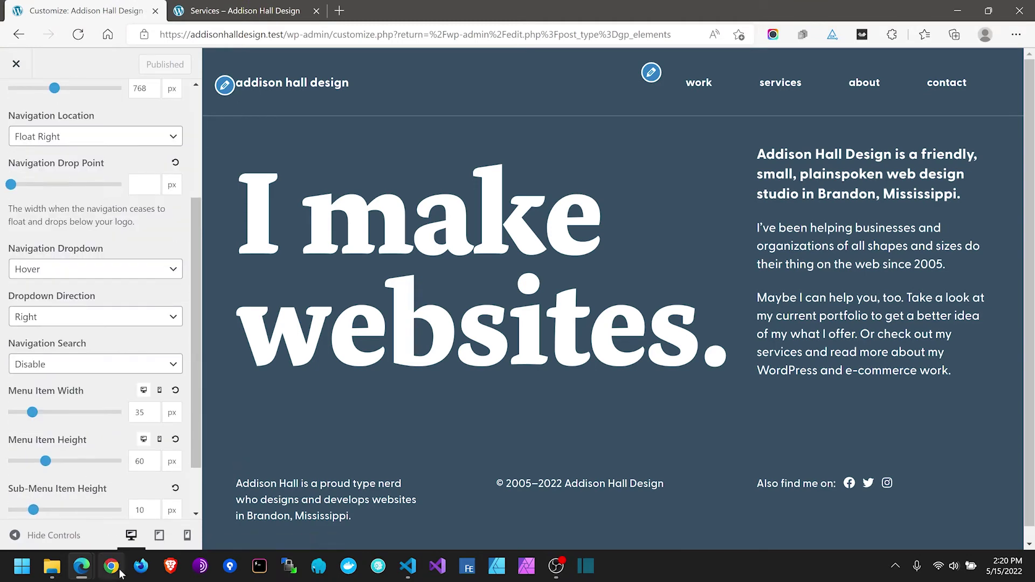
click(159, 535)
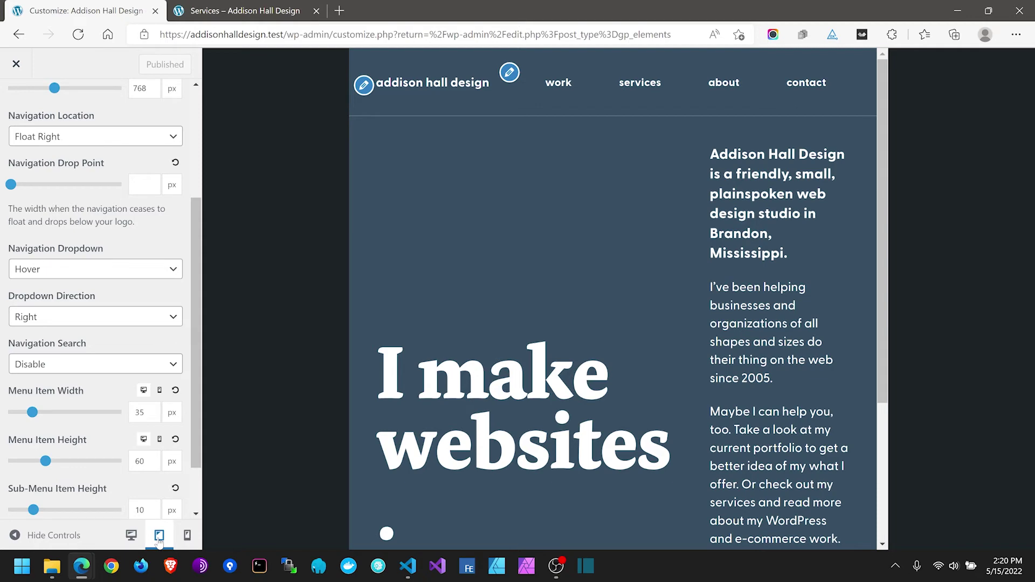
click(186, 535)
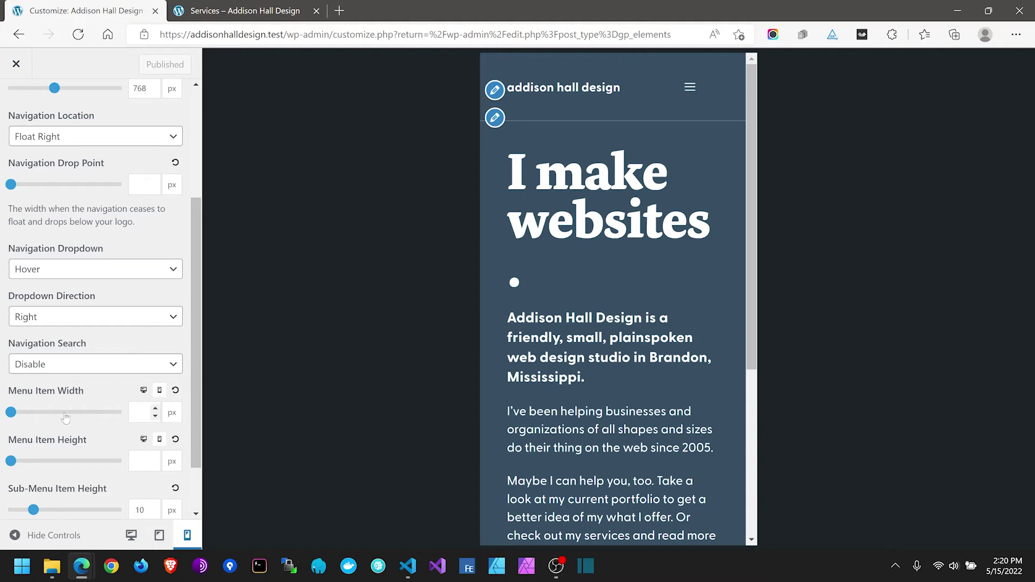
click(160, 543)
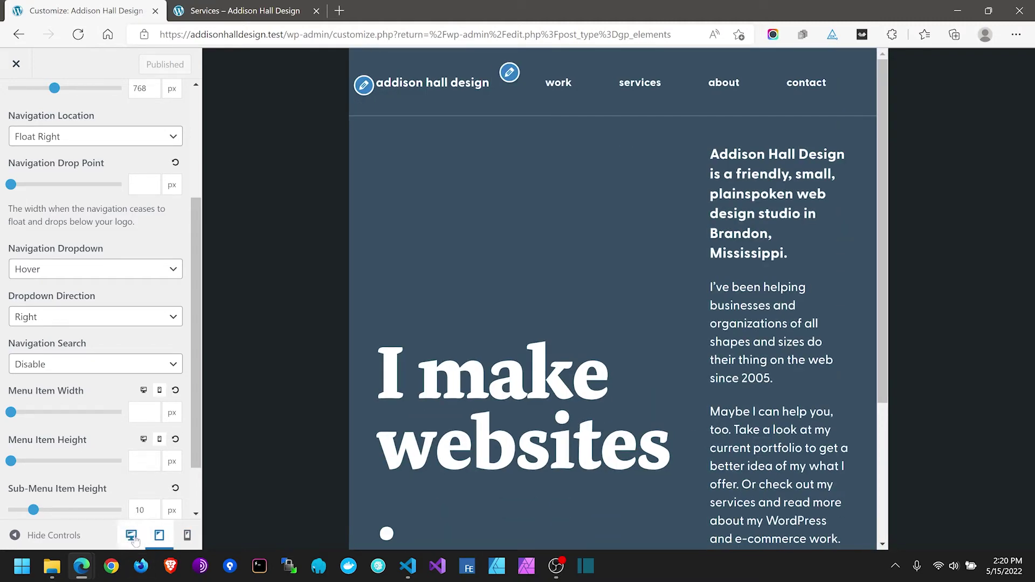
Step: Set the primary navigation's mobile menu item width to 20 px and preview it at mobile size
click(140, 413)
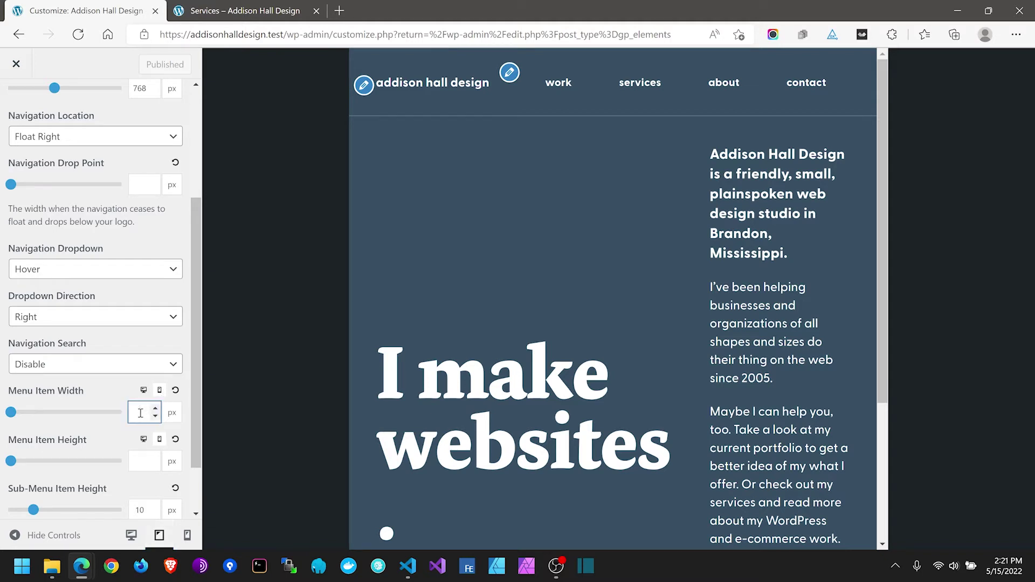
text(20)
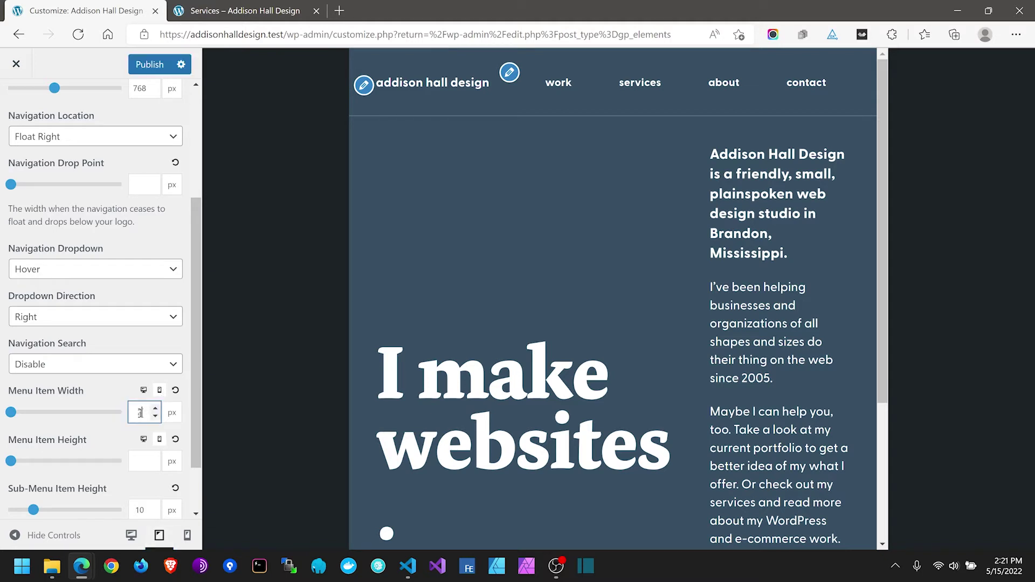
click(95, 439)
click(188, 536)
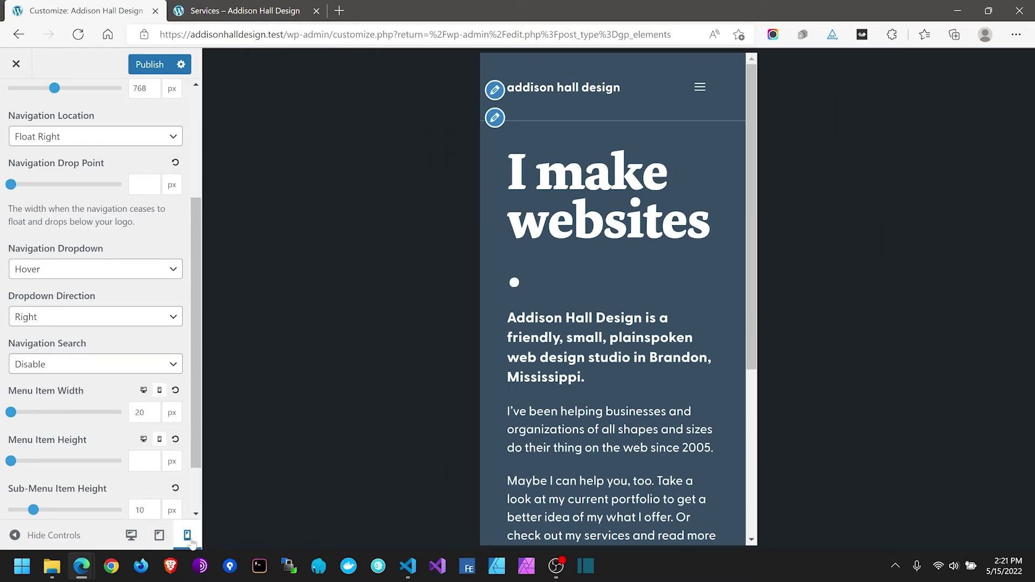
scroll(115, 460, down, 2)
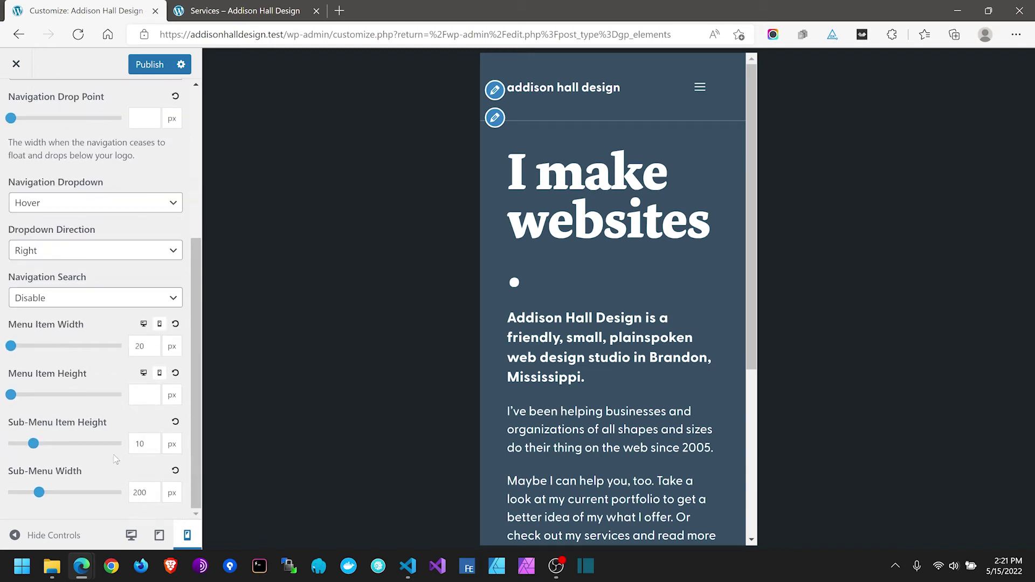
scroll(114, 460, up, 2)
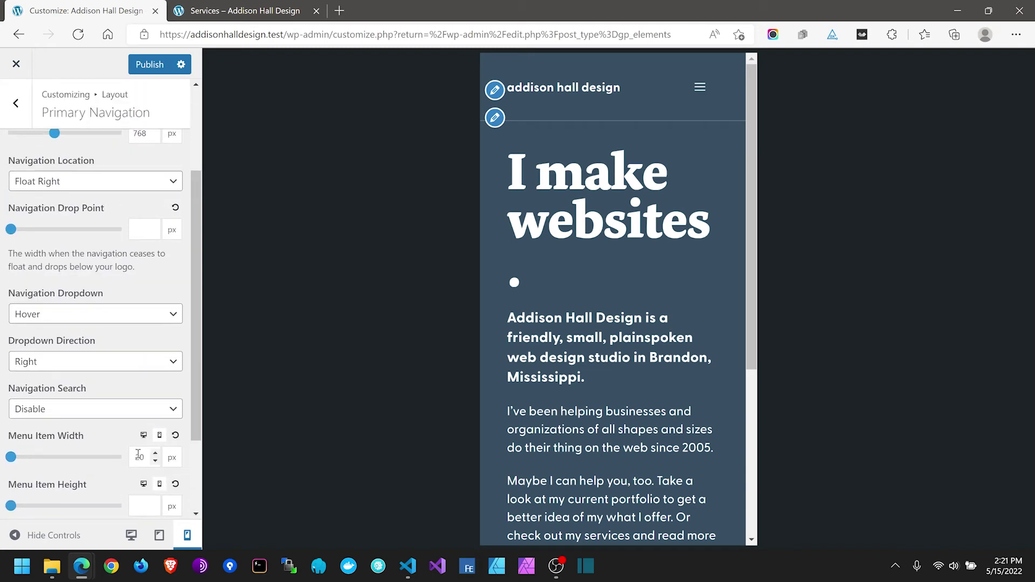
Step: Reduce the primary navigation's mobile menu item width to 0 px
double_click(139, 457)
text(10)
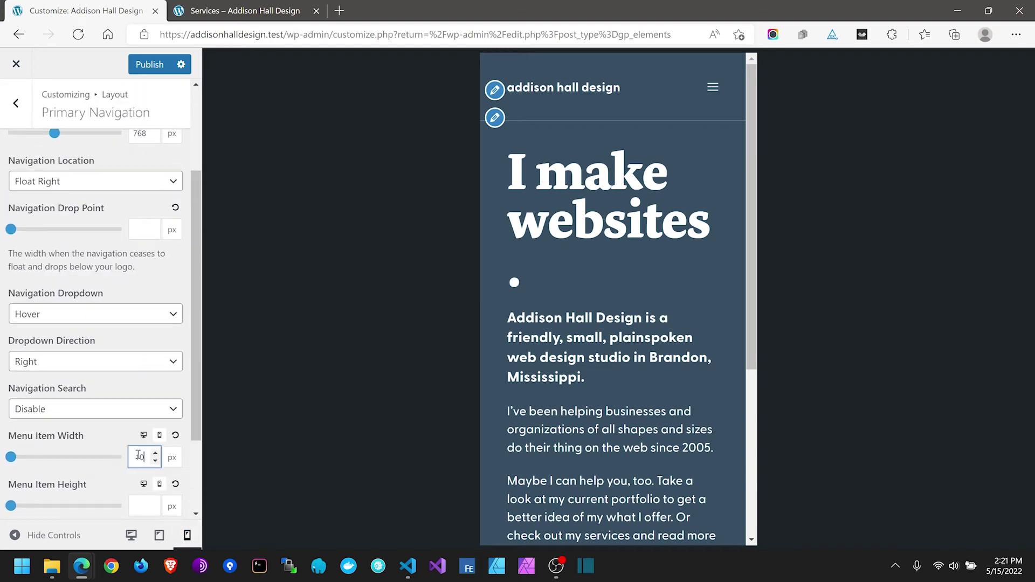
double_click(141, 457)
key(BackSpace)
text(0)
Step: Open the mobile menu in the preview and examine its item alignment alongside the primary navigation settings
click(715, 87)
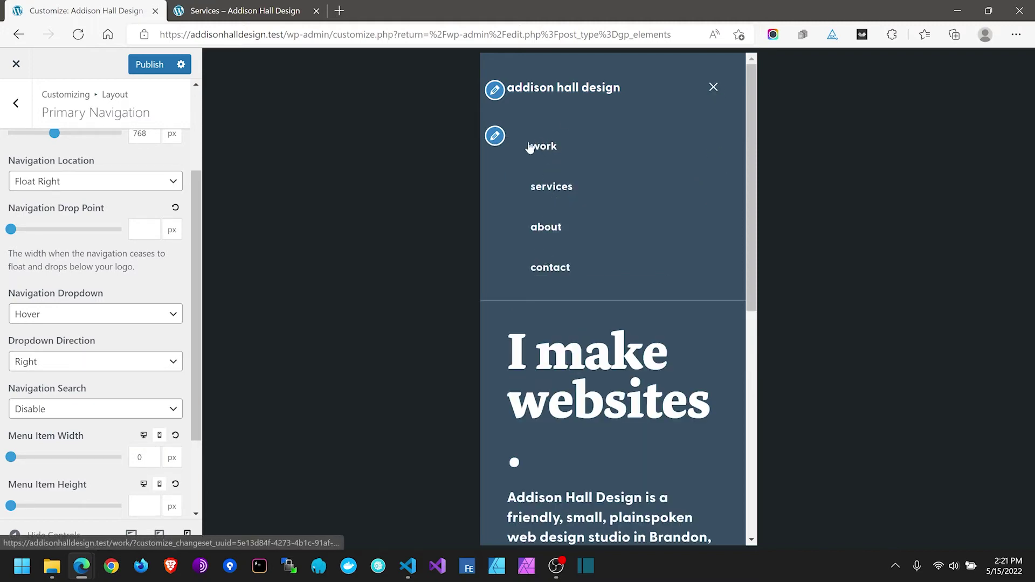
scroll(599, 226, down, 2)
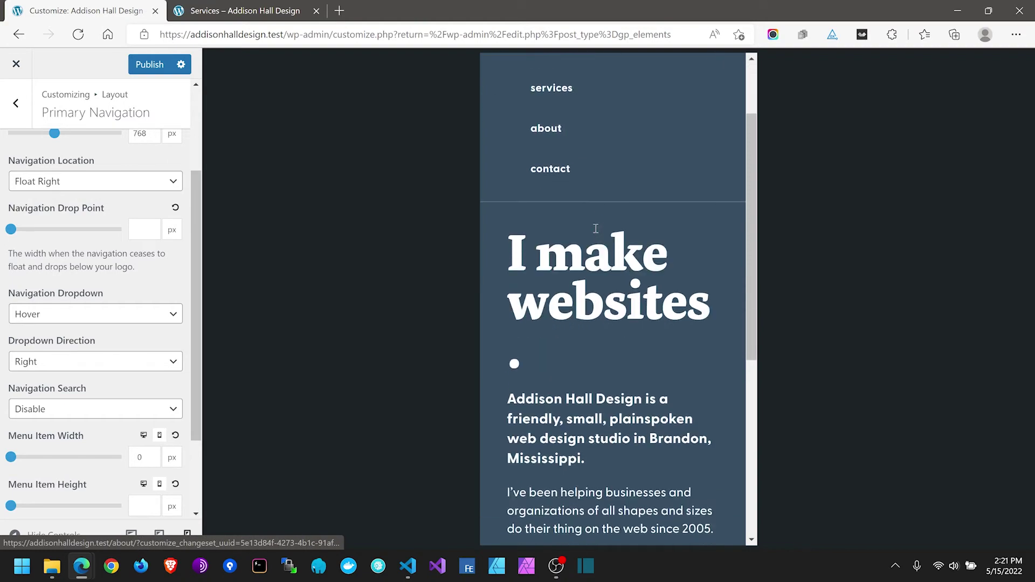
scroll(597, 229, up, 2)
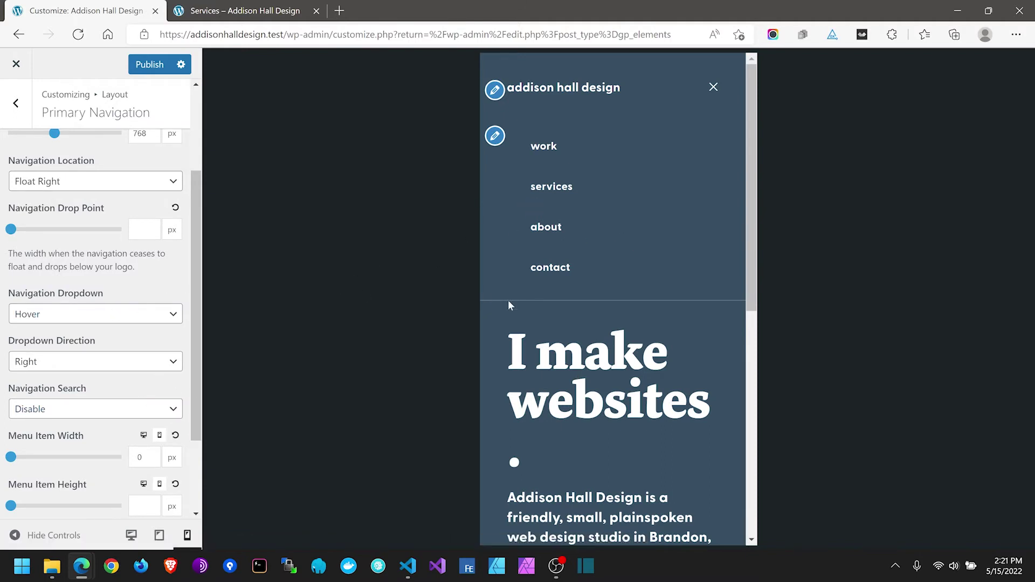
scroll(597, 324, down, 3)
scroll(600, 327, up, 3)
scroll(89, 331, down, 2)
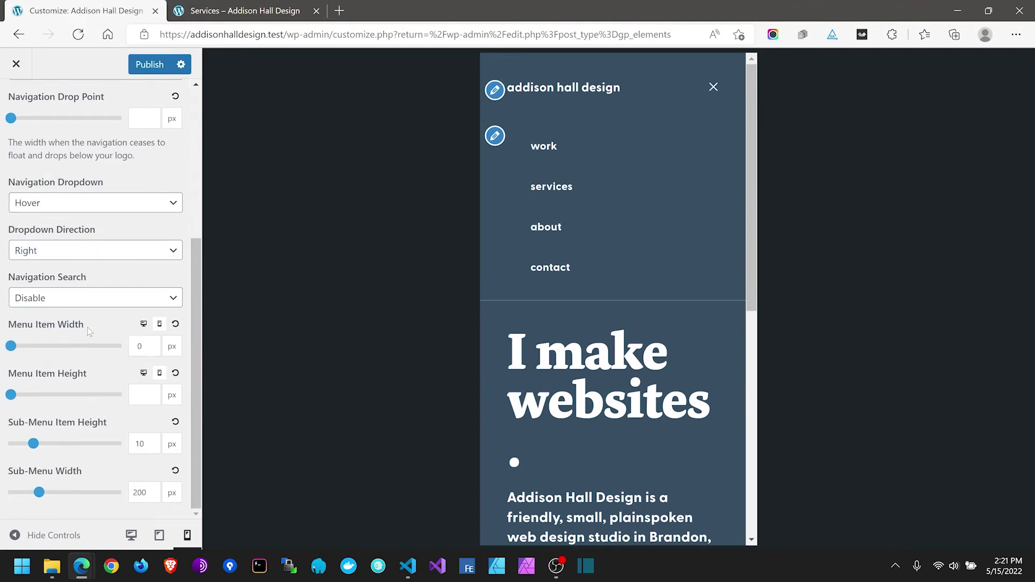
scroll(91, 331, up, 4)
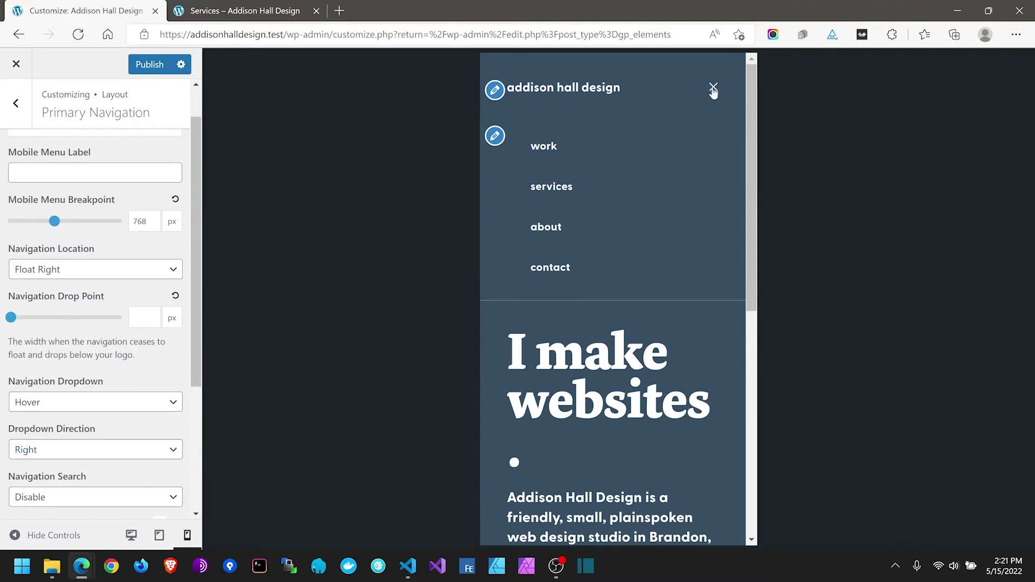
Step: Test closing and reopening the mobile menu in the preview, and look over the mobile page down to the footer
click(713, 88)
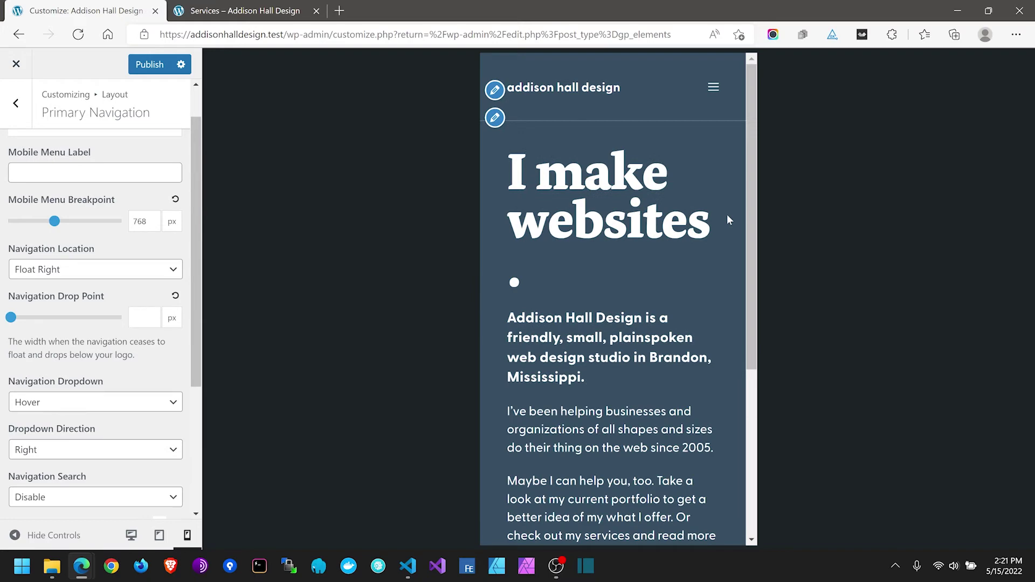
click(712, 96)
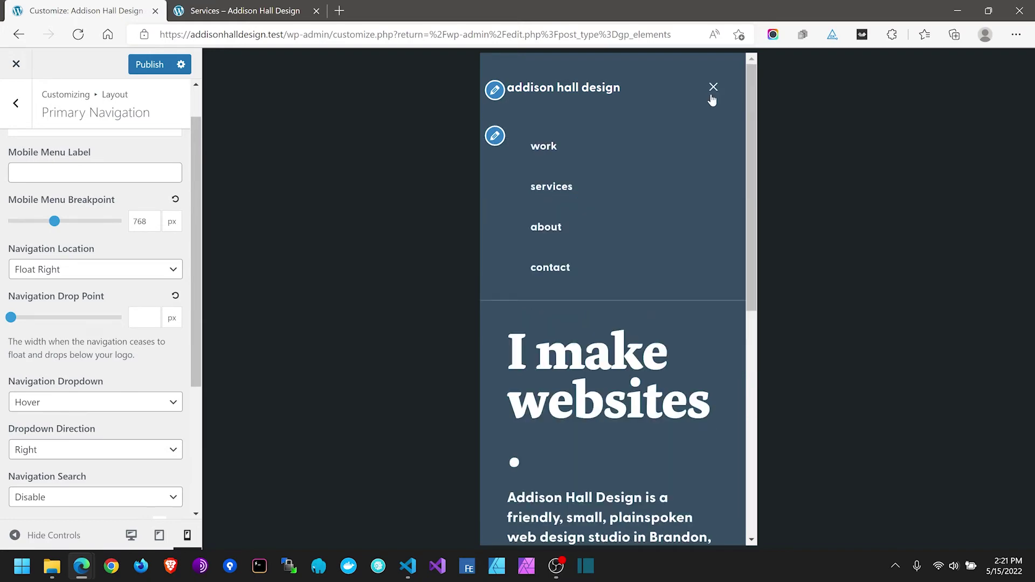
click(712, 99)
click(712, 99)
click(712, 99)
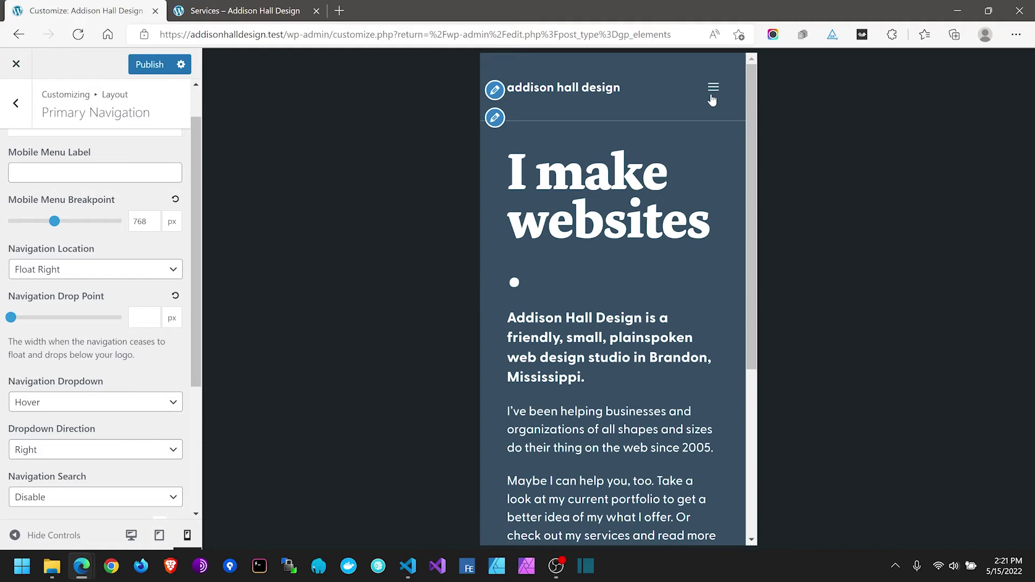
click(712, 99)
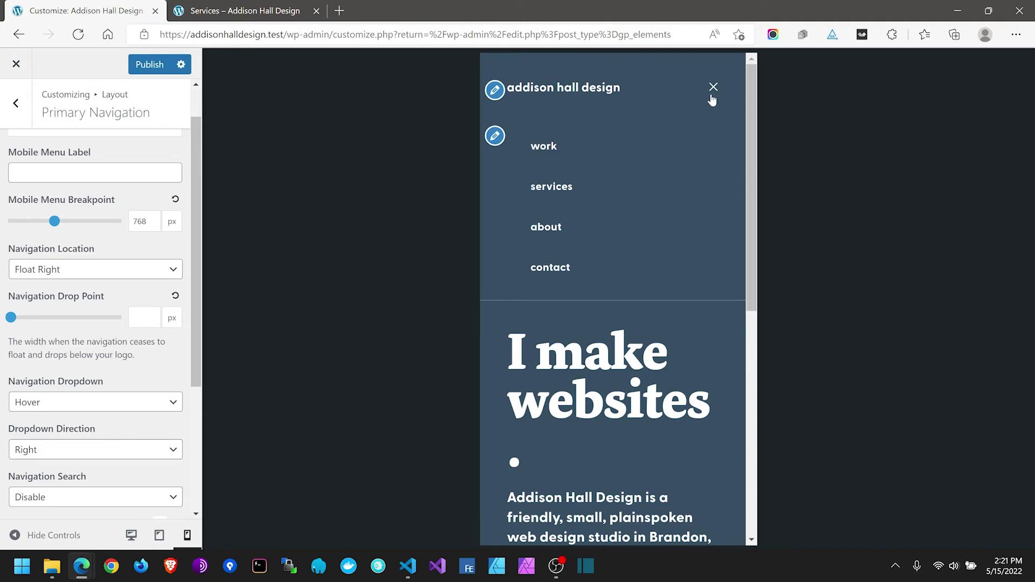
click(712, 99)
scroll(685, 247, down, 5)
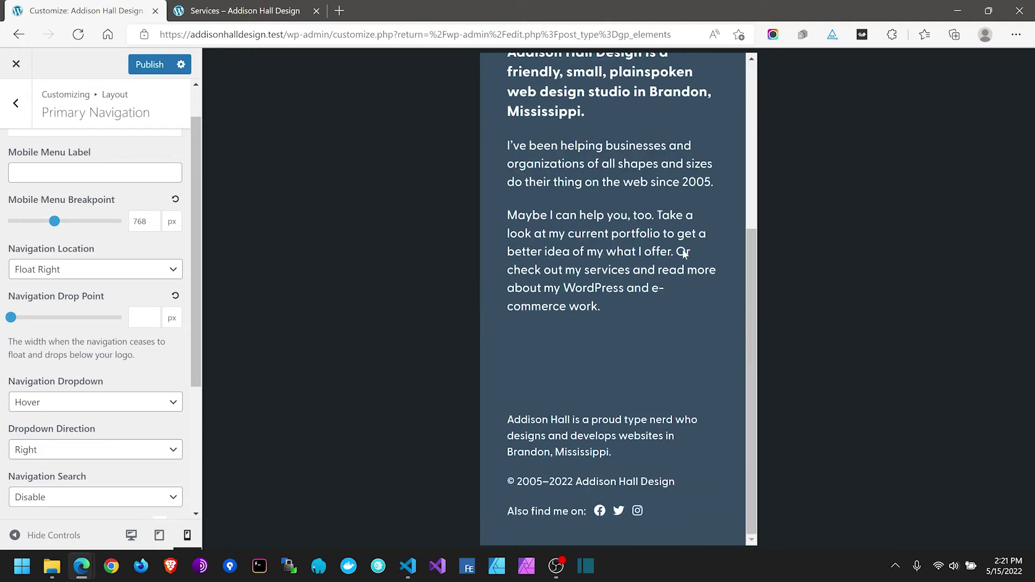
scroll(682, 251, up, 5)
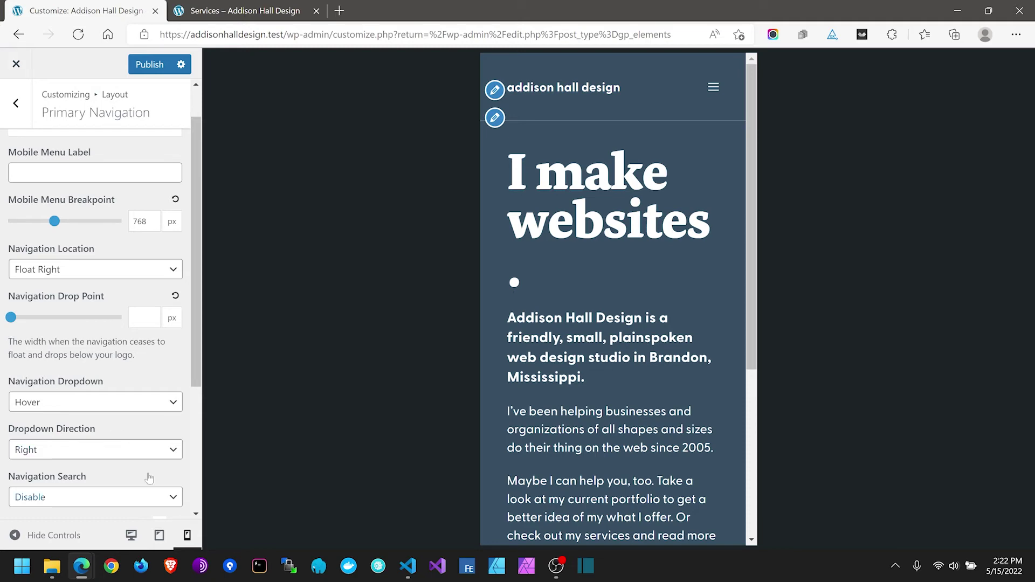
Step: Return to the desktop preview, set the primary navigation's desktop menu item width to 25 px and publish the changes
click(159, 548)
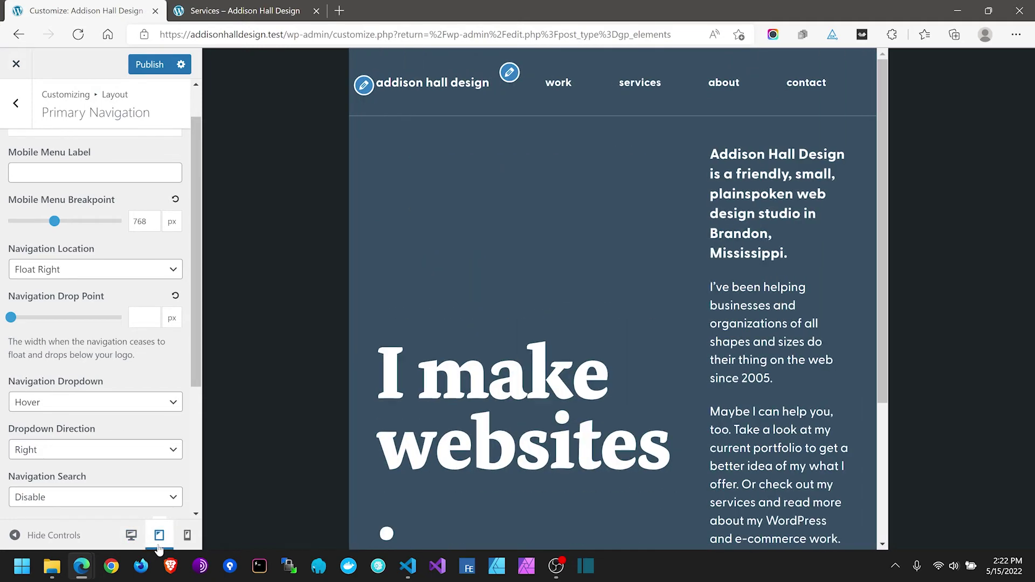
click(132, 538)
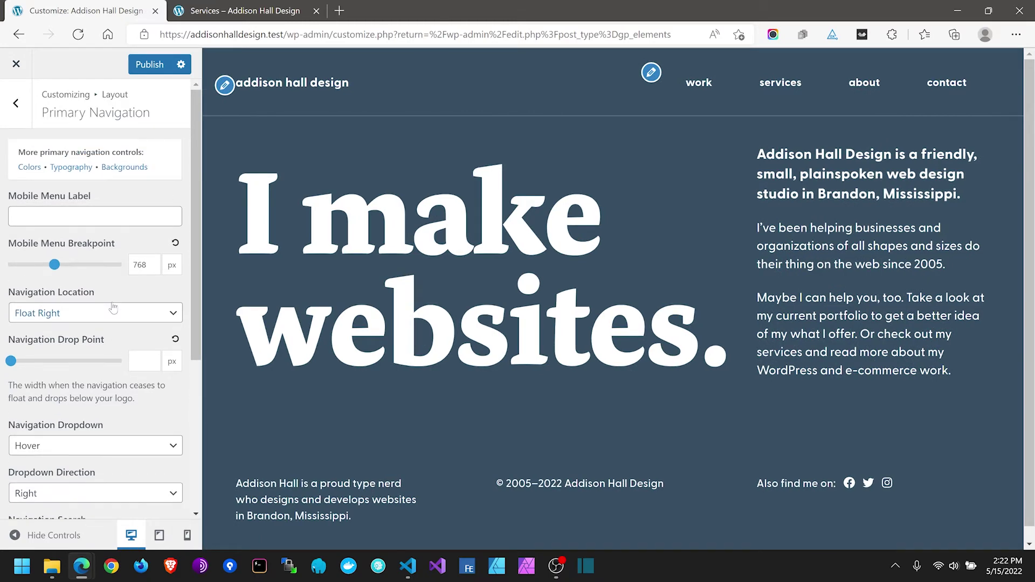
scroll(93, 339, down, 3)
scroll(93, 338, down, 1)
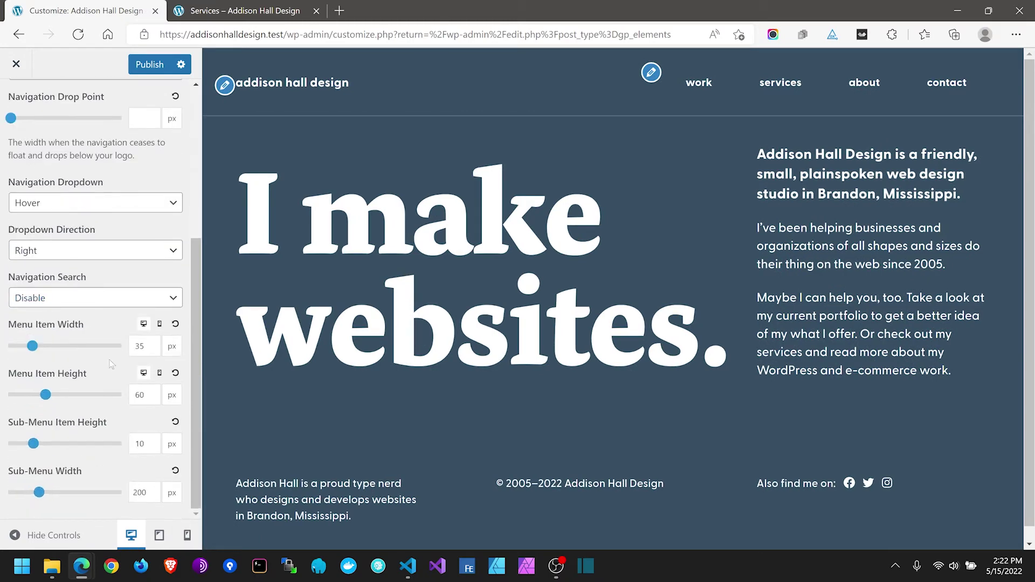
double_click(136, 348)
text(25)
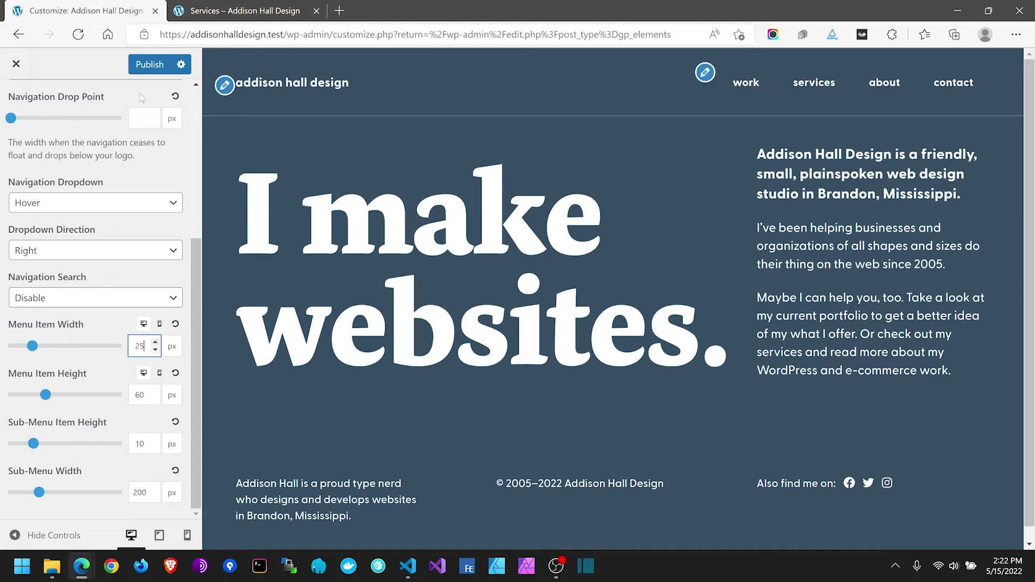
click(149, 64)
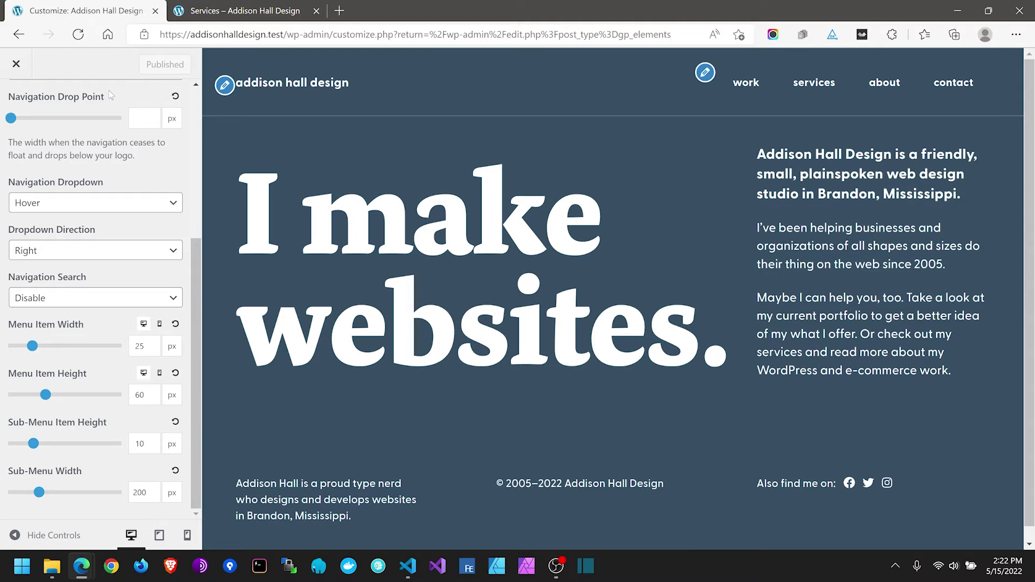
Step: Reload the live Services page and check the navigation spacing there and on the home and Contact pages
click(271, 8)
click(79, 34)
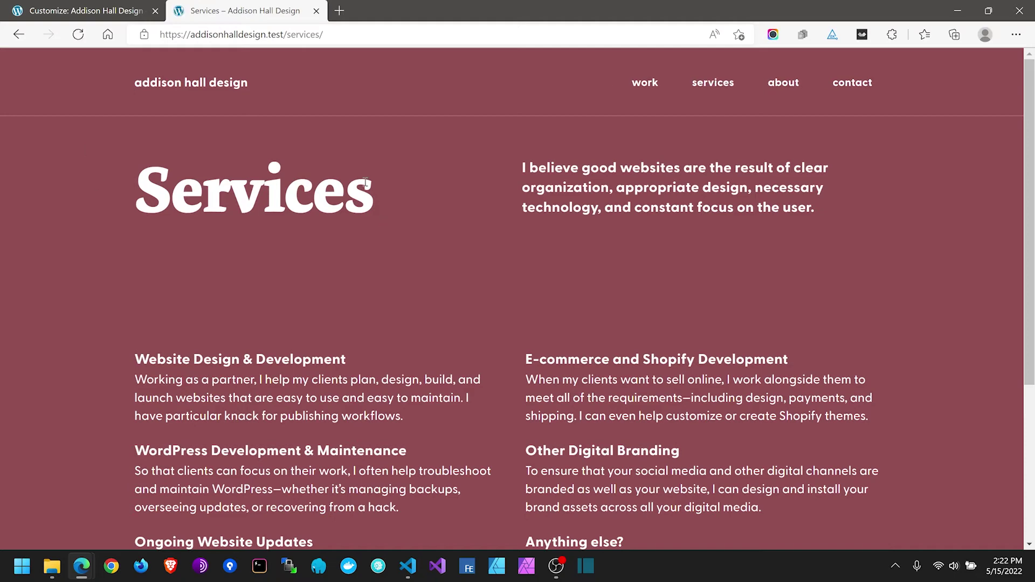
click(222, 83)
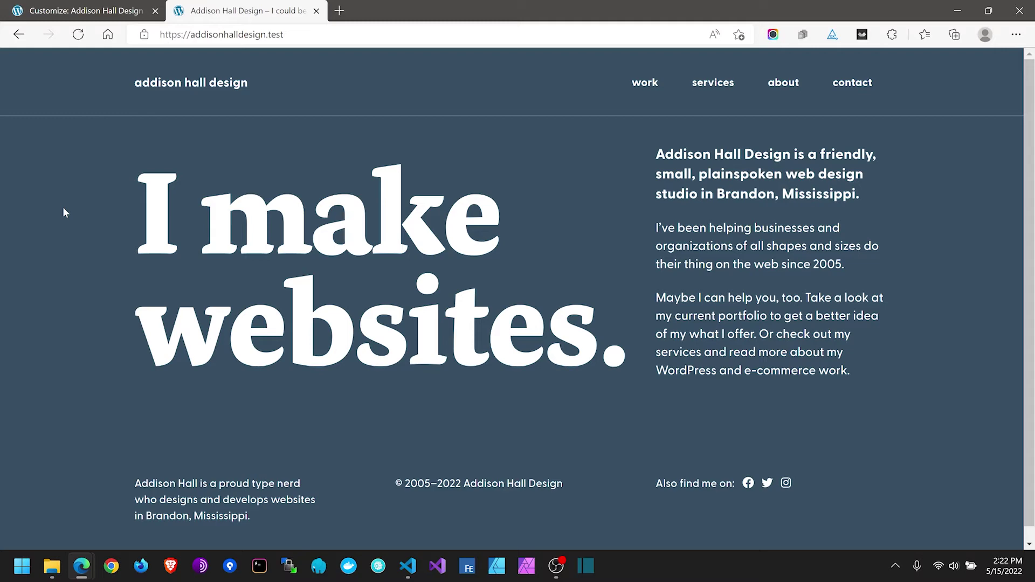
click(861, 89)
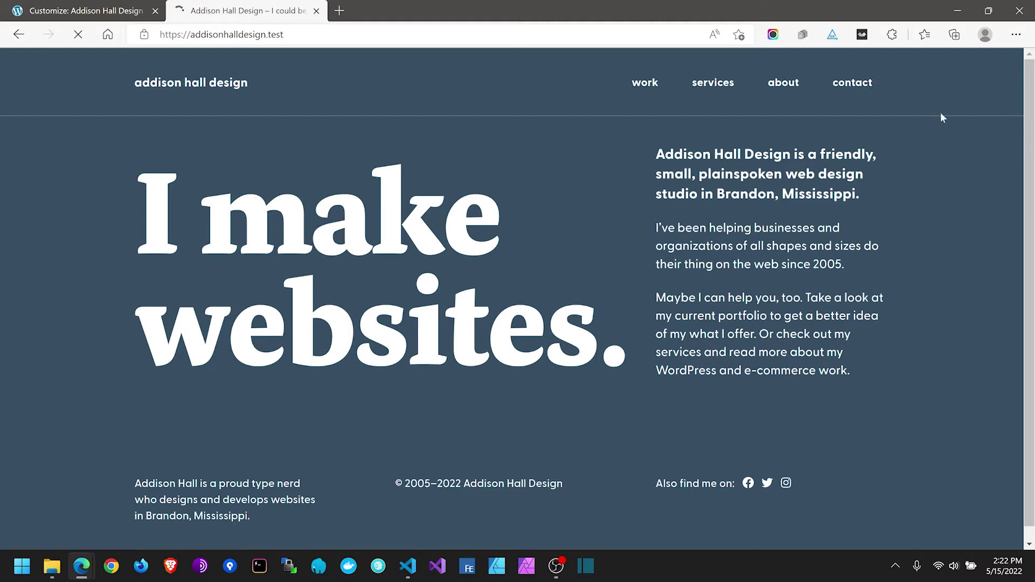
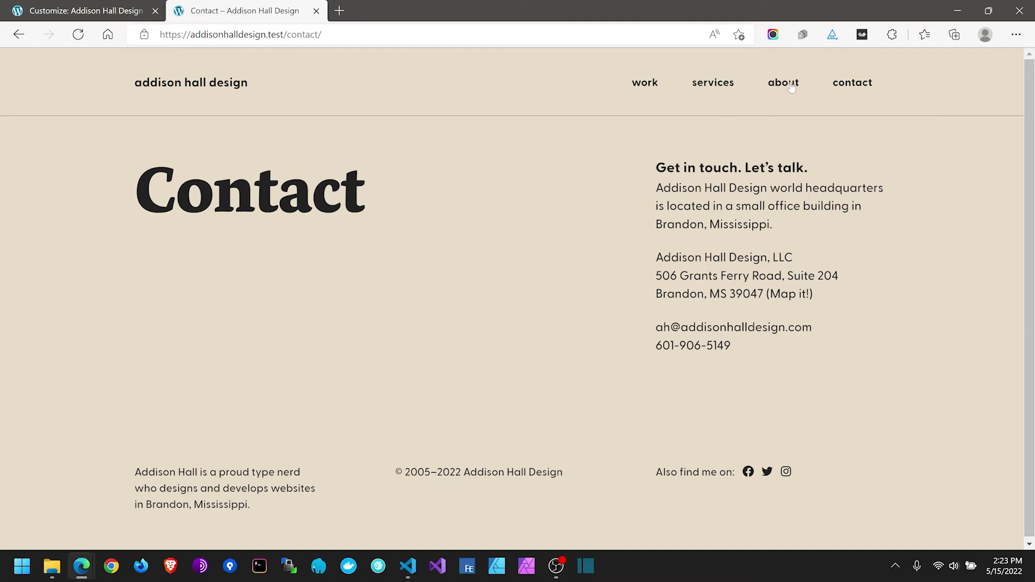
Step: Finish checking the live pages, close the Customizer and return to the live home page
click(645, 89)
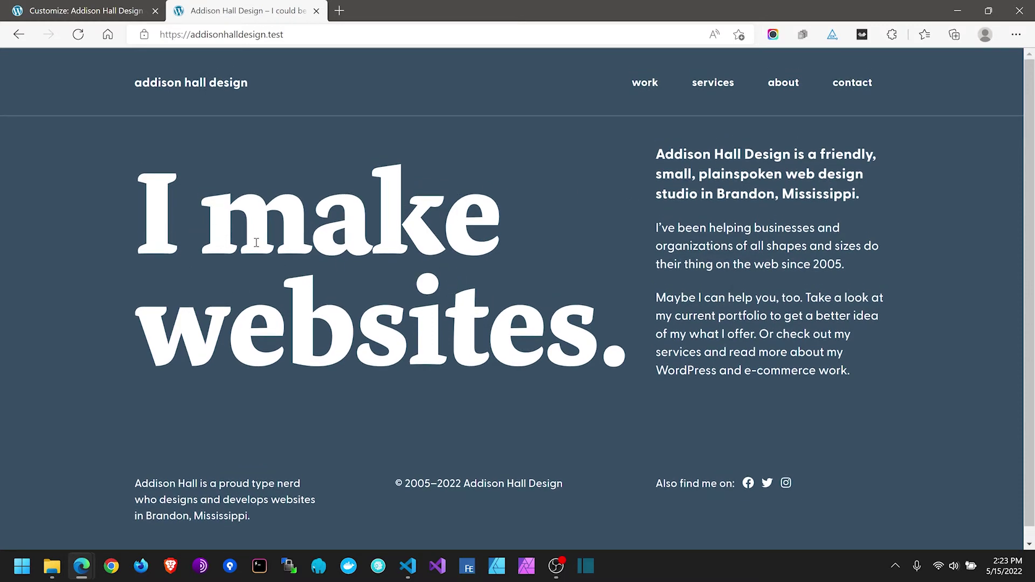
click(59, 8)
click(16, 63)
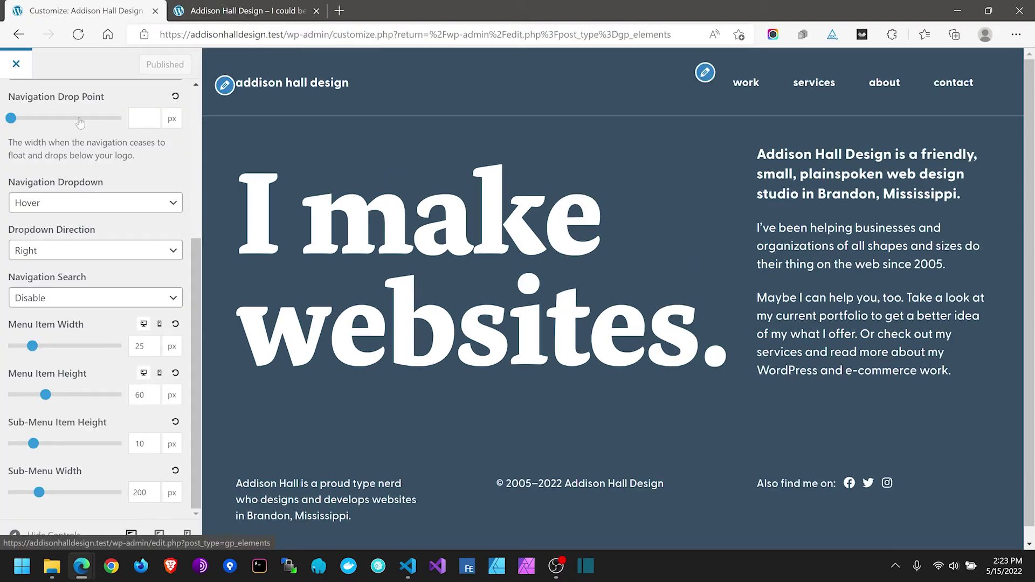
key(ctrl+Tab)
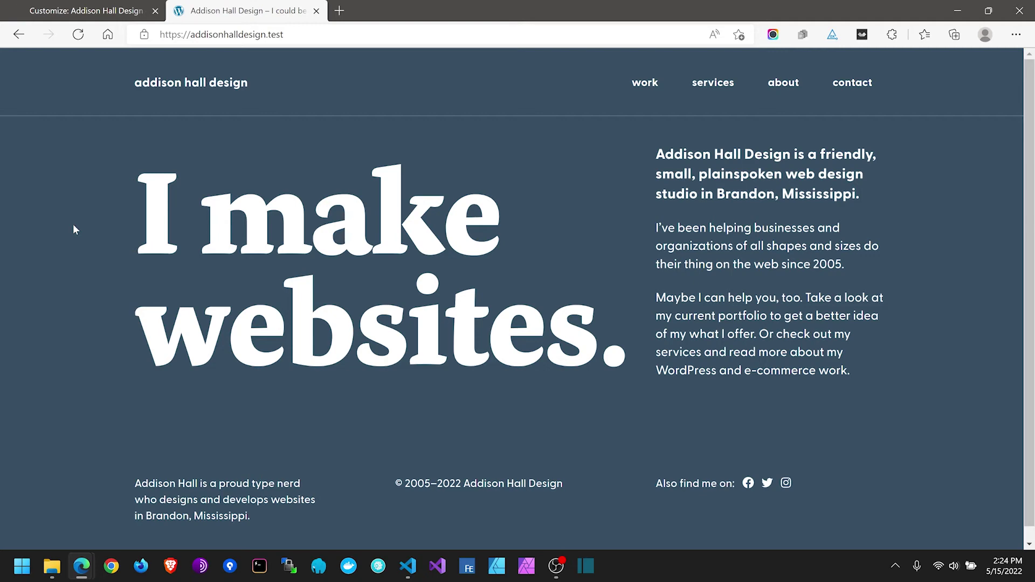
Step: Inspect the live home page with the developer tools and preview it responsively at a width of 961 px
right_click(74, 229)
click(145, 538)
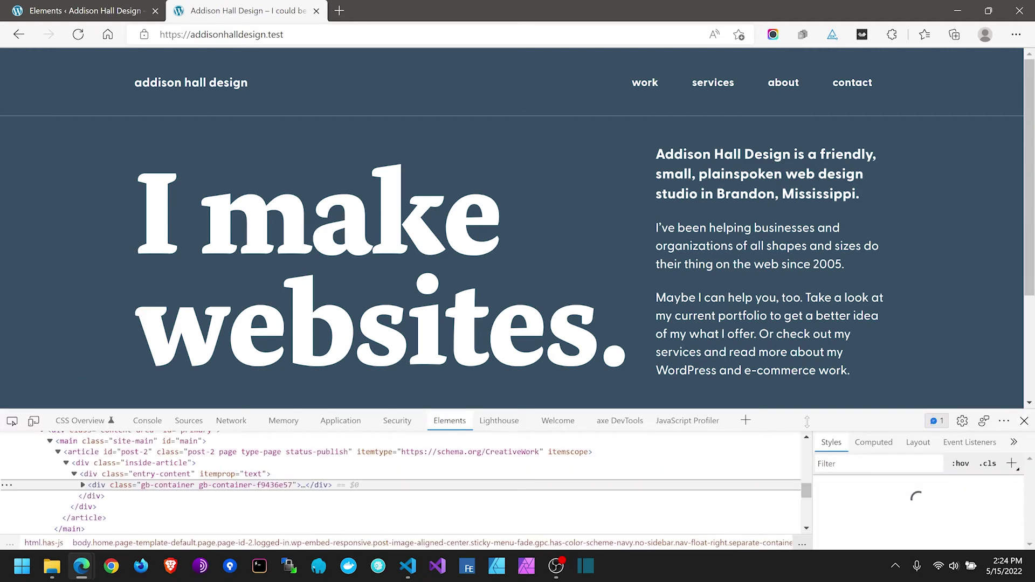
drag(140, 410, 139, 439)
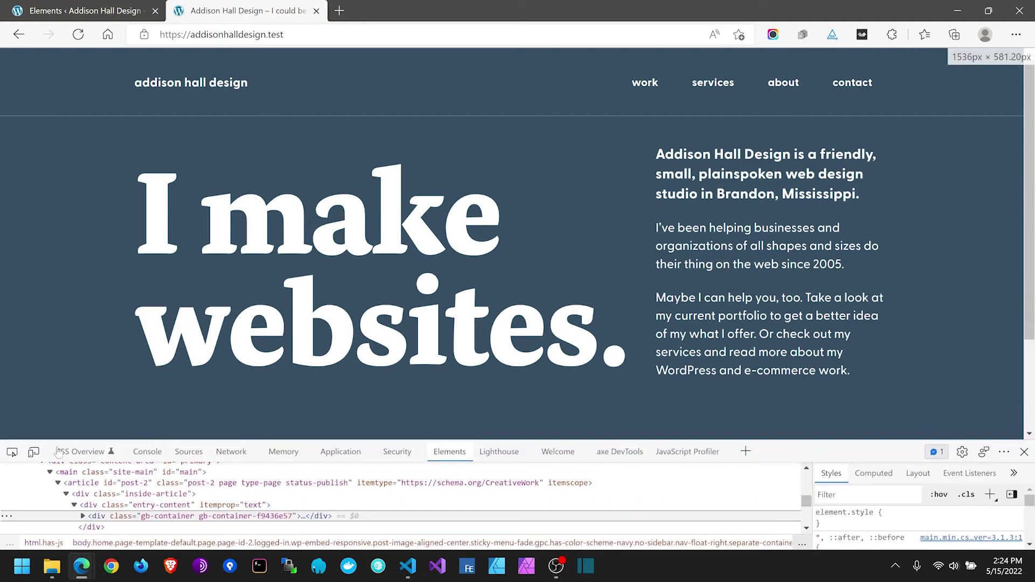
key(ctrl+shift+m)
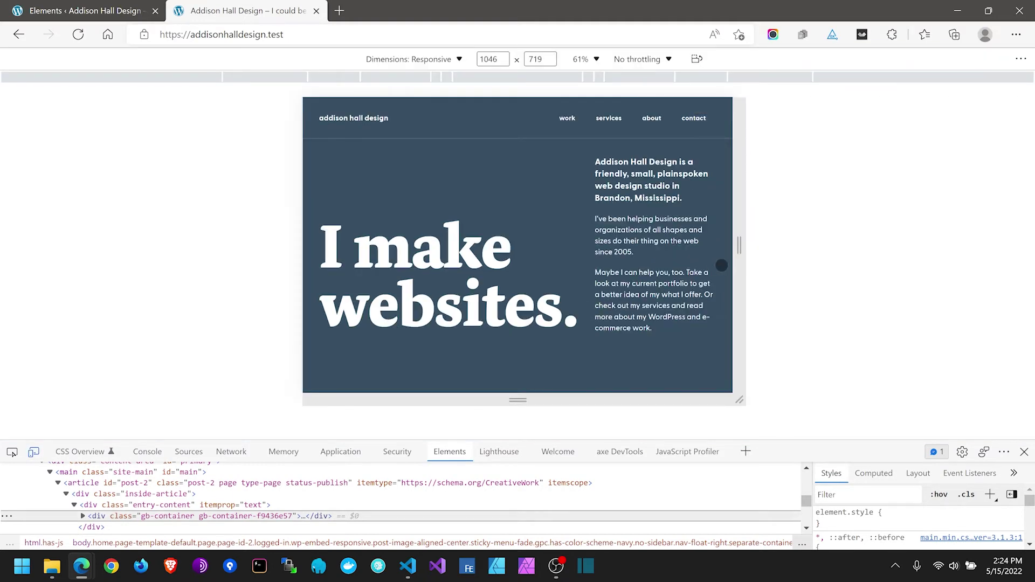
mouse_move(738, 270)
mouse_down()
mouse_move(792, 267)
mouse_move(678, 261)
mouse_move(722, 260)
mouse_up()
Step: Open the Home page for editing from the Pages list and return to the live responsive preview
click(80, 11)
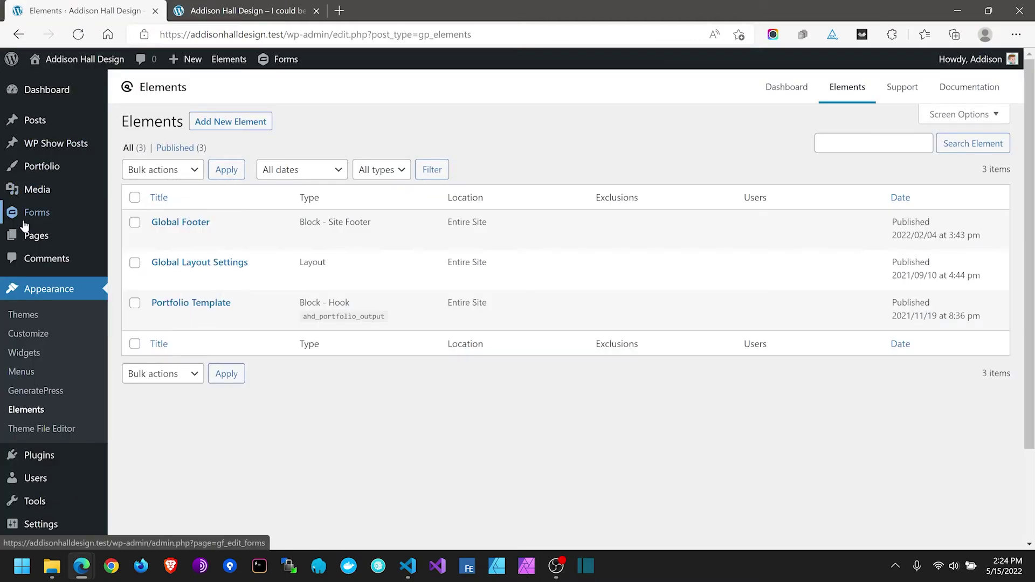
click(28, 250)
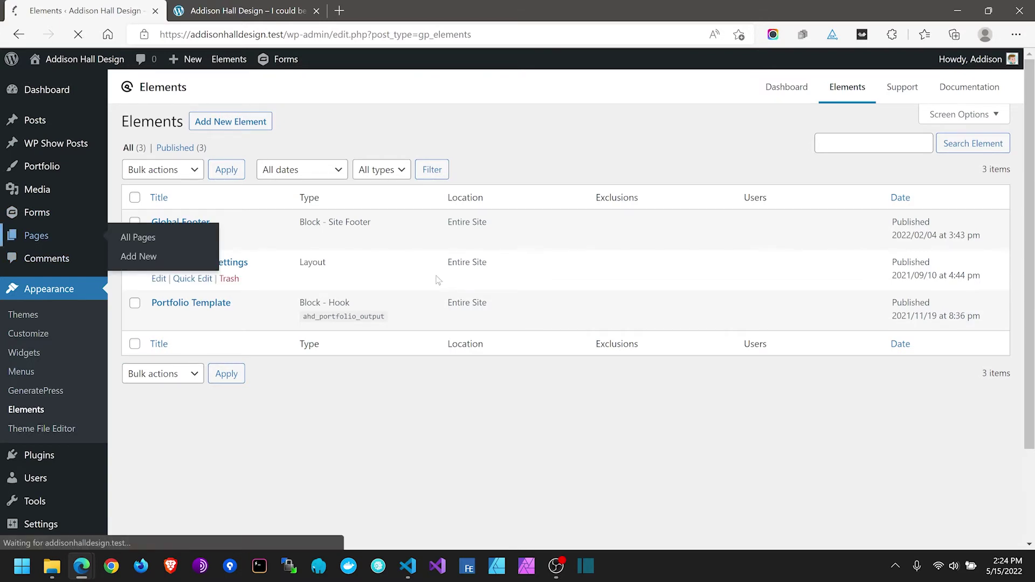
click(268, 7)
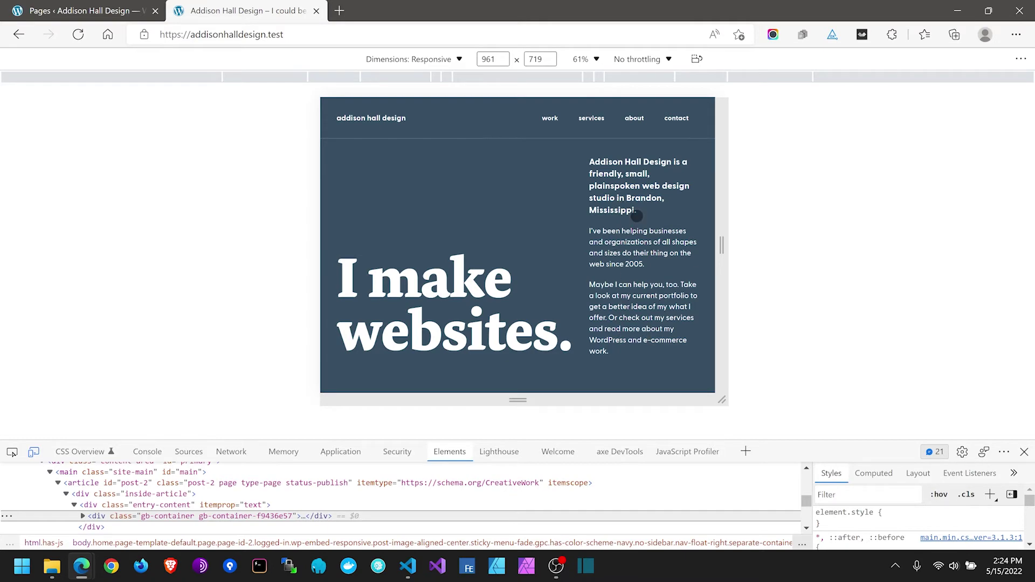
click(94, 9)
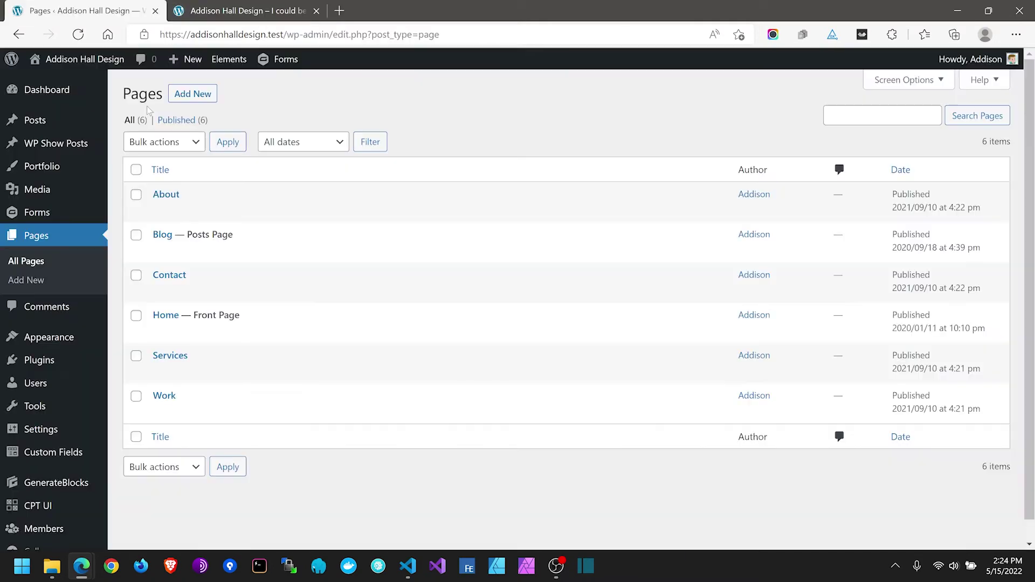
click(166, 316)
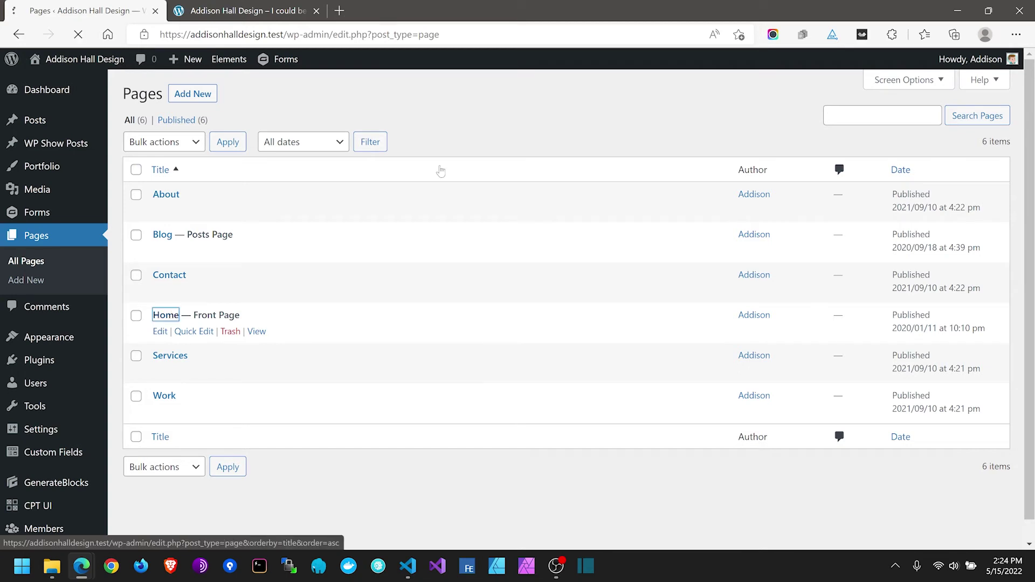
click(213, 6)
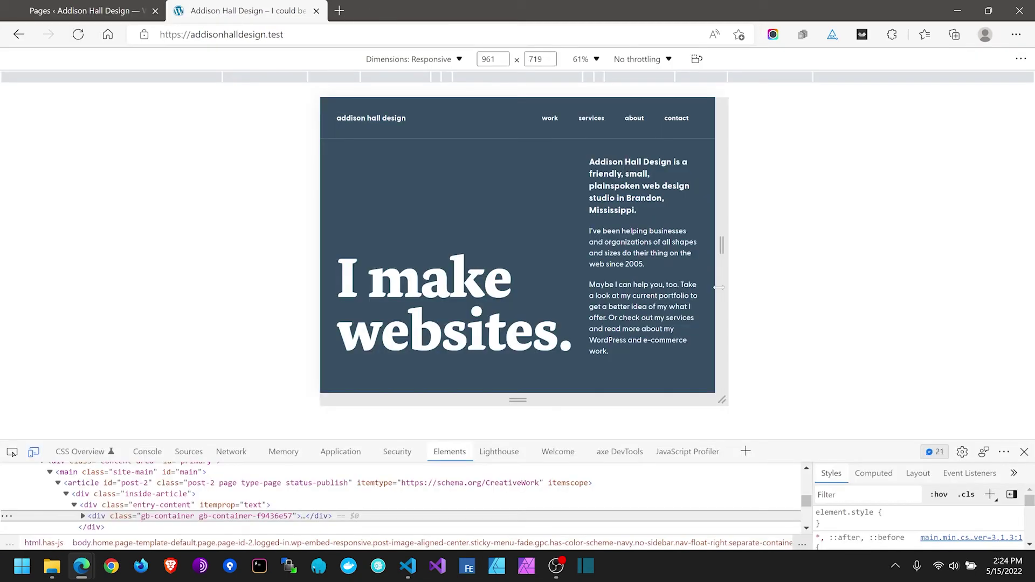
Step: Preview the home page at a width of 653 px with the mobile menu open and inspect its work link
scroll(689, 282, down, 3)
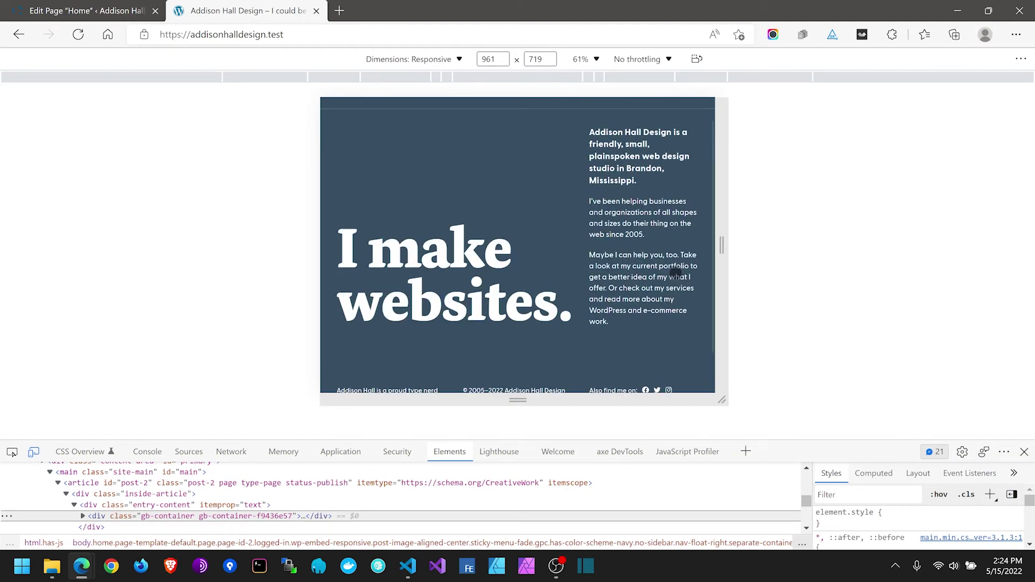
scroll(677, 272, up, 3)
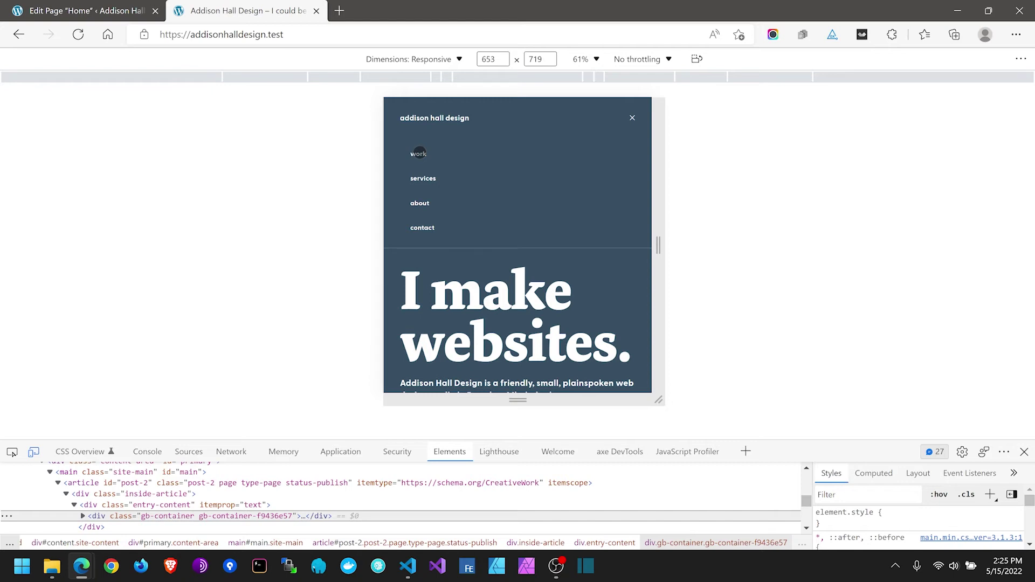
right_click(418, 153)
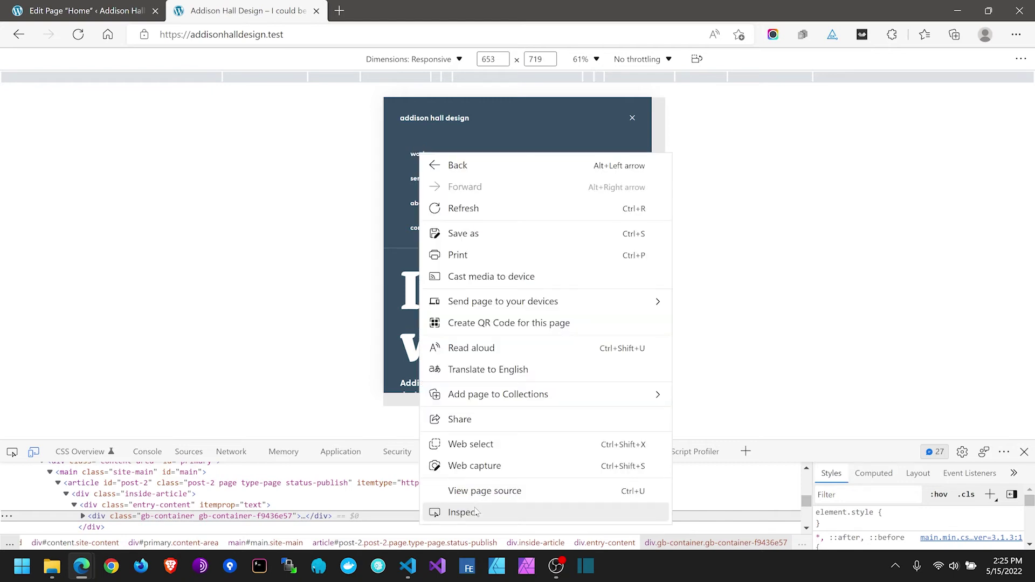
click(465, 513)
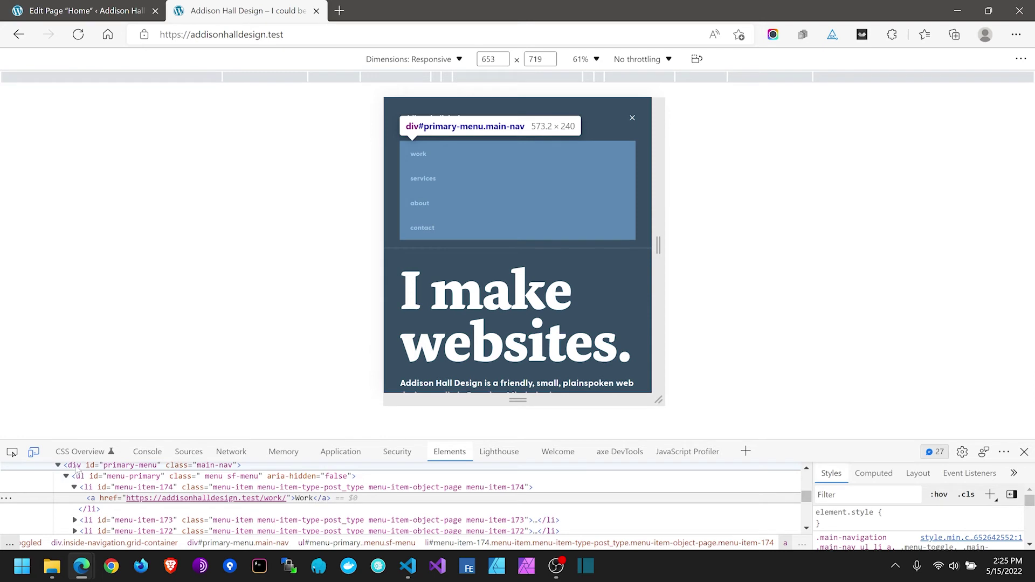
Step: Examine the containers around the mobile menu in the markup, from the inside-navigation div up to the inside-header grid container
scroll(79, 489, up, 1)
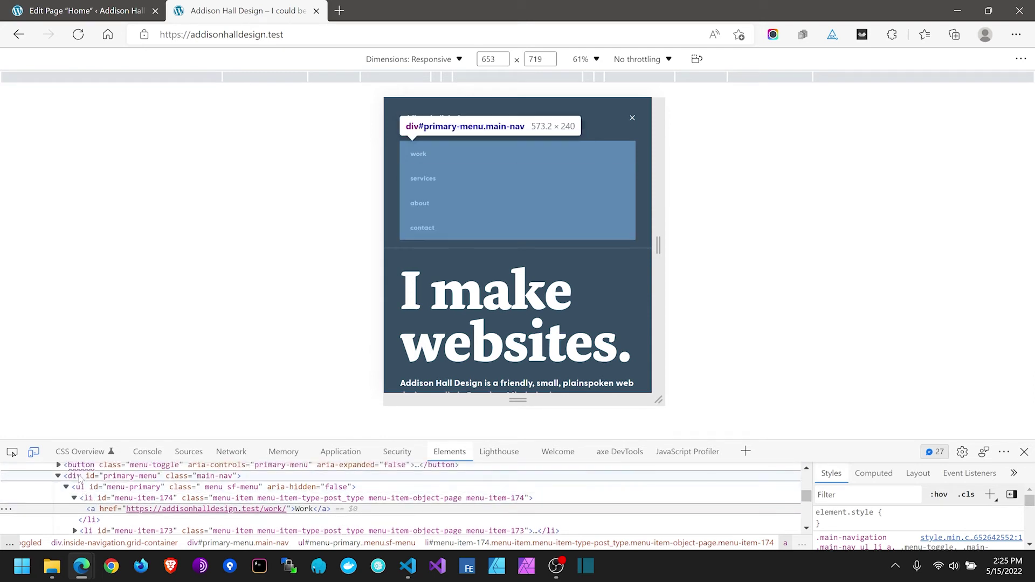
scroll(75, 483, up, 1)
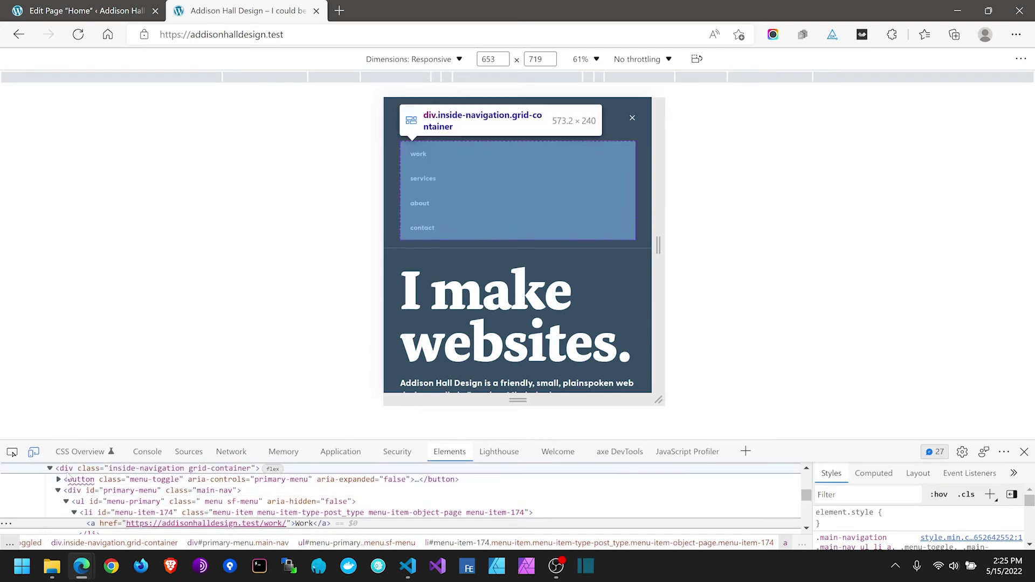
click(66, 469)
scroll(65, 477, up, 1)
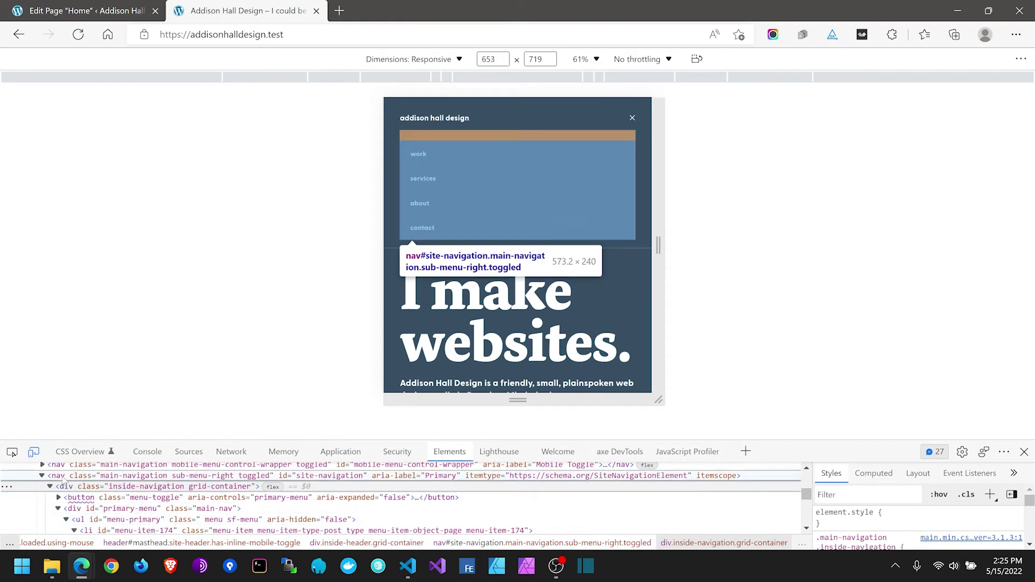
click(63, 477)
scroll(63, 483, up, 2)
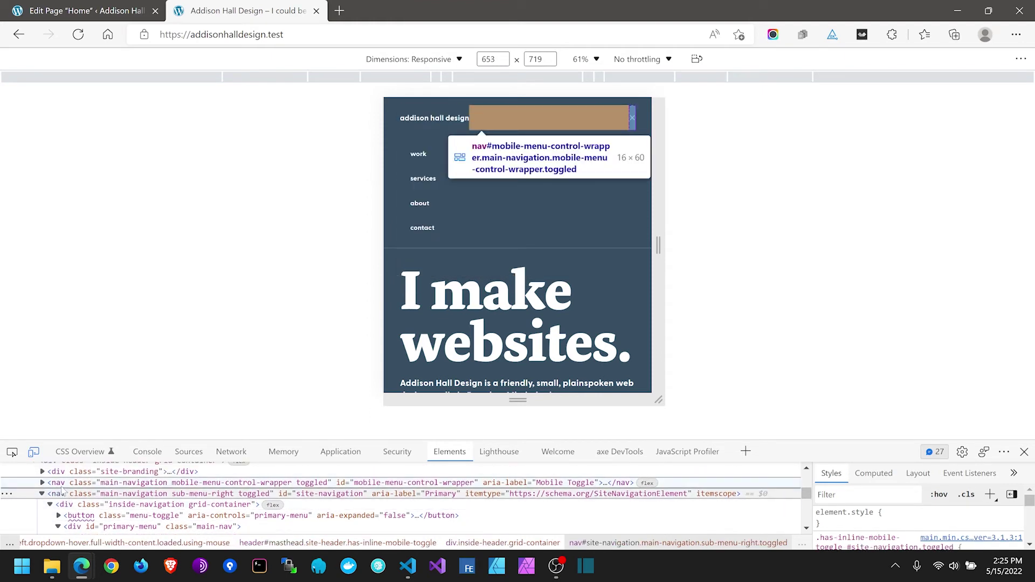
scroll(59, 482, up, 1)
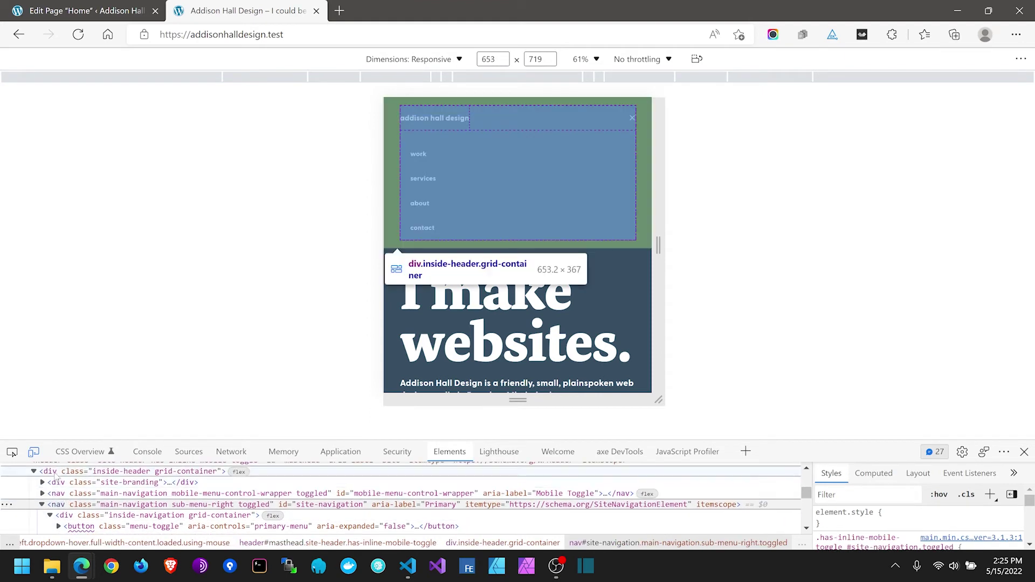
click(56, 473)
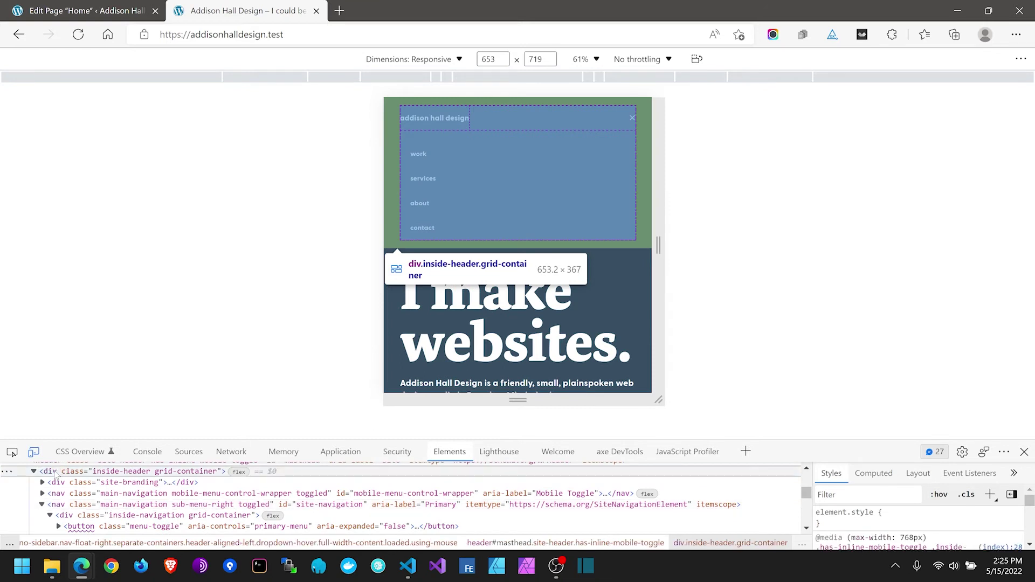
Step: Select the Work link inside the primary menu markup and examine its left and right padding styles
scroll(89, 509, down, 1)
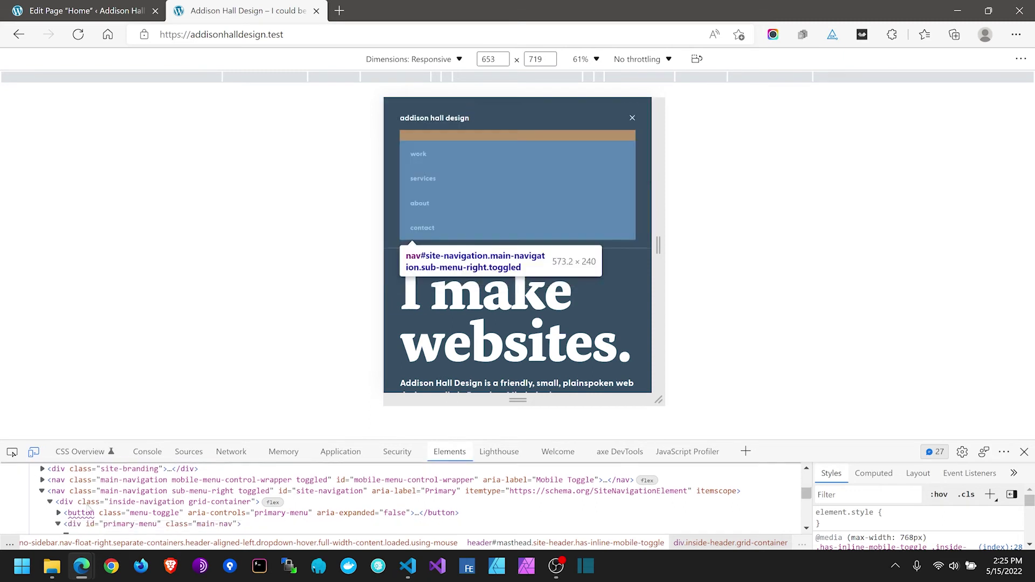
scroll(89, 510, down, 3)
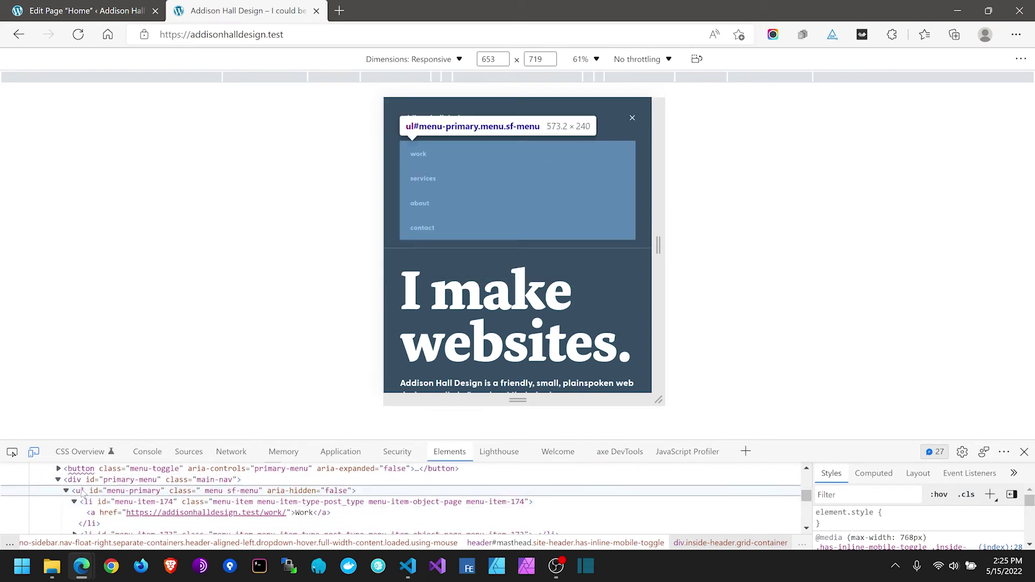
click(93, 514)
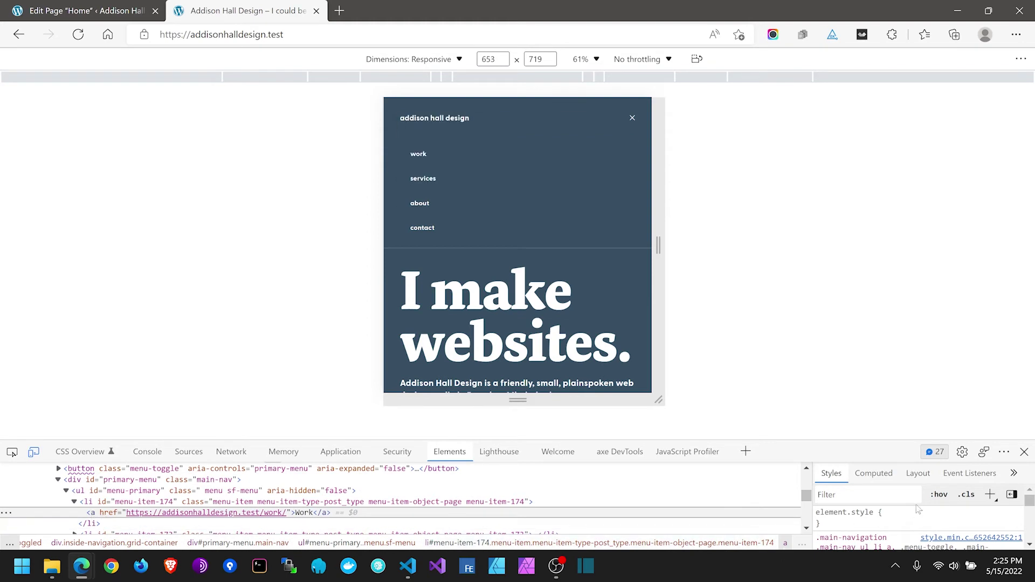
scroll(863, 531, down, 3)
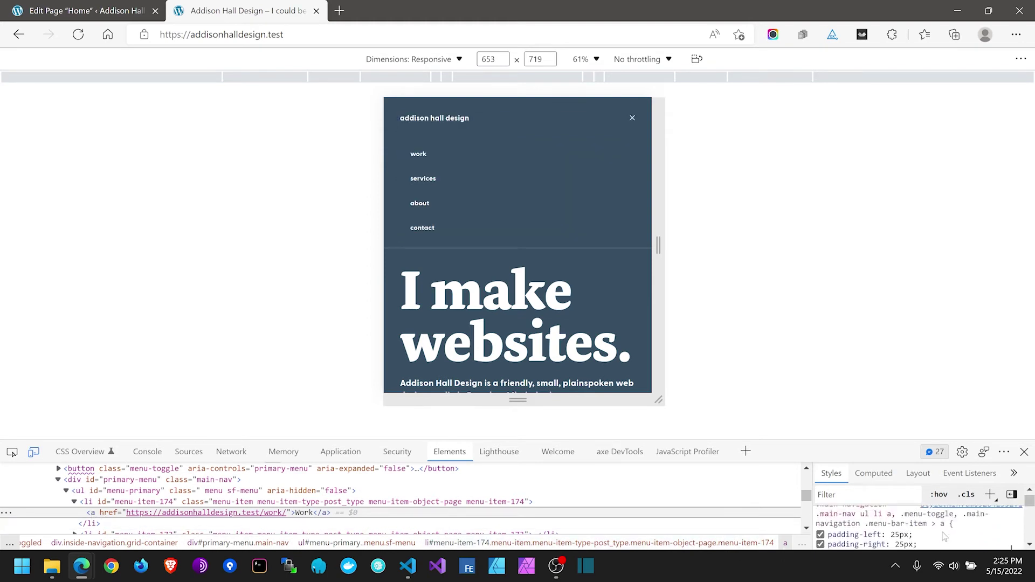
Step: Leave the Home page editor for the Pages list and recheck the Work link's padding rule in the live preview
click(82, 9)
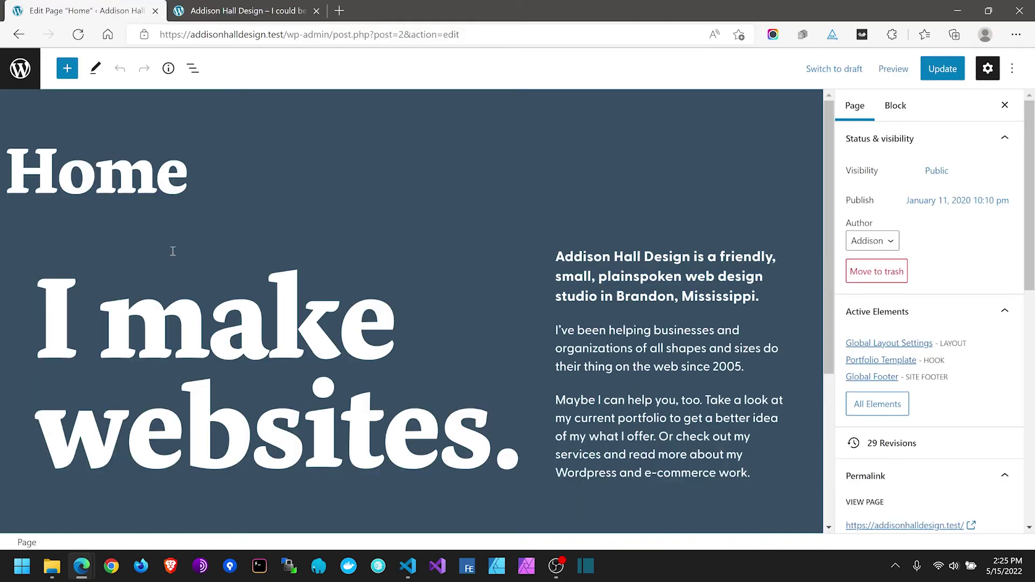
click(20, 68)
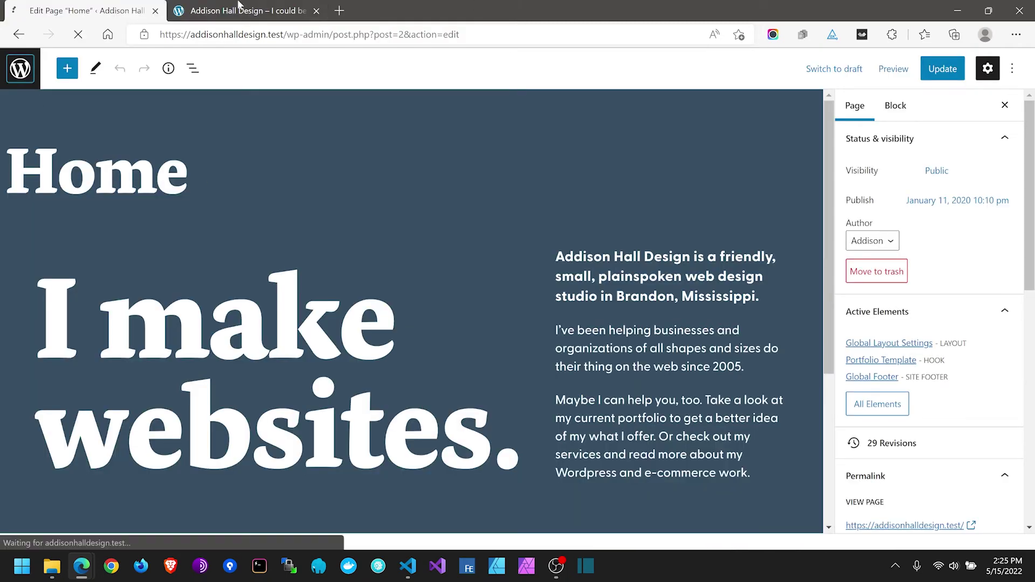
click(238, 7)
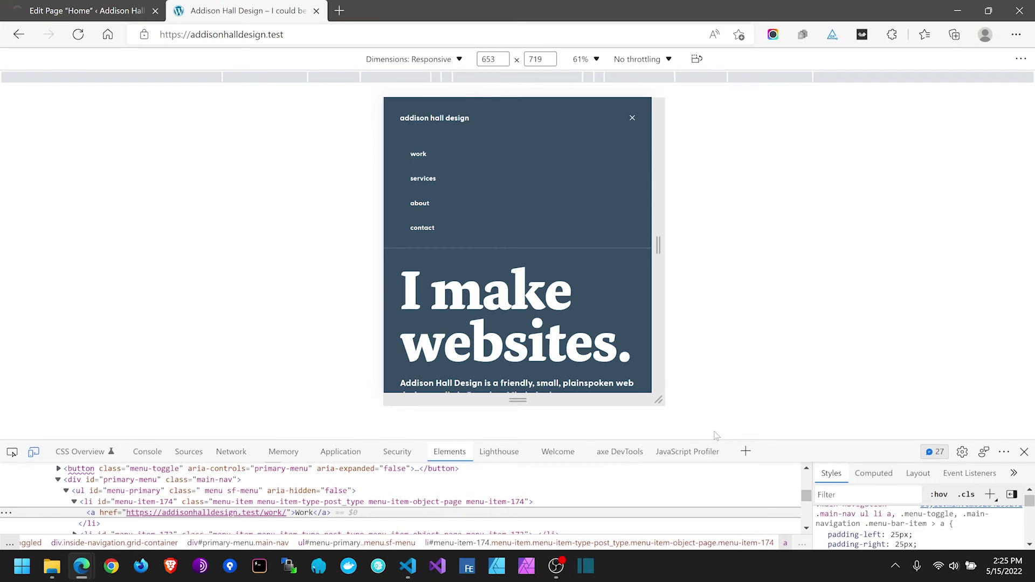
scroll(902, 529, up, 1)
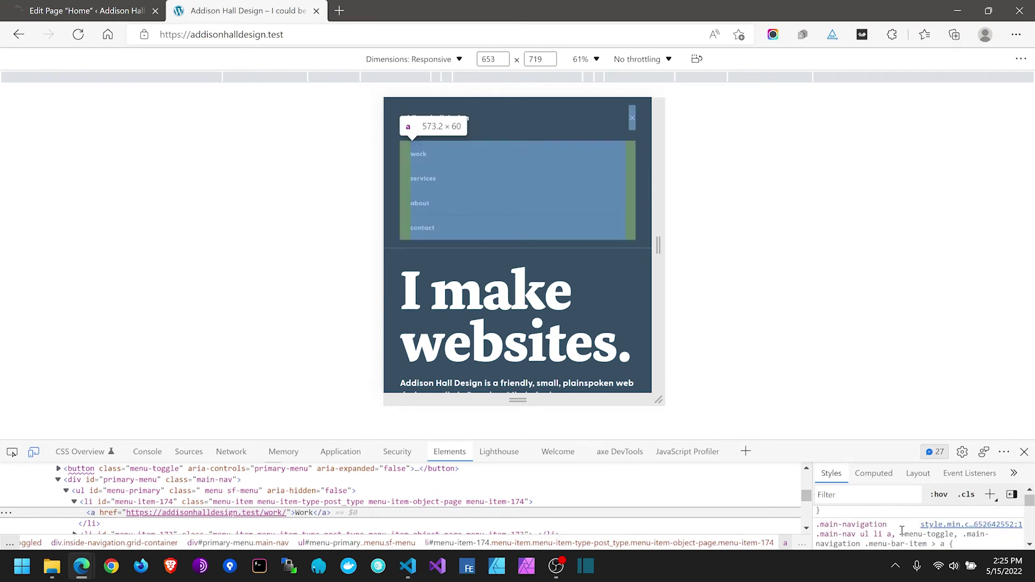
scroll(903, 531, down, 1)
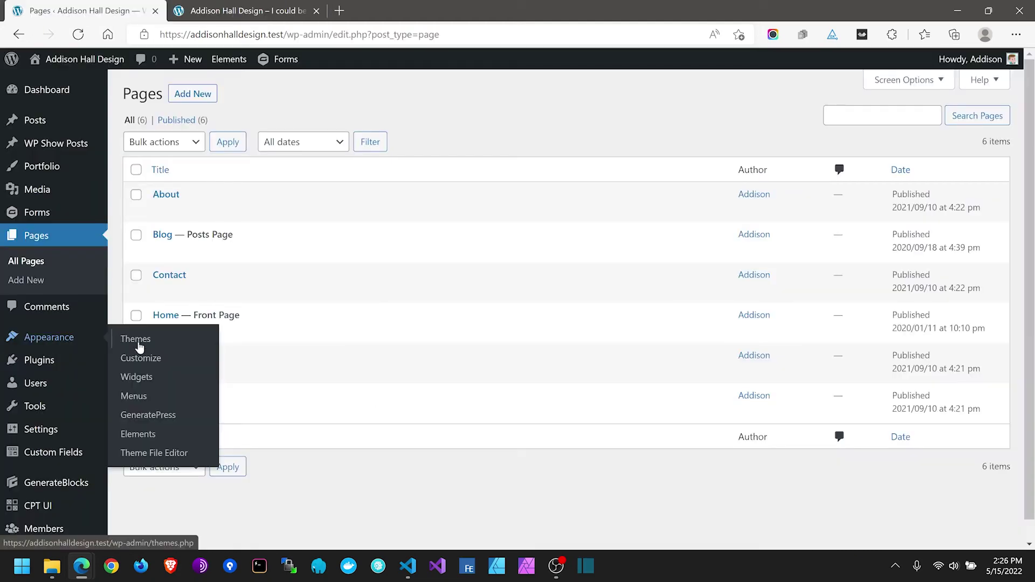
Step: Open the Customizer and go to the Primary Navigation layout settings
click(139, 345)
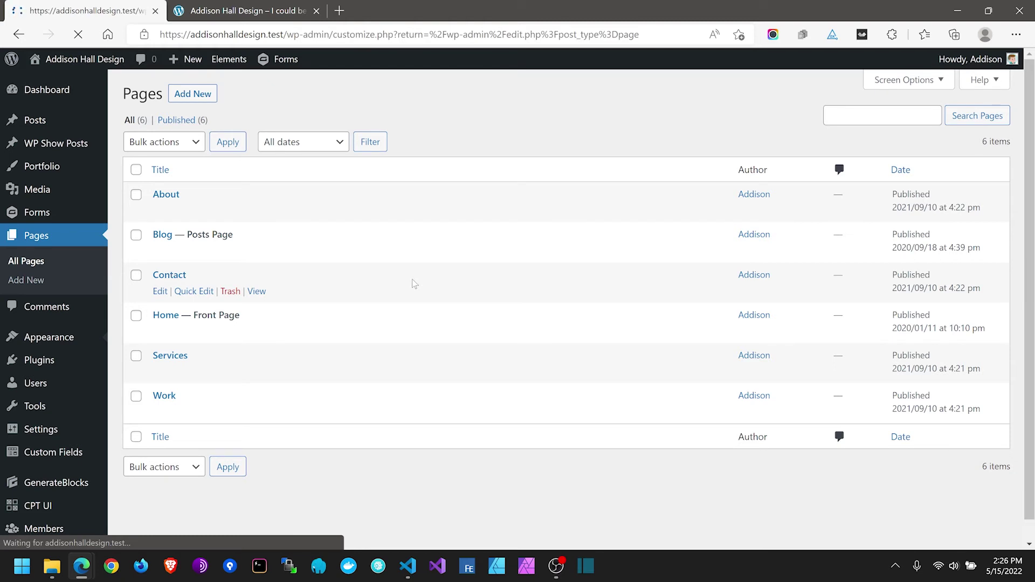
mouse_move(558, 571)
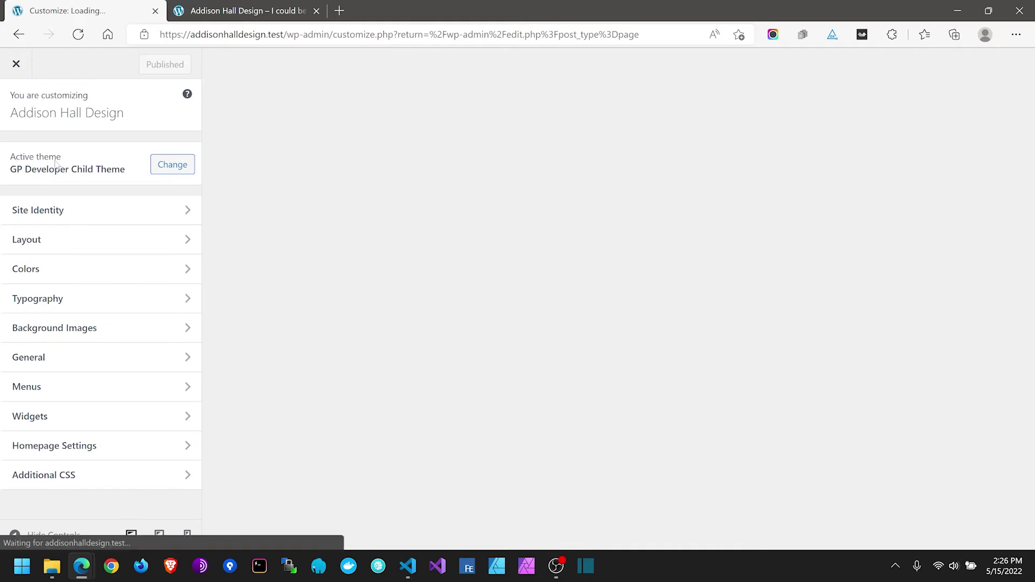
click(108, 238)
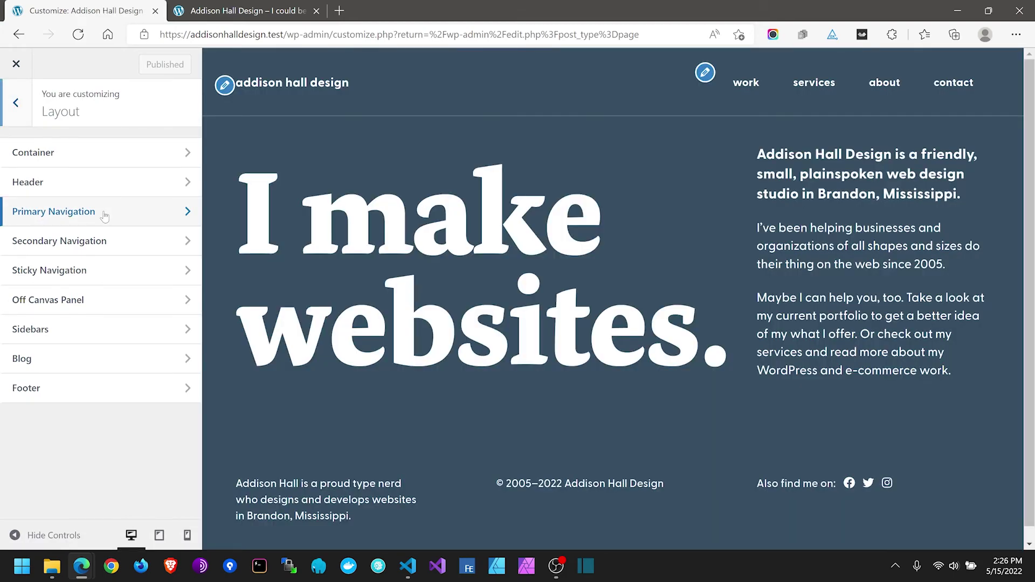
click(105, 215)
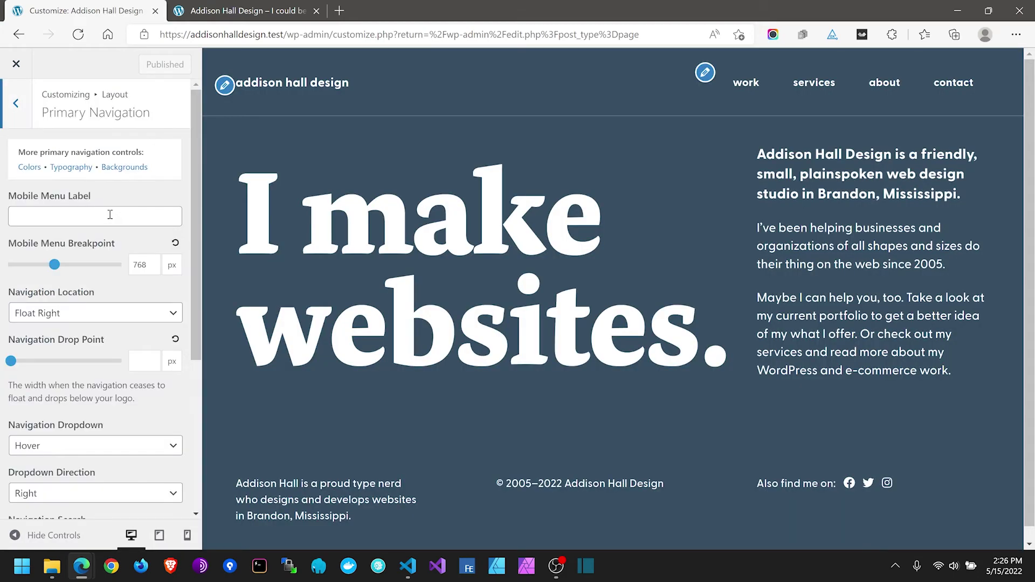
Step: Preview the mobile layout with its navigation menu open and try a mobile Menu Item Width of 20 px
scroll(110, 215, down, 5)
click(160, 372)
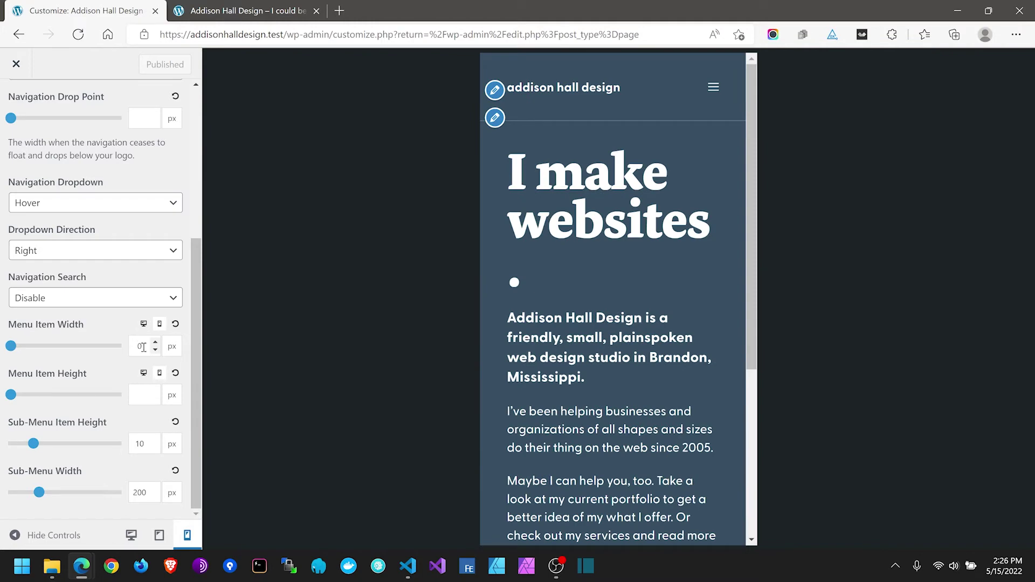
double_click(129, 350)
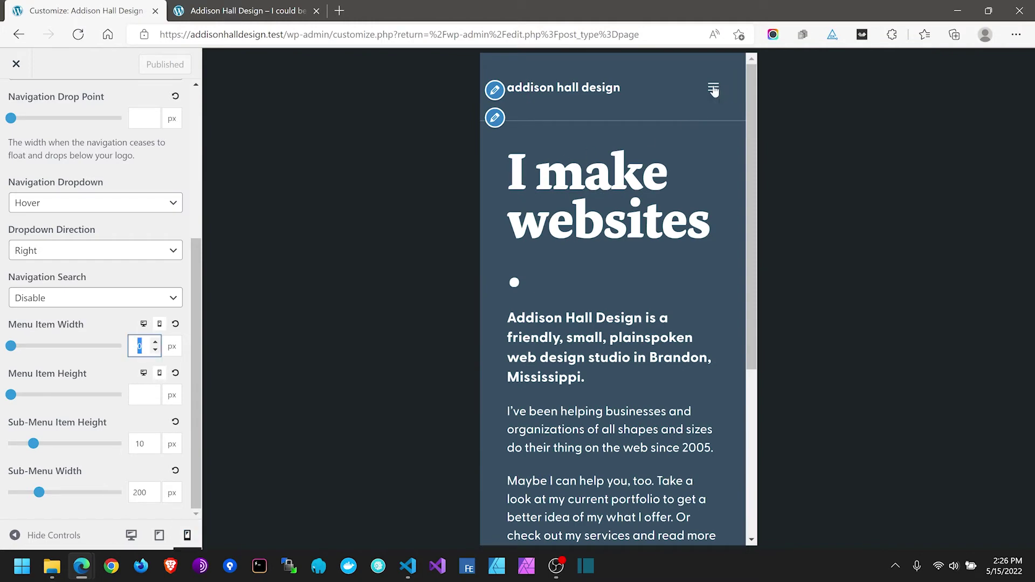
click(714, 88)
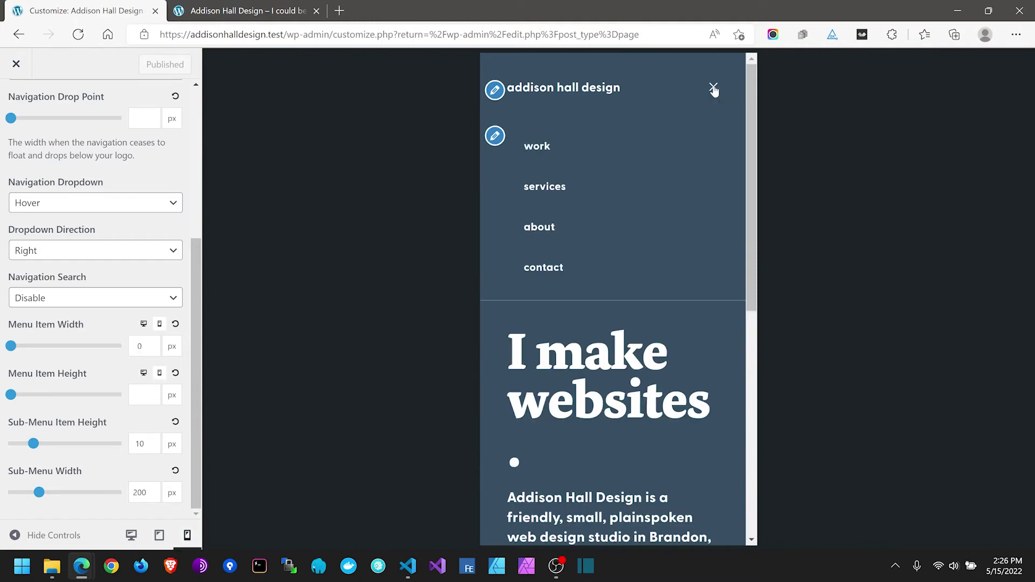
click(156, 343)
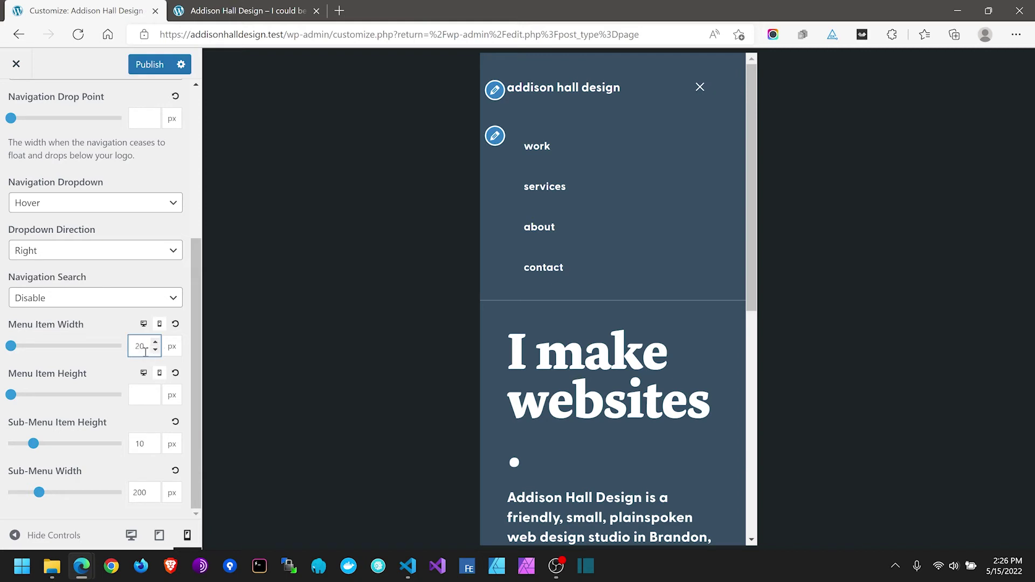
Step: Set the mobile Menu Item Width to 0 px, look over the mobile preview and publish the changes
double_click(141, 347)
text(6)
scroll(76, 386, up, 3)
scroll(89, 271, up, 2)
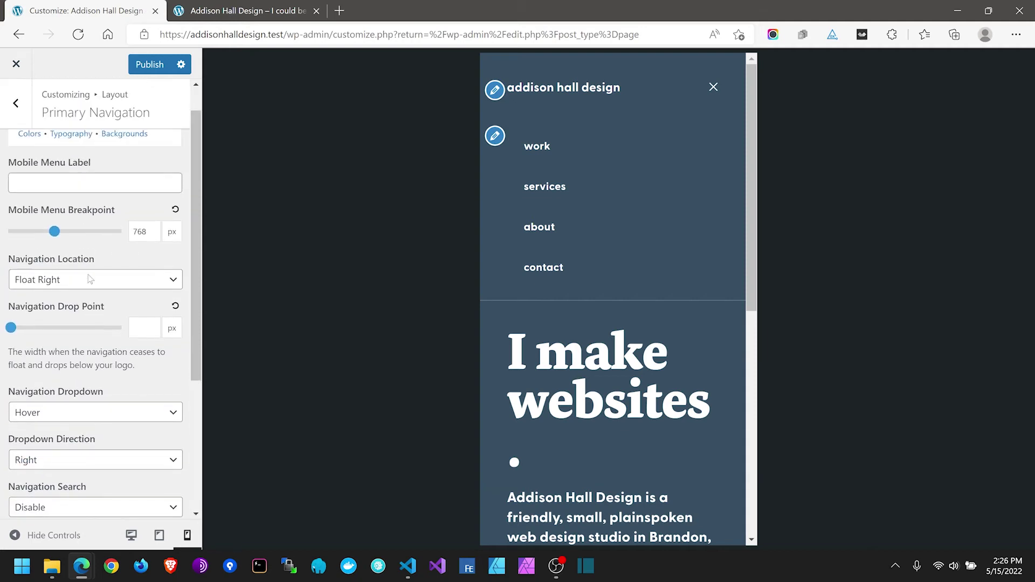
scroll(89, 278, down, 3)
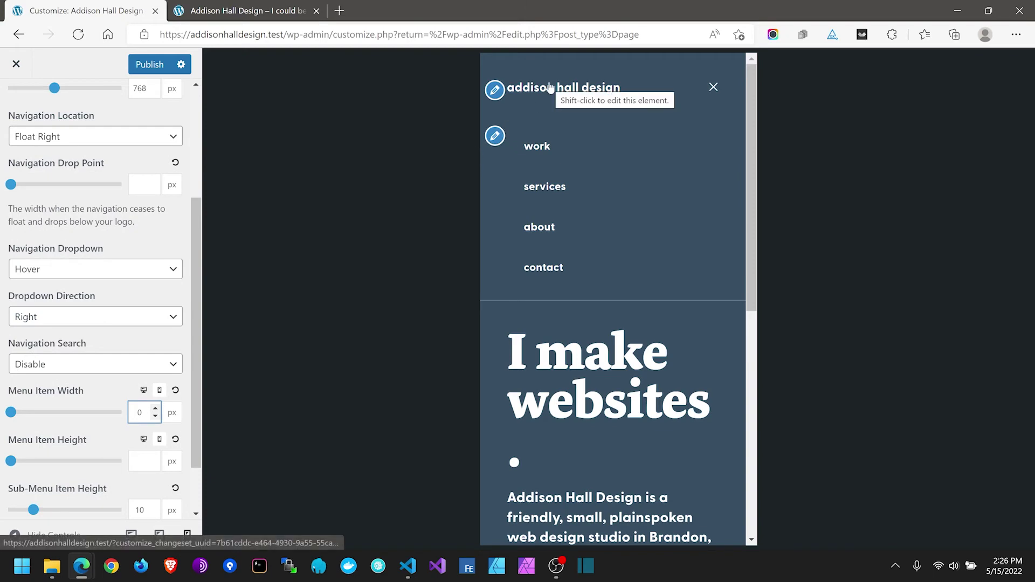
scroll(585, 238, down, 3)
scroll(588, 248, down, 4)
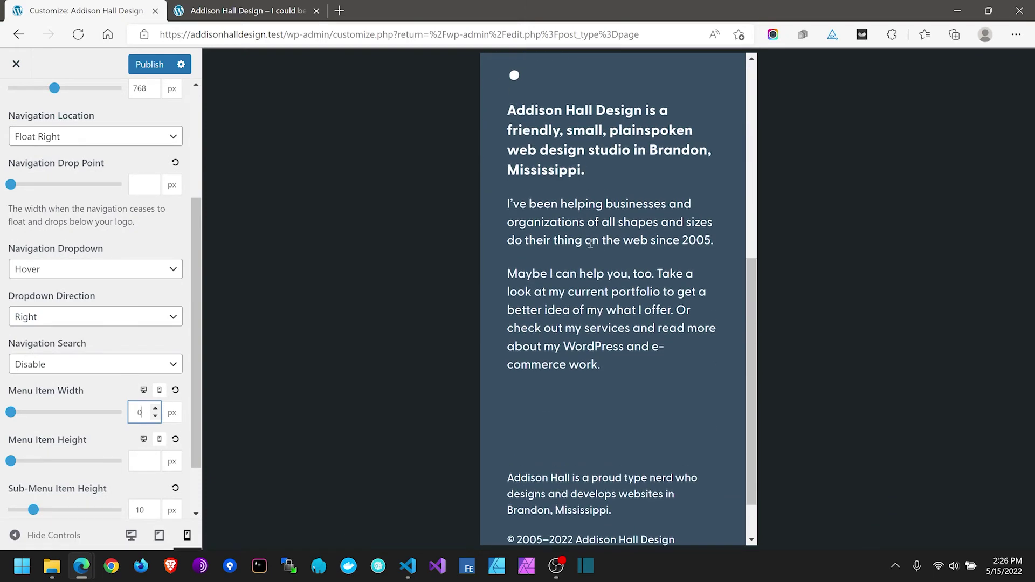
scroll(592, 241, up, 6)
scroll(84, 222, up, 3)
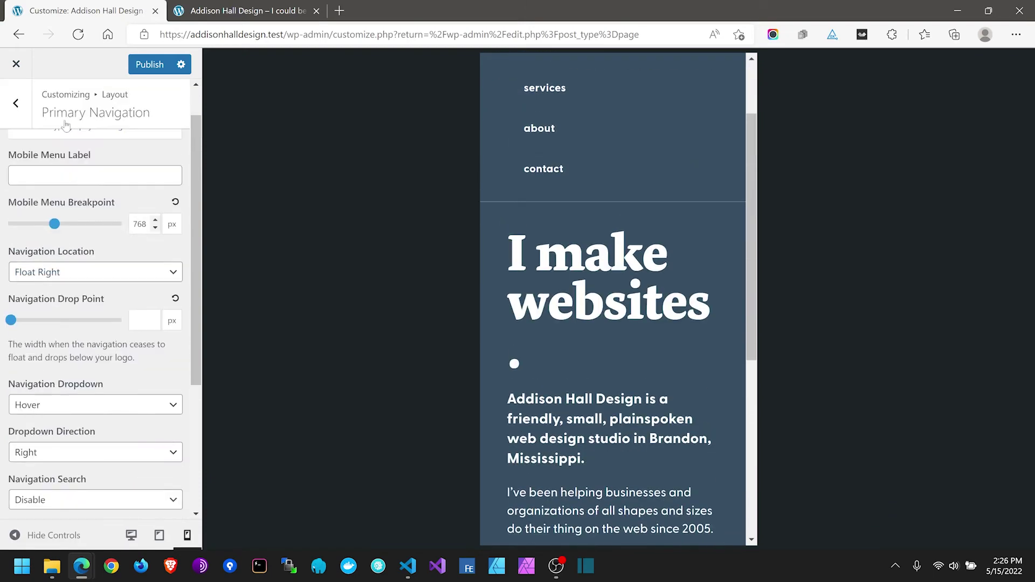
click(146, 65)
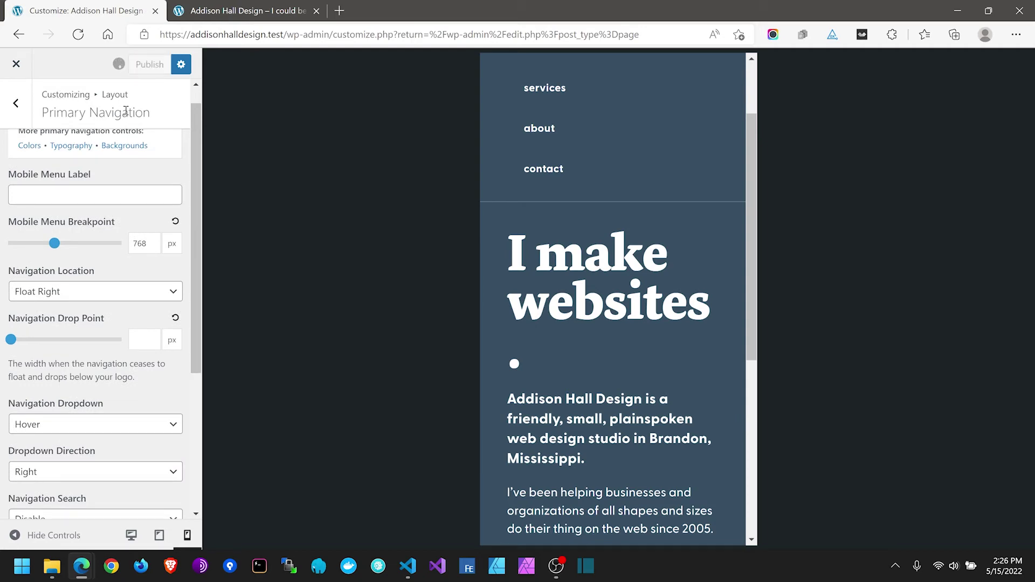
Step: Return to the inspected live site and copy the full selector of the rule that sets the Work link's left padding
click(248, 10)
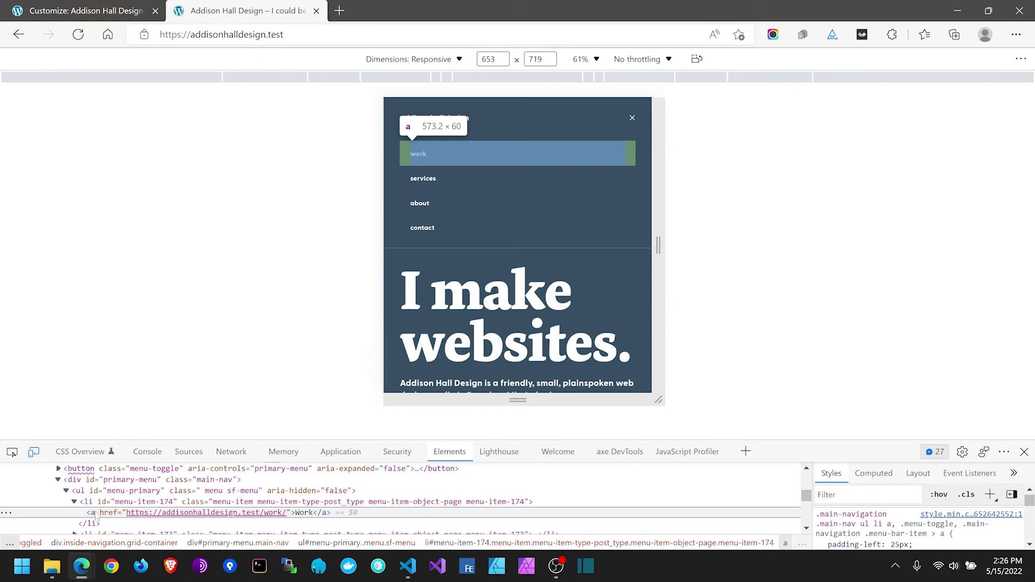
click(862, 527)
key(ctrl+c)
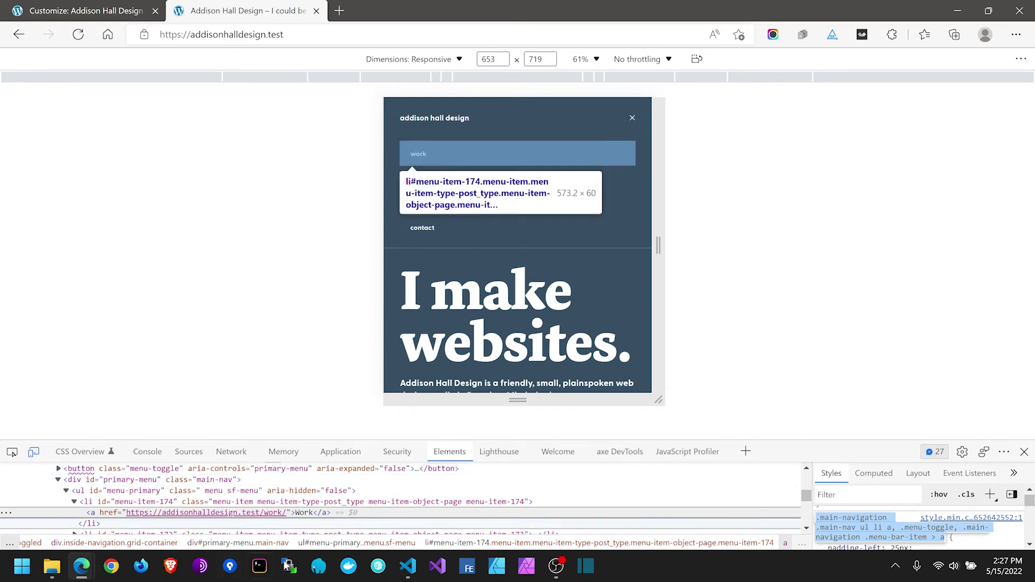
Step: Test responsive viewport widths from 766 to 770 px to find where the navigation switches to mobile, finishing at 768 px
click(487, 60)
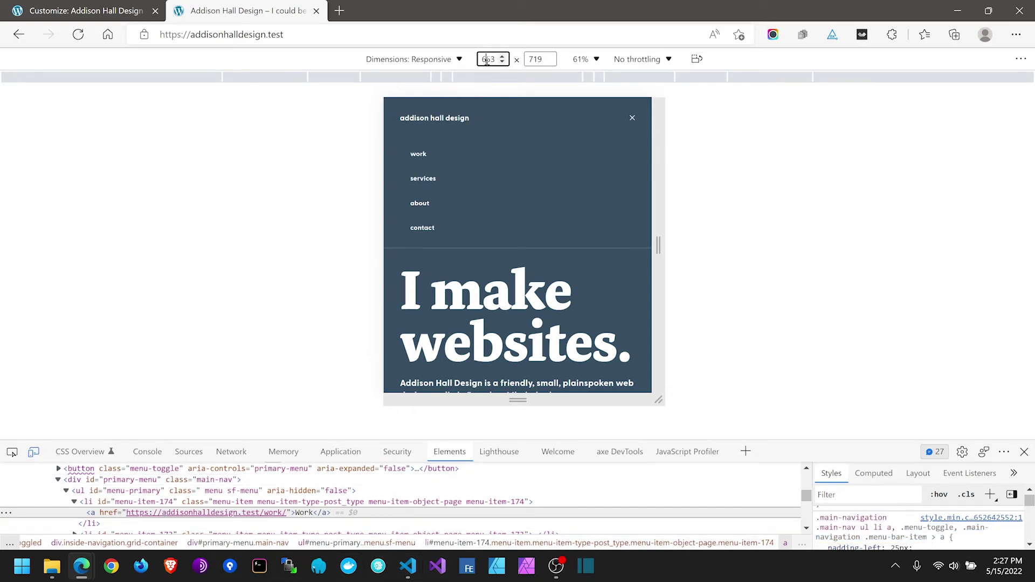
text(766)
key(Tab)
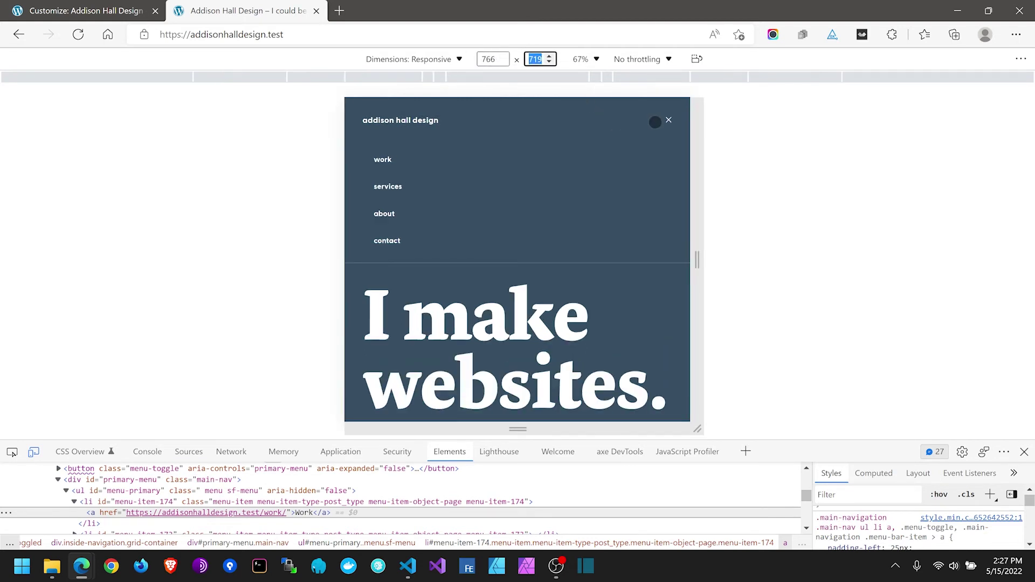
click(669, 120)
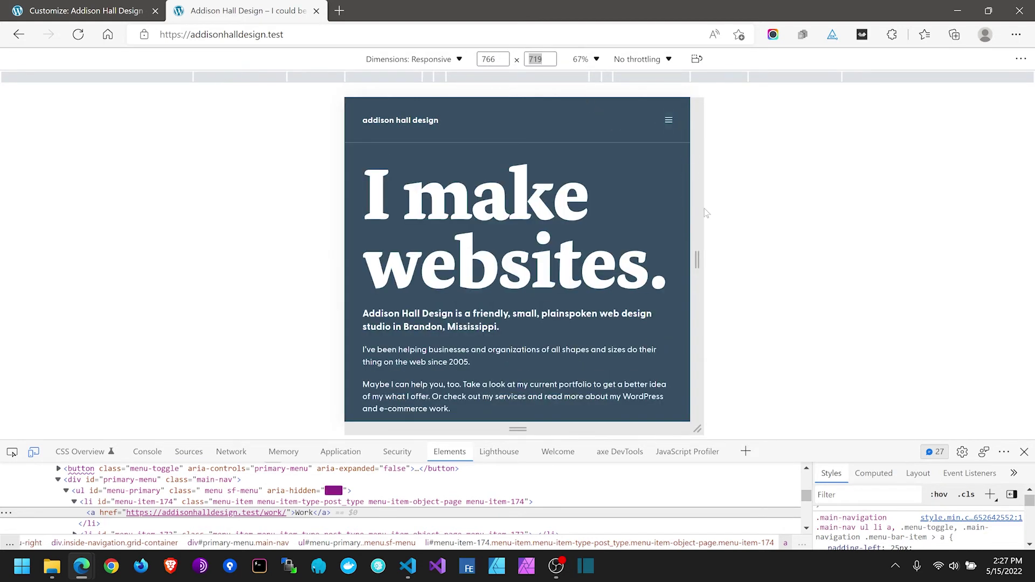
click(502, 56)
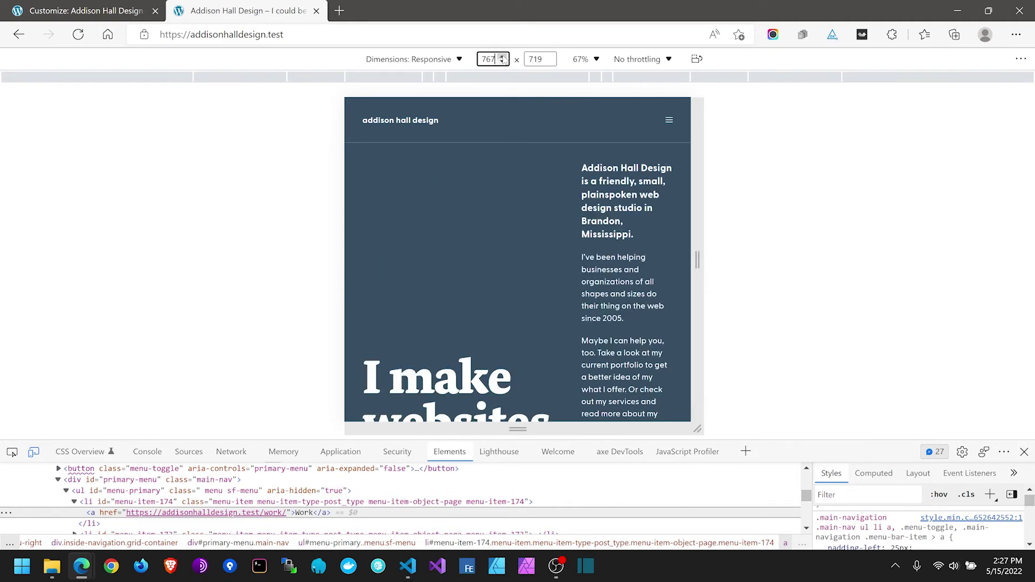
click(502, 56)
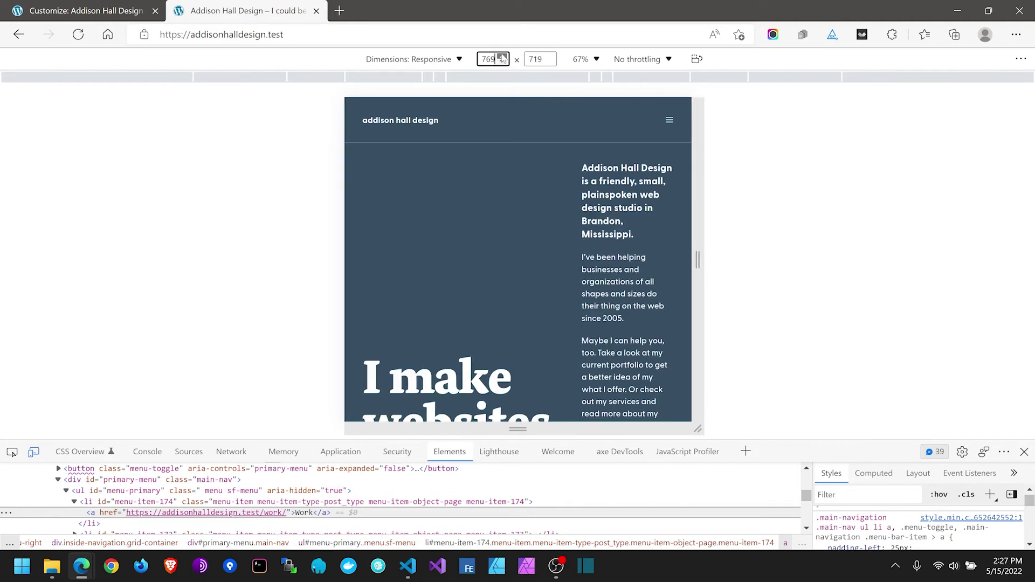
click(502, 57)
click(502, 62)
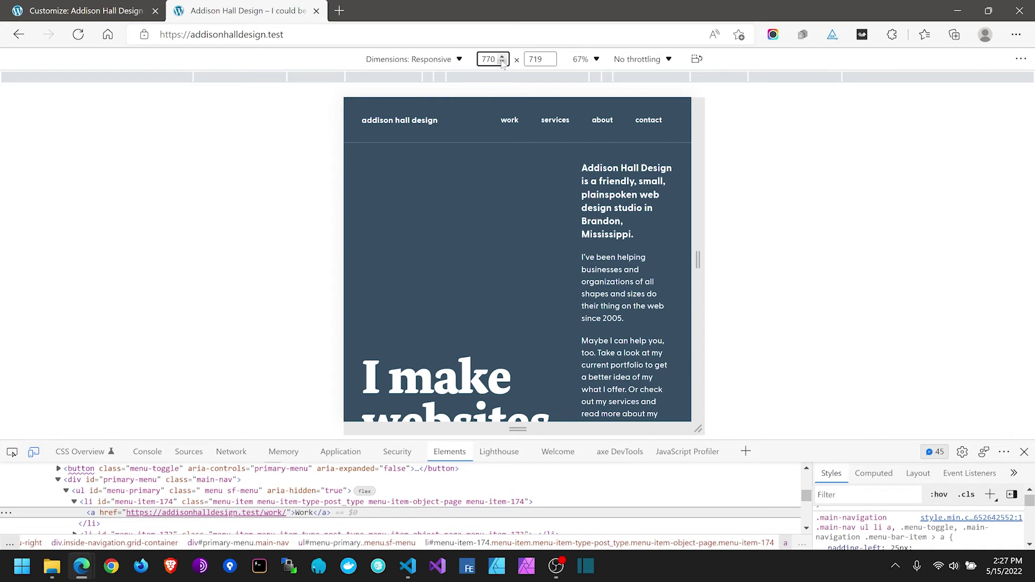
click(502, 62)
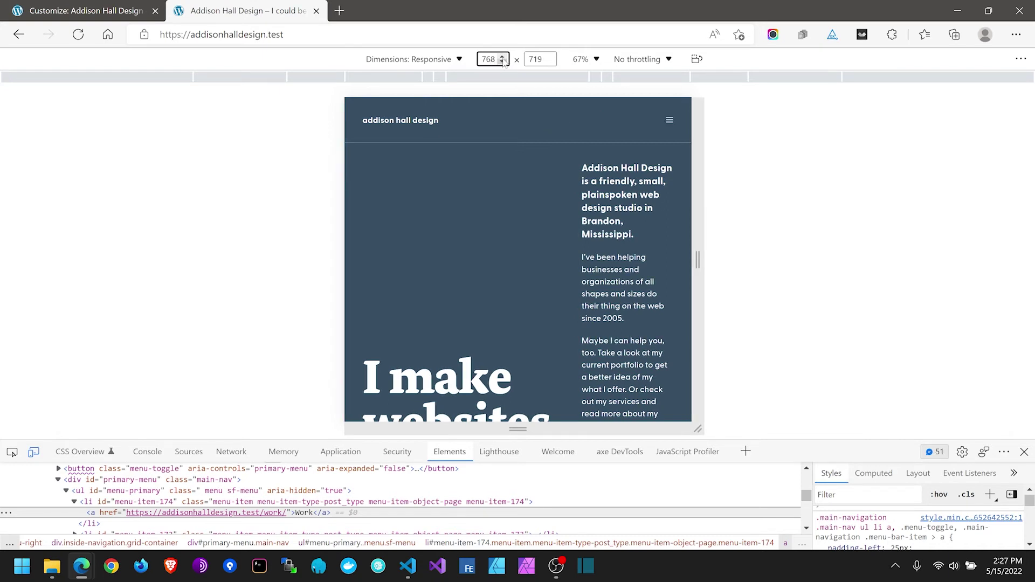
click(502, 57)
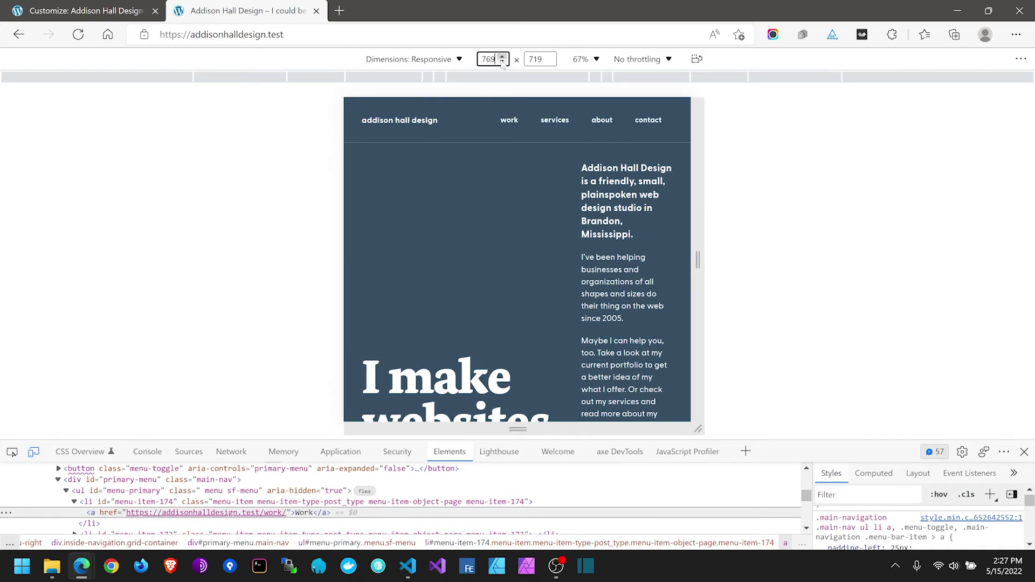
click(502, 63)
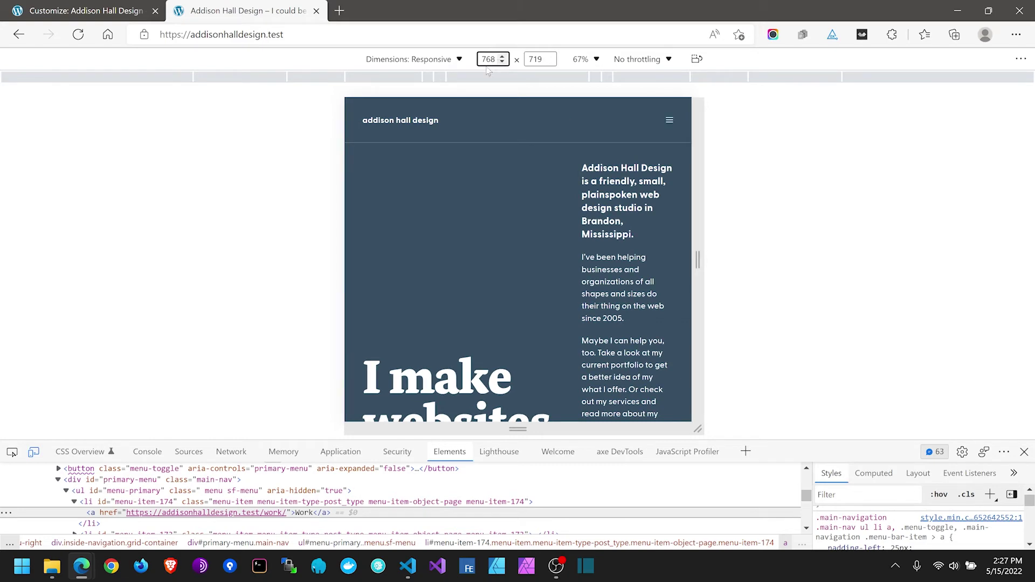
key(alt+Tab)
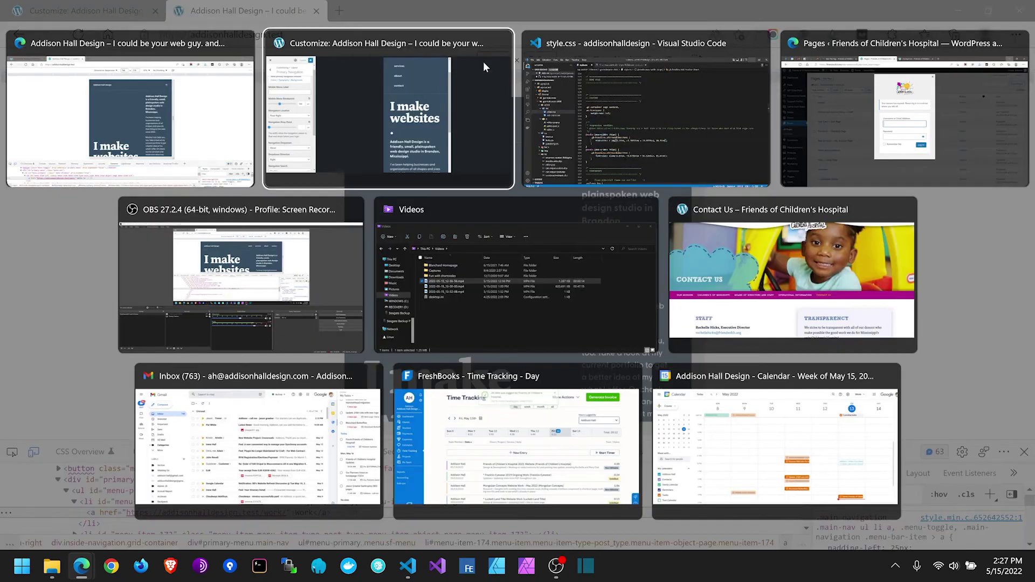
key(alt+Tab)
scroll(458, 189, up, 10)
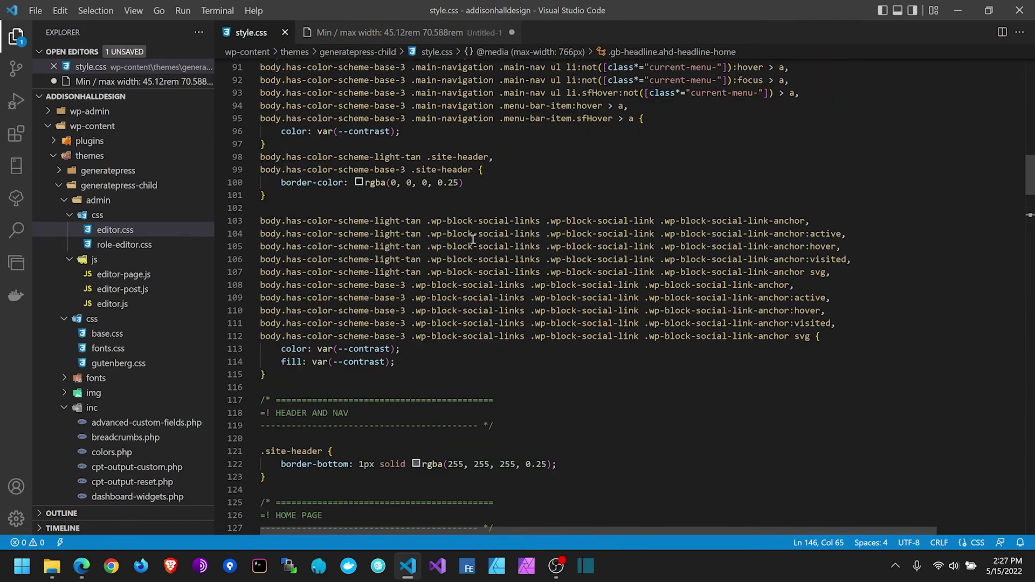
scroll(305, 434, down, 7)
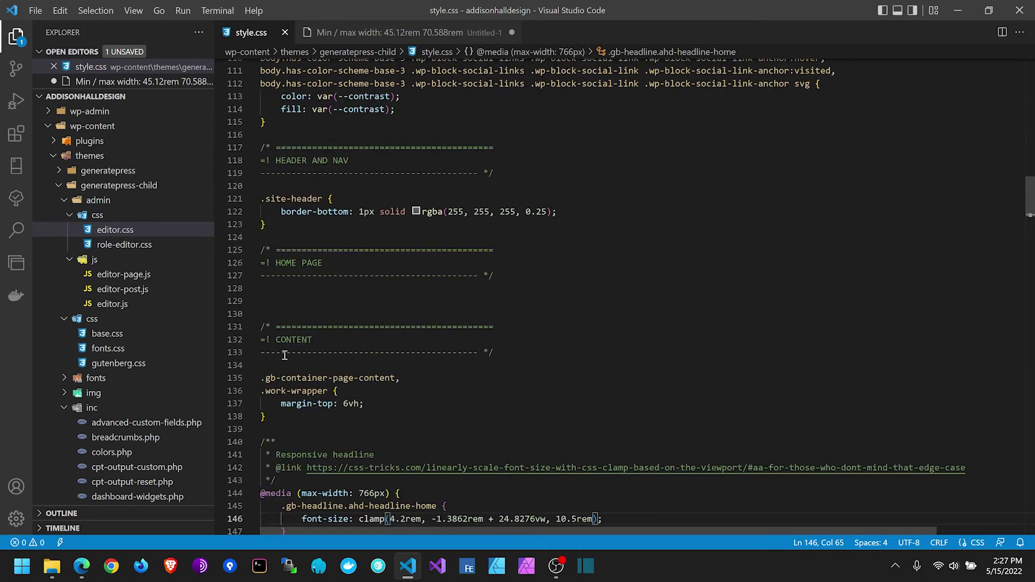
click(288, 225)
key(Return)
key(Return)
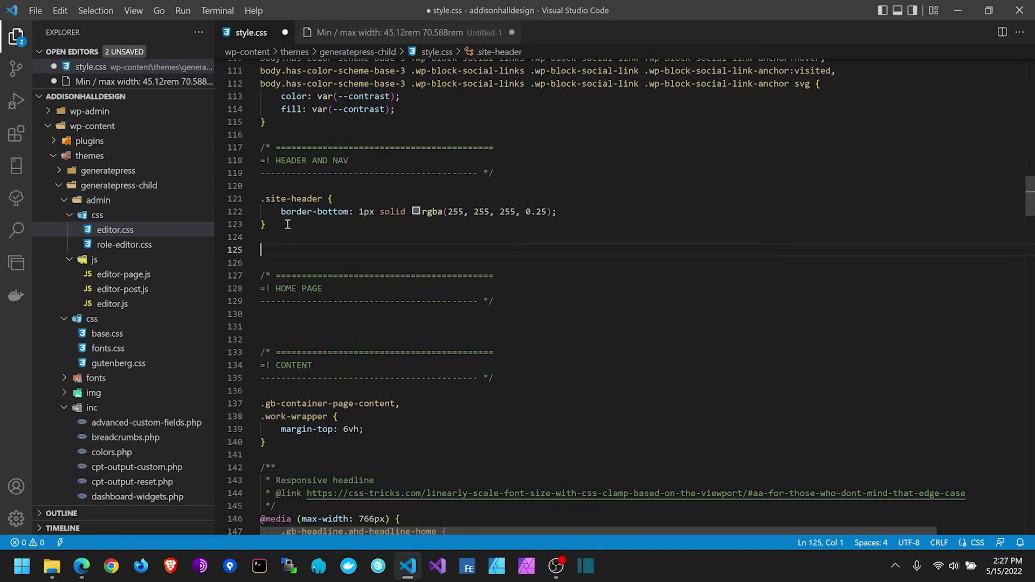
text(@media )
text((max)
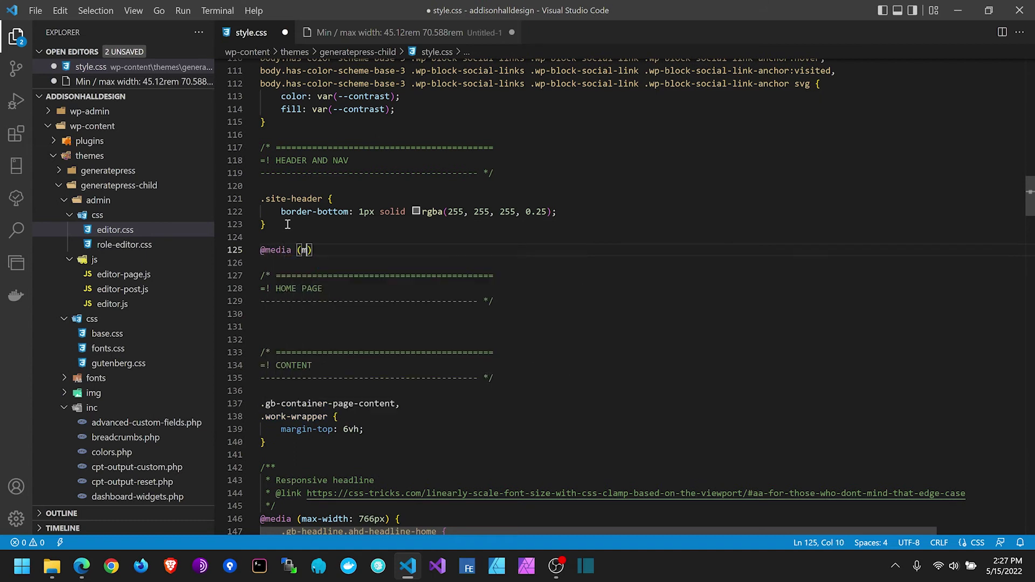
text(-width: )
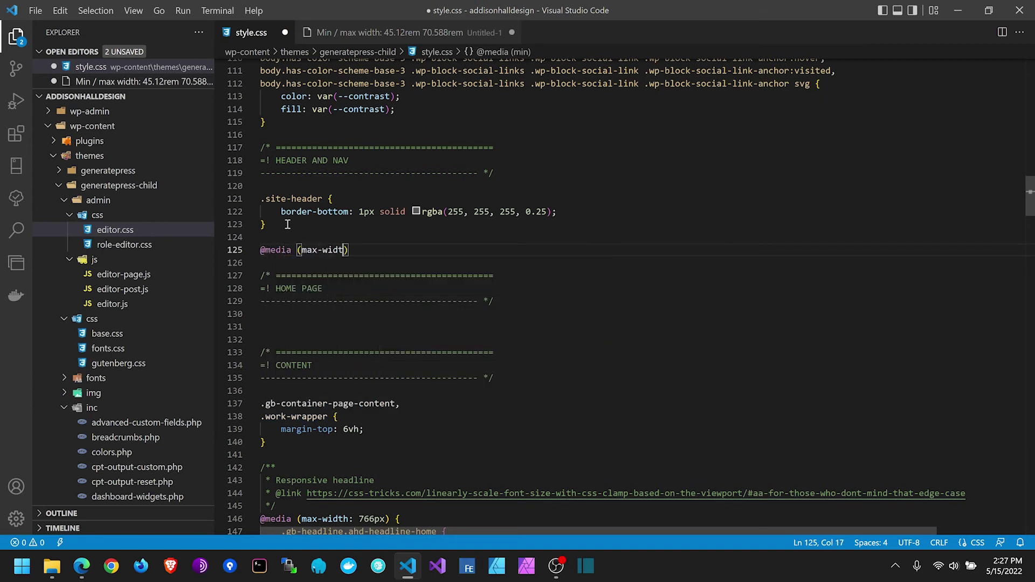
text(768px))
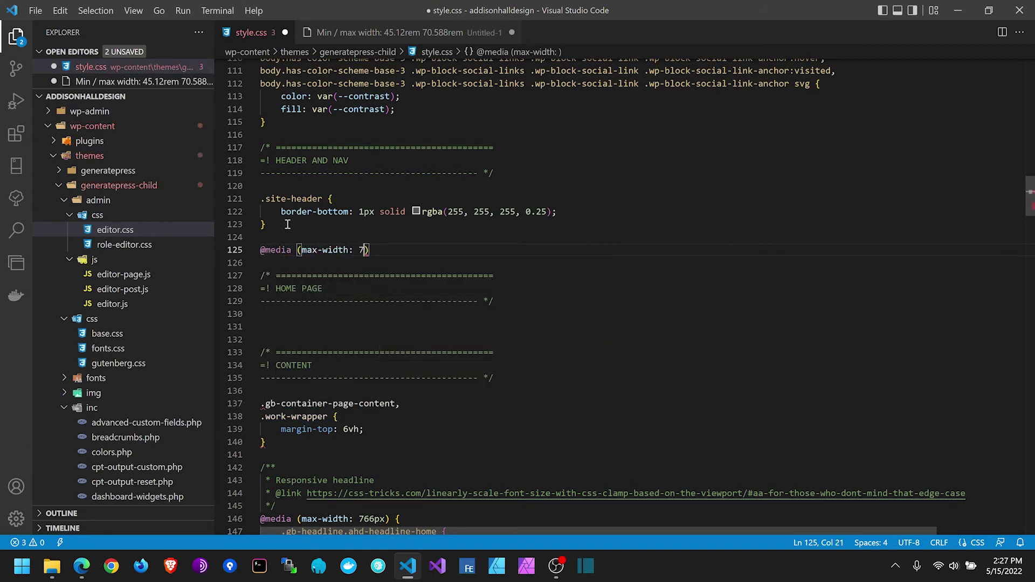
text( {)
key(Return)
Step: Paste the copied selector into the media query, trim it to .main-navigation .main-nav ul li a and open its rule block
key(alt+Tab)
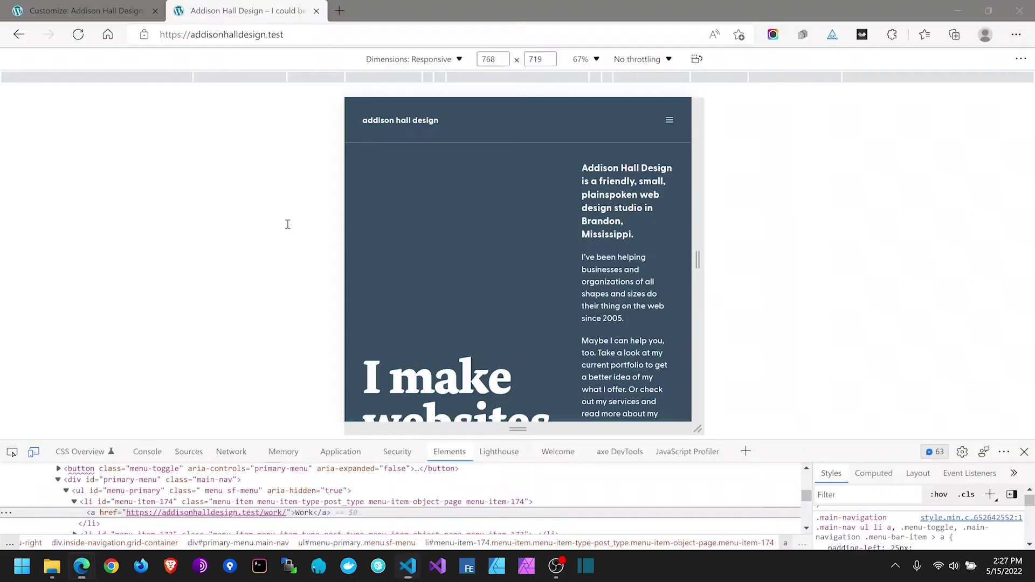
key(alt+Tab)
key(ctrl+v)
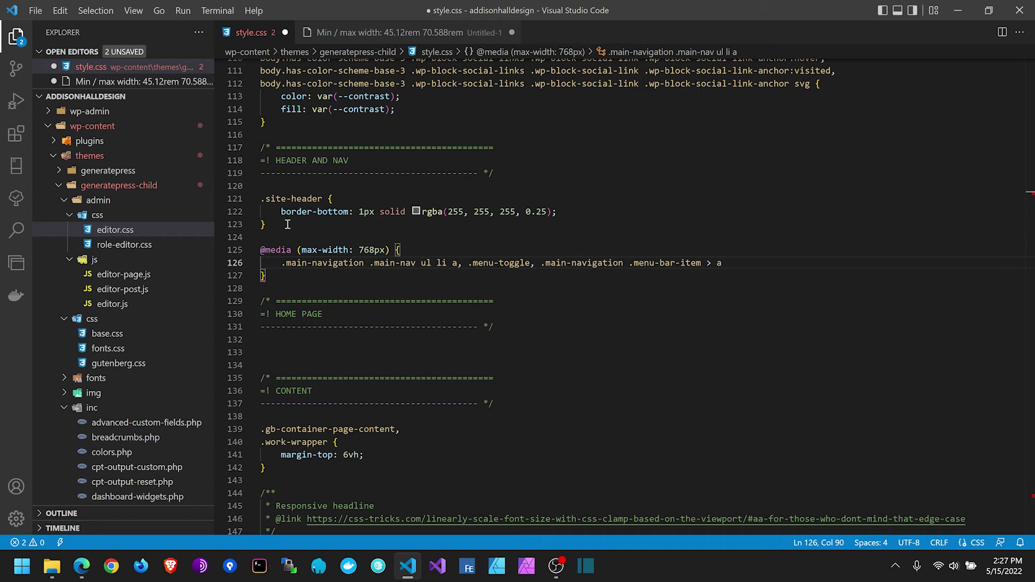
key(ctrl+shift+Left)
key(ctrl+shift+Left)
key(ctrl+shift+Left)
key(ctrl+shift+Left)
key(ctrl+shift+Left)
key(ctrl+shift+Left)
key(ctrl+shift+Left)
key(ctrl+shift+Left)
key(ctrl+shift+Left)
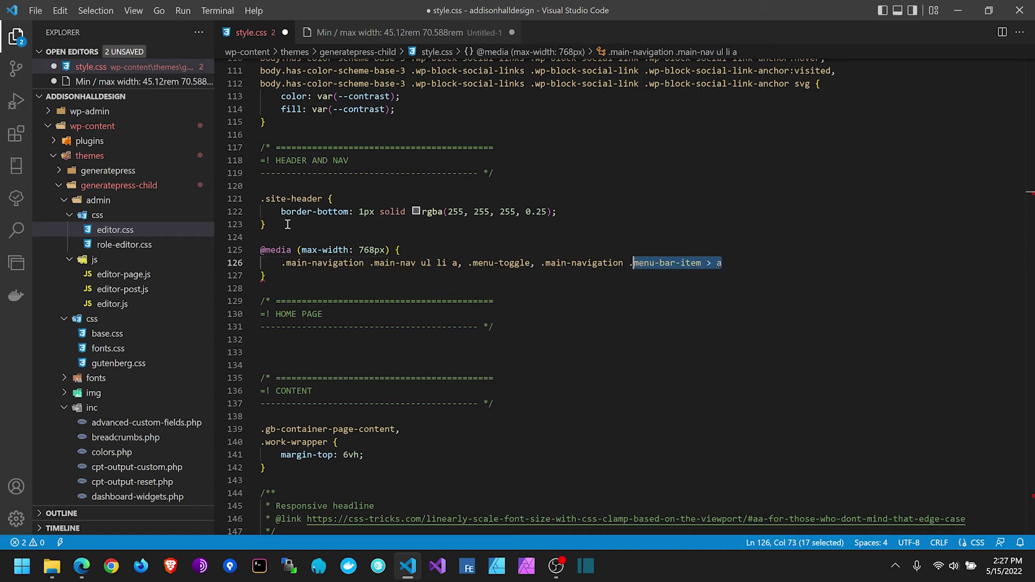
key(ctrl+shift+Left)
key(ctrl+shift+Left)
key(ctrl+shift+Left)
key(ctrl+shift+Left)
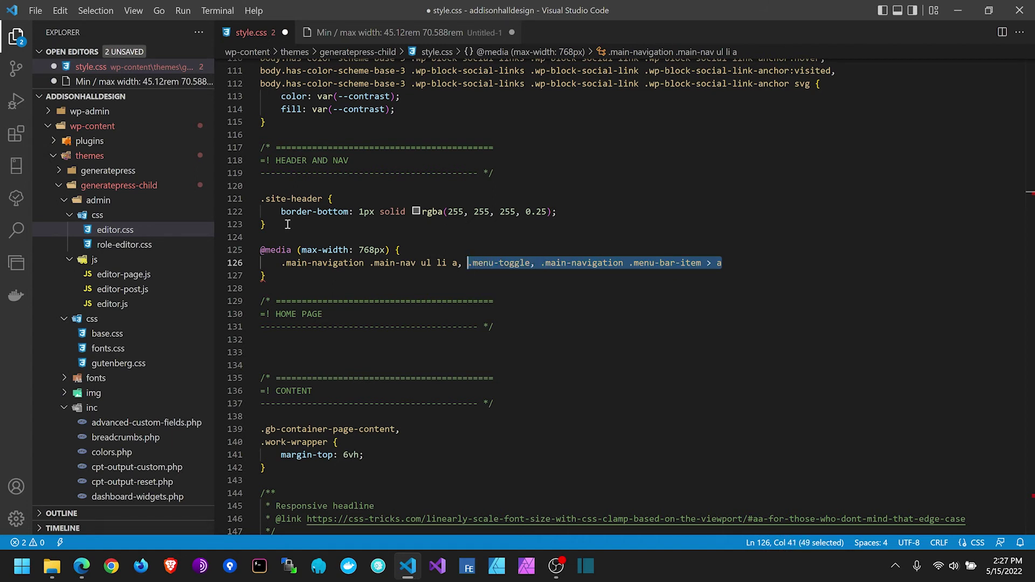
key(BackSpace)
text({)
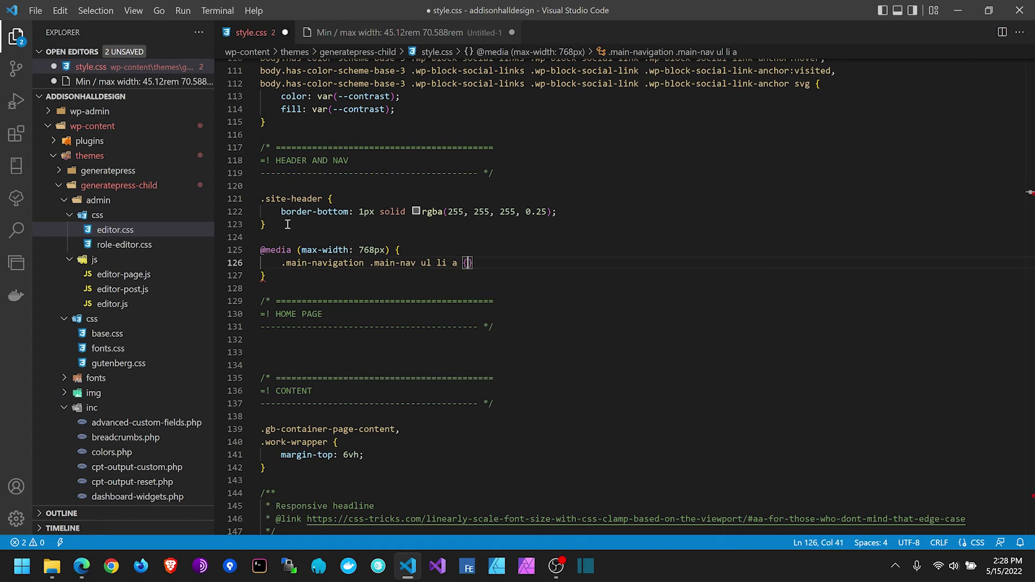
key(Return)
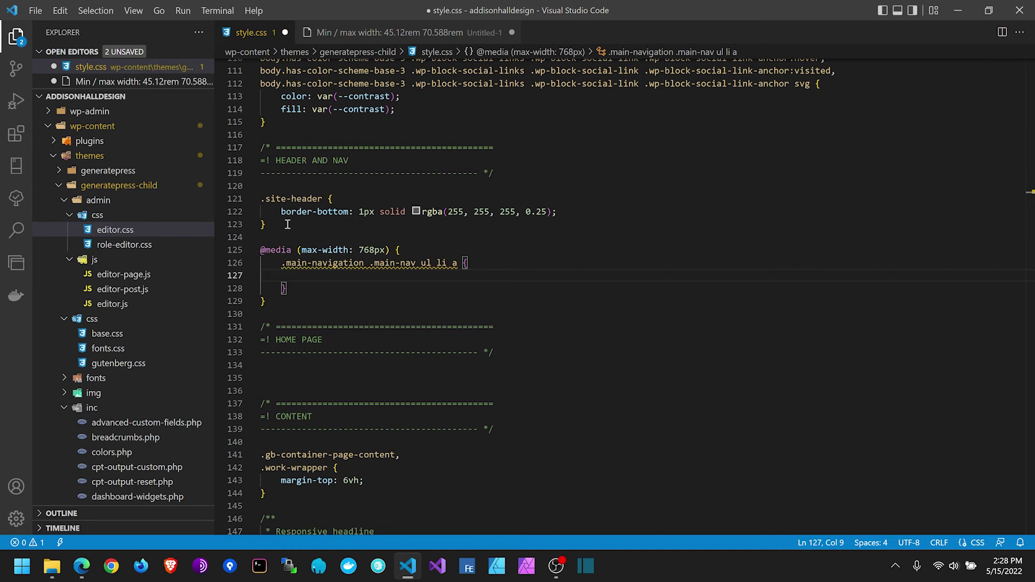
Step: Add padding-left: 0; to the mobile navigation link rule, save style.css and reload the live site in the browser
text(padding:)
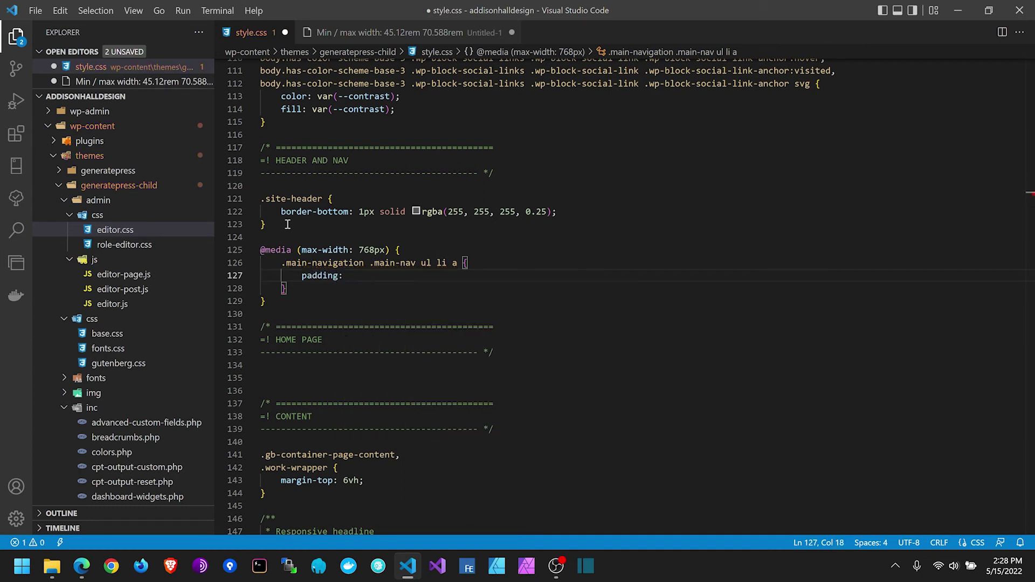
key(BackSpace)
key(BackSpace)
text(-left: 0)
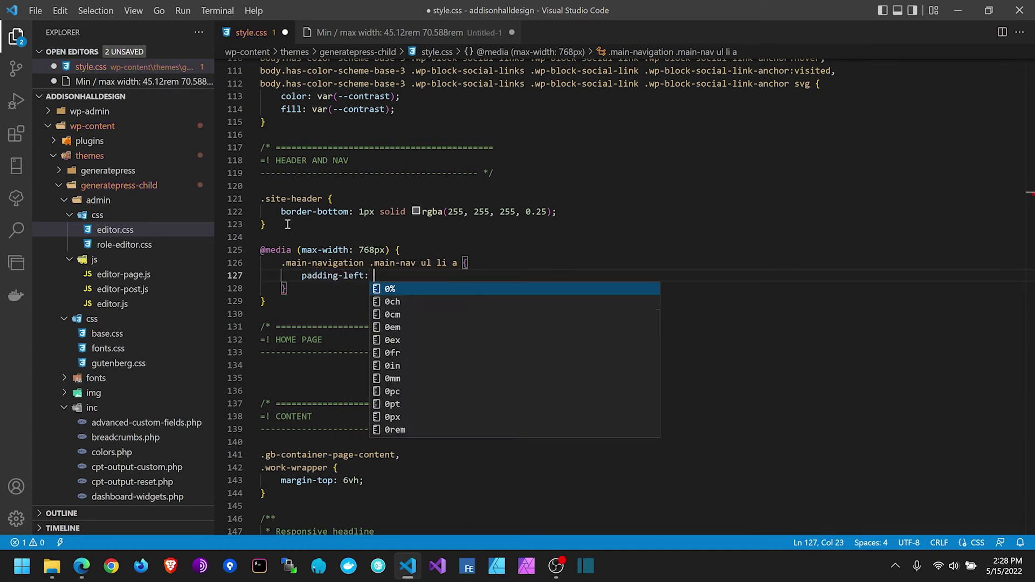
text(;)
key(ctrl+s)
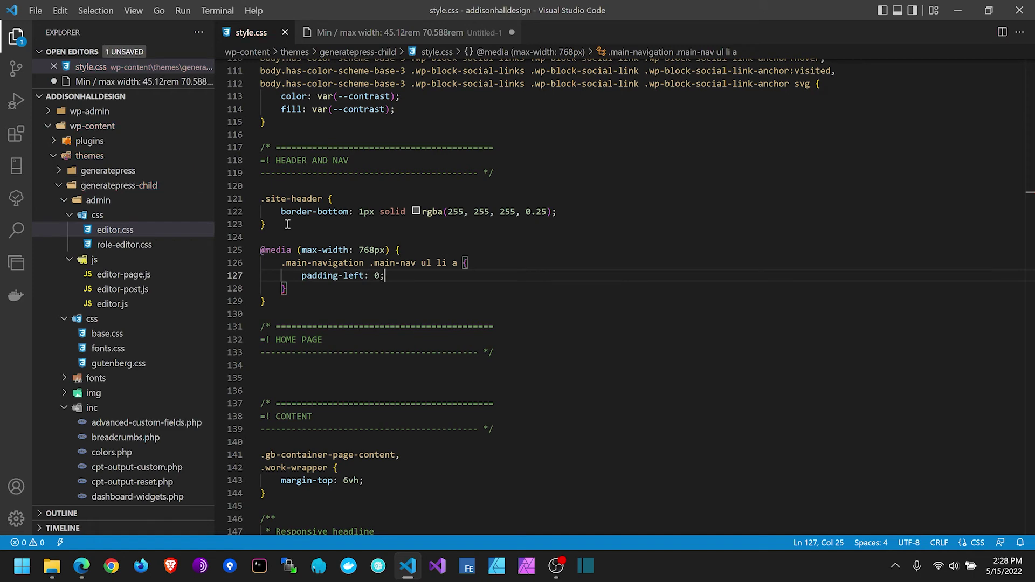
key(alt+Tab)
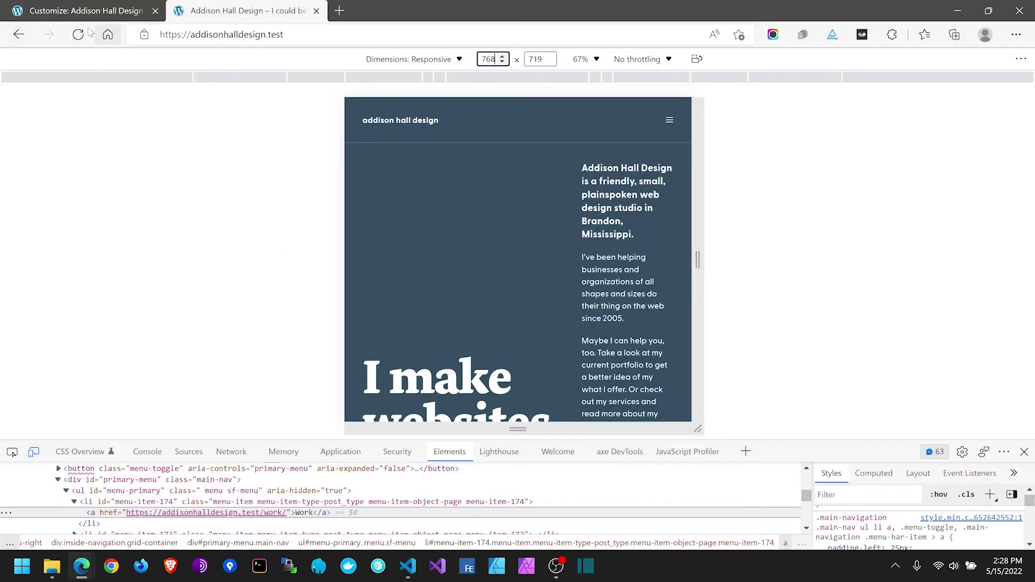
click(79, 34)
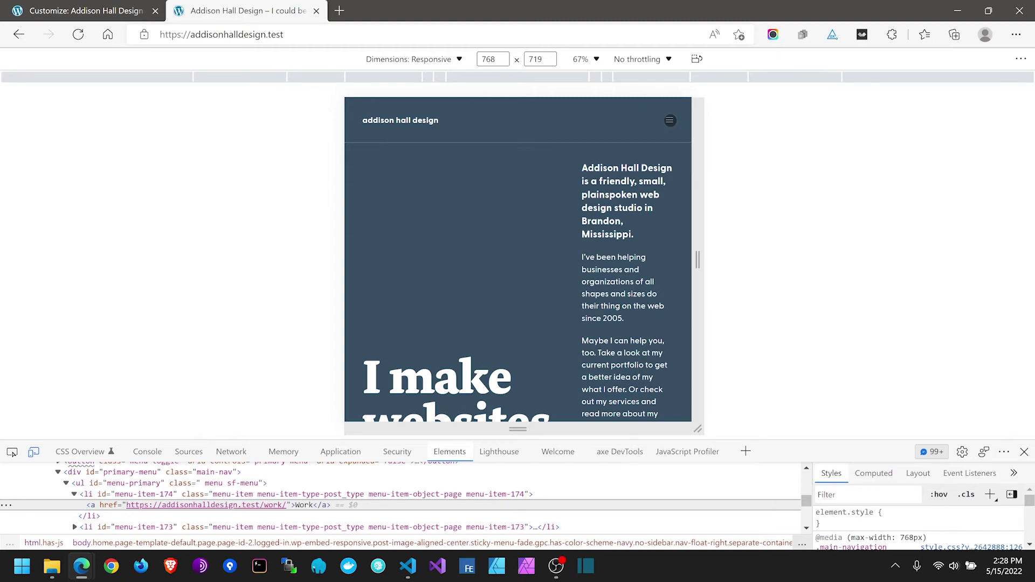
Step: Open and close the site's mobile menu repeatedly at the 768 px preview width to check its toggle
click(670, 119)
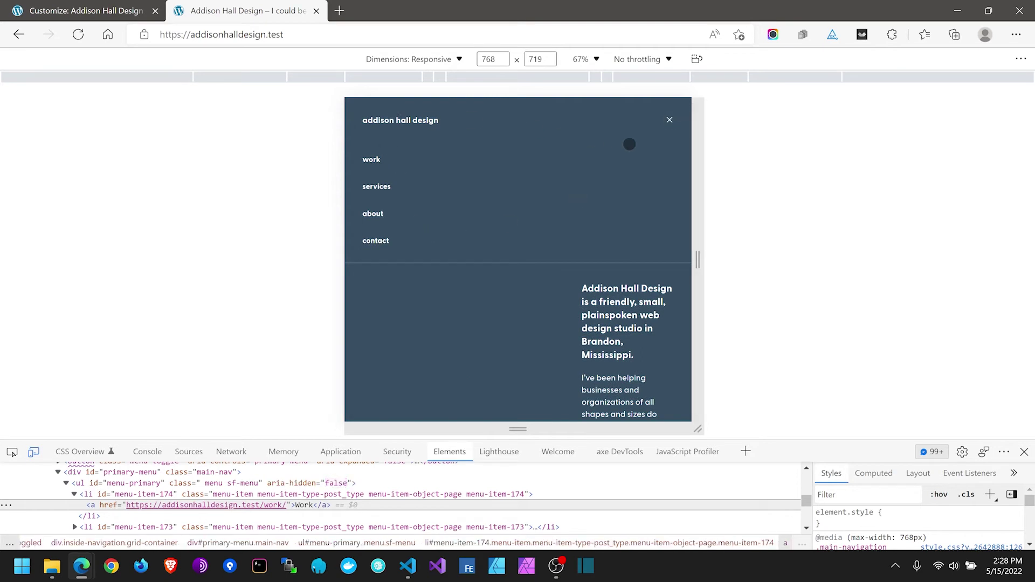
click(668, 121)
click(668, 121)
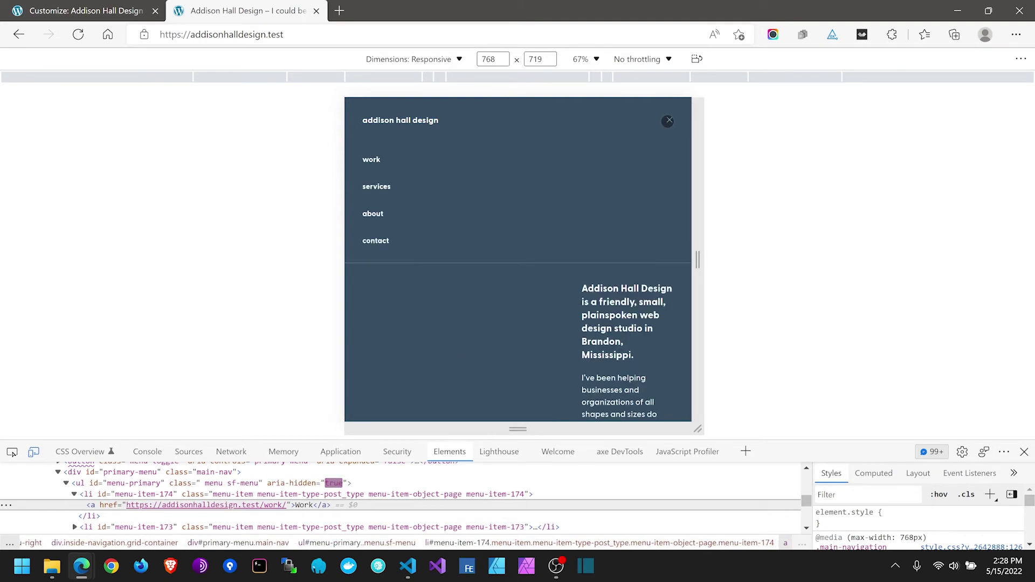
click(669, 120)
click(669, 121)
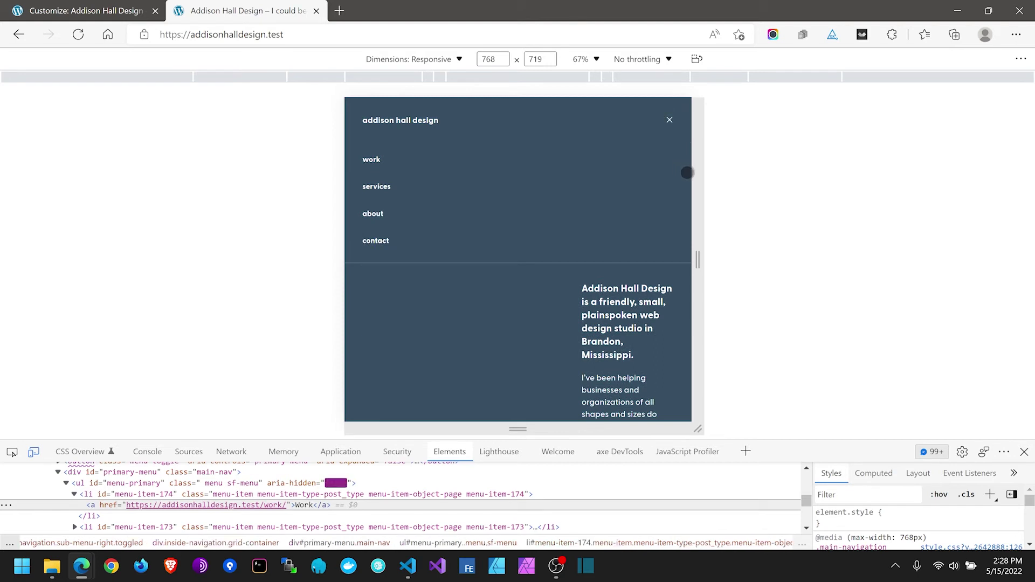
Step: Narrow the responsive preview to 460 px and check the mobile menu toggle and the home page content
mouse_move(621, 189)
mouse_down()
mouse_move(607, 189)
mouse_move(629, 189)
mouse_up()
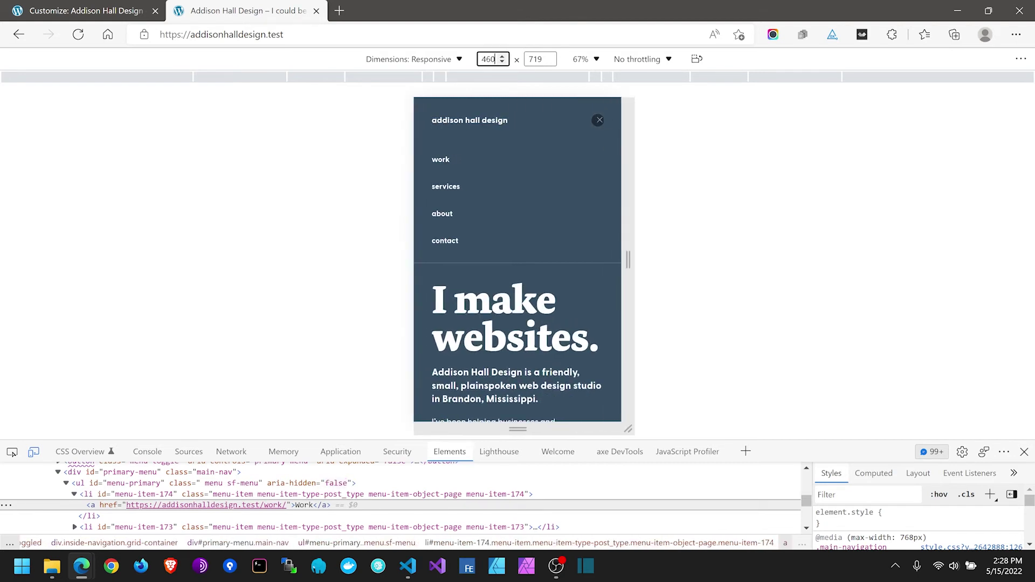
click(599, 121)
click(599, 120)
click(599, 120)
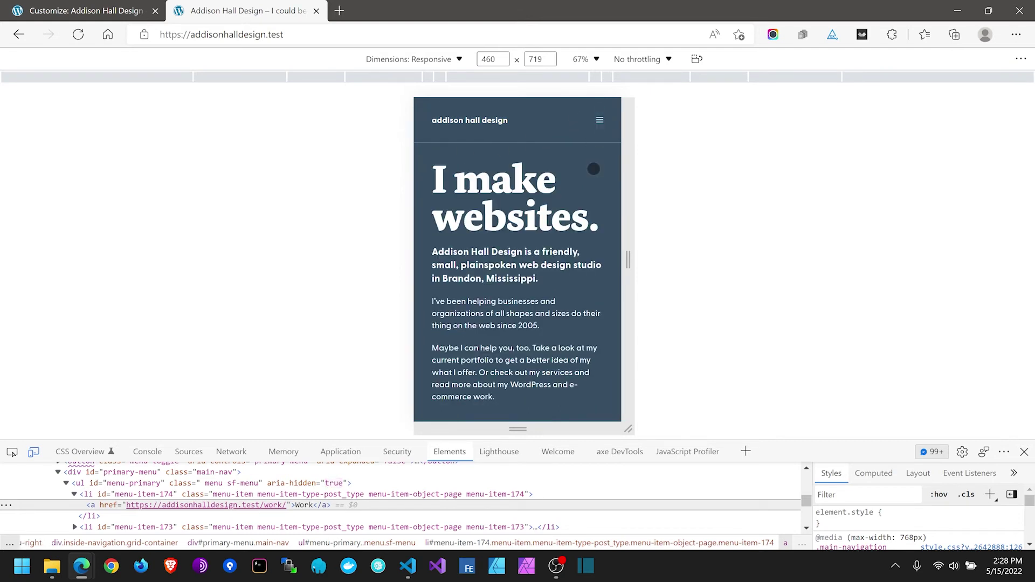
scroll(590, 173, down, 5)
scroll(583, 184, up, 5)
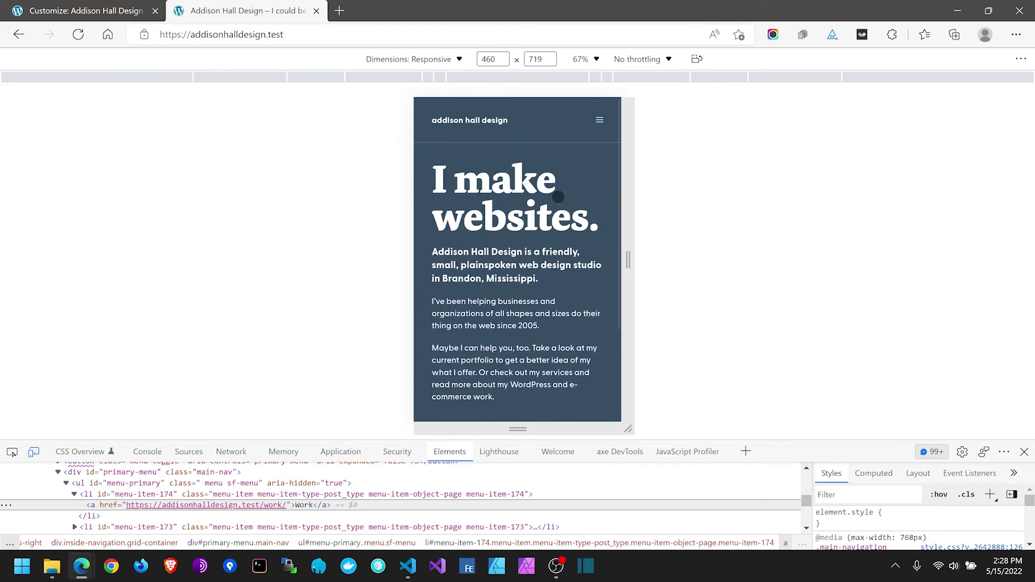
Step: Expand the mobile menu, inspect its work list item in the DOM, and enlarge the developer tools area
click(599, 119)
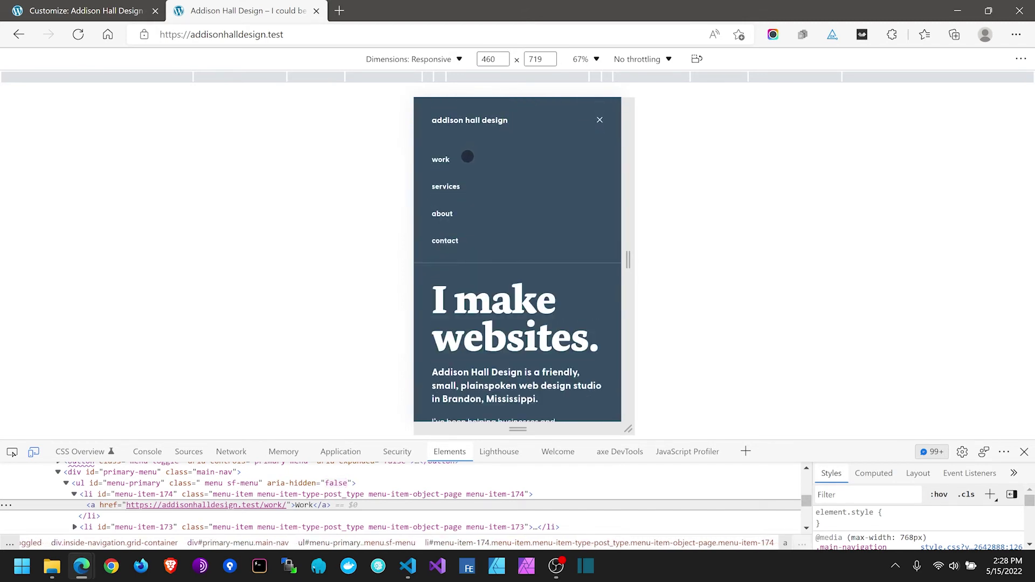
right_click(456, 158)
click(499, 516)
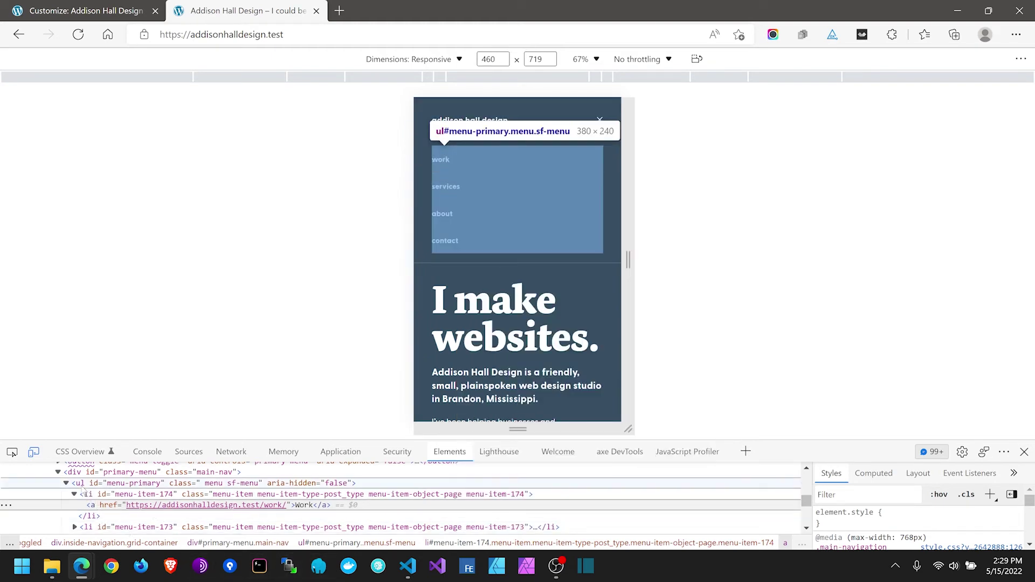
click(87, 494)
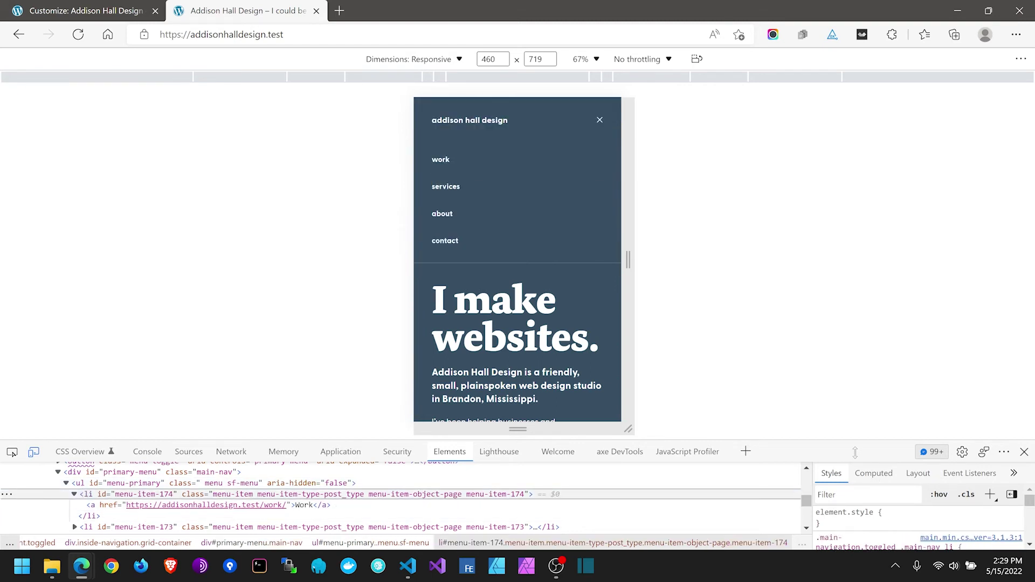
drag(855, 452, 858, 396)
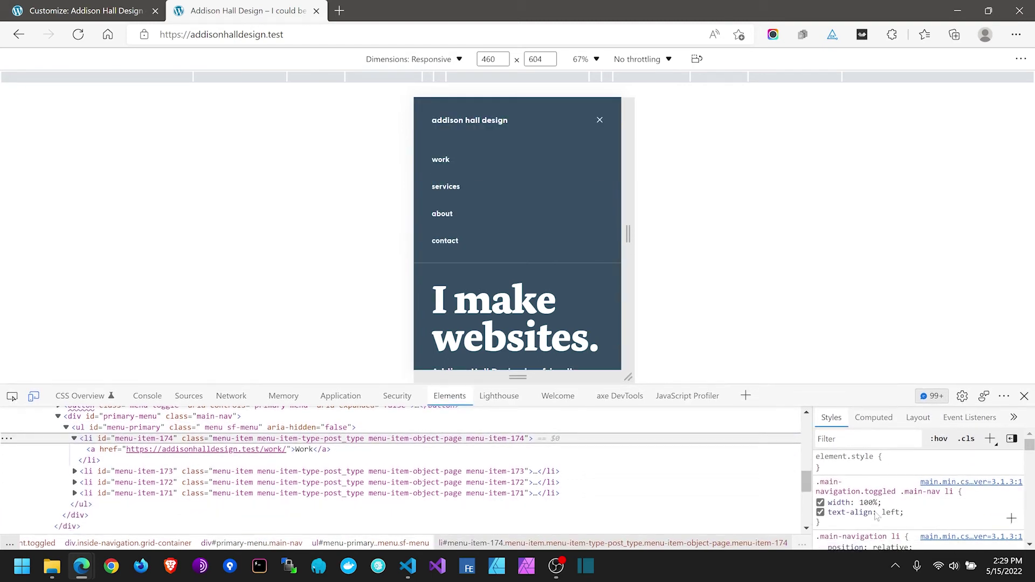
Step: Try a width of 50% in the .main-navigation.toggled .main-nav li rule
click(820, 503)
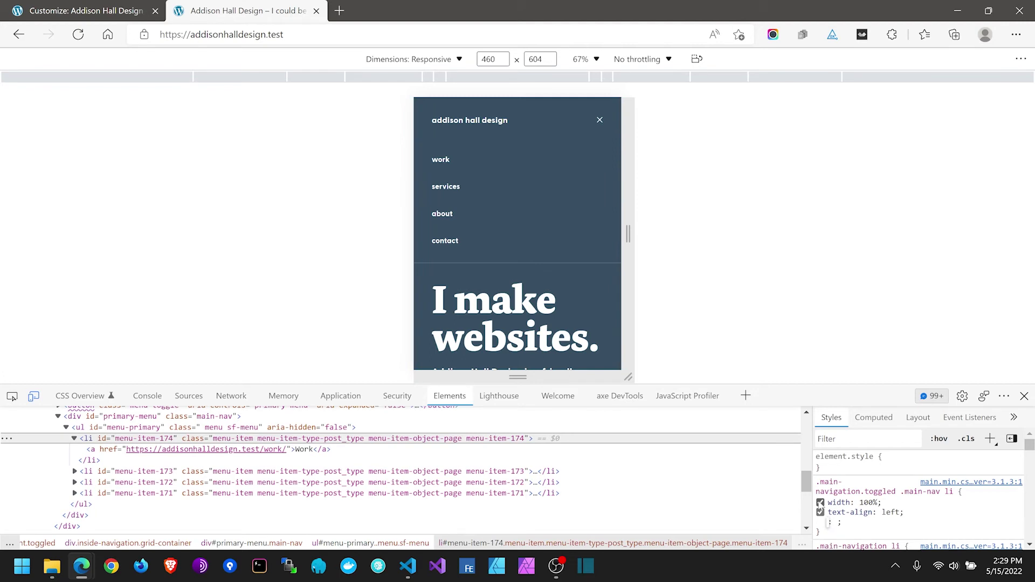
click(820, 503)
click(820, 502)
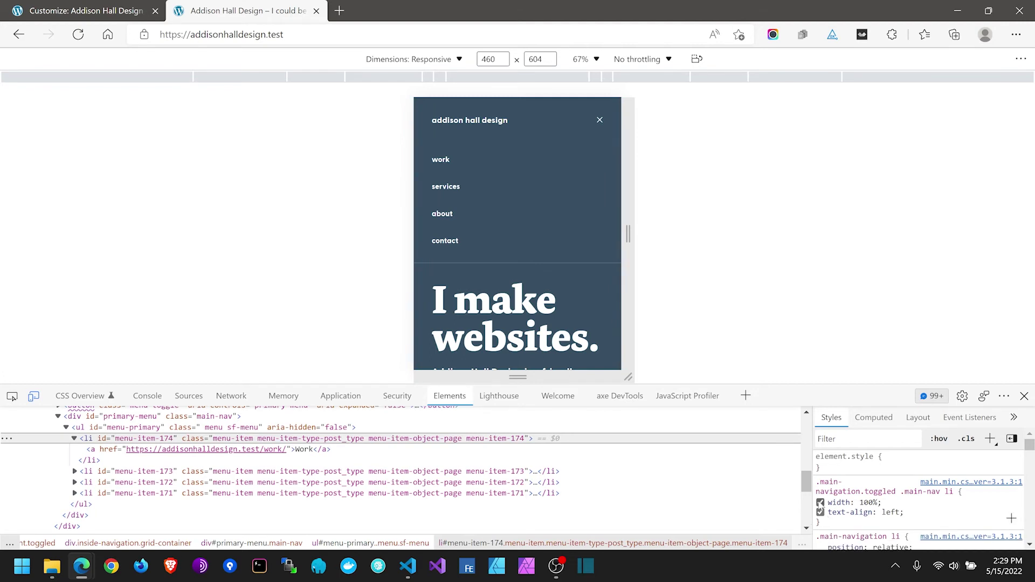
click(867, 502)
text(50%)
key(Tab)
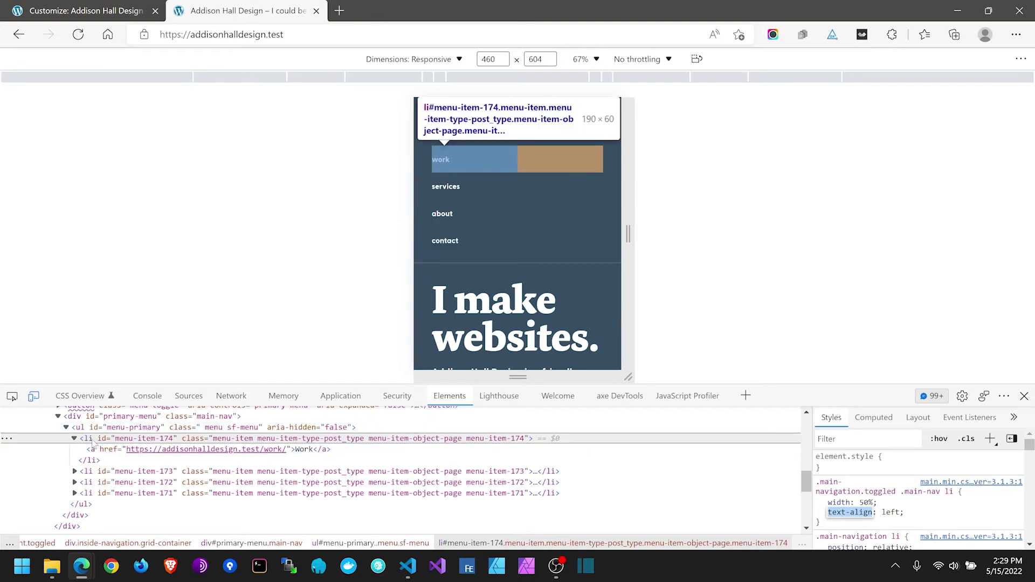
key(Escape)
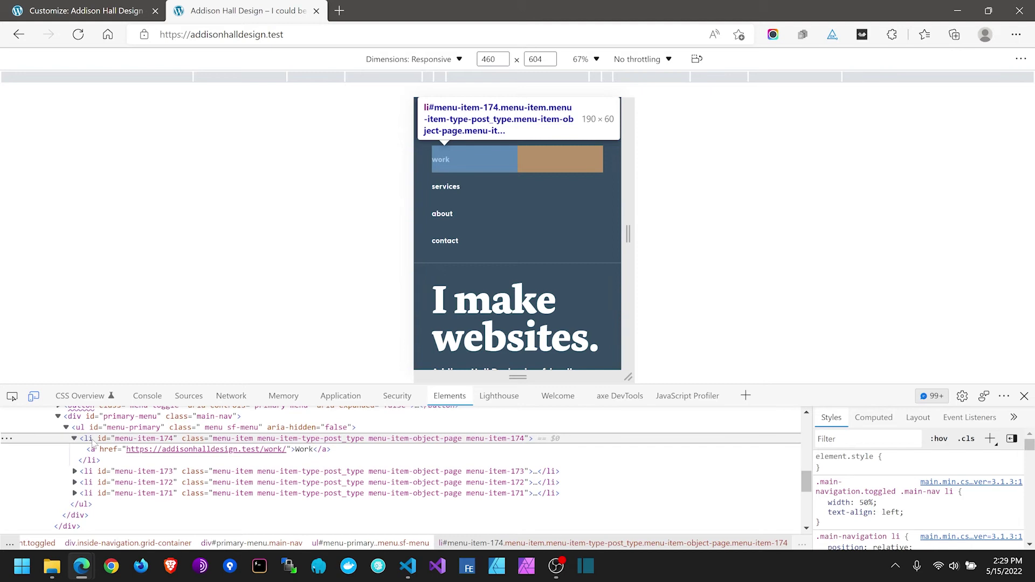
Step: Examine the style rules of the work list item and its parent ul#menu-primary, including their display settings
scroll(926, 504, down, 3)
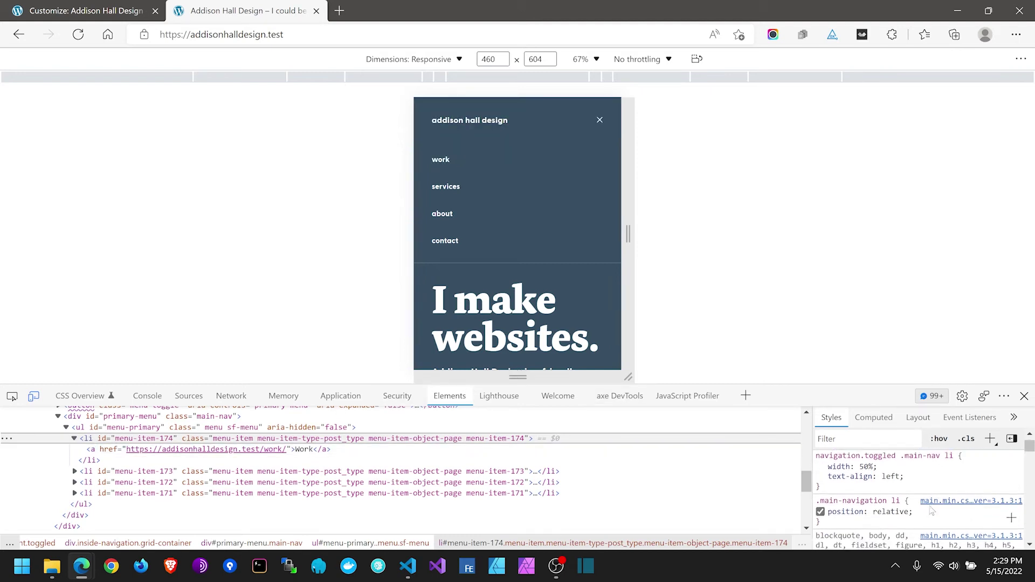
scroll(926, 504, up, 2)
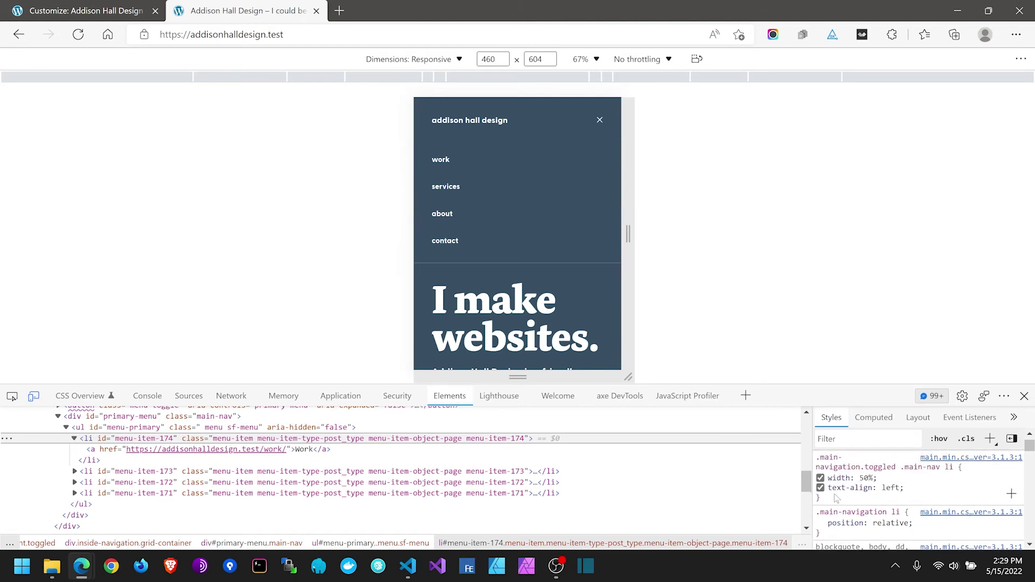
click(101, 427)
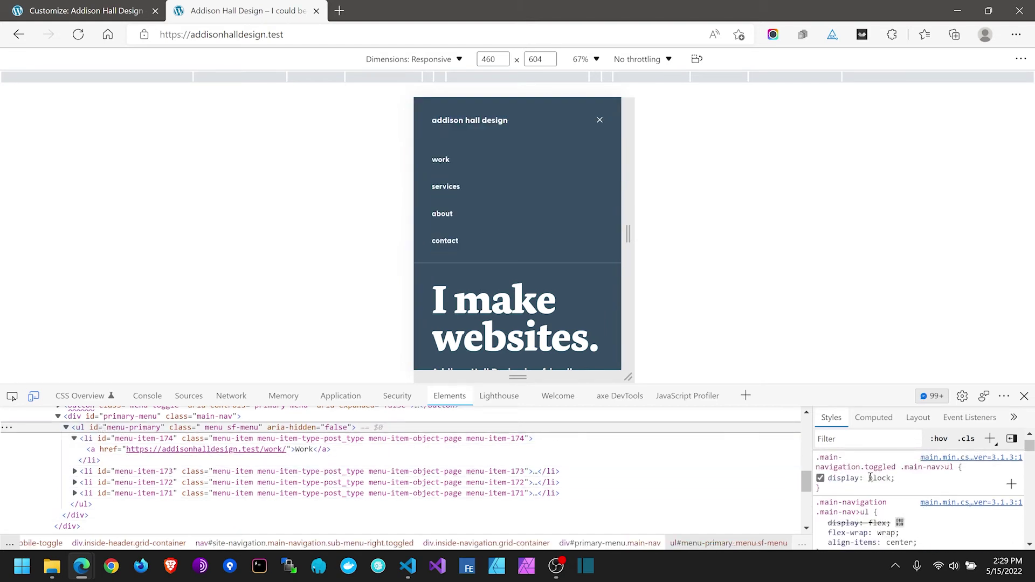
scroll(877, 478, down, 1)
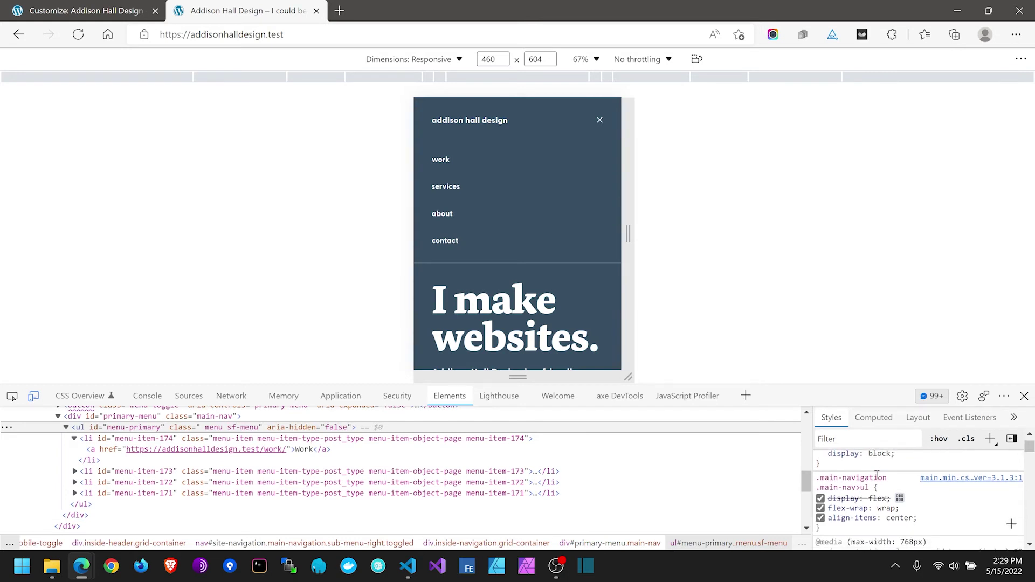
scroll(877, 491, up, 2)
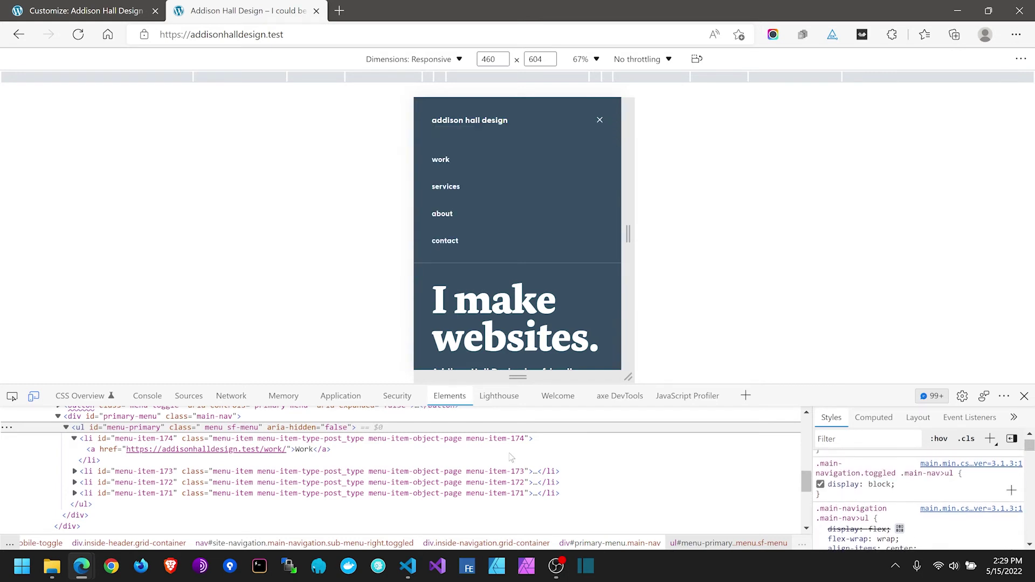
Step: Try display: inline-block on the toggled menu's list items in the .main-navigation.toggled .main-nav li rule
click(90, 439)
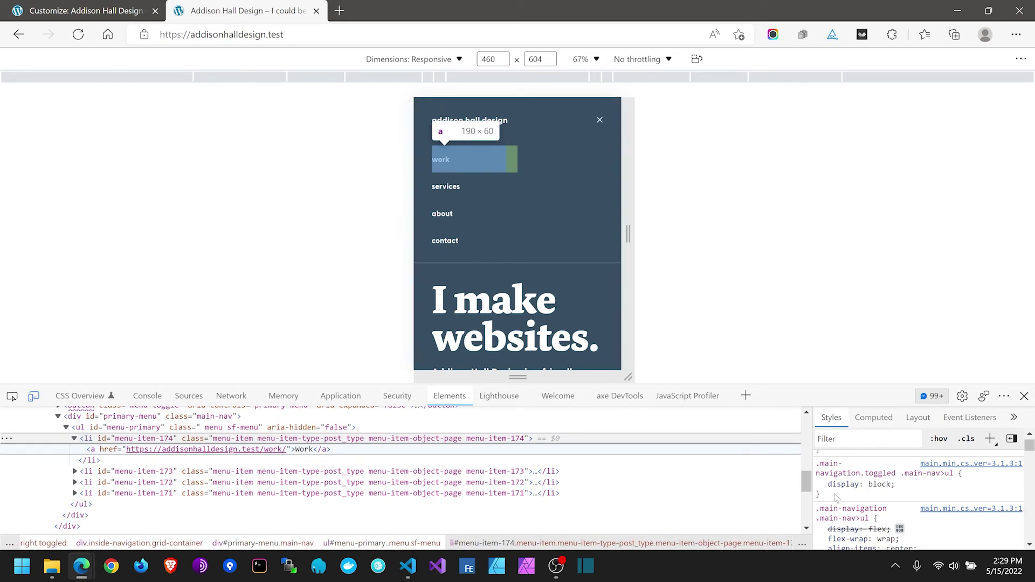
click(947, 507)
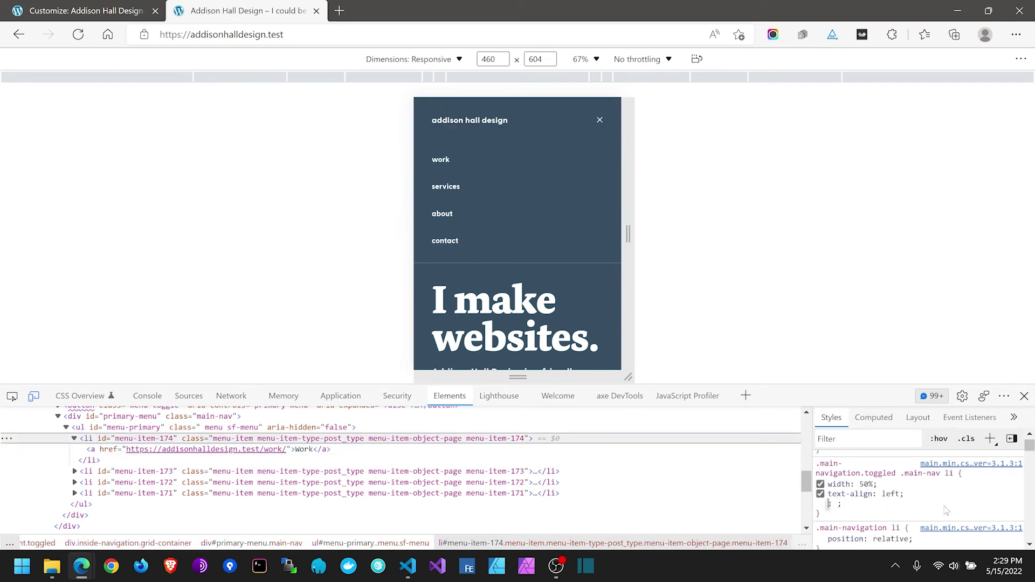
text(display:inline-)
key(Return)
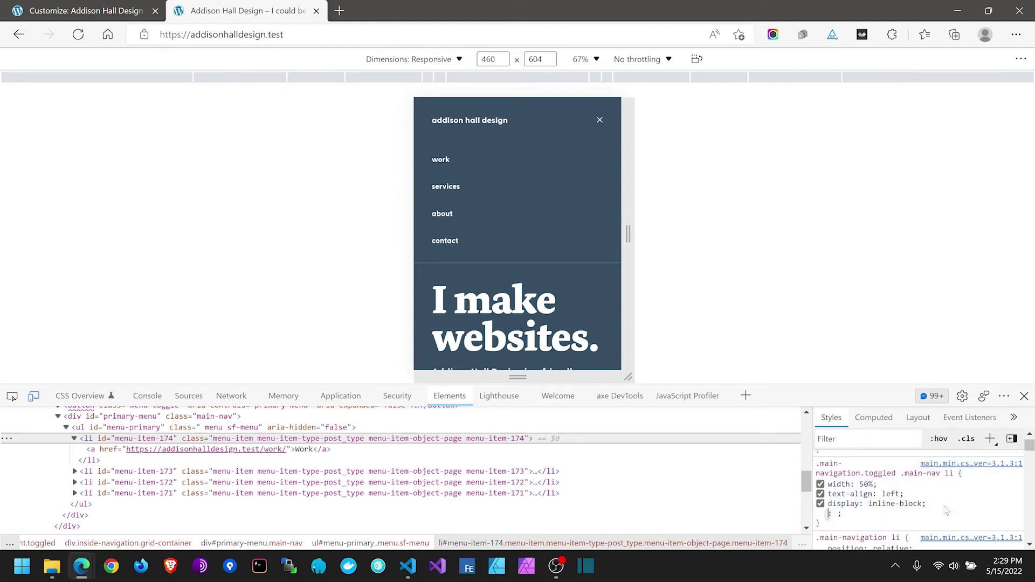
key(Escape)
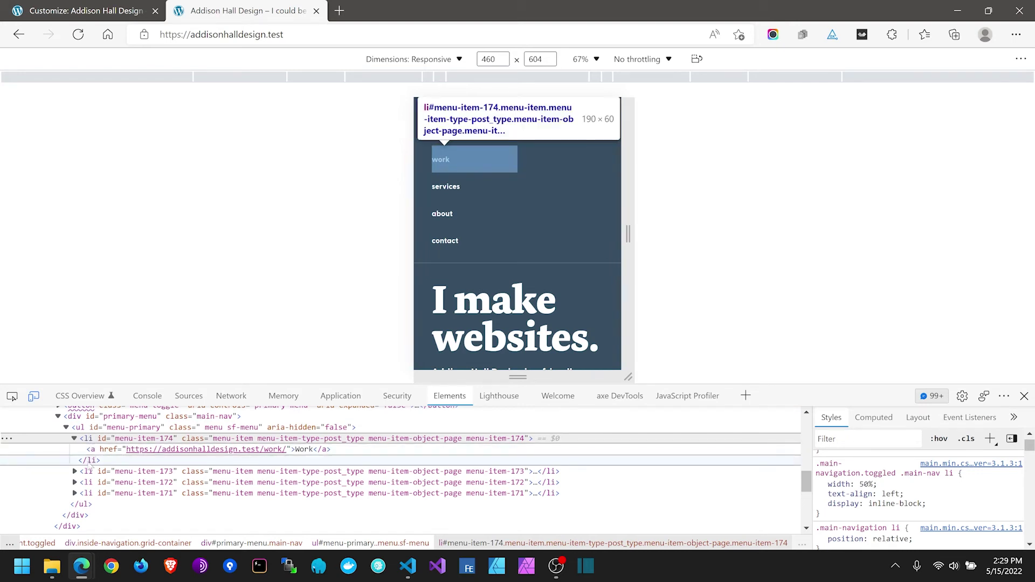
Step: Try a width of 49% for the toggled menu's list items, then close and reopen the mobile menu
click(866, 484)
key(Down)
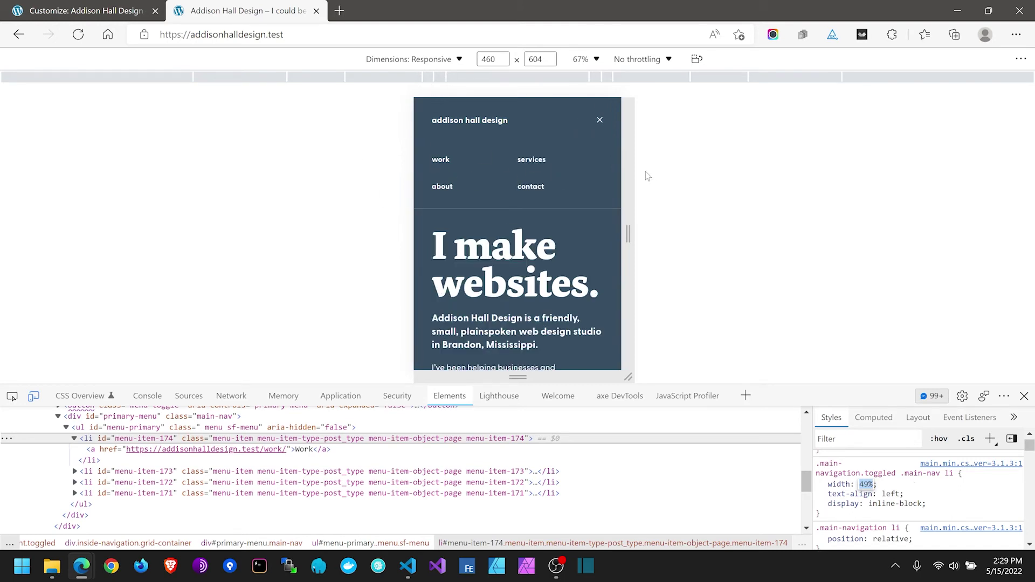
click(600, 119)
click(600, 119)
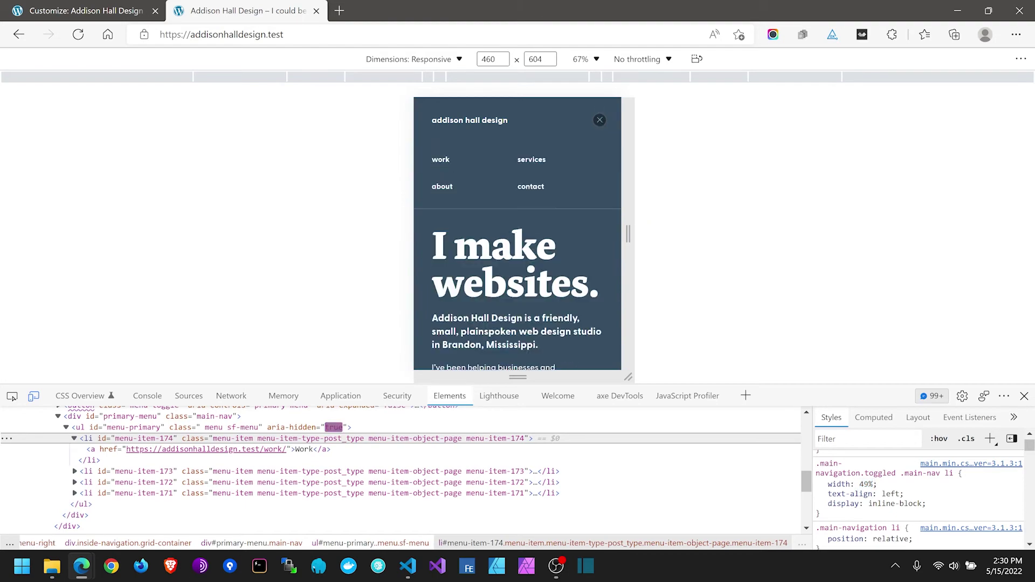
Step: Reload the front-end page to discard the trial CSS, and close the Customizer in the other browser tab
click(78, 34)
key(ctrl+shift+Tab)
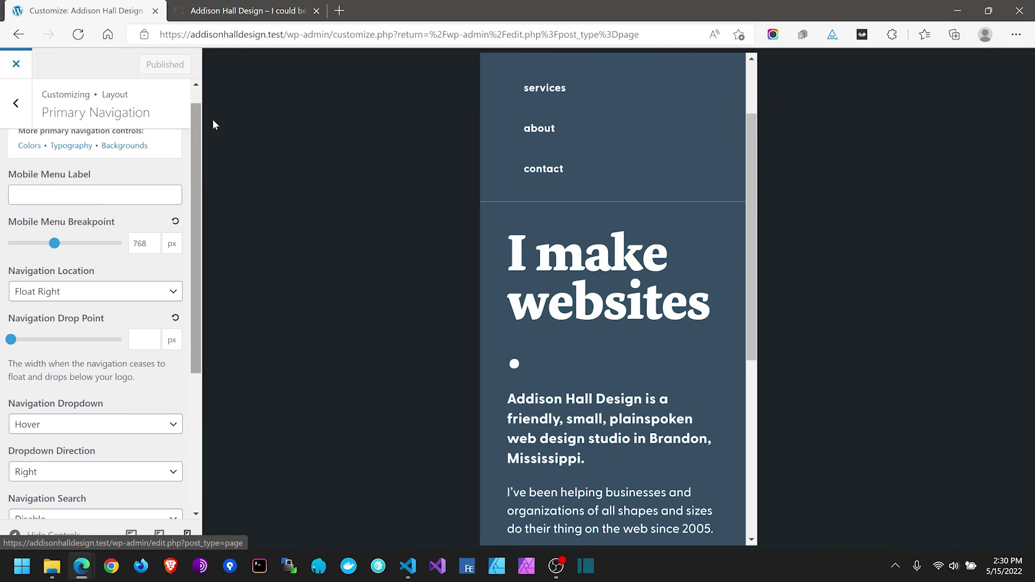
key(ctrl+Tab)
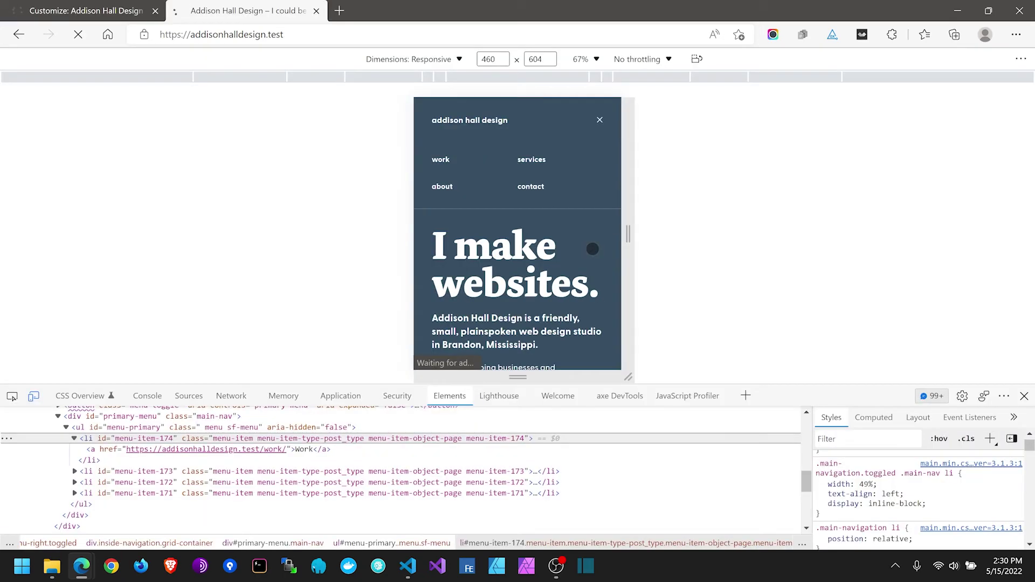
Step: Resize the responsive preview to 407 px and then widen it to 696 px to check the home page layout
drag(628, 235, 616, 240)
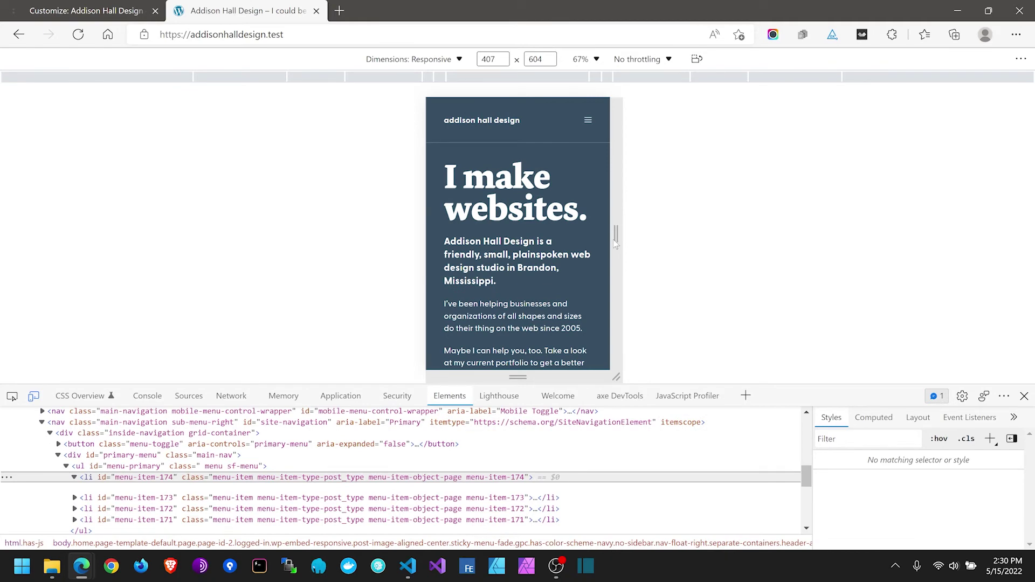
drag(616, 244, 659, 241)
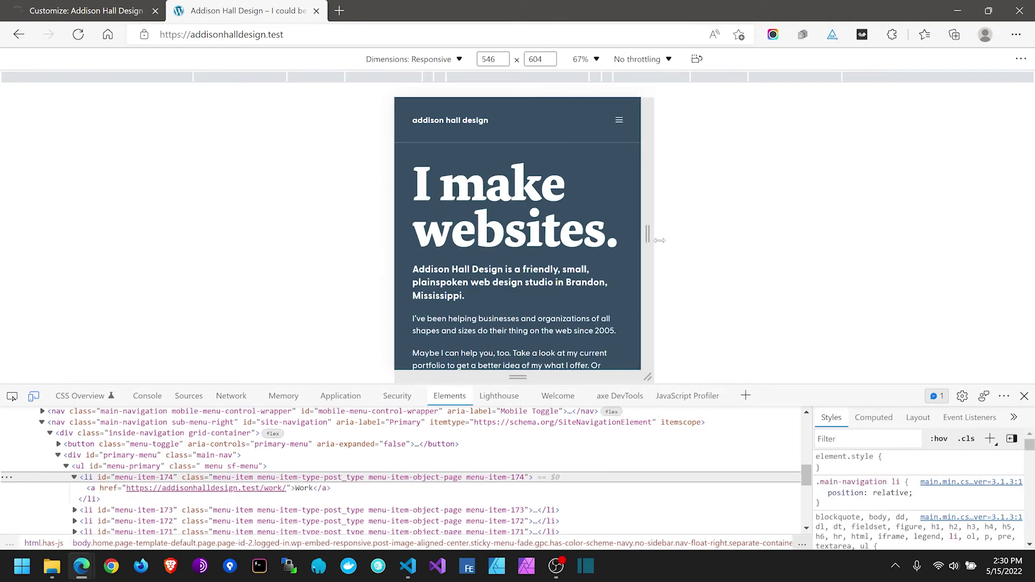
drag(659, 241, 694, 237)
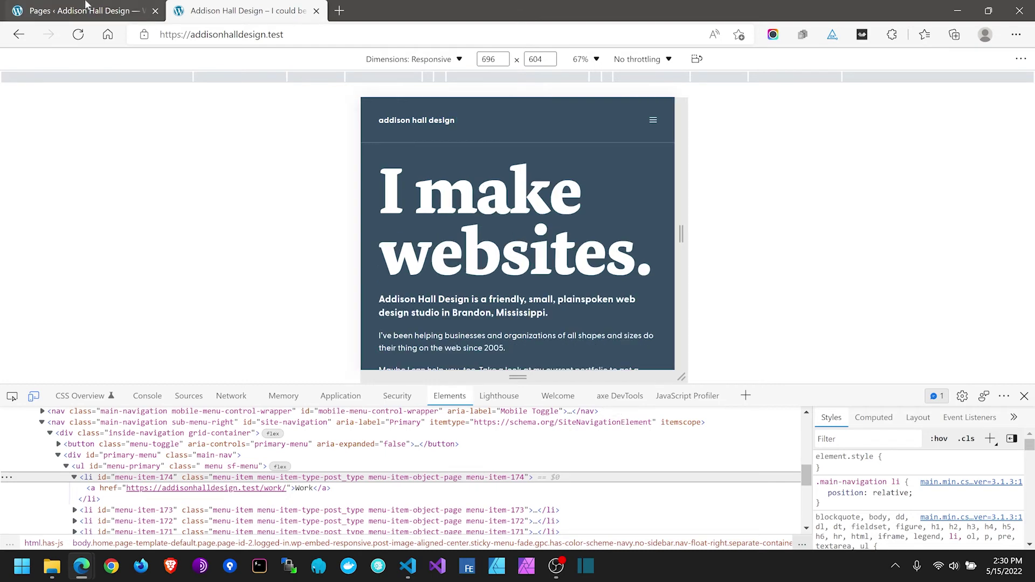
Step: Open the Home page for editing, show the block list view, and select the first container inside the grid
click(87, 6)
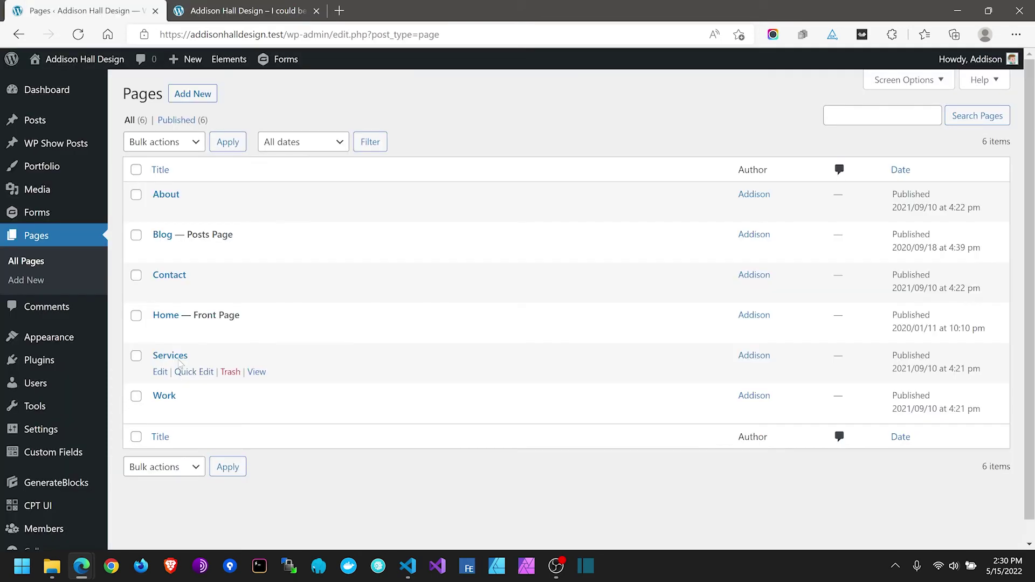
click(174, 317)
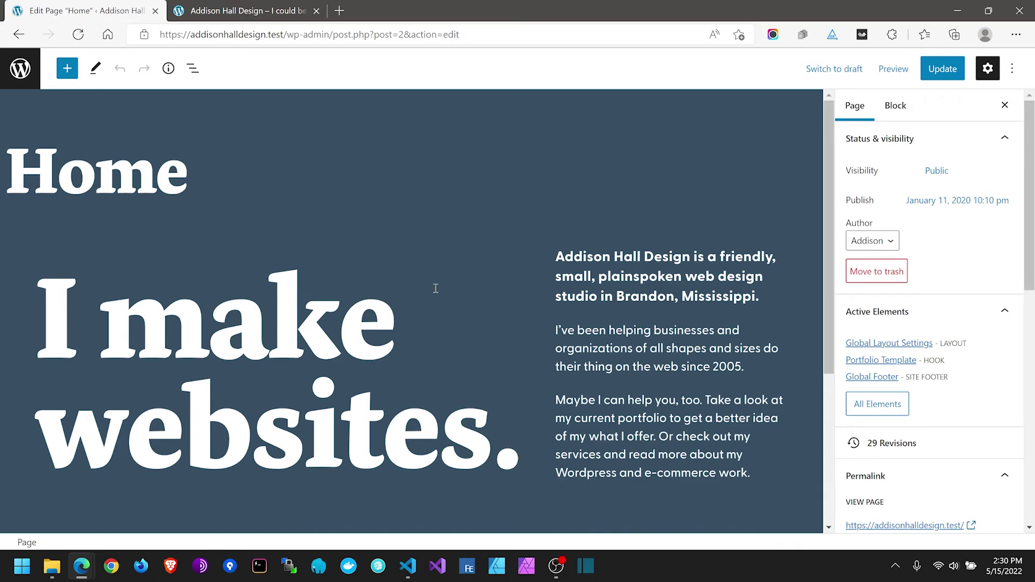
key(shift+alt+o)
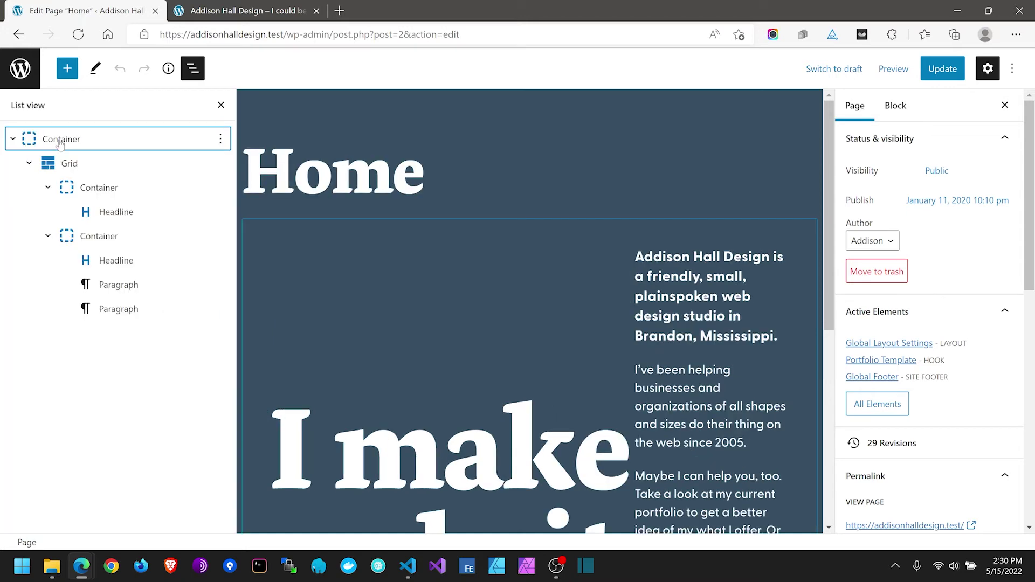
click(60, 141)
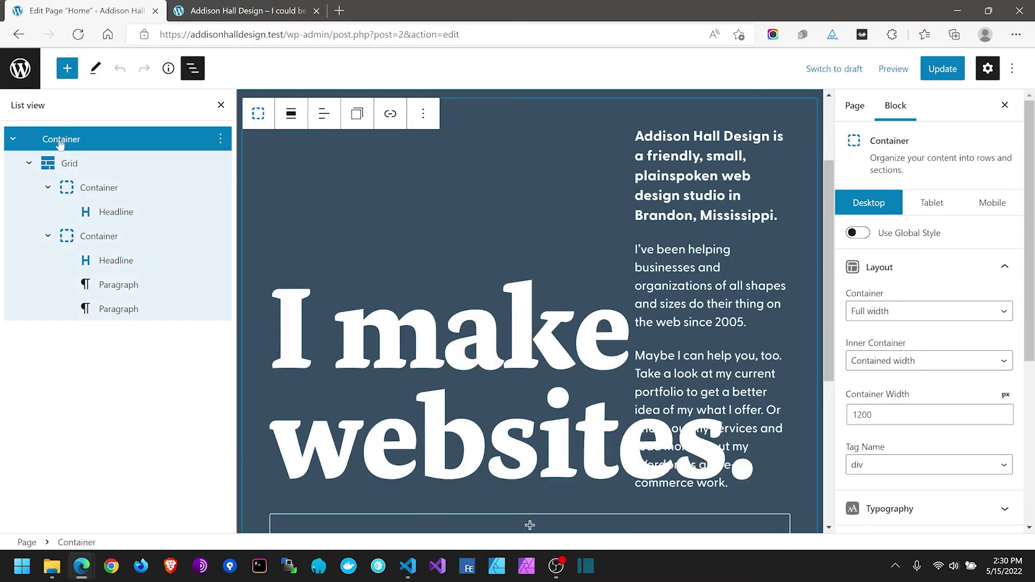
click(85, 190)
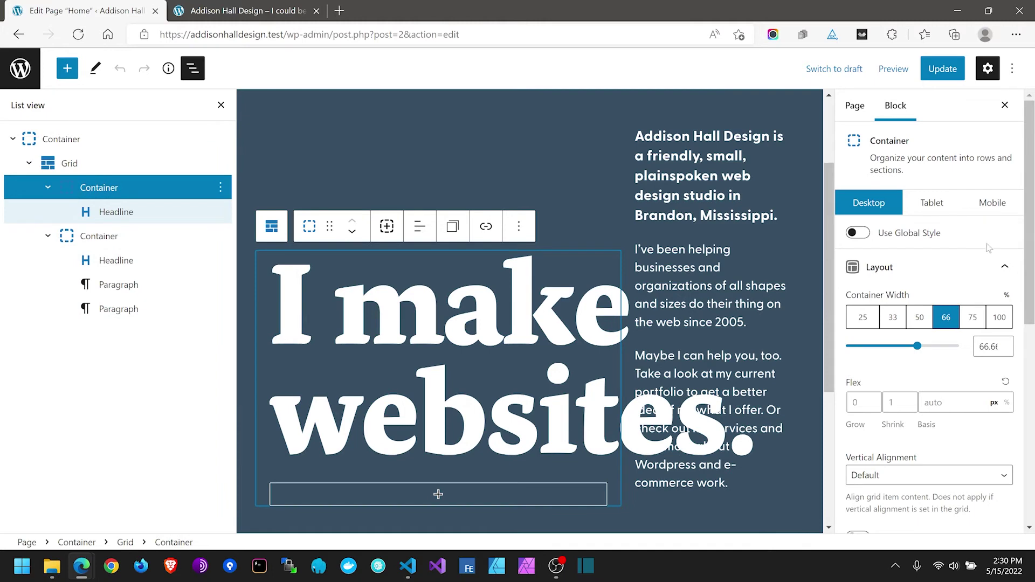
Step: Set the tablet container width to 100% for the grid's first container and 66% for the second, and update the page
click(932, 204)
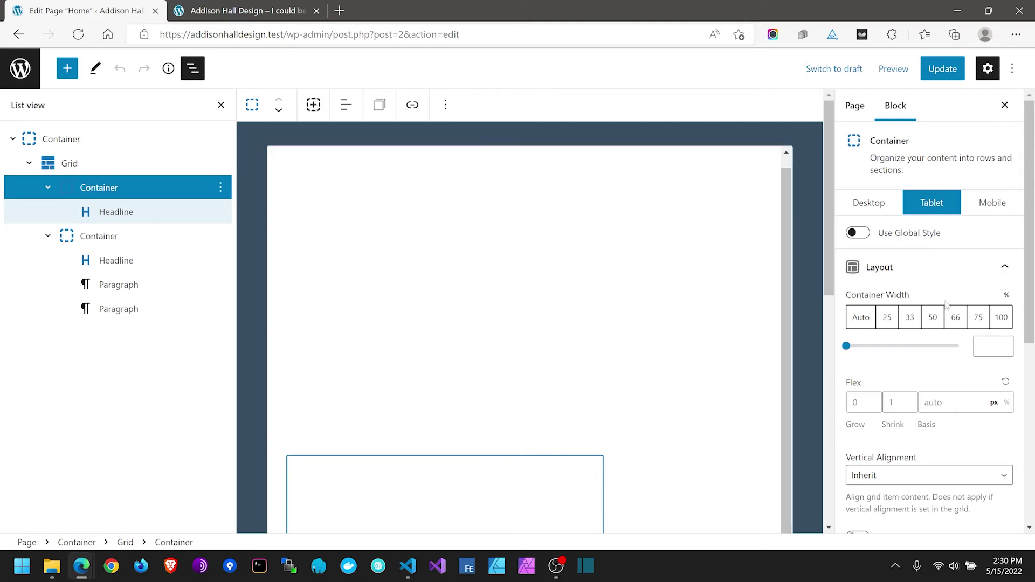
click(1002, 322)
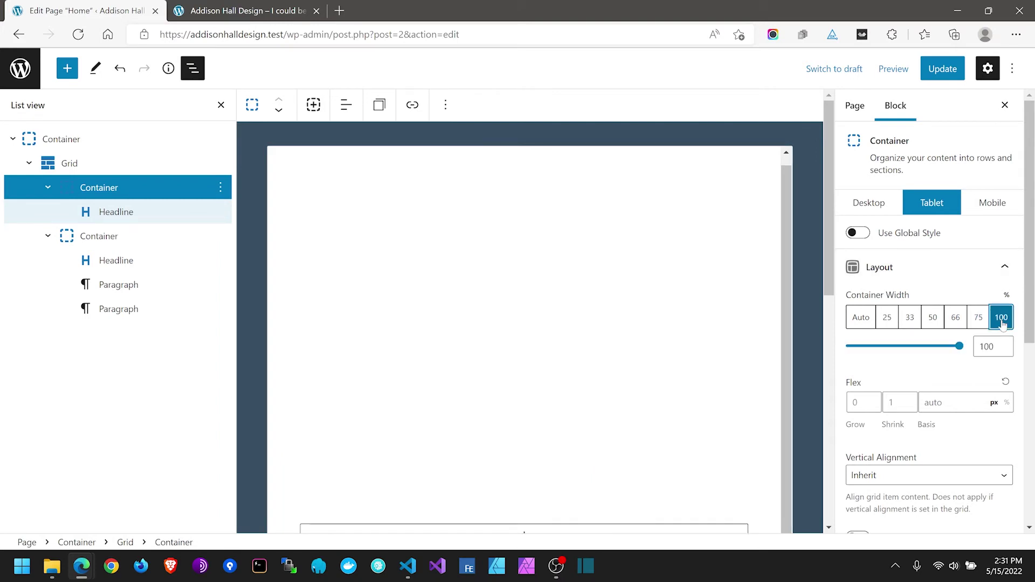
click(99, 236)
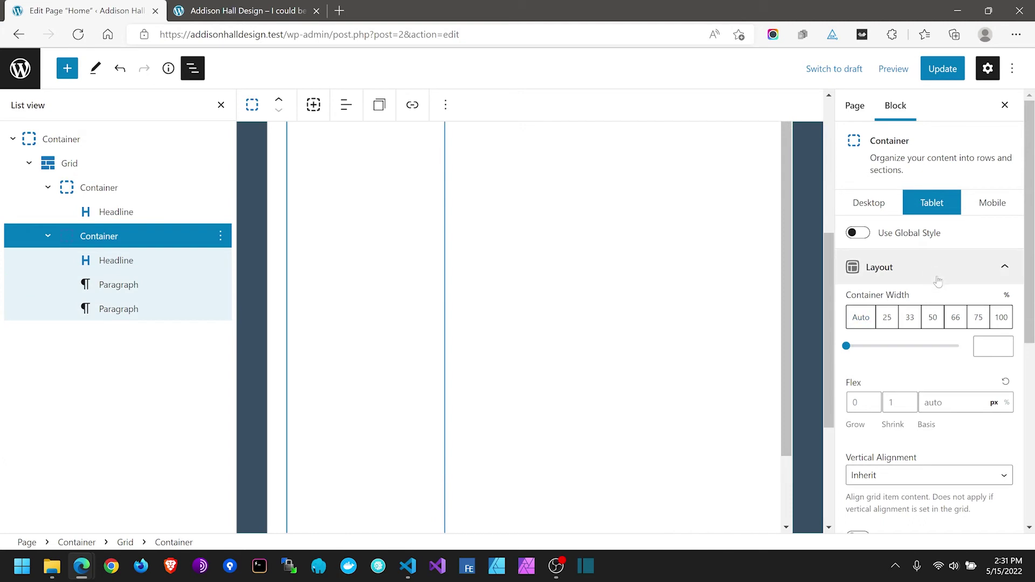
click(957, 320)
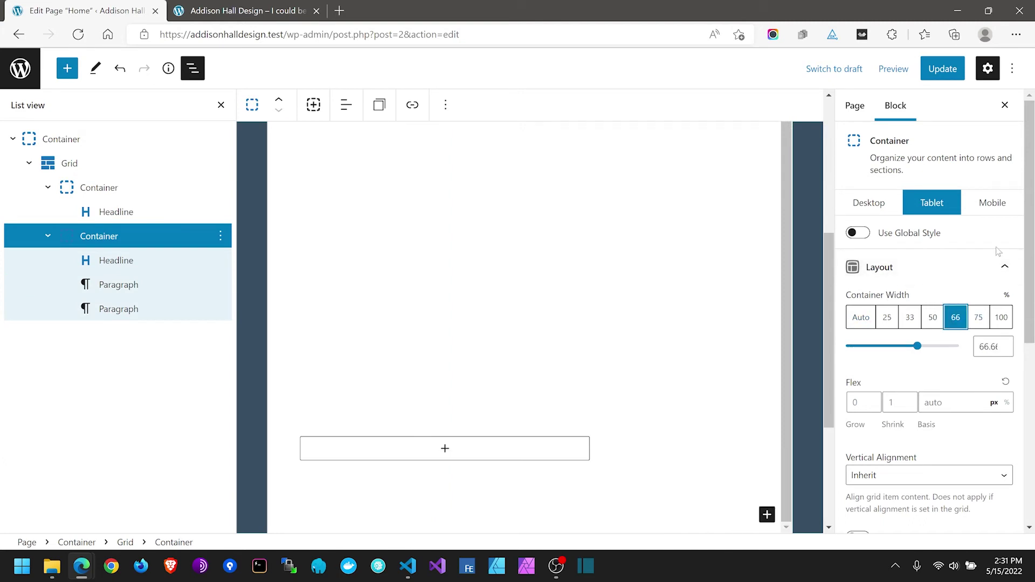
click(942, 70)
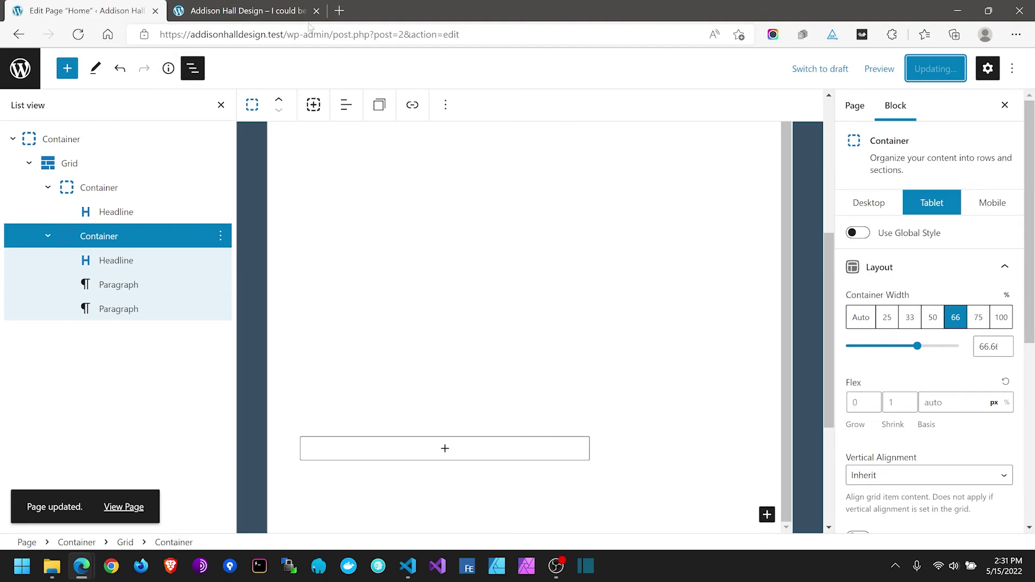
Step: Reload the front-end home page and widen the responsive preview to about 996 px to check the stacked headline and text containers
click(248, 11)
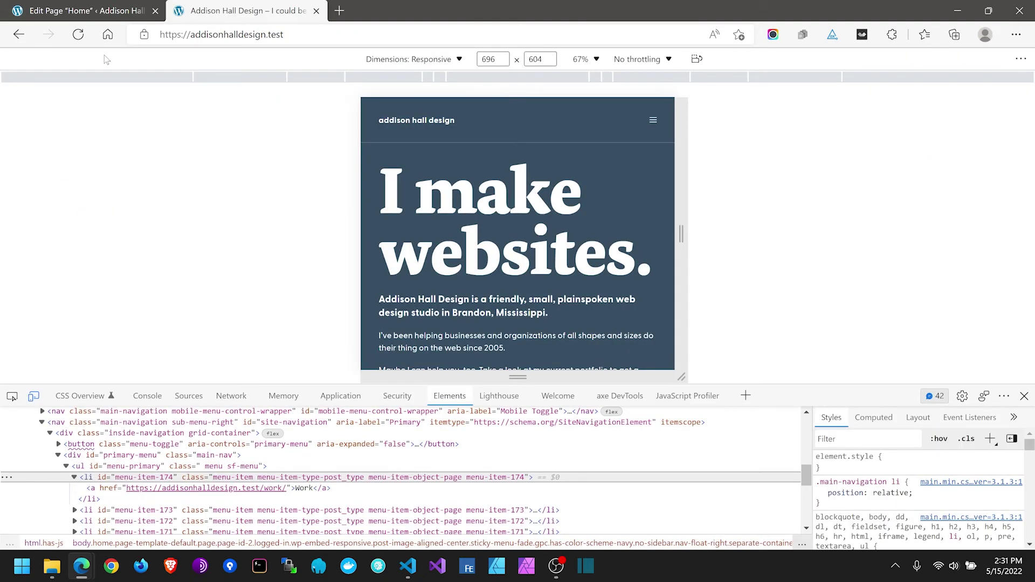
click(86, 10)
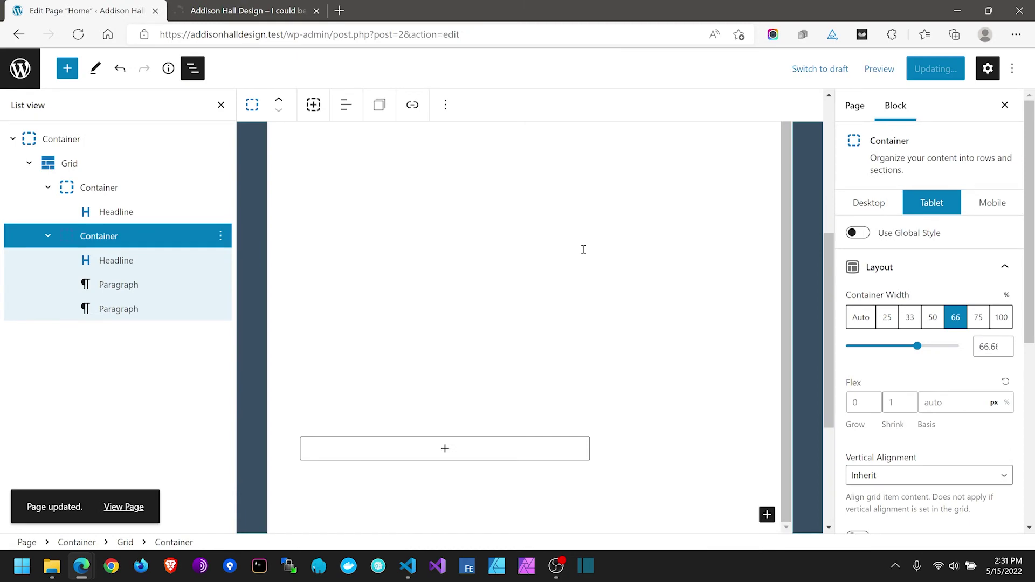
key(ctrl+Tab)
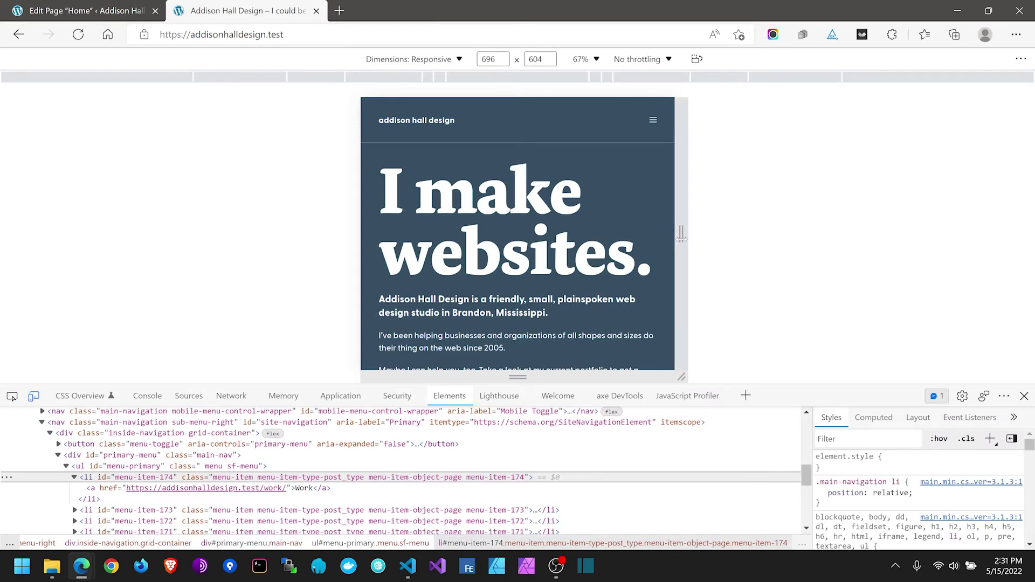
drag(681, 236, 761, 243)
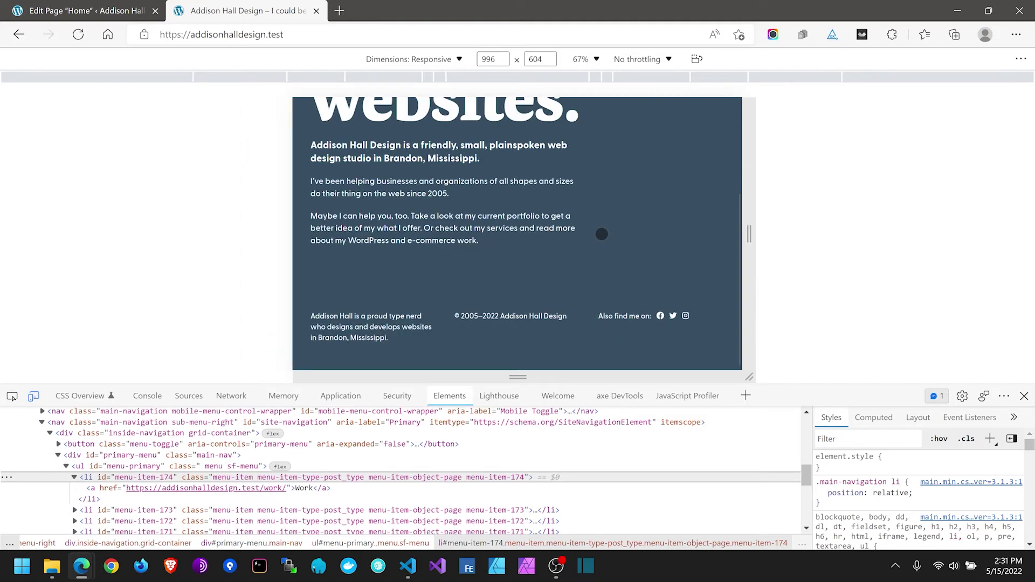
scroll(604, 233, up, 2)
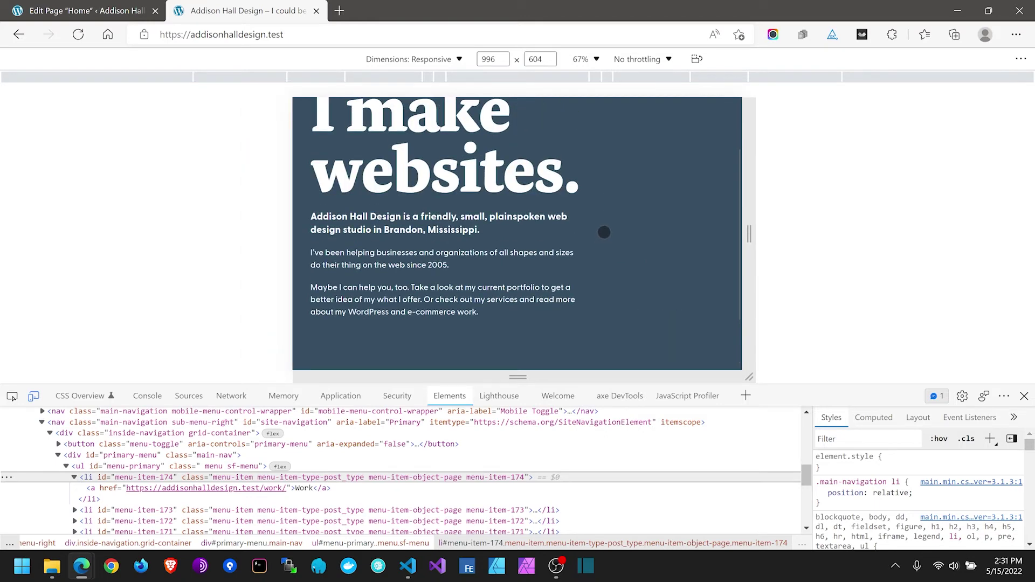
scroll(604, 233, up, 2)
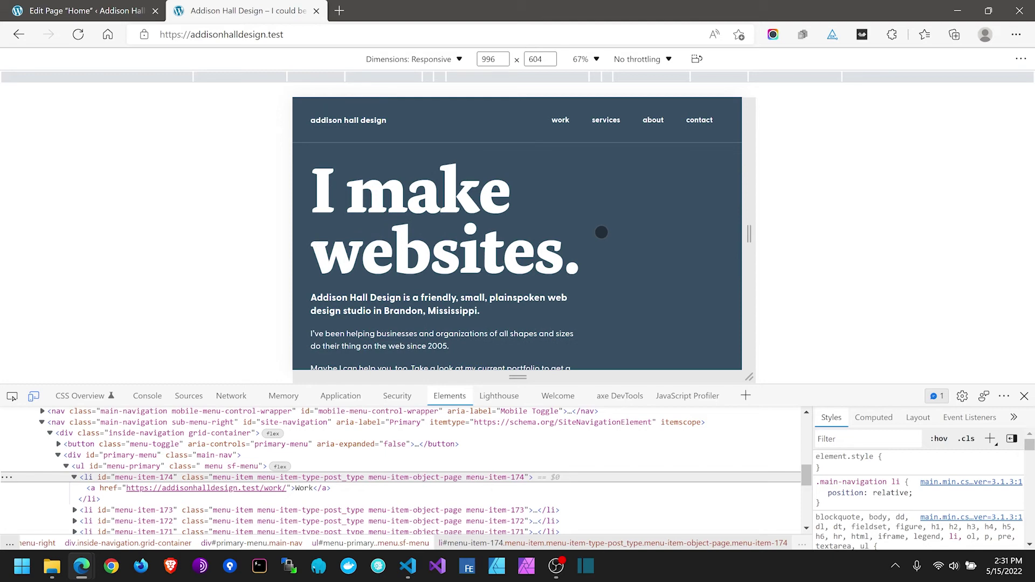
scroll(622, 234, down, 1)
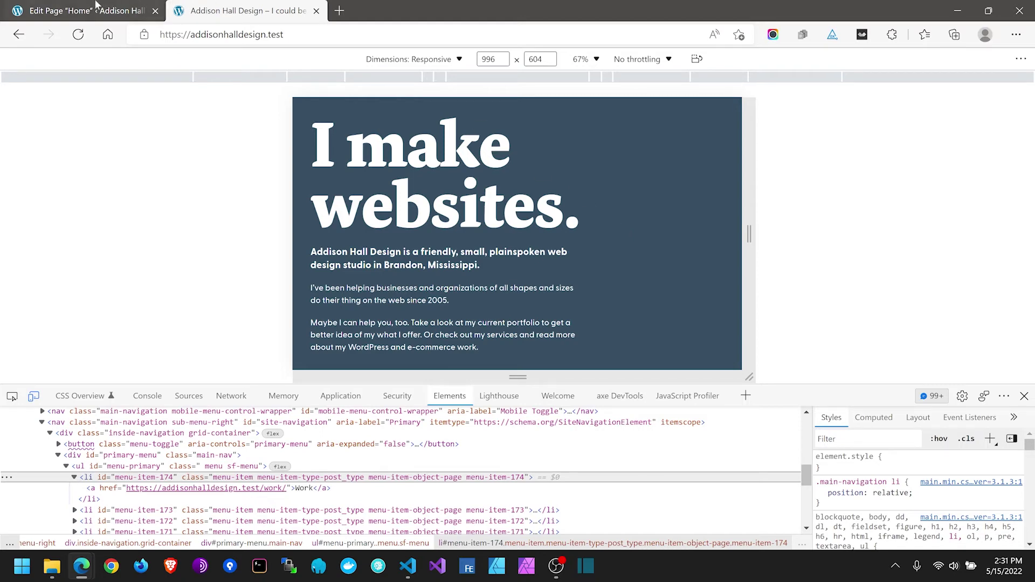
Step: Check the second container's tablet width in the page editor, and examine its text on the reloaded front-end page
click(67, 8)
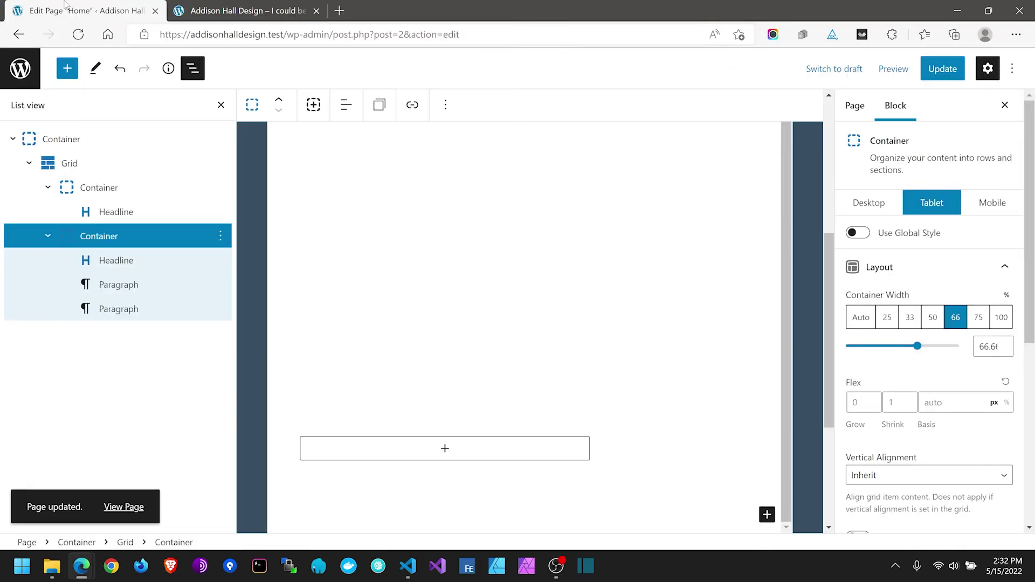
click(110, 242)
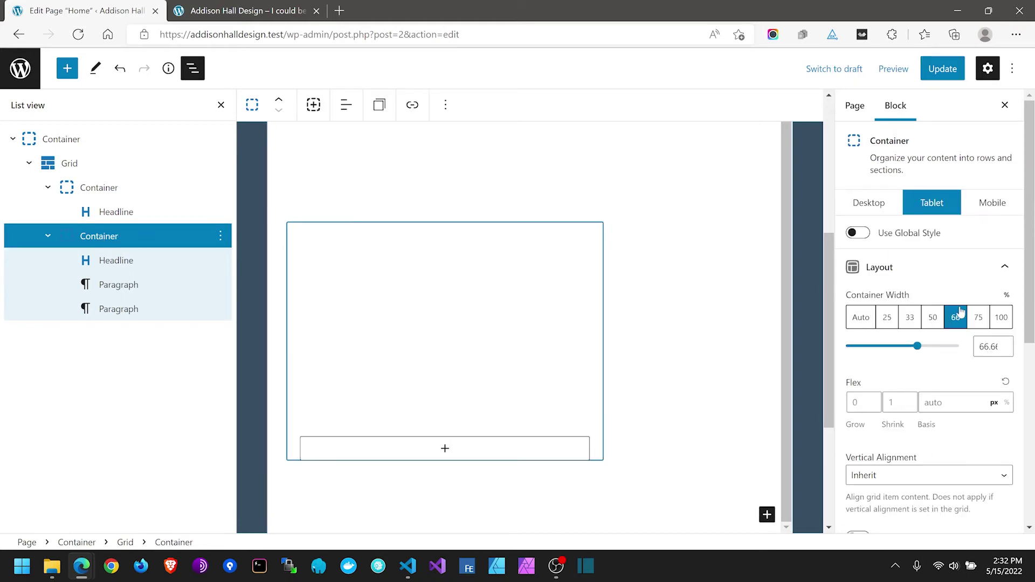
click(246, 10)
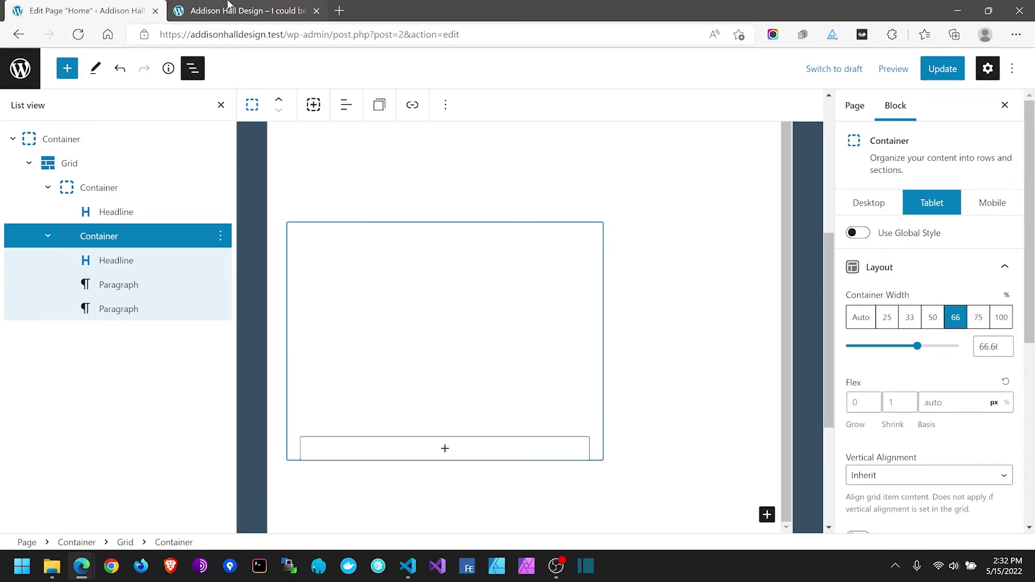
key(ctrl+r)
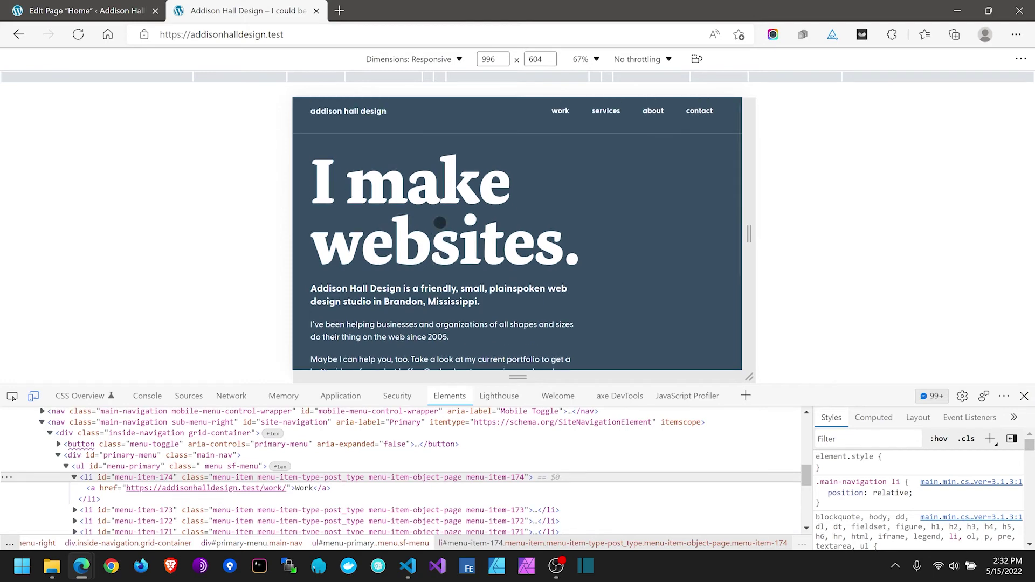
scroll(483, 232, down, 1)
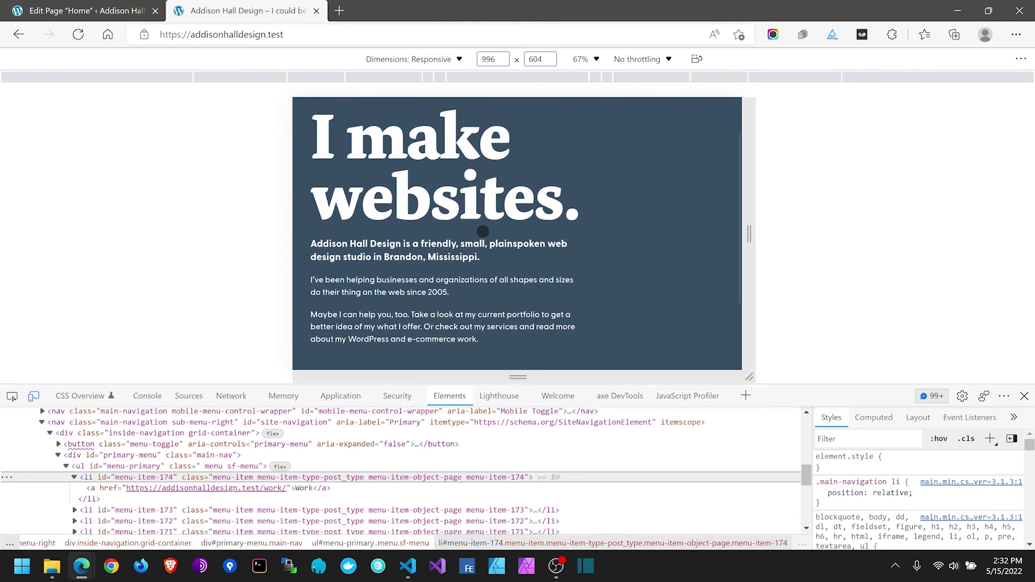
Step: Set the second container's tablet width to 50% in the page editor and update the page
click(97, 7)
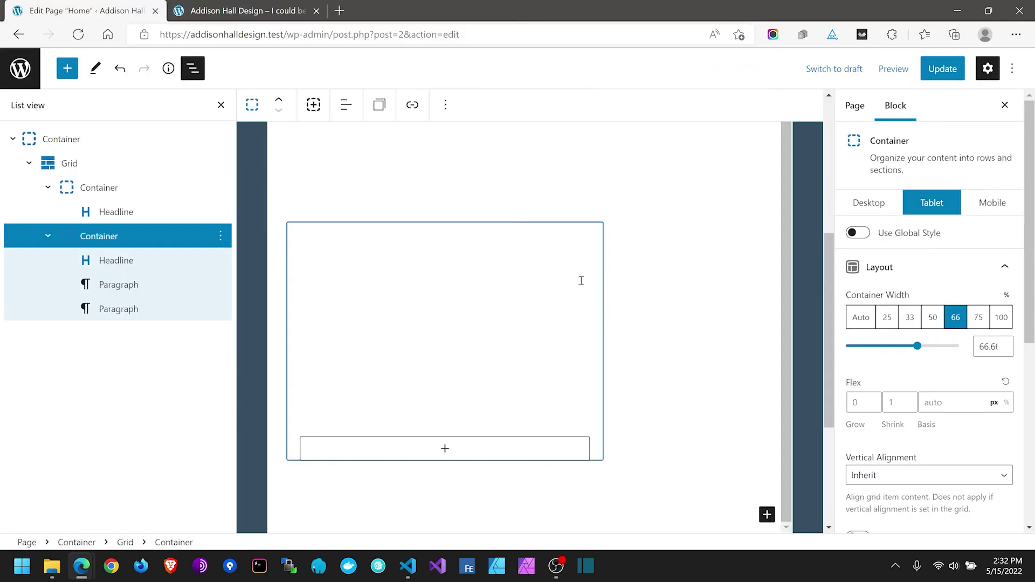
click(932, 318)
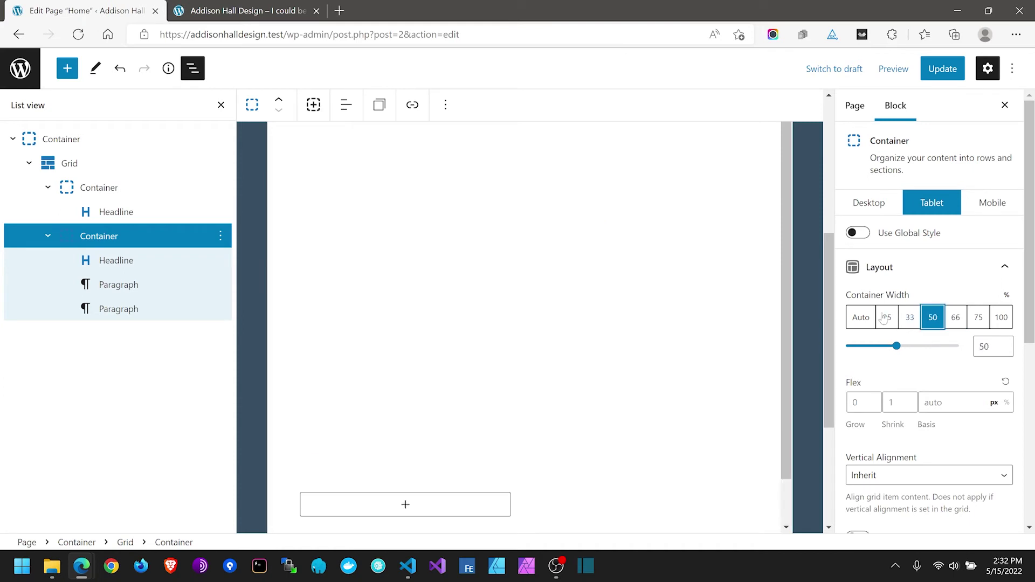
click(953, 72)
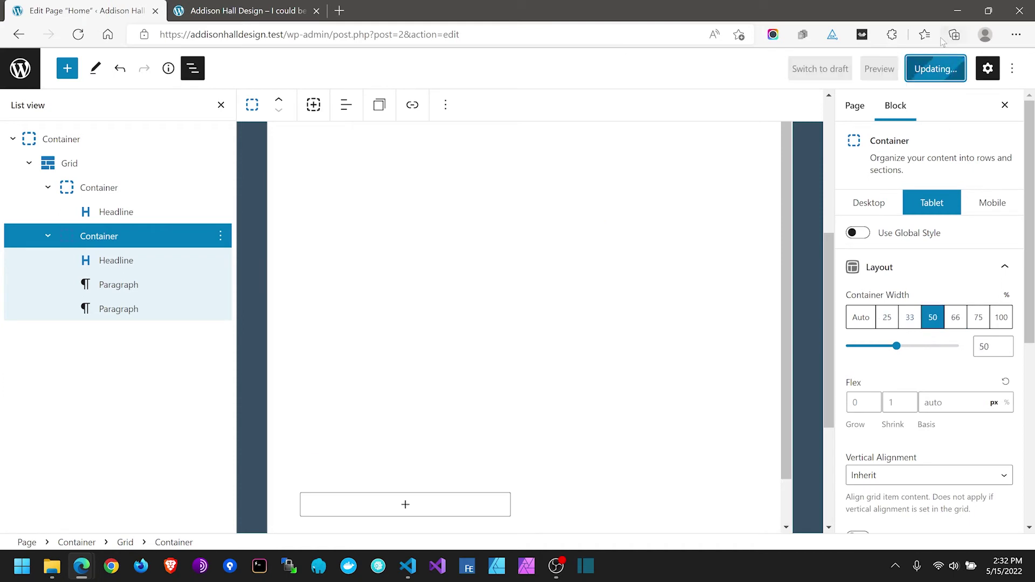
Step: Reload the front-end home page and examine how the text below the headline wraps in the narrower container
click(270, 12)
key(F5)
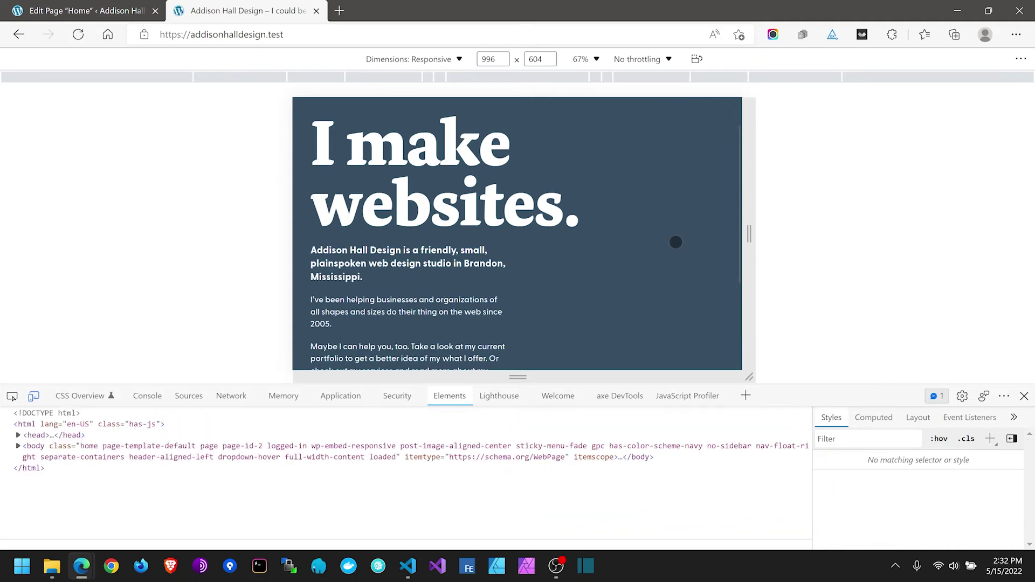
scroll(636, 260, down, 2)
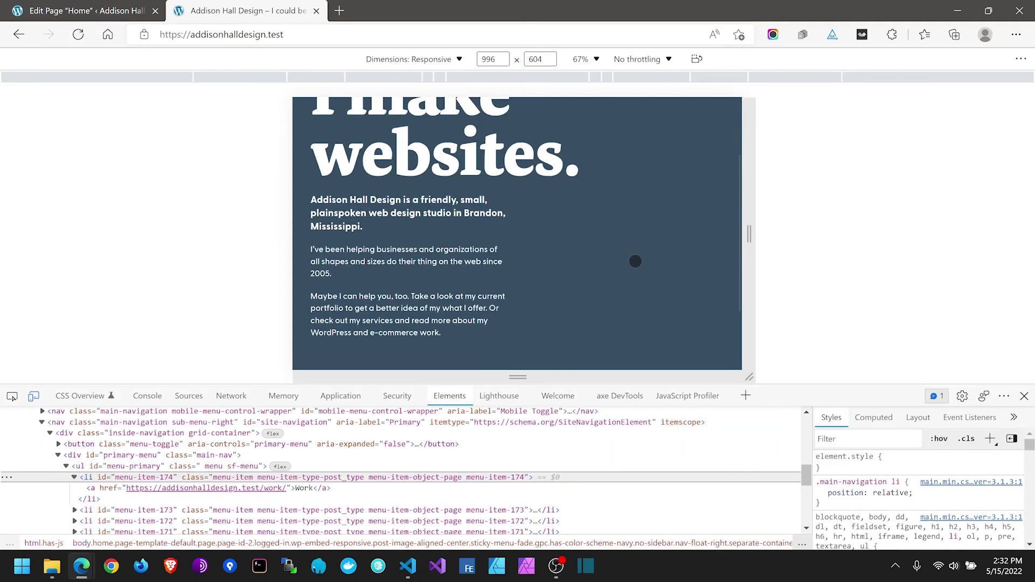
scroll(636, 262, up, 2)
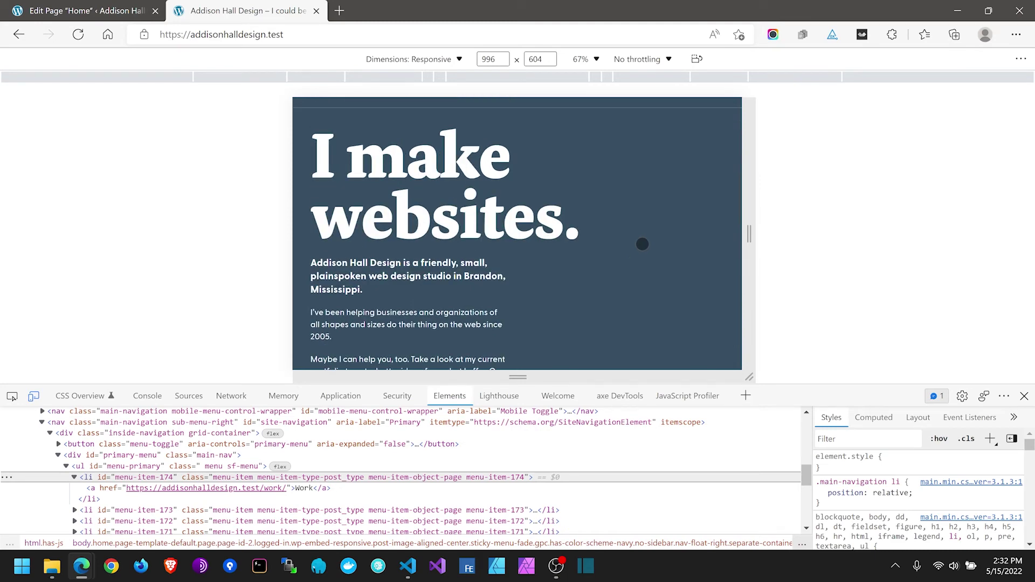
scroll(642, 244, up, 1)
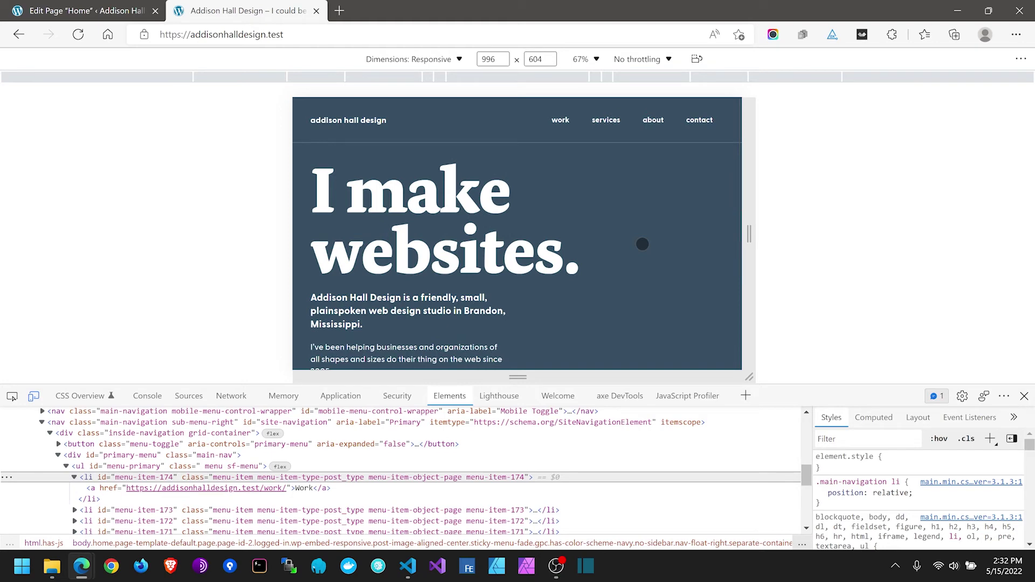
scroll(643, 243, down, 1)
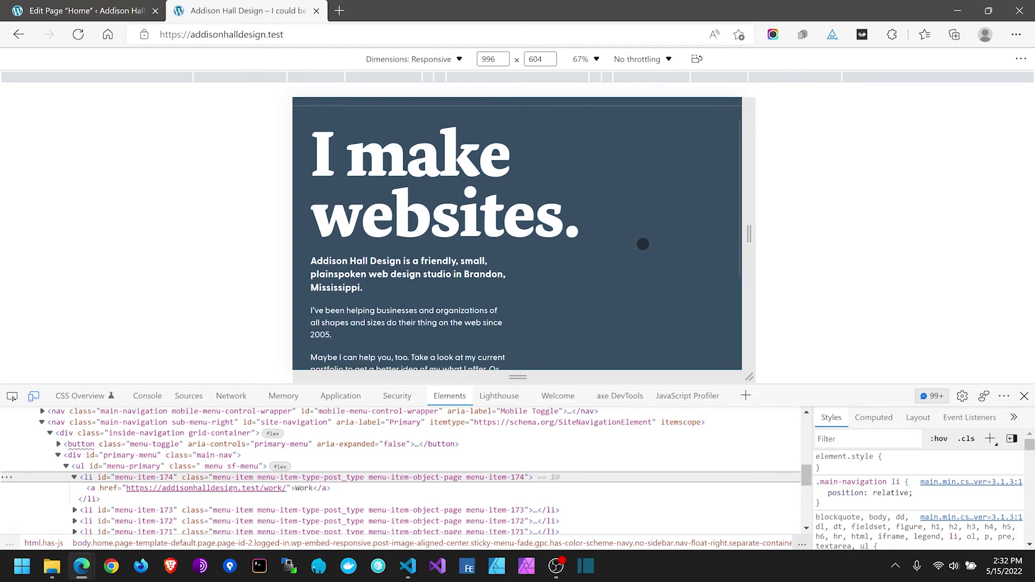
scroll(642, 243, up, 1)
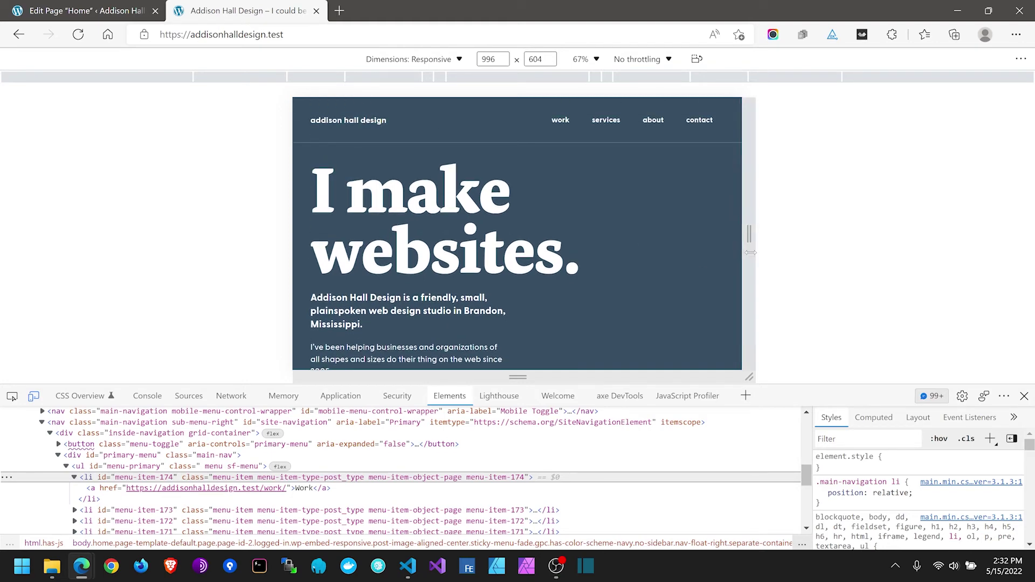
Step: Narrow the responsive preview to about 980 px and look over the home page from header to closing paragraph
drag(751, 256, 743, 280)
scroll(655, 226, down, 2)
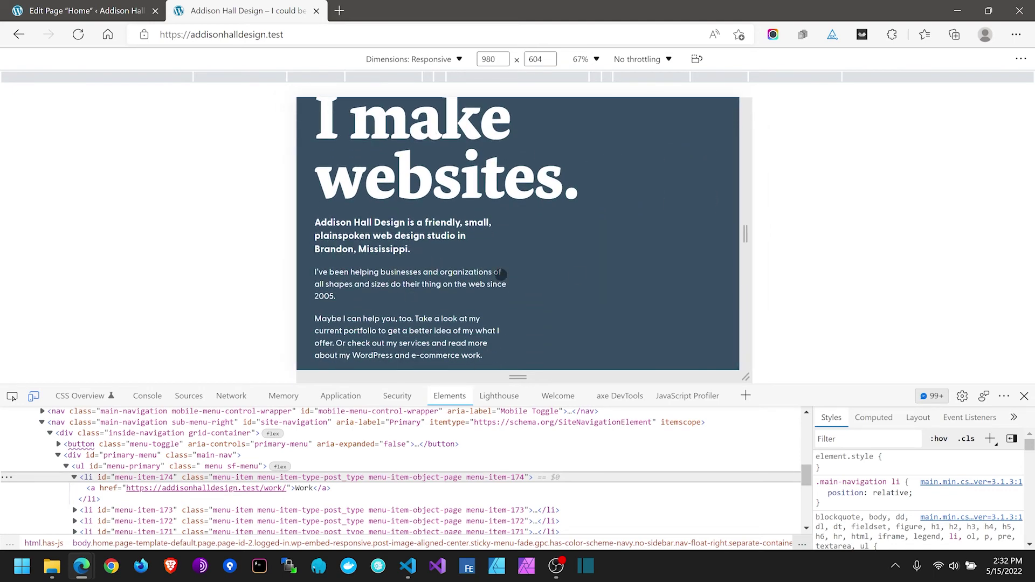
scroll(503, 274, down, 1)
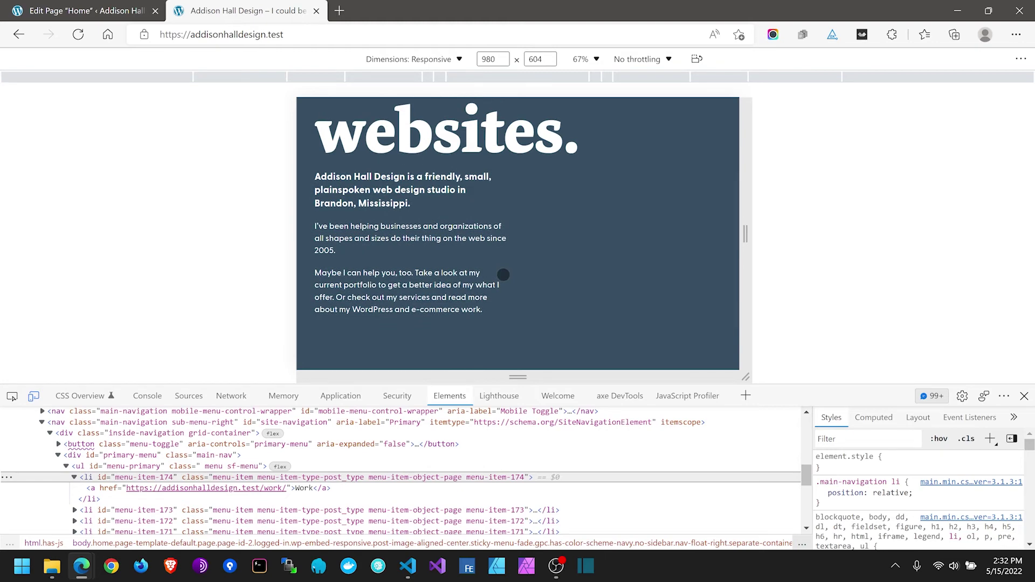
scroll(634, 251, up, 3)
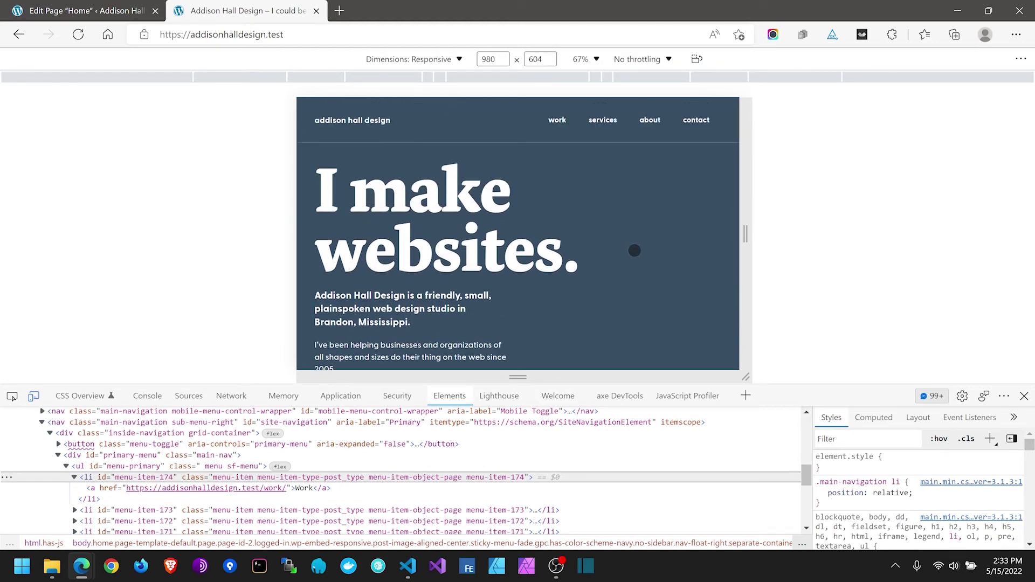
scroll(635, 251, down, 2)
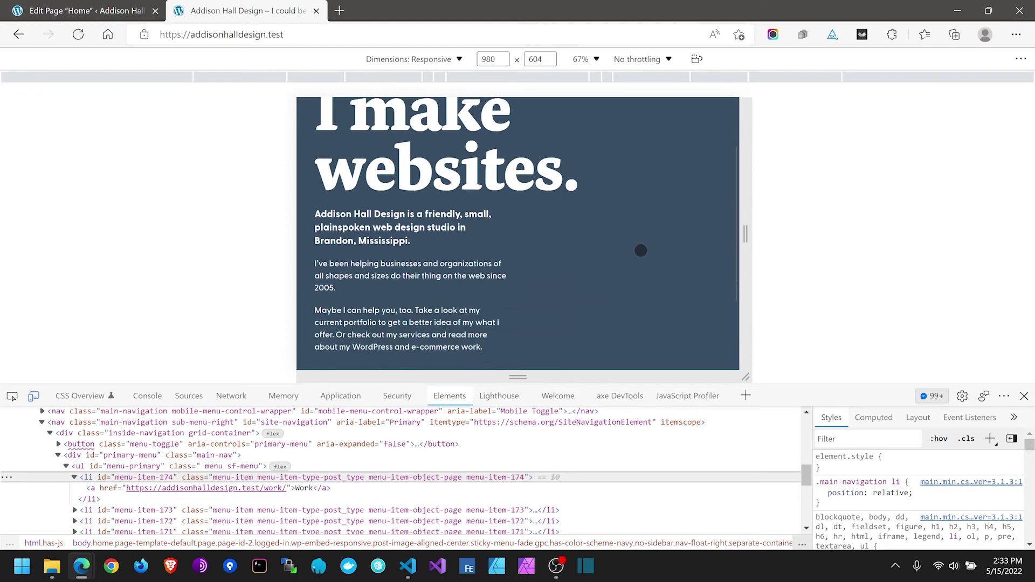
Step: Compare the container settings in the page editor with the front-end layout, and narrow the responsive preview to about 941 px
click(77, 7)
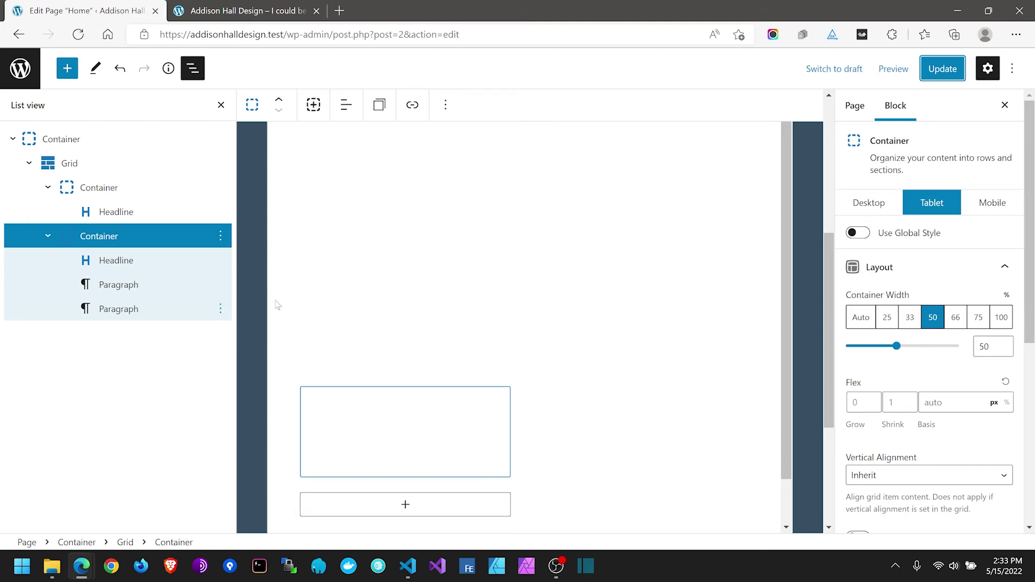
key(ctrl+Tab)
scroll(532, 267, up, 2)
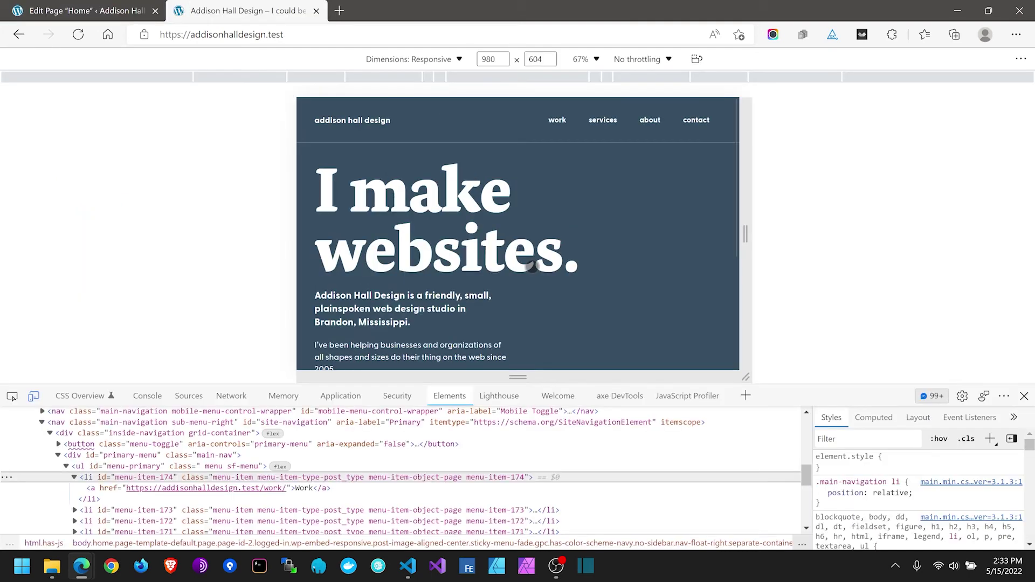
scroll(532, 267, down, 1)
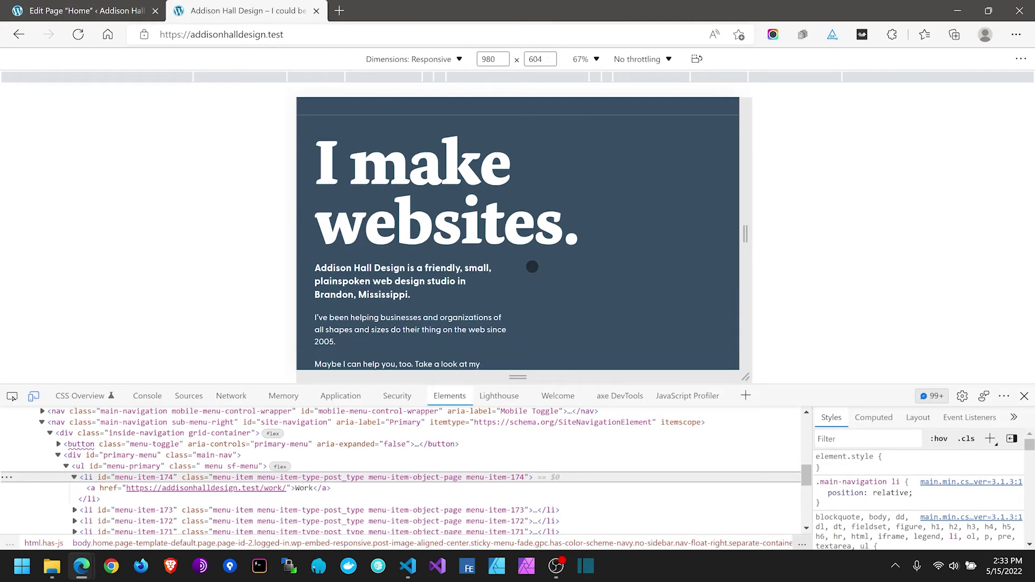
scroll(533, 267, up, 1)
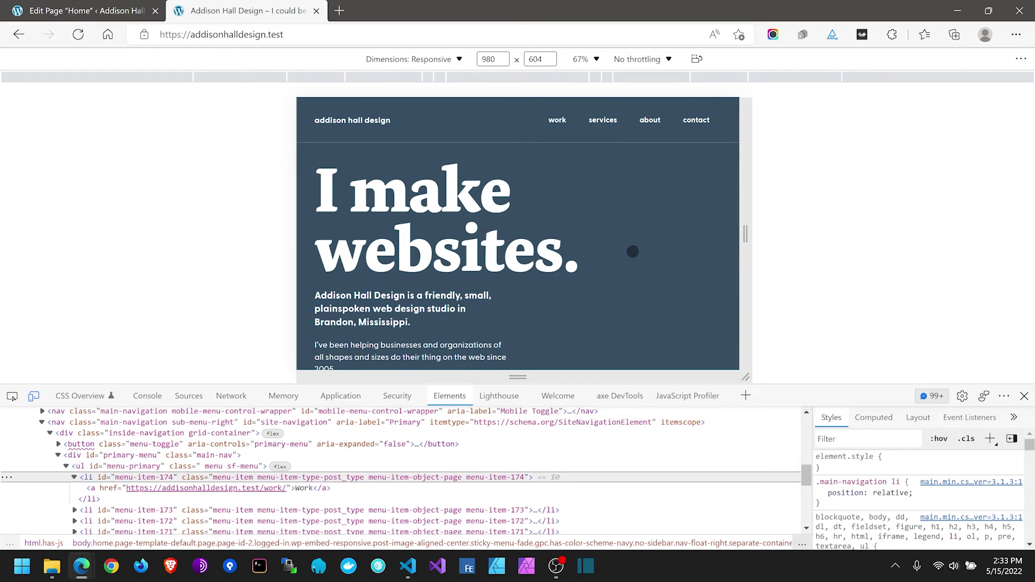
drag(777, 267, 738, 272)
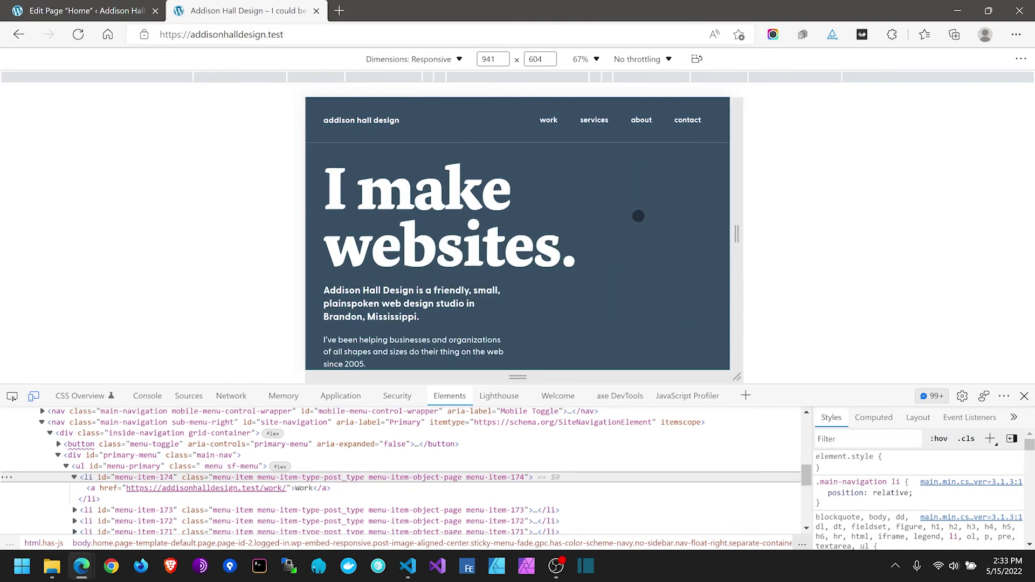
Step: Return to the page editor and duplicate the second container inside the Grid
click(123, 11)
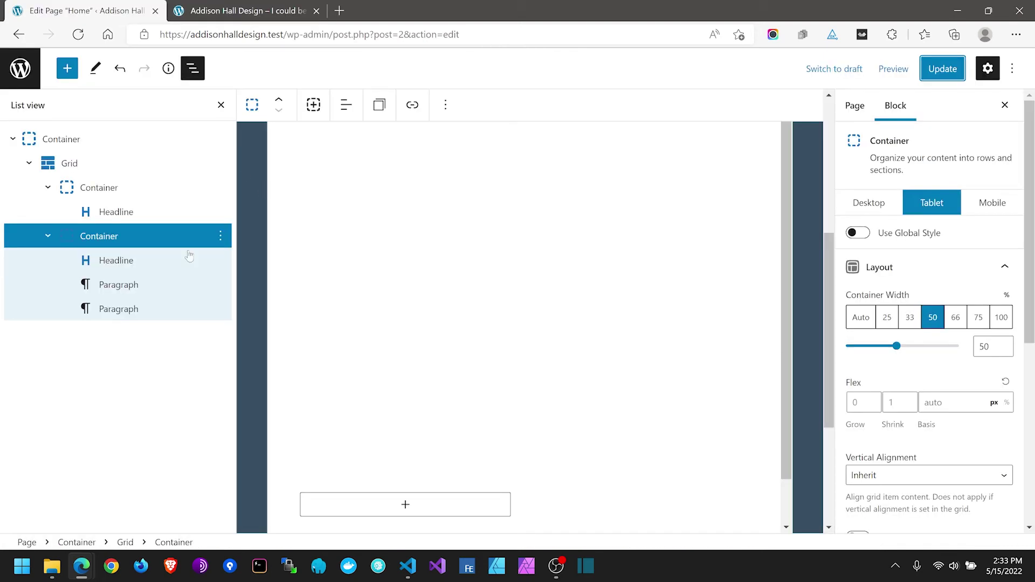
click(99, 246)
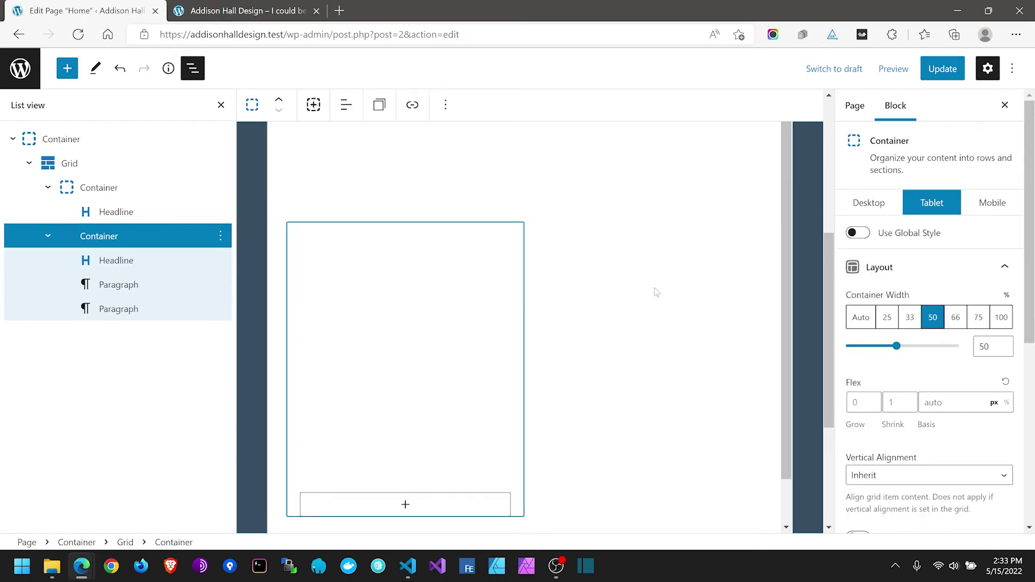
click(66, 164)
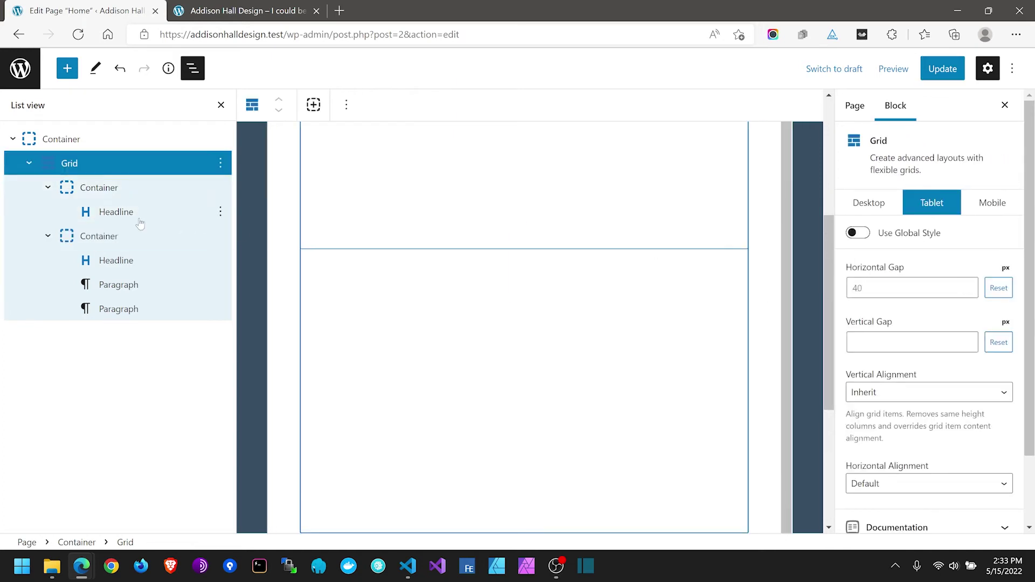
click(83, 236)
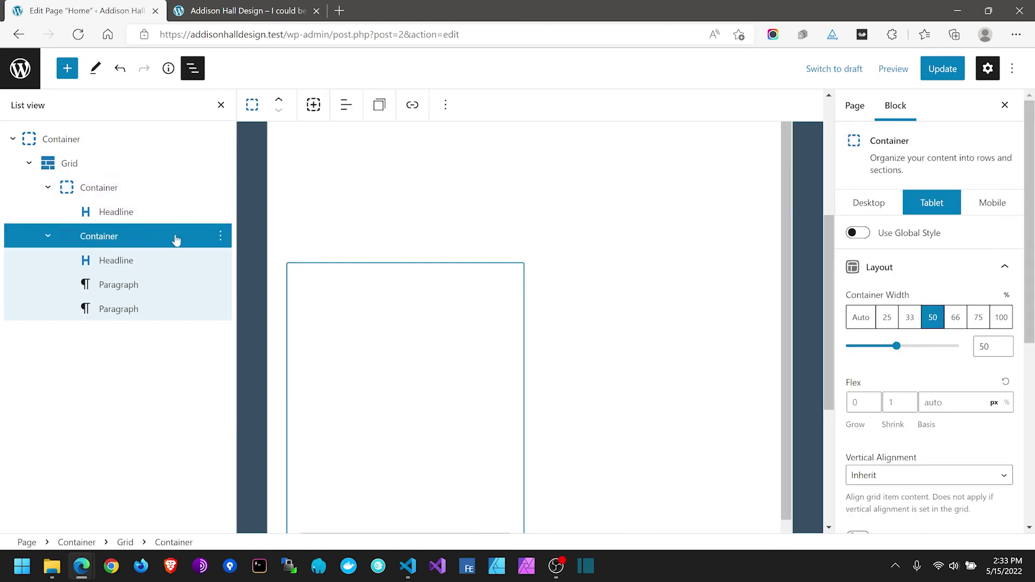
click(220, 236)
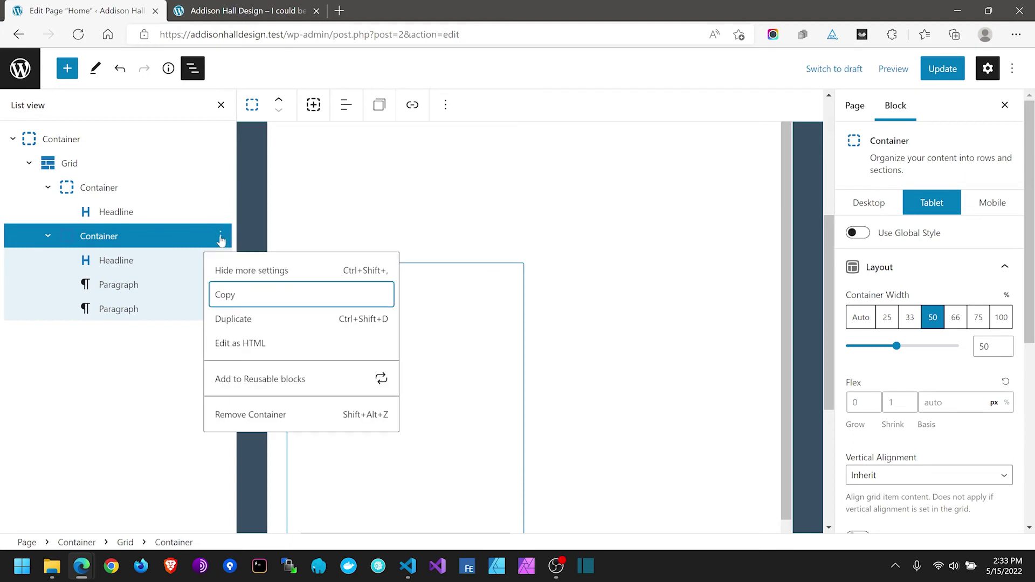
click(231, 320)
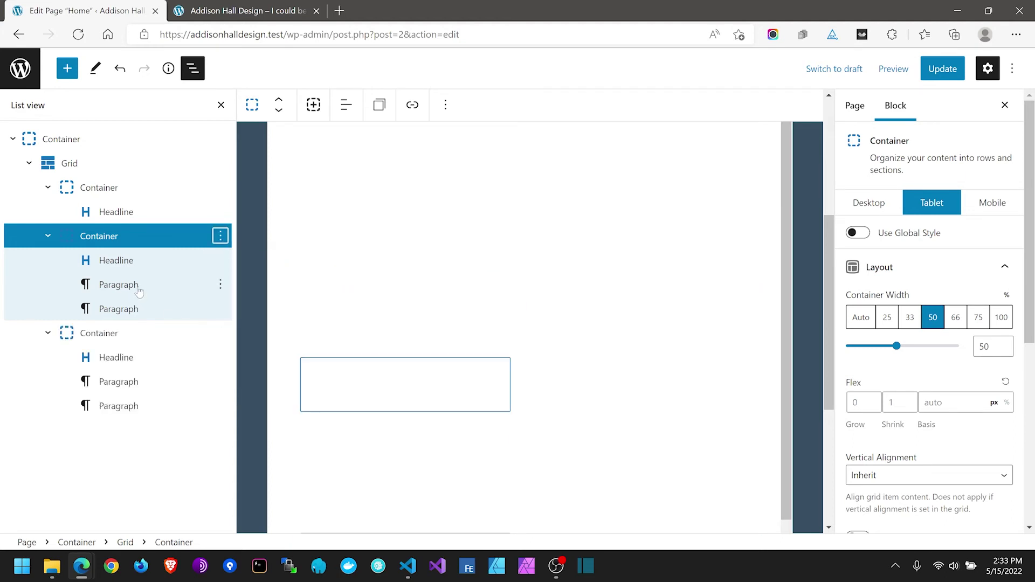
Step: Remove the last paragraph from the original container, and the headline and first paragraph from its duplicate
click(221, 309)
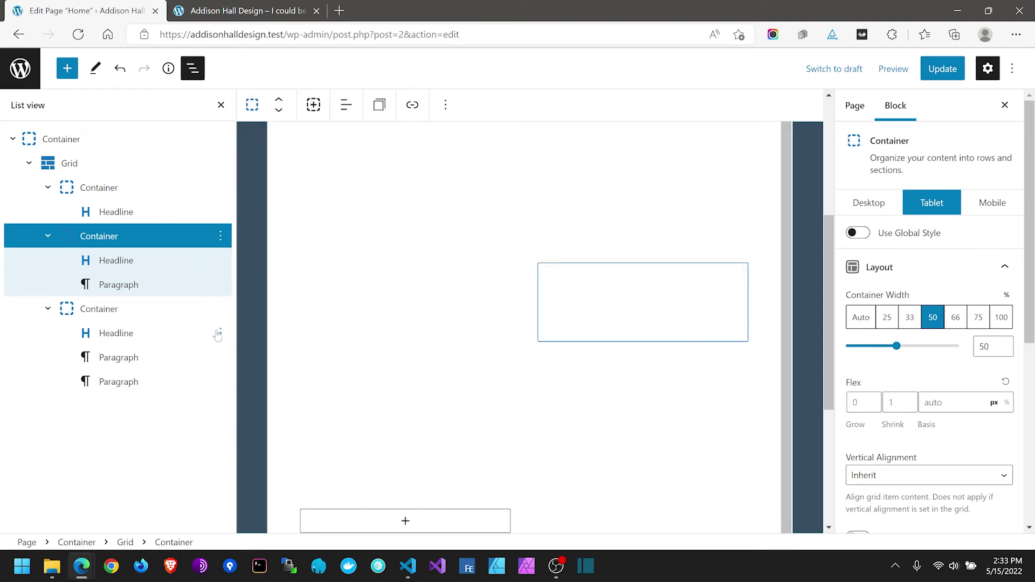
click(221, 334)
click(249, 299)
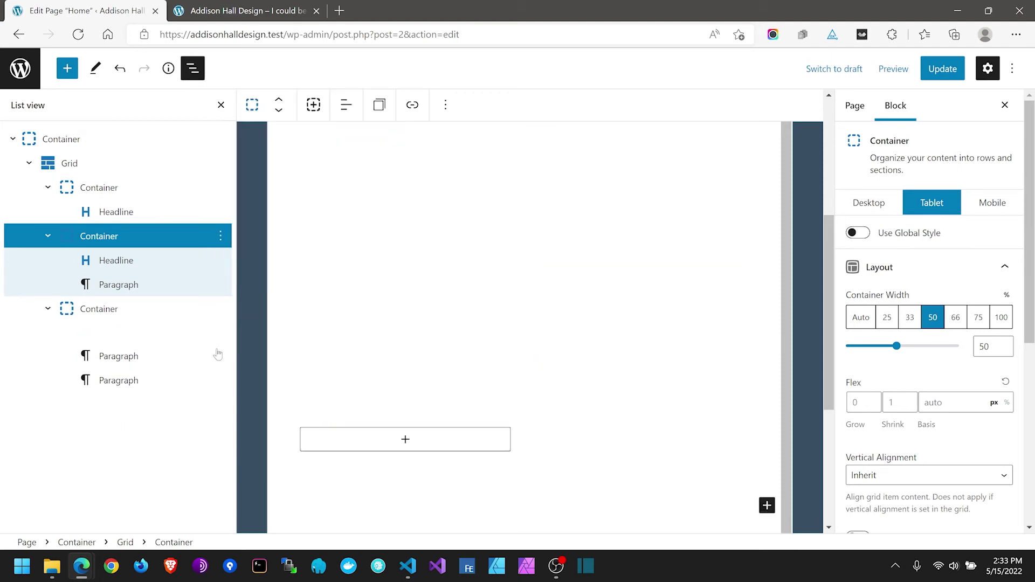
click(221, 333)
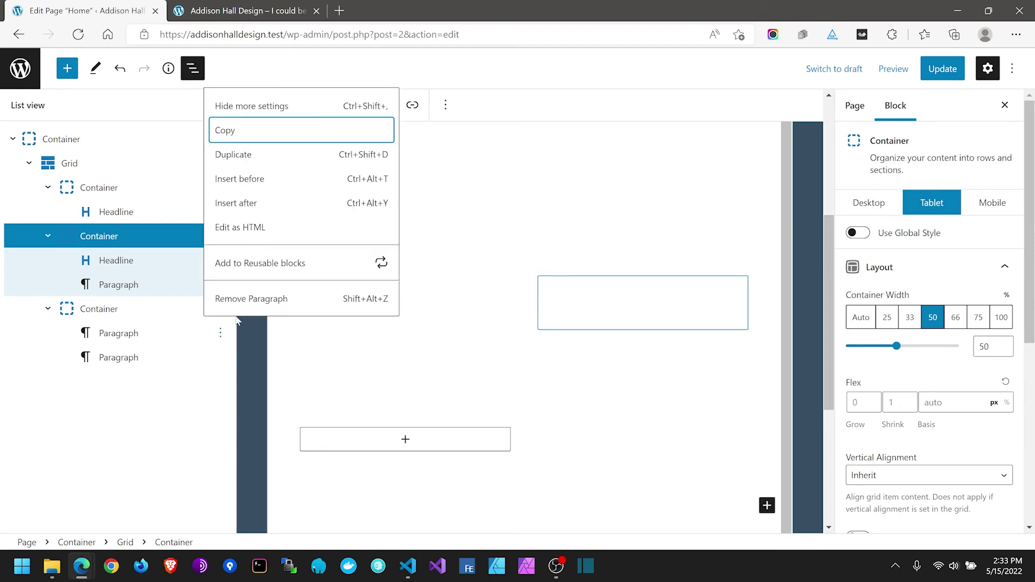
click(250, 299)
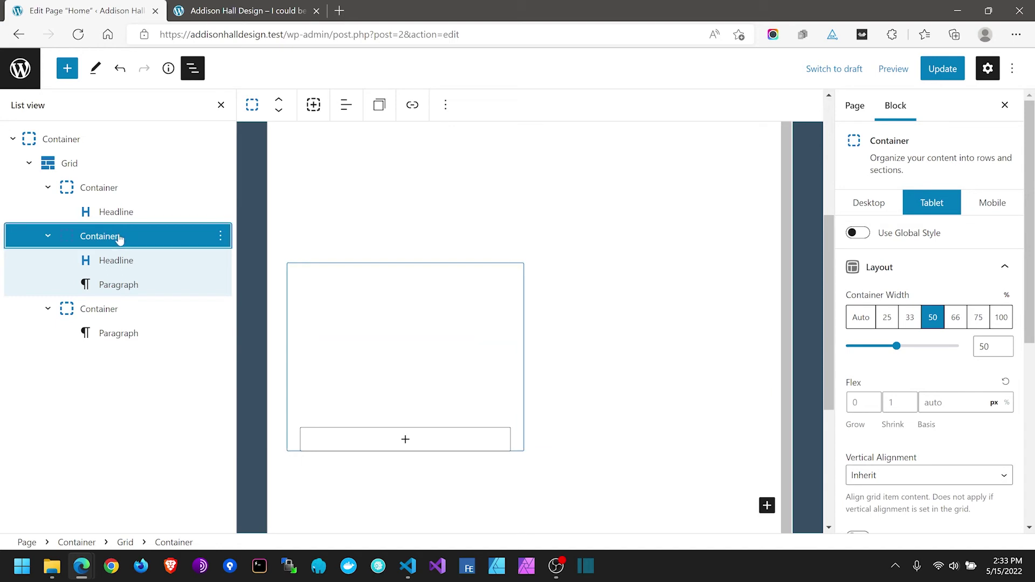
Step: Update the page with the new third container and reload the front-end home page to check its layout
click(101, 309)
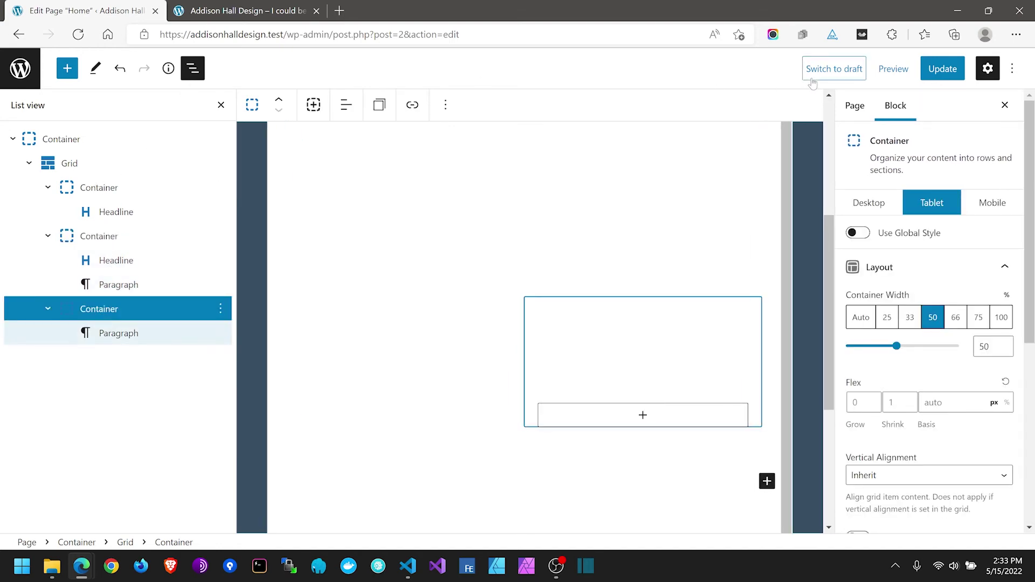
click(953, 75)
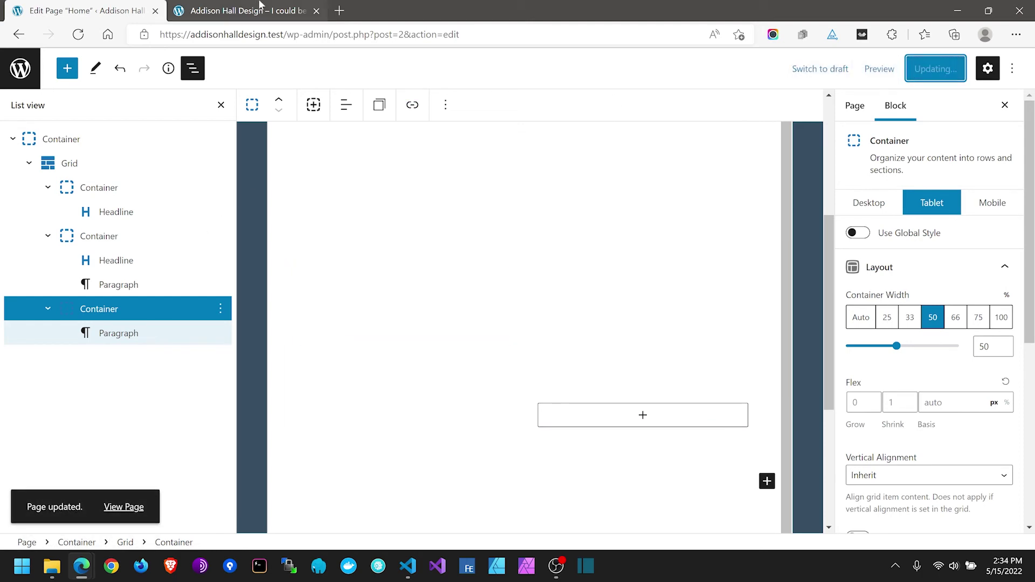
click(259, 10)
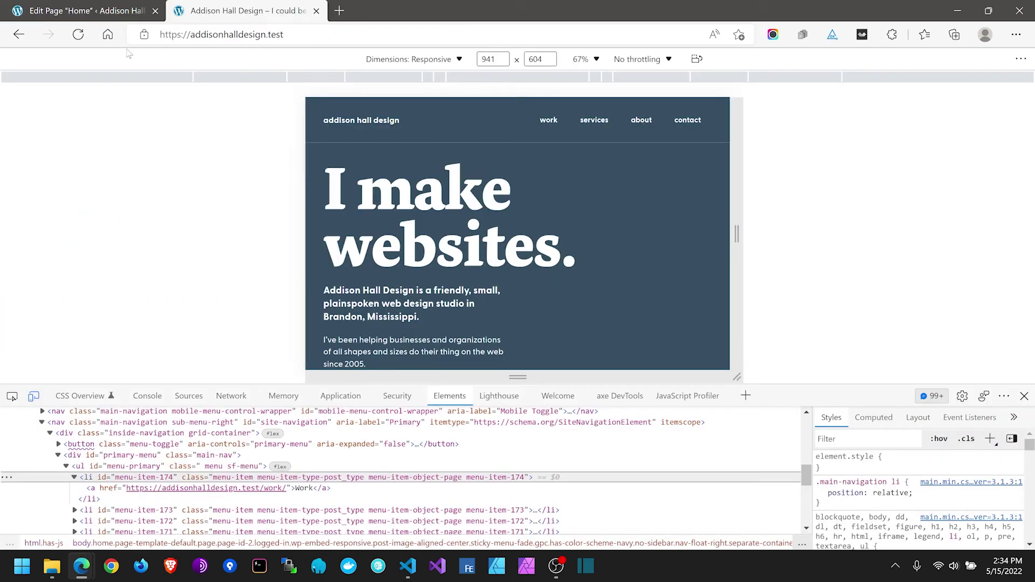
key(F5)
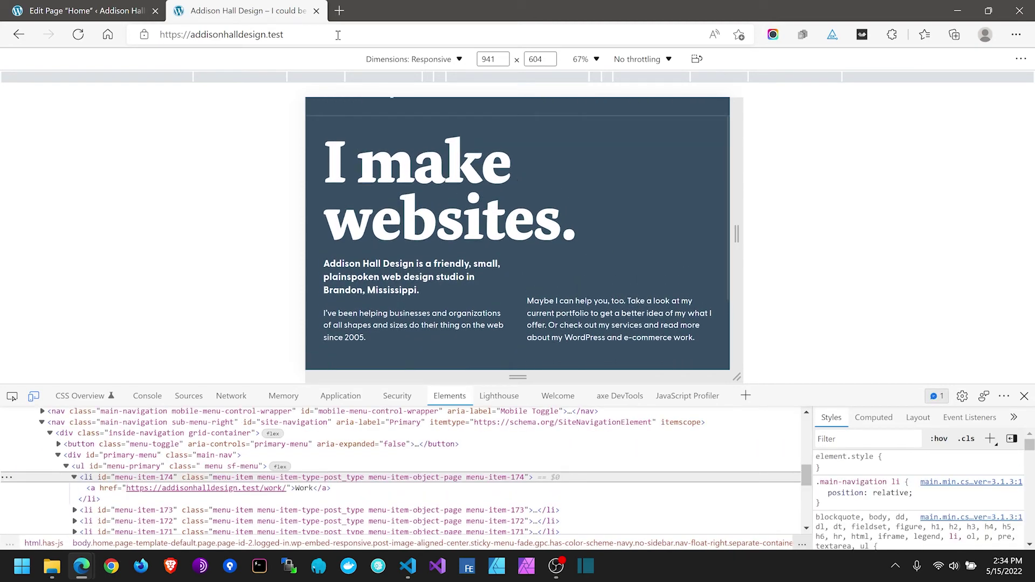
click(76, 8)
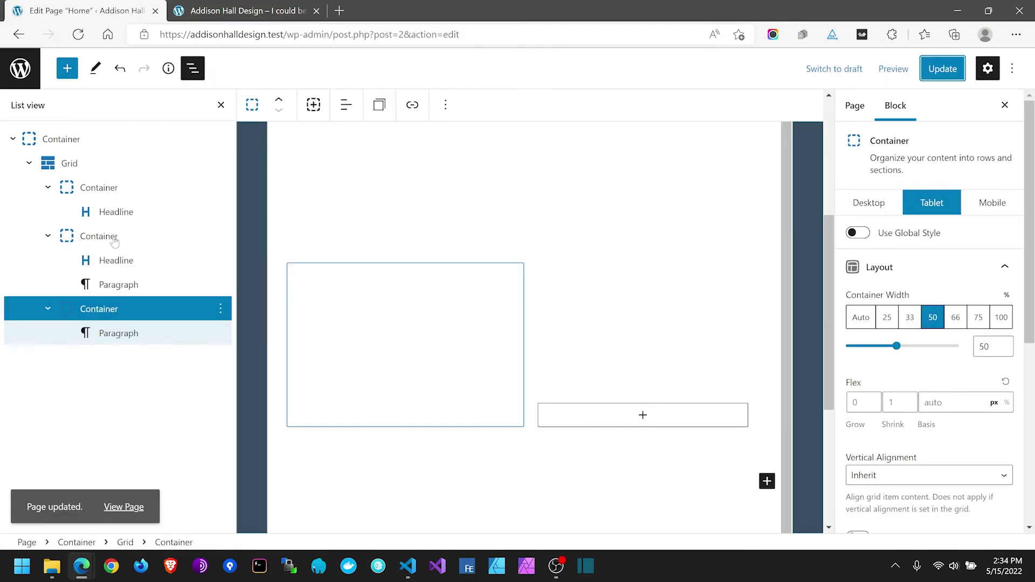
click(70, 163)
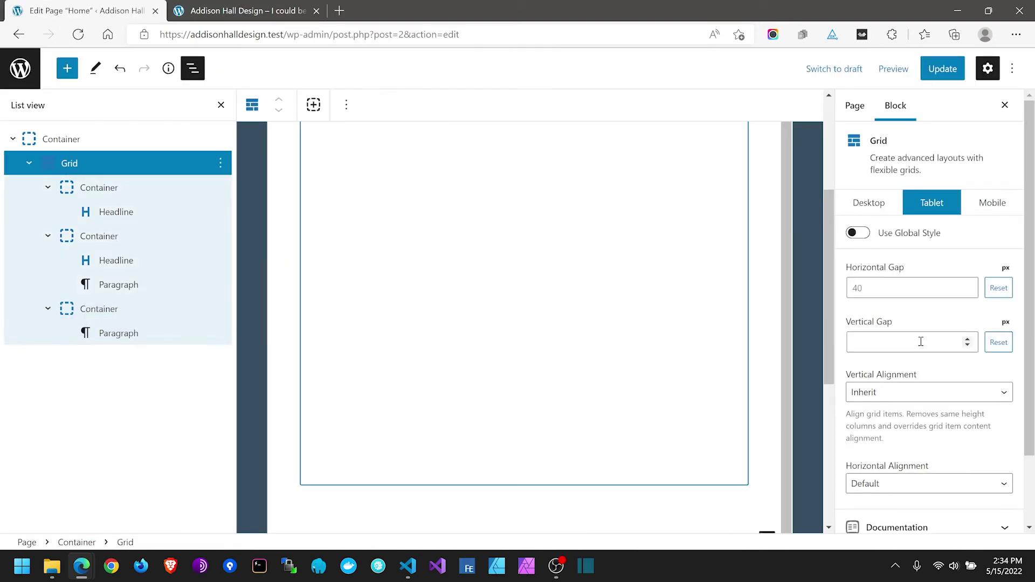
click(890, 484)
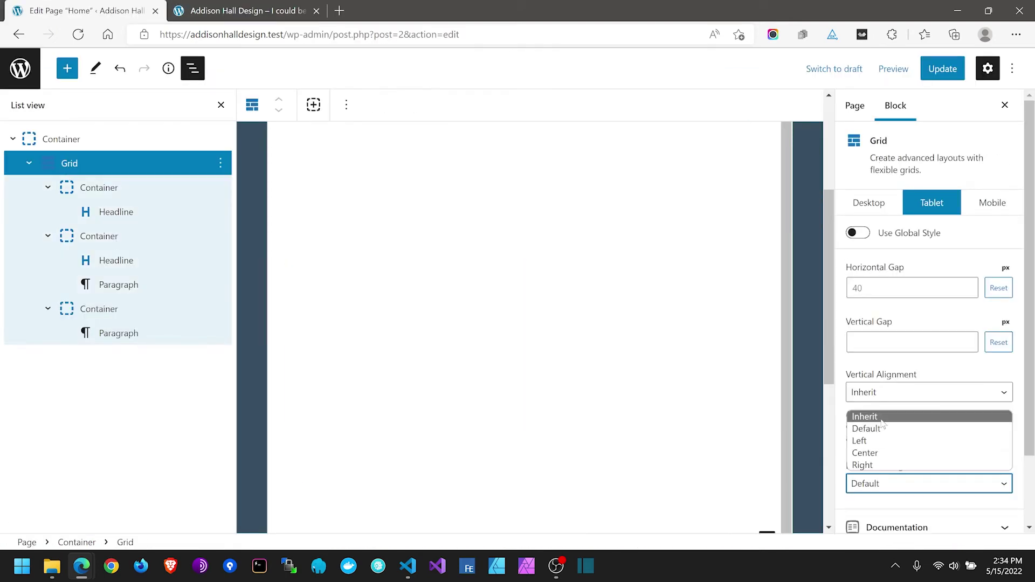
click(883, 429)
click(882, 399)
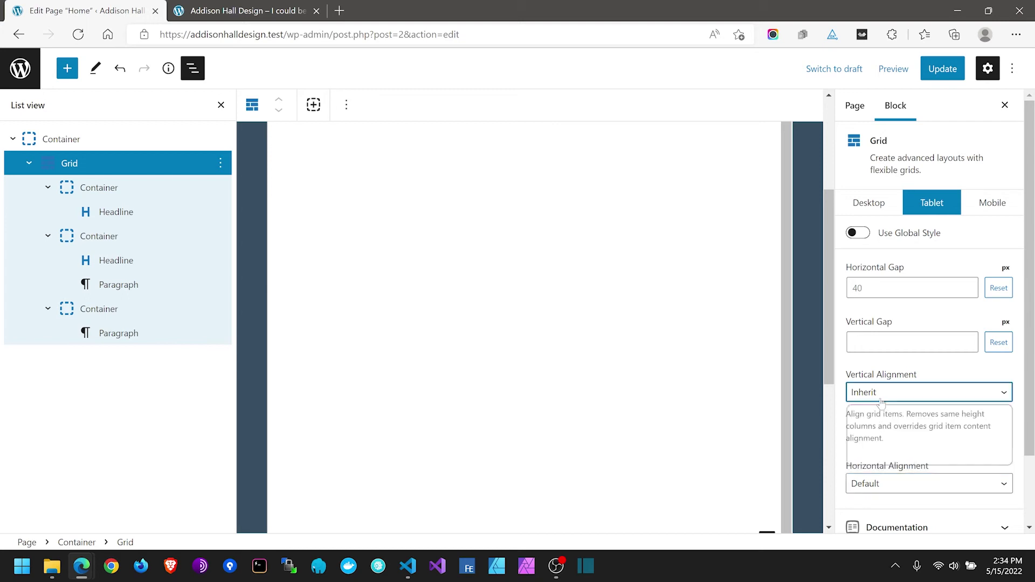
click(883, 423)
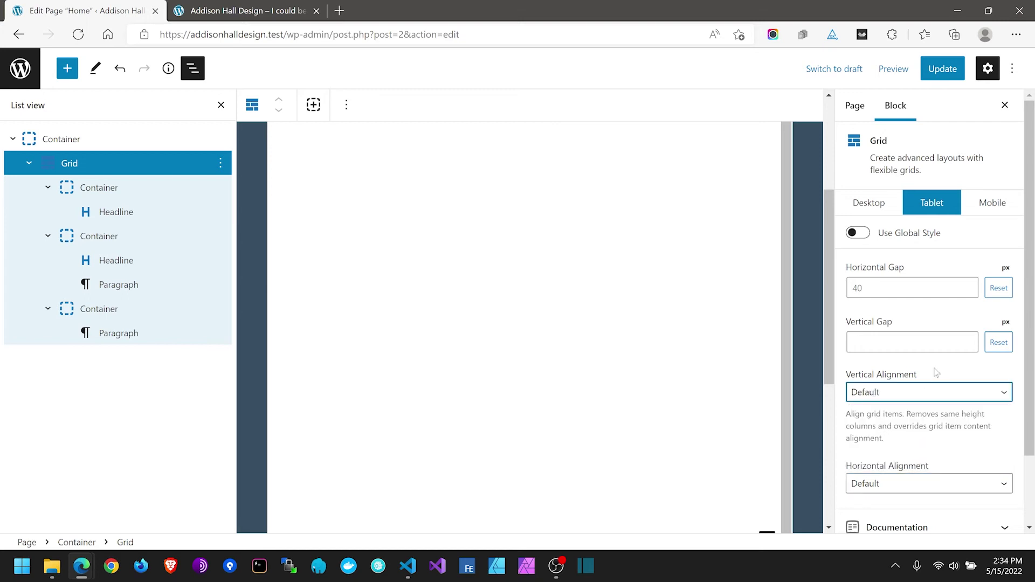
click(951, 78)
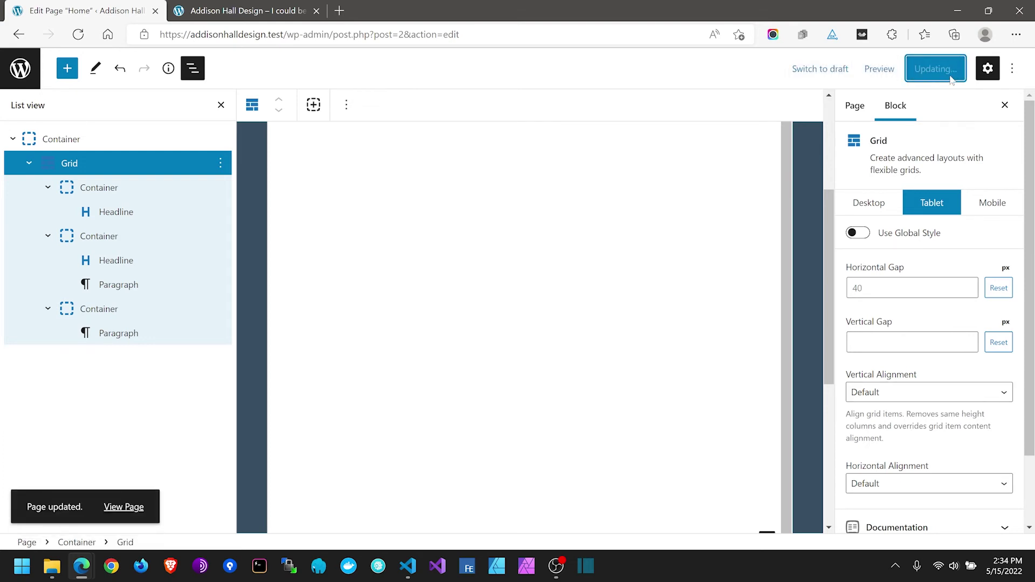
Step: Reload the front-end home page and compare its layout at preview widths of about 1663 px and 842 px
click(234, 8)
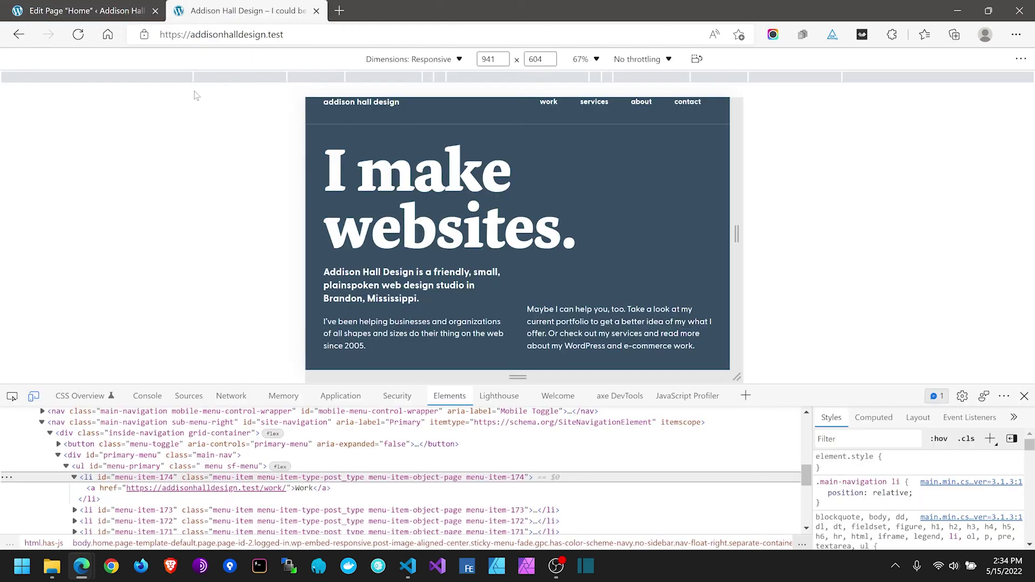
click(81, 36)
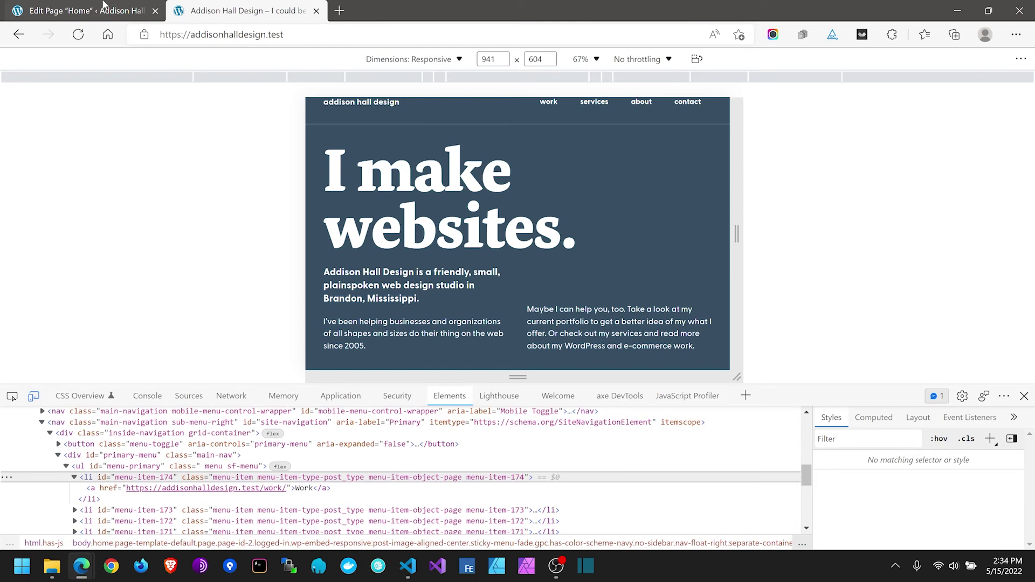
click(79, 34)
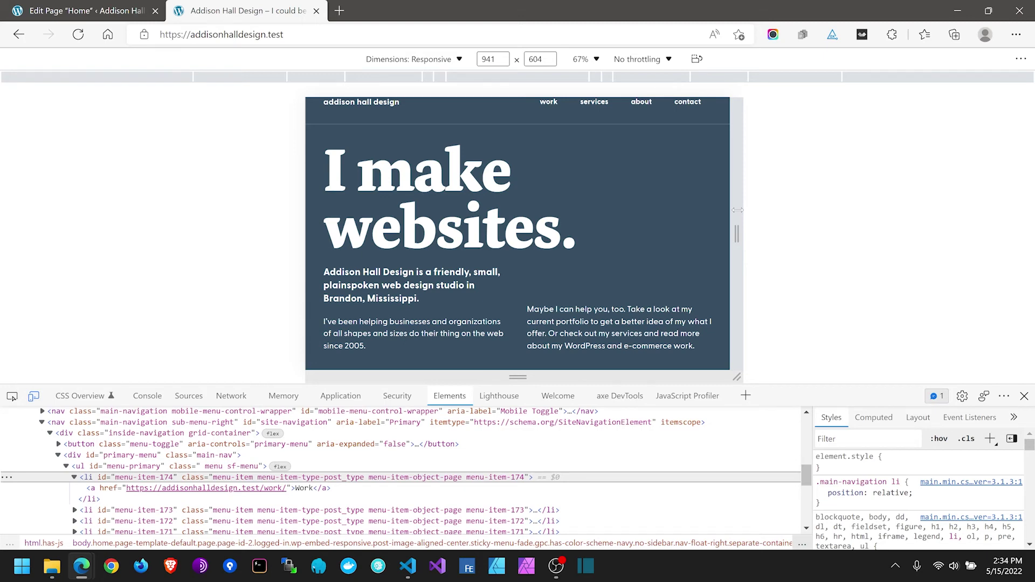
drag(737, 210, 922, 208)
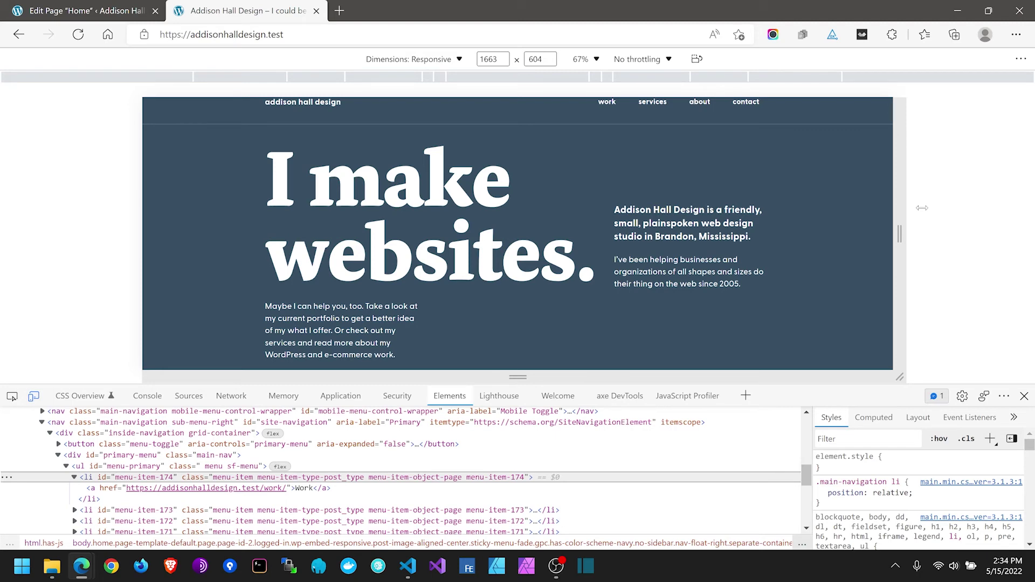
drag(922, 208, 737, 208)
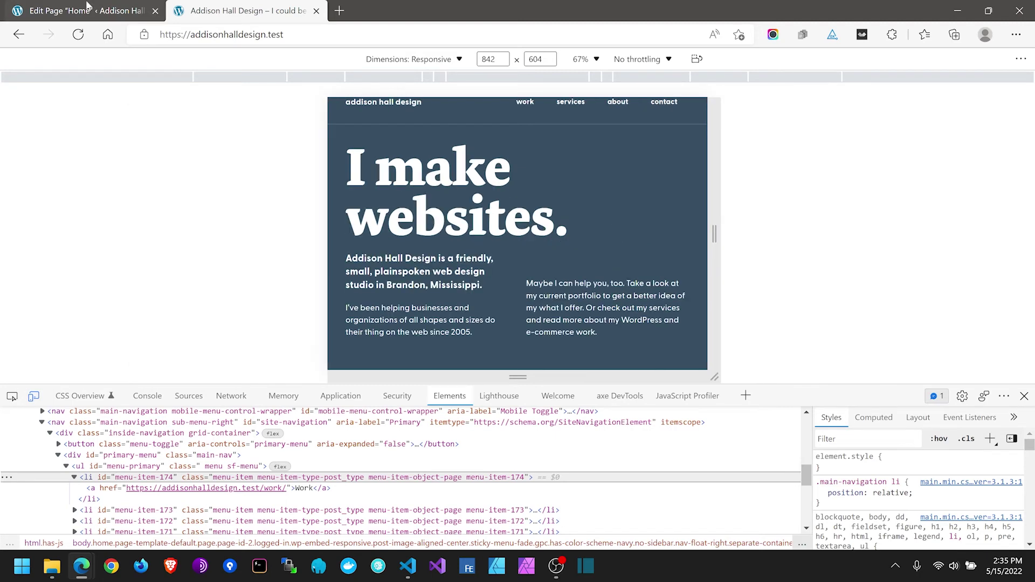
Step: Examine the tablet spacing of the outer container, the Grid's gap settings and the first inner container's layout in the page editor
click(87, 8)
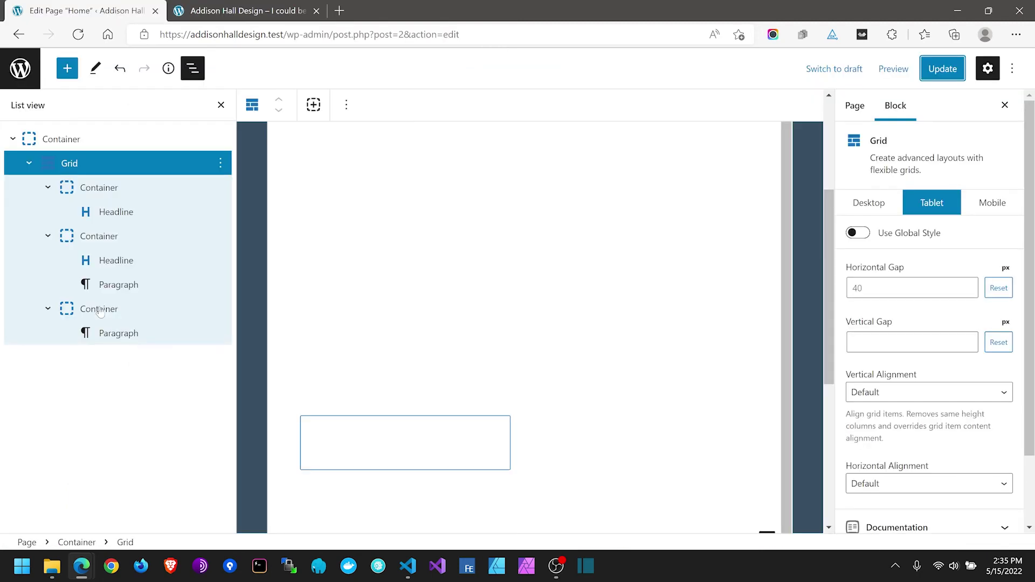
click(73, 141)
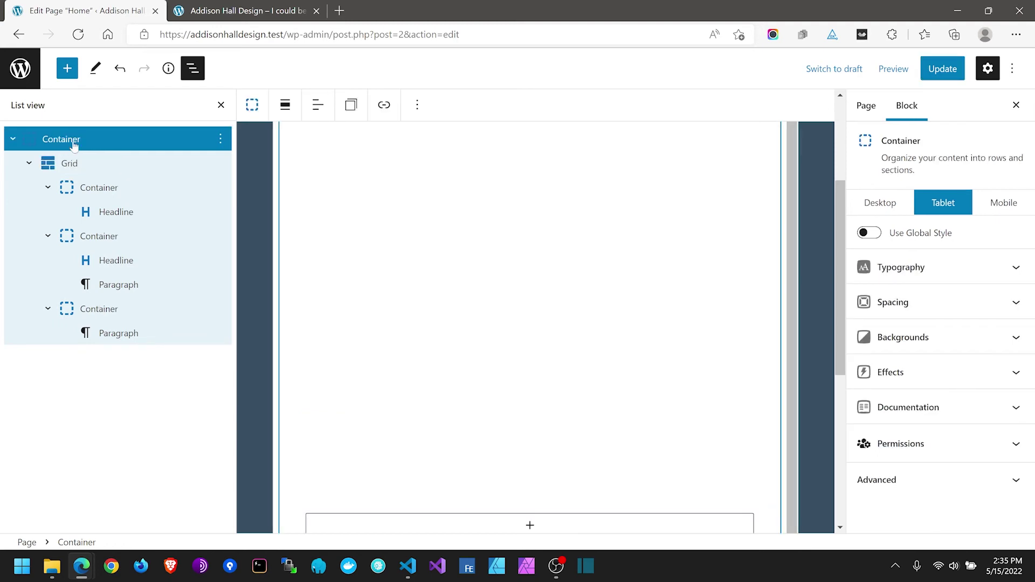
click(893, 302)
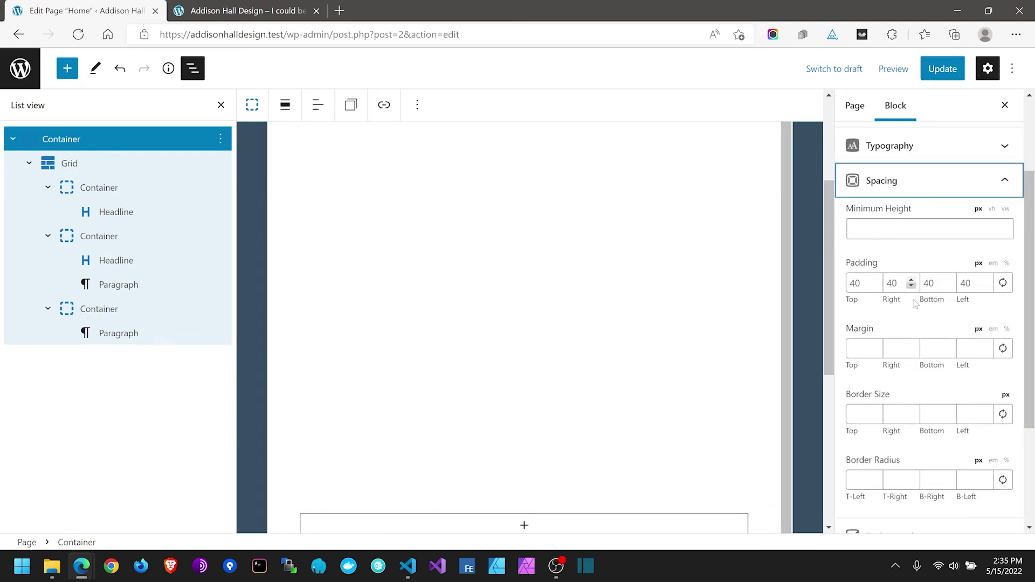
scroll(915, 305, up, 2)
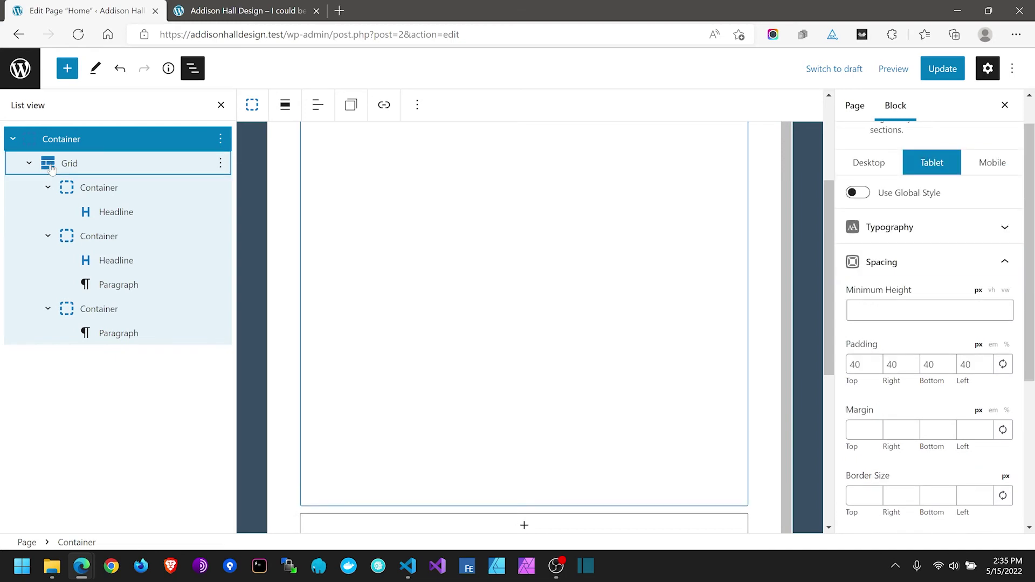
click(52, 169)
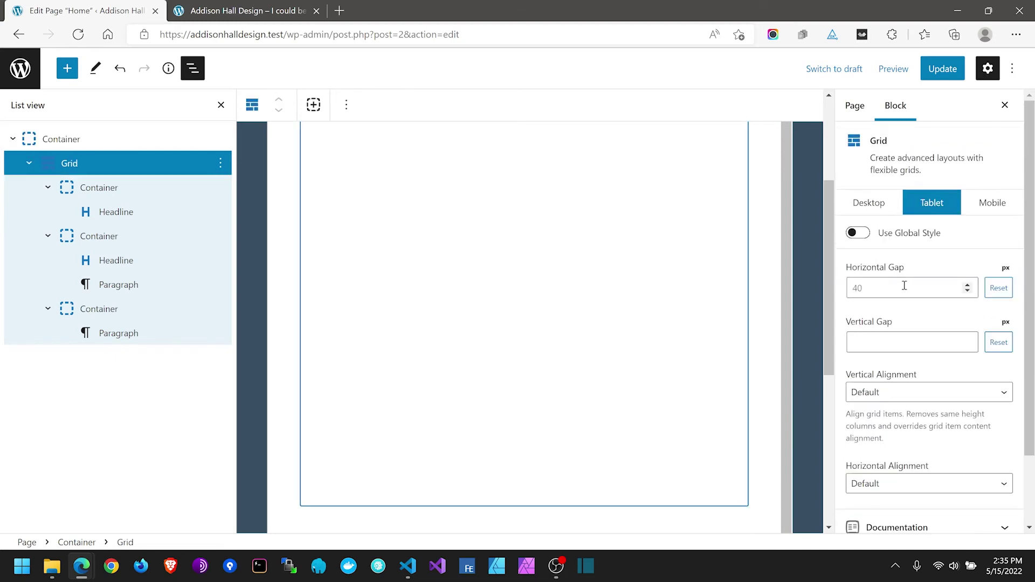
scroll(898, 320, down, 1)
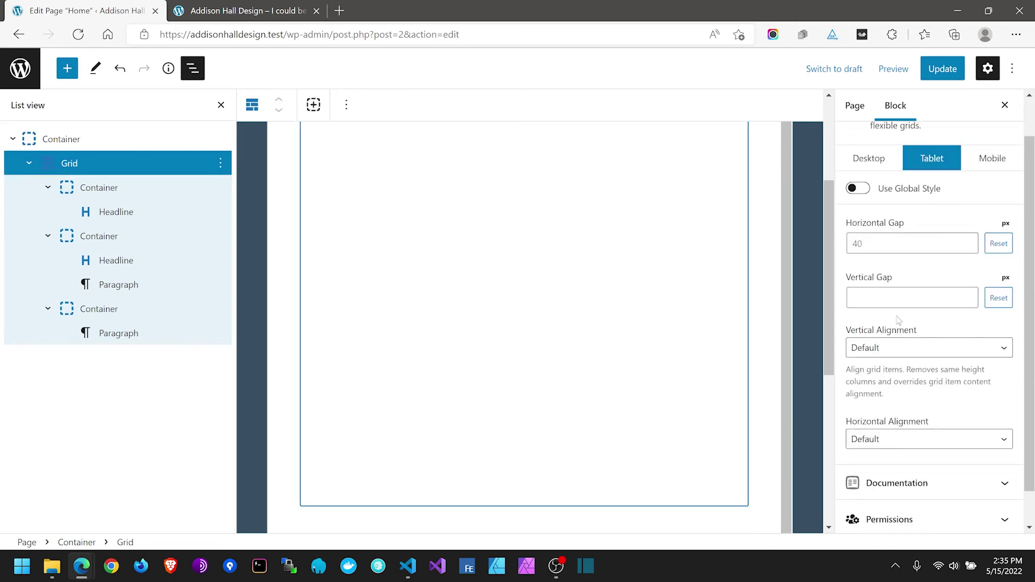
click(95, 192)
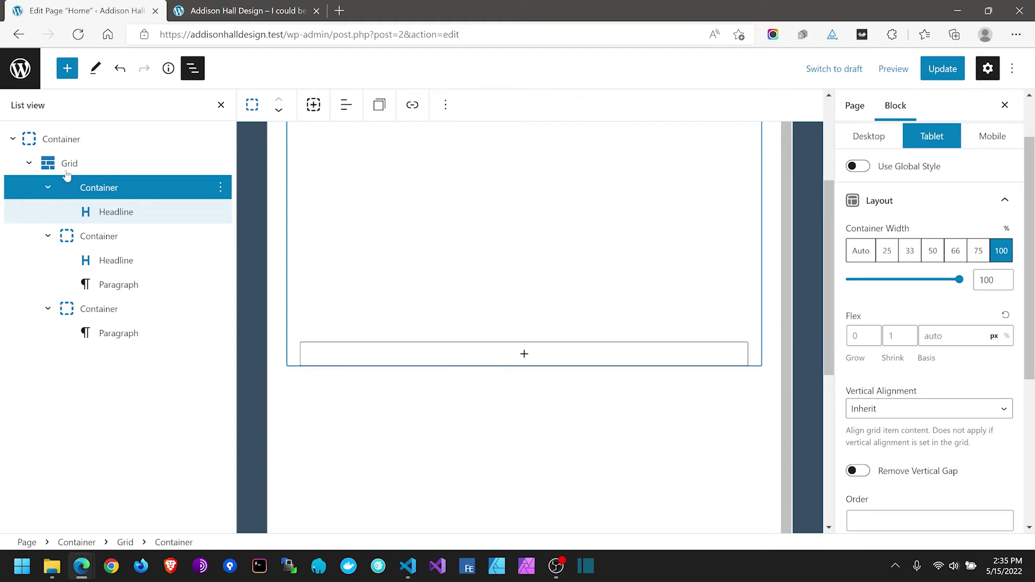
click(757, 348)
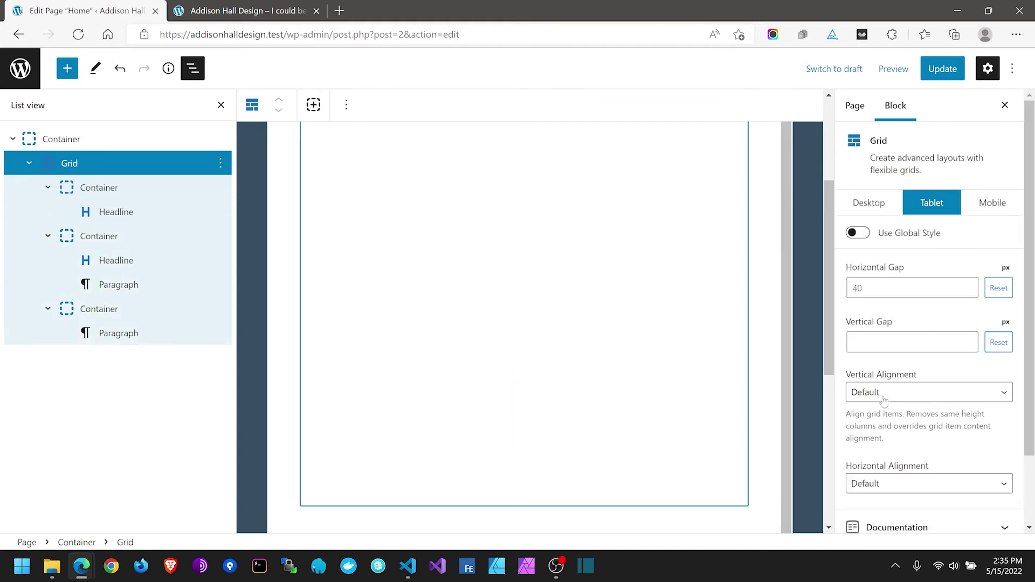
click(881, 393)
click(884, 421)
click(882, 485)
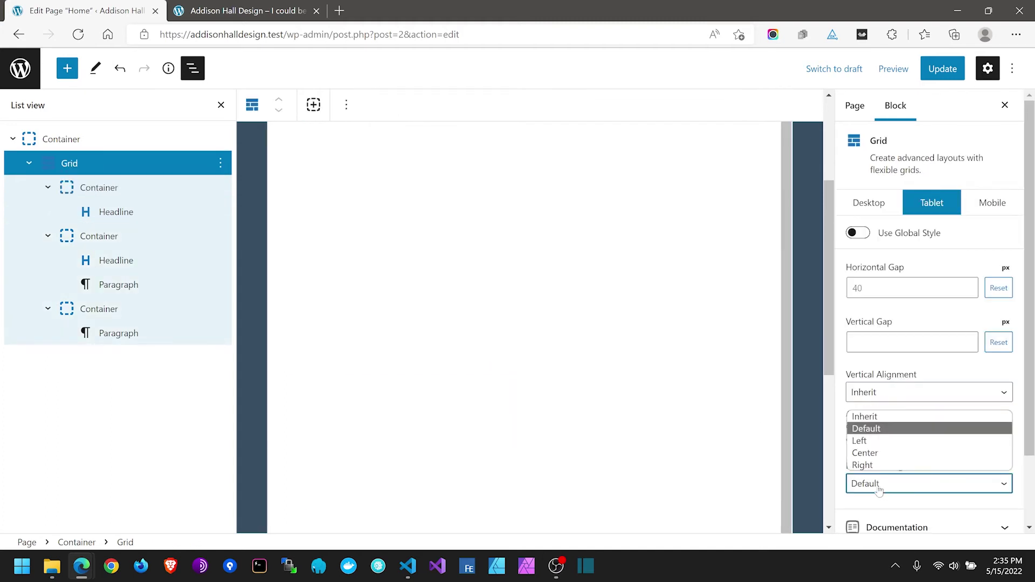
click(891, 415)
scroll(906, 421, down, 2)
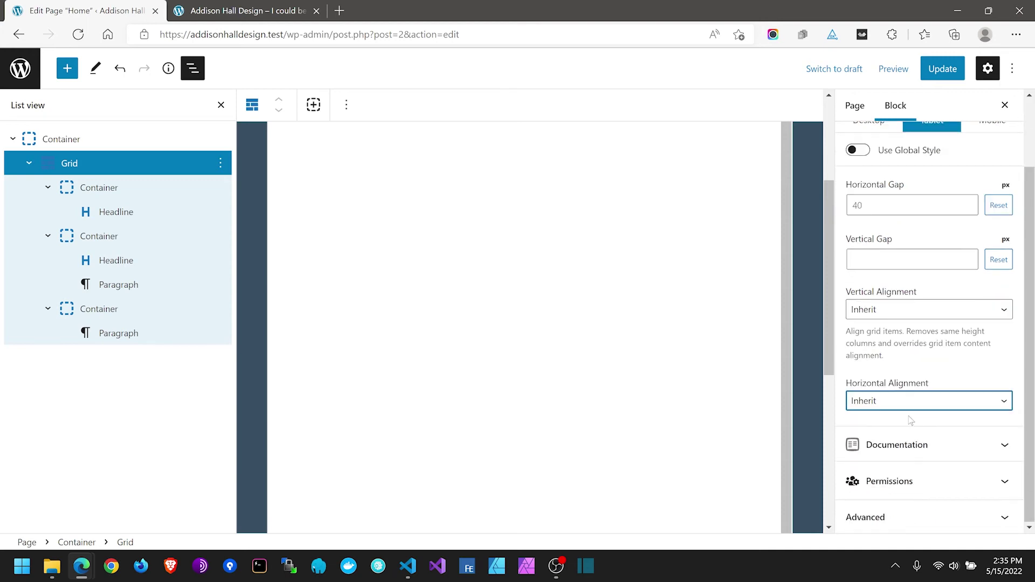
Step: Update the page with both Grid tablet alignments on Inherit and reload the front-end home page
scroll(928, 323, up, 2)
click(947, 74)
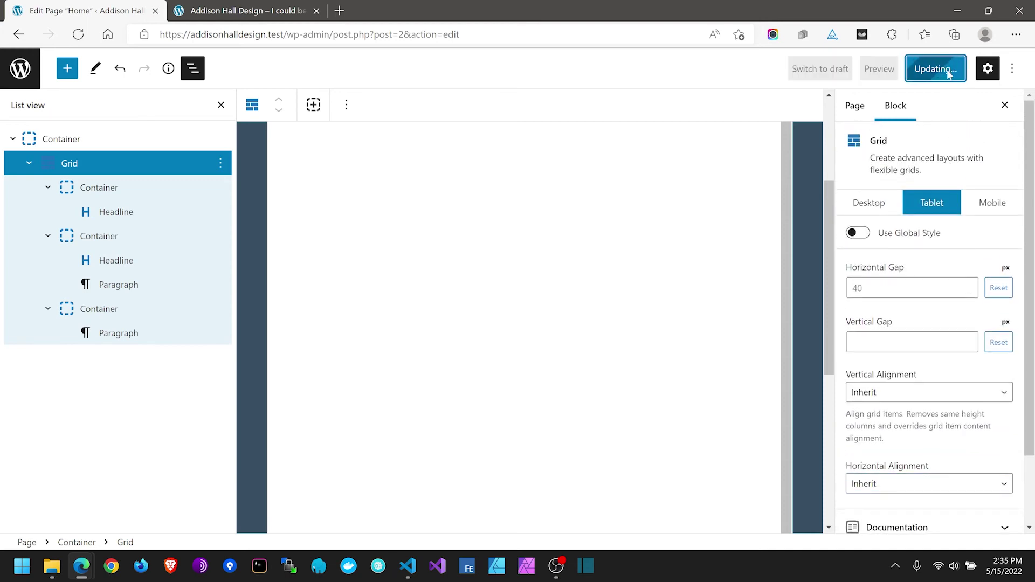
click(227, 5)
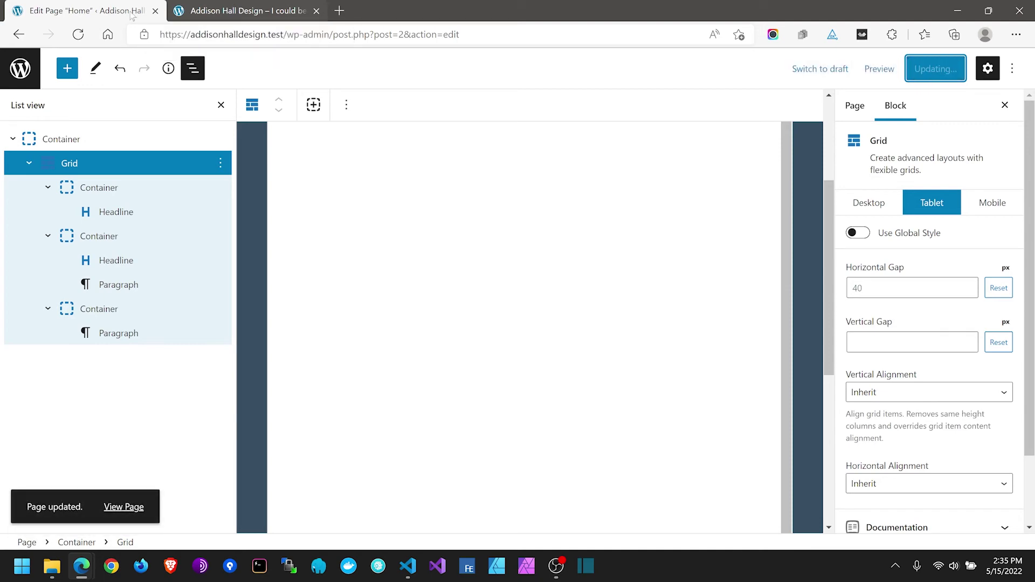
click(79, 35)
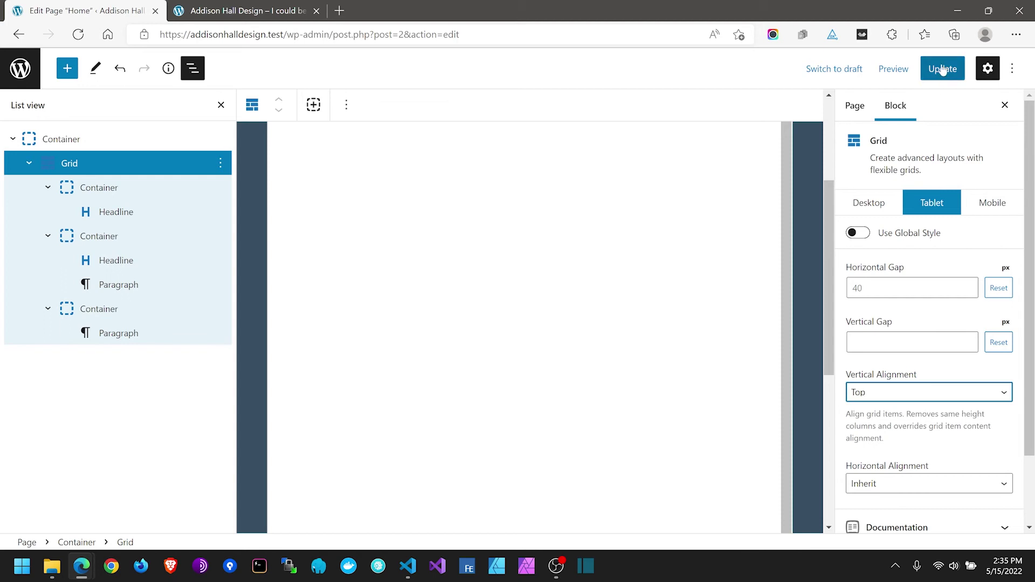
click(942, 69)
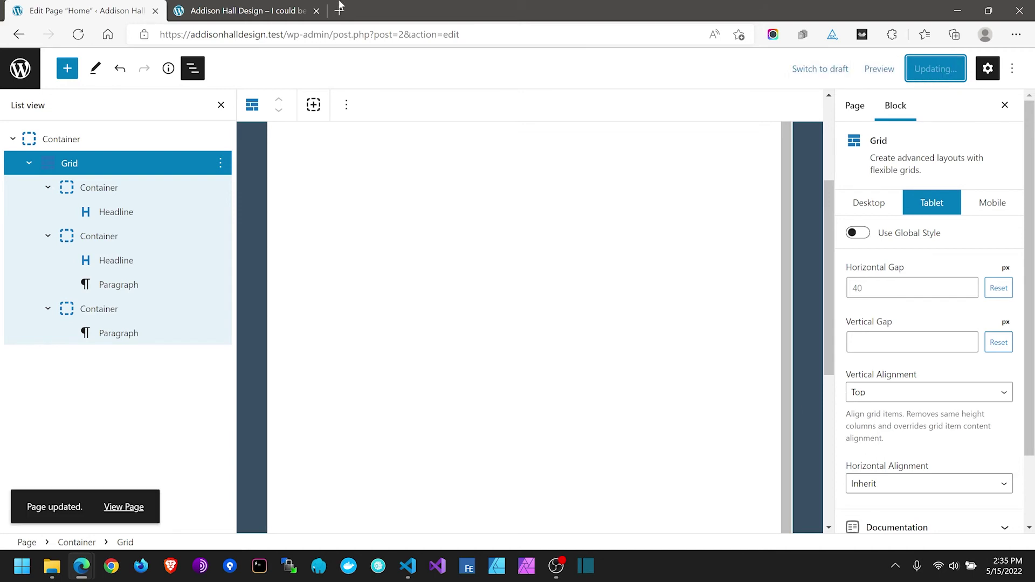
click(256, 13)
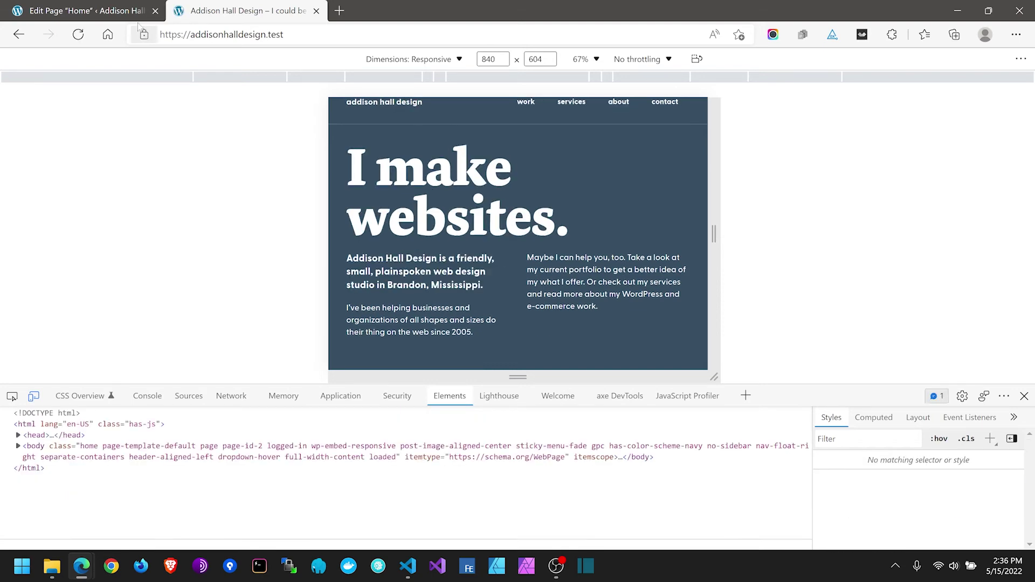
drag(713, 234, 674, 256)
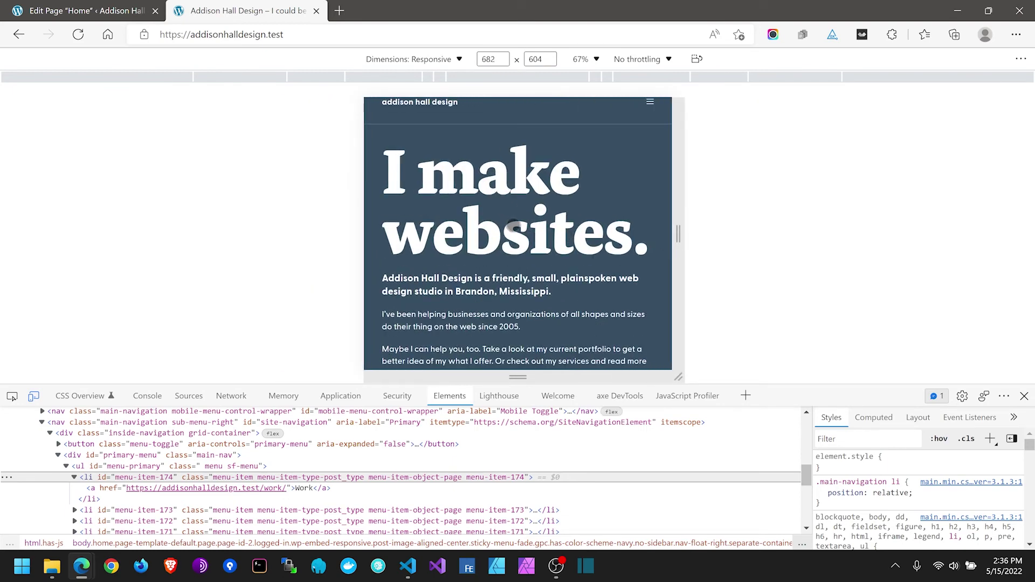
scroll(527, 228, up, 1)
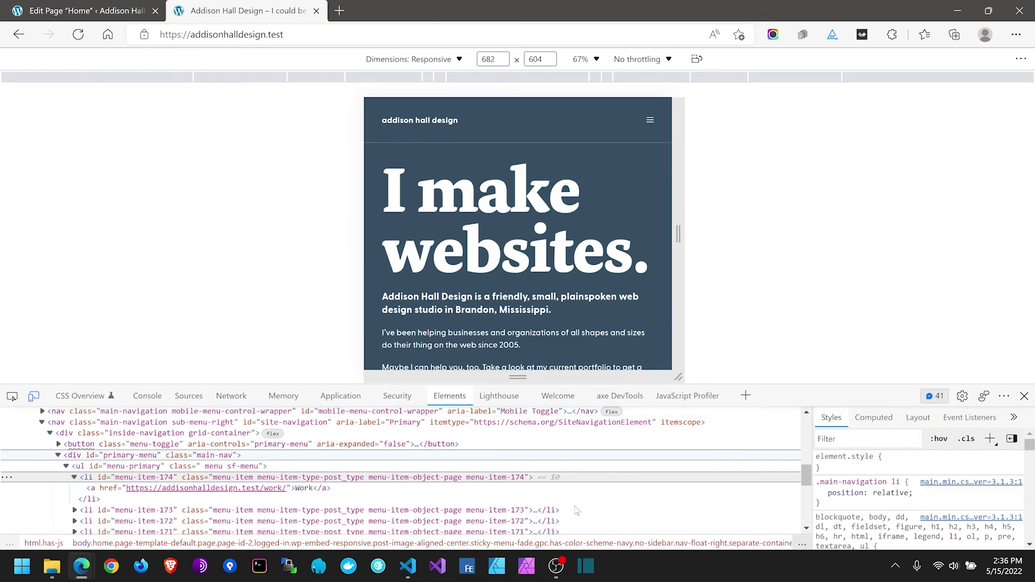
click(556, 566)
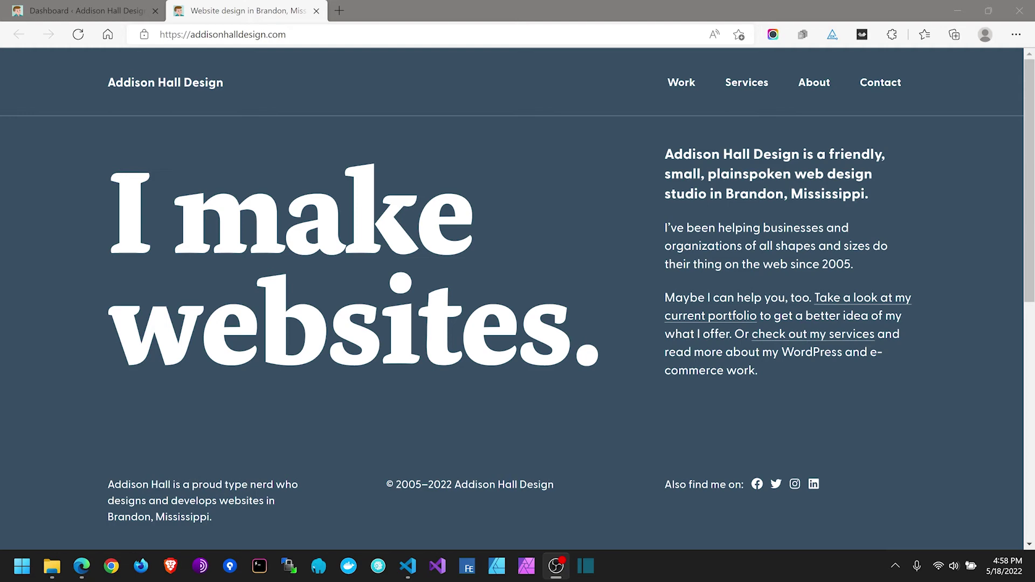
click(283, 34)
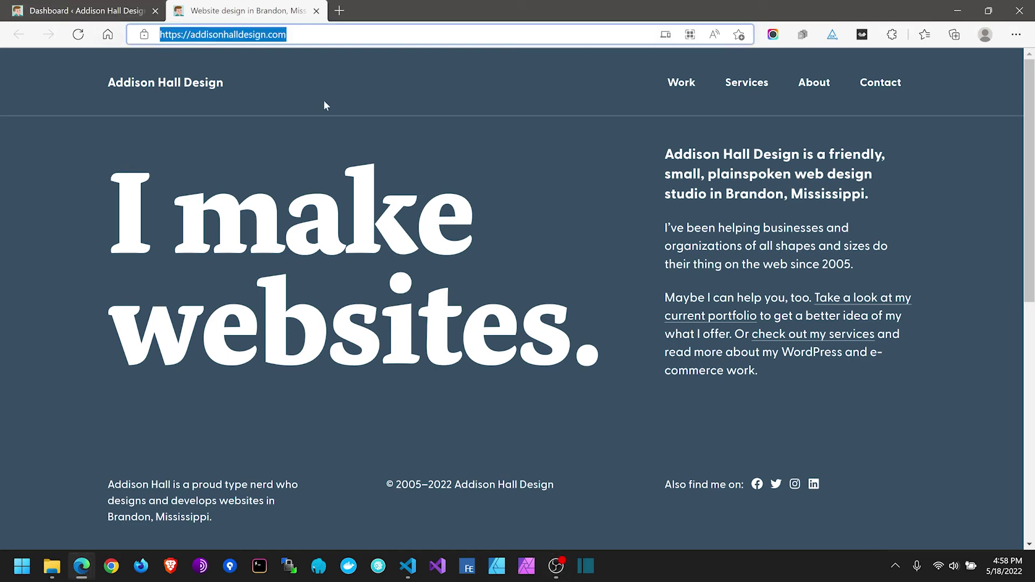
click(71, 262)
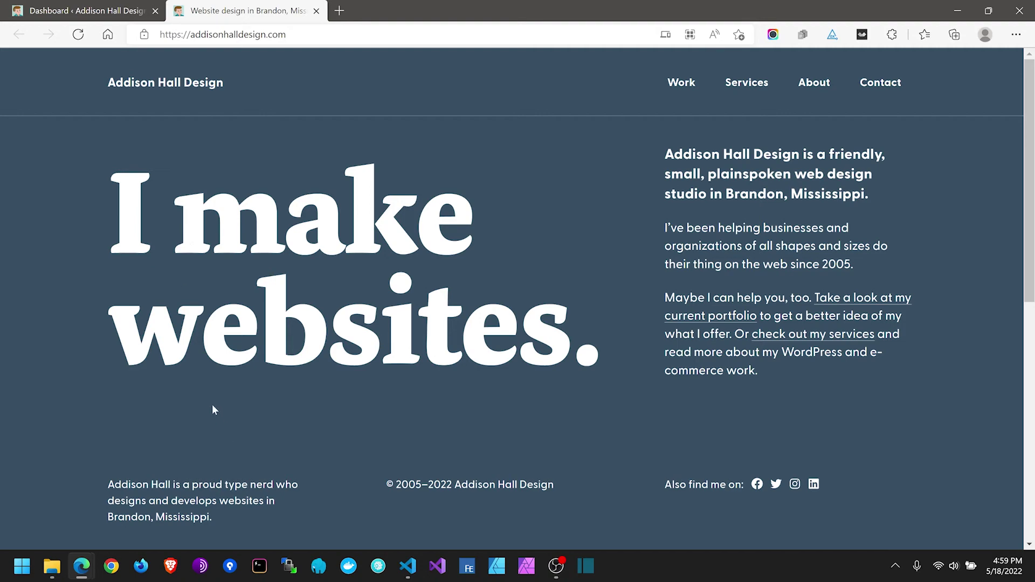
Step: Open the developer tools on the live home page, shrink their pane to show more of the page, and enable the responsive preview
right_click(13, 184)
click(80, 537)
right_click(60, 157)
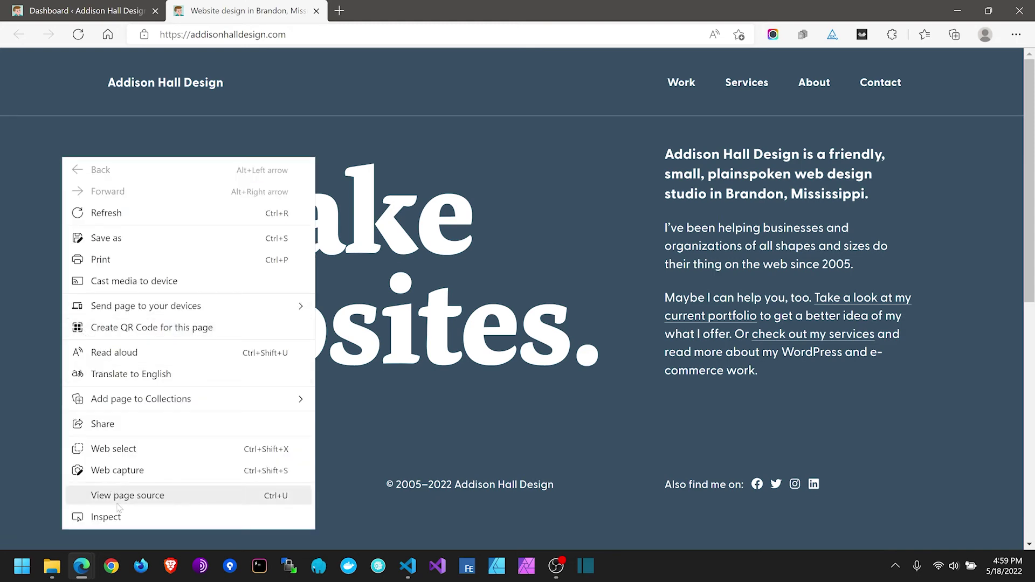
click(81, 517)
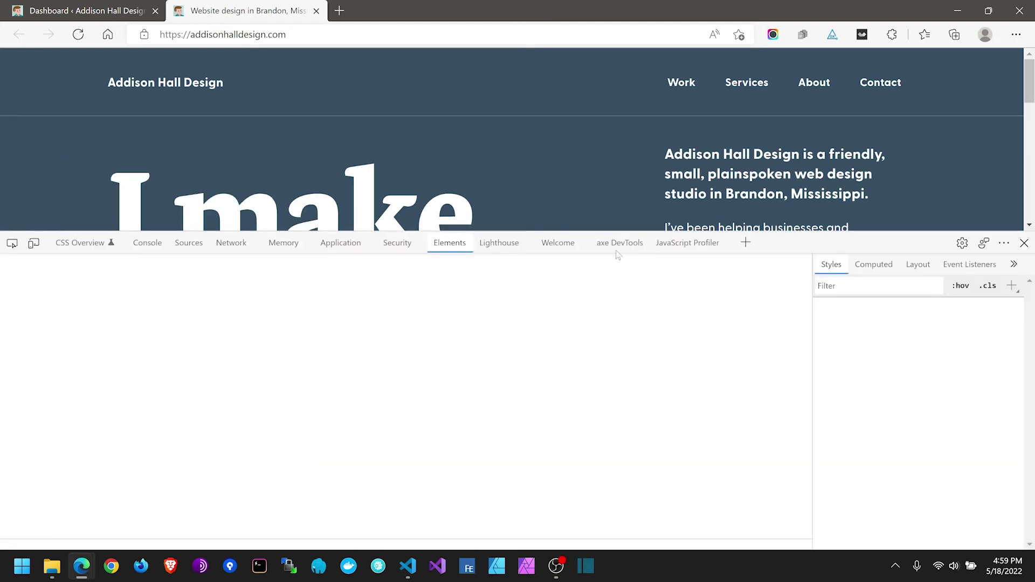
drag(809, 246, 809, 420)
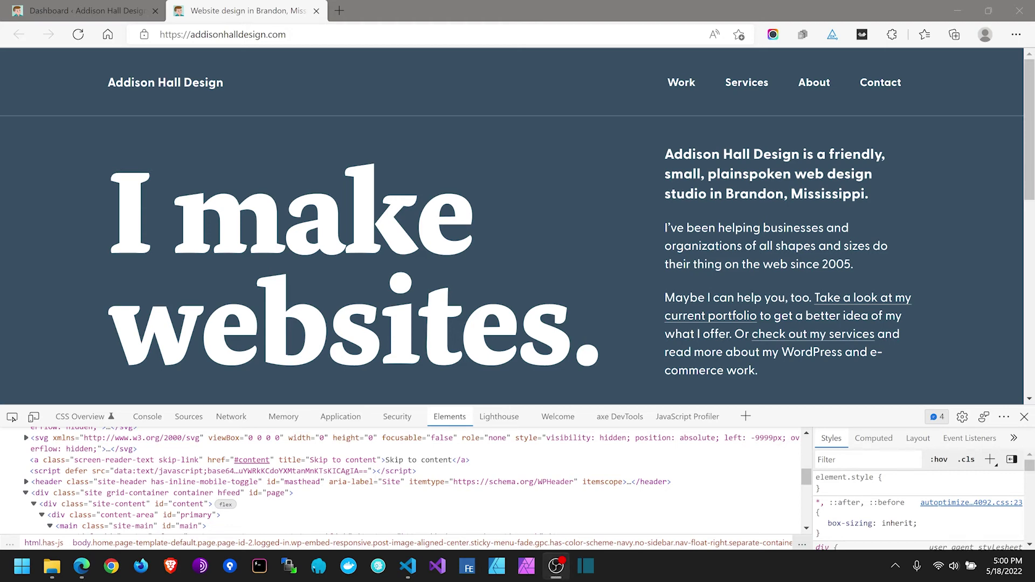
key(alt+Tab)
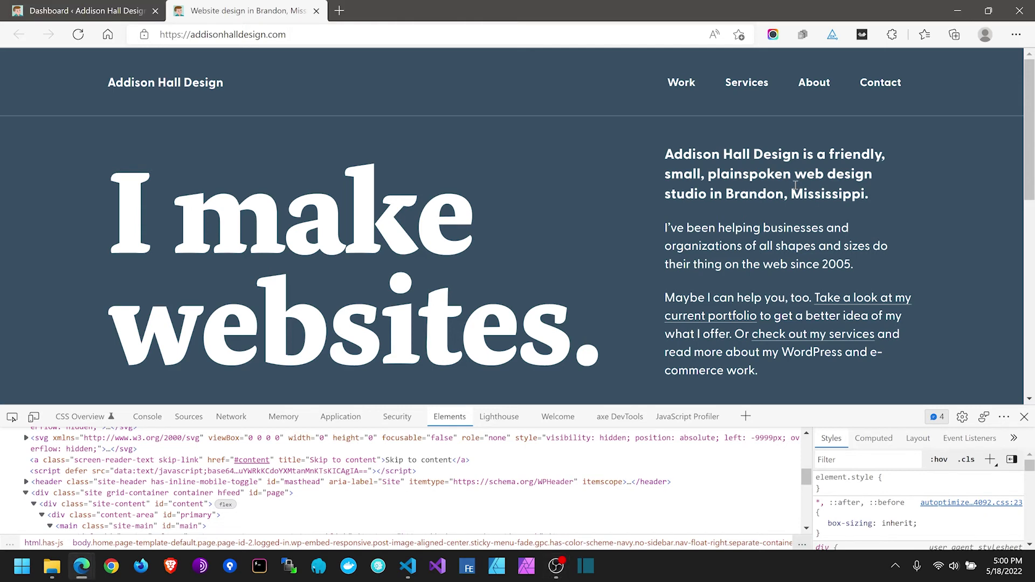
scroll(423, 238, down, 3)
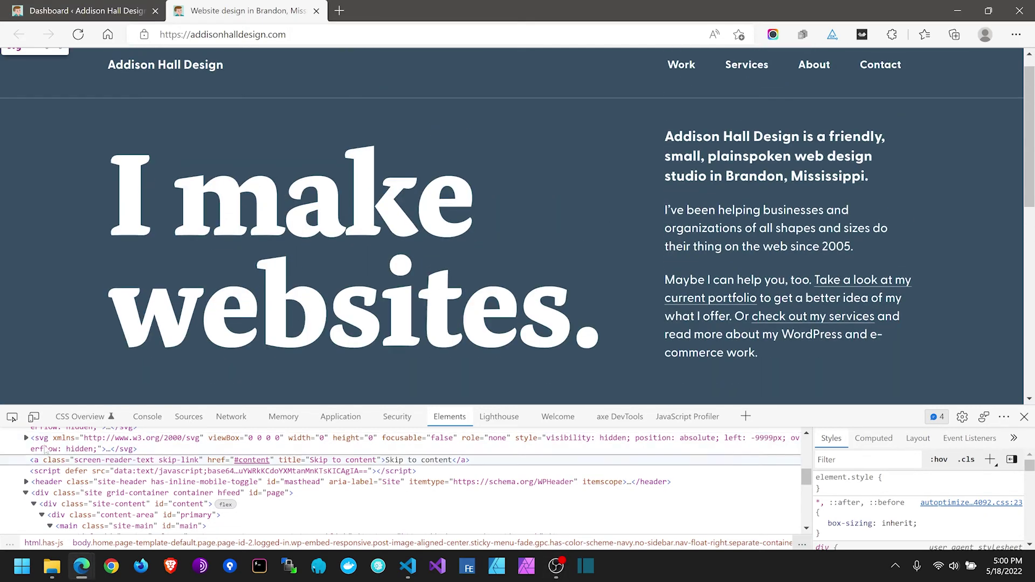
click(33, 417)
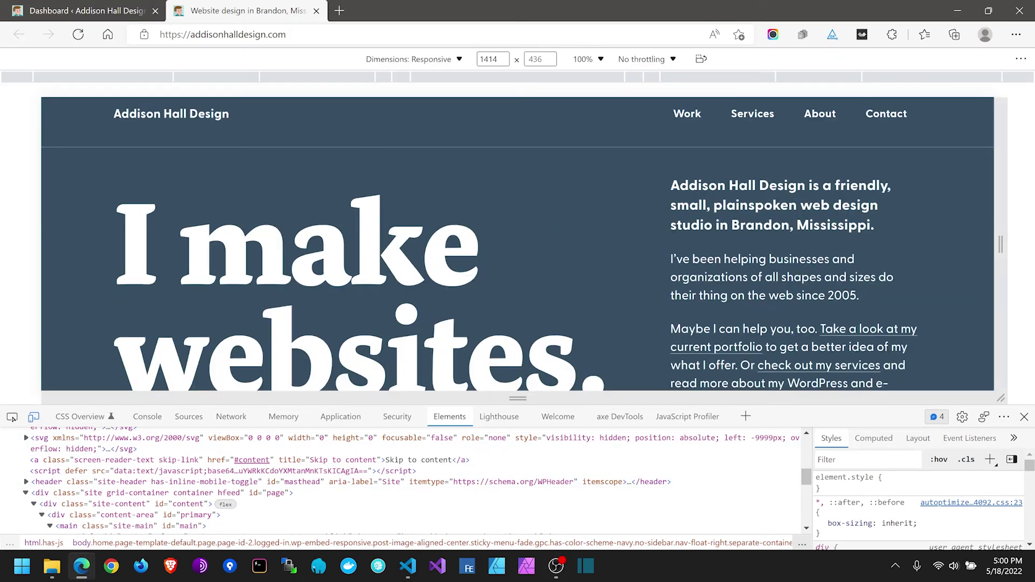
Step: Check the live home page's layout at preview widths of about 968 px and 500 px
drag(1002, 254, 852, 266)
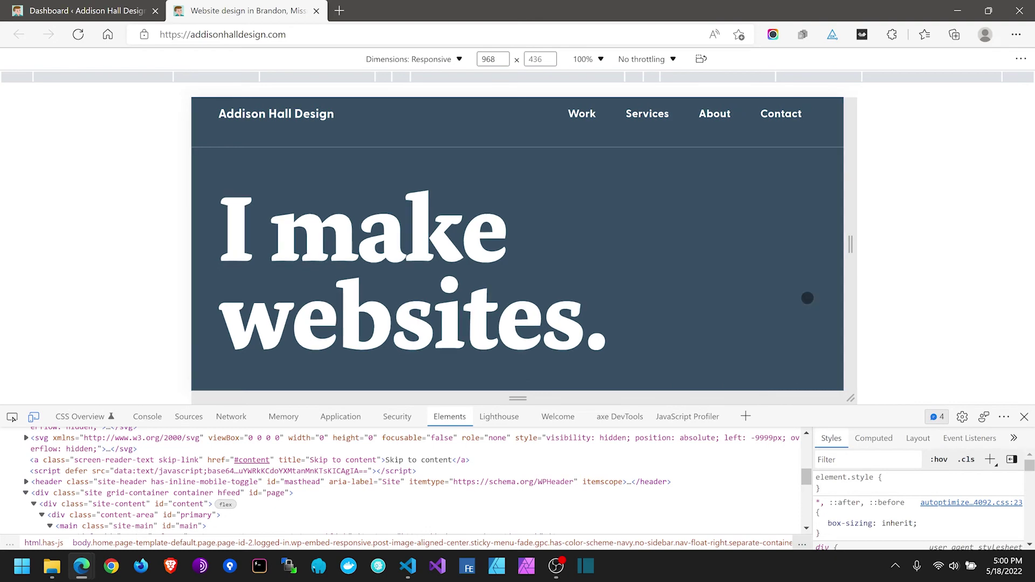
scroll(787, 287, down, 5)
scroll(787, 287, up, 3)
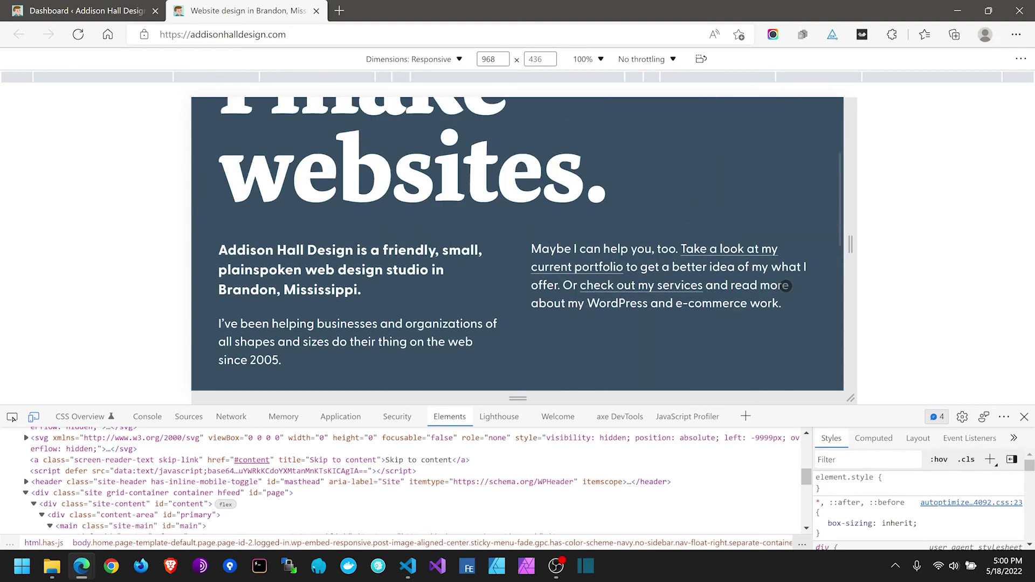
drag(851, 265, 646, 271)
scroll(580, 212, up, 3)
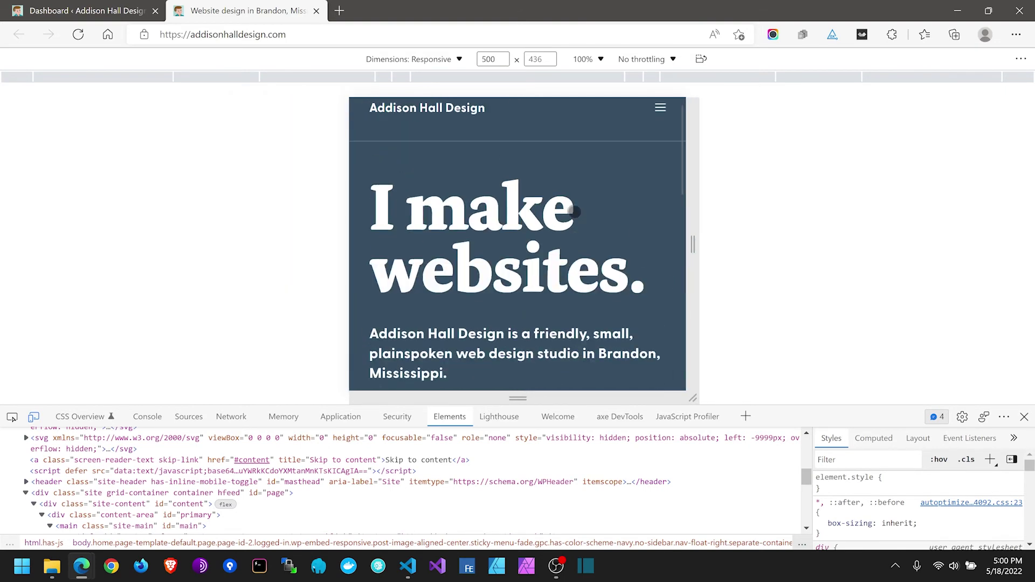
Step: Expand the live site's mobile menu at the 500 px preview width and look over its items
click(660, 131)
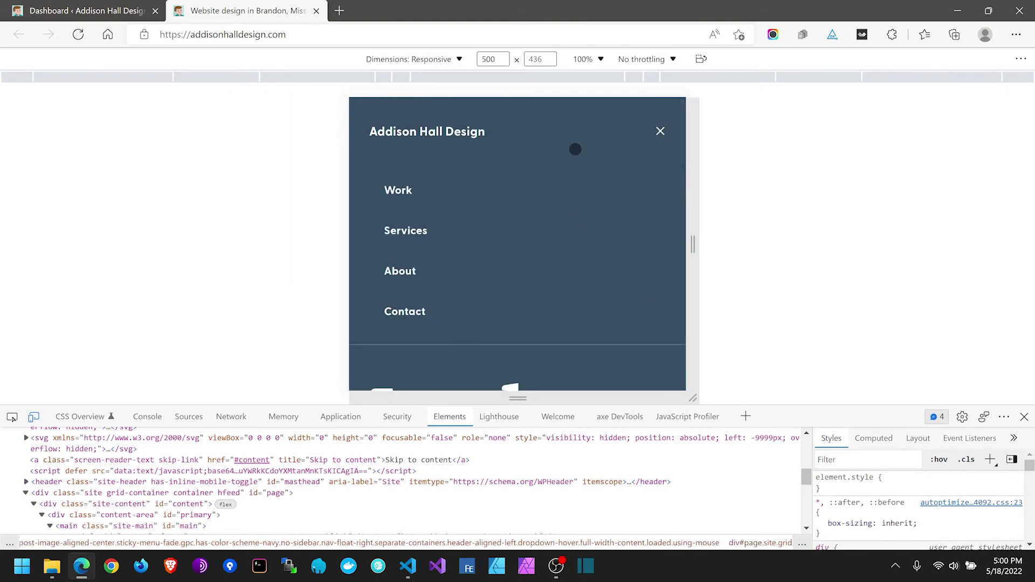
scroll(536, 215, down, 2)
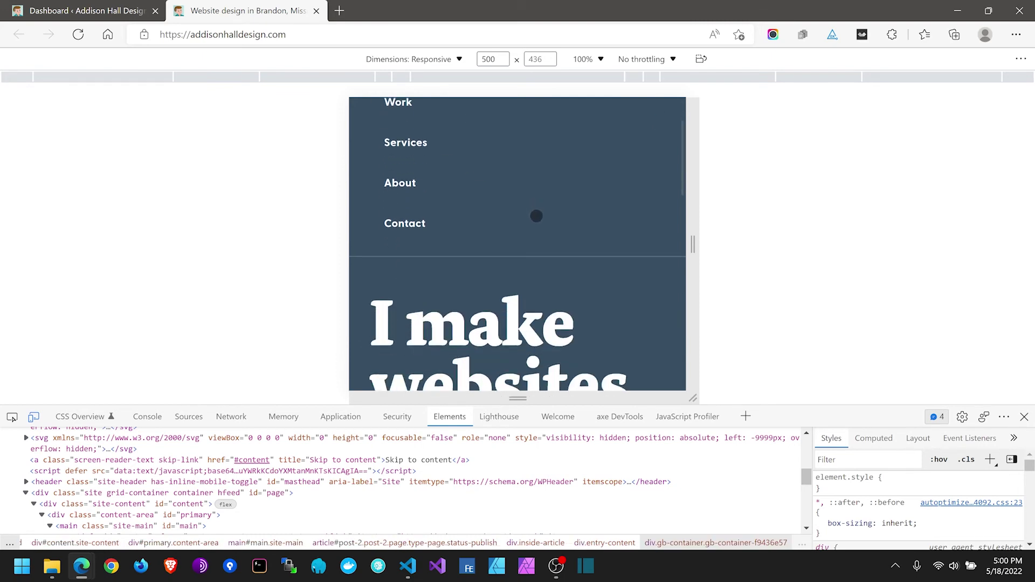
scroll(536, 215, up, 2)
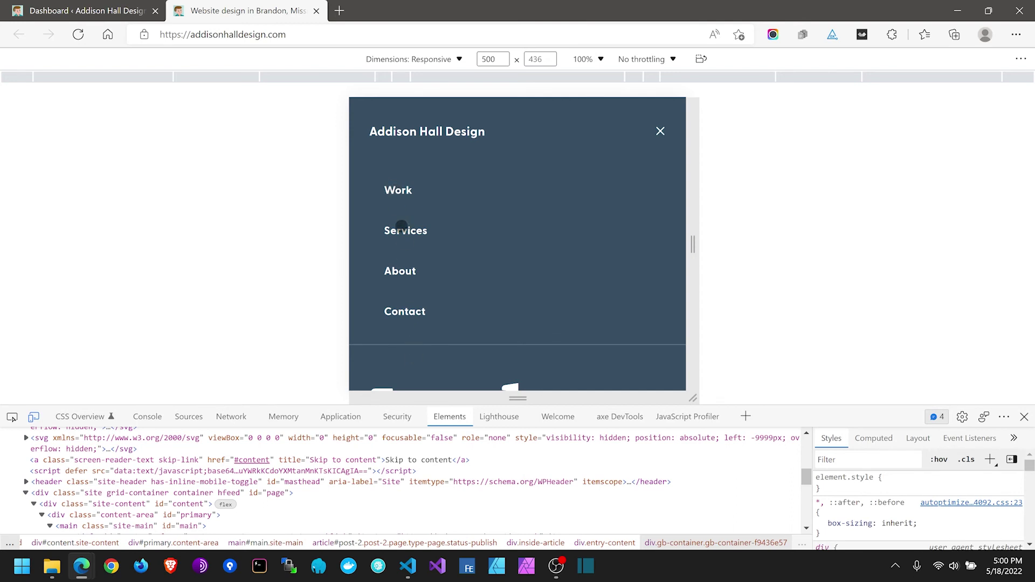
Step: Inspect the mobile menu's Work link and its parent navigation and header containers in the markup, widening the preview to about 575 px
right_click(402, 183)
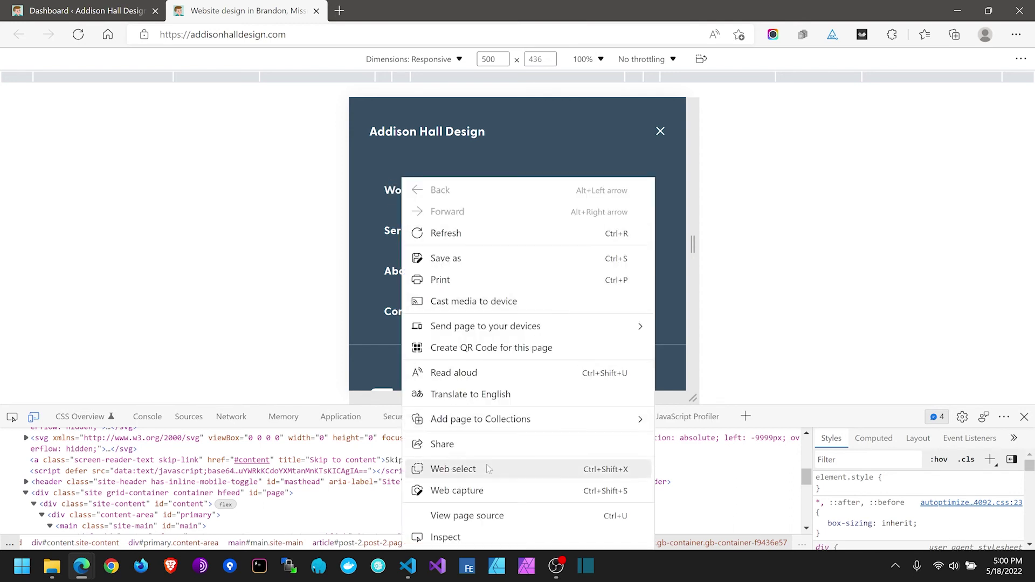
click(491, 537)
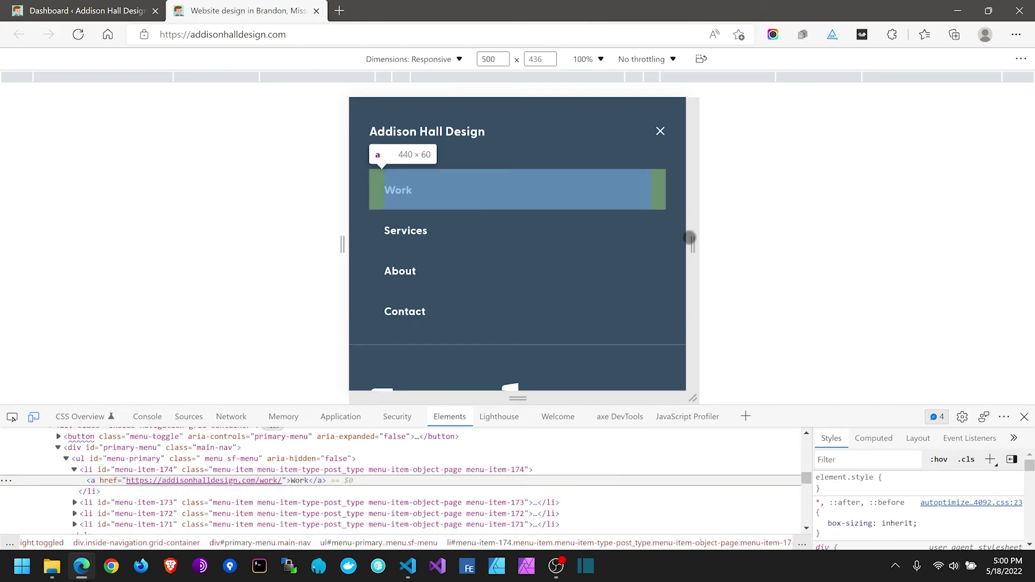
drag(692, 242, 718, 255)
click(679, 131)
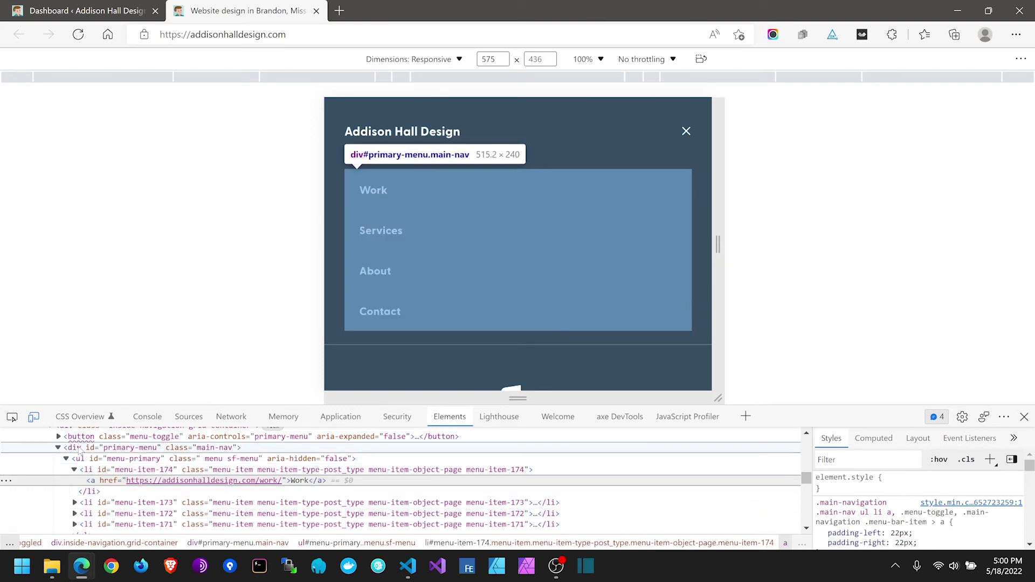
scroll(78, 452, up, 1)
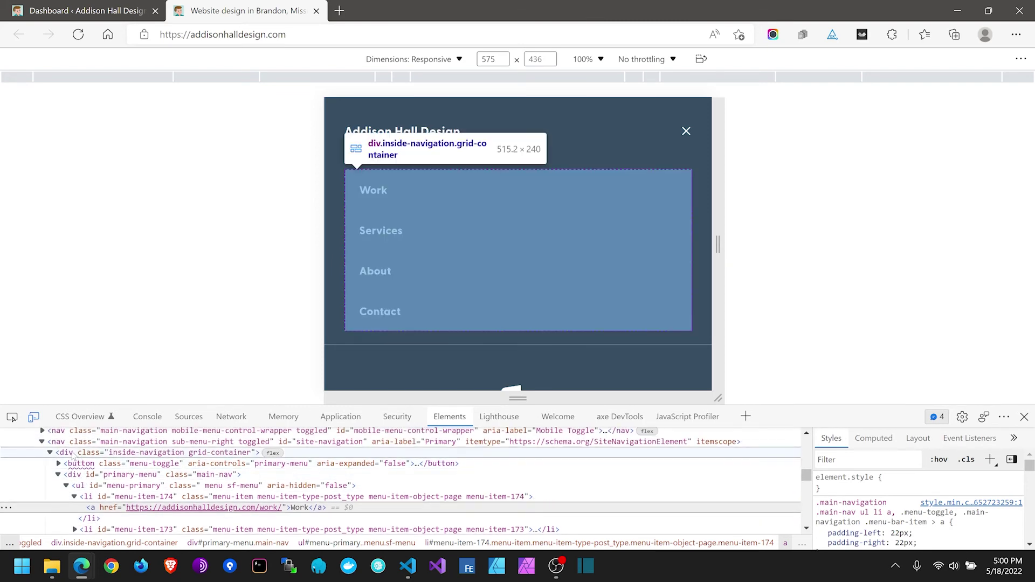
scroll(70, 452, up, 1)
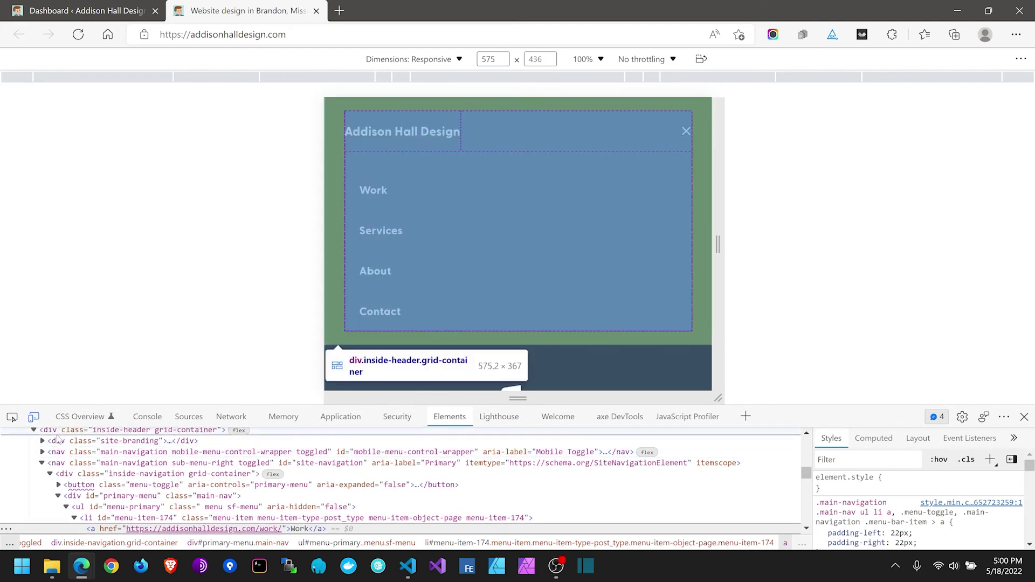
scroll(59, 441, down, 2)
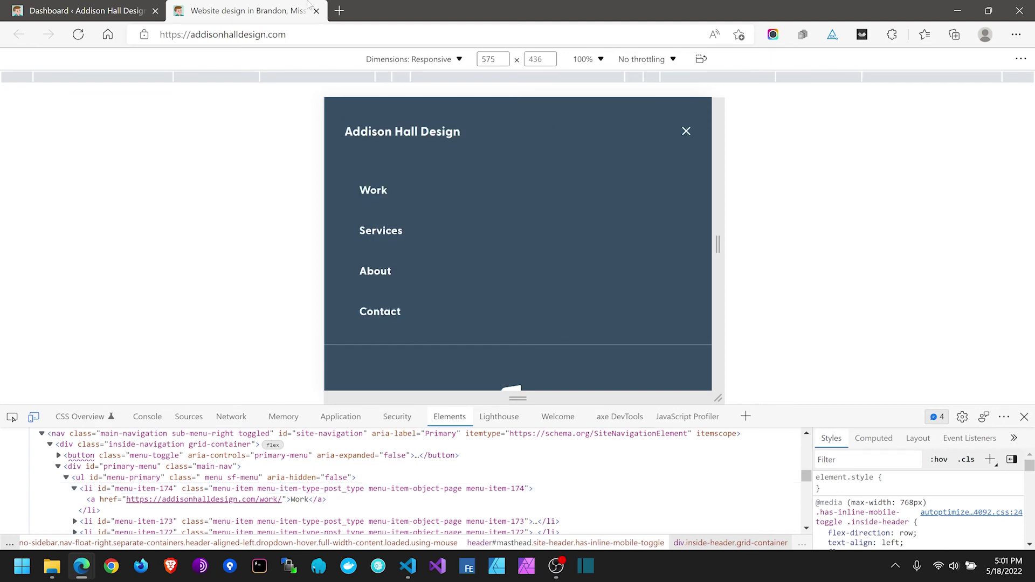
Step: Load the local development site addisonhalldesign.test in a new browser tab
click(339, 11)
text(add)
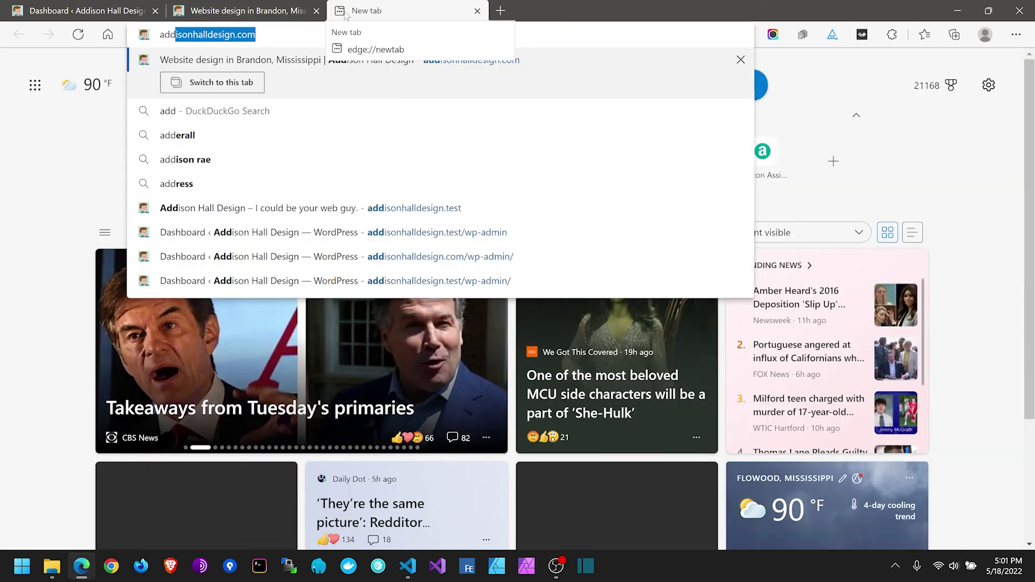
key(Right)
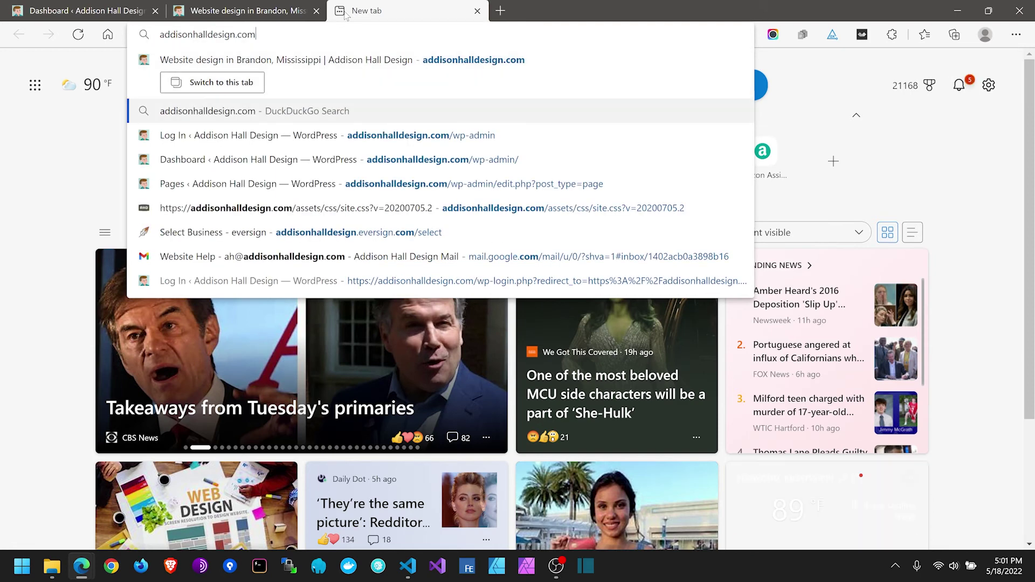
key(BackSpace)
key(BackSpace)
key(BackSpace)
key(BackSpace)
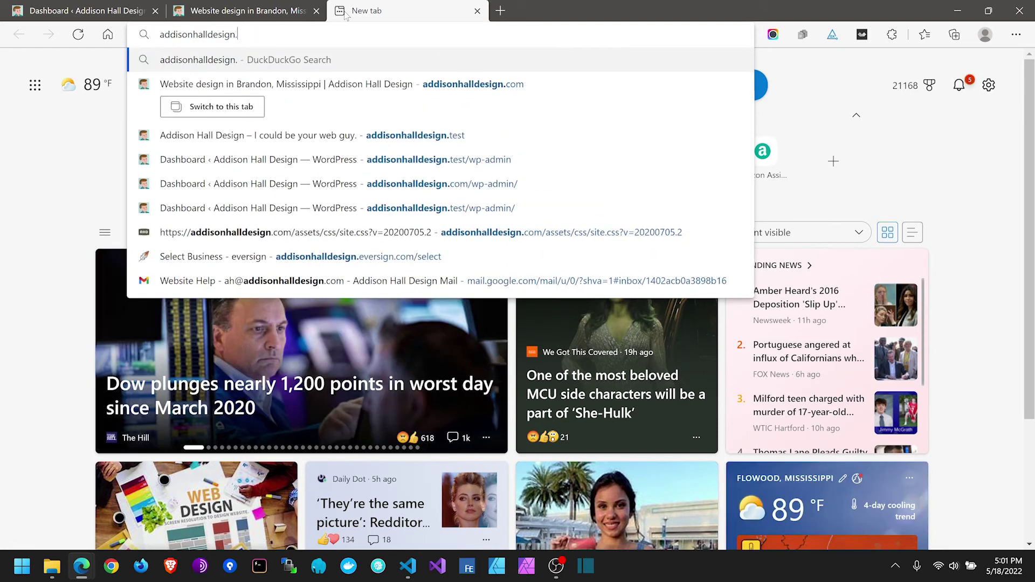
text(.test)
key(Return)
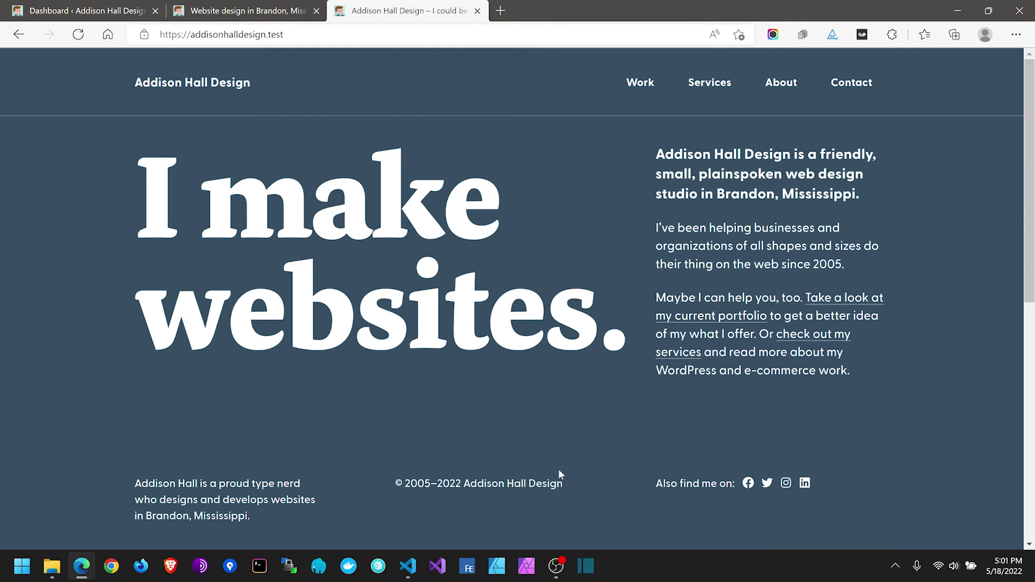
Step: Open the developer tools on the local site and expand its mobile menu at the 575 px preview width to examine the item alignment
right_click(46, 197)
click(111, 542)
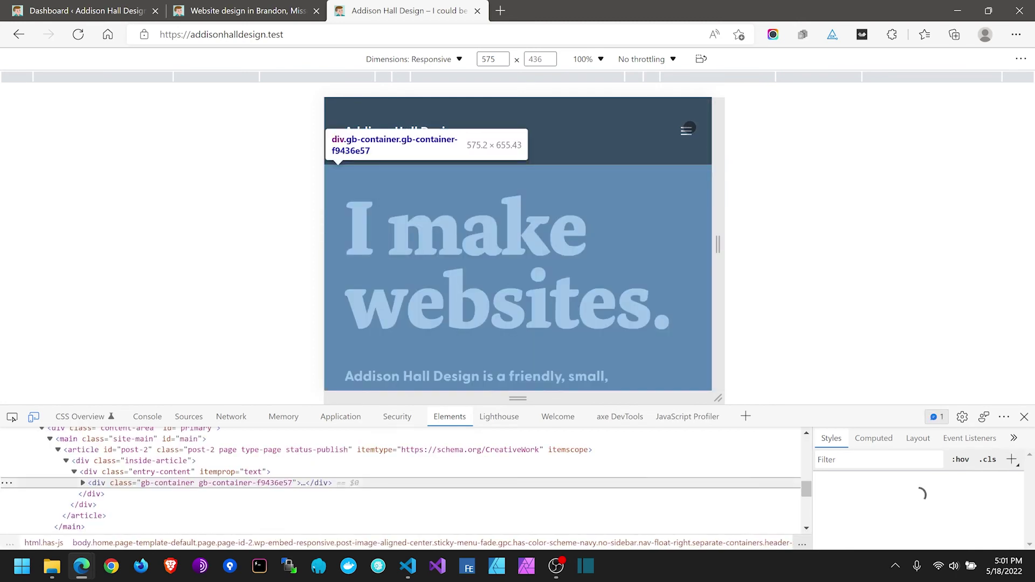
click(686, 131)
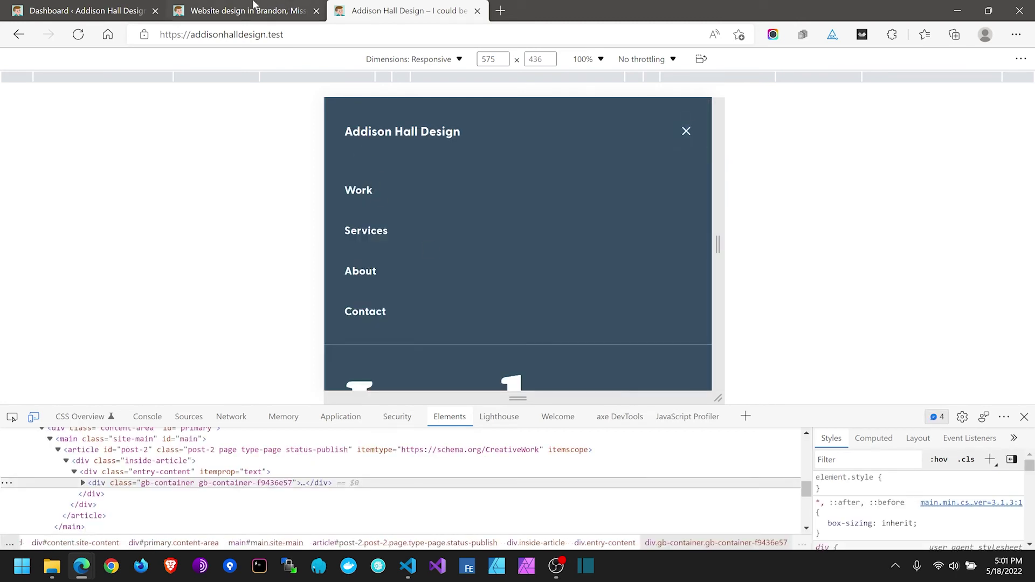
Step: Open the Autoptimize settings from the live site's WordPress dashboard
click(92, 7)
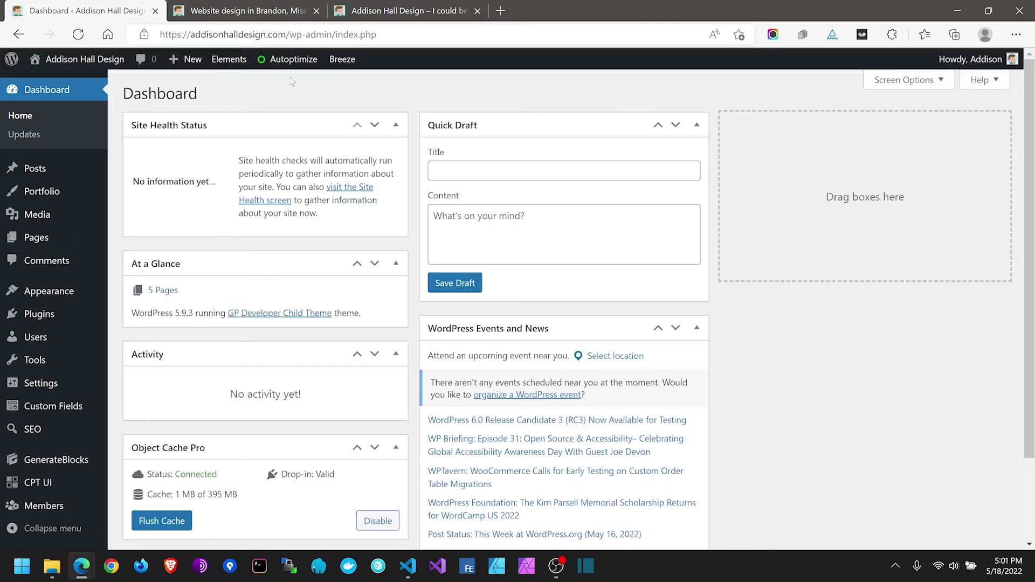
mouse_move(301, 66)
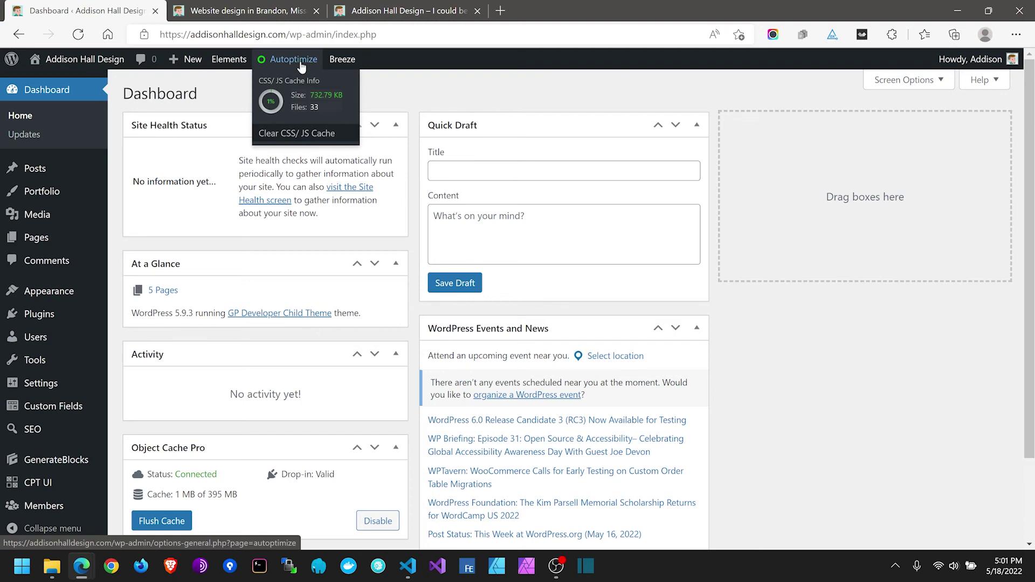
click(301, 65)
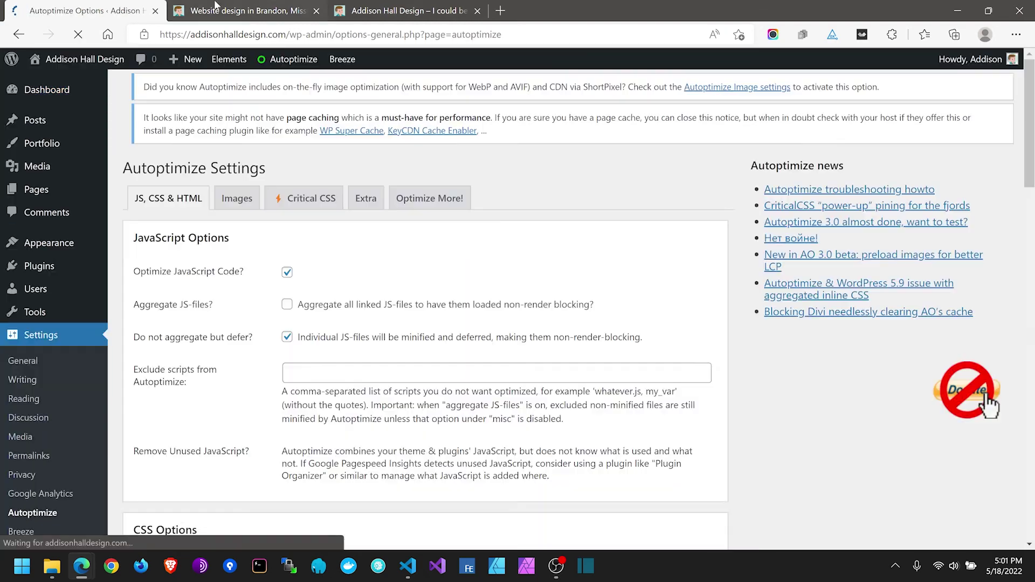
Step: View the live home page's source with line wrap on, look through its markup, stylesheet and script links, and close it
click(216, 8)
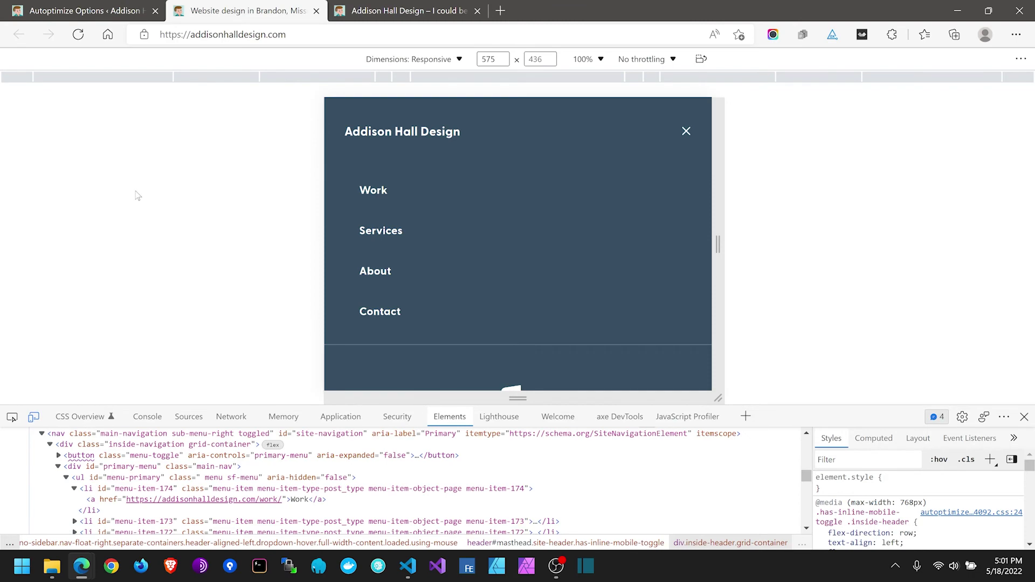
key(ctrl+u)
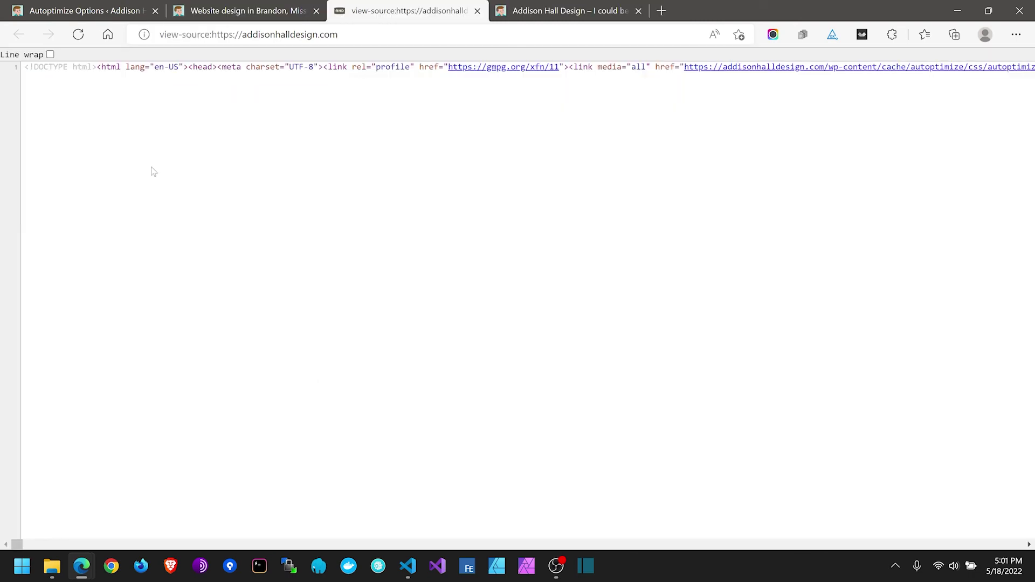
click(50, 54)
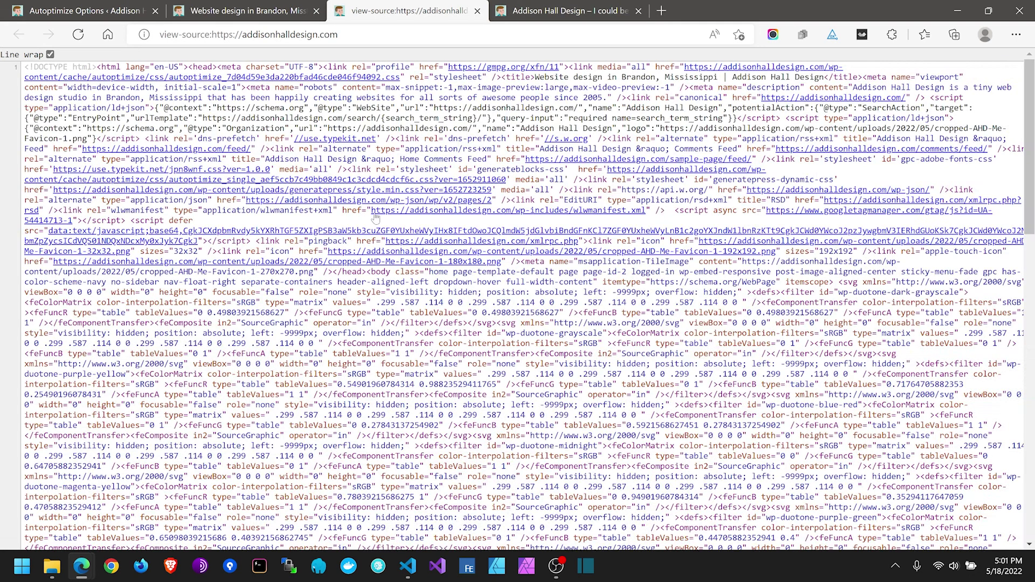
scroll(635, 229, down, 10)
scroll(635, 228, down, 5)
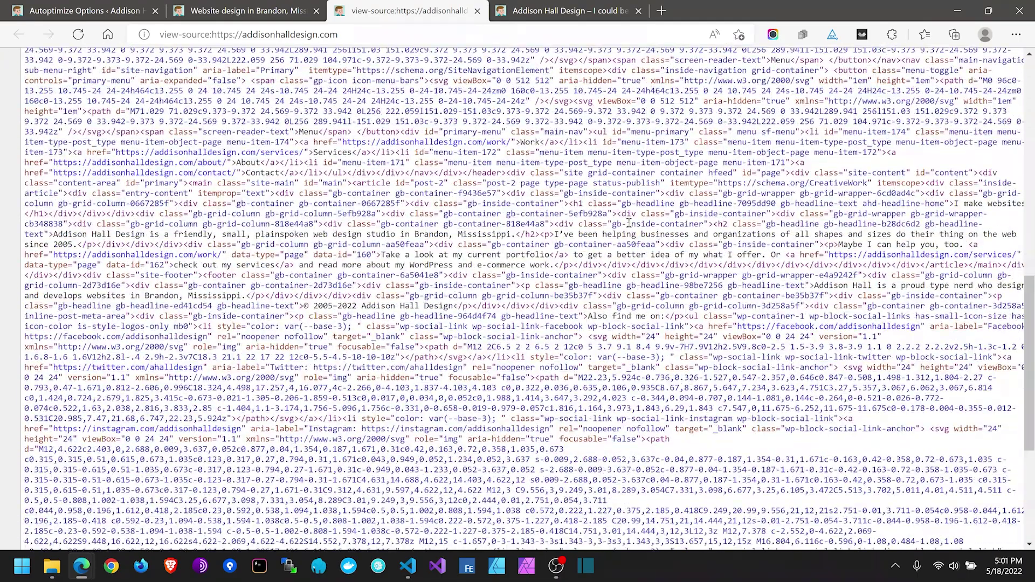
scroll(631, 221, down, 6)
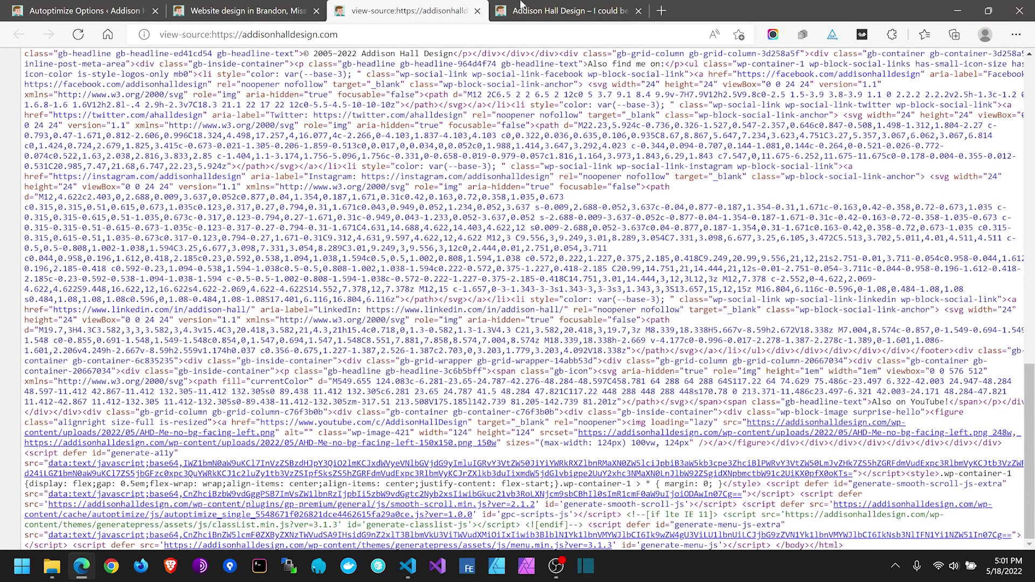
click(477, 11)
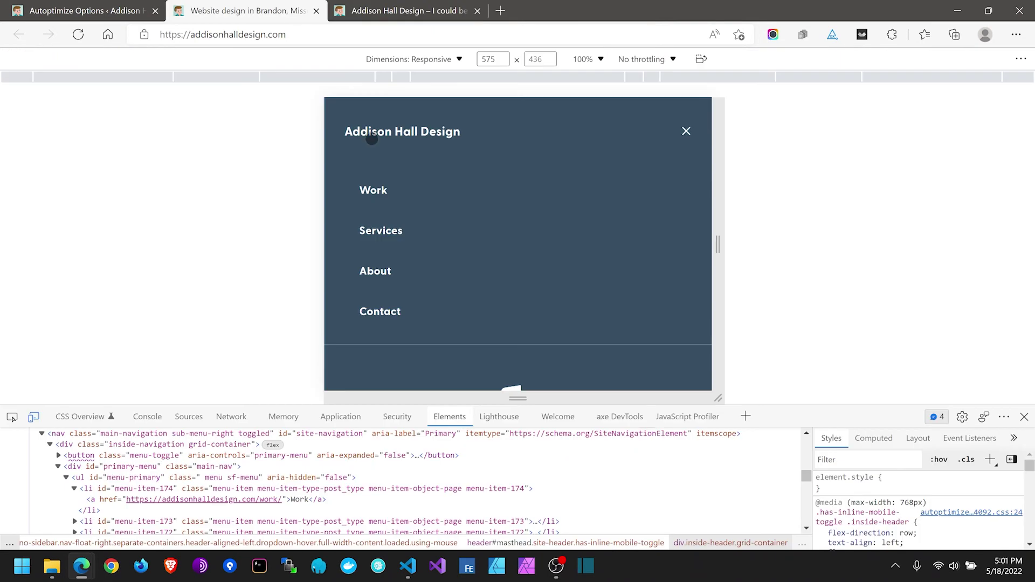
Step: Compare the expanded mobile menu's item alignment on the local and live sites at the 575 px preview width
click(393, 12)
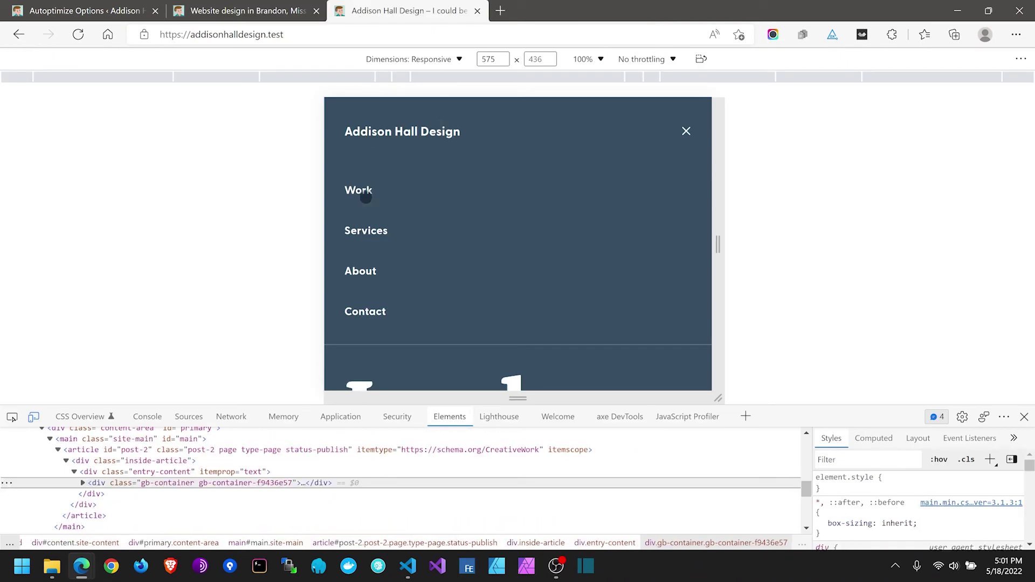
click(246, 4)
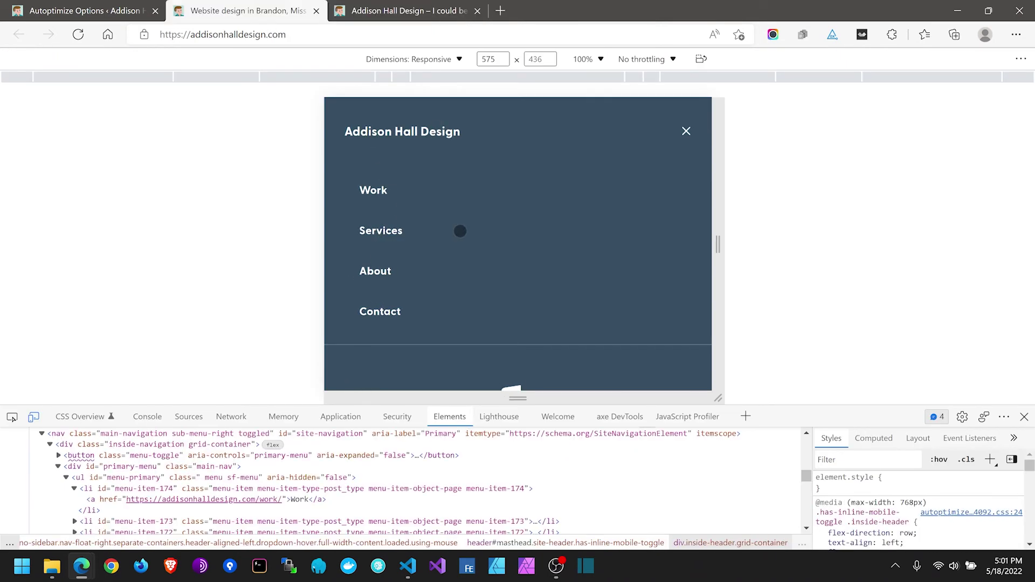
scroll(461, 227, down, 2)
click(399, 10)
scroll(520, 199, down, 2)
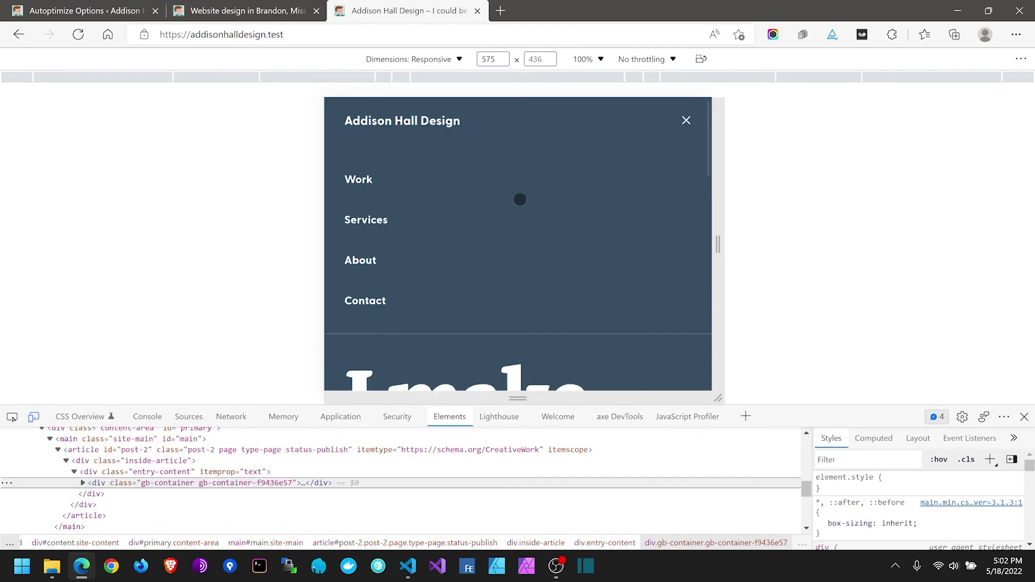
scroll(520, 199, up, 2)
Step: Review the Autoptimize options, disable Optimize CSS Code, and save the changes while emptying the cache
click(108, 10)
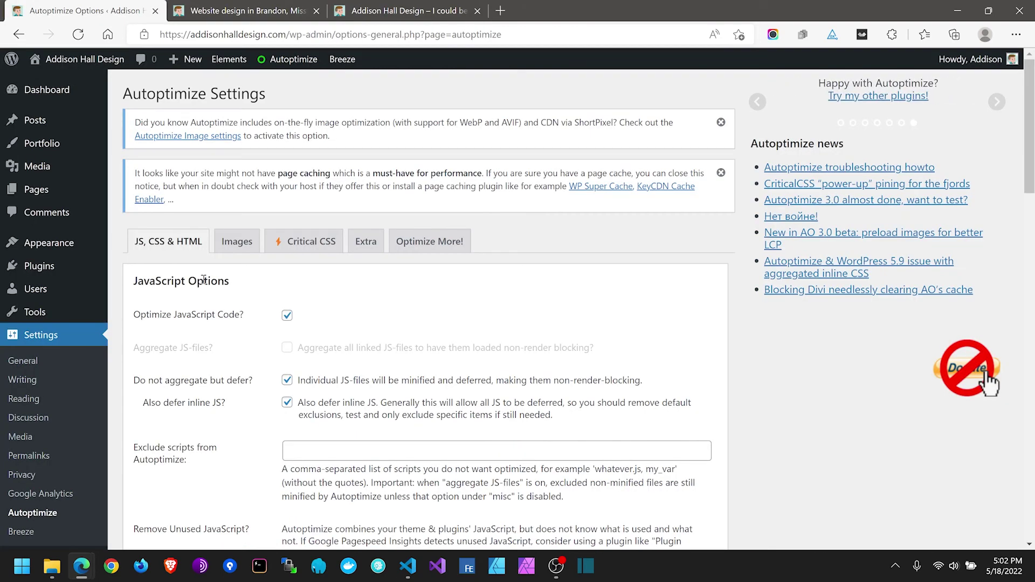
scroll(210, 352, down, 3)
scroll(210, 352, down, 3)
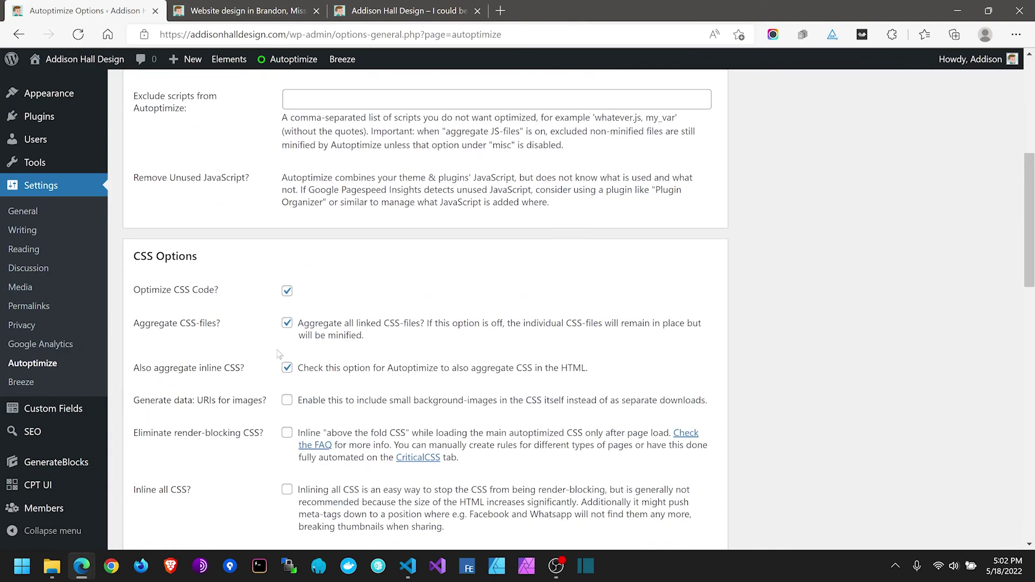
scroll(214, 331, down, 10)
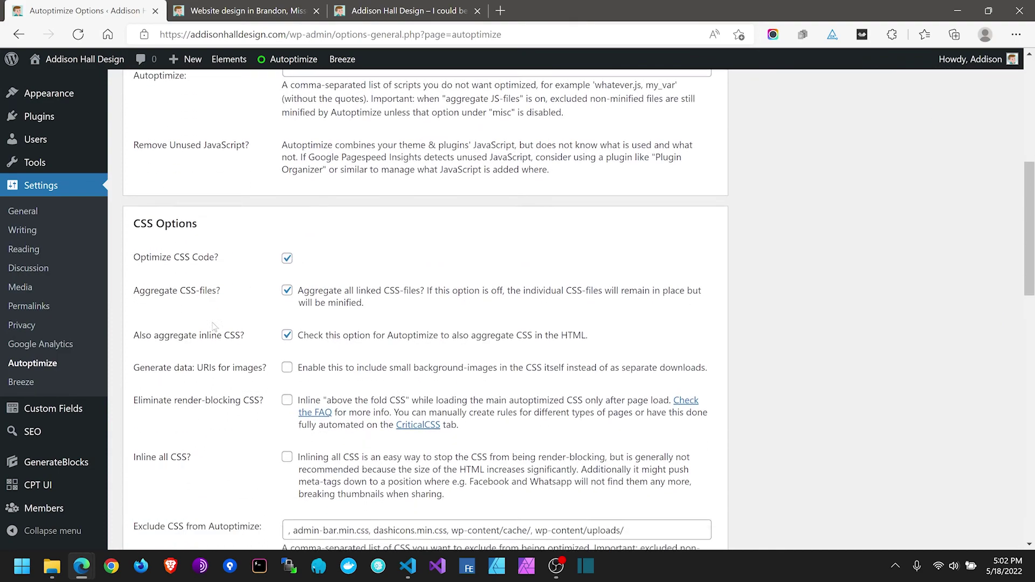
scroll(214, 331, down, 5)
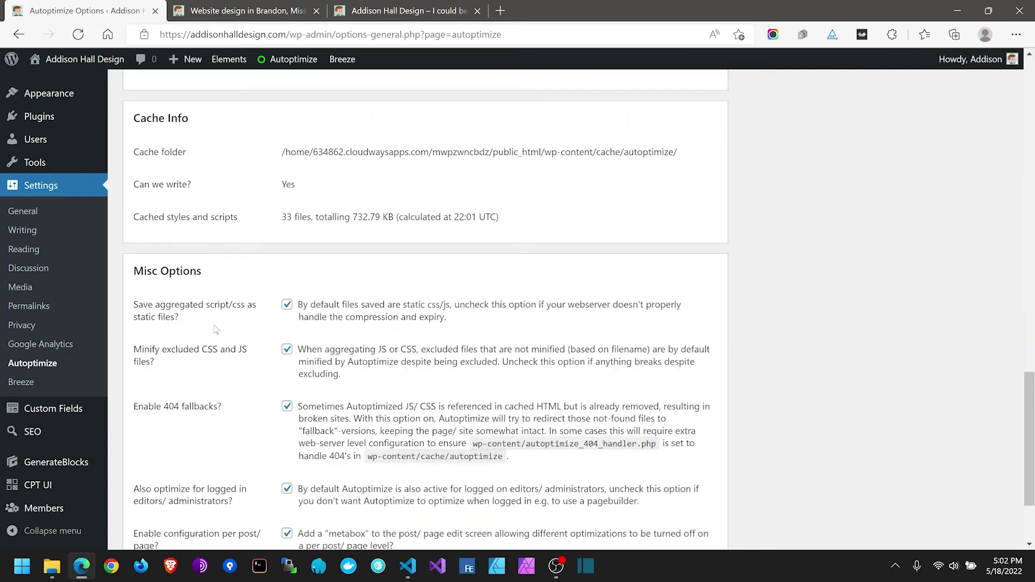
scroll(216, 329, up, 15)
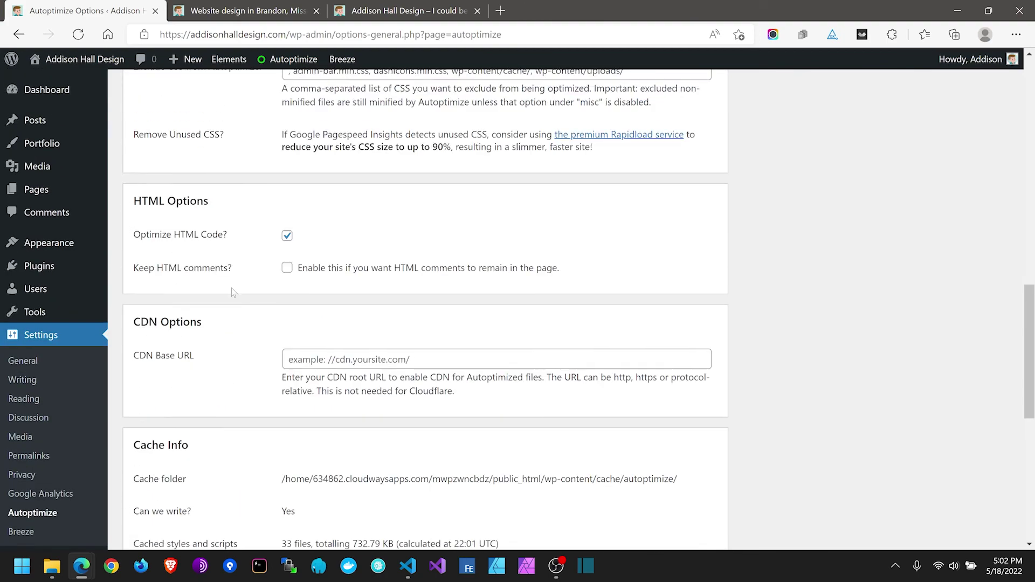
click(287, 264)
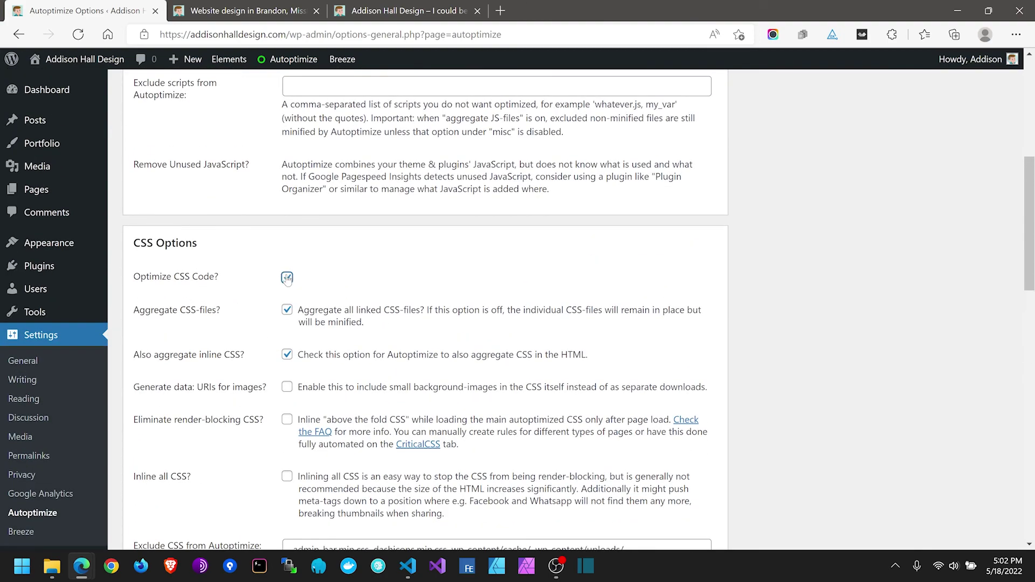
scroll(222, 356, down, 1)
scroll(222, 356, down, 11)
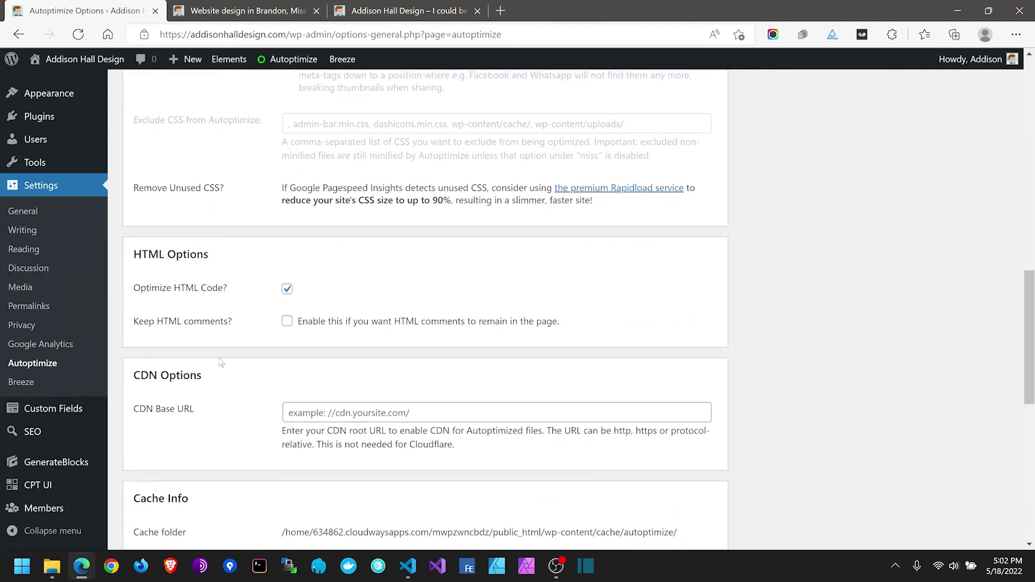
scroll(209, 368, down, 1)
click(277, 479)
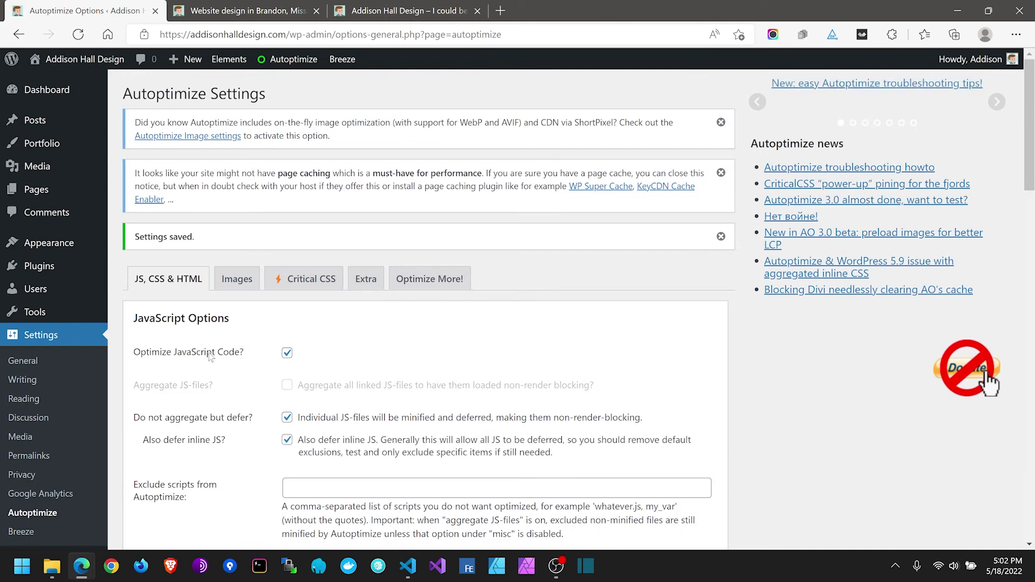
Step: Reload the live site, expand its mobile menu, and compare the item alignment with the local site
click(222, 7)
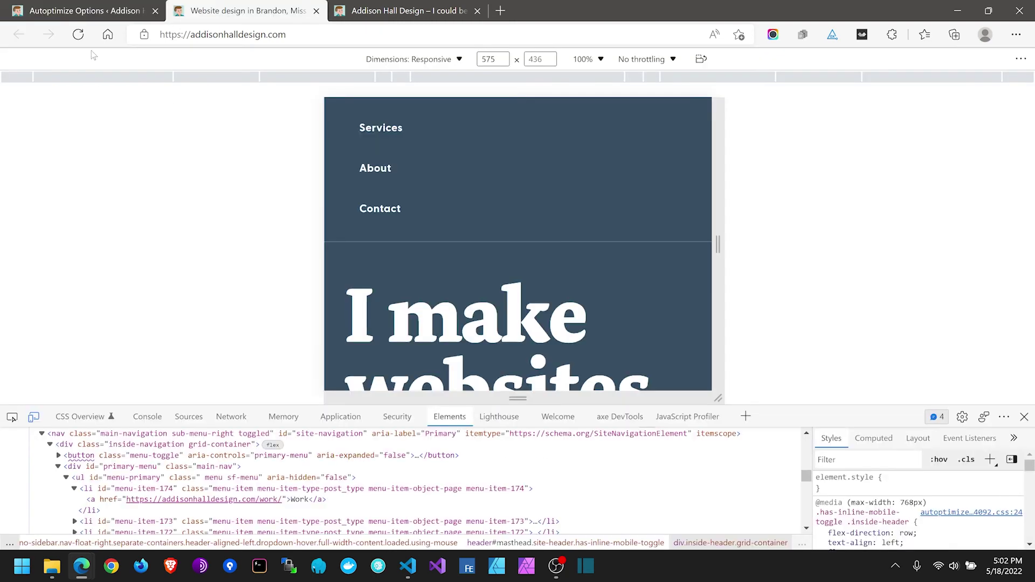
click(78, 35)
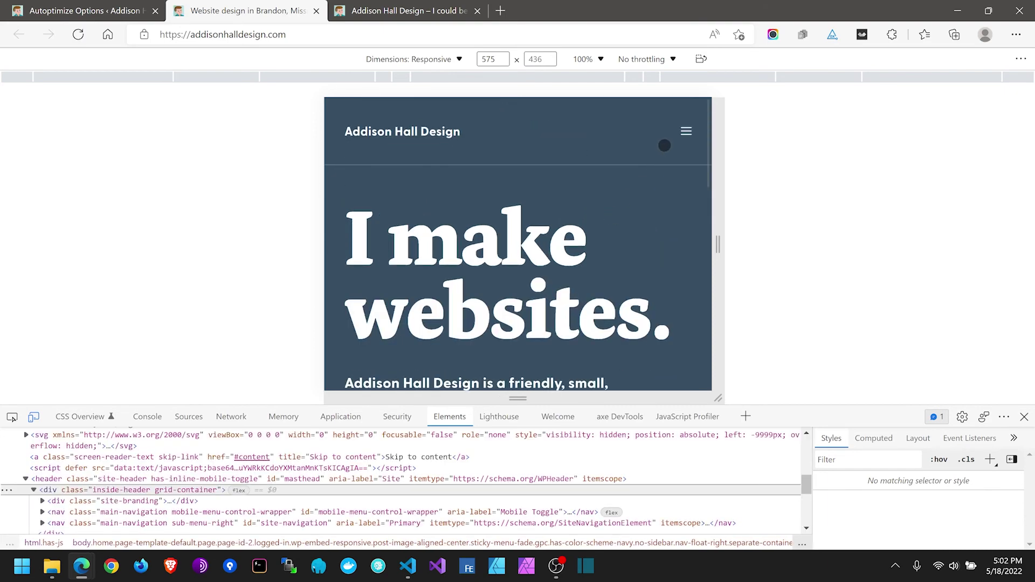
click(682, 130)
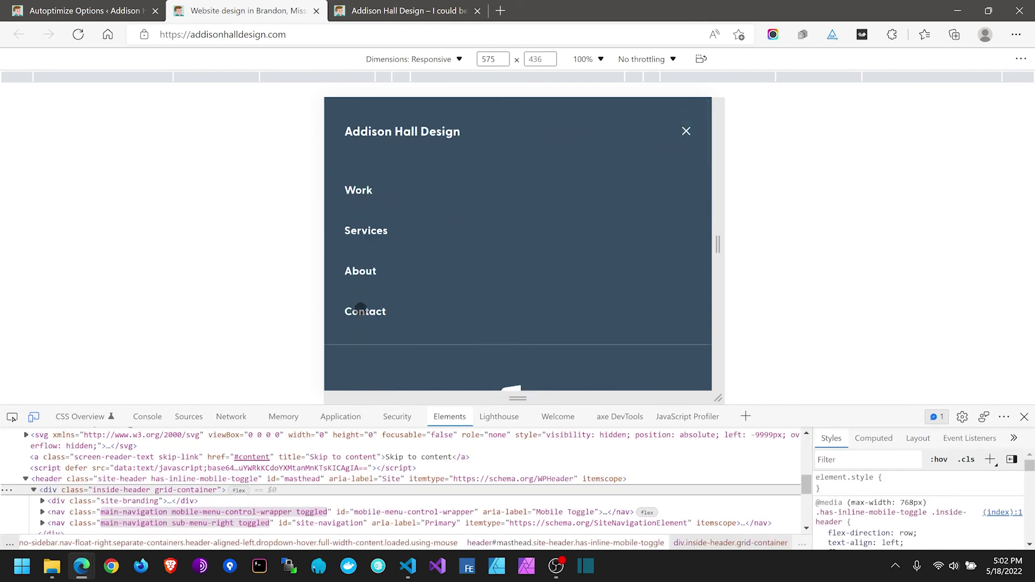
click(435, 5)
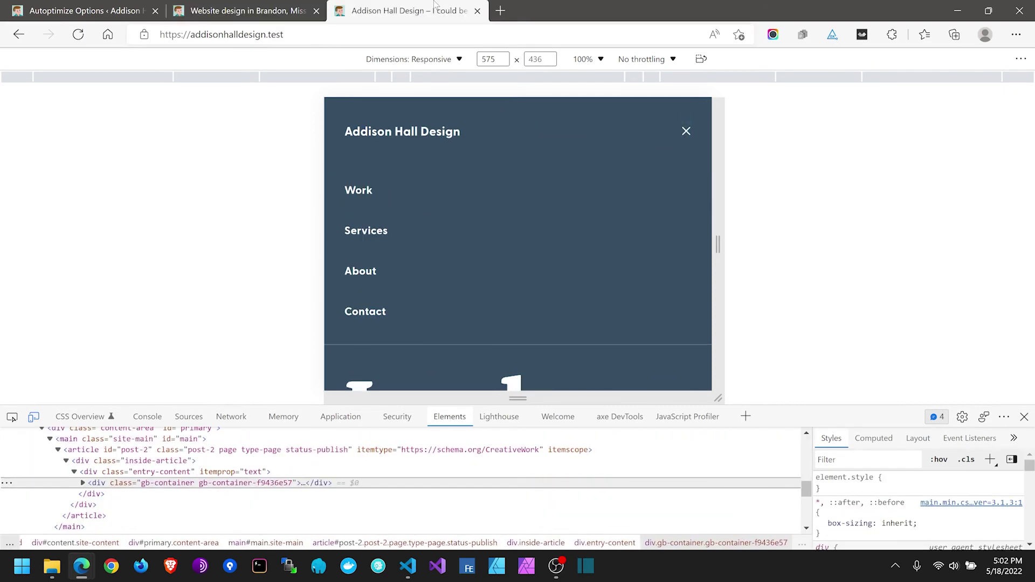
click(263, 7)
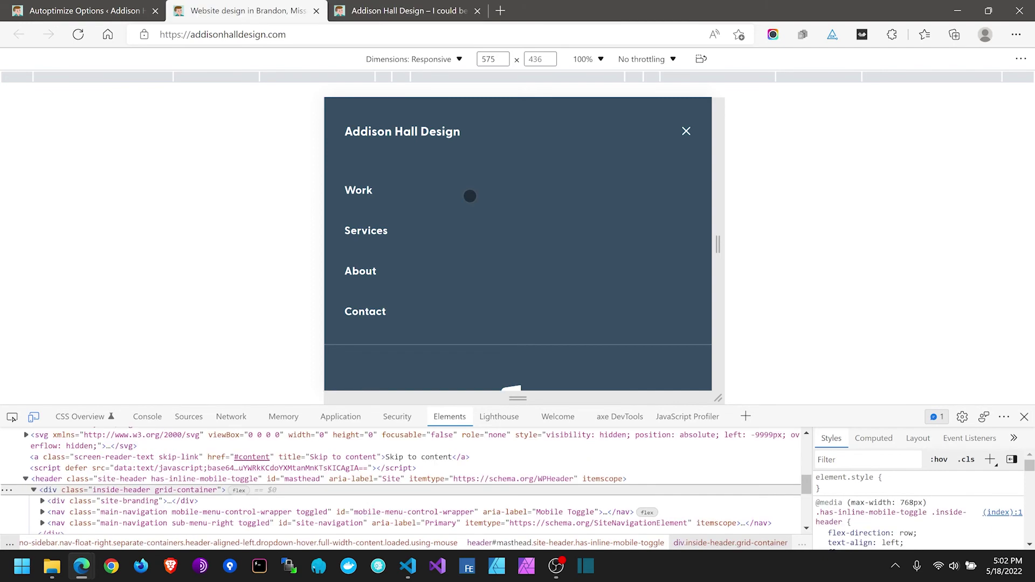
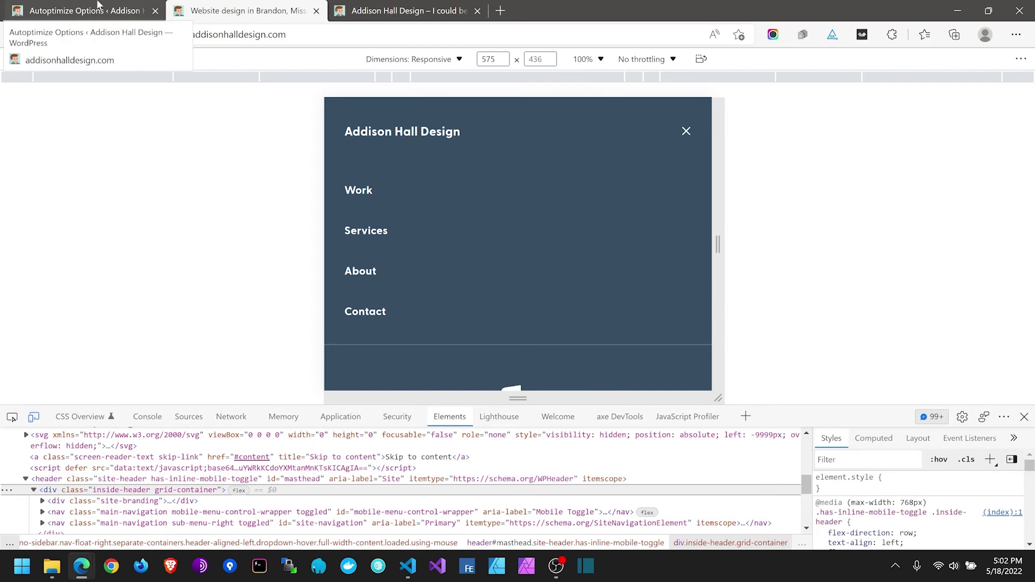
Step: Re-enable Optimize CSS Code in Autoptimize, disable aggregation of inline CSS and CSS files, and save the changes while emptying the cache
click(98, 5)
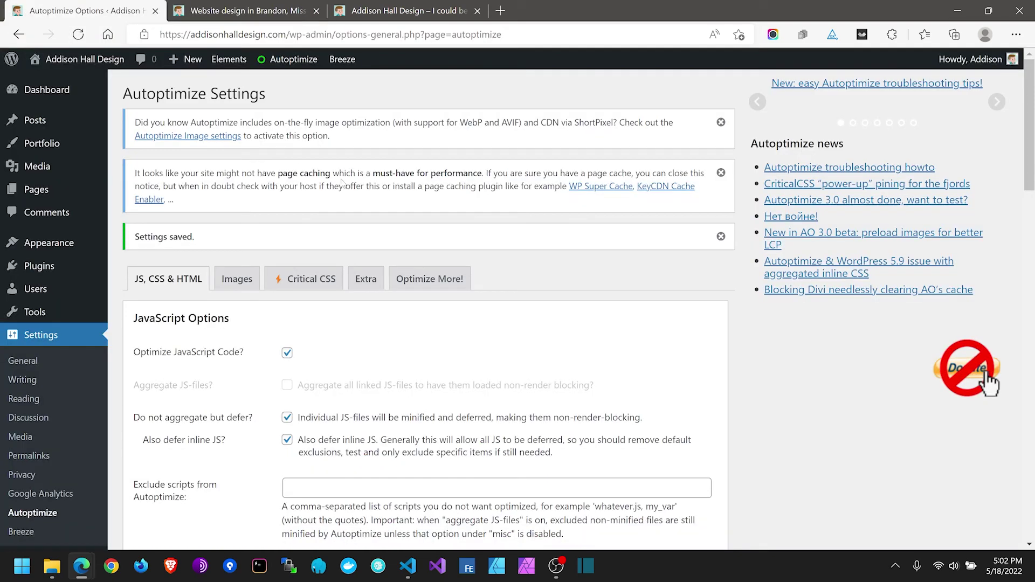
scroll(343, 183, down, 8)
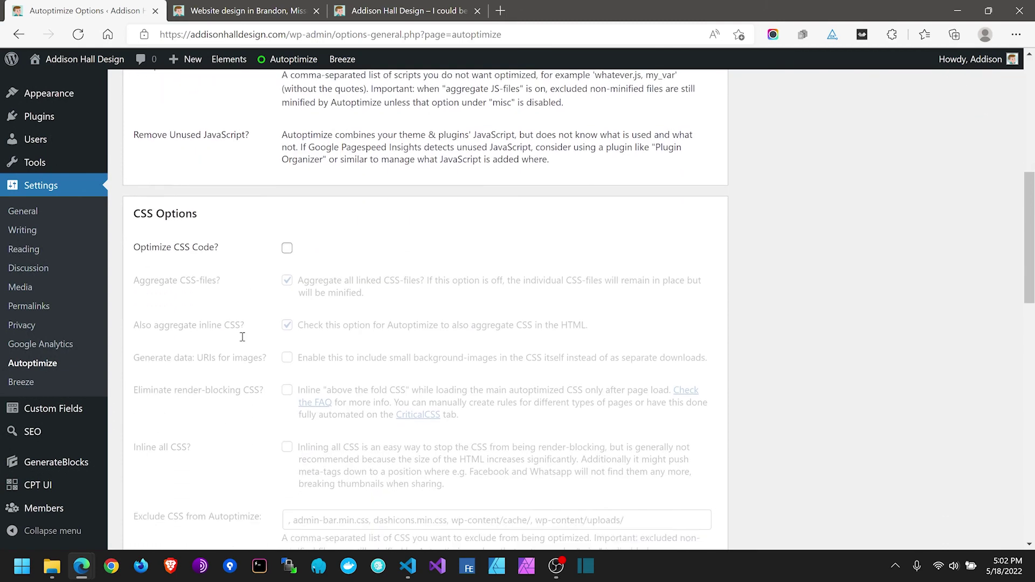
click(287, 227)
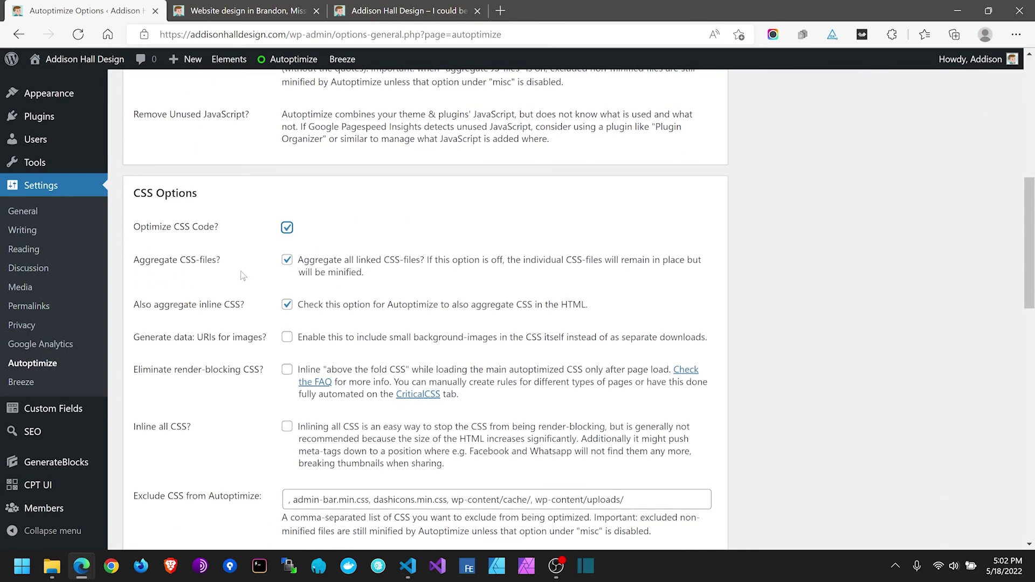
click(287, 305)
click(287, 259)
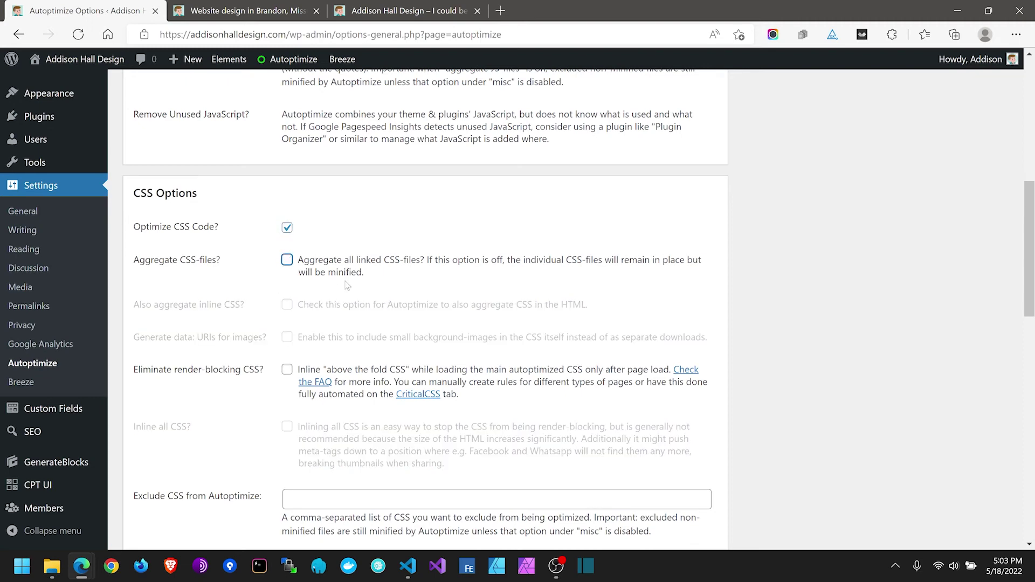
scroll(347, 286, down, 15)
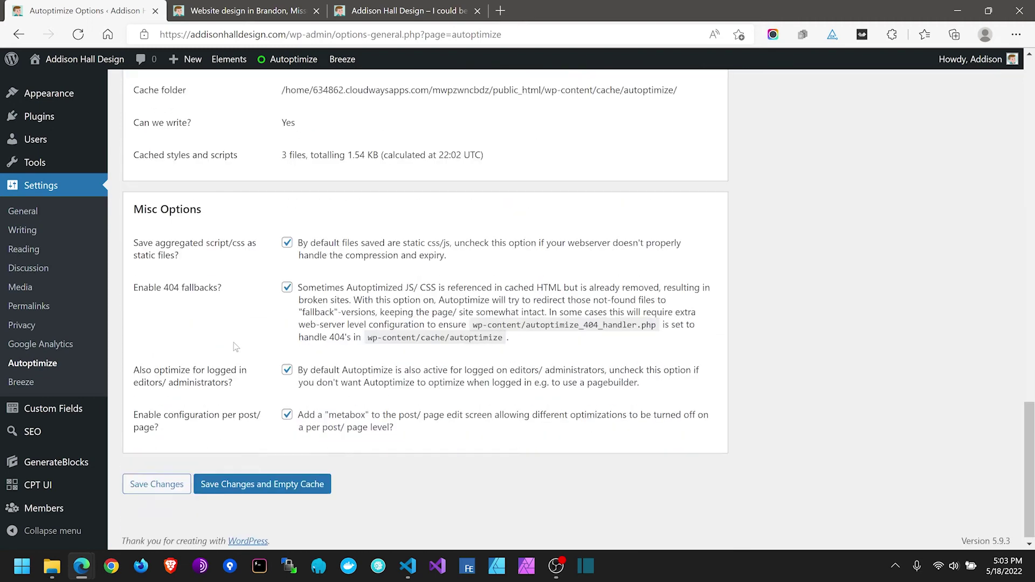
click(240, 479)
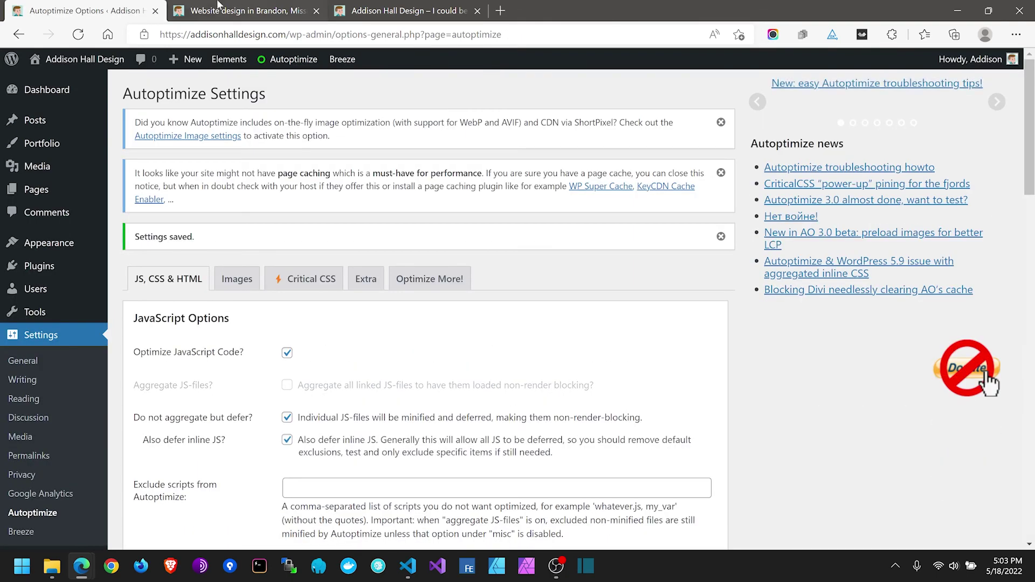
Step: Reload the live site with CSS aggregation off and expand its mobile menu to check the item alignment
click(219, 8)
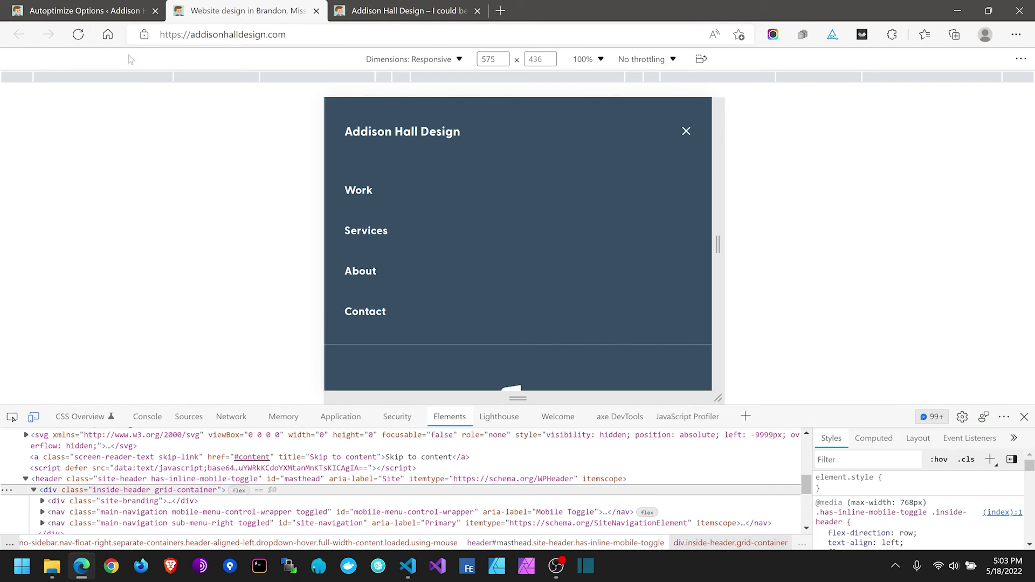
key(F5)
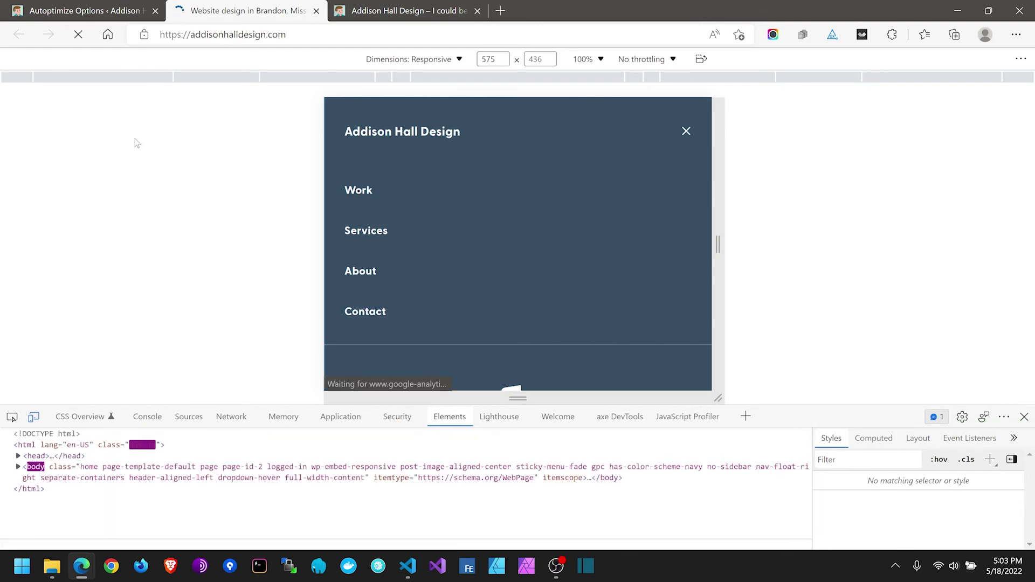
click(686, 139)
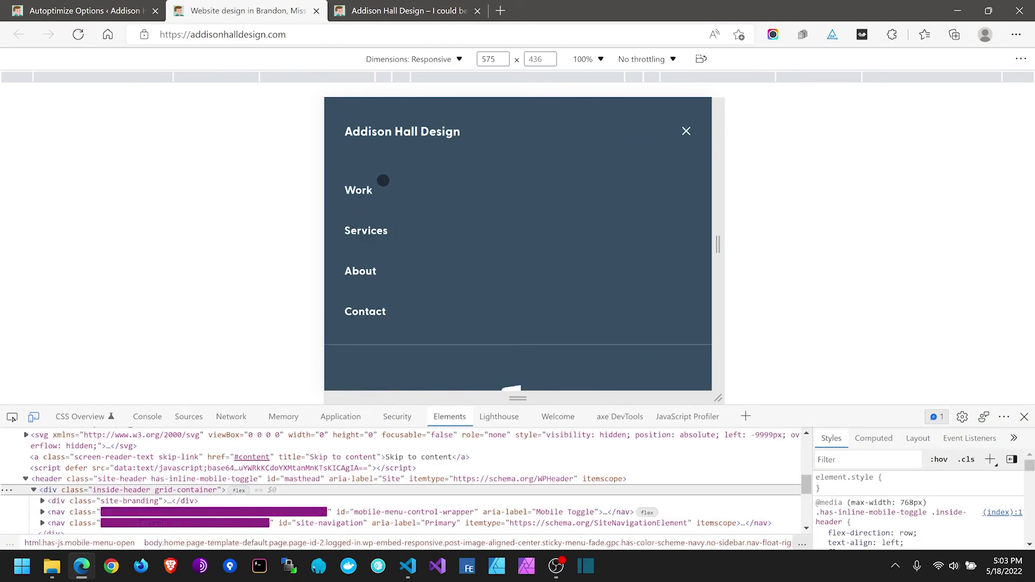
Step: Review the CSS and JavaScript options in the Autoptimize settings
click(101, 8)
scroll(199, 219, down, 9)
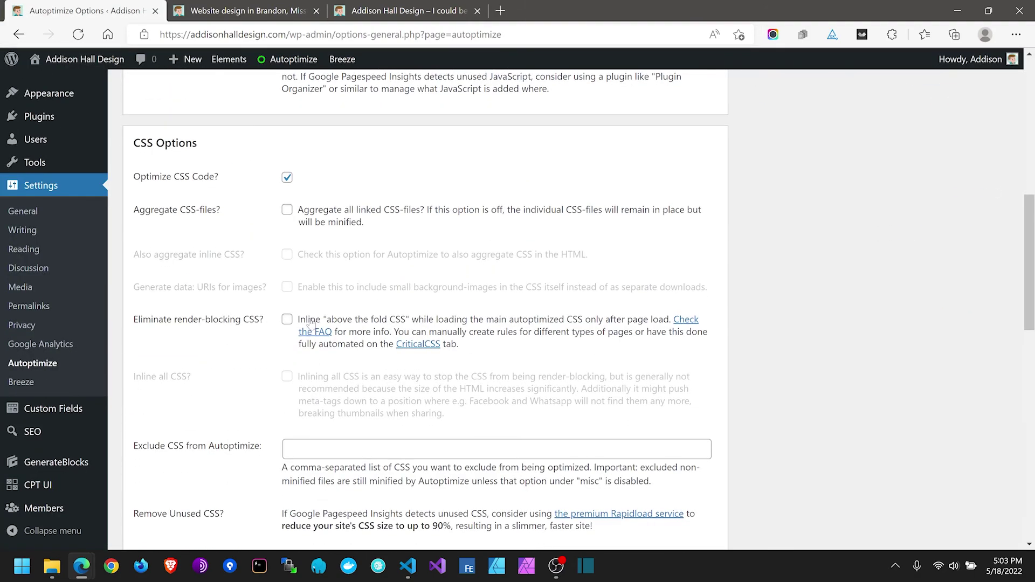
scroll(214, 417, down, 3)
scroll(236, 328, up, 3)
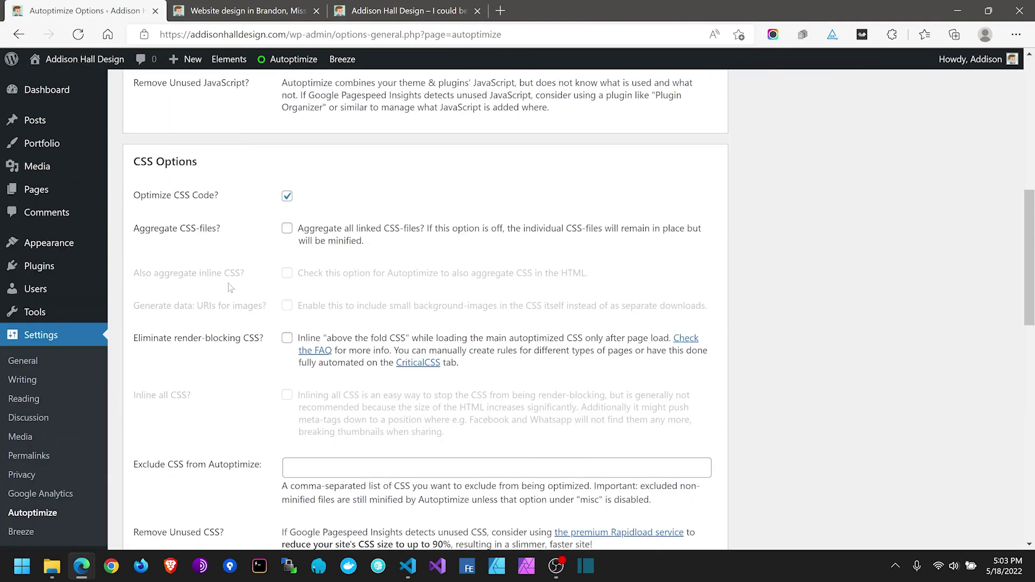
scroll(288, 162, up, 3)
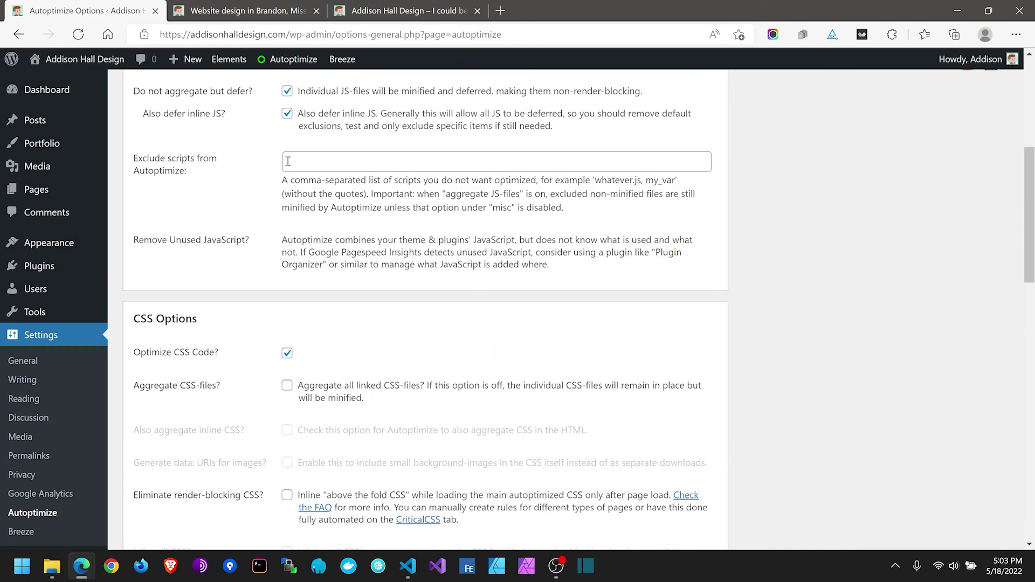
scroll(288, 161, up, 1)
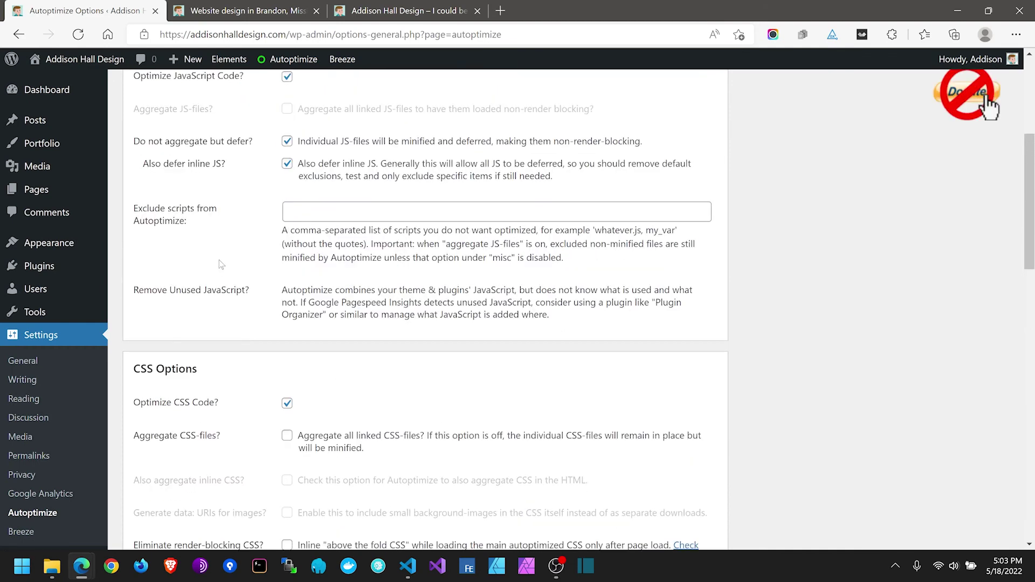
Step: View the live home page's source with line wrap on, examine its stylesheet links, and close the source view
click(230, 7)
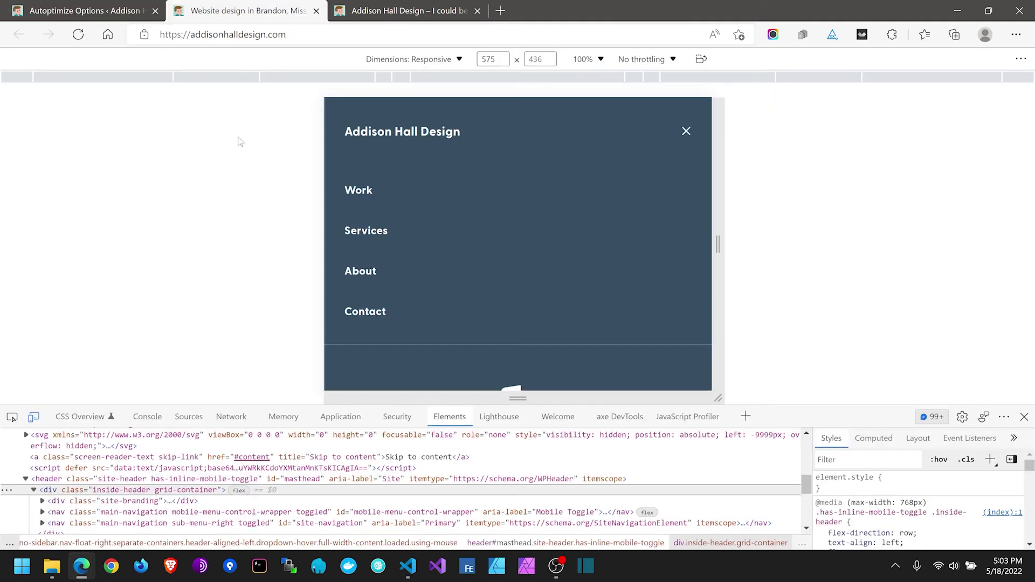
key(ctrl+u)
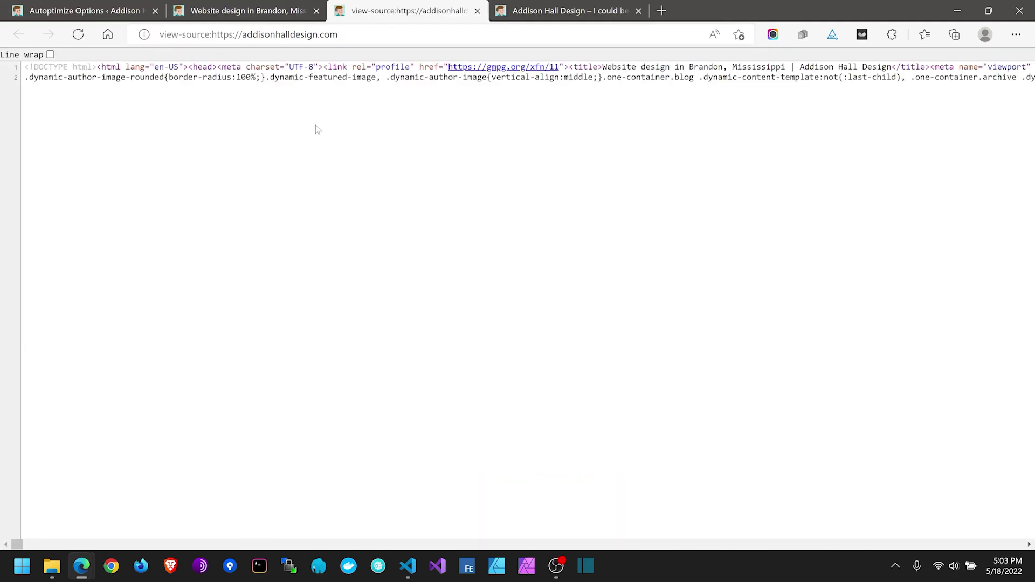
click(49, 55)
scroll(221, 267, down, 15)
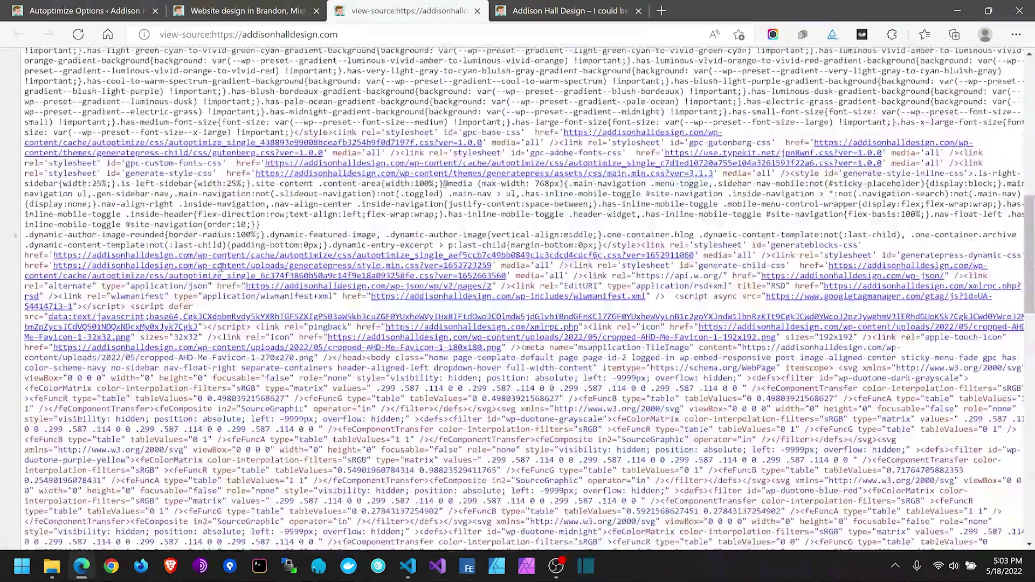
scroll(221, 267, down, 3)
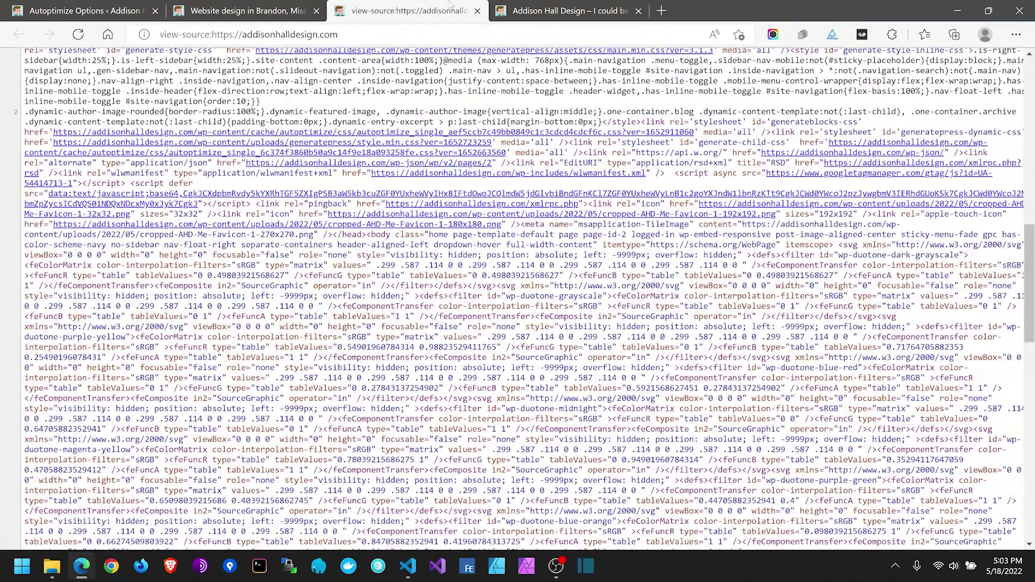
click(477, 11)
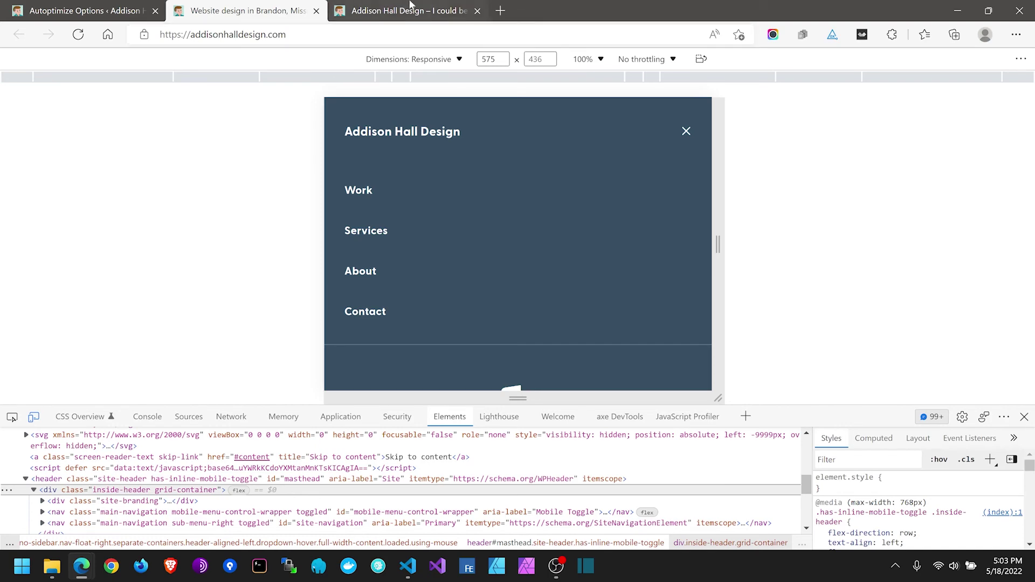
Step: Close the local site's tab and collapse the mobile menu on the live site
click(468, 11)
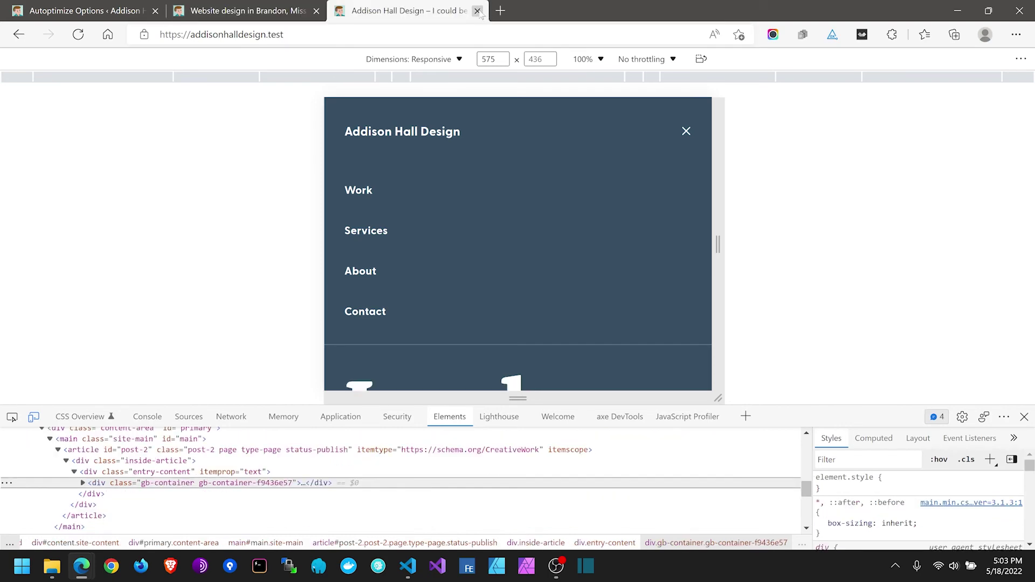
click(478, 11)
click(152, 11)
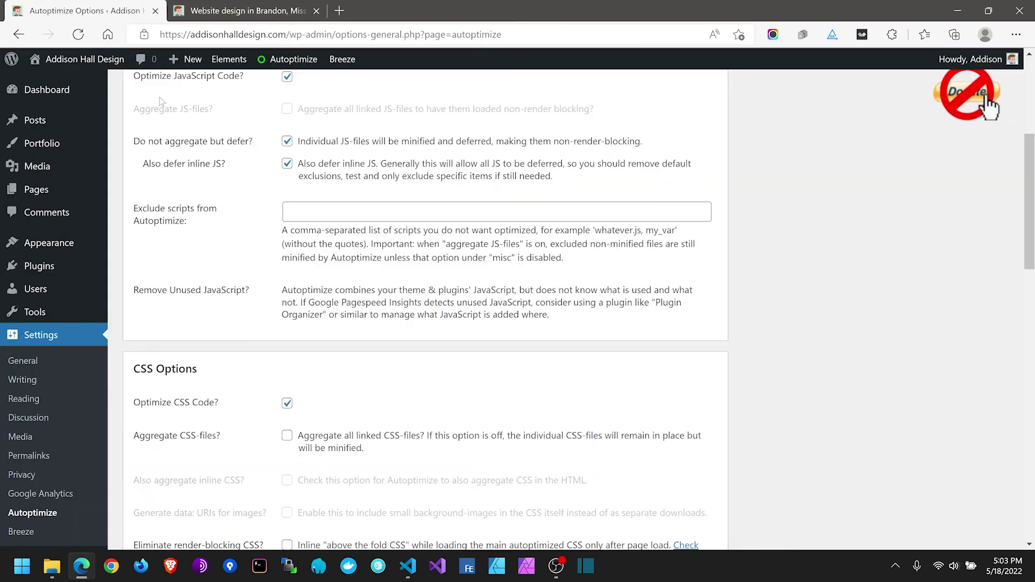
click(243, 10)
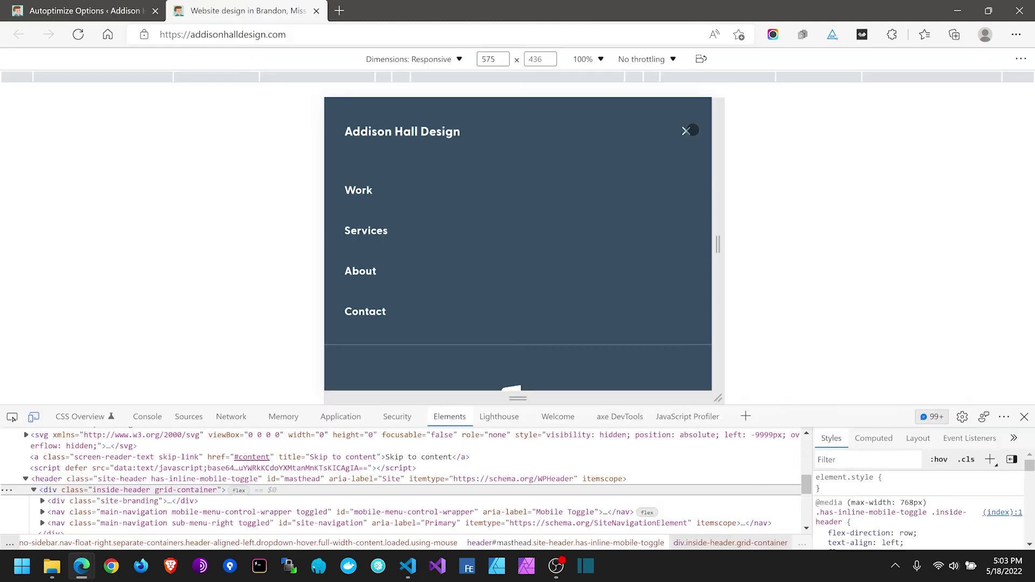
click(688, 132)
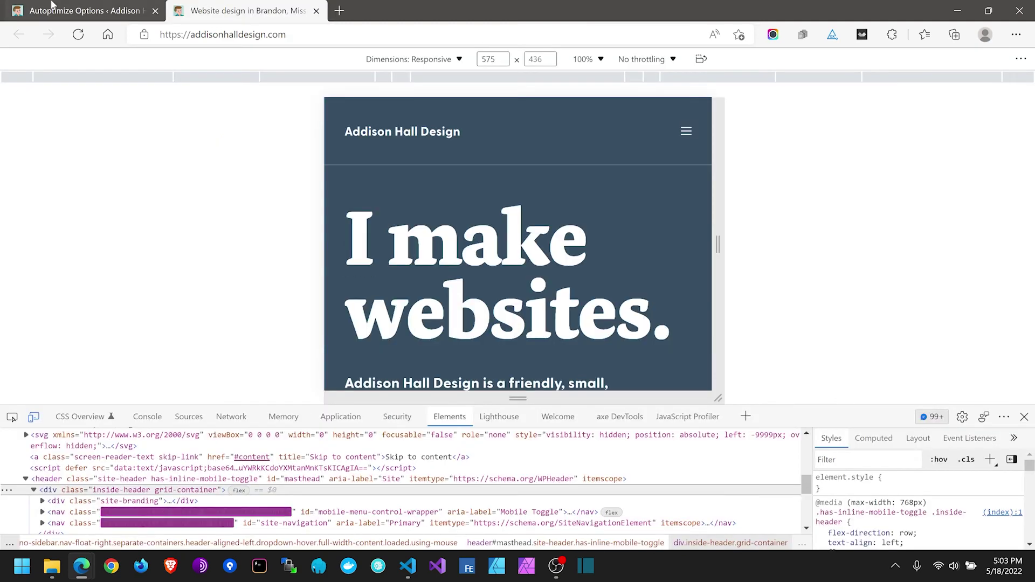
Step: Return to the Autoptimize settings and look over the Breeze cache commands, including Purge All Cache
click(52, 6)
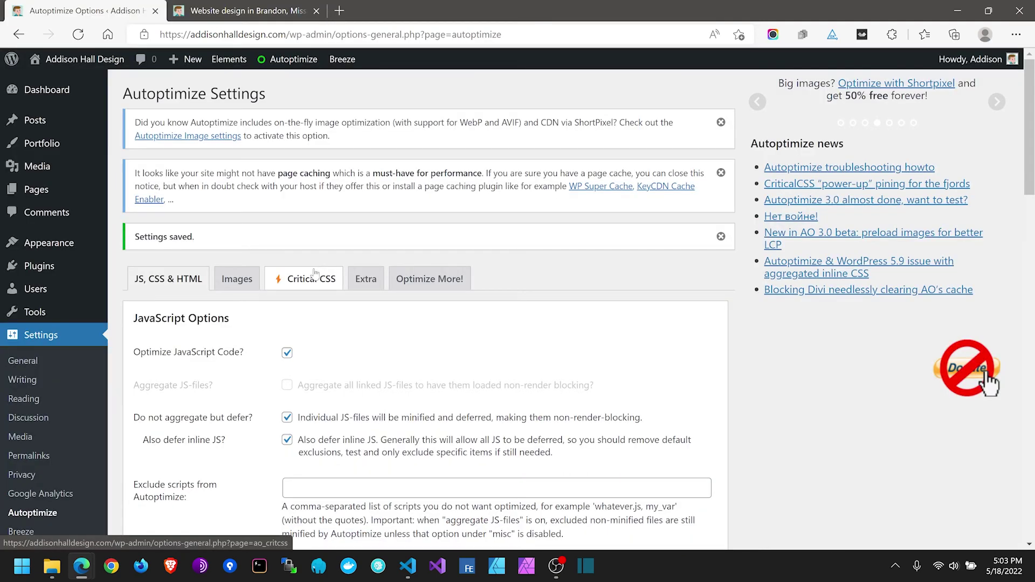
mouse_move(350, 60)
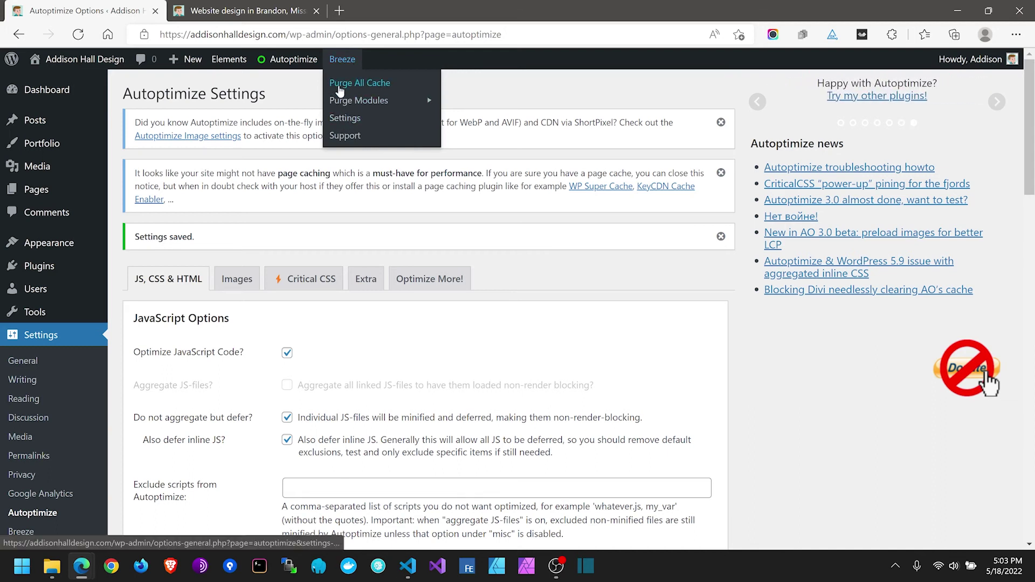
mouse_move(350, 106)
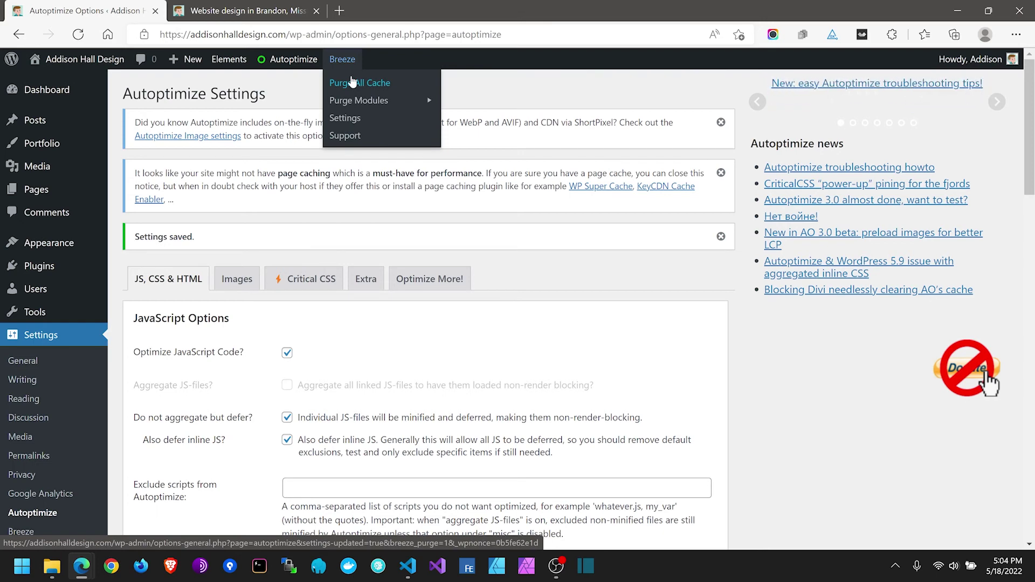
click(352, 82)
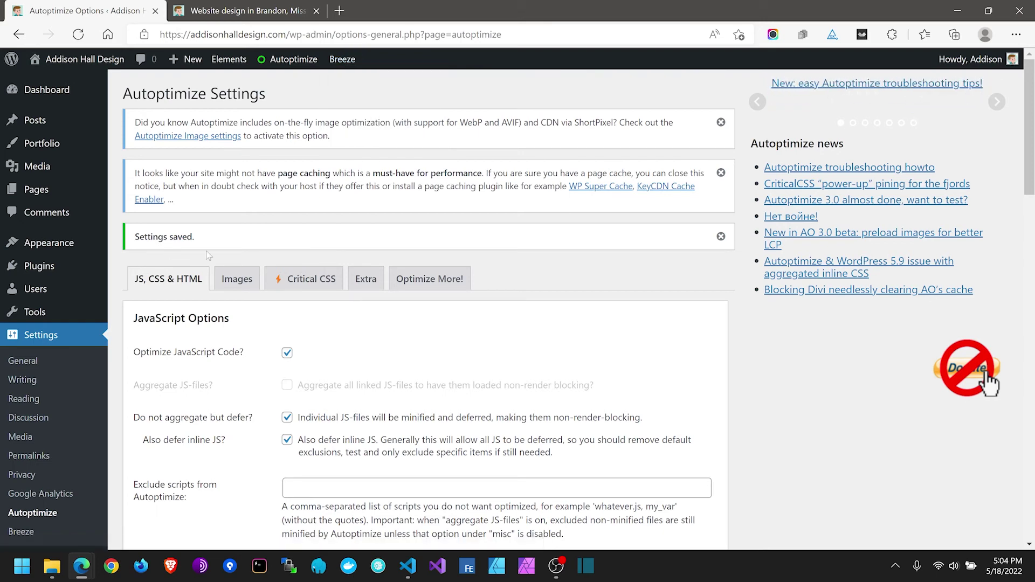
Step: Close the developer tools on the live site and check the Work, Services, About and Contact pages at desktop width
key(ctrl+Tab)
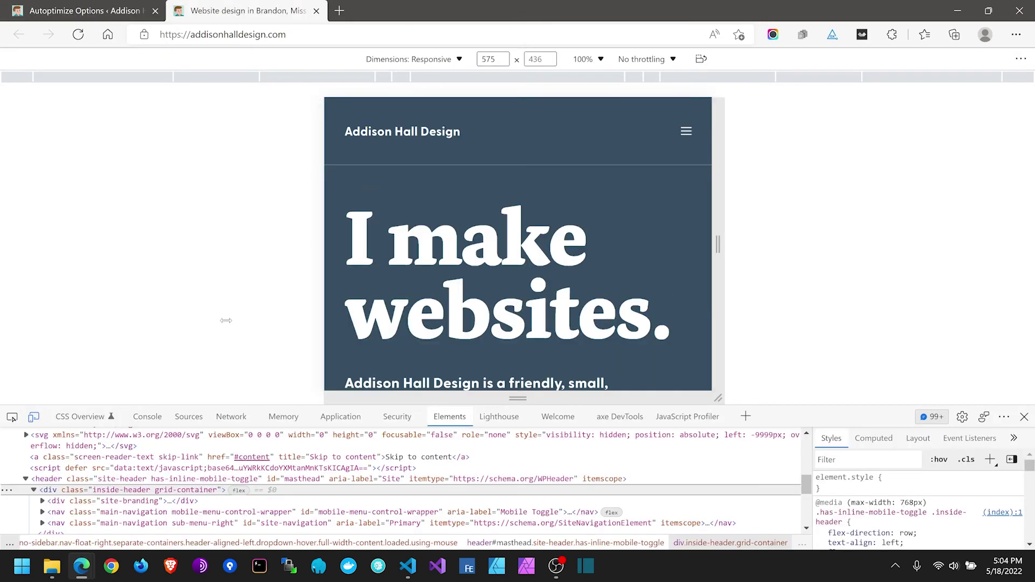
click(1025, 417)
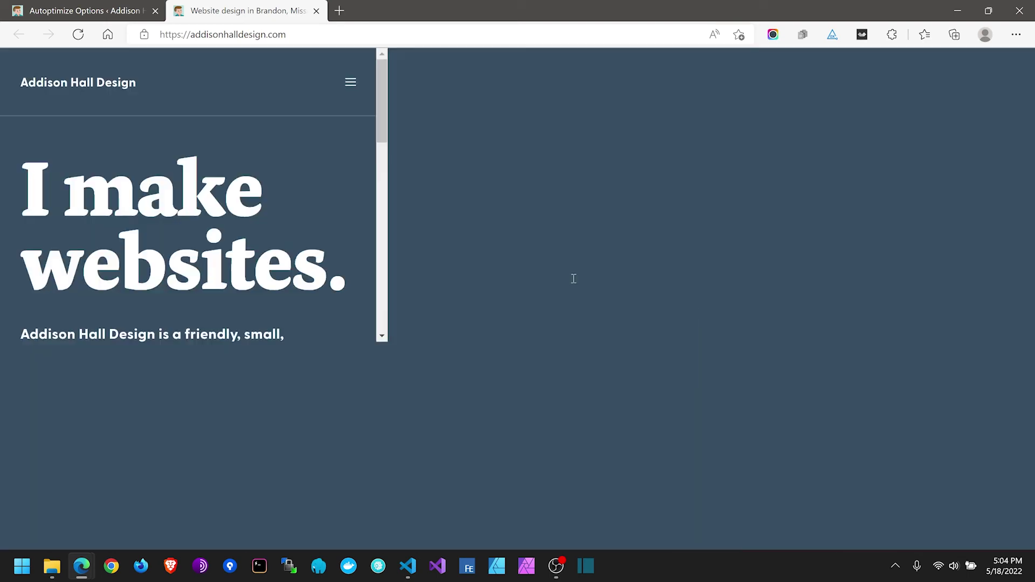
click(673, 87)
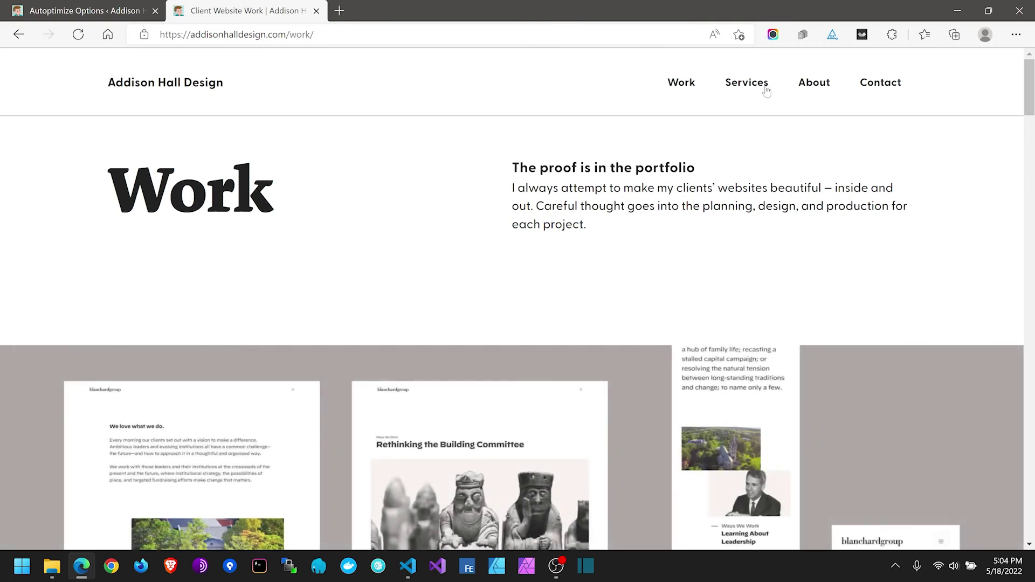
click(765, 88)
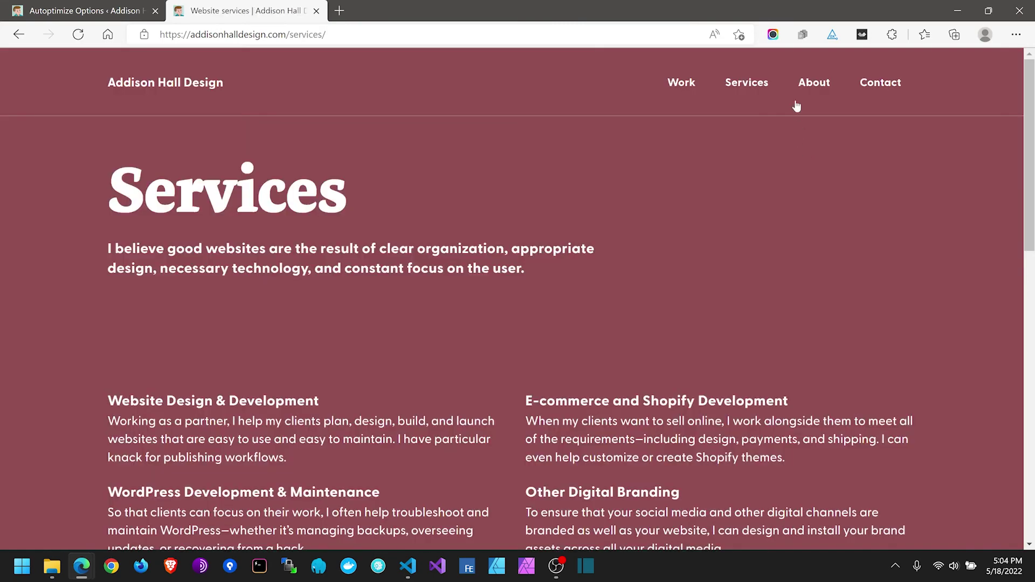
click(813, 85)
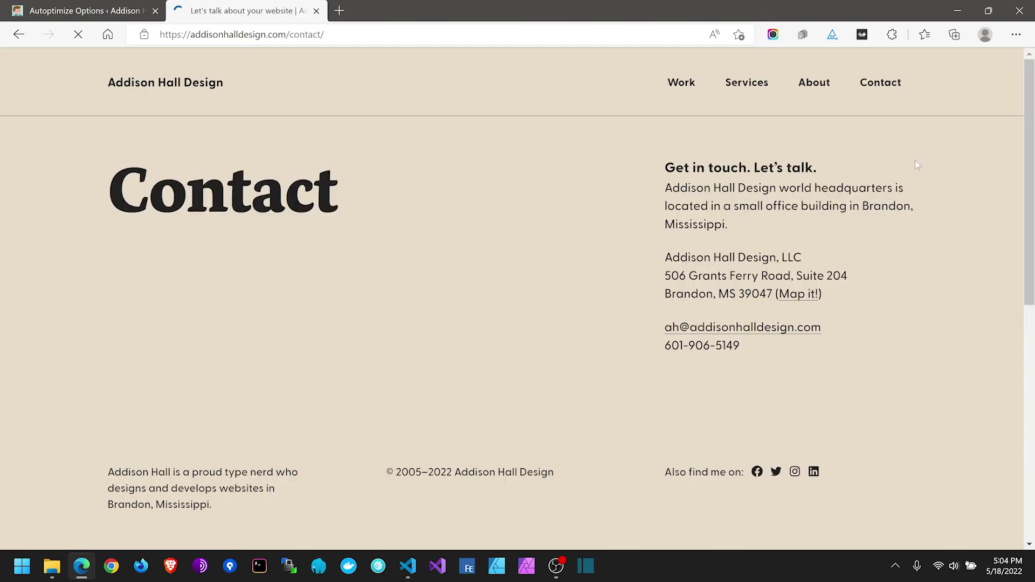
scroll(739, 215, down, 4)
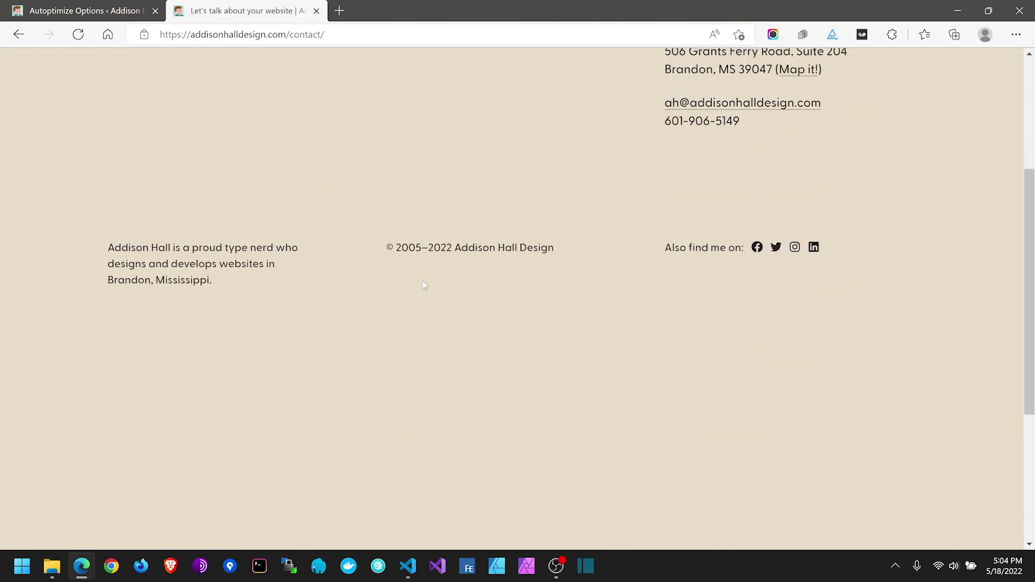
scroll(423, 280, up, 4)
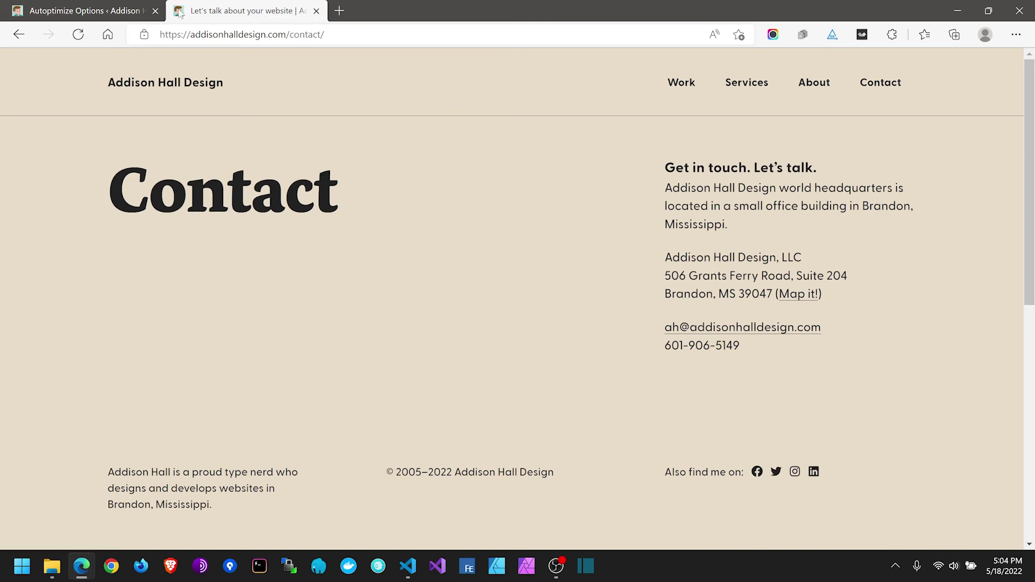
Step: Open the WordPress Media Library to look over the uploaded images
click(82, 11)
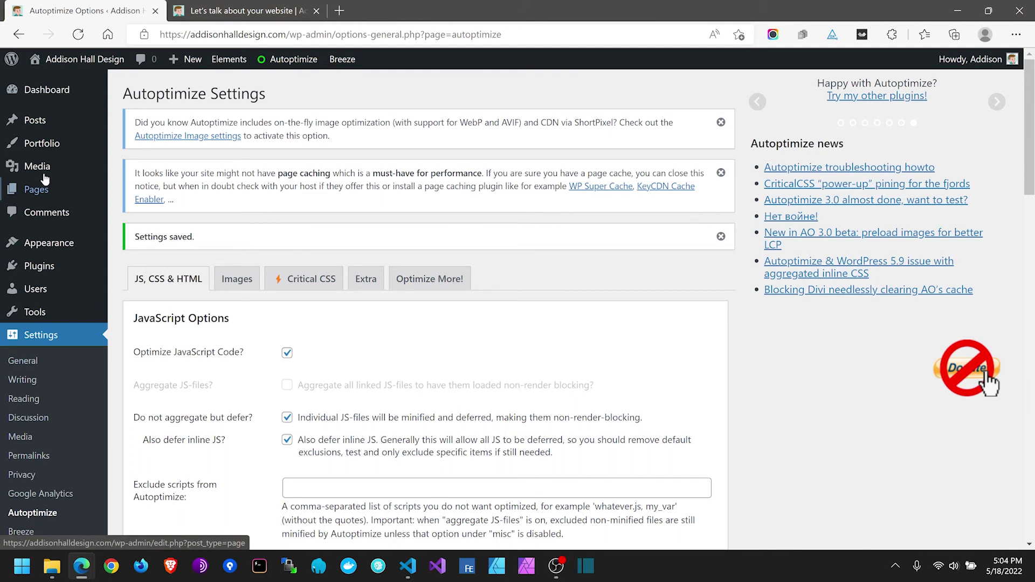
mouse_move(42, 236)
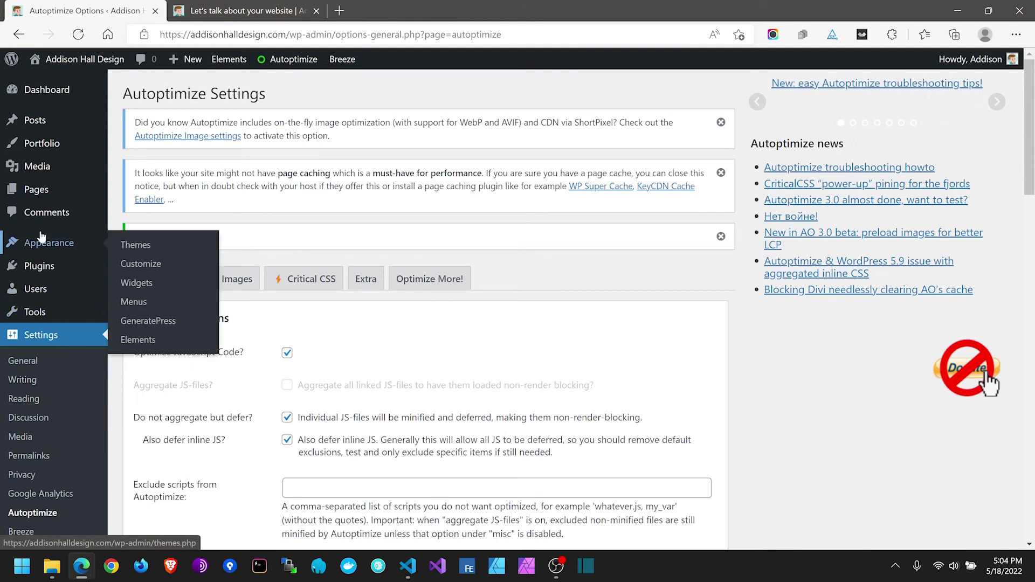
click(37, 166)
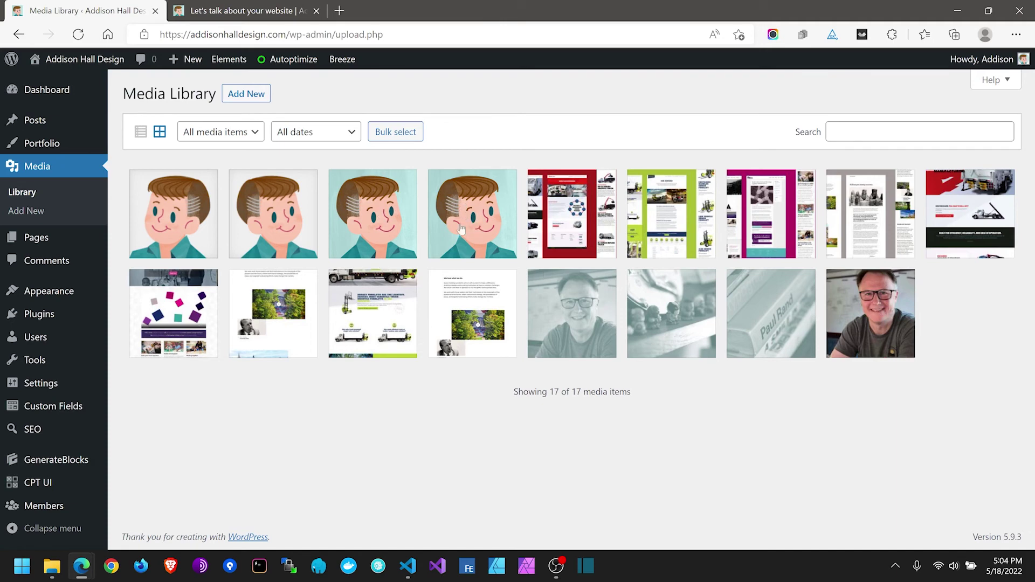
Step: Examine the live Contact page's footer, test its illustrated YouTube link, and close the channel page that opens
click(230, 4)
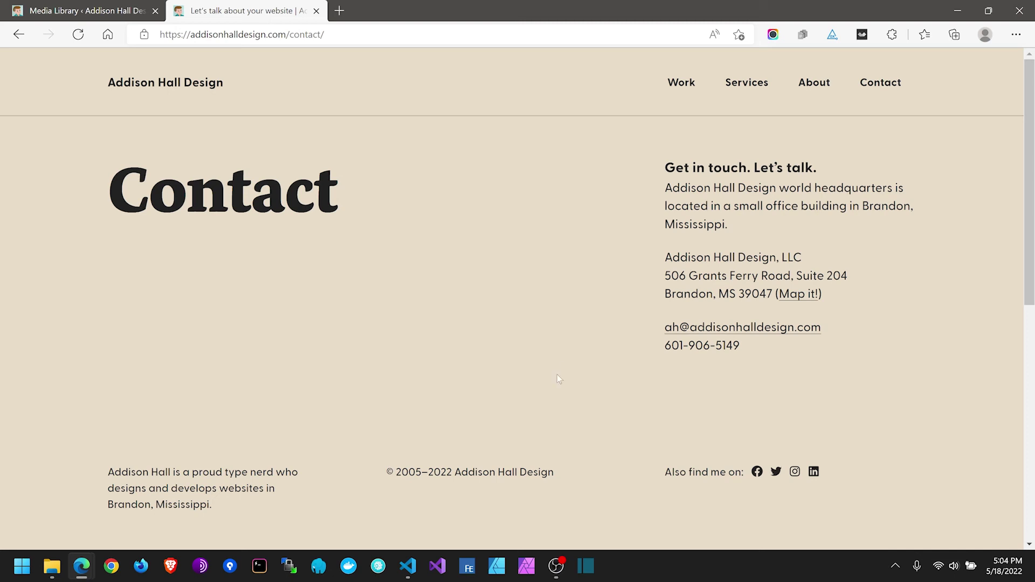
scroll(557, 374, down, 5)
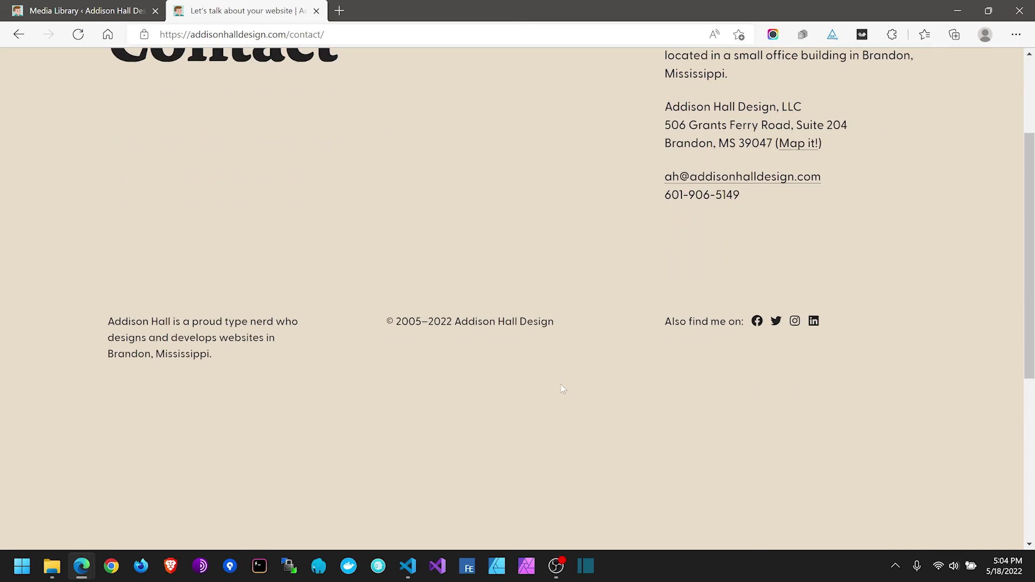
scroll(563, 387, down, 3)
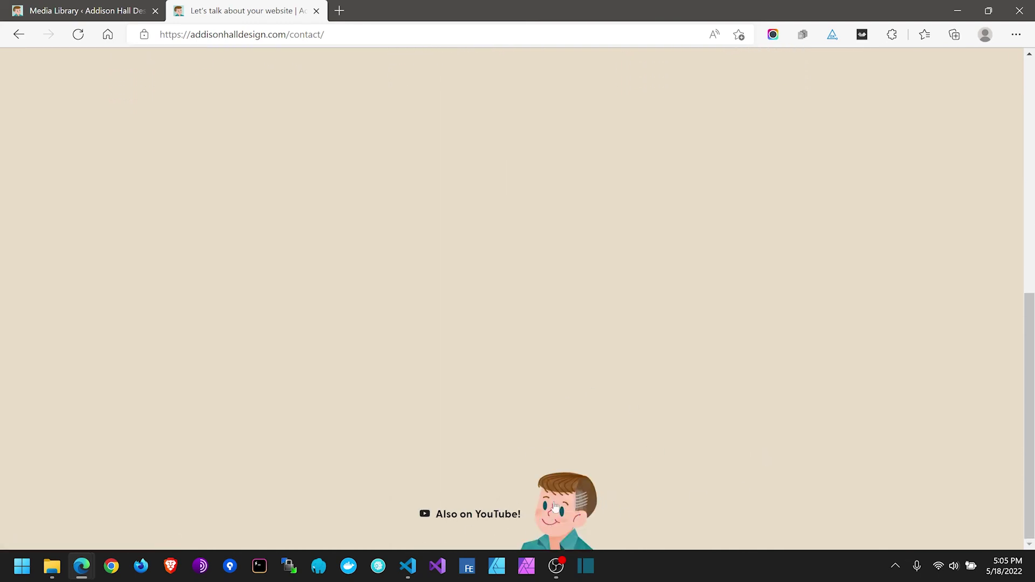
click(556, 512)
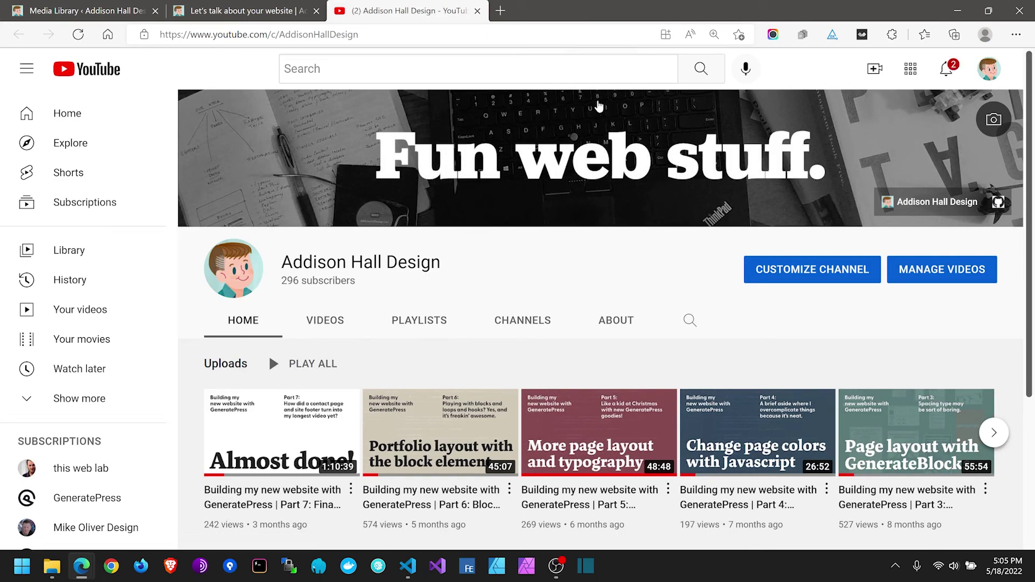
click(478, 11)
Step: Open the live Services page and examine it down to the illustration and YouTube link in its footer
scroll(643, 181, up, 10)
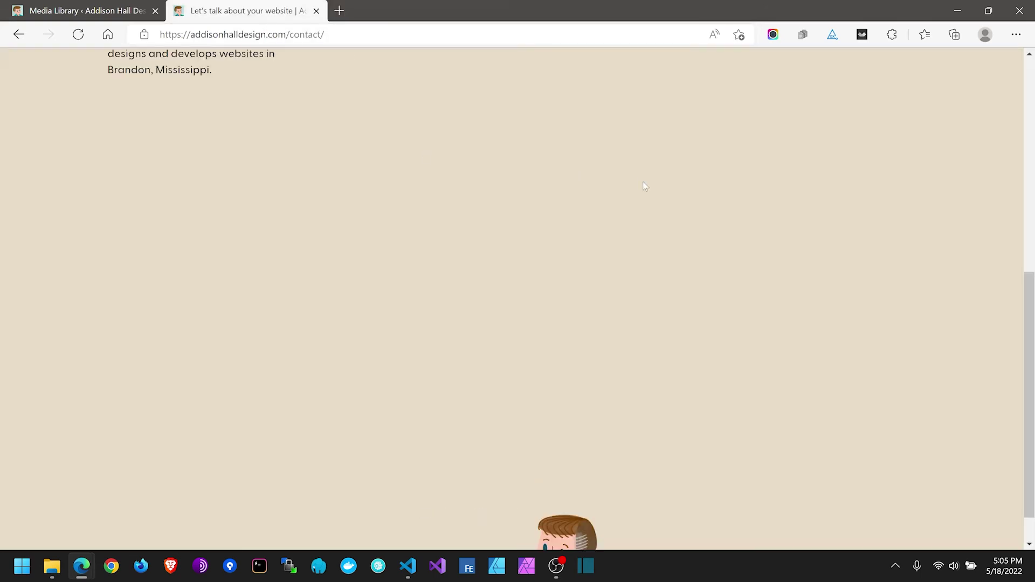
click(734, 85)
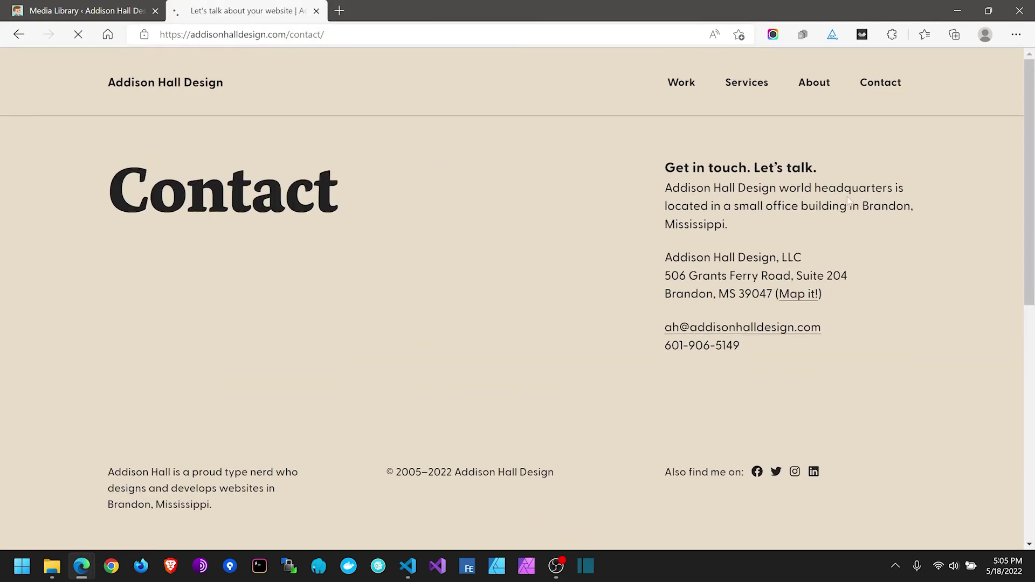
scroll(888, 222, down, 5)
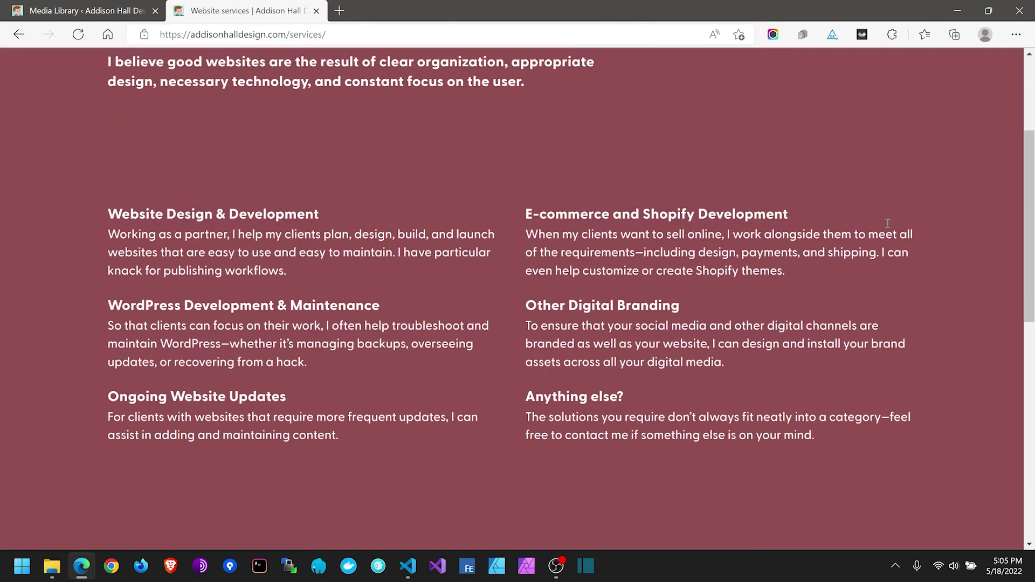
scroll(888, 224, down, 6)
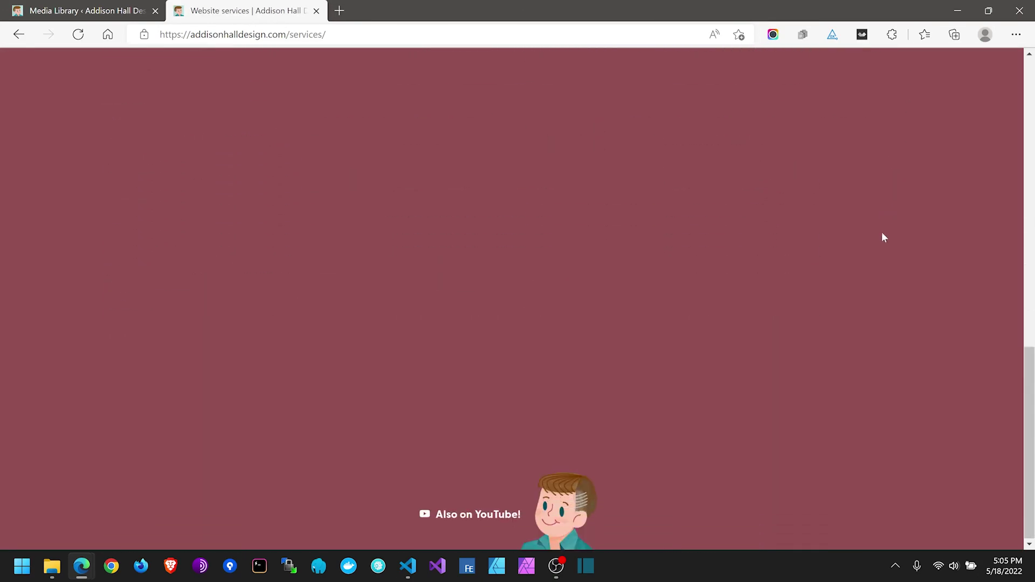
Step: Recheck the empty space around the Services page's footer illustration and return to the page heading
scroll(661, 323, up, 3)
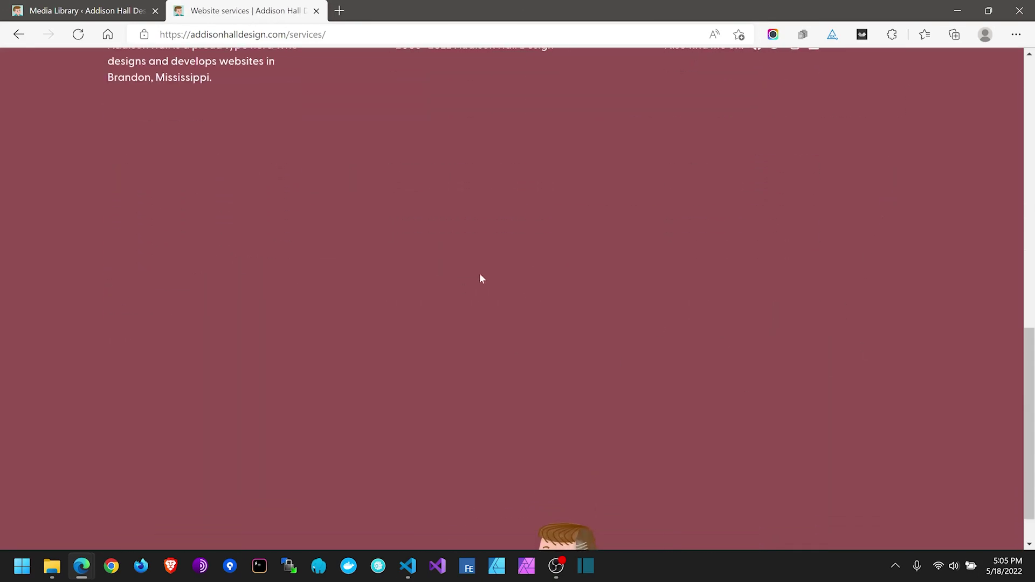
scroll(799, 272, down, 1)
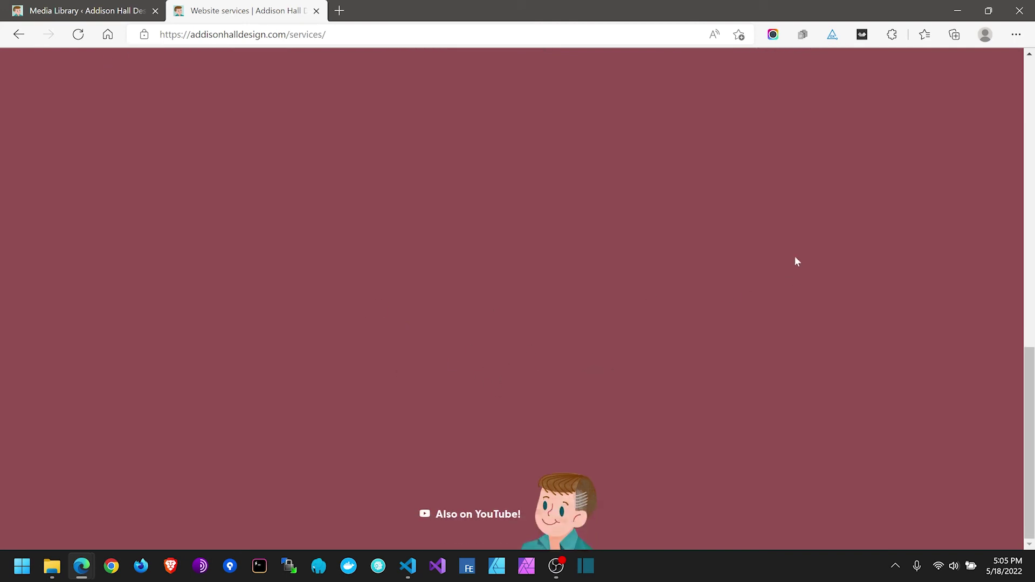
scroll(777, 264, up, 15)
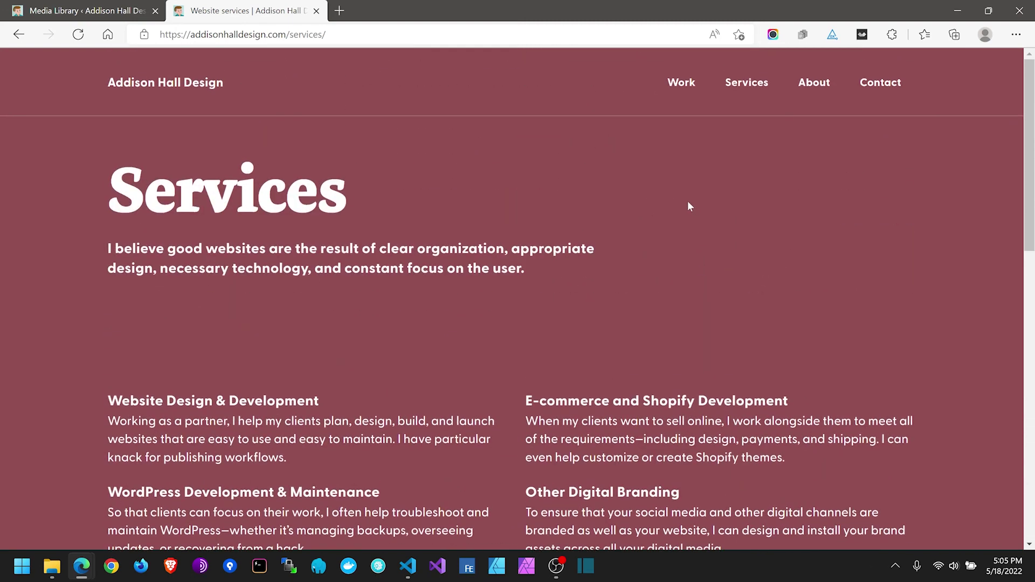
Step: Open the design portfolio at jackmcdade.com/design in a new tab
click(340, 12)
text(jackm)
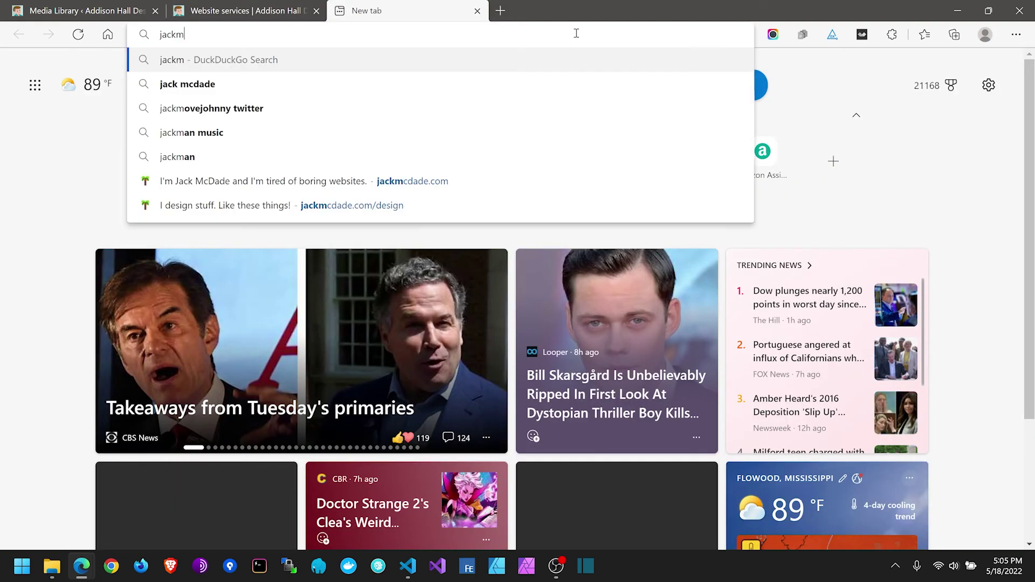
text(c)
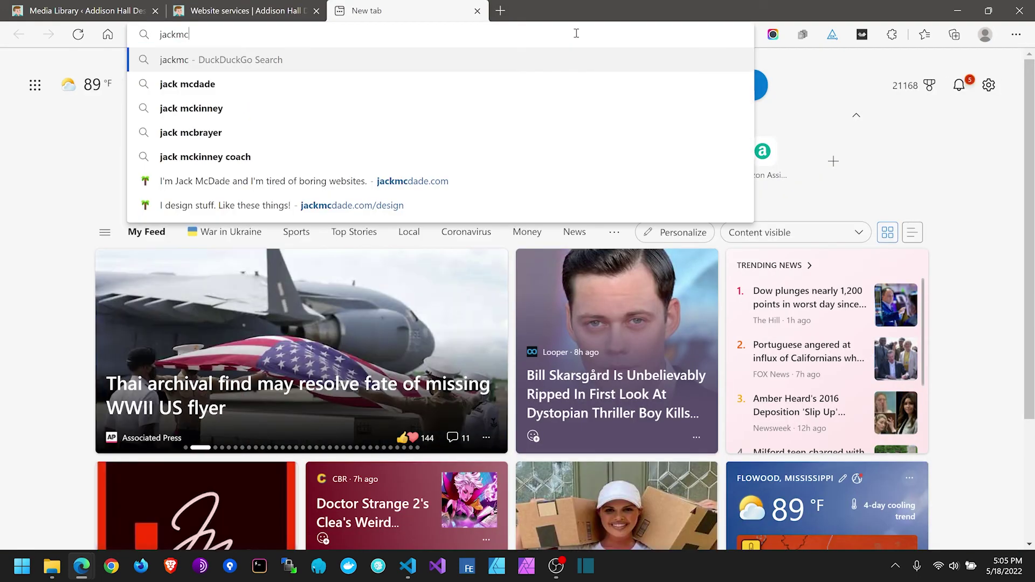
key(Down)
key(Down)
key(Down)
key(Down)
key(Down)
key(Down)
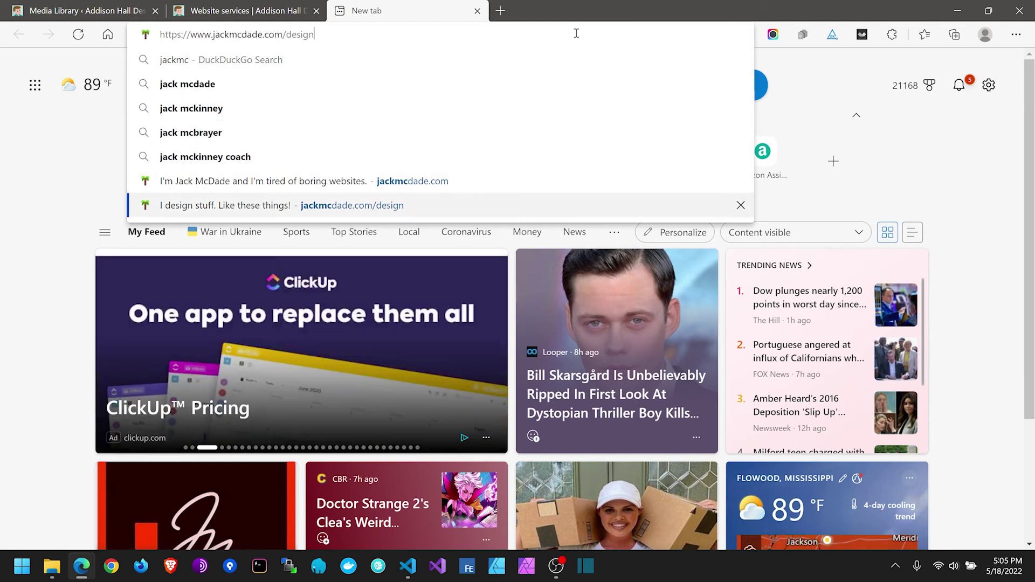
key(Return)
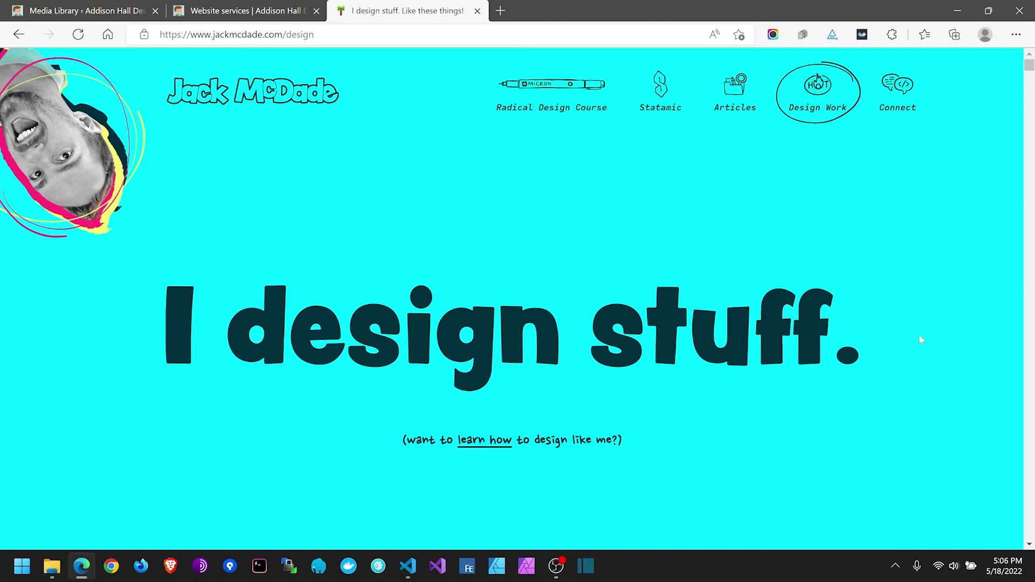
Step: Examine the portfolio's illustrated project showcases down to the "In fact..." section, and close its tab
scroll(922, 339, down, 10)
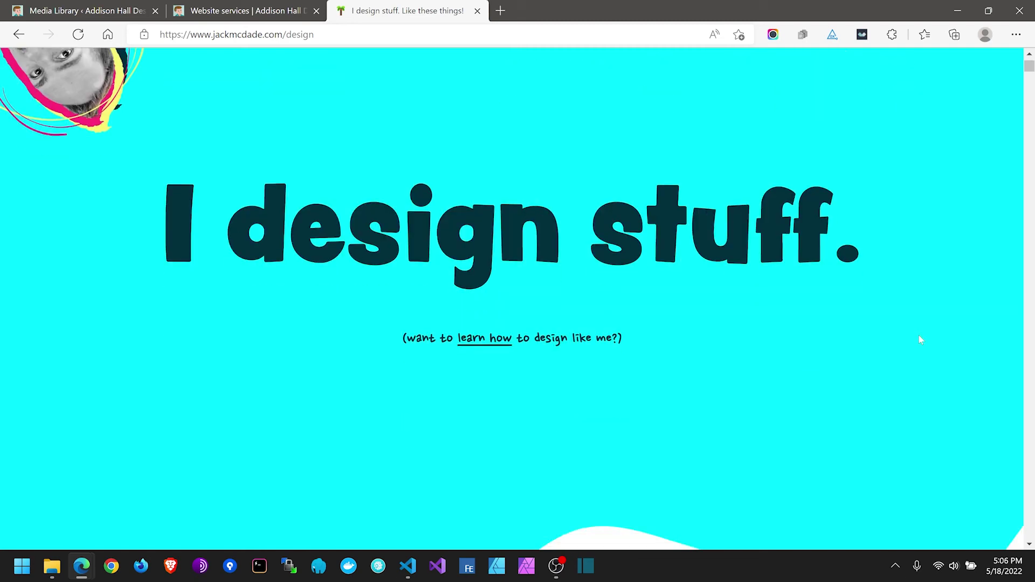
scroll(908, 308, down, 10)
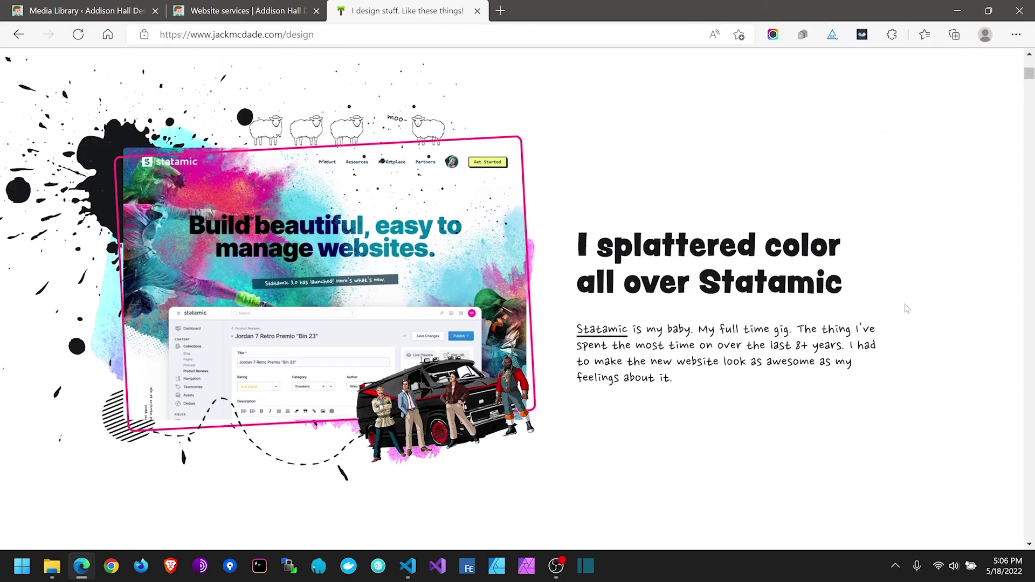
scroll(906, 309, down, 9)
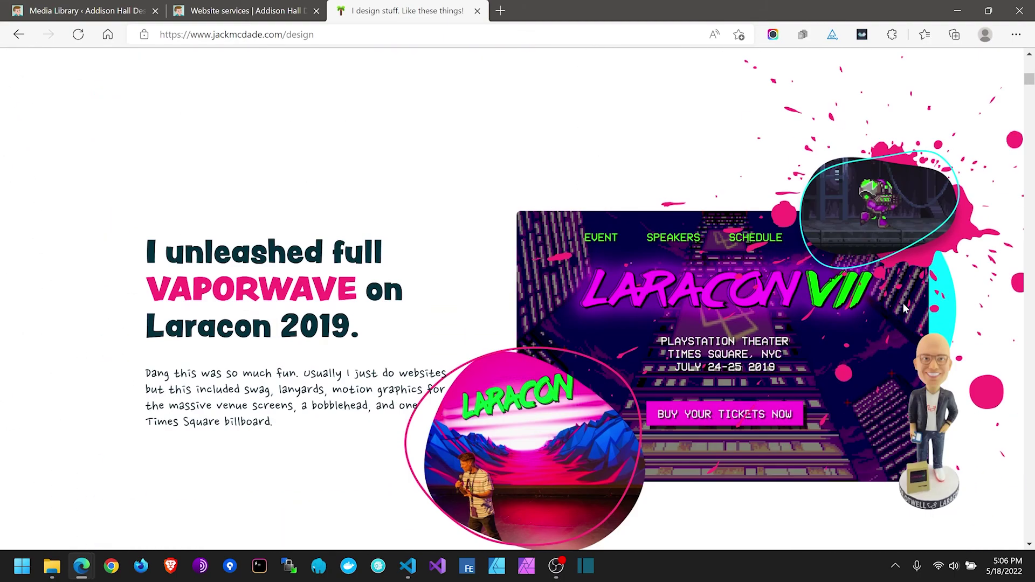
scroll(902, 314, down, 15)
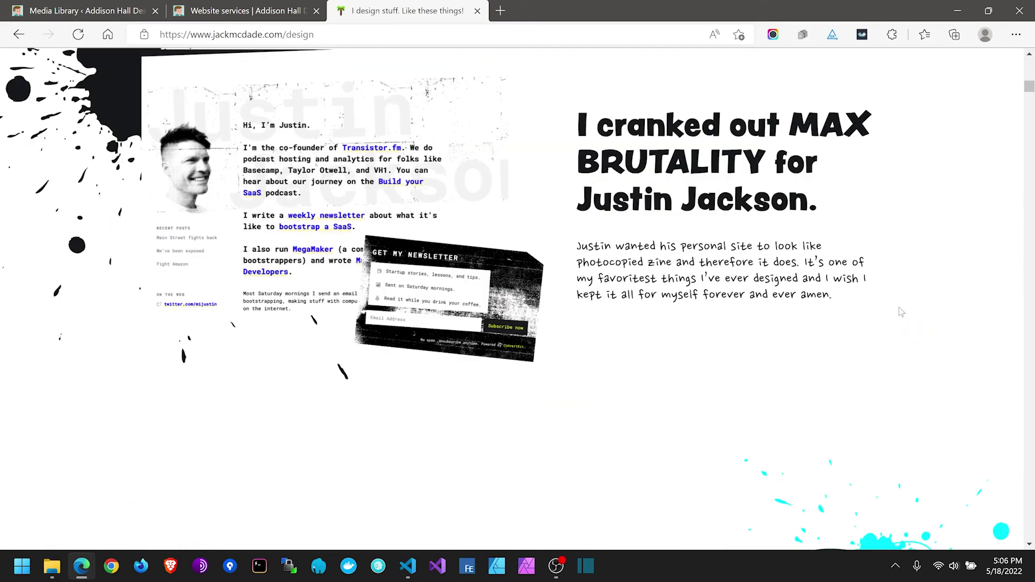
scroll(897, 311, down, 15)
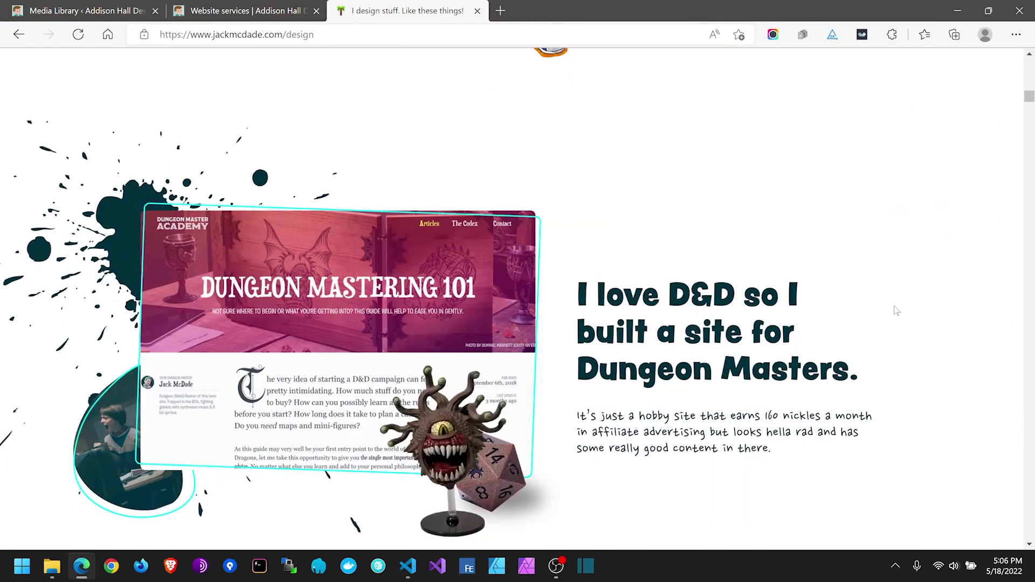
scroll(894, 309, down, 10)
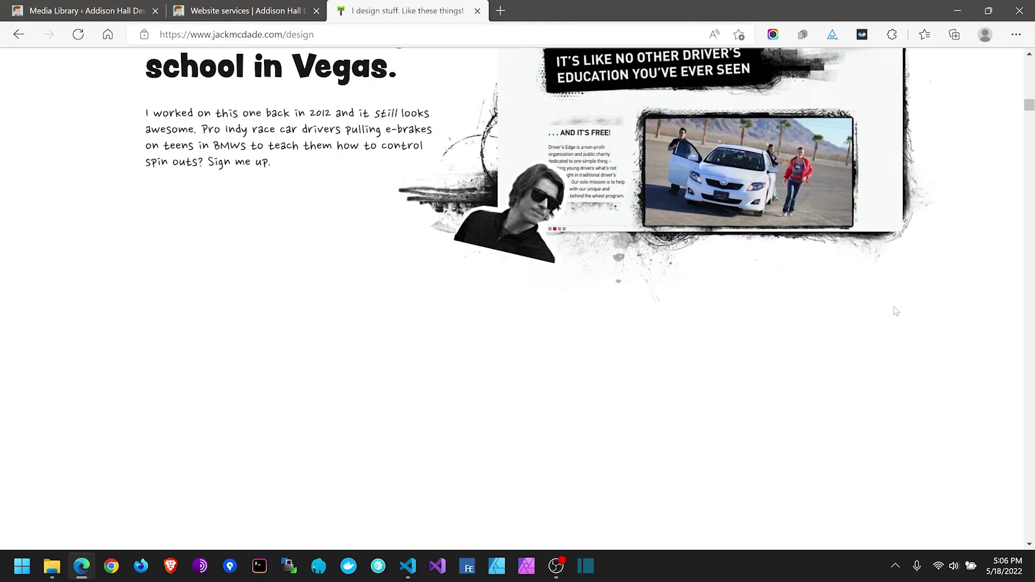
scroll(892, 311, down, 2)
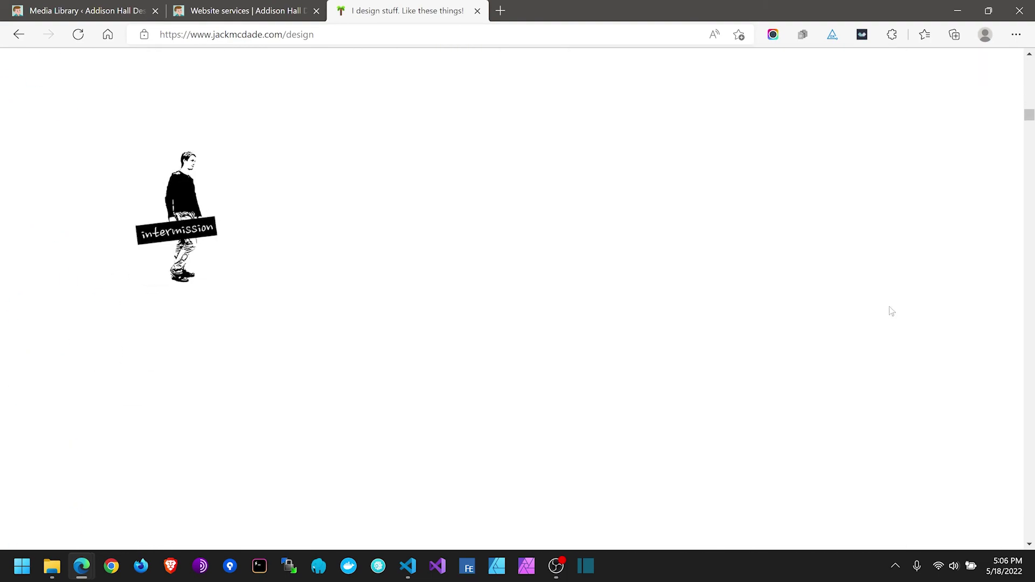
scroll(890, 311, down, 4)
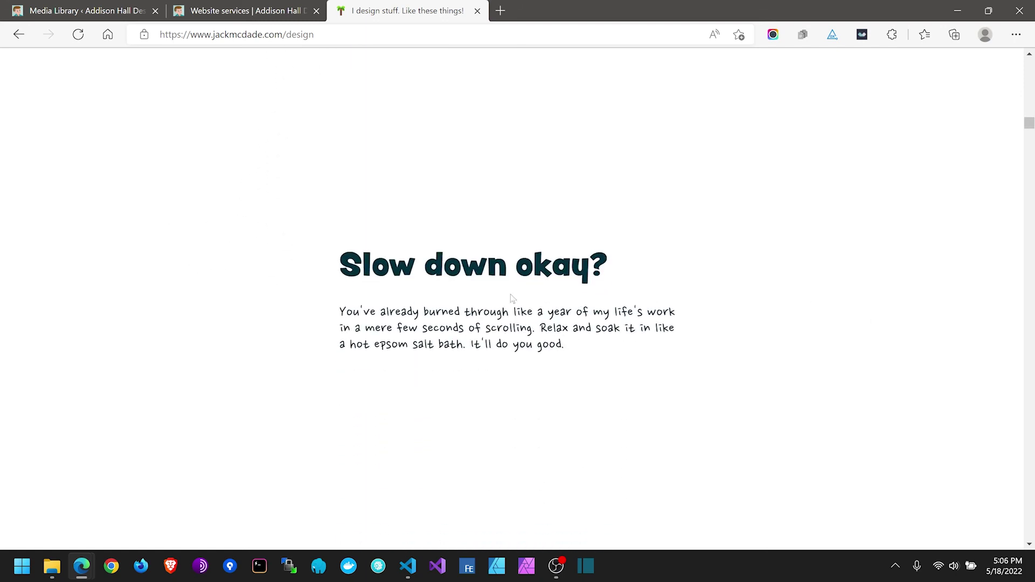
scroll(814, 317, down, 3)
scroll(846, 314, down, 5)
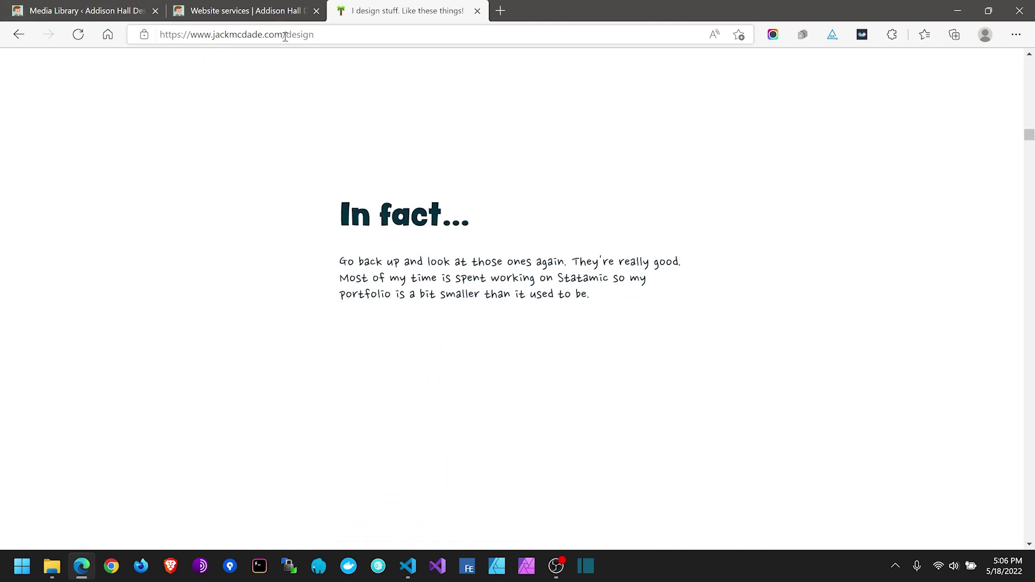
click(478, 11)
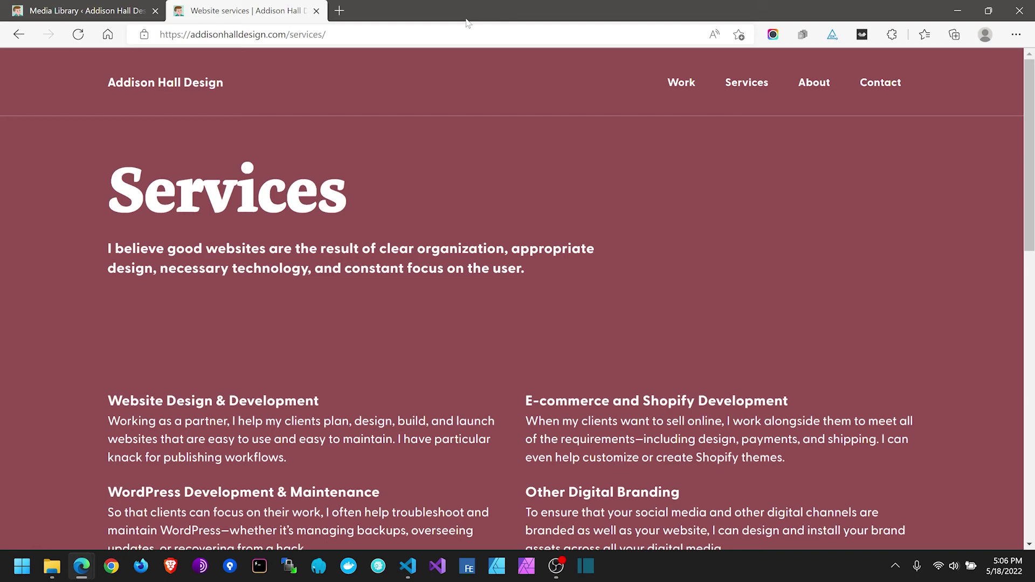
Step: Review the introductory paragraph and the service descriptions on the live Services page
click(69, 7)
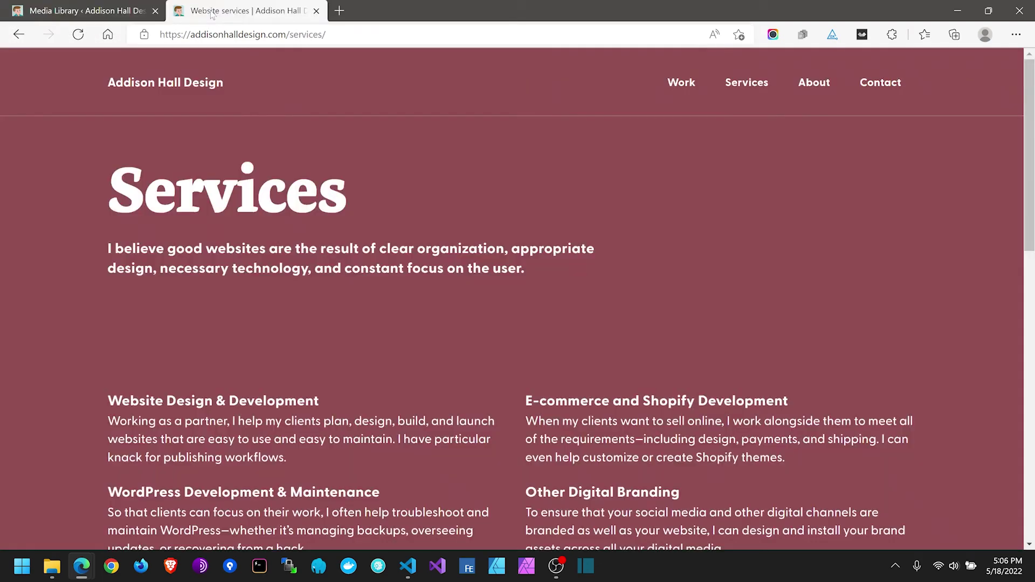
click(210, 16)
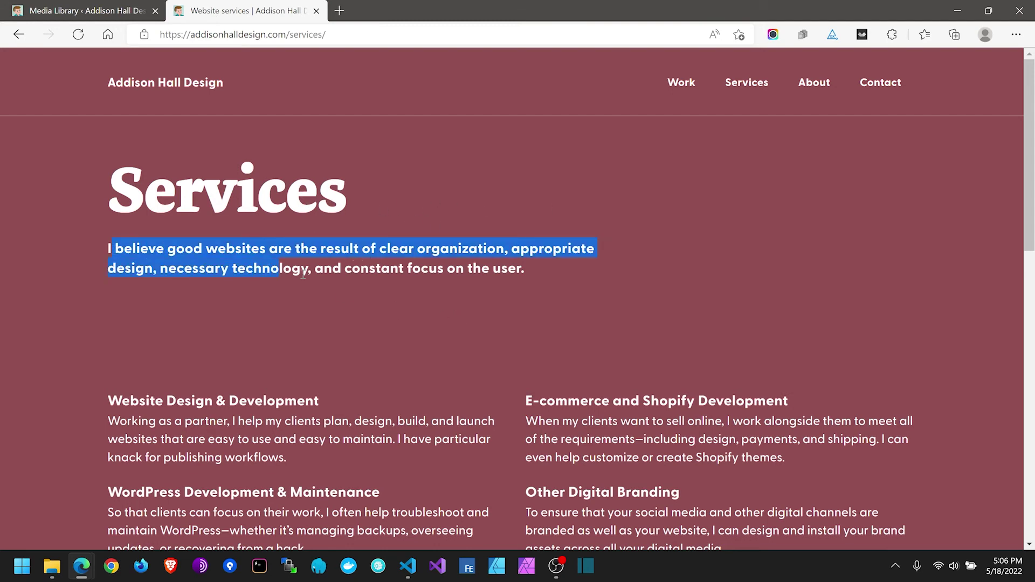
drag(303, 275, 413, 269)
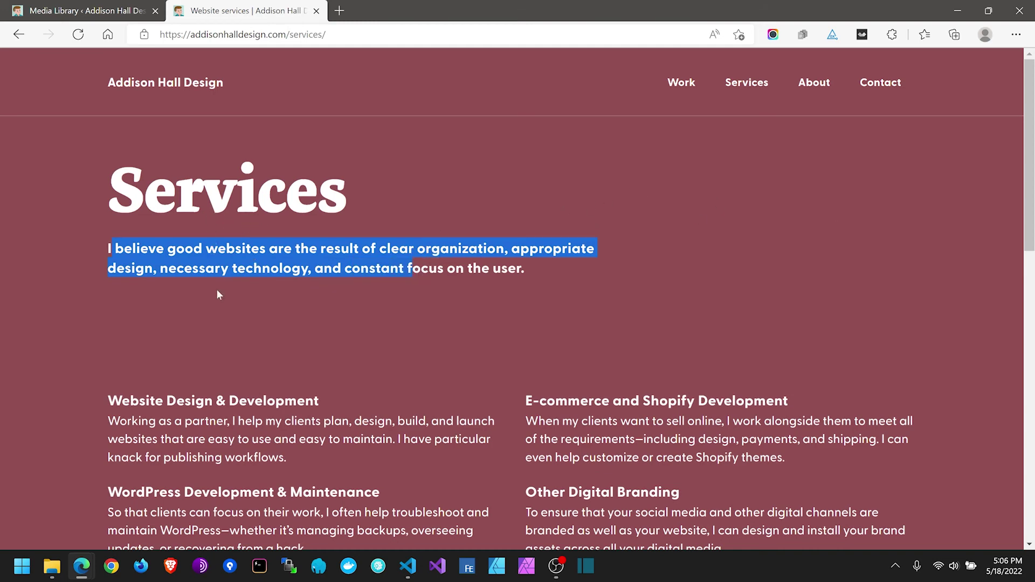
click(510, 240)
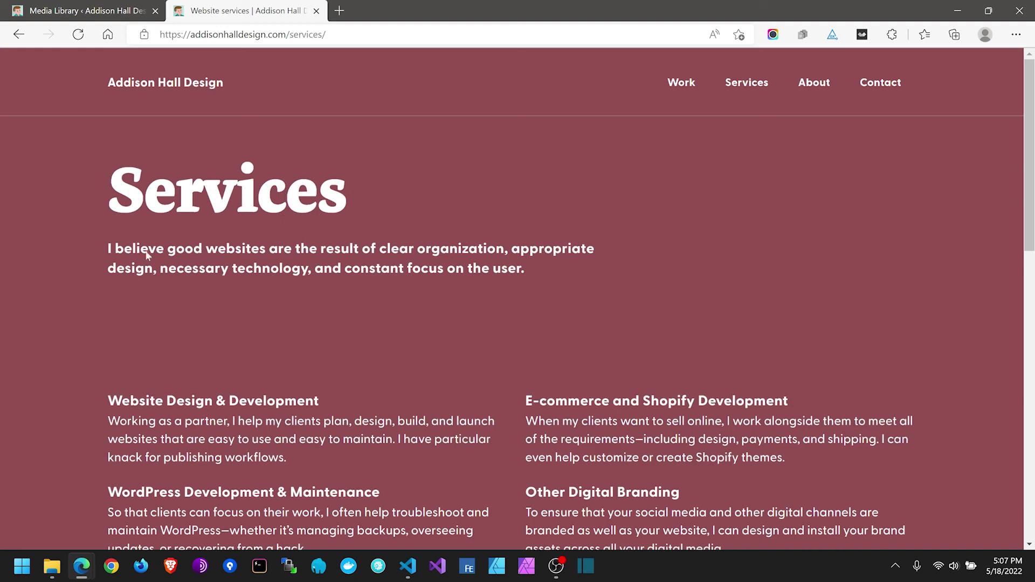
drag(400, 263, 451, 299)
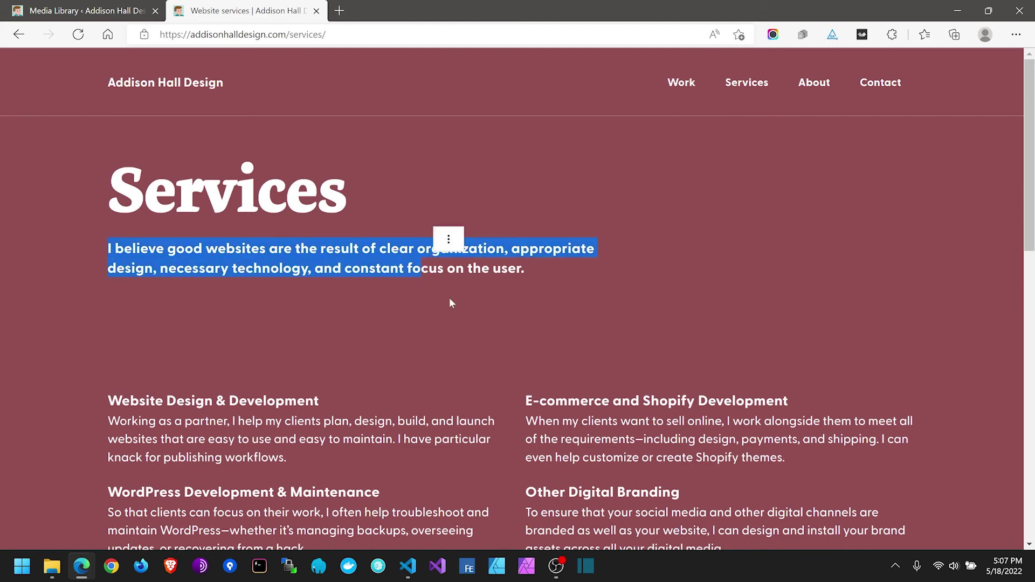
click(412, 294)
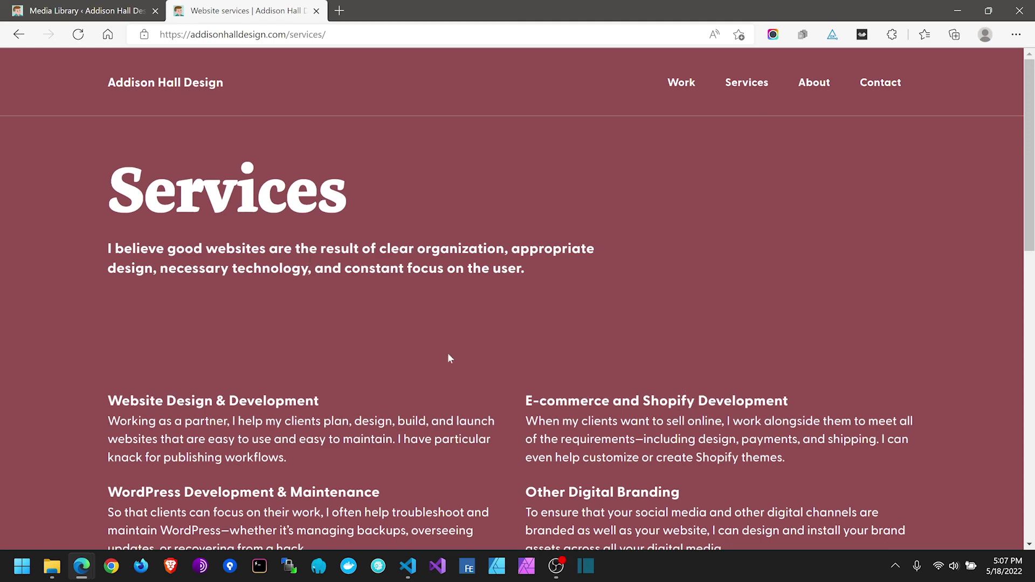
scroll(450, 334, down, 4)
scroll(461, 300, up, 4)
Step: View the live Work page, return to the home page, and review its "I make websites." heading and introduction
click(682, 84)
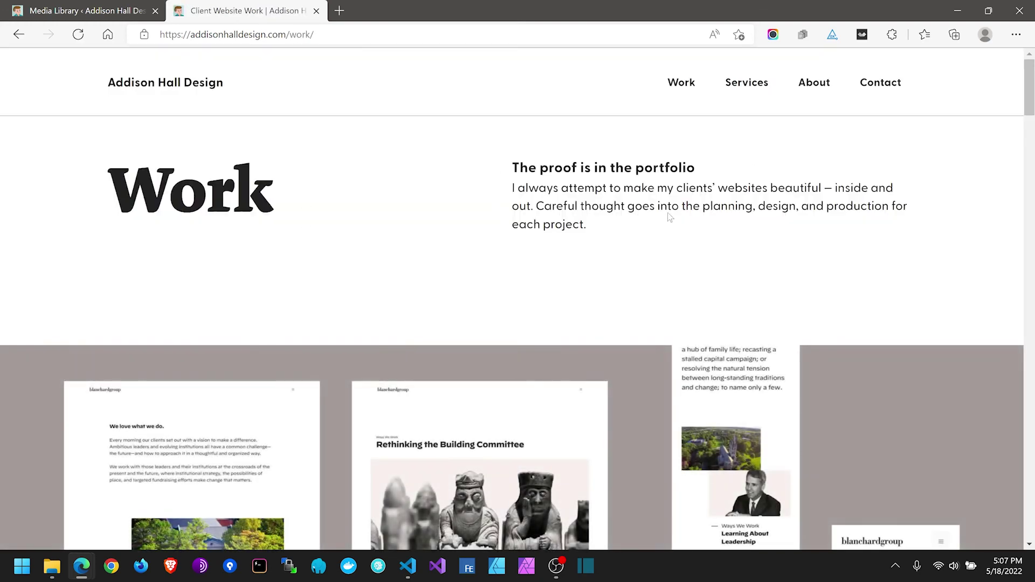
click(214, 87)
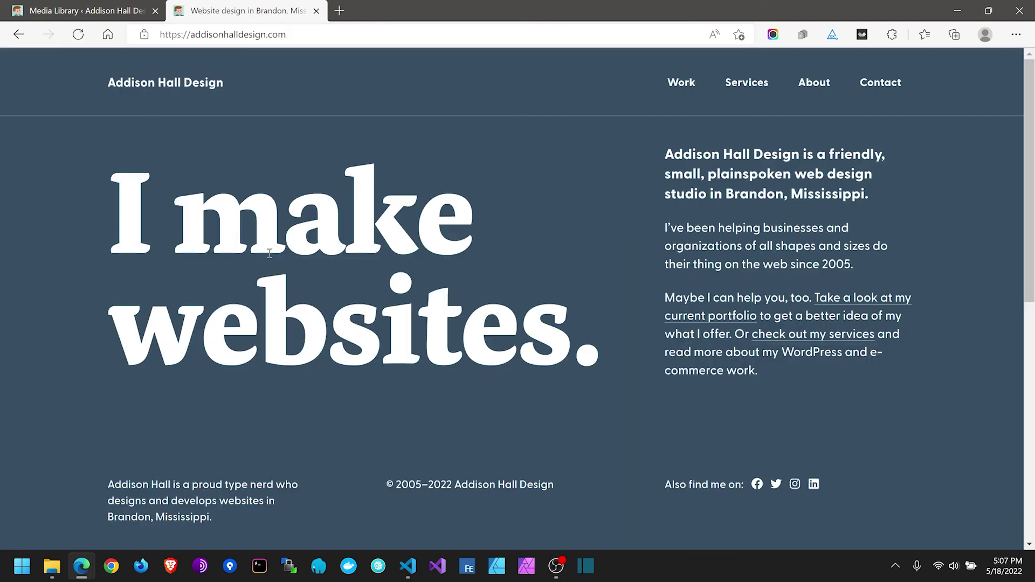
drag(164, 221, 603, 351)
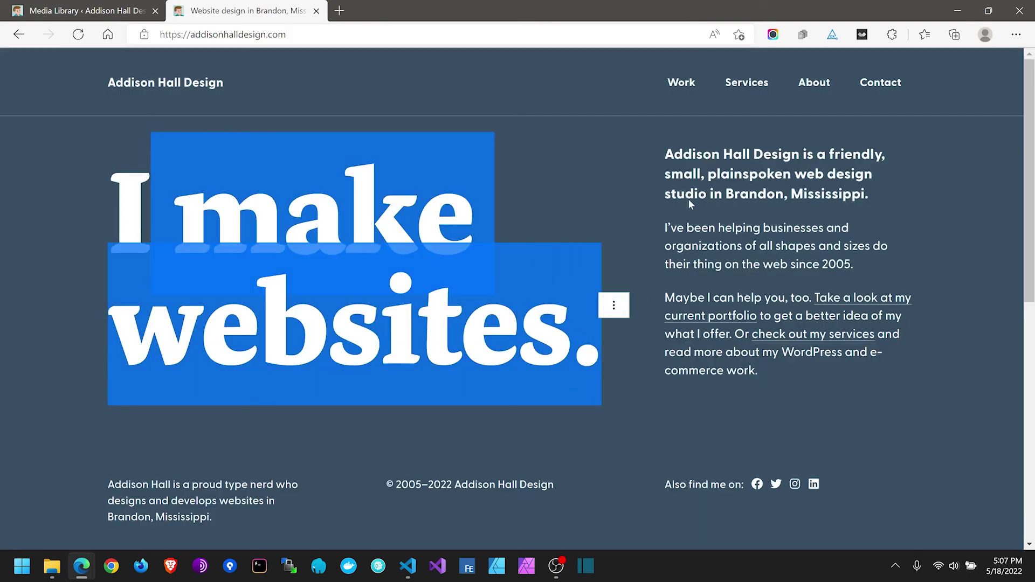
drag(671, 174, 809, 318)
click(781, 174)
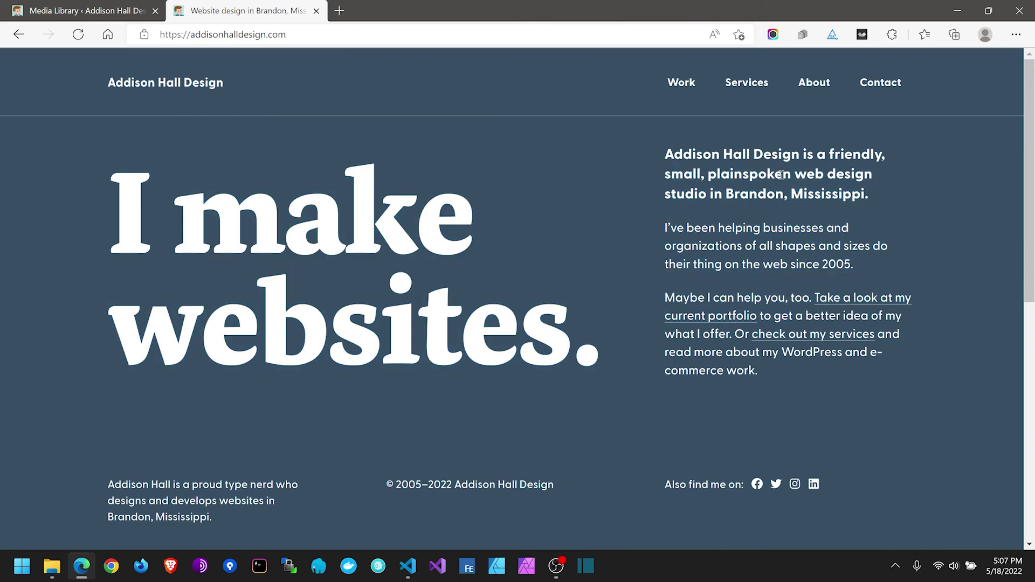
Step: Check the live Work, Services, About and Contact pages in turn from the site navigation
click(664, 89)
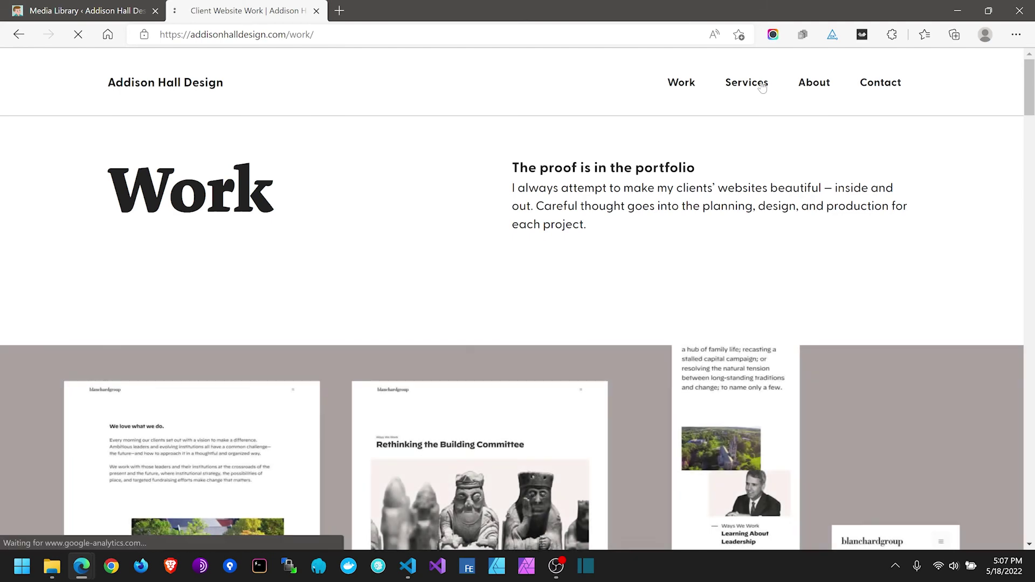
click(760, 85)
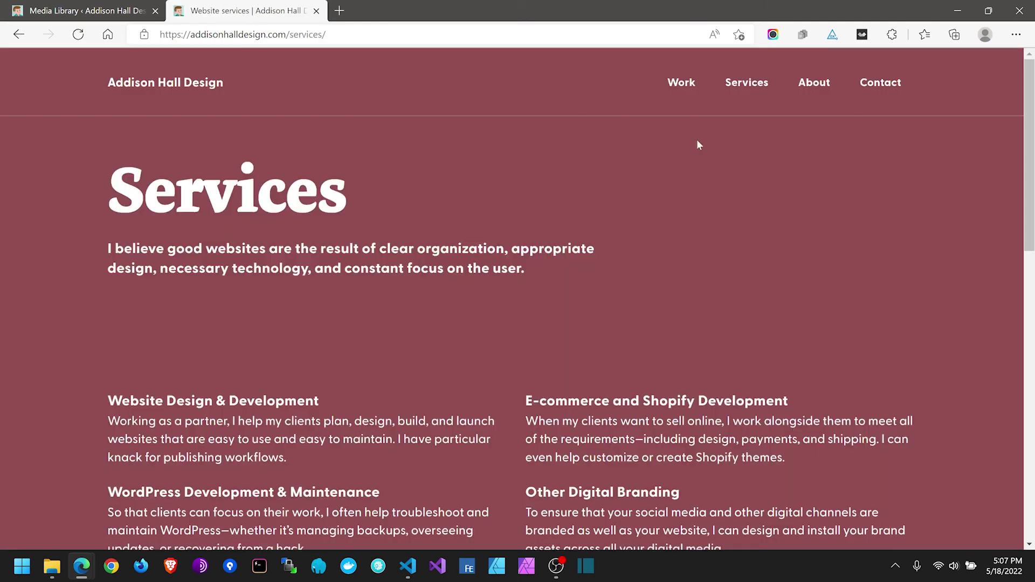
click(808, 83)
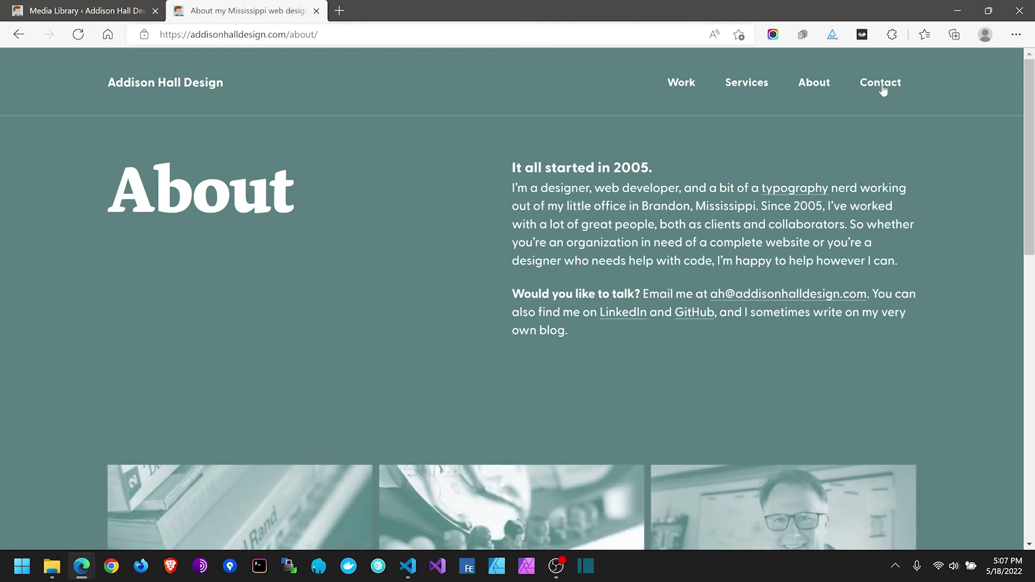
click(881, 85)
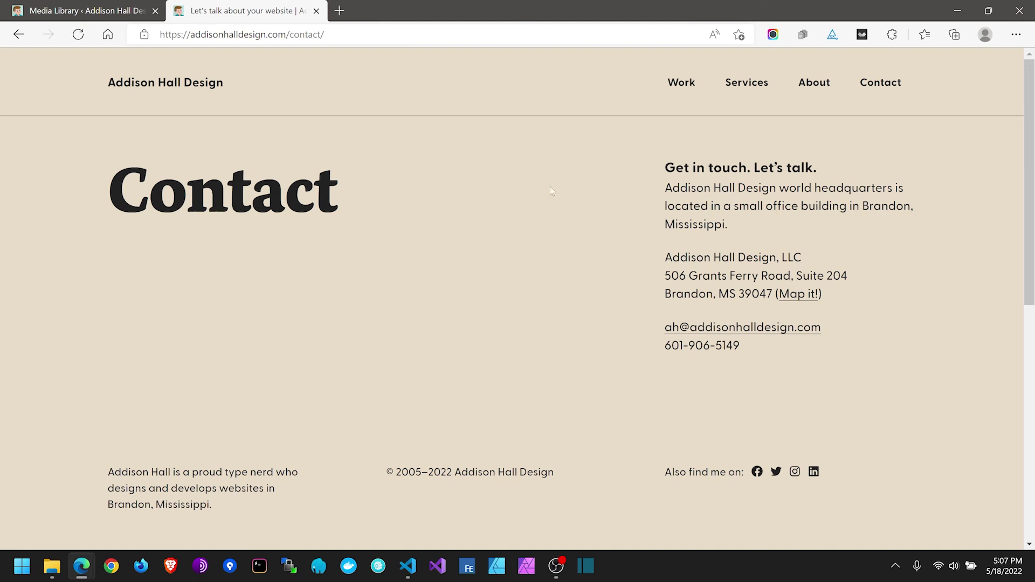
Step: Return to the live home page and inspect it in the developer tools docked beside the mobile preview
key(alt+Home)
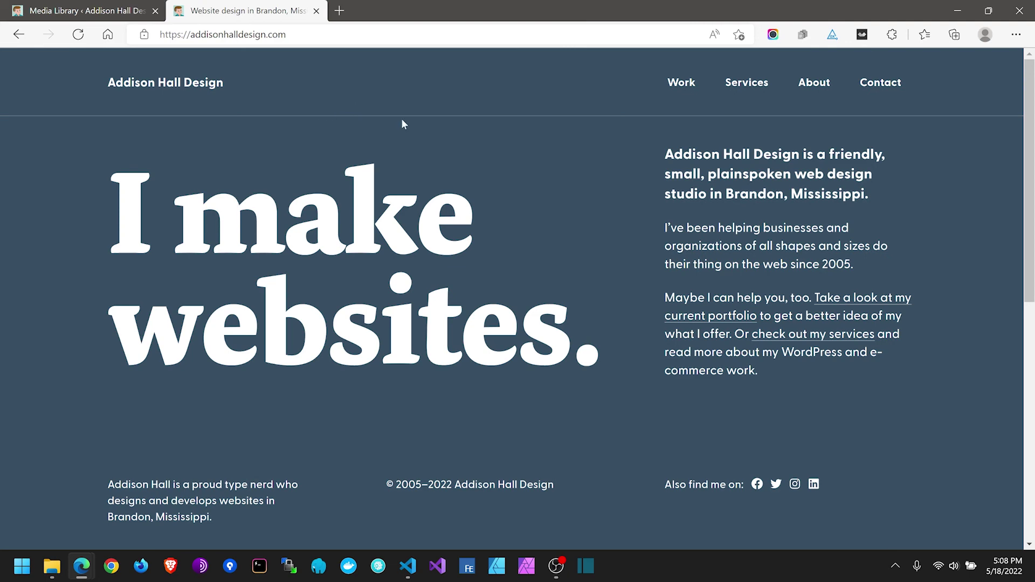
right_click(378, 100)
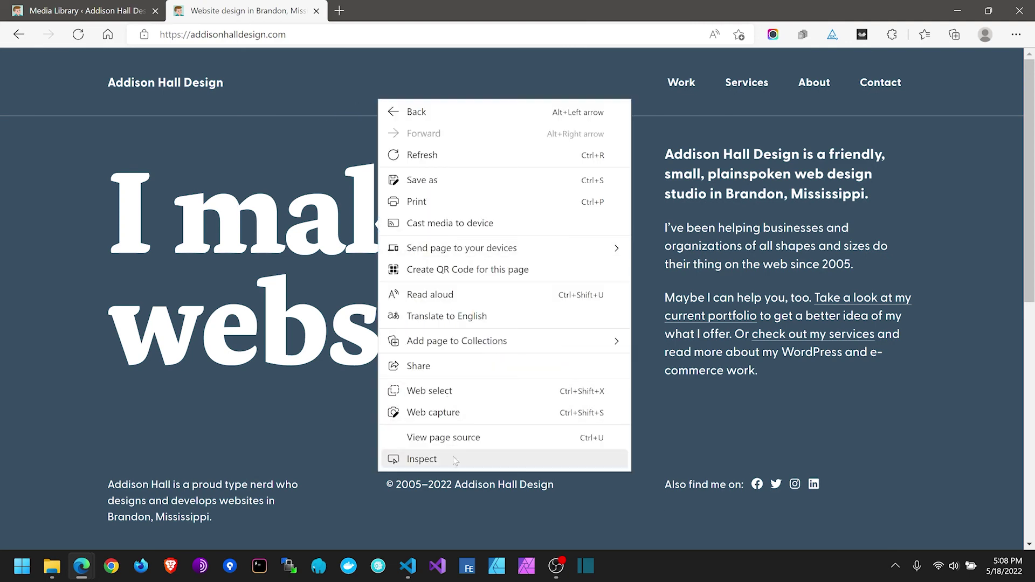
click(455, 460)
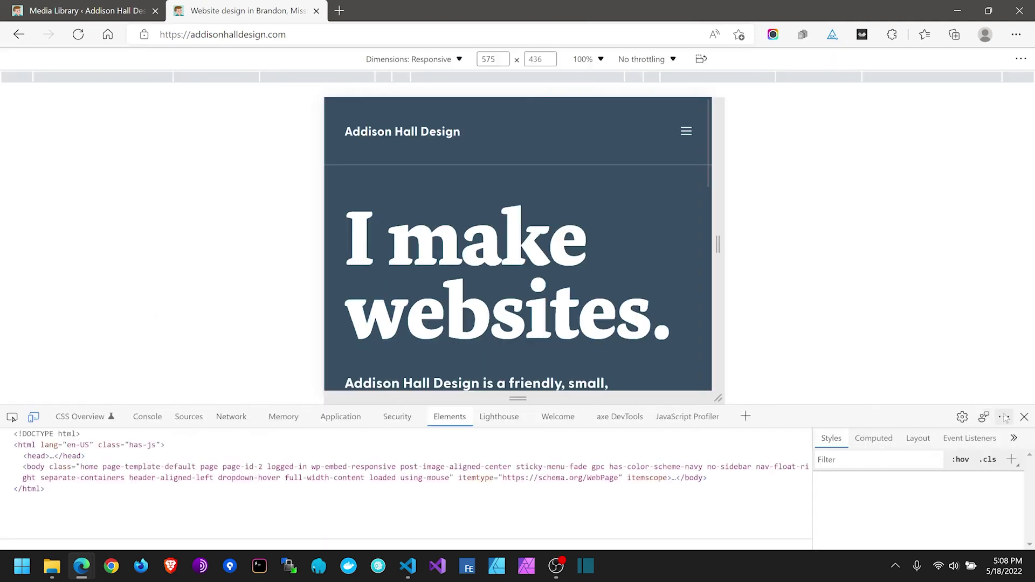
click(1004, 417)
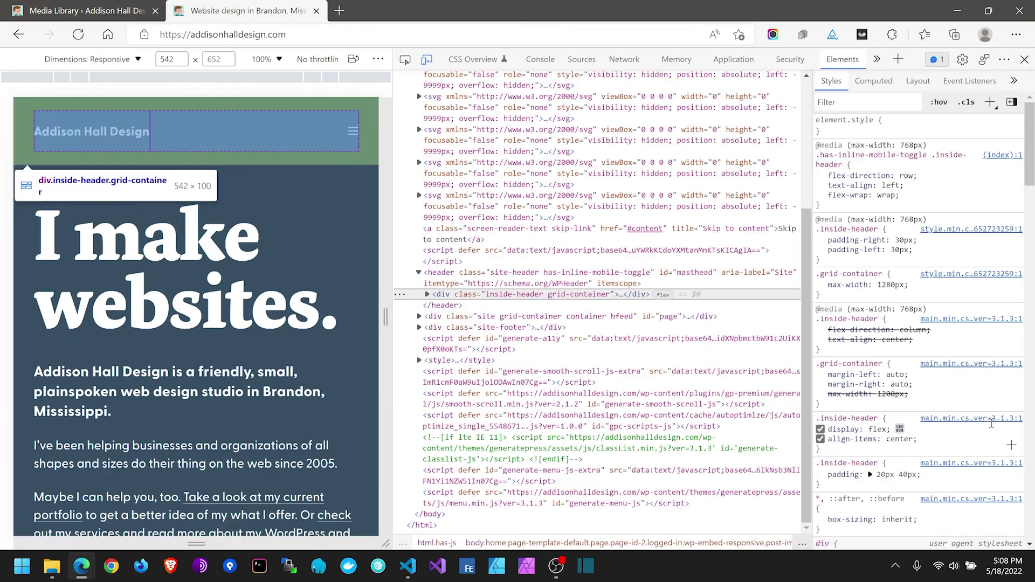
Step: Give the page preview more room, widen it to 869 px, and view the live Work page at that width
click(991, 422)
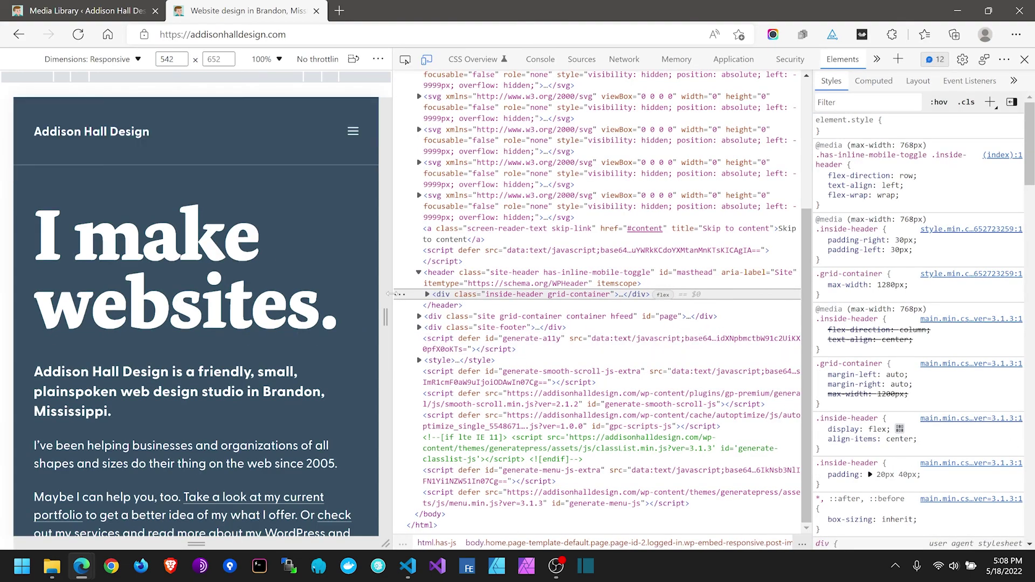
drag(393, 294, 568, 301)
drag(706, 301, 759, 307)
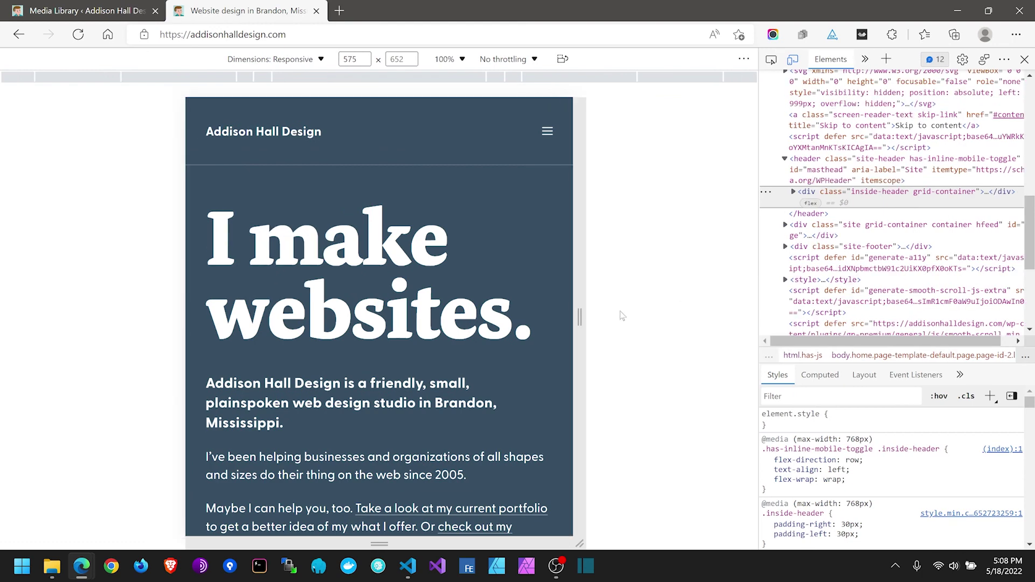
drag(652, 314, 672, 325)
click(430, 150)
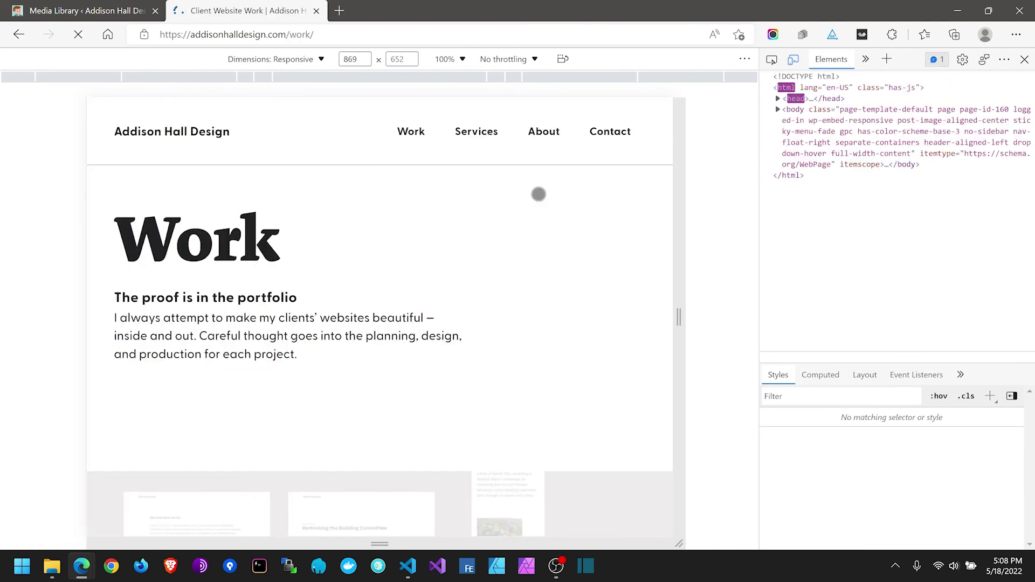
scroll(523, 350, down, 1)
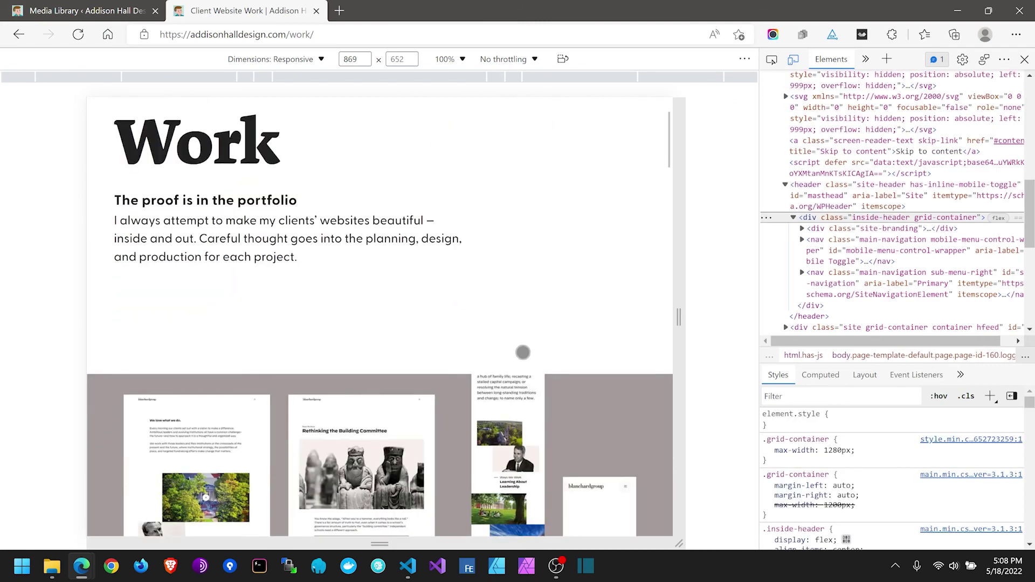
scroll(522, 347, up, 1)
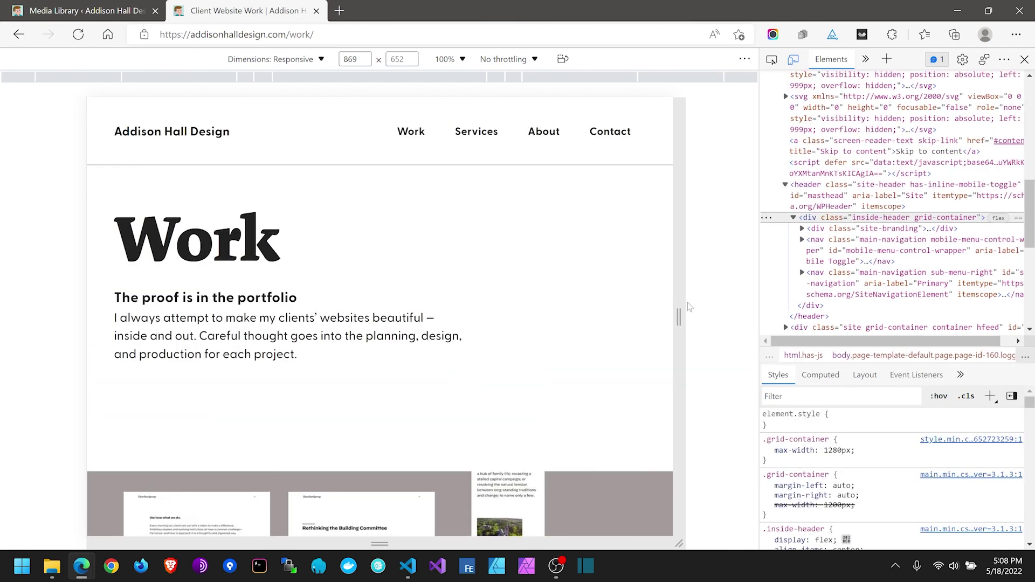
Step: Narrow the Work page preview to about 420 px and review the portfolio images, panning the MELA image sideways
drag(680, 299, 517, 292)
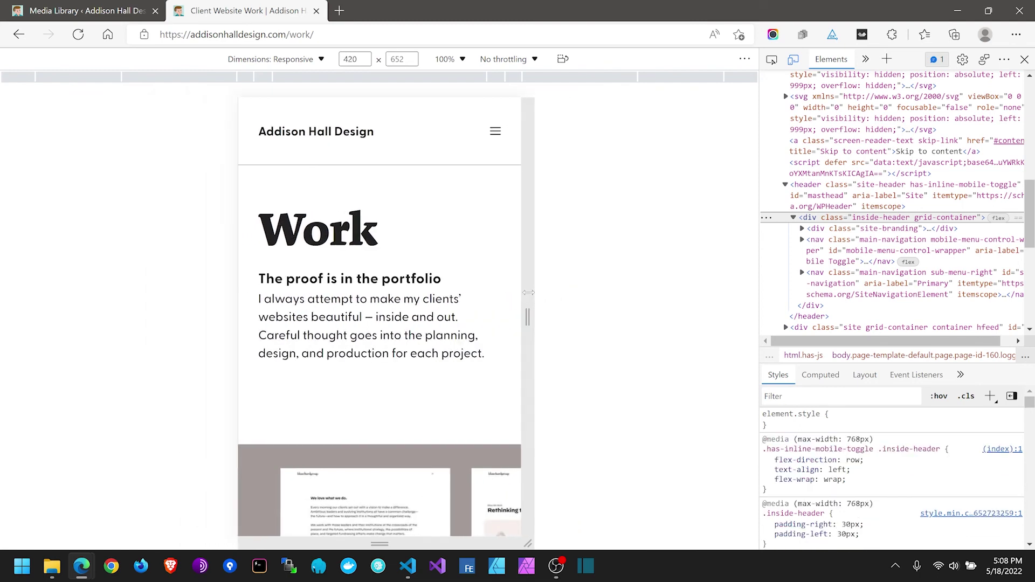
scroll(423, 316, down, 4)
scroll(393, 389, down, 4)
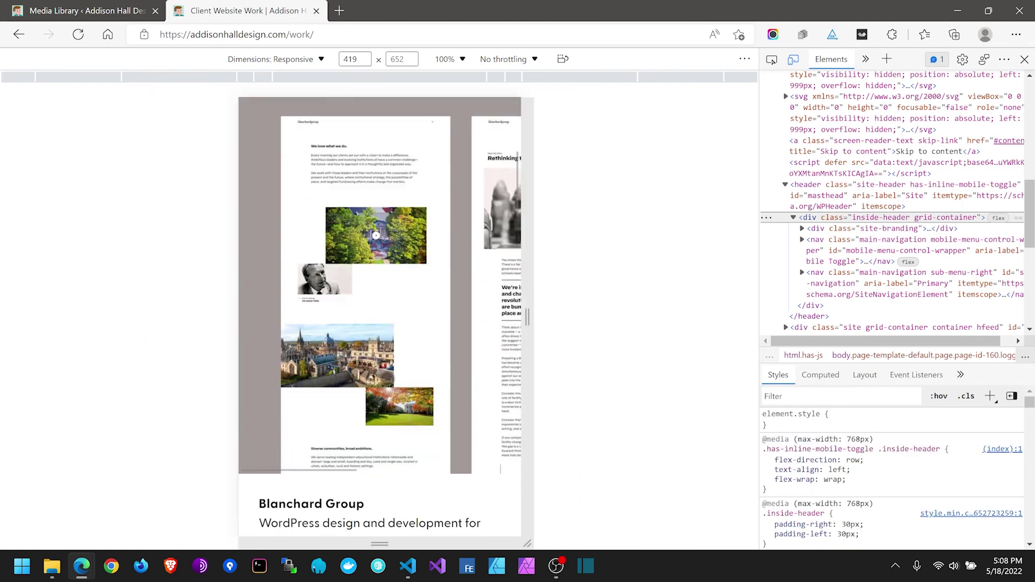
scroll(395, 381, up, 4)
drag(459, 319, 527, 356)
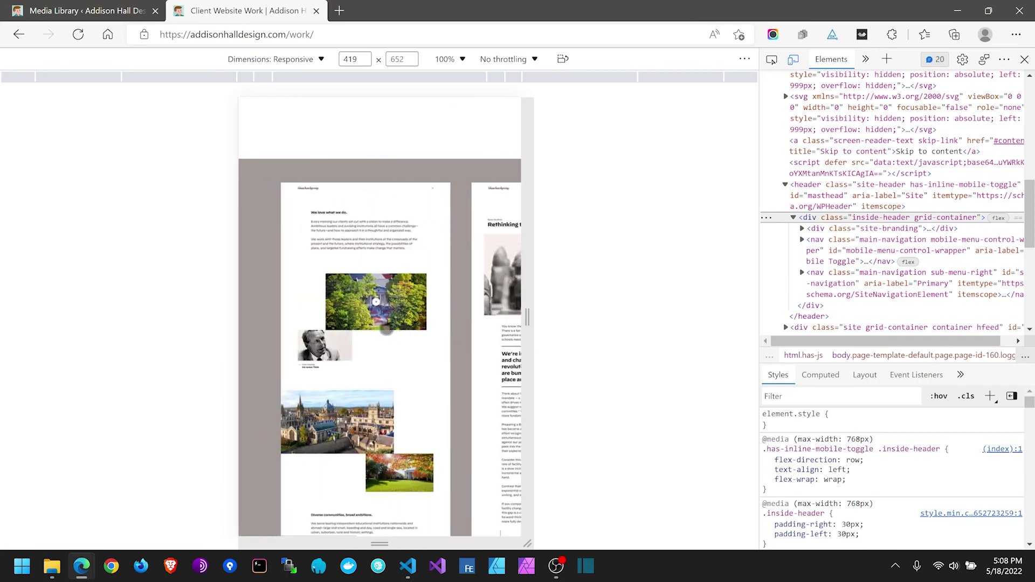
scroll(387, 329, down, 6)
scroll(395, 399, down, 3)
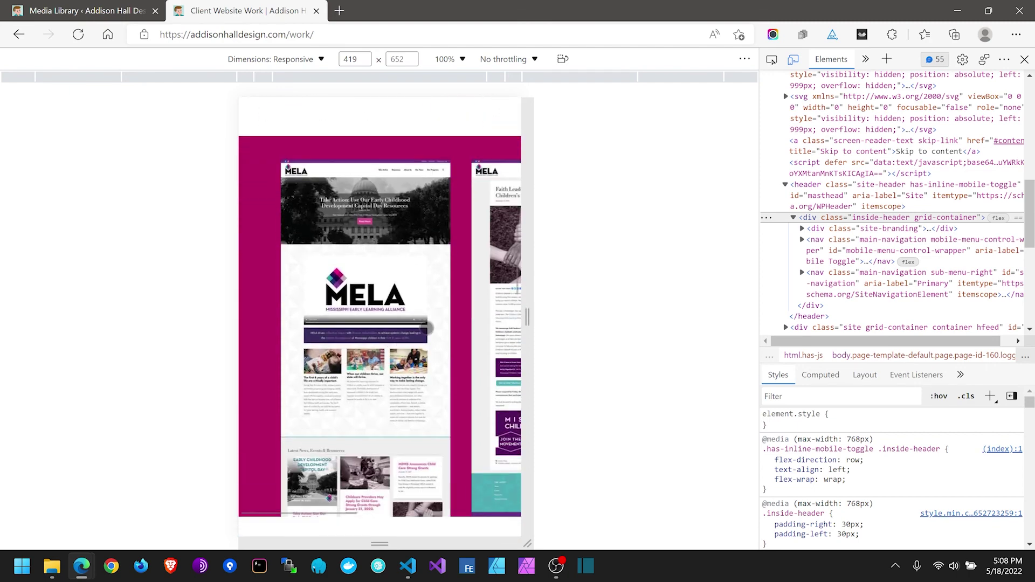
drag(395, 399, 371, 338)
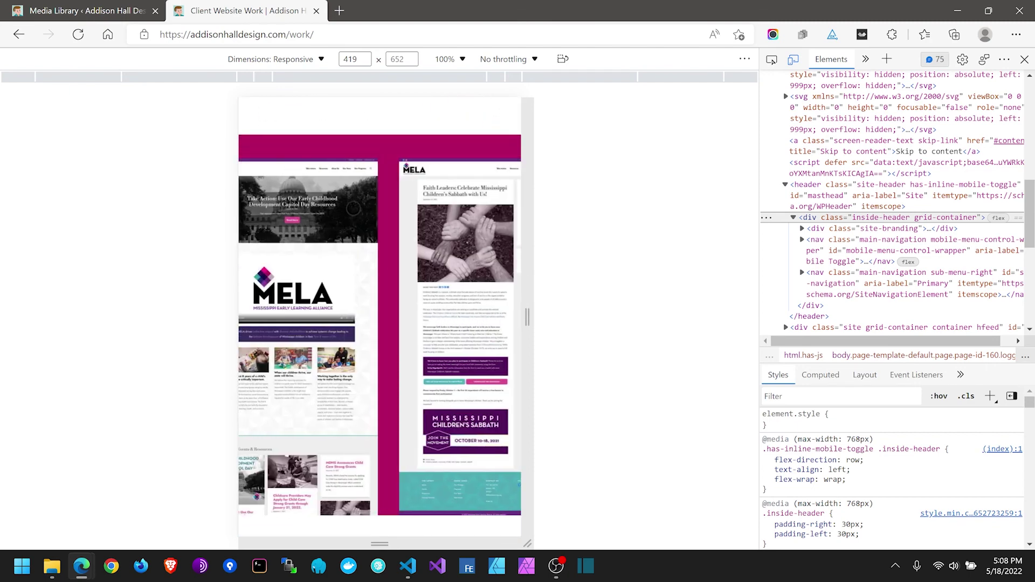
Step: Inspect the MELA portfolio image and examine the style rules of its portfolio-image-container and inner container
right_click(353, 212)
click(403, 537)
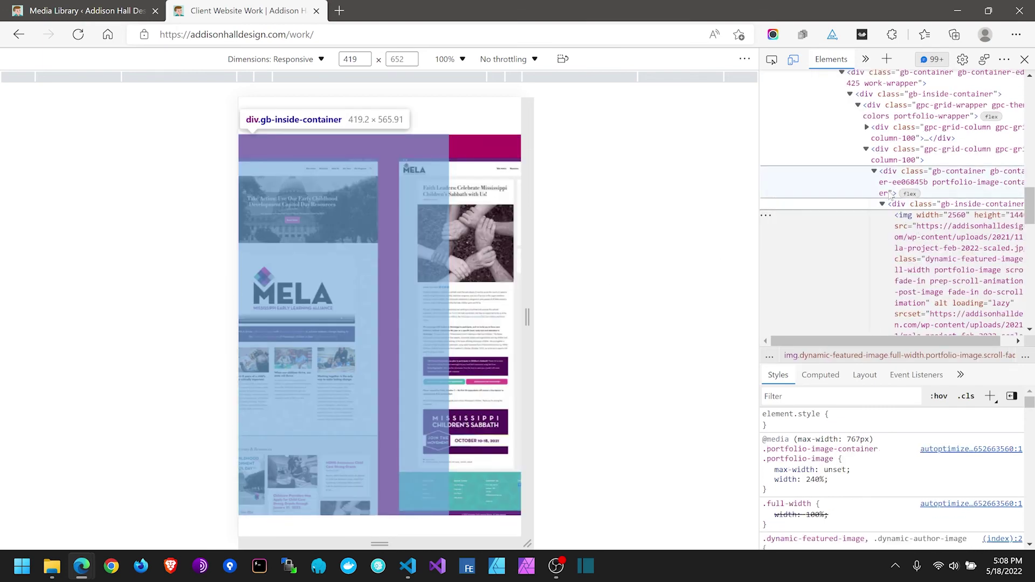
click(890, 194)
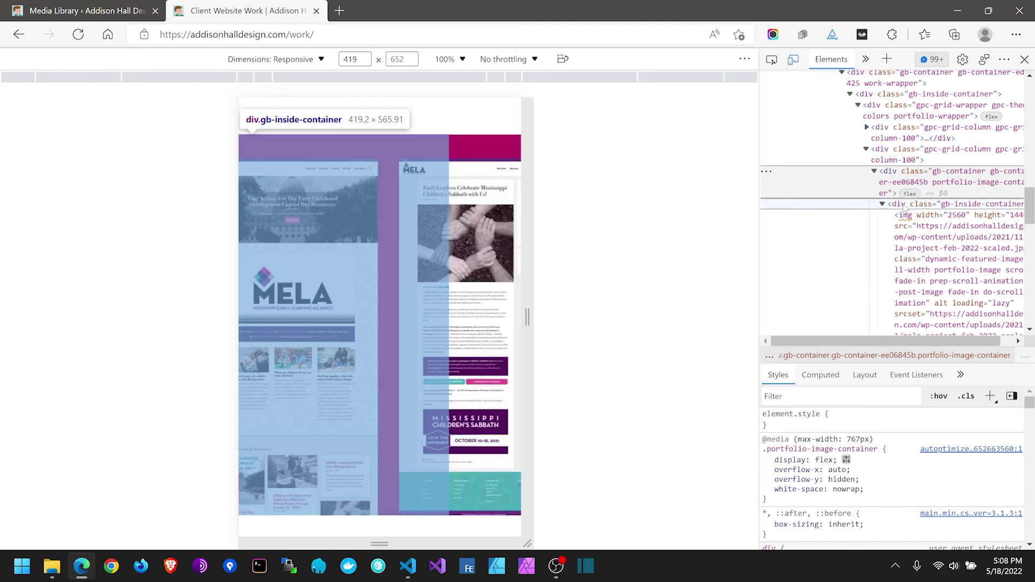
click(906, 209)
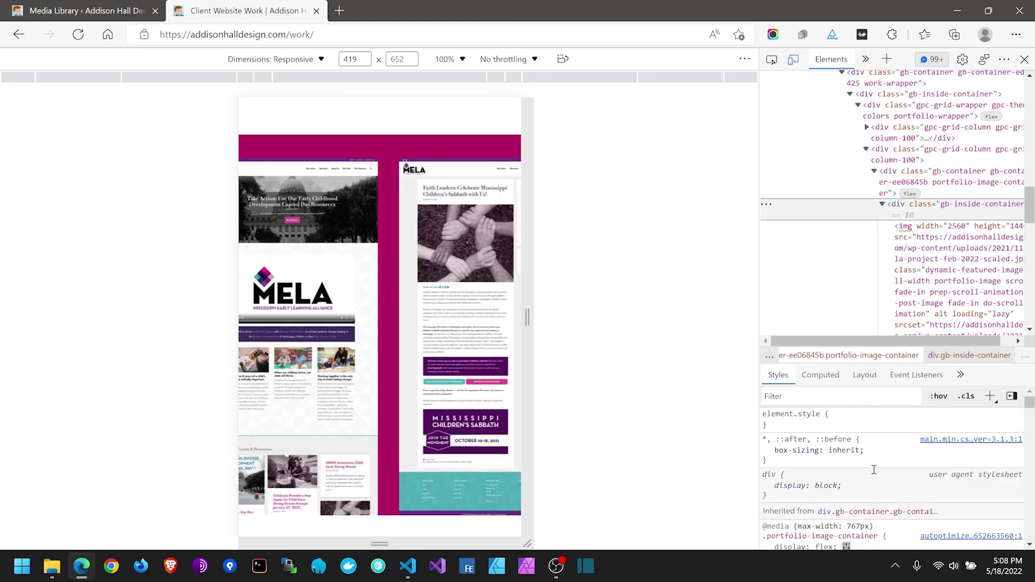
scroll(875, 480, down, 3)
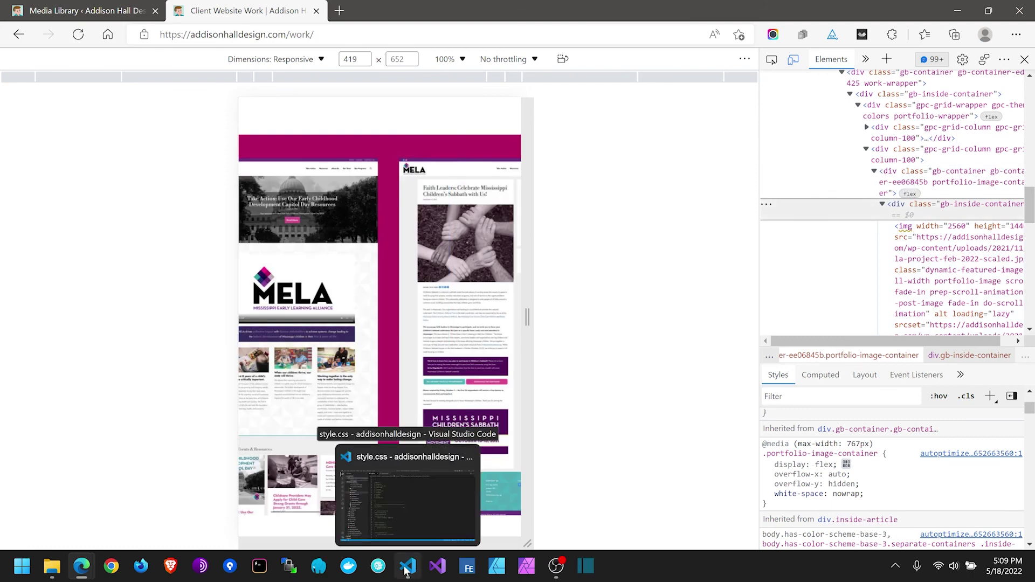
Step: Switch to Visual Studio Code and find the "portfolio-image" rules in the child theme's style.css
click(408, 495)
click(550, 319)
scroll(550, 328, down, 9)
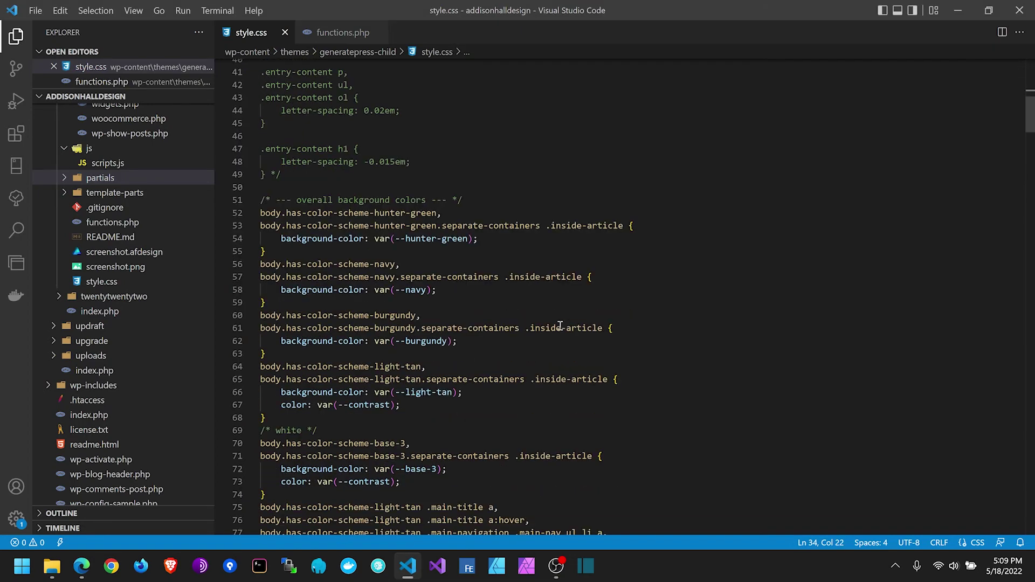
key(ctrl+f)
text(portfo)
text(lio-image)
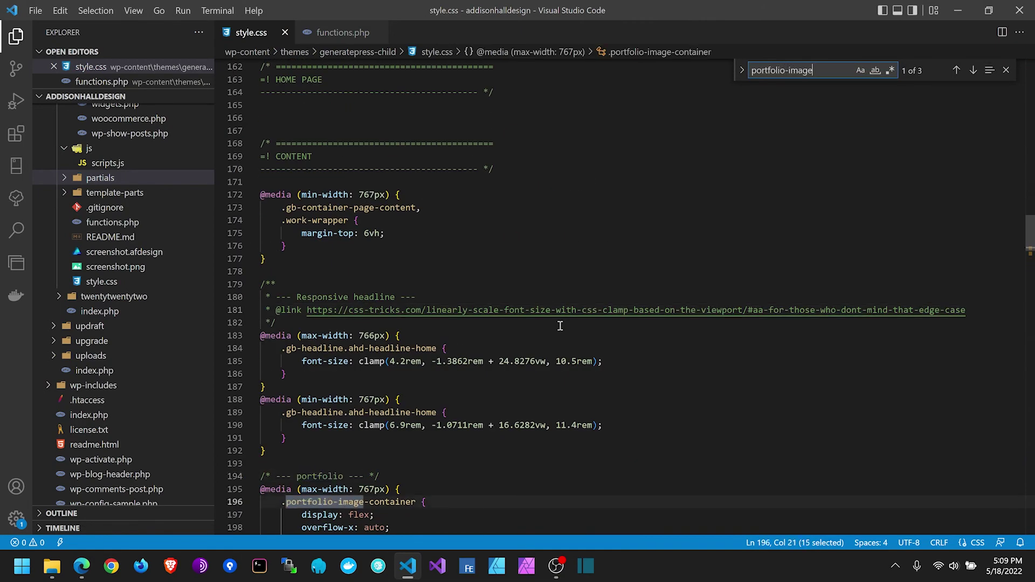
key(Return)
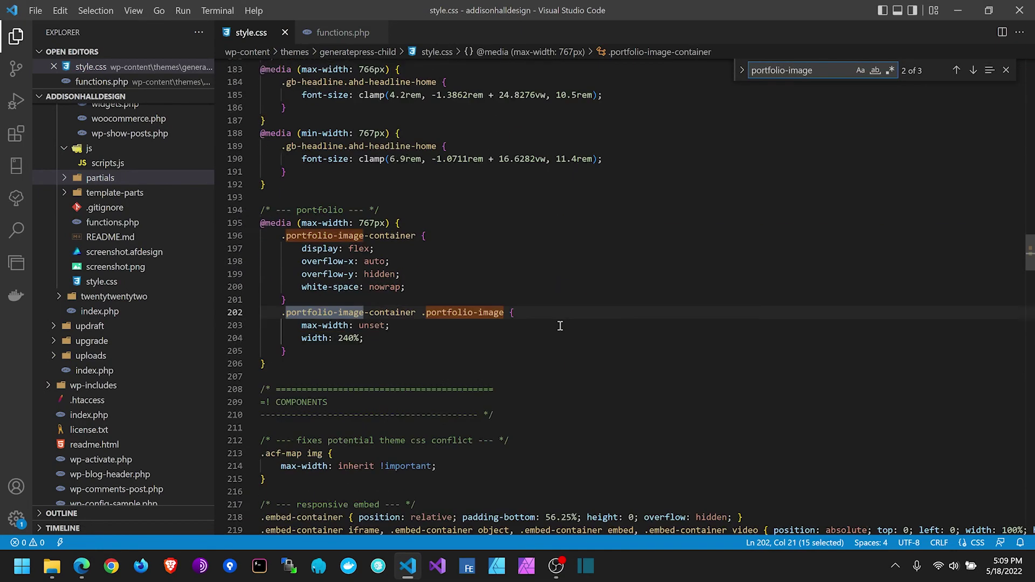
Step: Review the portfolio container and image rules inside the 767px max-width media query, and close the search
click(564, 327)
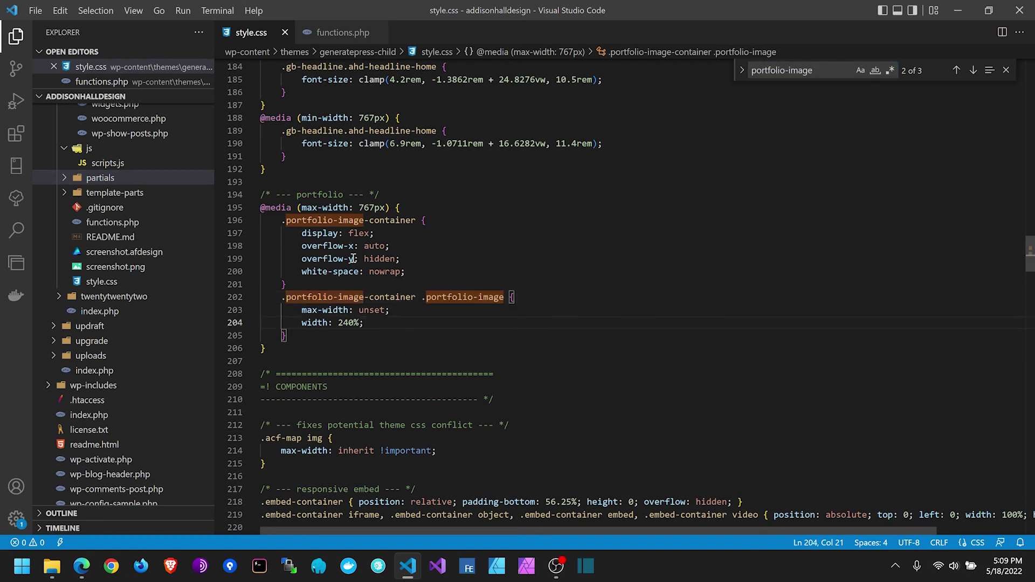
drag(306, 340, 204, 214)
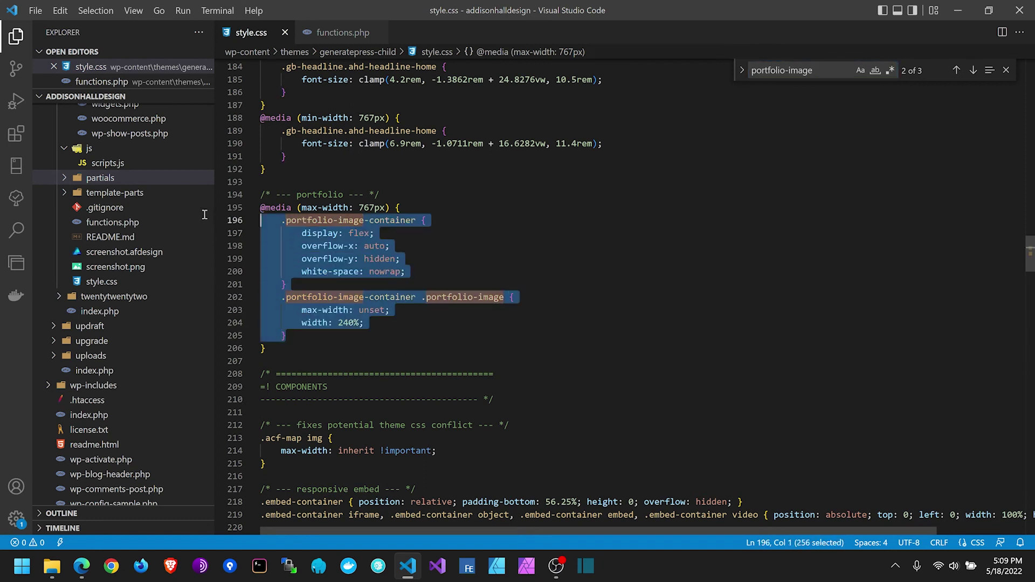
click(417, 246)
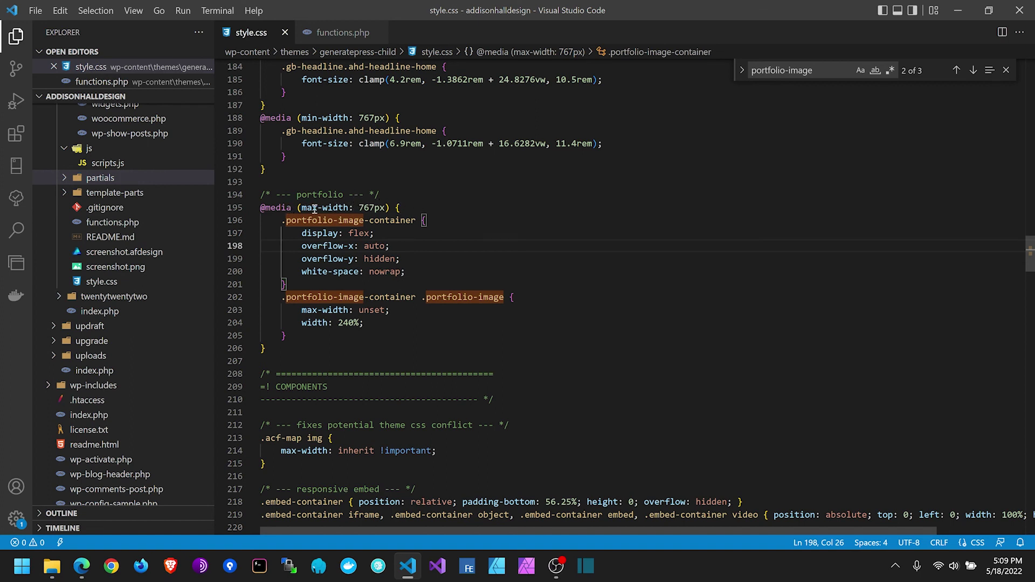
click(413, 258)
key(Escape)
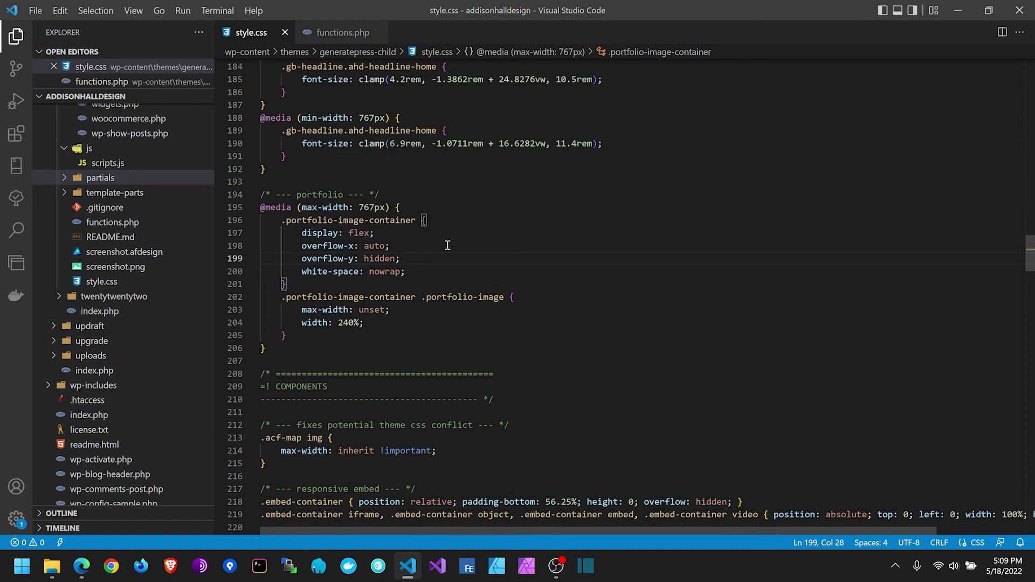
Step: Switch to the browser's WordPress admin and open the Portfolio Template element for editing
key(alt+Tab)
click(86, 11)
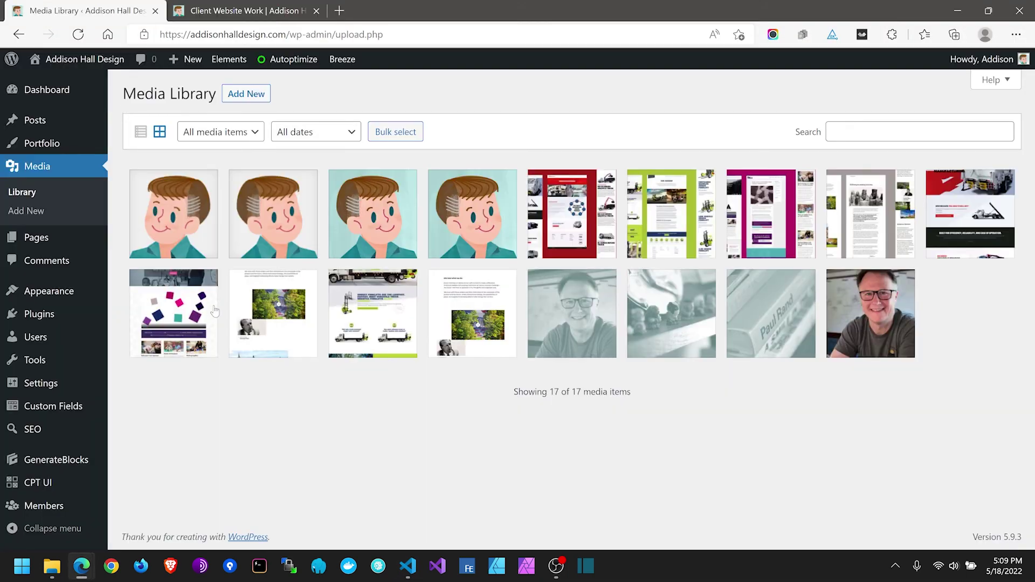
click(229, 59)
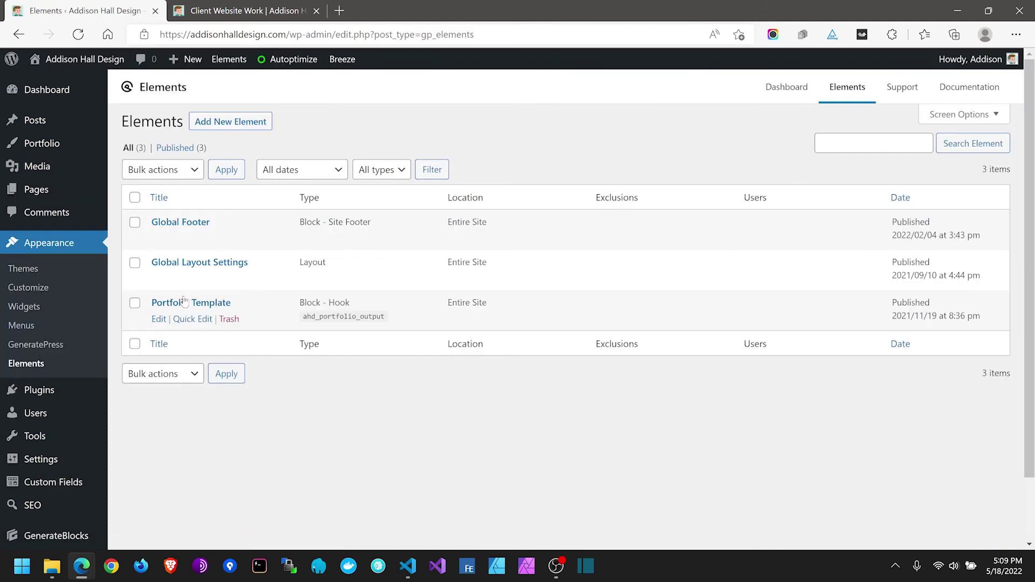
click(186, 303)
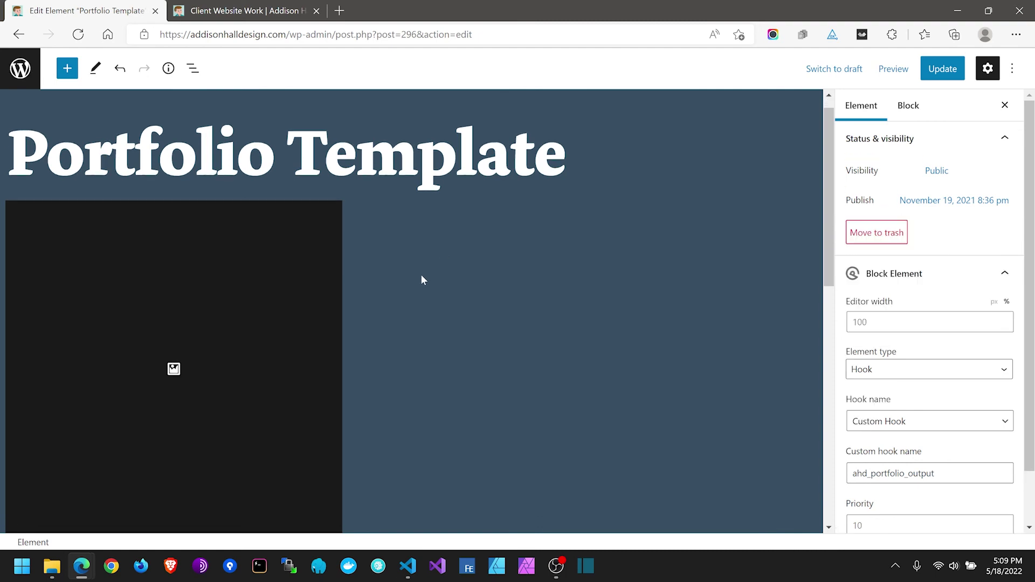
Step: Show the template's block structure and check the additional CSS class on the first Container's advanced settings
click(193, 68)
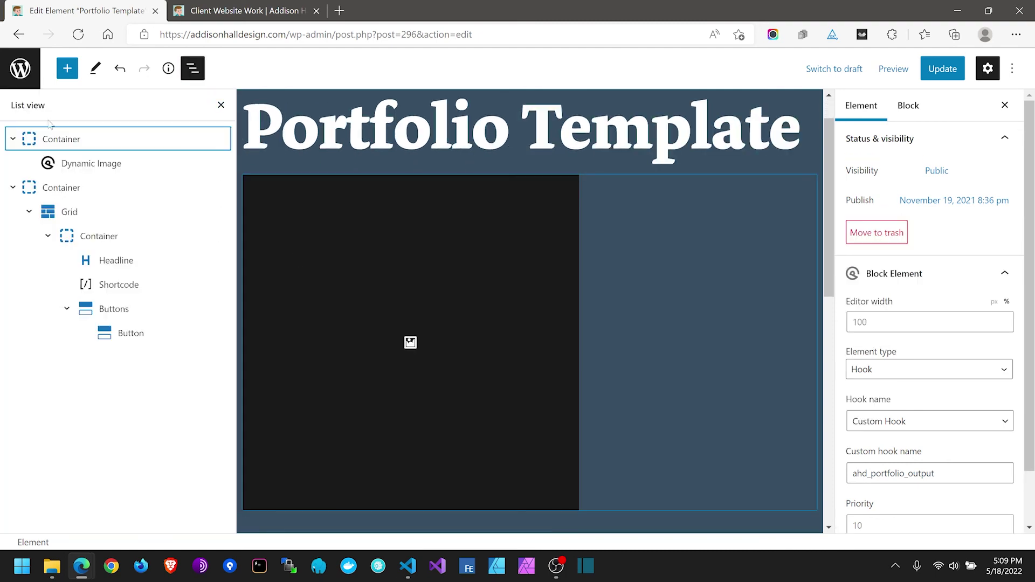
click(56, 142)
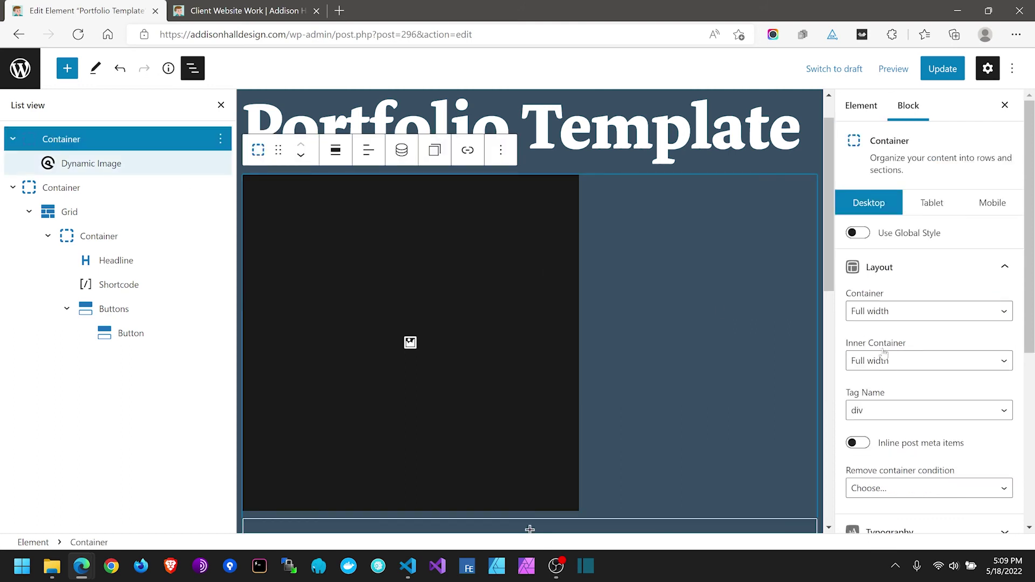
scroll(911, 370, down, 5)
click(915, 518)
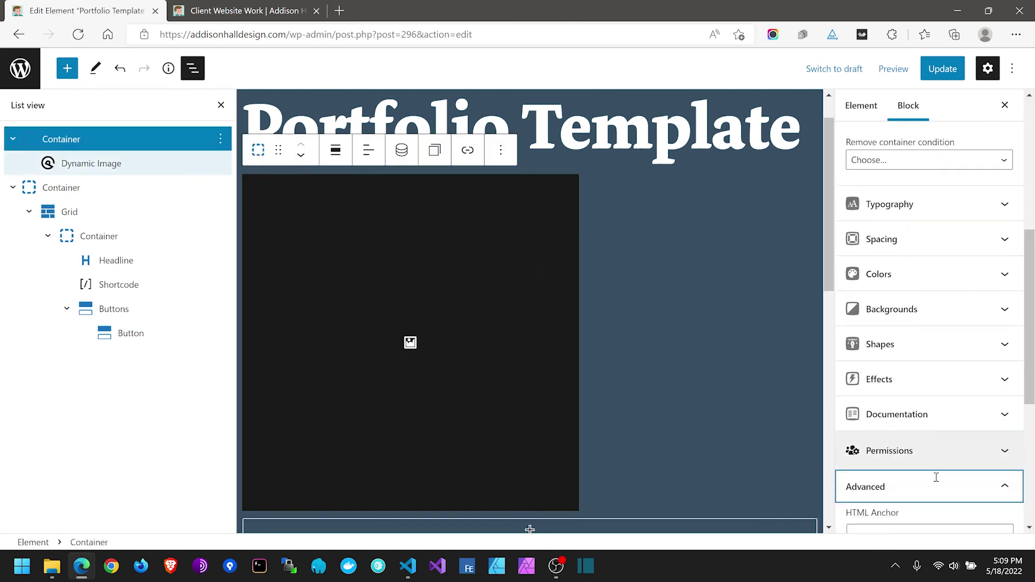
click(929, 319)
drag(953, 320, 840, 324)
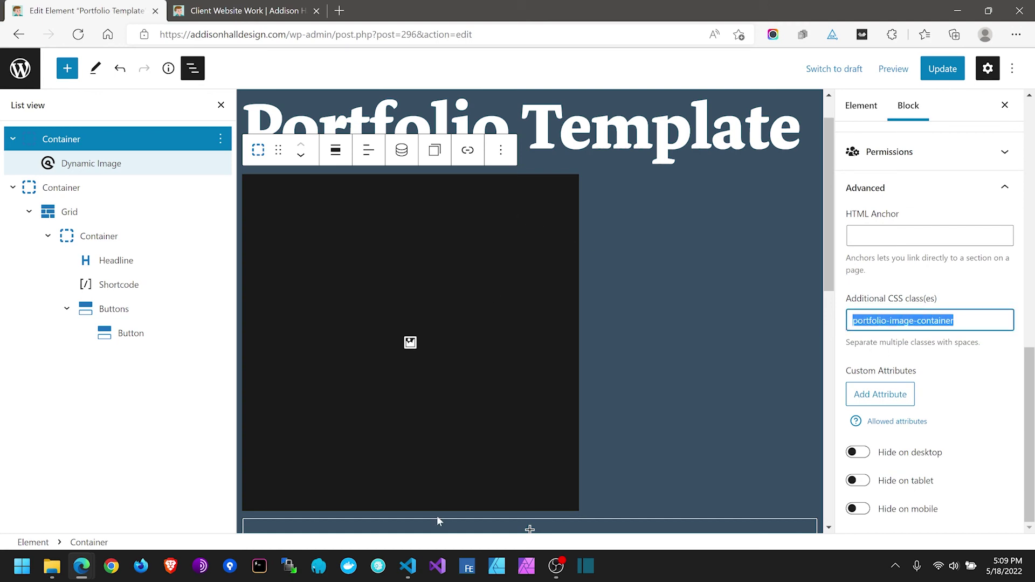
Step: Switch to Visual Studio Code and examine the container's flex and overflow rules and the portfolio image's width rule
click(408, 566)
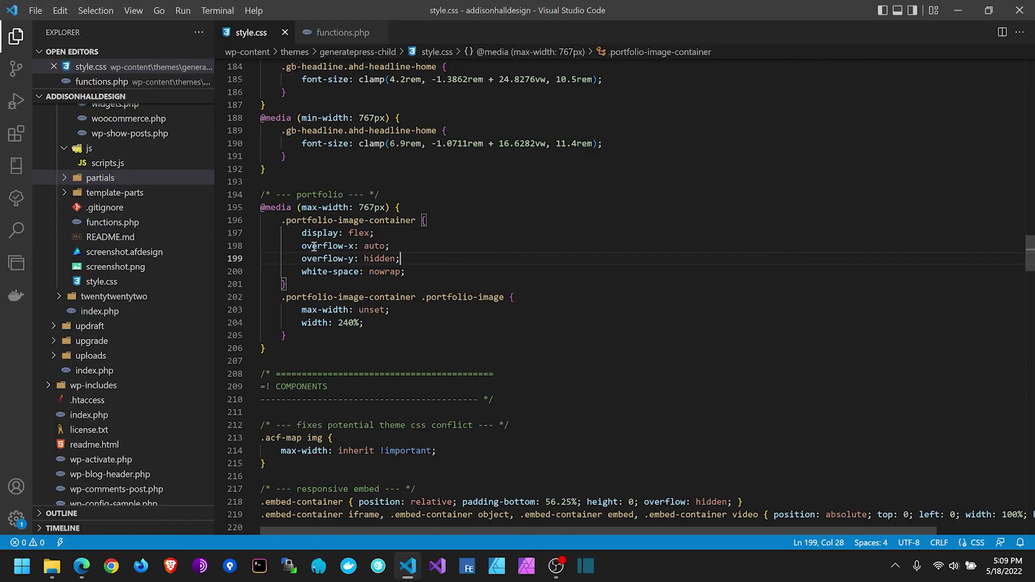
mouse_move(304, 236)
drag(379, 322, 302, 323)
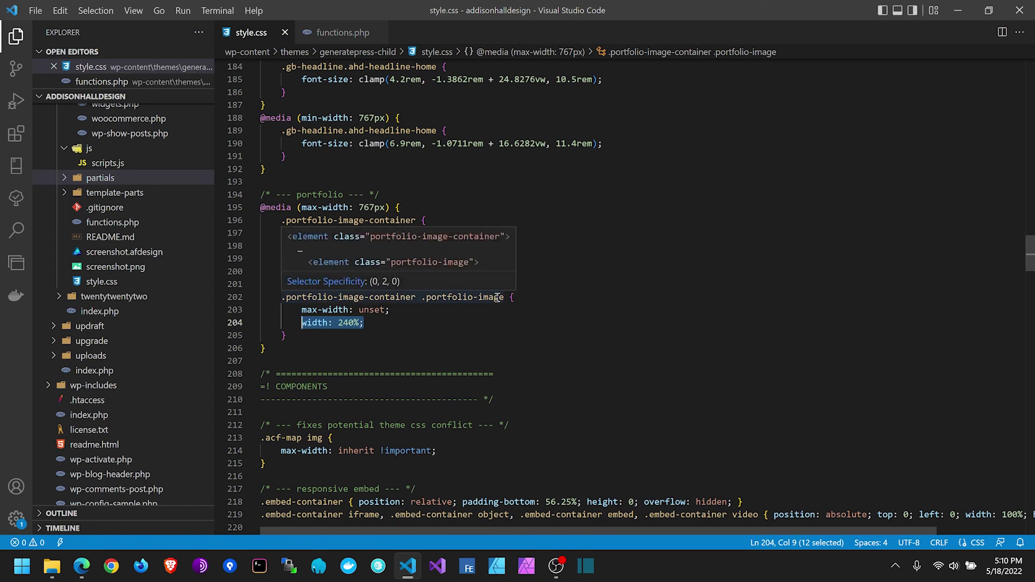
Step: Return to the Portfolio Template in the browser and check the Dynamic Image block's additional CSS classes
key(alt+Tab)
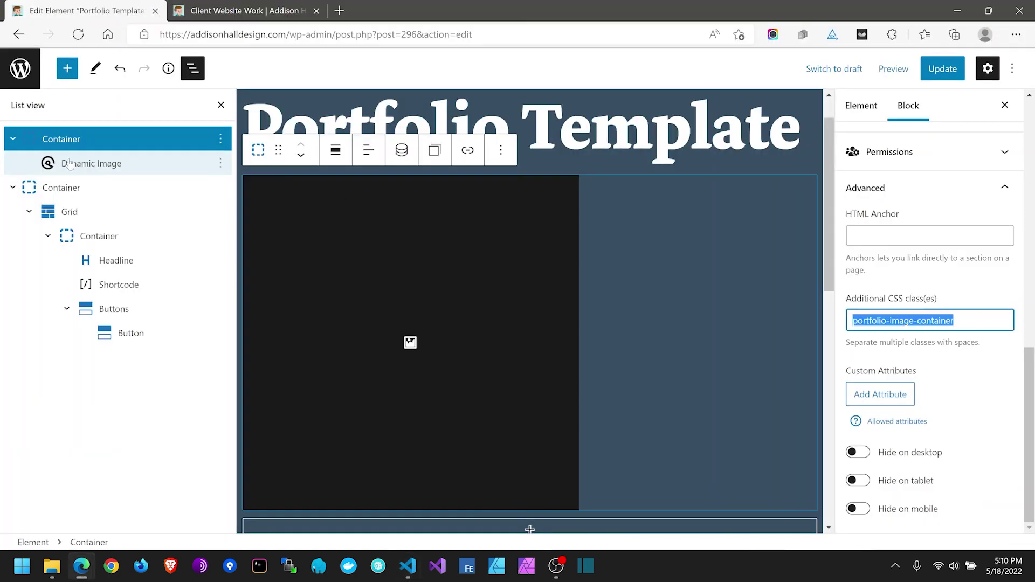
click(379, 273)
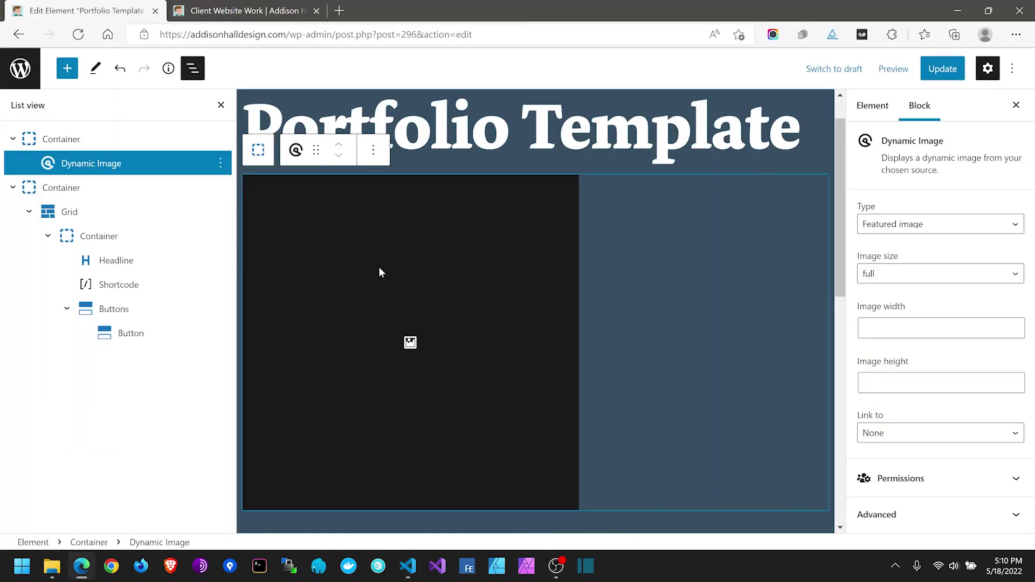
click(892, 514)
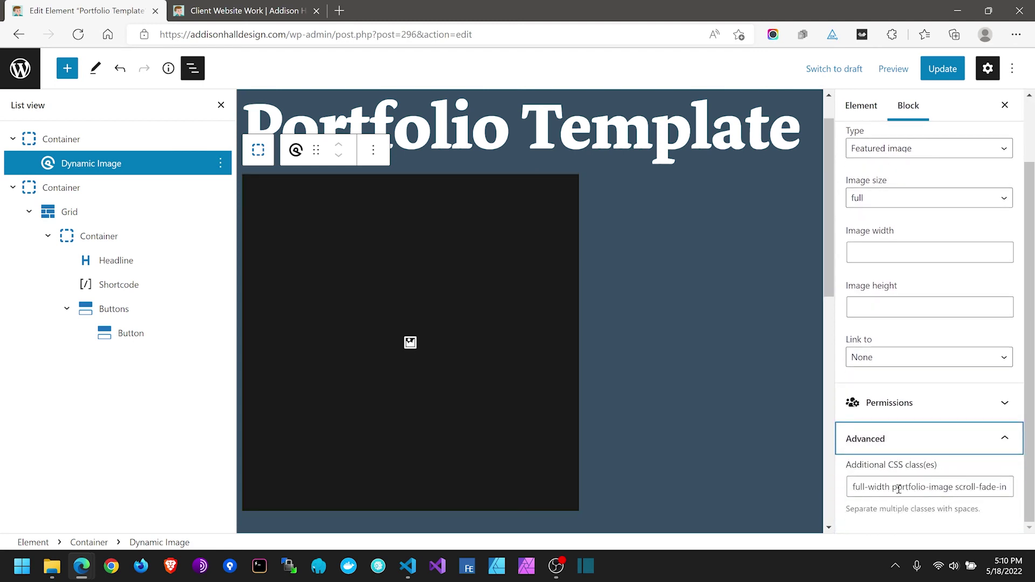
drag(893, 489, 954, 489)
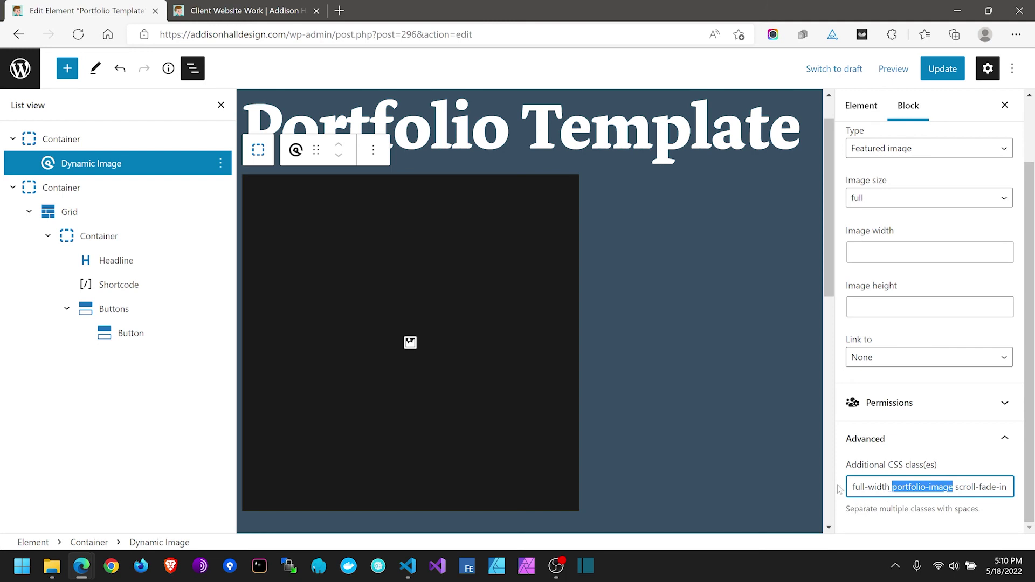
drag(952, 488, 1022, 490)
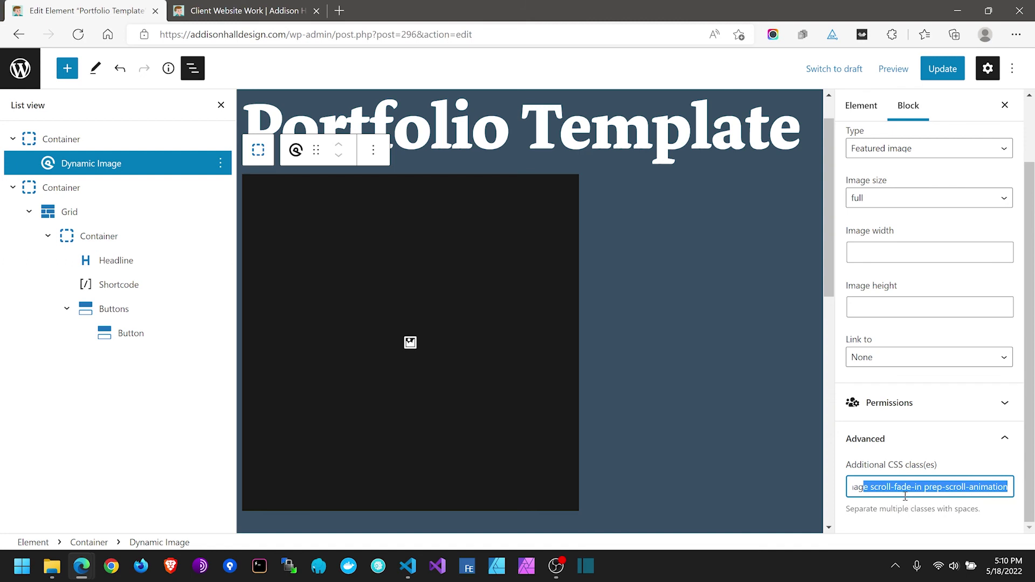
Step: Highlight the Dynamic Image block's scroll-fade-in and prep-scroll-animation classes and check the portfolio rules in Visual Studio Code
click(881, 489)
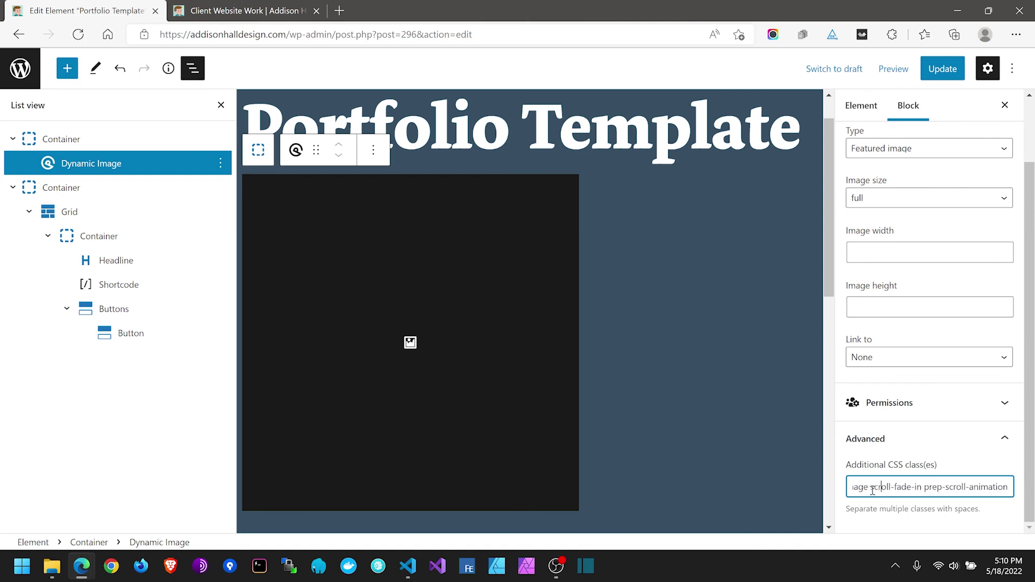
drag(873, 491, 1019, 488)
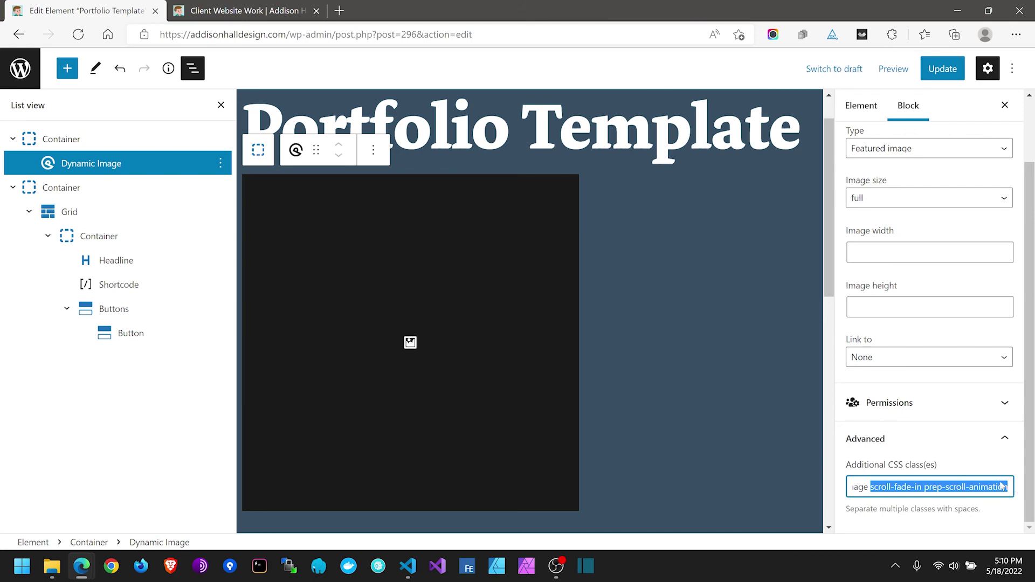
key(alt+Tab)
key(Down)
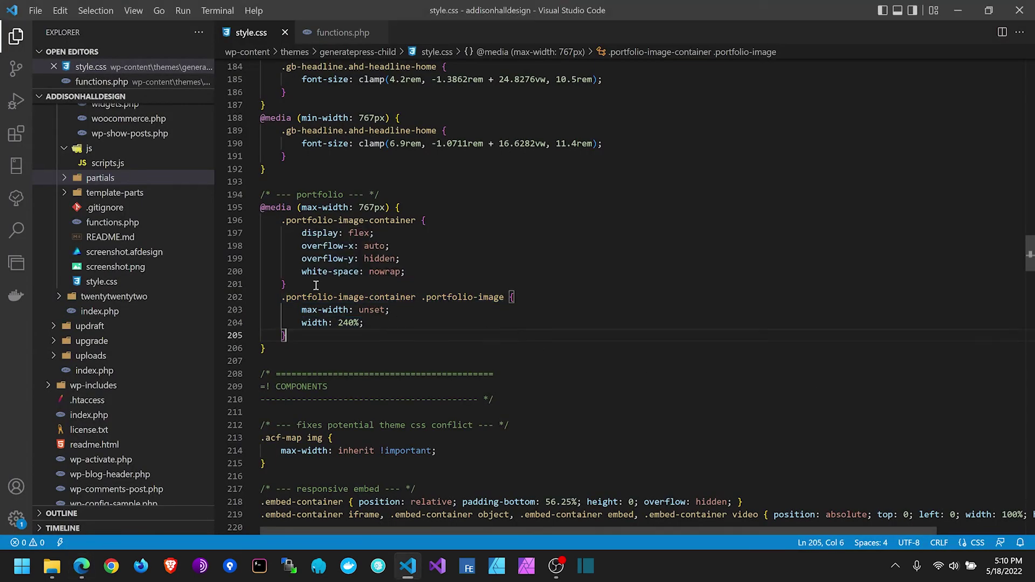
key(alt+Tab)
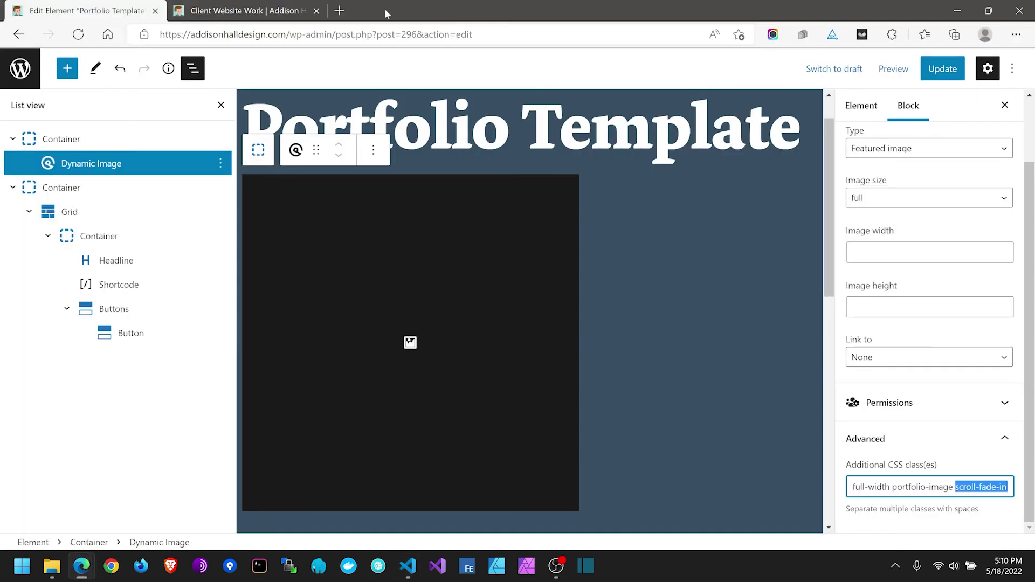
Step: Return to the live Client Website Work page in the browser and inspect the portfolio-image-container element's CSS rules
click(270, 7)
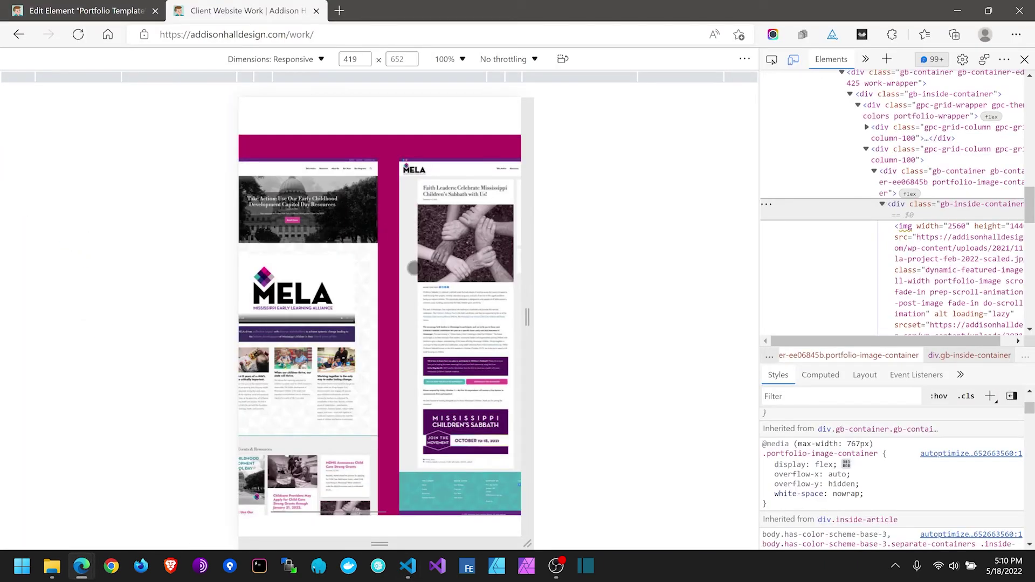
scroll(415, 269, down, 1)
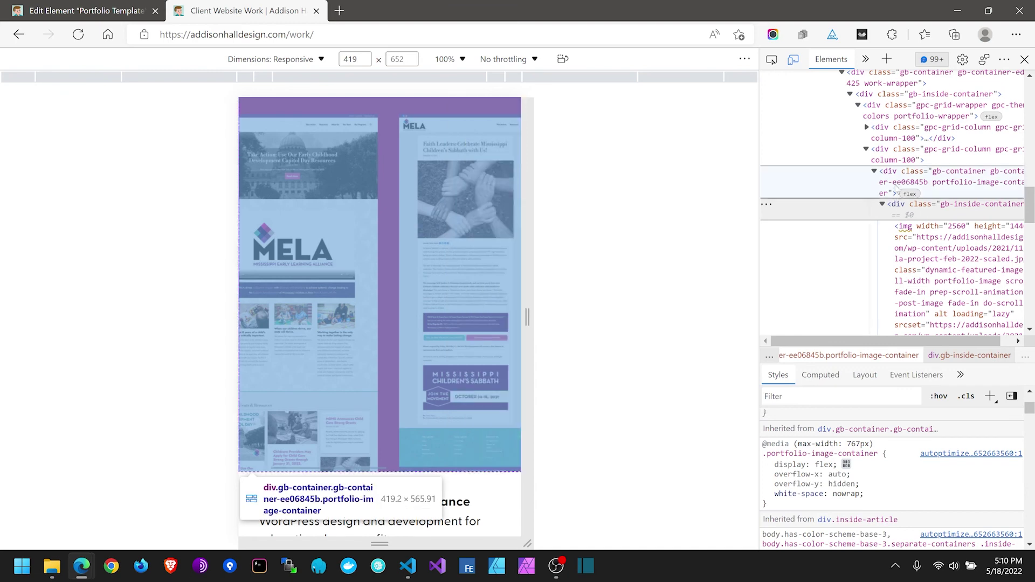
click(897, 188)
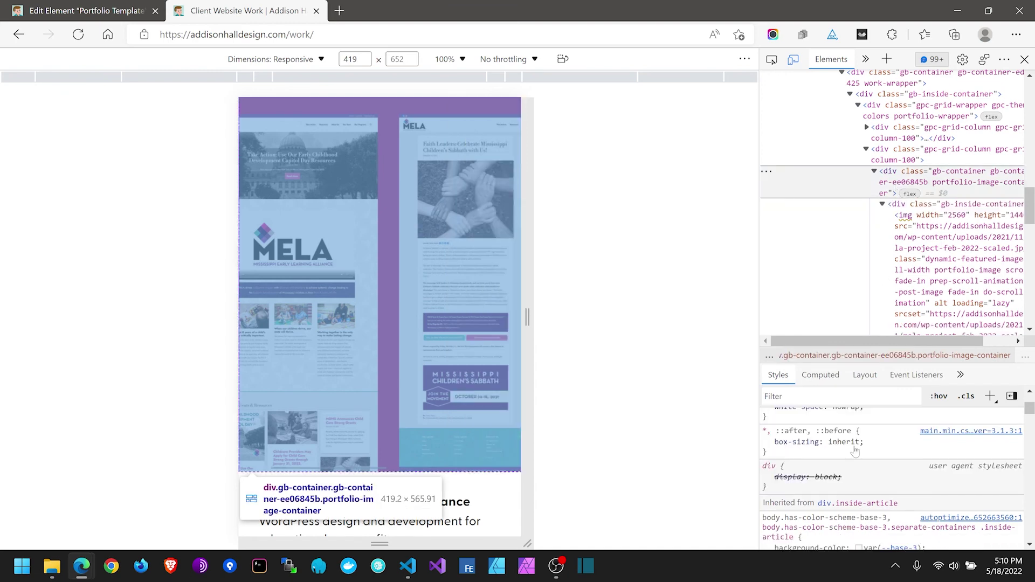
scroll(853, 447, up, 2)
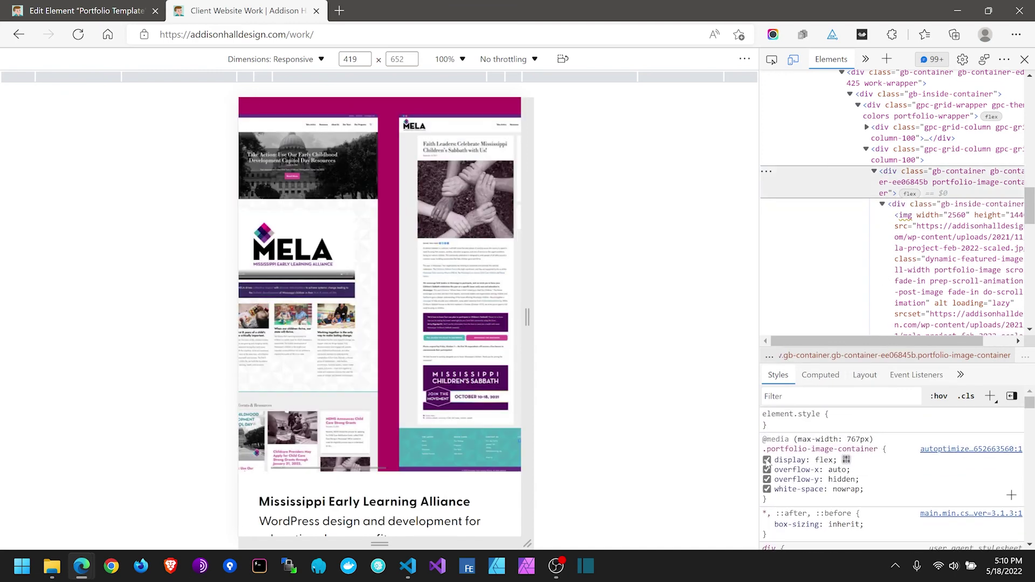
Step: Turn off white-space: nowrap in the .portfolio-image-container rule and test swiping the MELA image sideways
click(767, 460)
click(767, 460)
click(767, 489)
drag(410, 405, 576, 407)
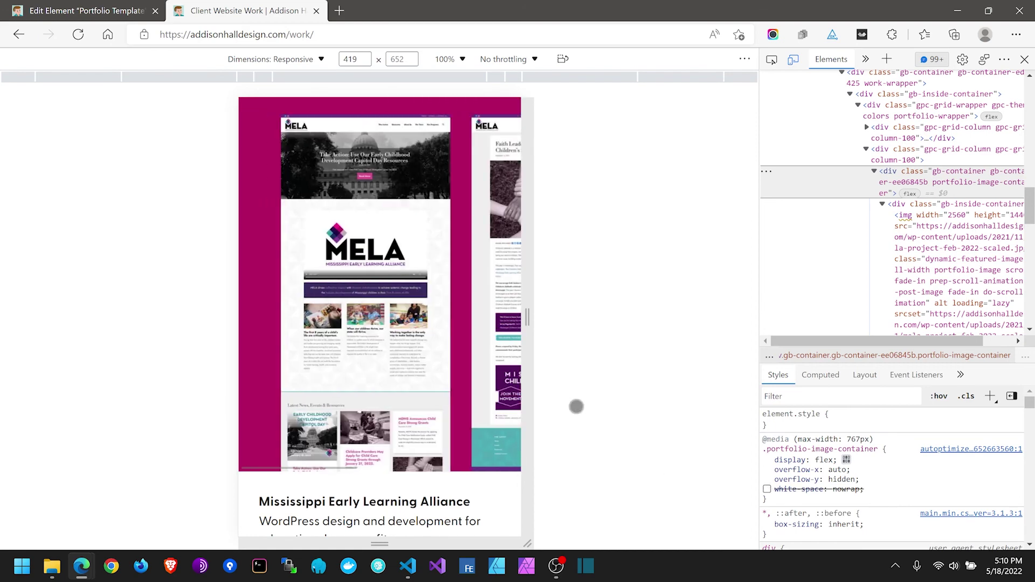
Step: Turn off overflow-y: hidden for the portfolio image container and test how the image swipes and the page scrolls
click(767, 489)
click(767, 489)
click(767, 480)
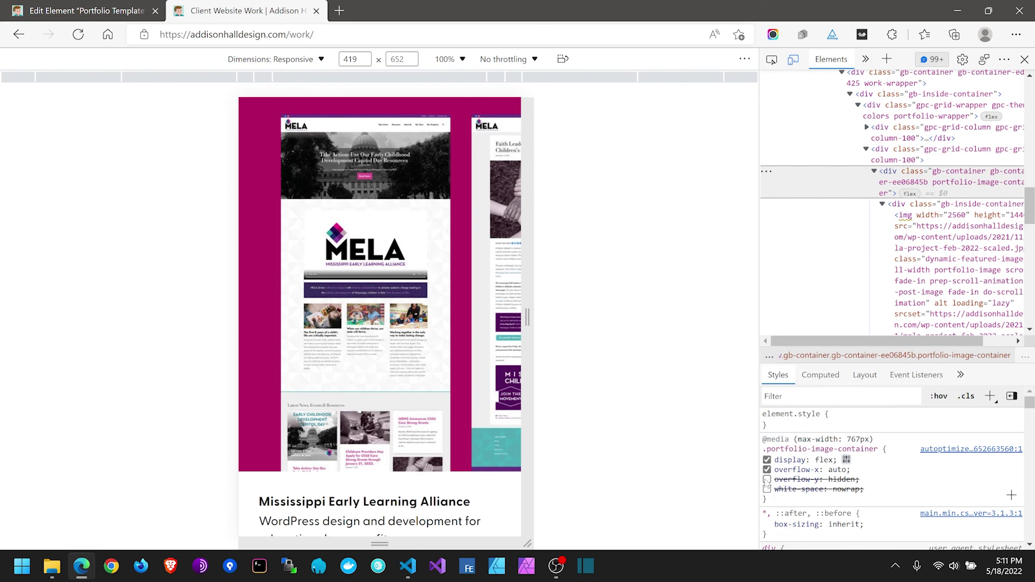
drag(441, 350, 505, 385)
scroll(357, 353, up, 3)
scroll(357, 352, down, 3)
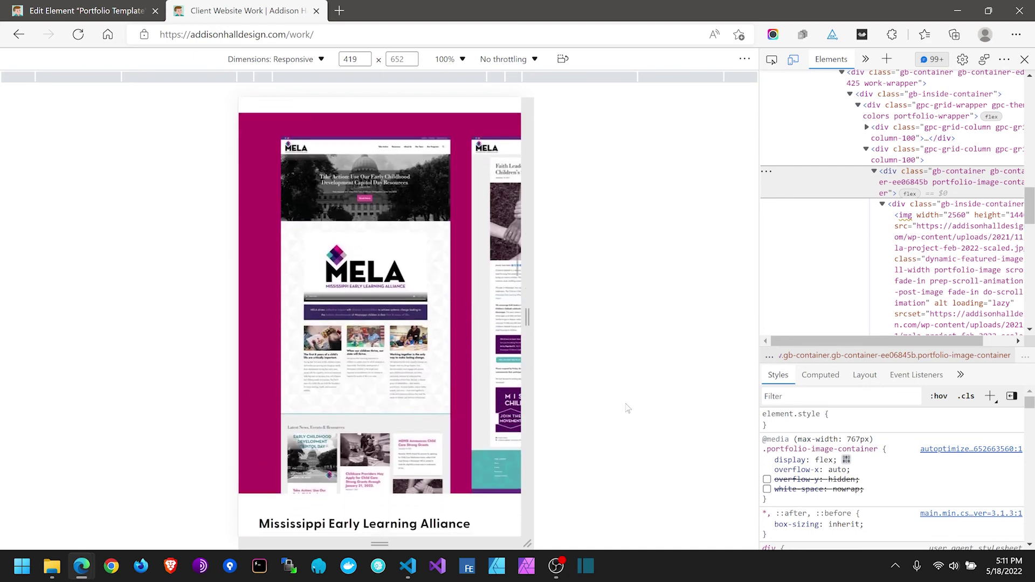
Step: Test sideways swiping with the container's overflow-x: auto declaration turned off, and restore the declaration
click(767, 470)
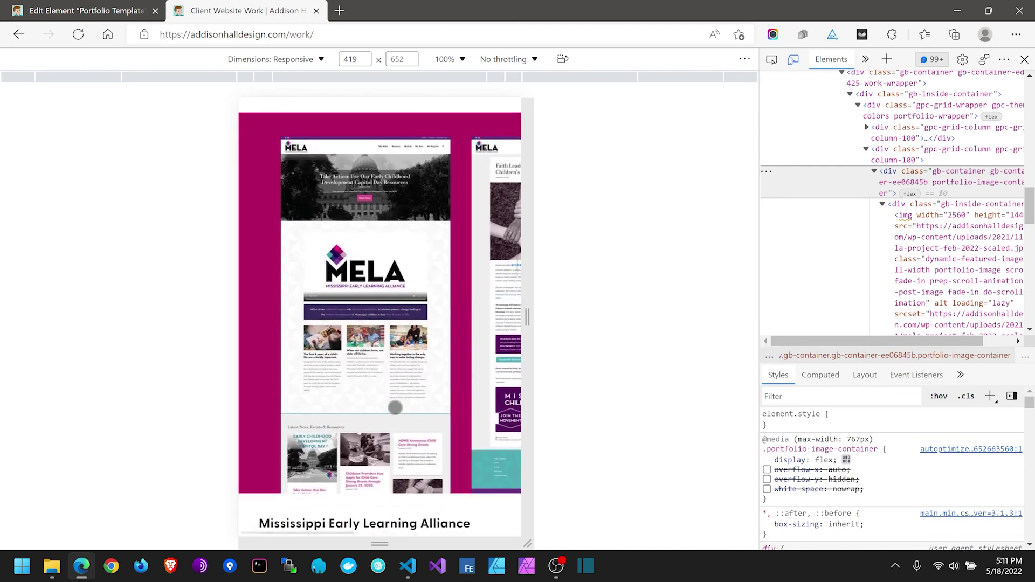
drag(432, 375, 462, 381)
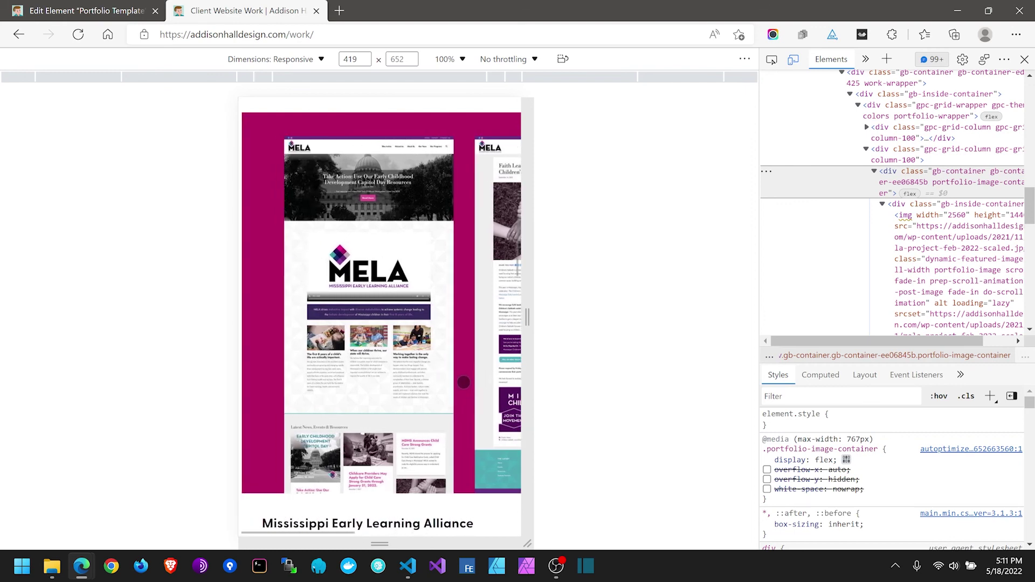
click(767, 470)
drag(437, 432, 534, 405)
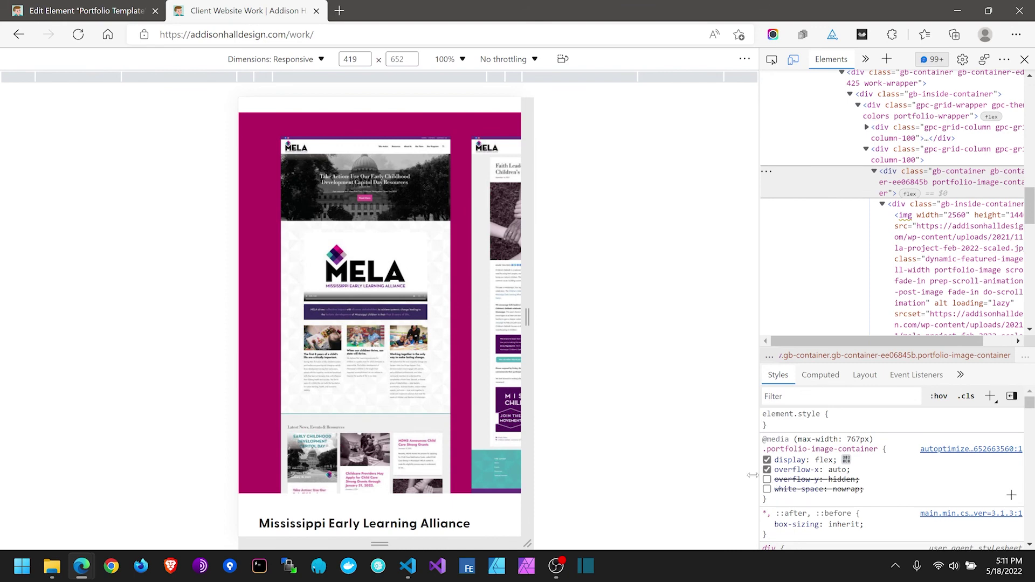
Step: Test swiping and scrolling with the container's display: flex declaration turned off, and restore the declaration
click(766, 460)
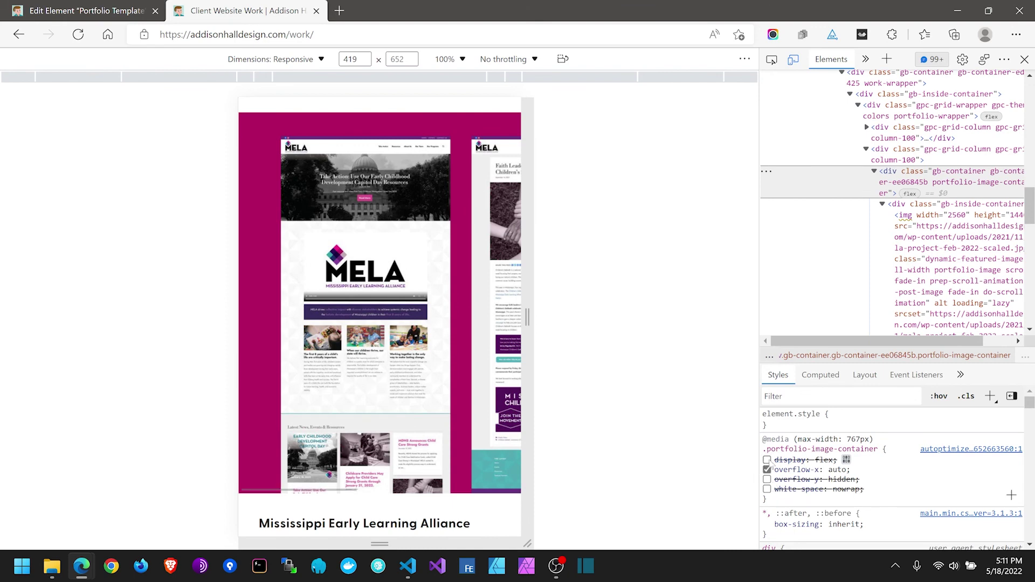
drag(371, 408, 142, 405)
scroll(345, 353, up, 2)
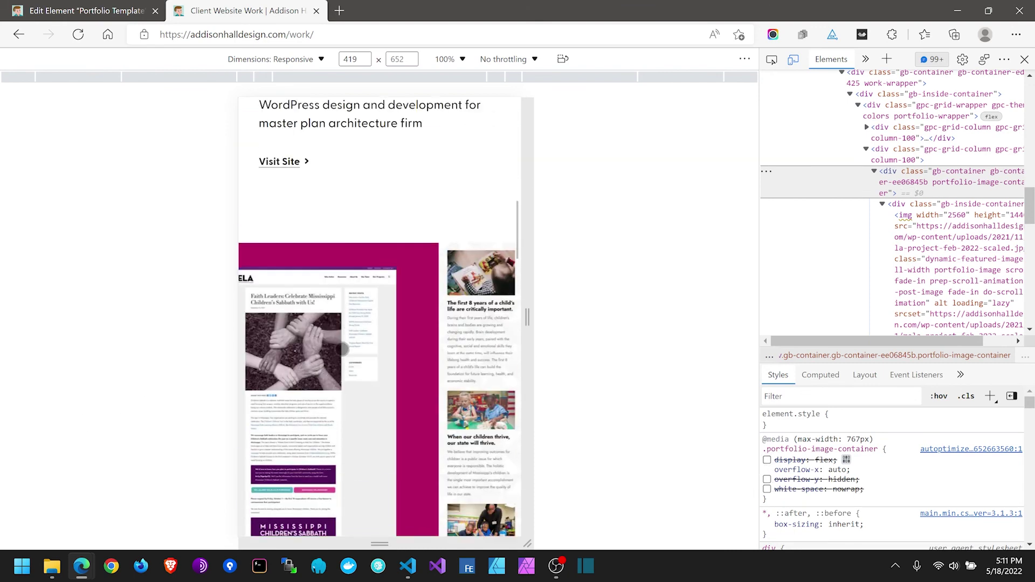
scroll(374, 361, down, 1)
scroll(370, 373, up, 1)
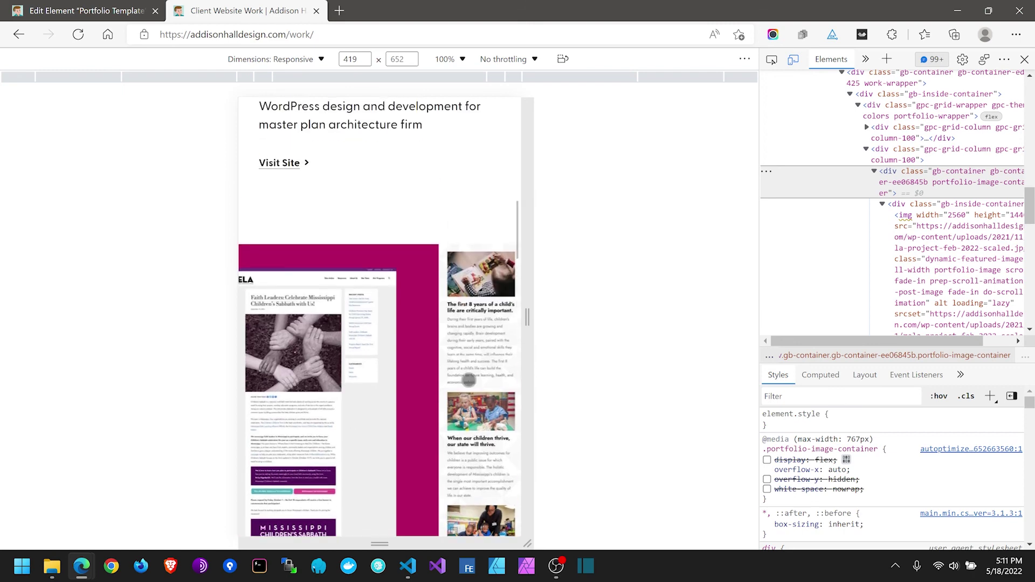
click(767, 460)
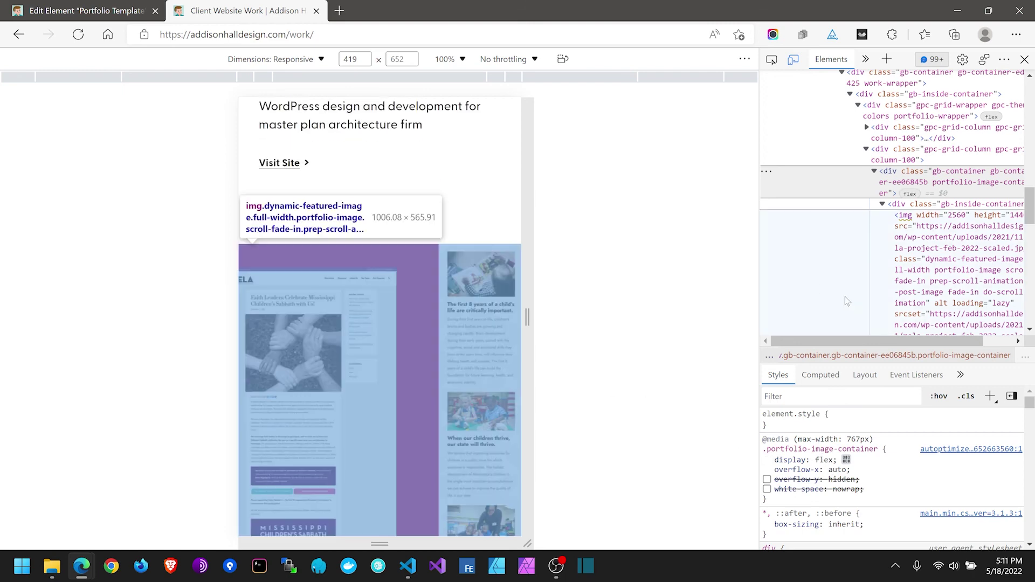
Step: Inspect the styles of the gb-inside-container div that wraps the portfolio image
click(917, 204)
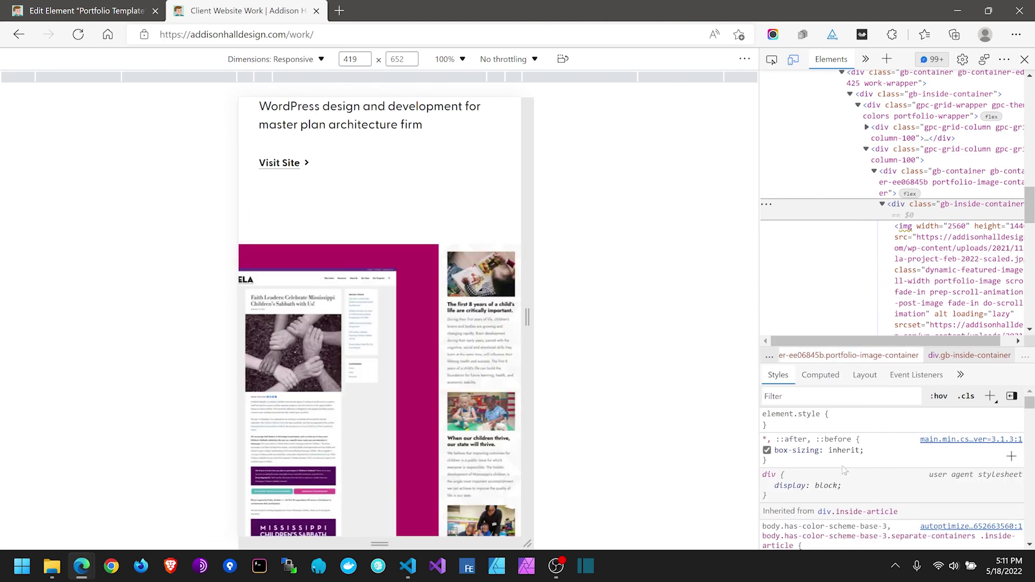
scroll(845, 471, down, 1)
scroll(404, 374, down, 3)
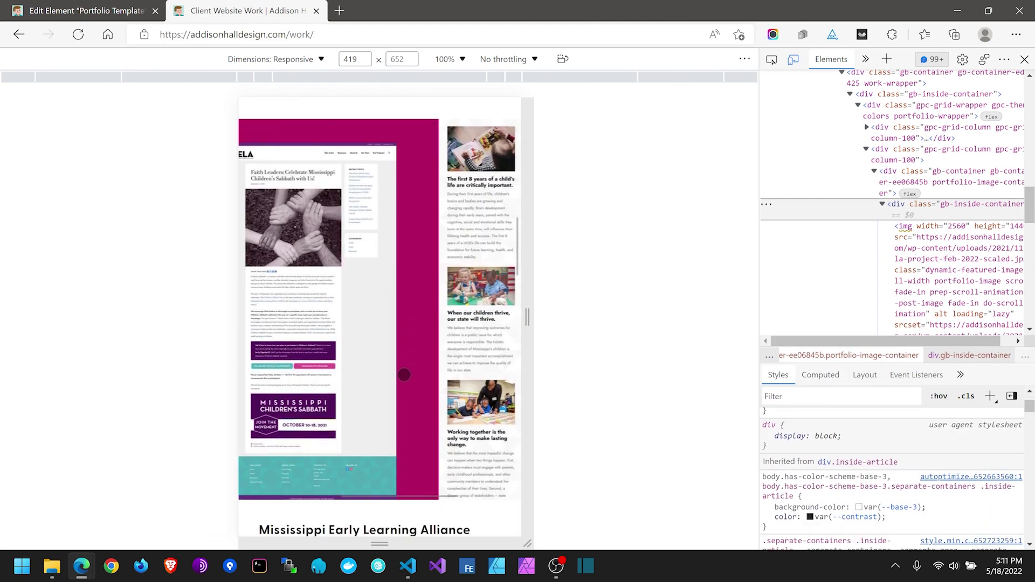
mouse_move(969, 252)
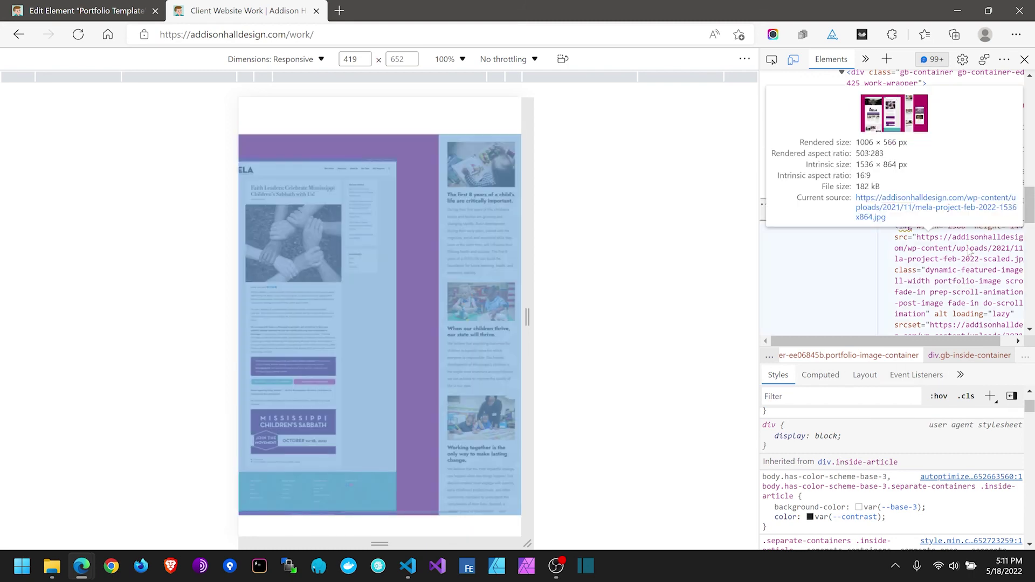
scroll(859, 483, down, 1)
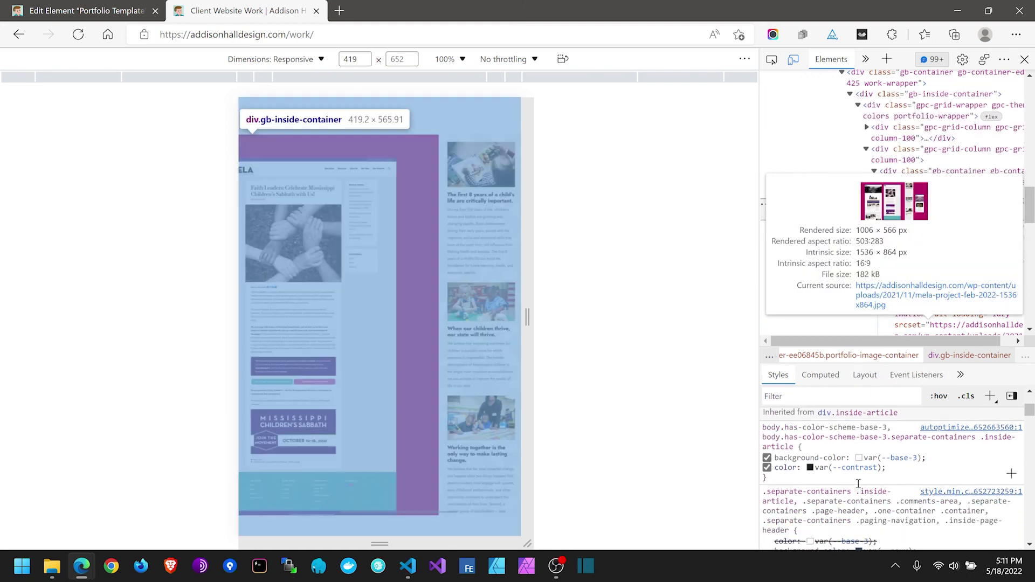
scroll(860, 479, up, 2)
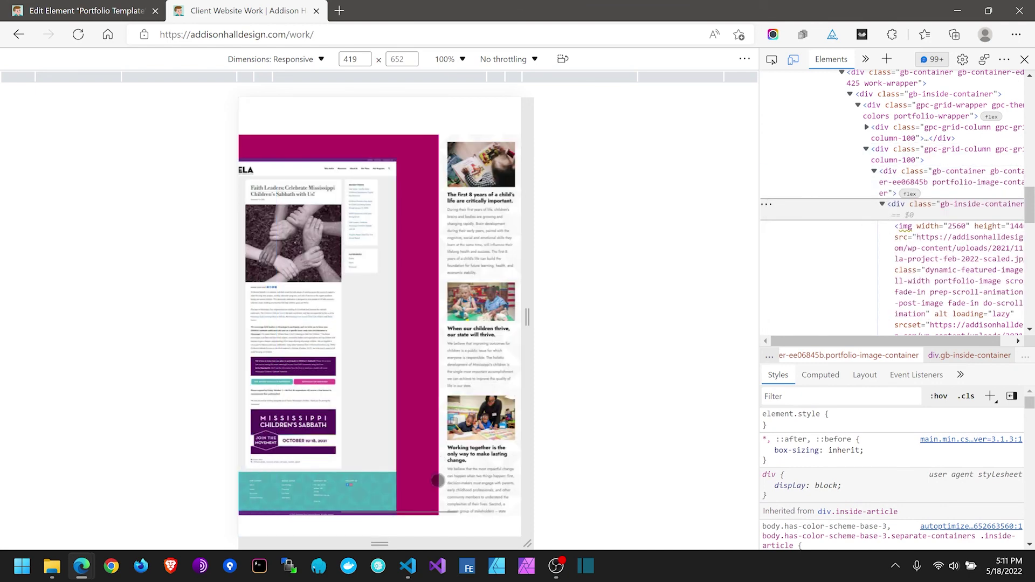
Step: Check the portfolio rules in Visual Studio Code and inspect the MELA img element's styles in the browser
click(409, 572)
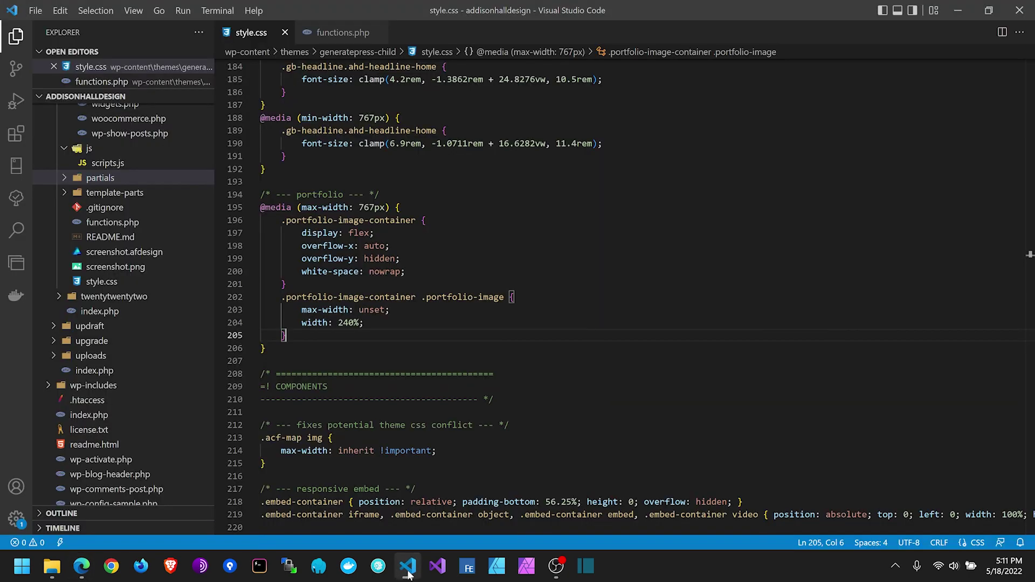
click(408, 571)
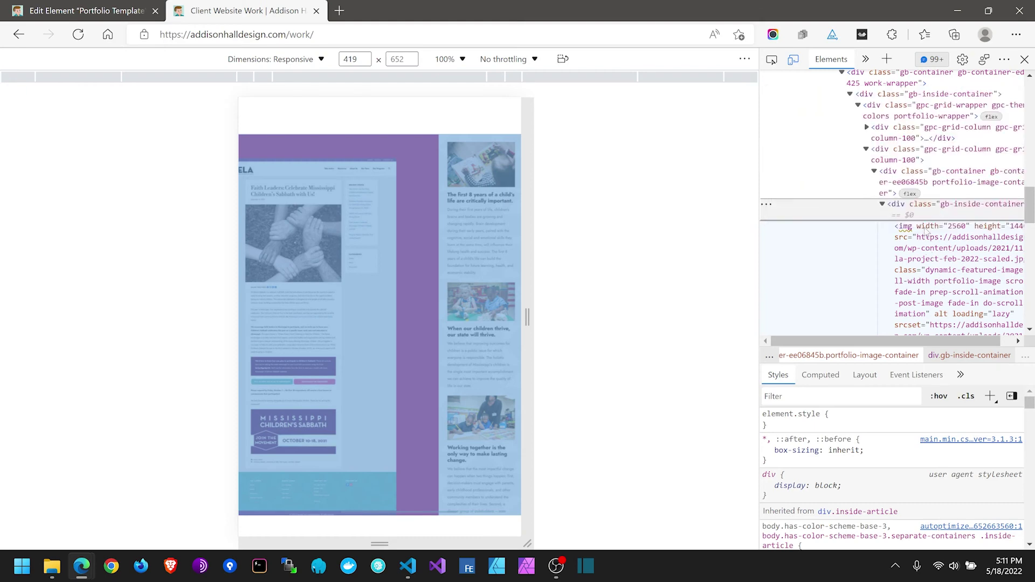
click(923, 252)
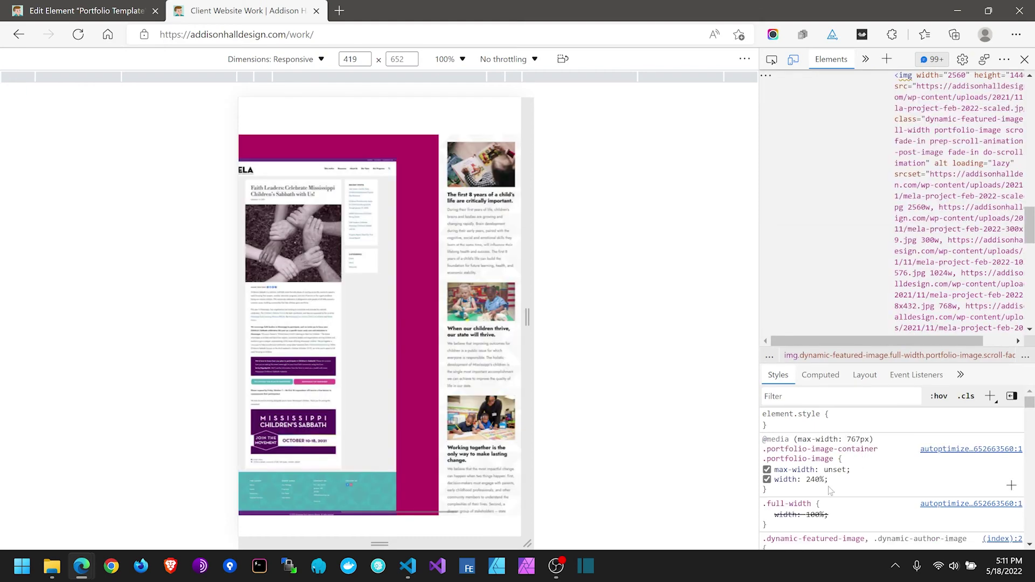
Step: Test the portfolio images without max-width: unset, checking the Dynamic Image block's full-width class before restoring the declaration
click(768, 470)
scroll(777, 472, down, 2)
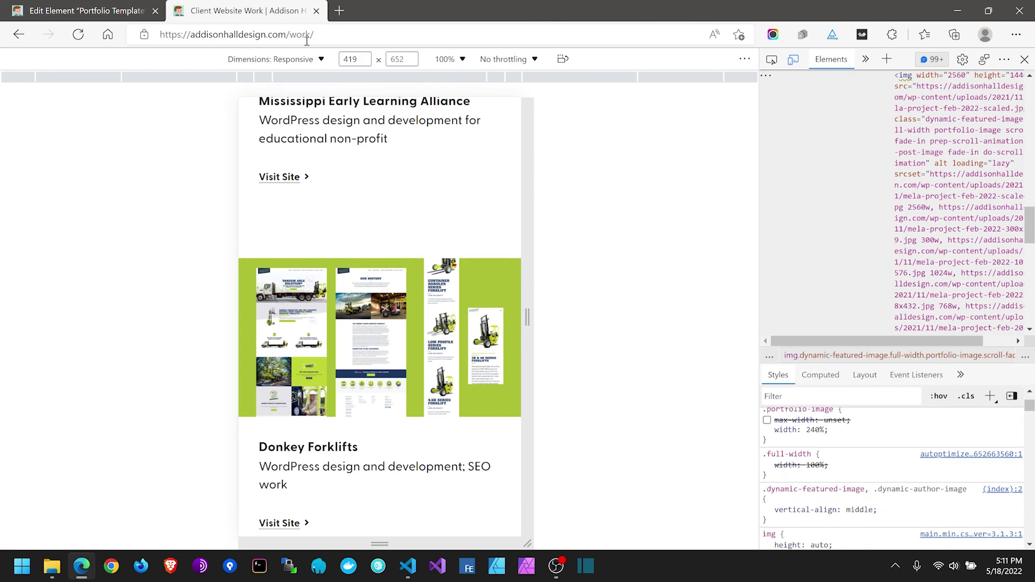
click(101, 5)
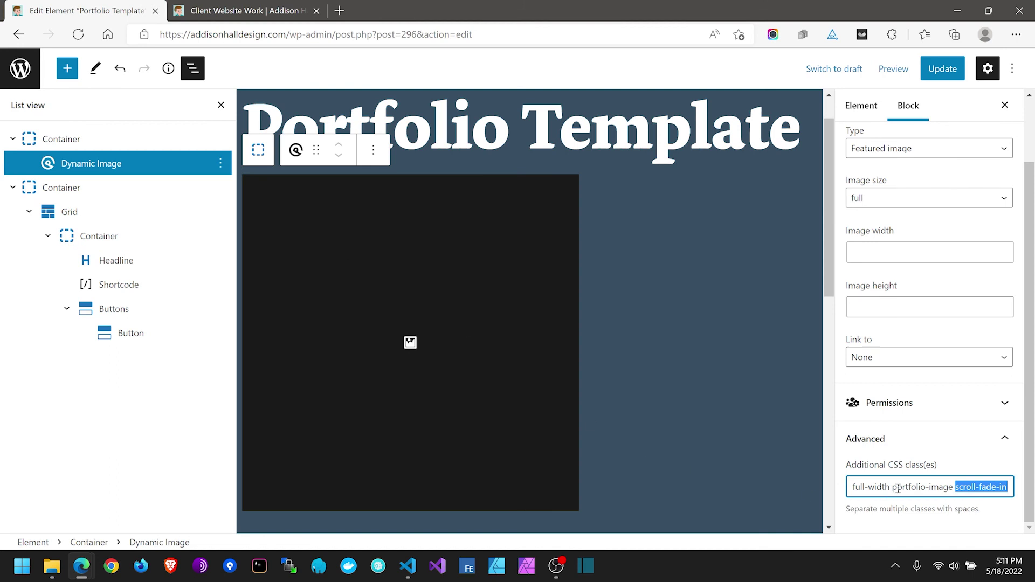
click(857, 488)
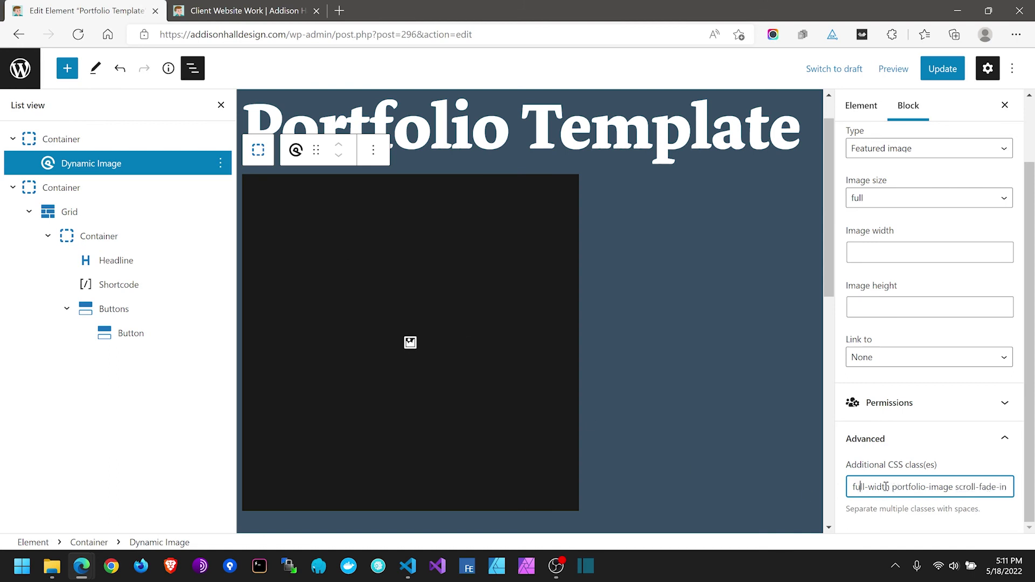
click(249, 7)
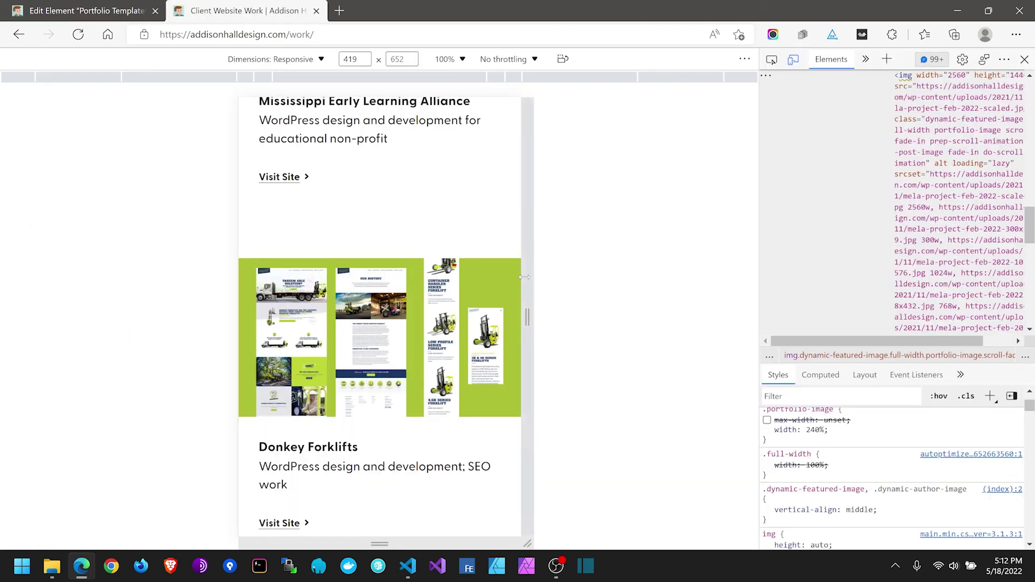
click(767, 420)
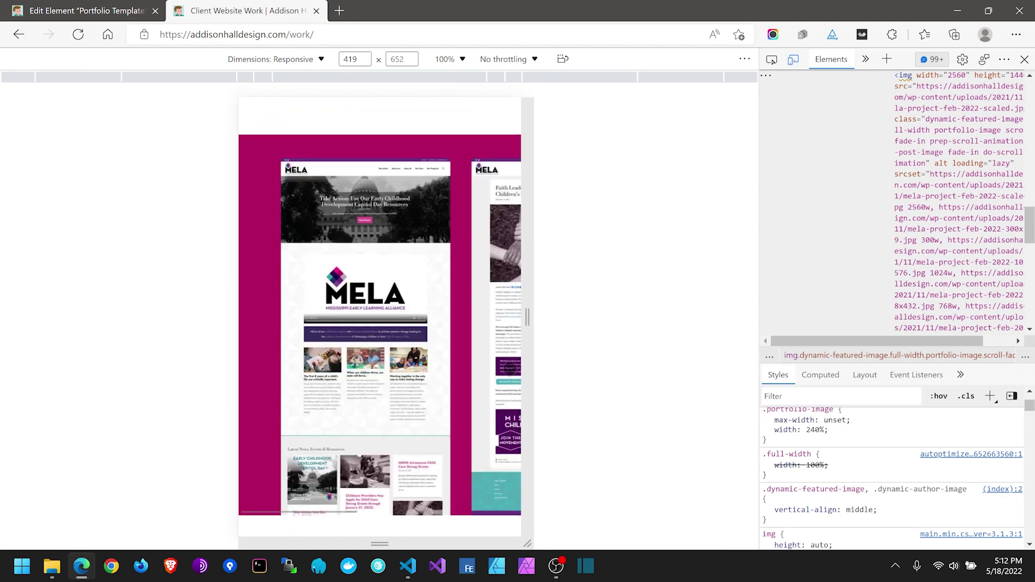
Step: Narrow the responsive preview to 409 pixels and review the portfolio images and the .portfolio-image rule
mouse_move(526, 341)
mouse_down()
mouse_move(721, 339)
mouse_move(499, 324)
mouse_move(527, 322)
mouse_up()
scroll(882, 453, up, 1)
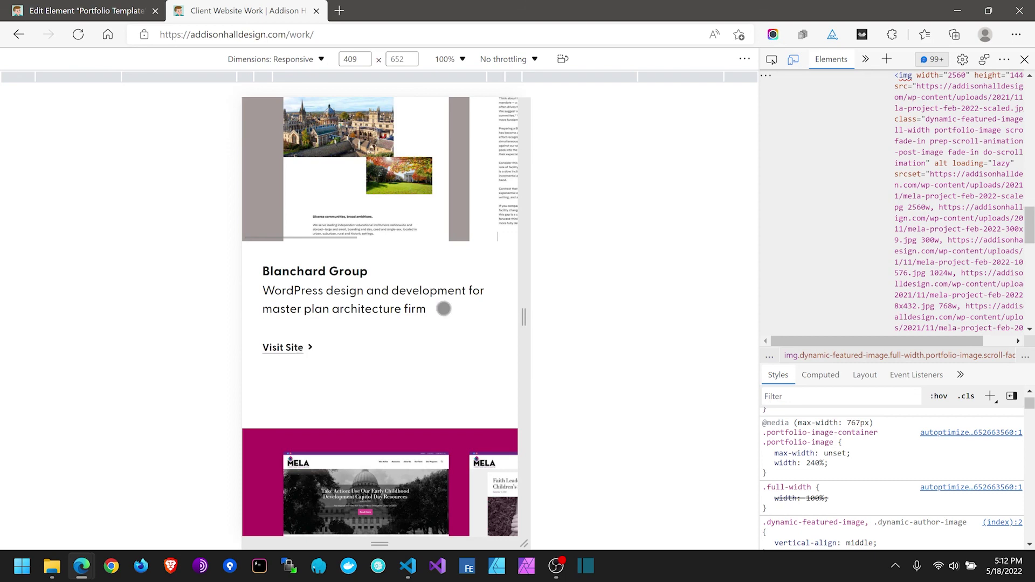
scroll(432, 309, down, 3)
scroll(427, 308, down, 4)
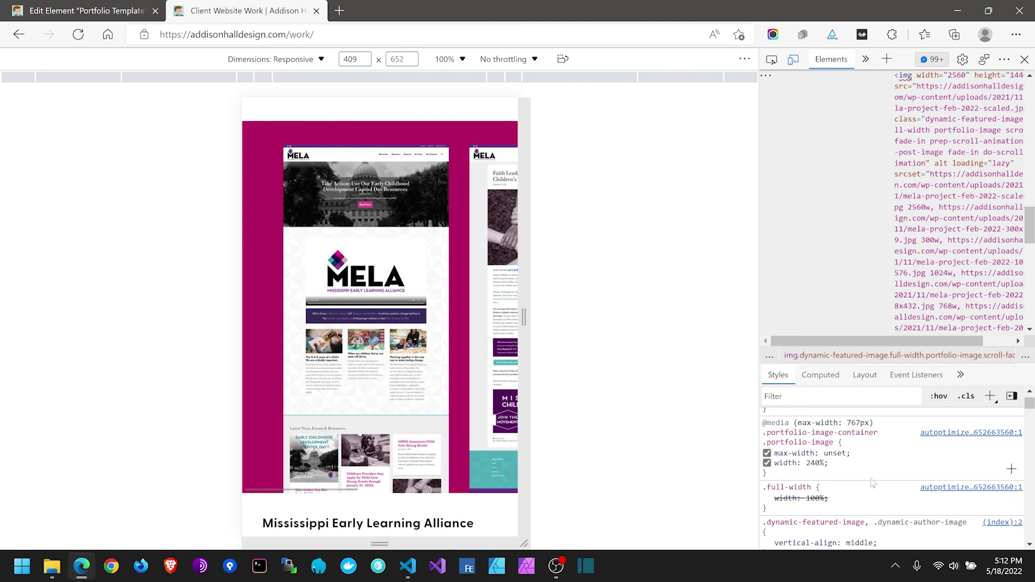
scroll(863, 499, down, 4)
scroll(875, 488, up, 4)
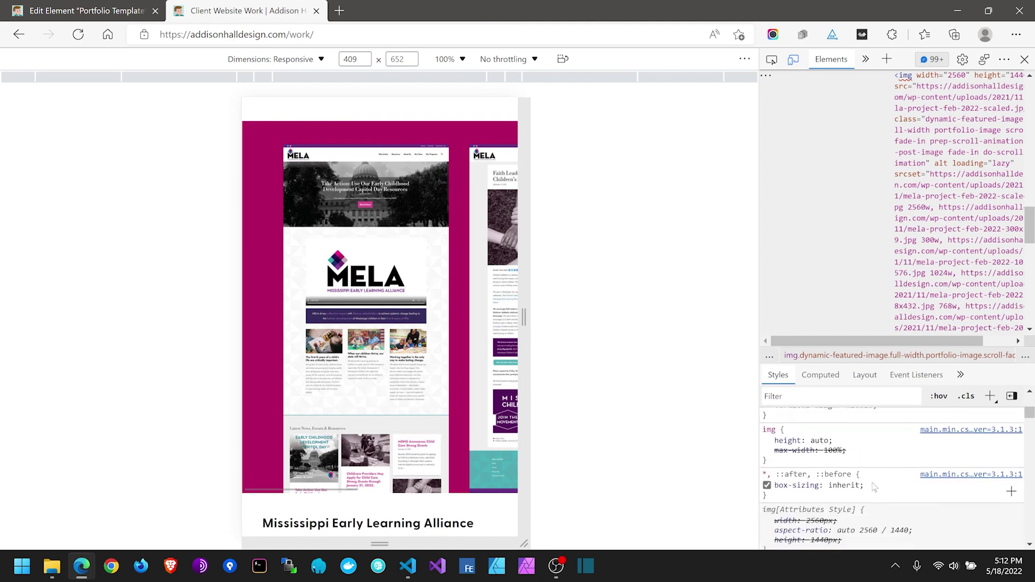
scroll(819, 426, up, 1)
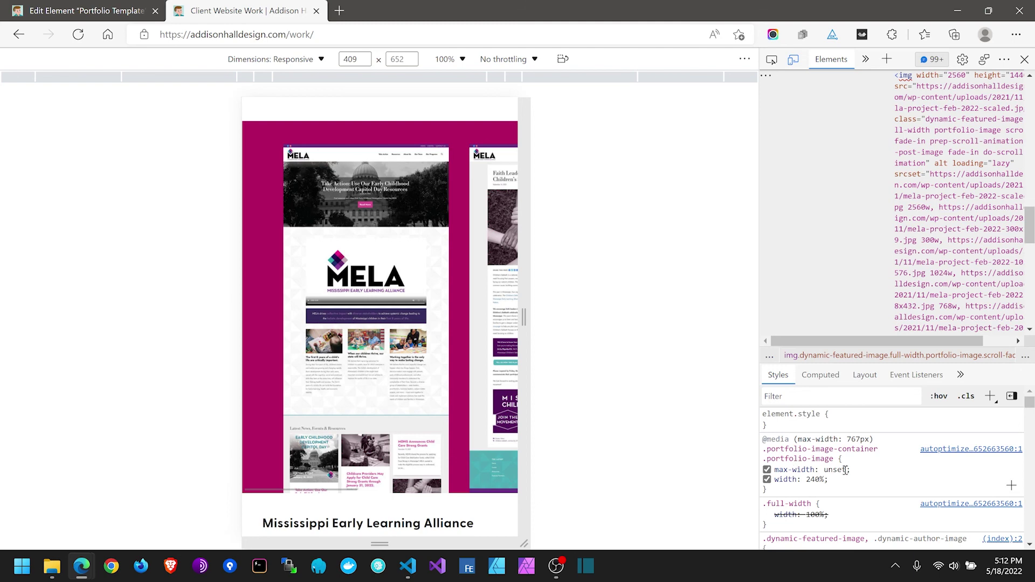
Step: Disable max-width: unset on the .portfolio-image rule, compare it with the theme's img max-width rule, and re-enable it
click(768, 470)
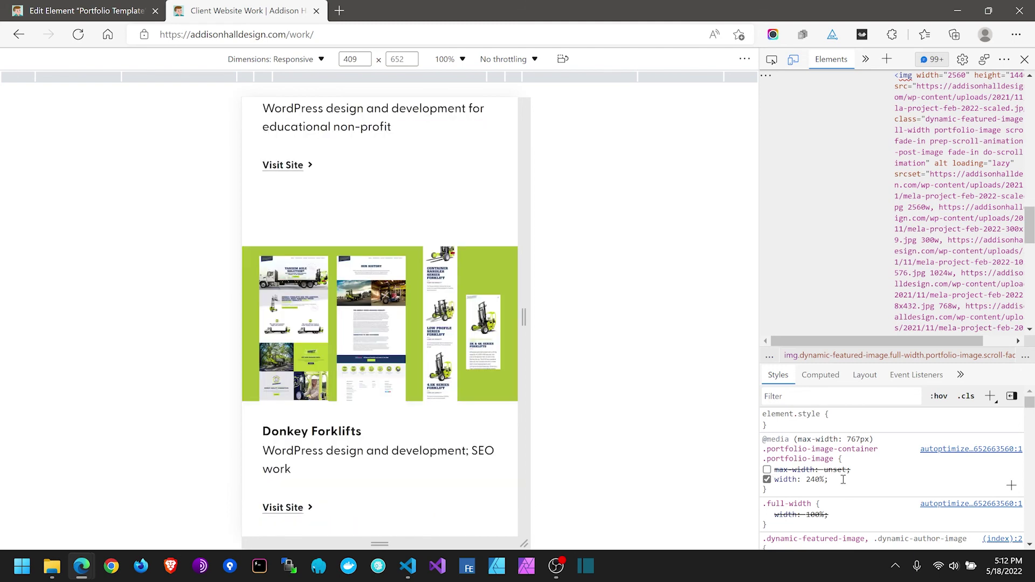
scroll(857, 477, down, 6)
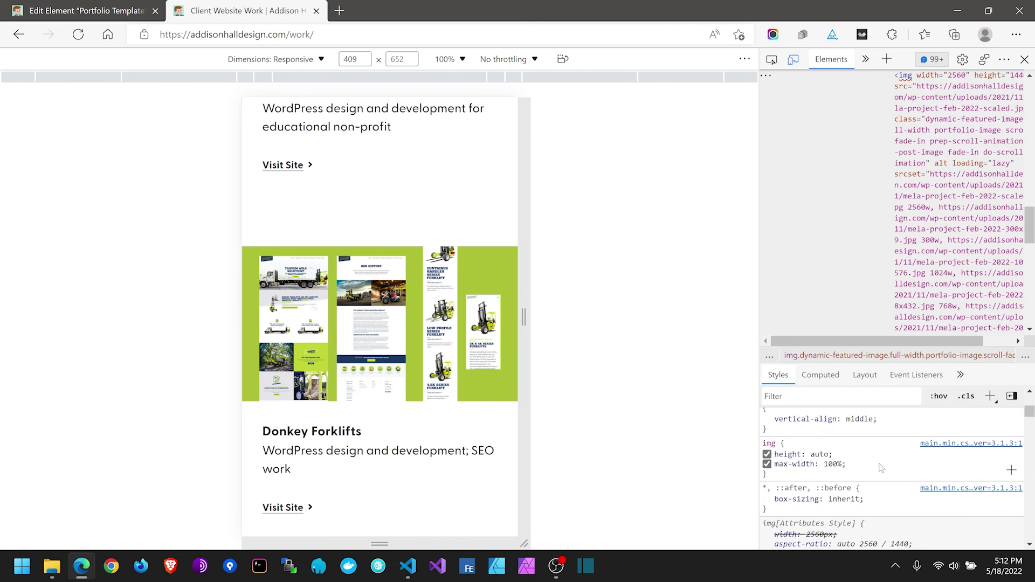
scroll(887, 464, up, 5)
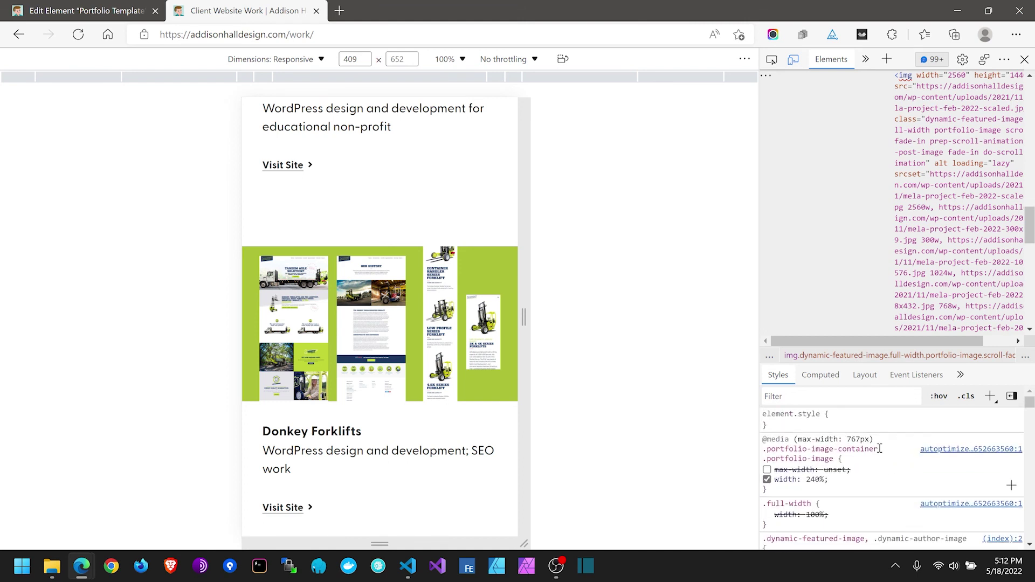
click(767, 470)
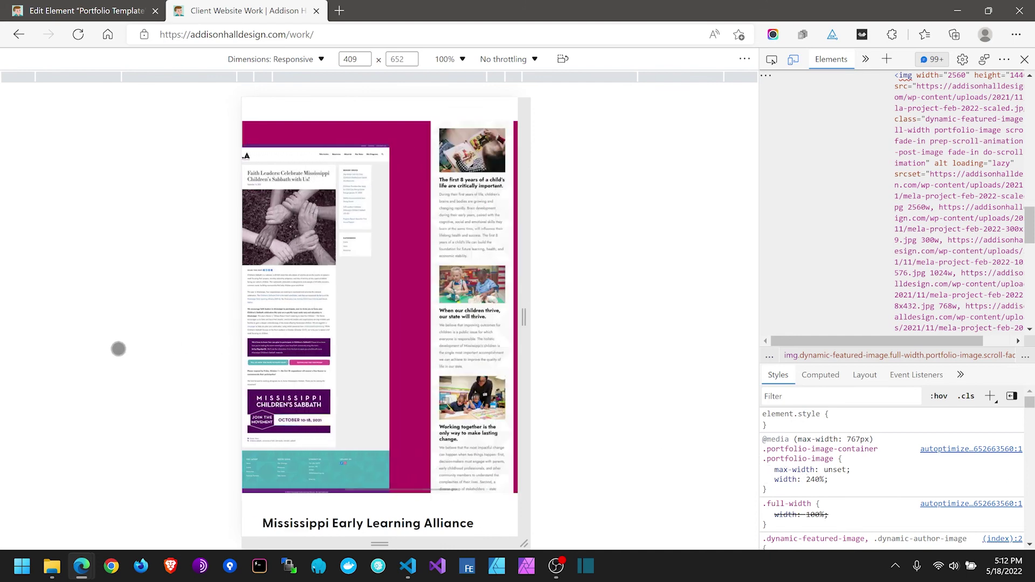
Step: Try slightly larger widths such as 242% on .portfolio-image, return to 240%, and swipe the MELA image sideways
click(813, 479)
key(Up)
key(Up)
key(Up)
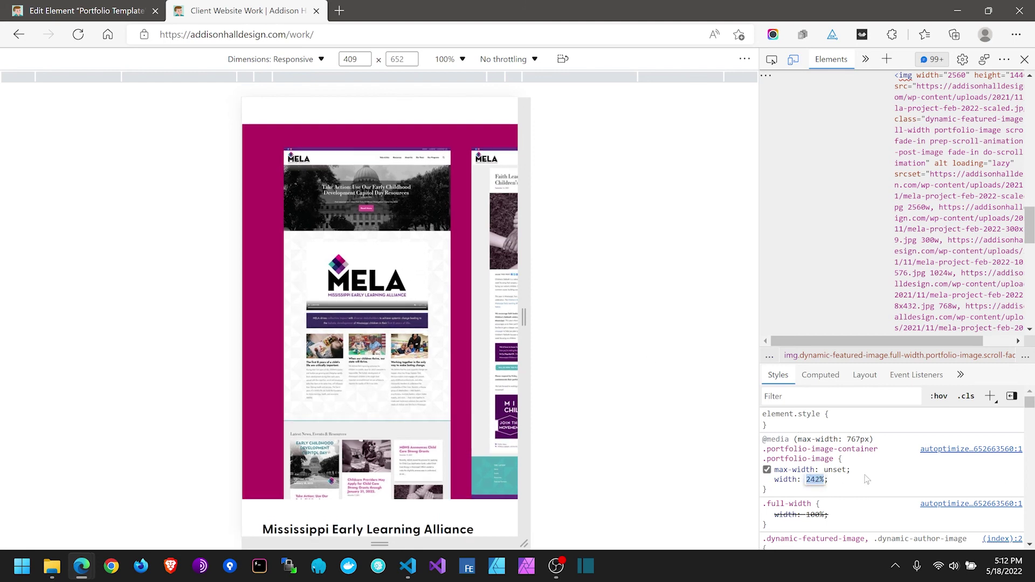
key(Down)
key(Down)
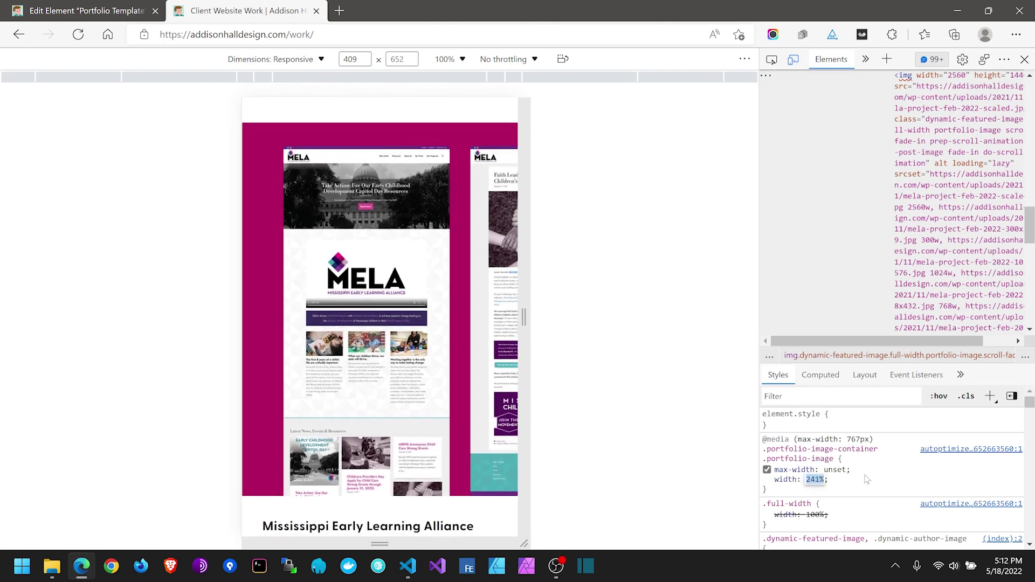
key(Down)
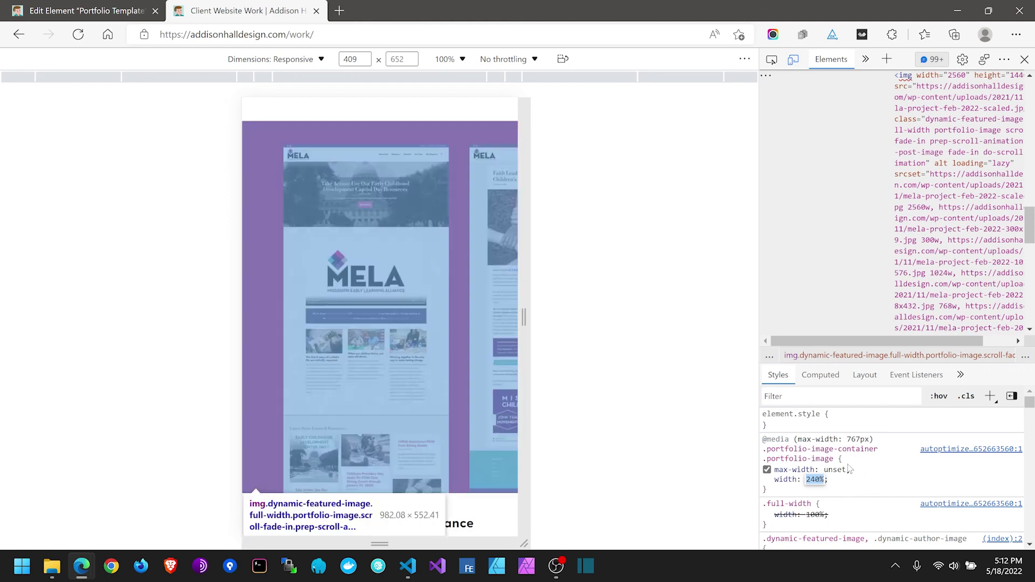
drag(467, 393, 225, 392)
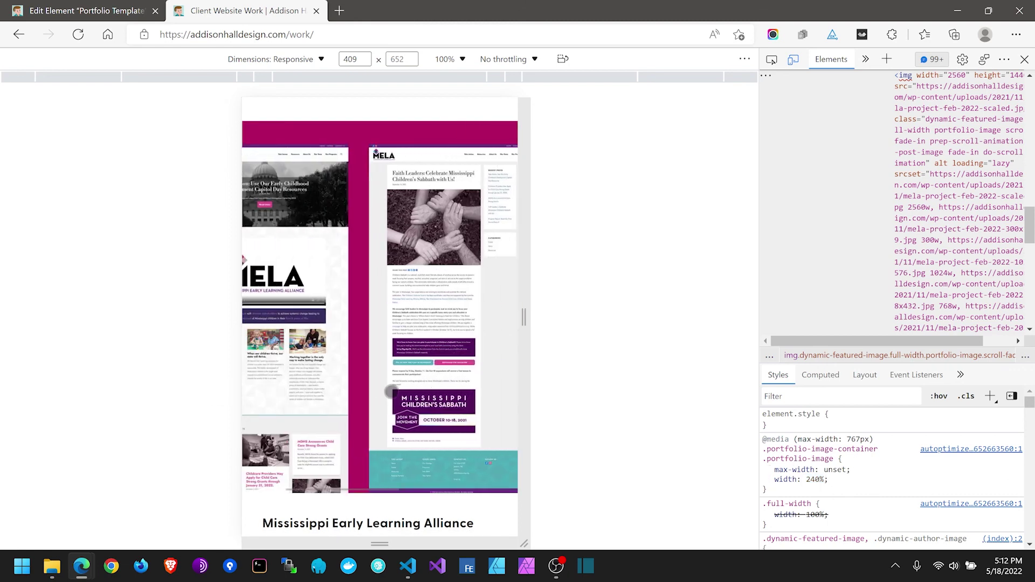
drag(83, 412, 413, 423)
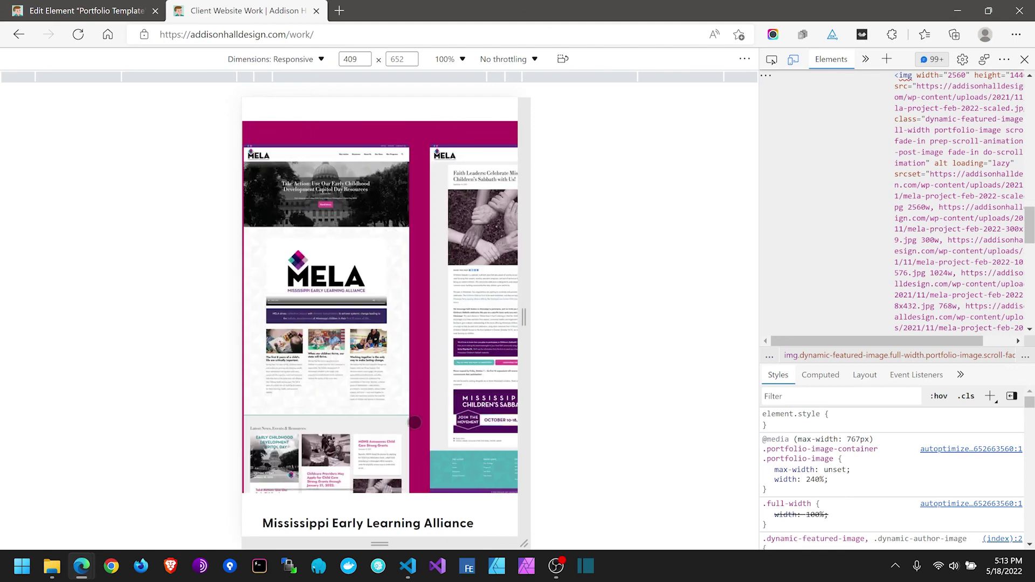
Step: Inspect the gb-inside-container and portfolio-image-container styles and swipe the MELA image sideways to check the overflow behaviour
scroll(941, 183, up, 2)
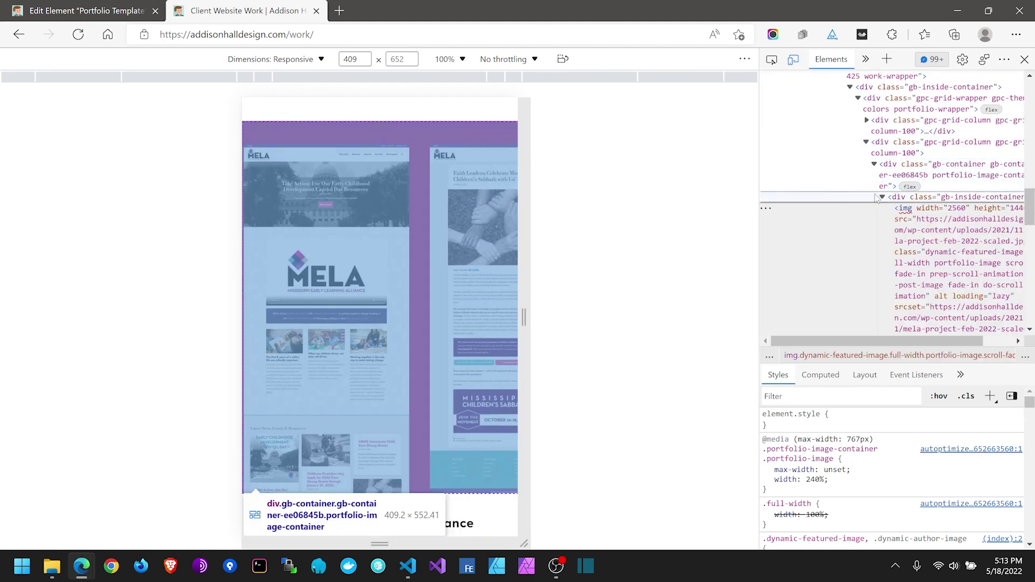
click(897, 200)
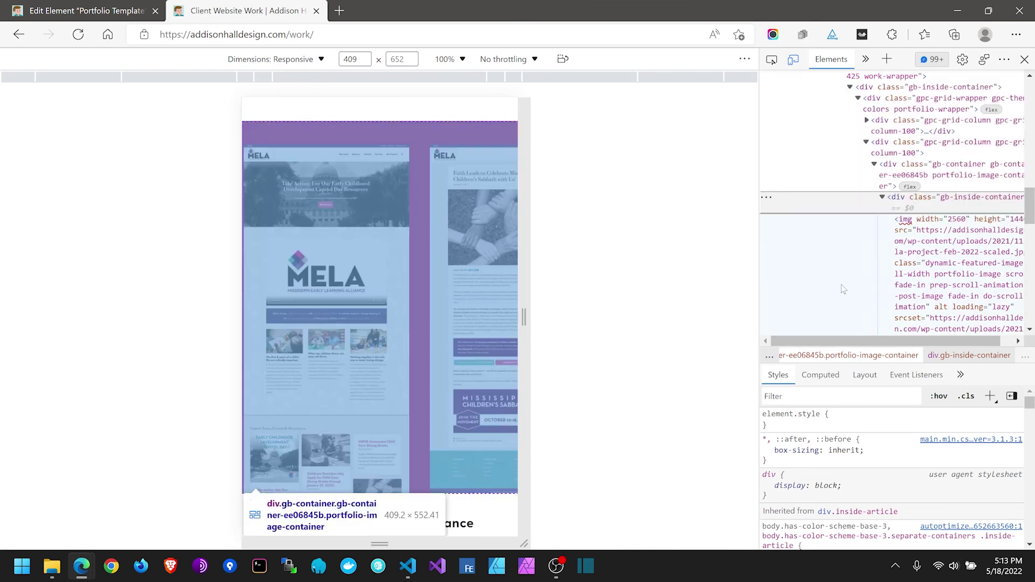
click(888, 177)
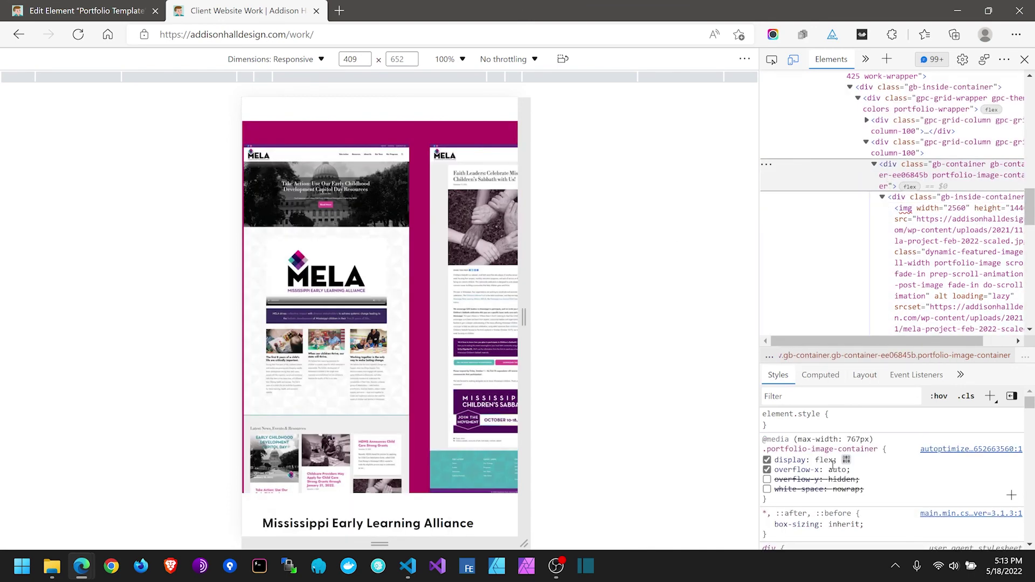
scroll(411, 387, right, 1)
drag(411, 388, 371, 396)
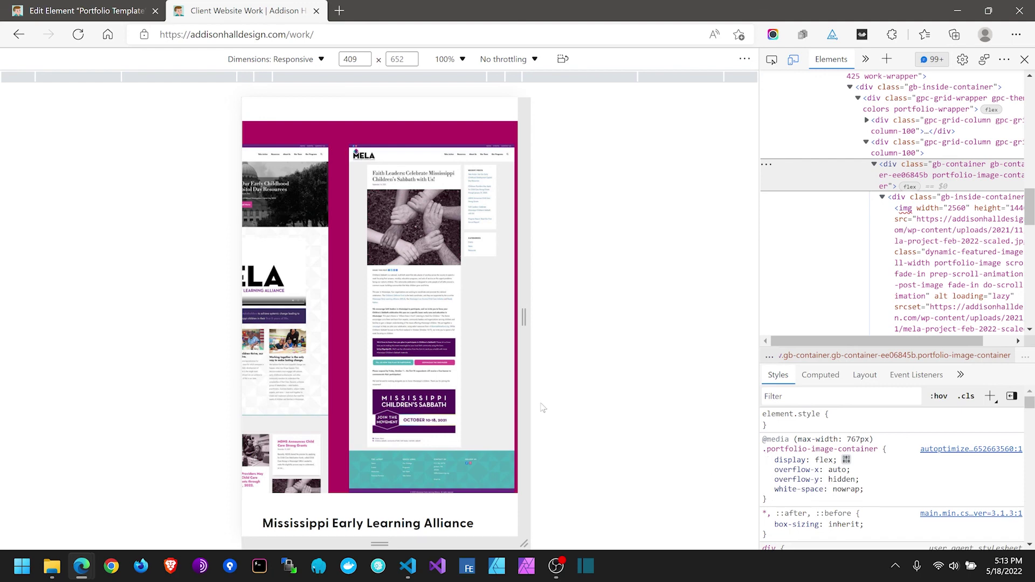
drag(343, 349, 626, 352)
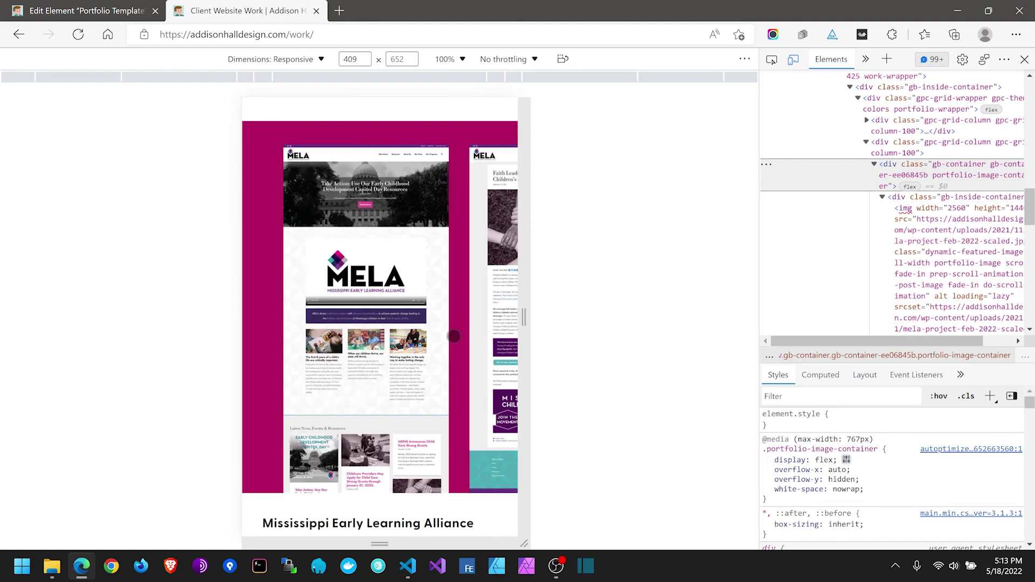
Step: Review the Work page at mobile width, swiping the Blanchard Group image sideways and looking through the remaining projects
scroll(413, 337, down, 10)
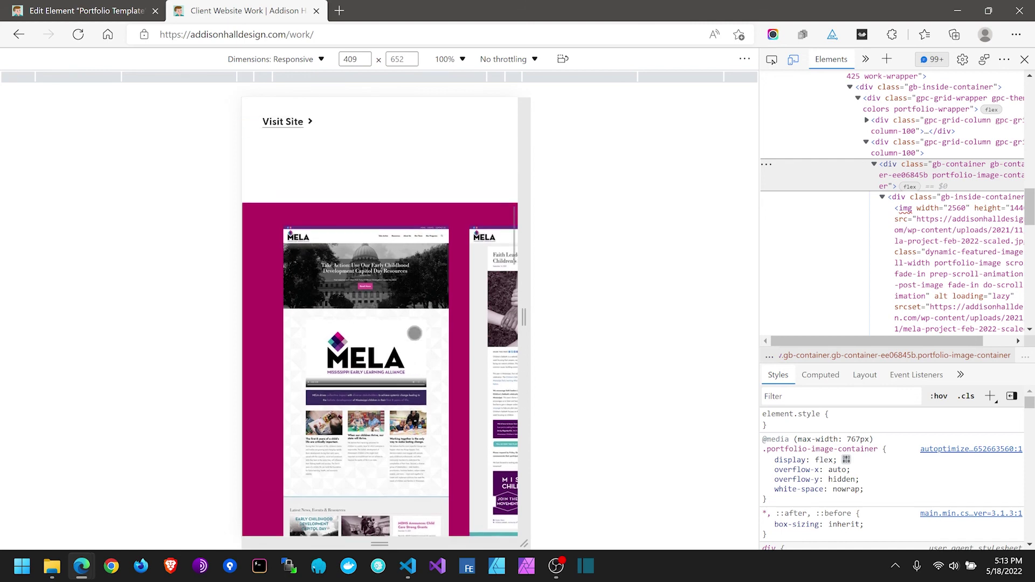
drag(369, 312, 173, 314)
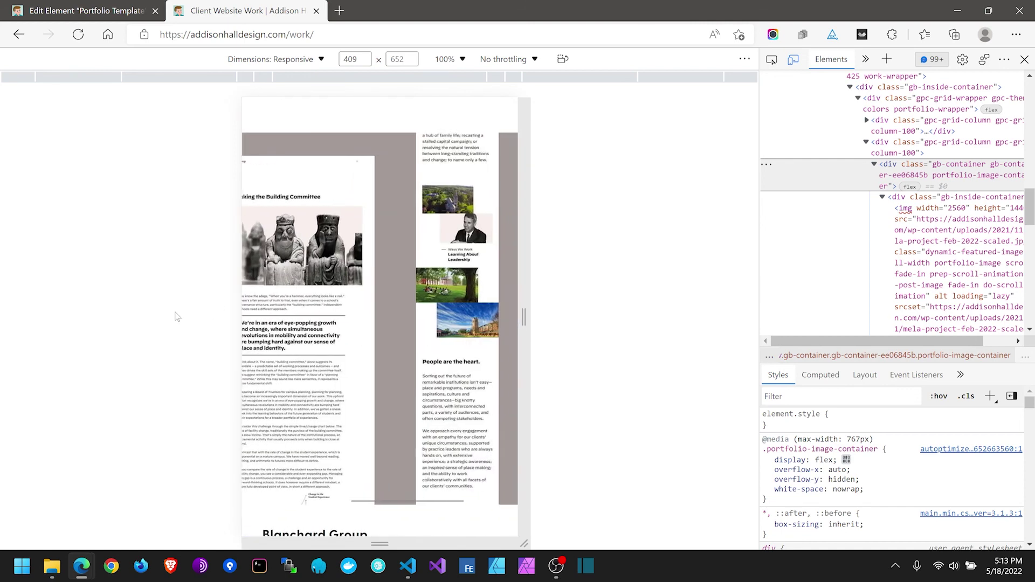
drag(275, 349, 425, 352)
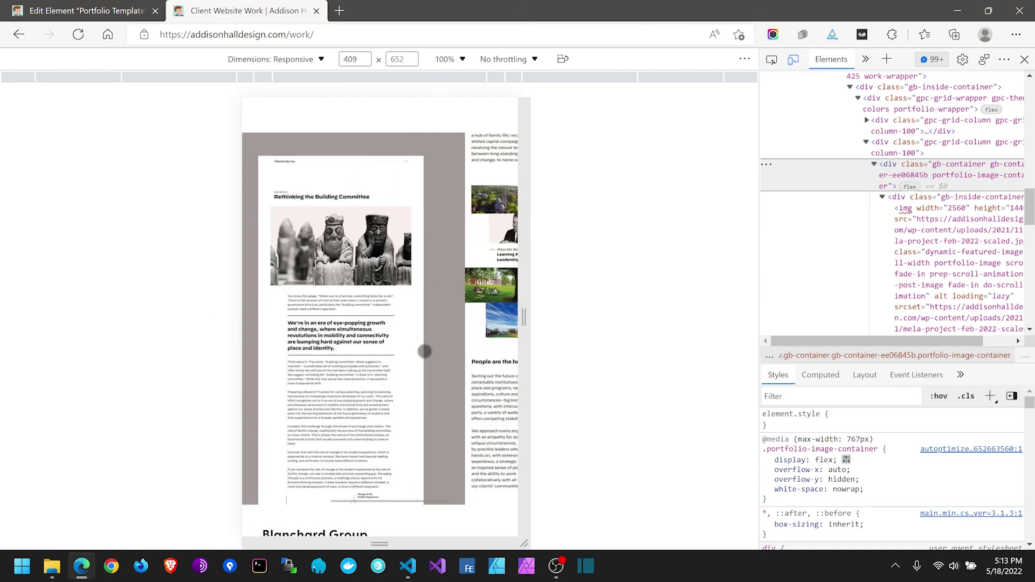
scroll(421, 294, up, 2)
scroll(421, 295, up, 5)
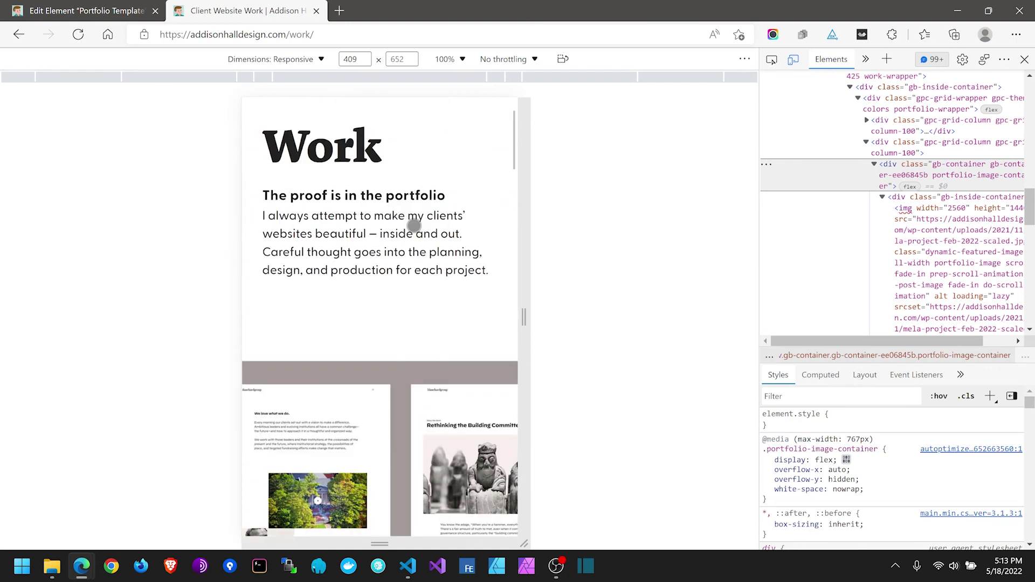
scroll(438, 325, down, 1)
scroll(438, 324, down, 12)
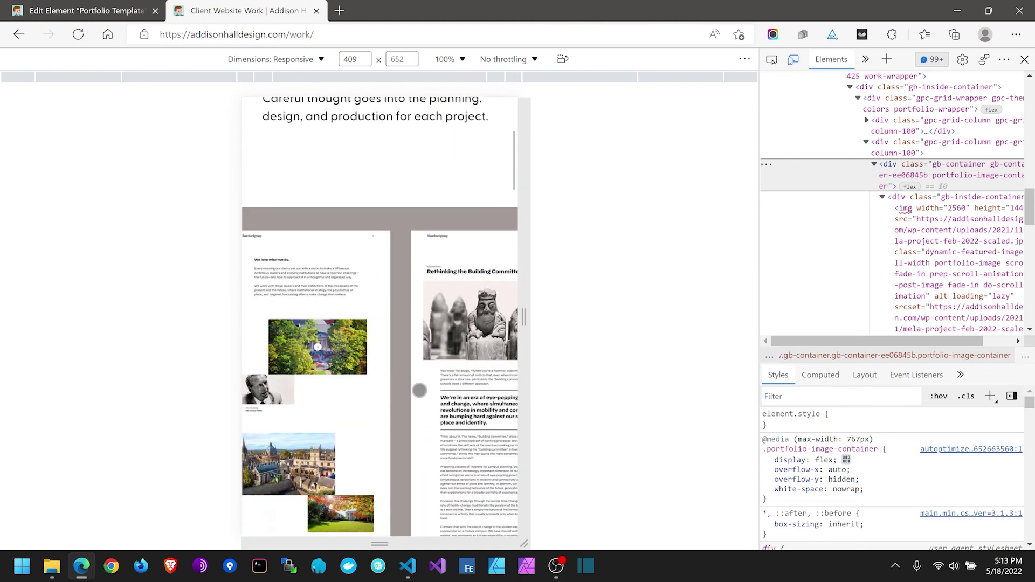
scroll(401, 419, down, 15)
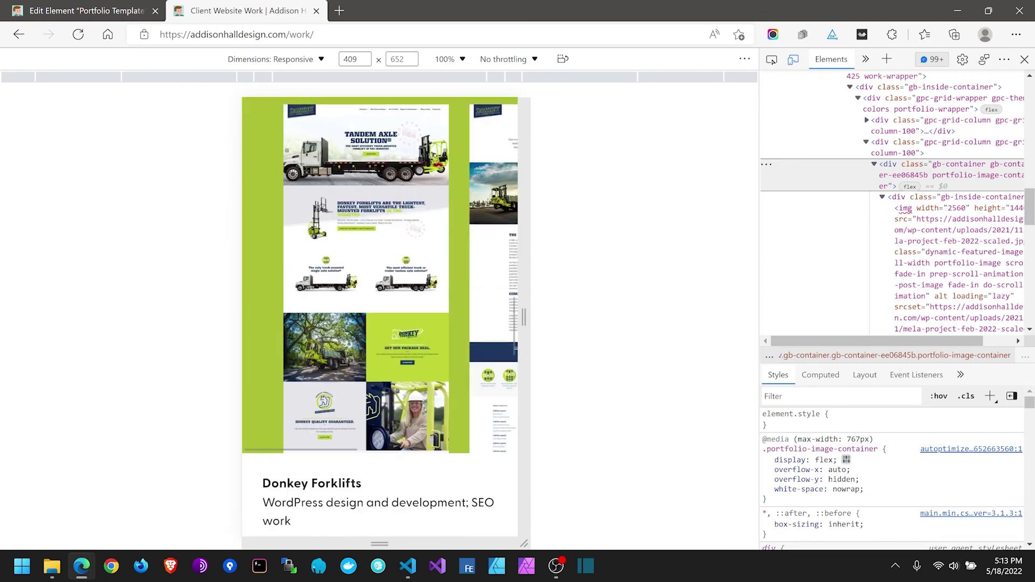
scroll(377, 457, down, 8)
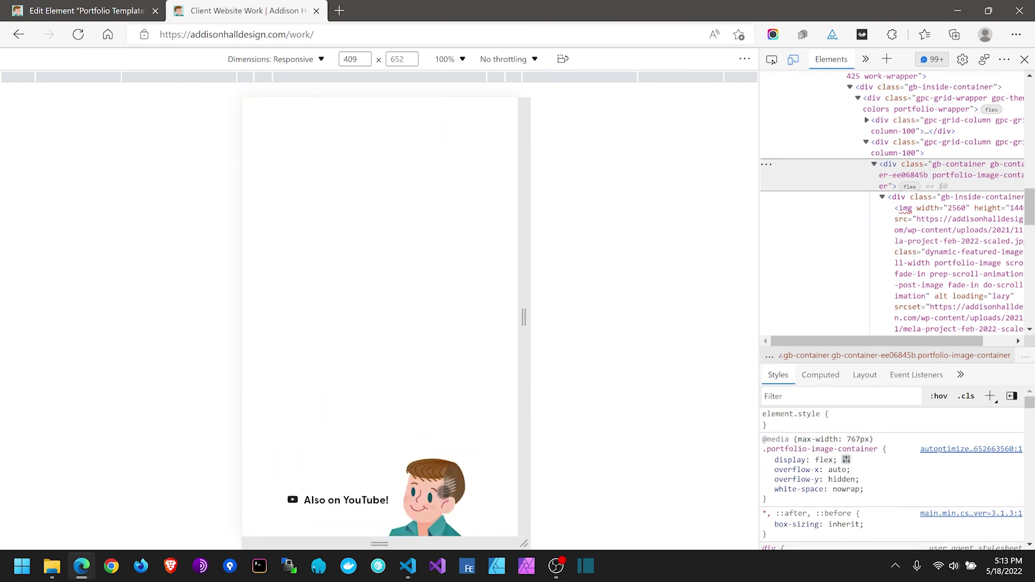
scroll(469, 381, up, 6)
scroll(469, 317, up, 10)
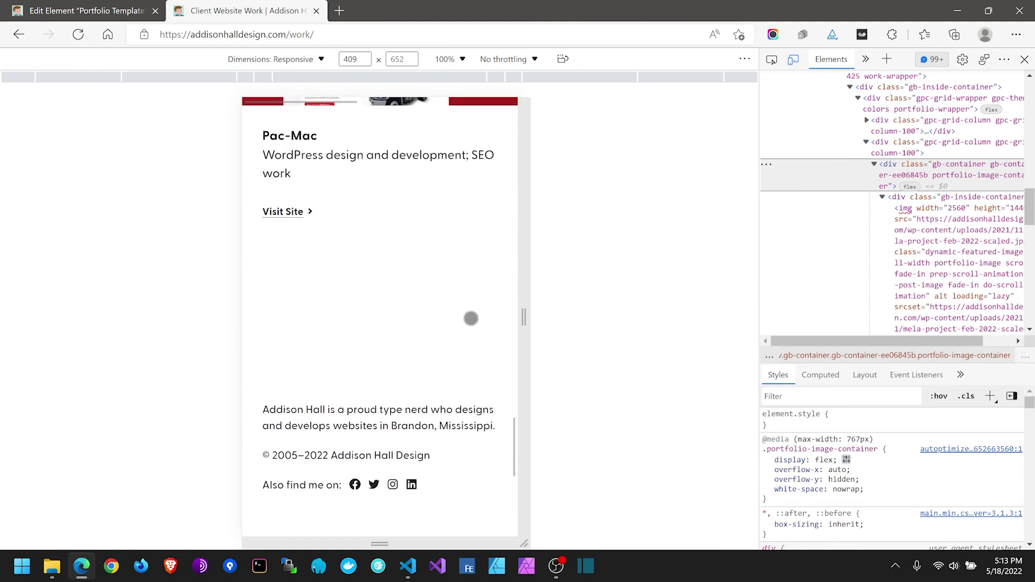
Step: Go to the Services page through the mobile menu and review its opening sections
click(494, 133)
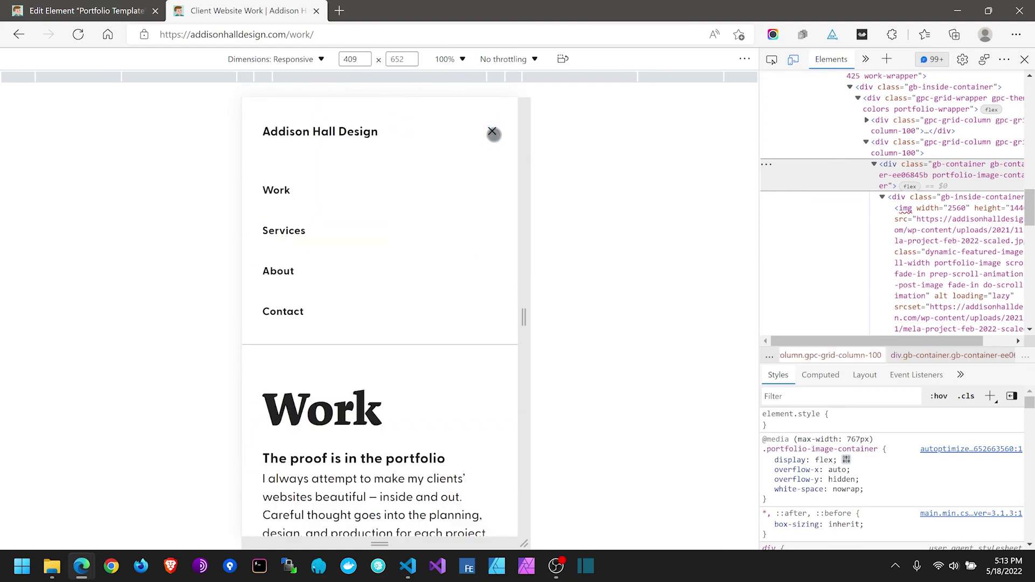
click(298, 227)
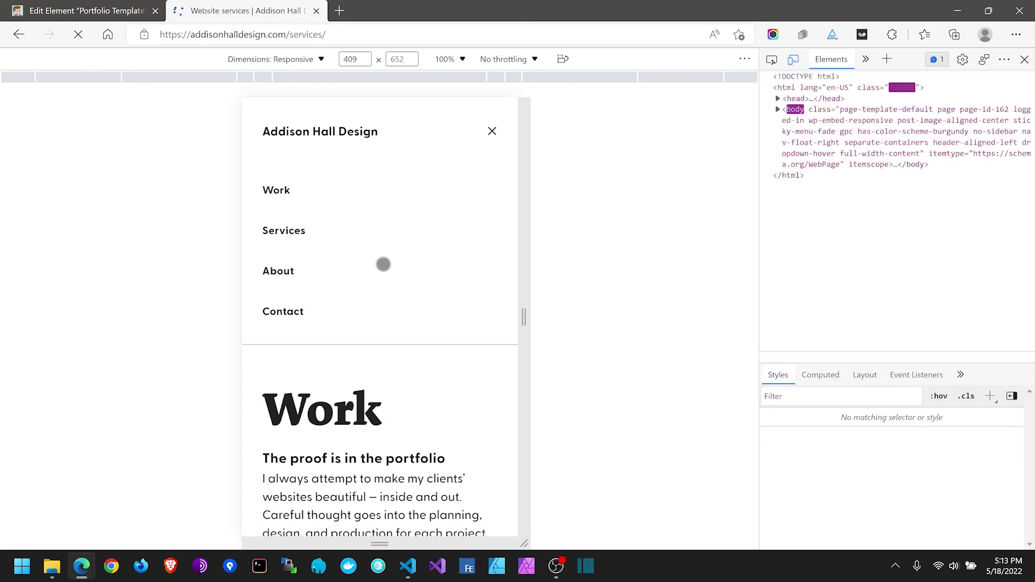
scroll(393, 262, down, 2)
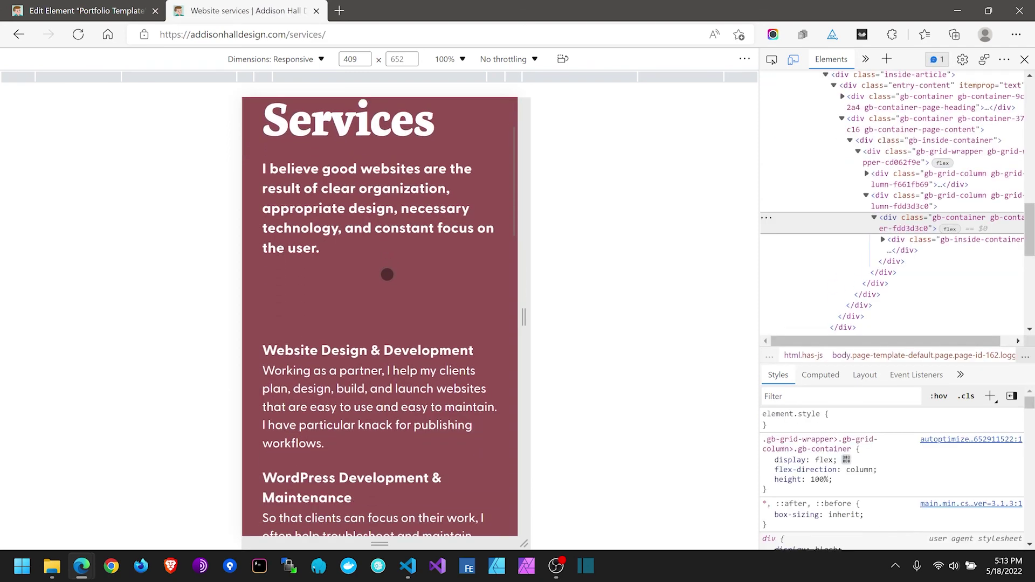
scroll(403, 284, up, 2)
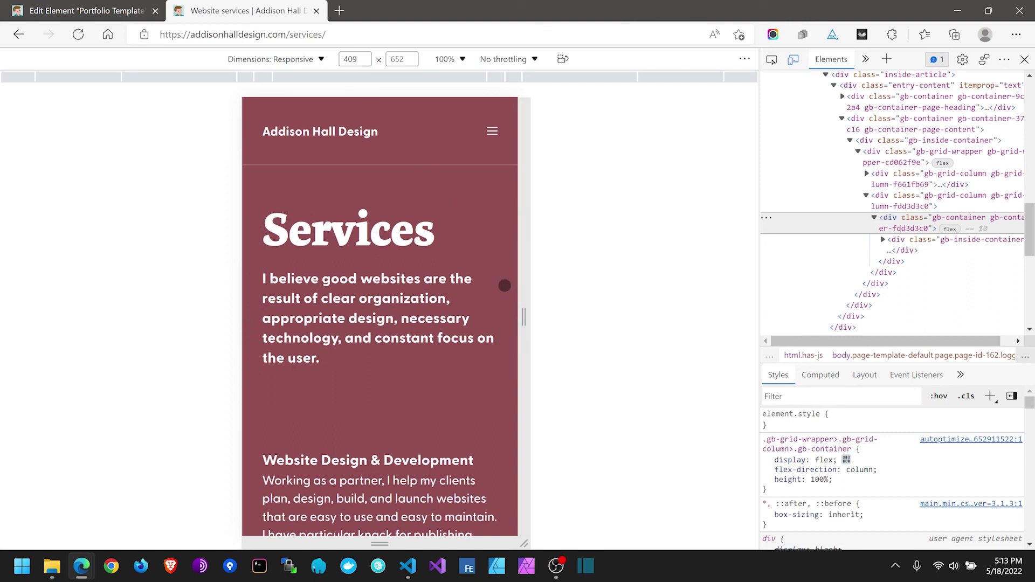
Step: Leave the Portfolio Template editor for the Elements list and return to the Services page preview
click(89, 8)
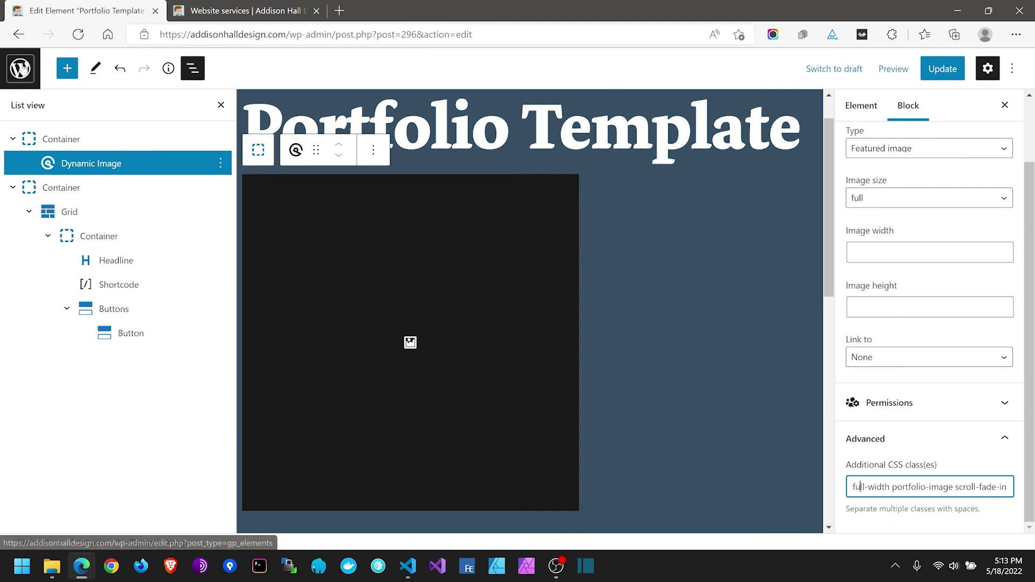
click(21, 68)
click(636, 108)
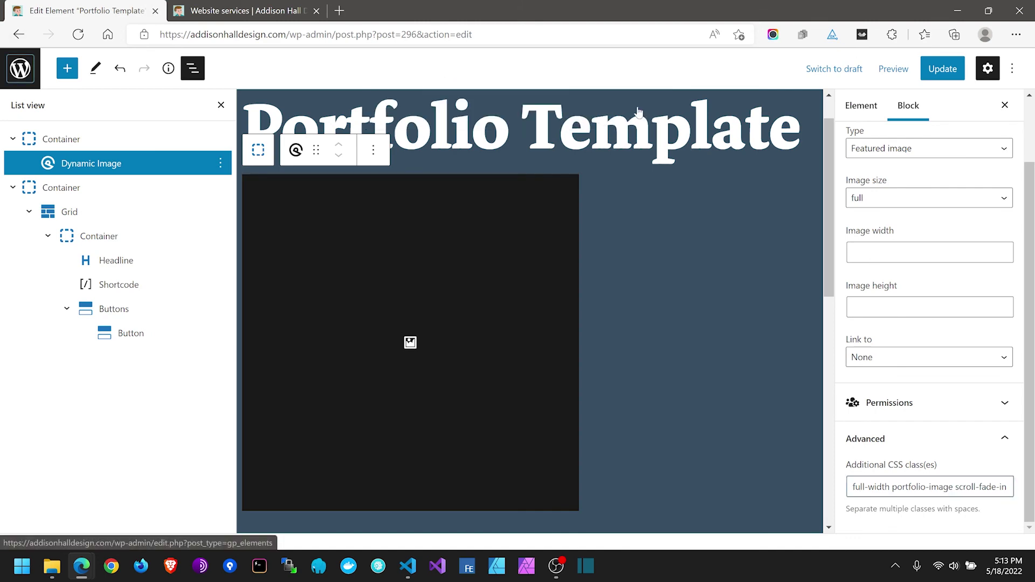
click(943, 68)
click(245, 10)
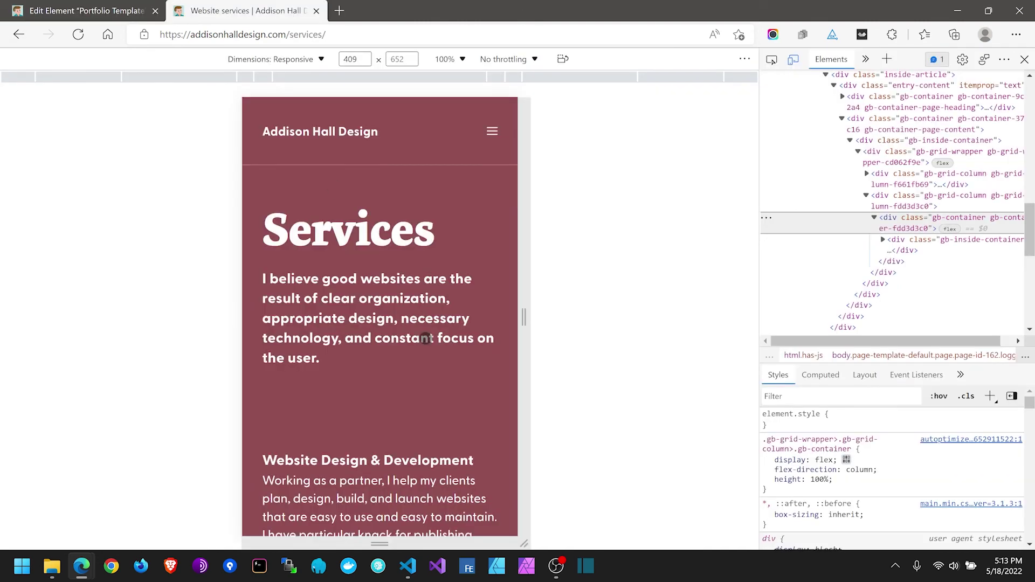
Step: Review the Services page's responsive layout by widening the preview to 787 pixels and narrowing it to 591 pixels
scroll(414, 318, down, 5)
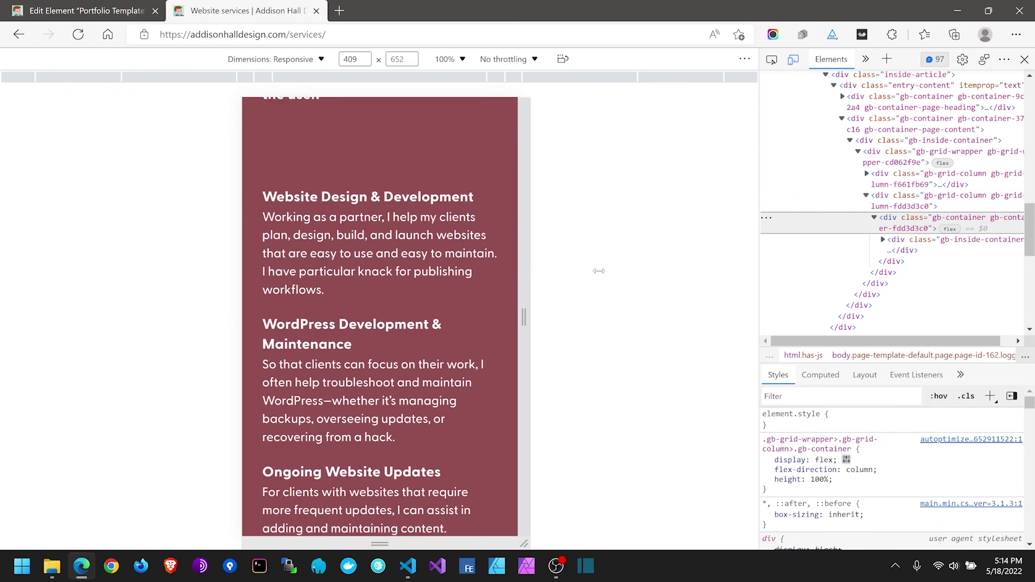
drag(599, 270, 660, 275)
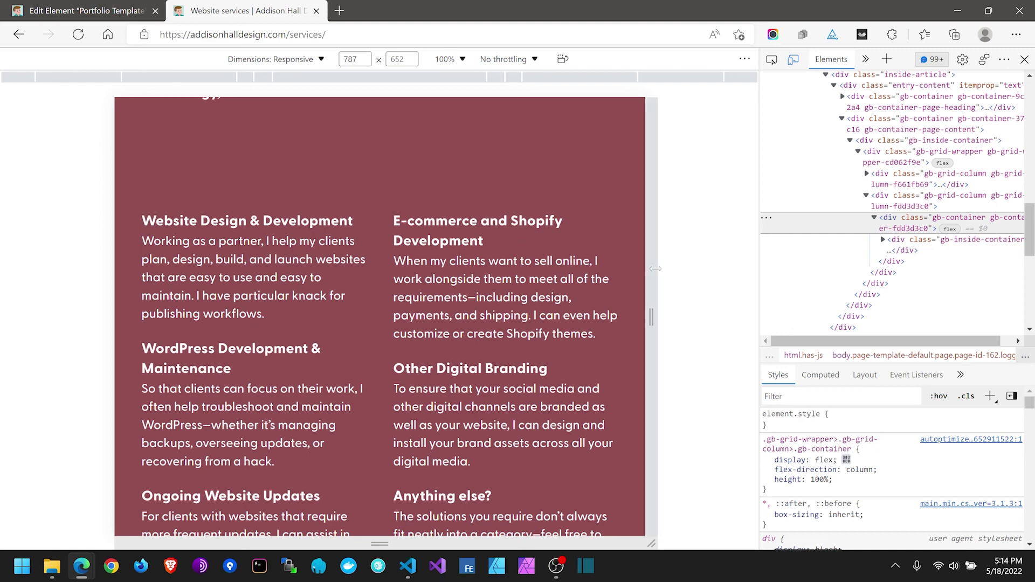
drag(654, 268, 574, 269)
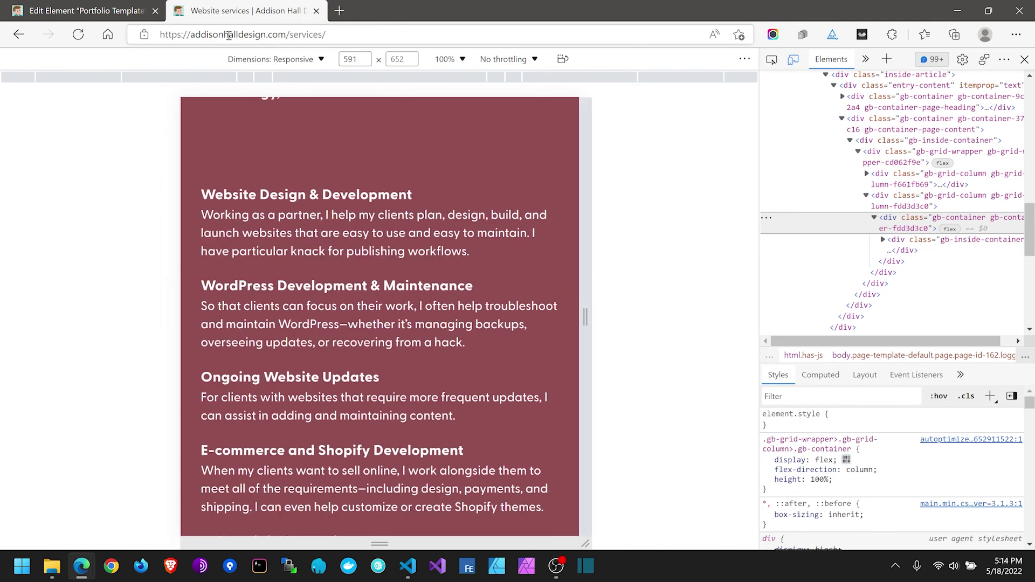
Step: Go to the GenerateBlocks Global Styles in the WordPress admin and open the Page Content Container style
click(97, 12)
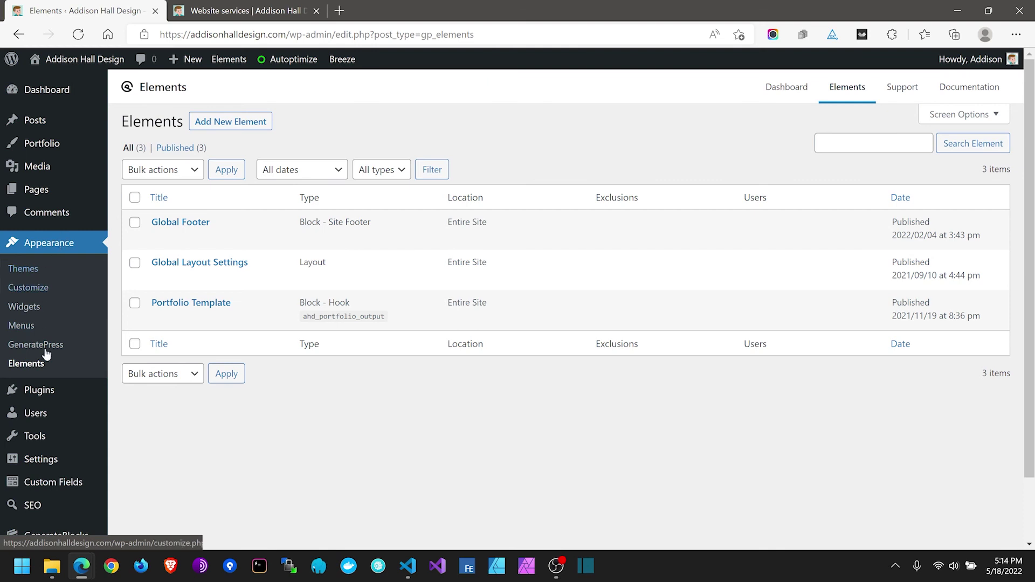
scroll(51, 345, down, 2)
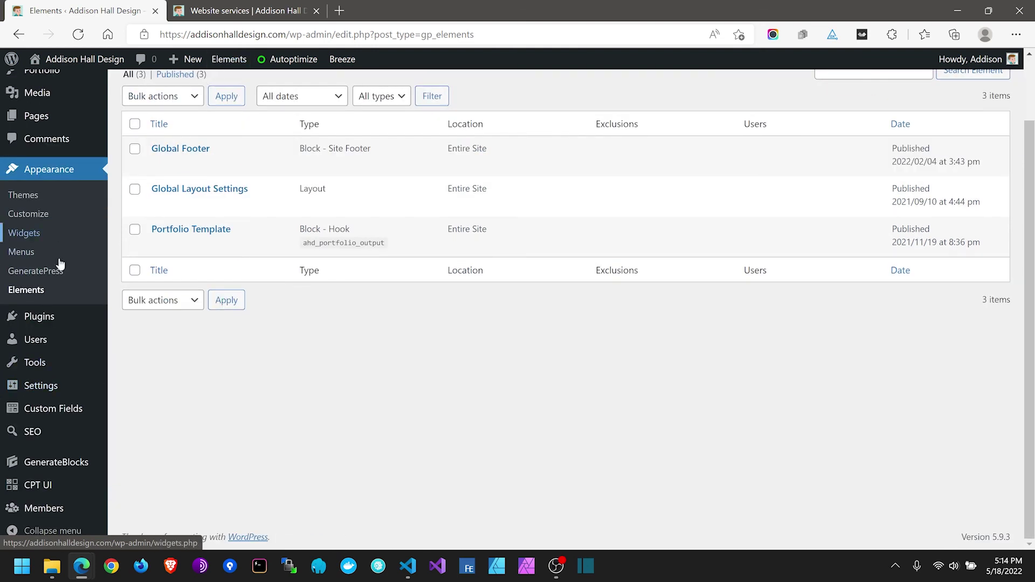
mouse_move(51, 462)
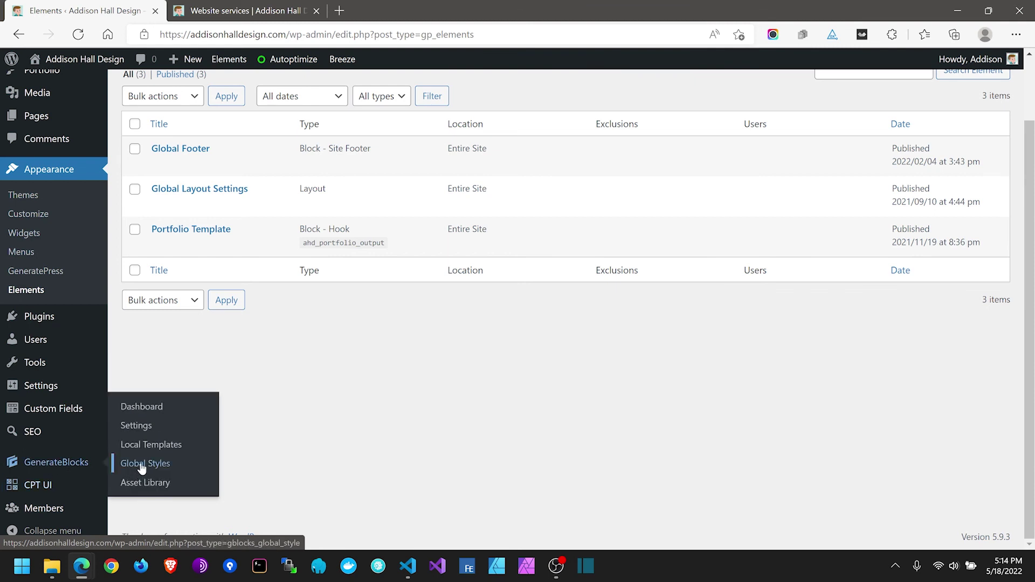
click(142, 464)
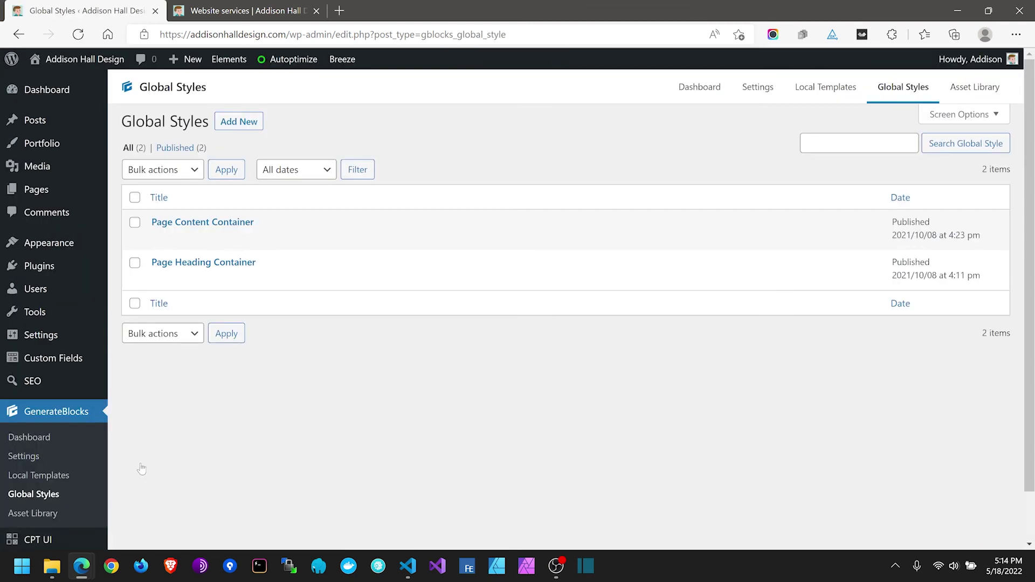
click(229, 223)
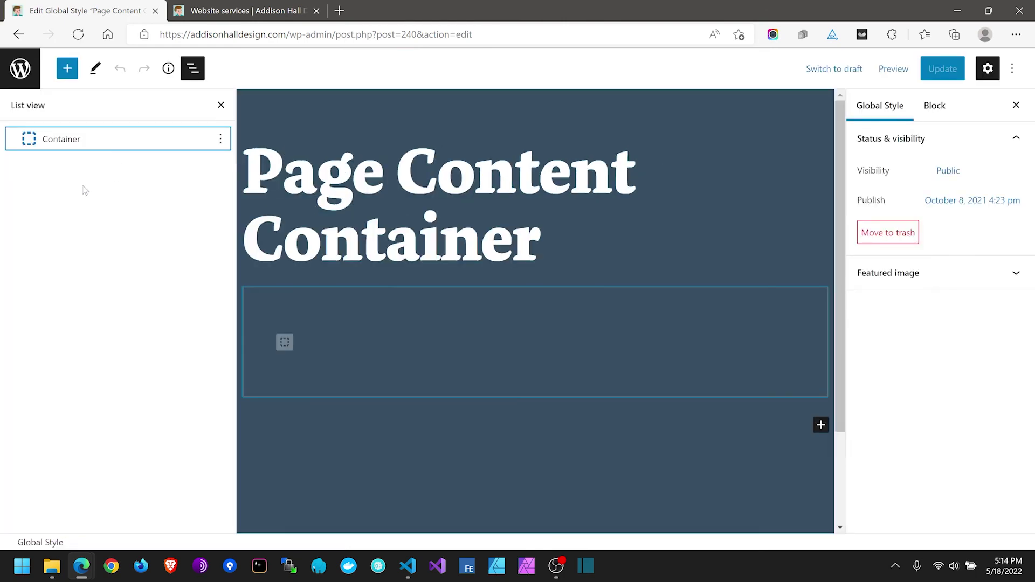
Step: Select the Container block and examine its desktop layout and spacing settings, including the padding, then collapse the layout settings
click(29, 149)
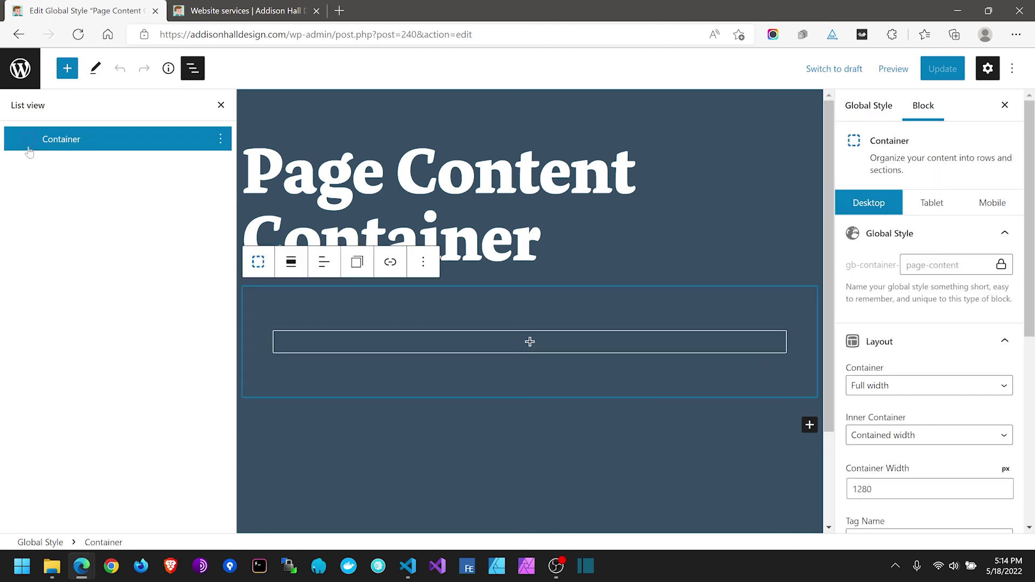
scroll(888, 331, down, 5)
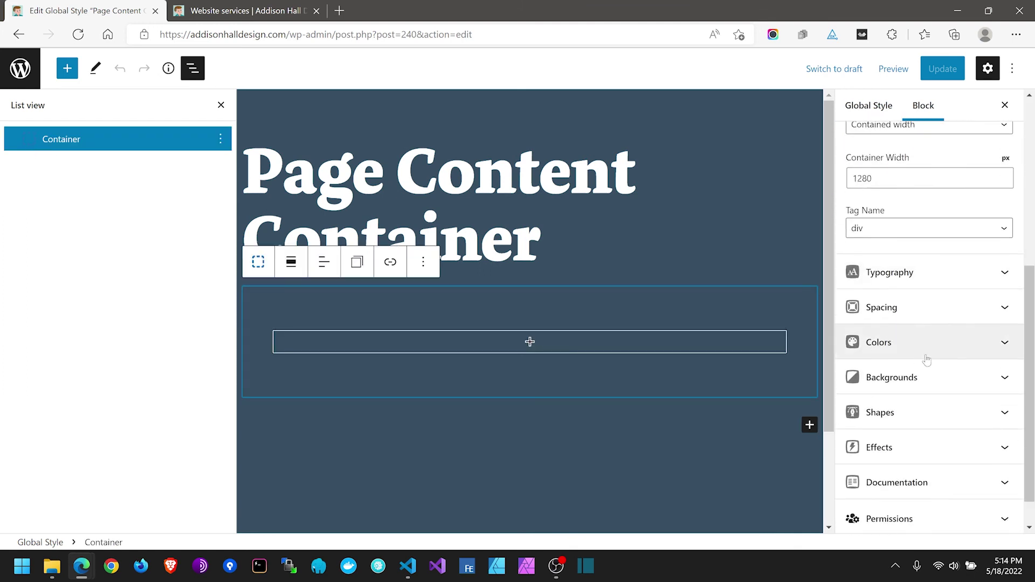
click(896, 305)
scroll(897, 319, down, 2)
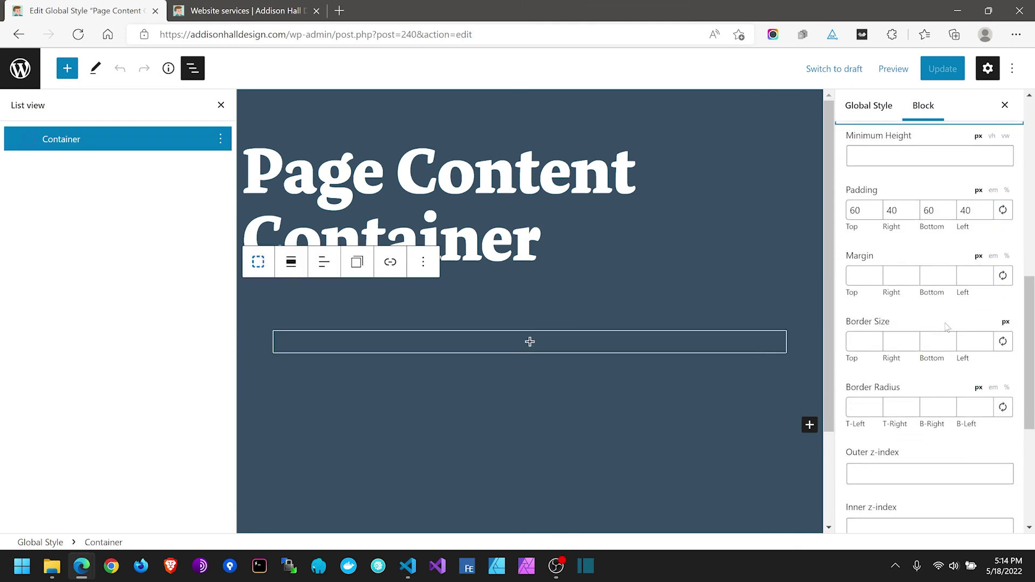
scroll(928, 330, up, 2)
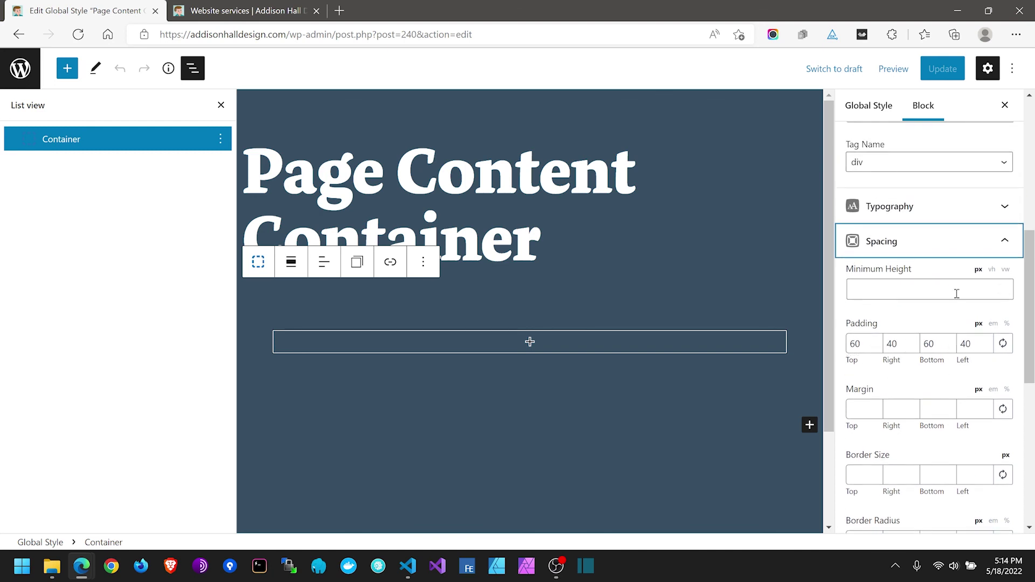
scroll(923, 164, up, 3)
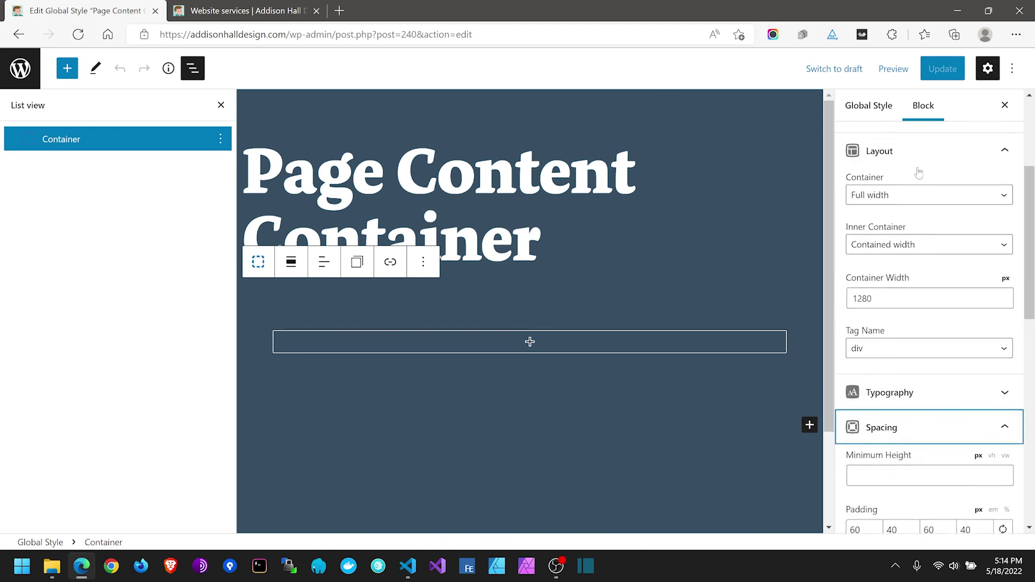
scroll(919, 172, up, 2)
click(908, 261)
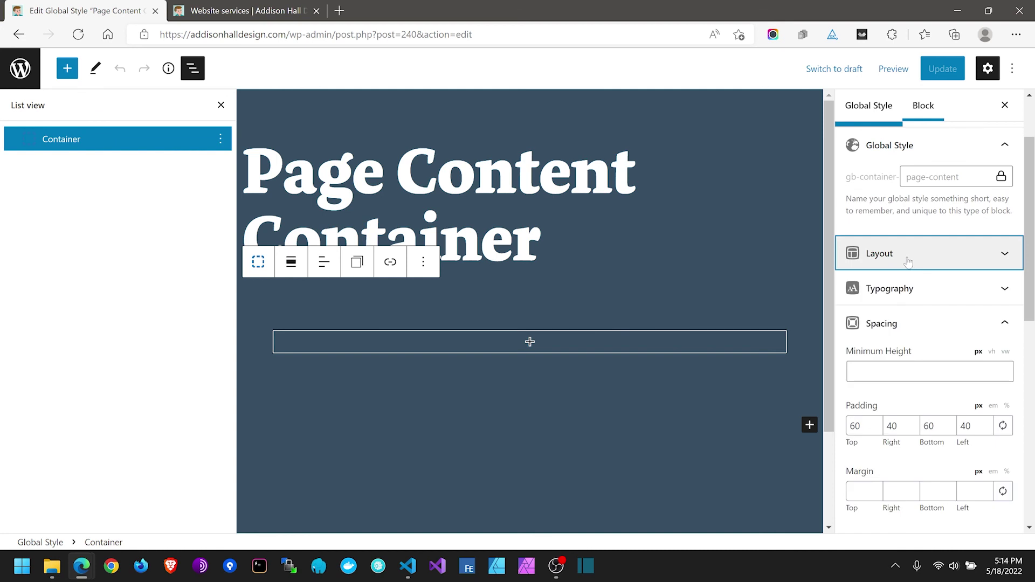
Step: Compare the container's padding settings for the tablet and mobile views
scroll(911, 226, up, 1)
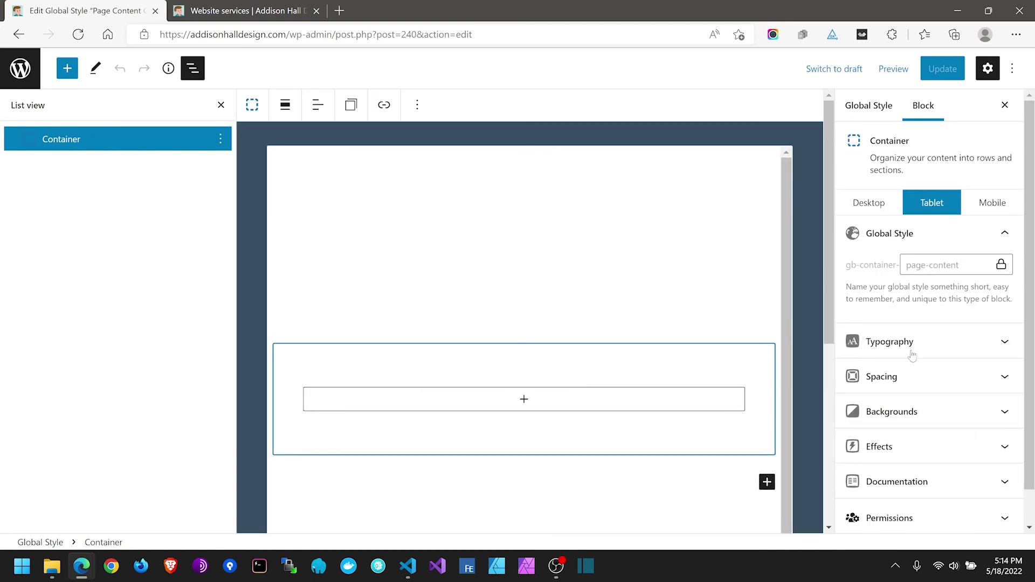
click(901, 372)
scroll(885, 355, down, 2)
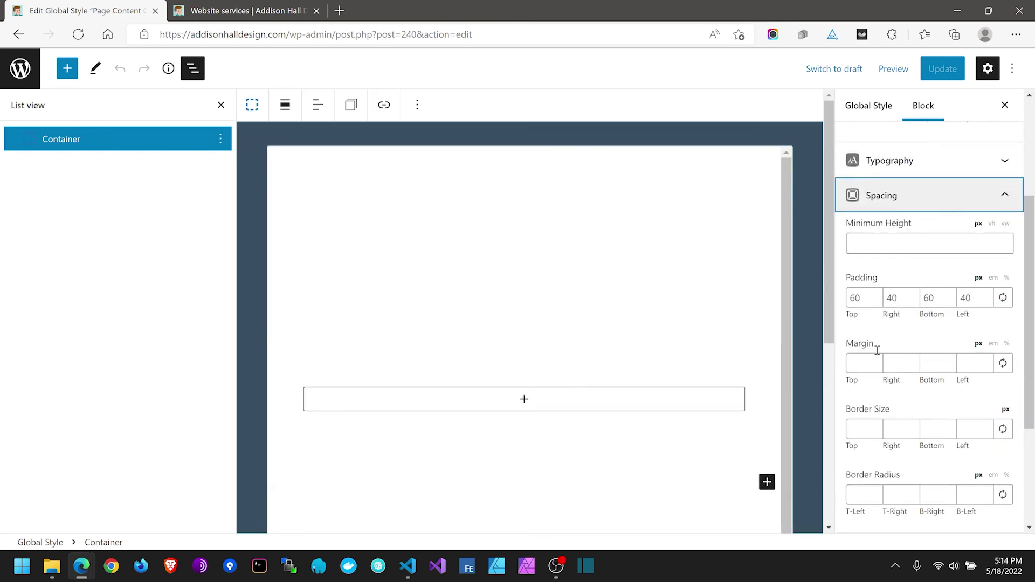
scroll(986, 261, up, 3)
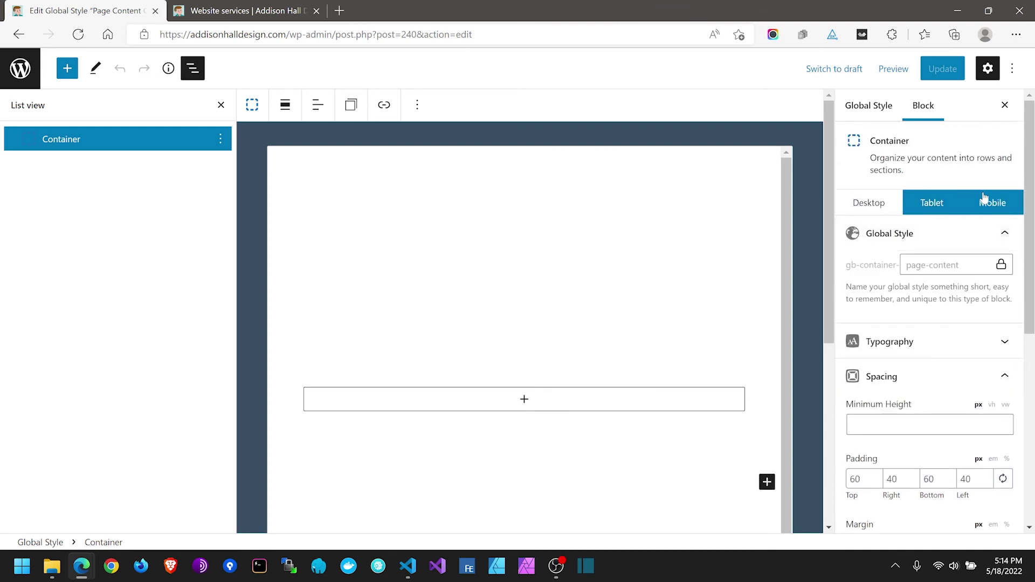
click(984, 199)
scroll(875, 329, down, 3)
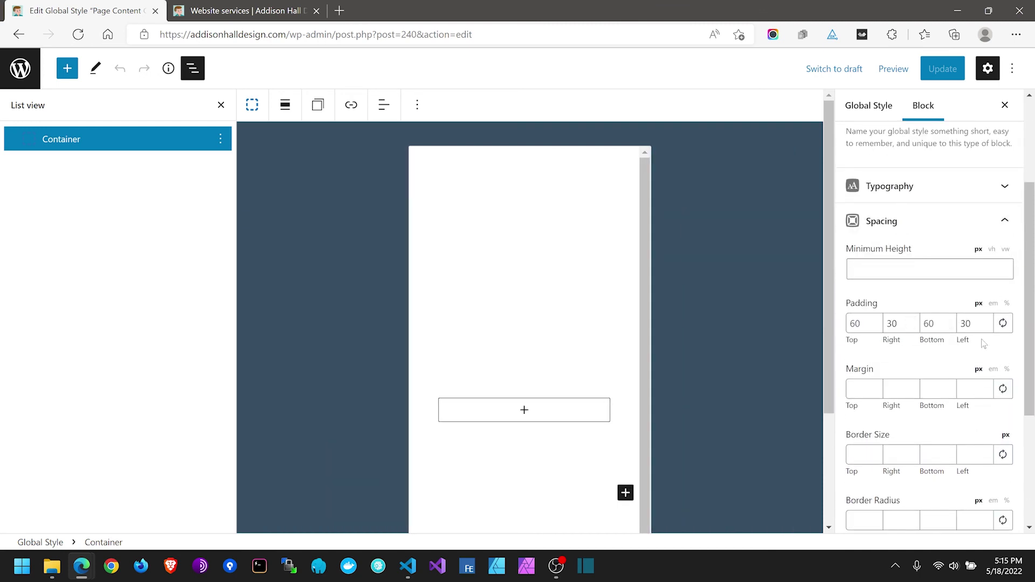
Step: Return to the start of the Services page preview and widen it to 835 pixels
click(284, 5)
scroll(256, 180, up, 4)
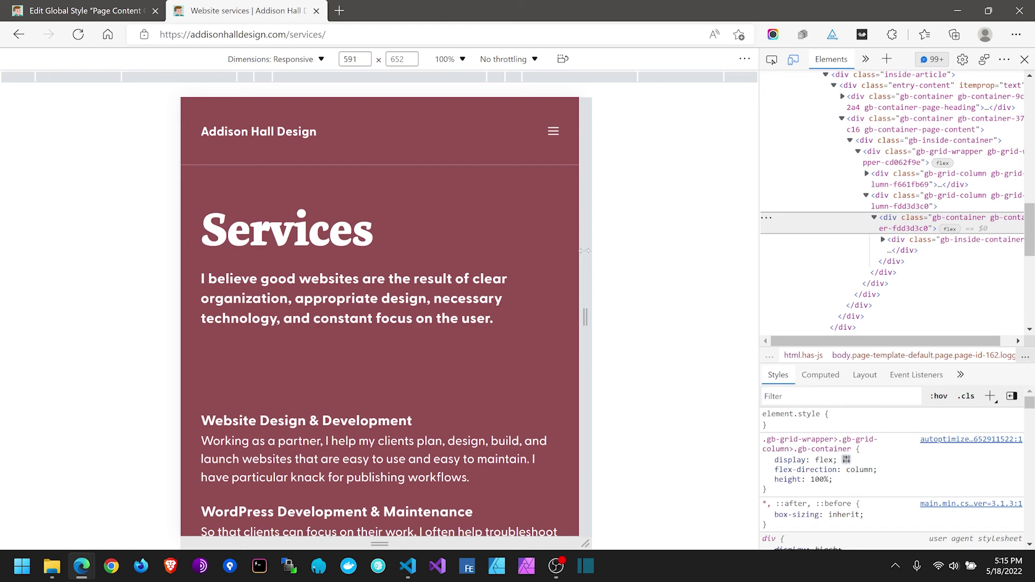
drag(585, 250, 688, 257)
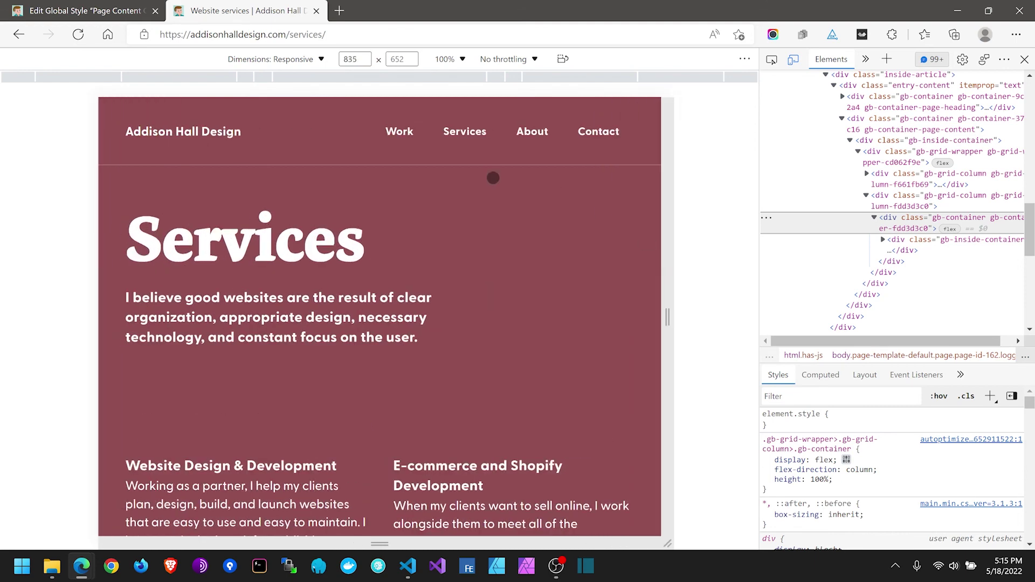
Step: Open the About page in the preview and review its text, image row and footer
click(520, 135)
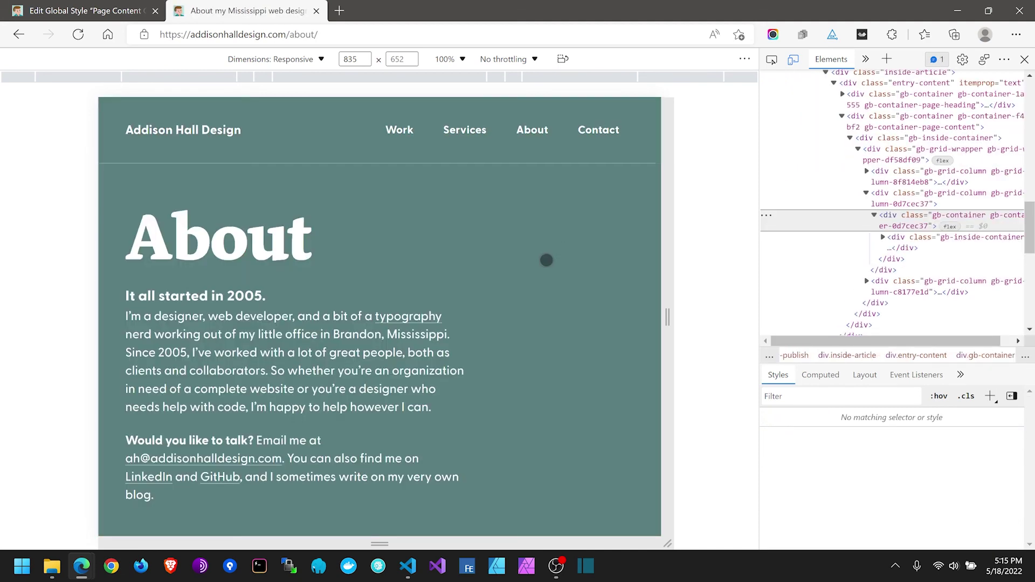
scroll(548, 298, down, 3)
scroll(544, 311, down, 6)
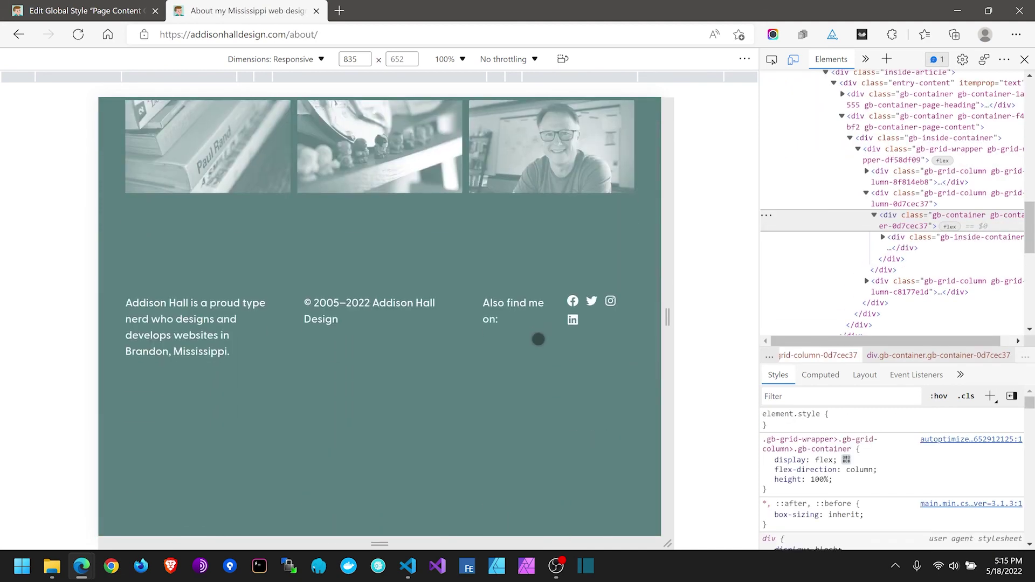
scroll(539, 338, up, 3)
scroll(539, 338, down, 1)
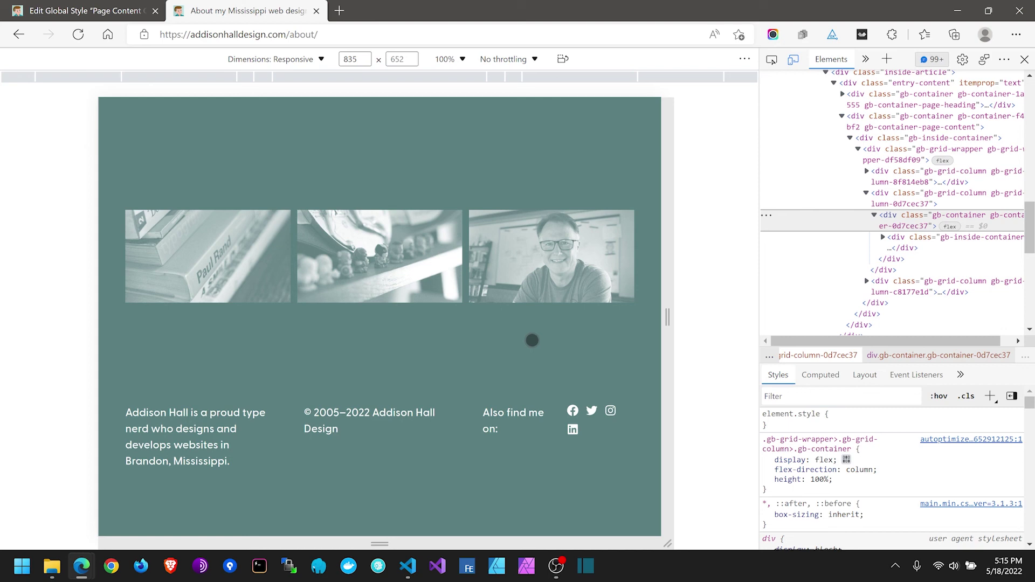
scroll(563, 317, up, 10)
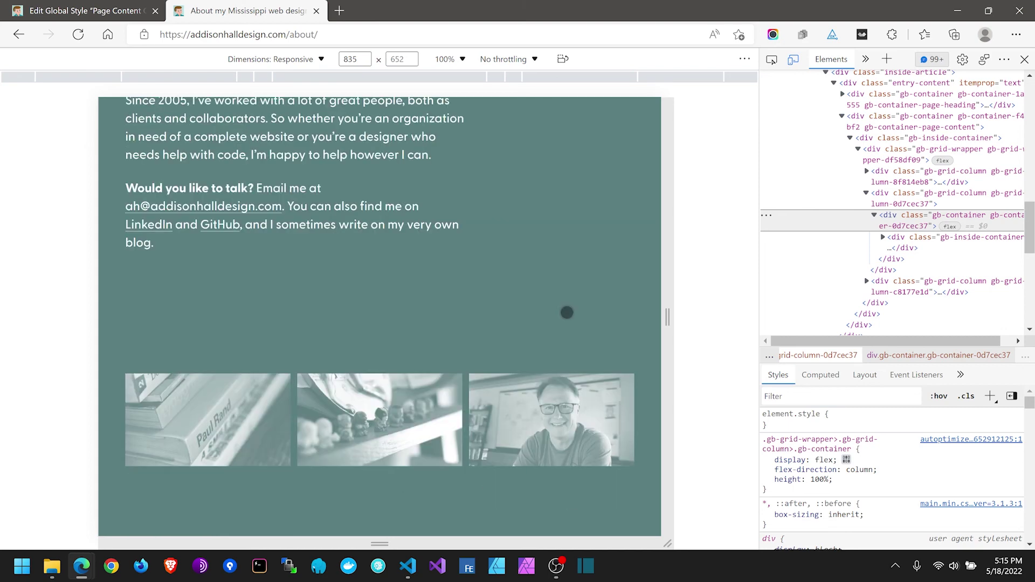
Step: Open the Contact page in the preview and look through it down to the footer and back
click(620, 131)
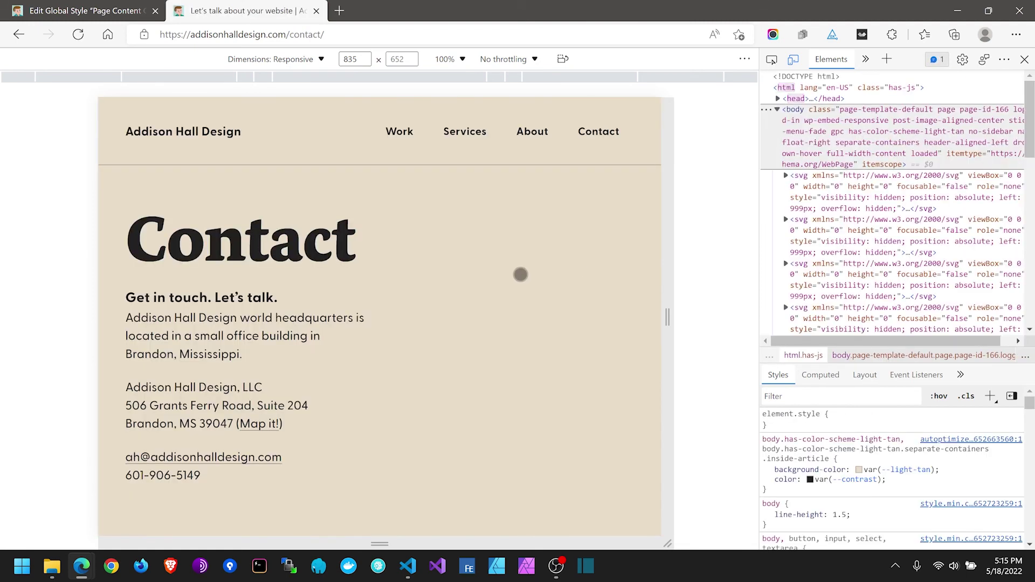
scroll(520, 275, down, 6)
scroll(520, 276, up, 6)
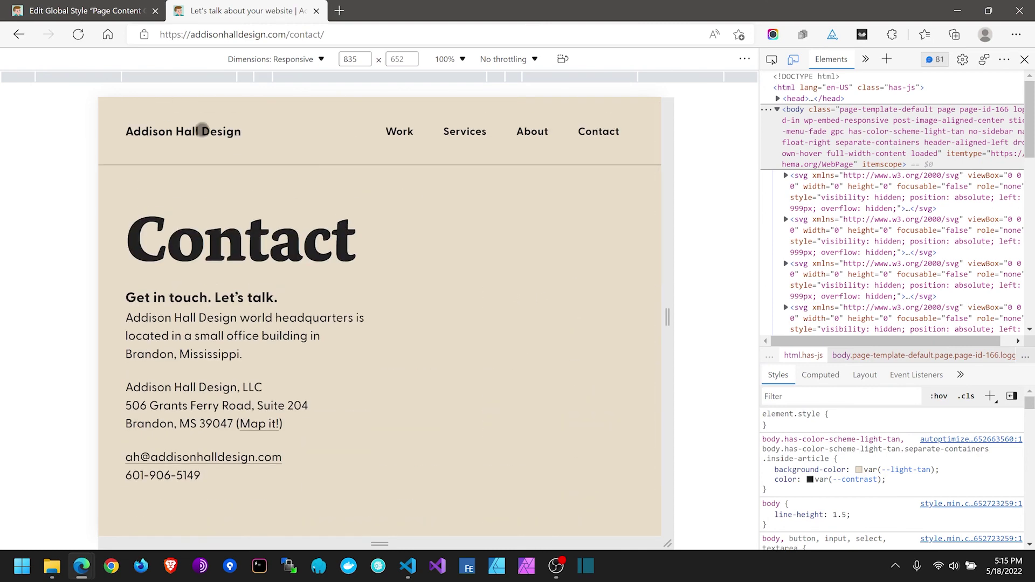
Step: Go to the site's home page and close the developer tools to show it at full browser width
click(202, 130)
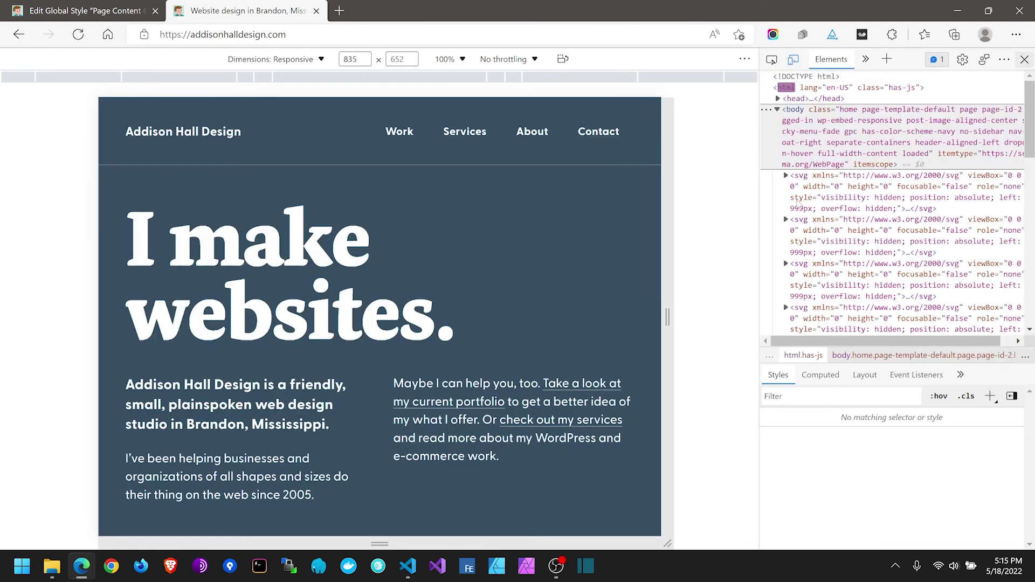
click(1024, 60)
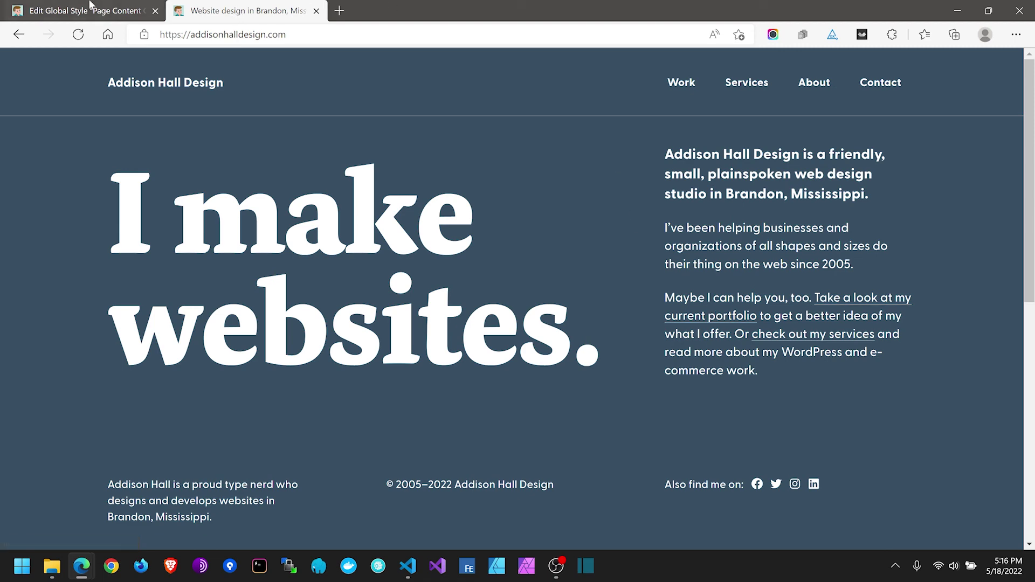
Step: Switch back to the WordPress admin and open the SEO Settings page
click(105, 11)
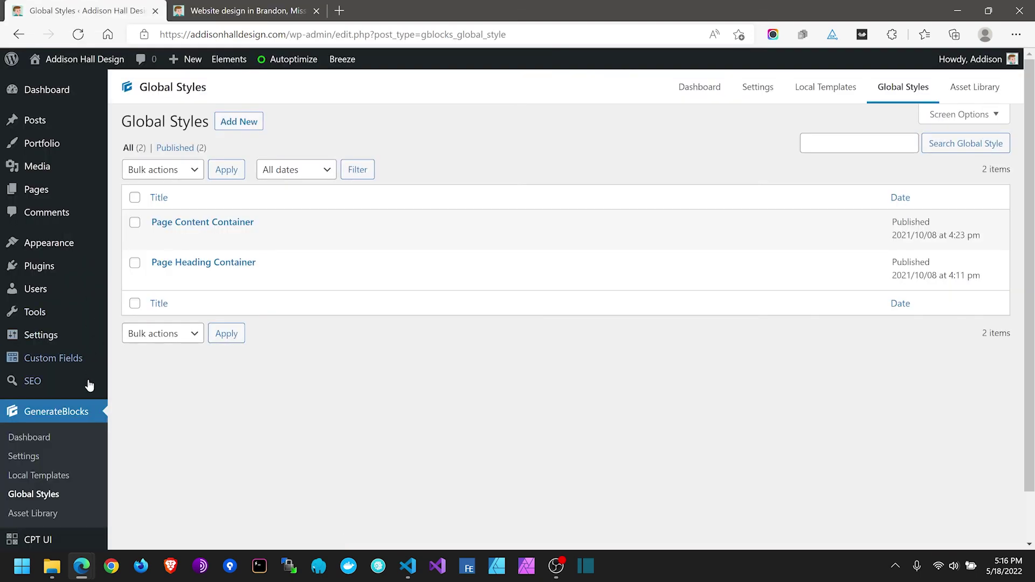
scroll(74, 412, down, 1)
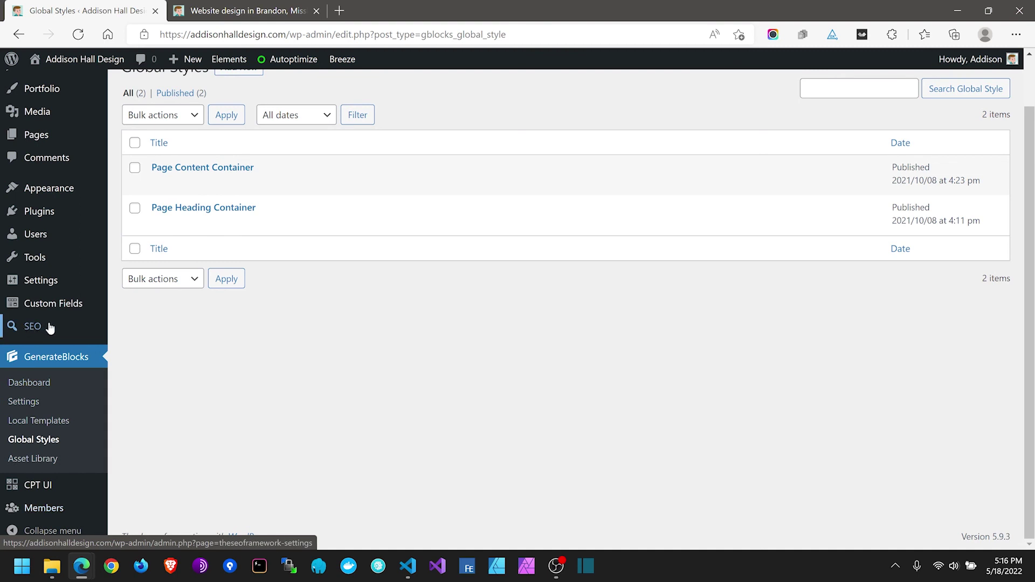
click(33, 326)
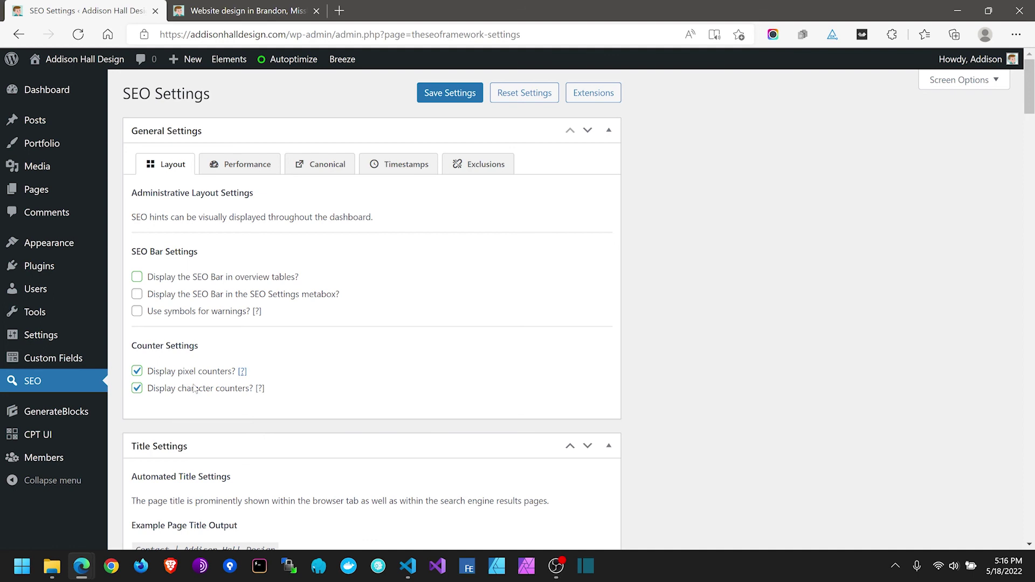
Step: Review the installed plugins, view the details of The SEO Framework and close them
mouse_move(41, 270)
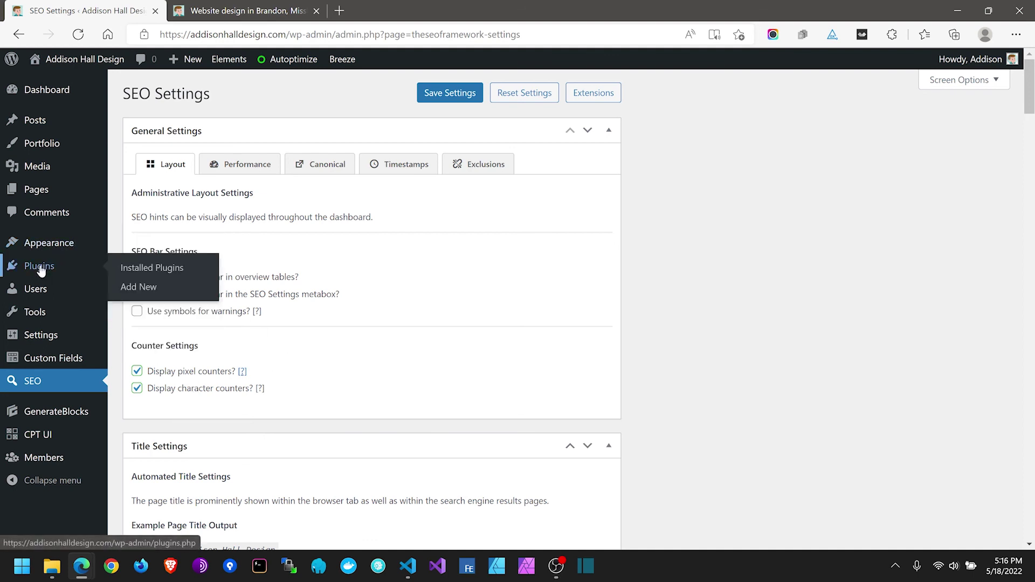
click(146, 268)
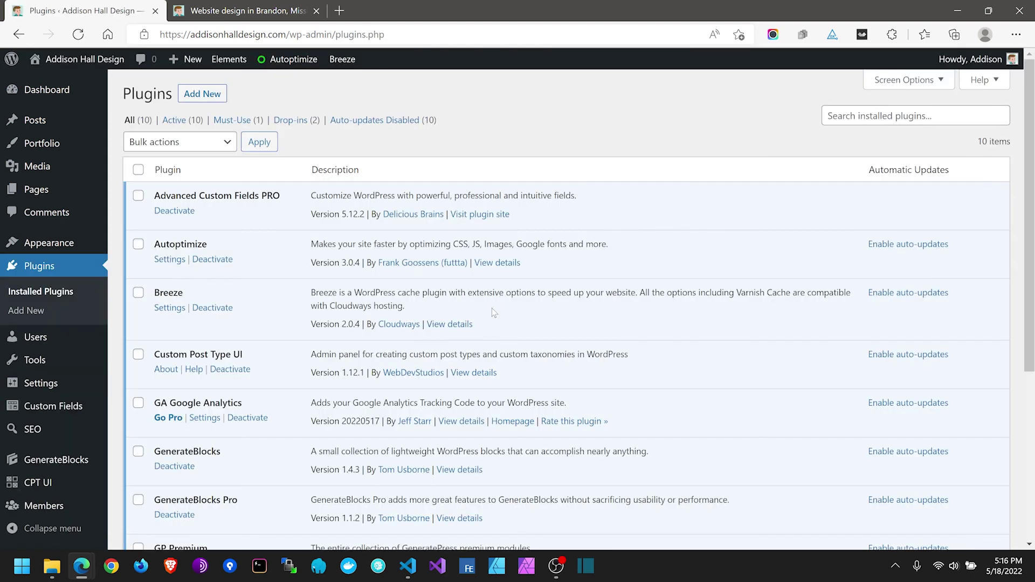
scroll(309, 343, down, 2)
scroll(308, 343, down, 3)
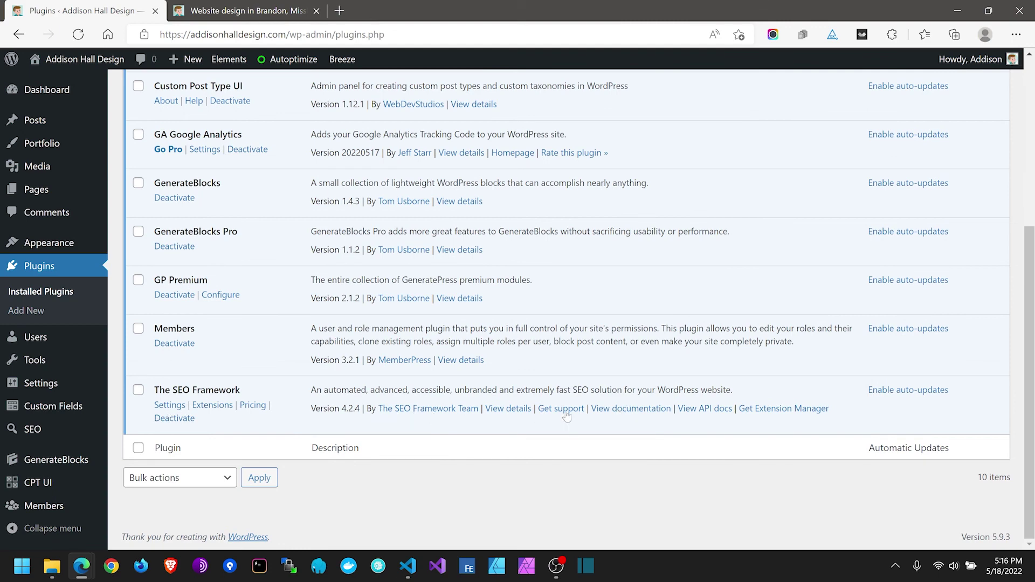
click(507, 409)
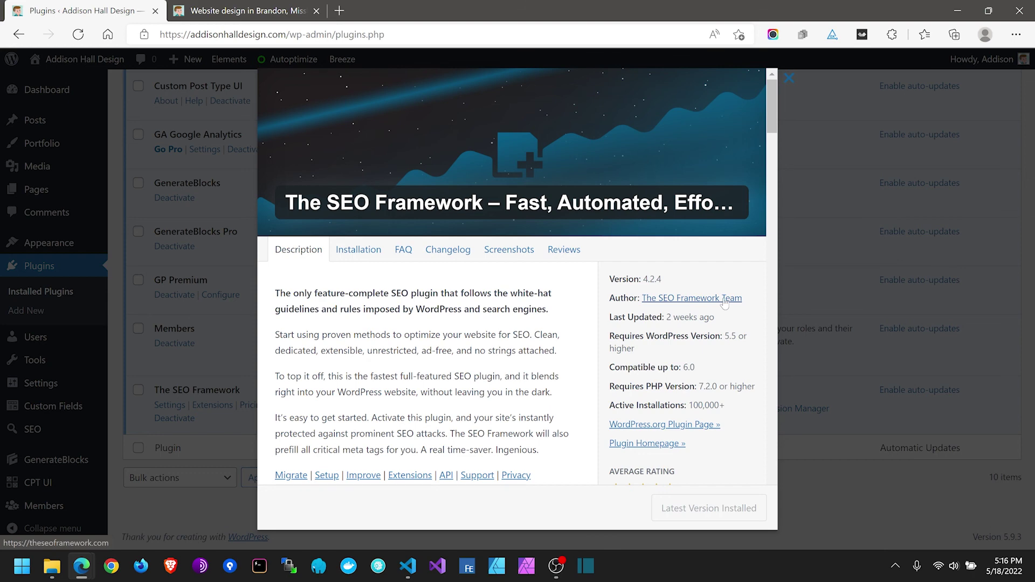
click(820, 507)
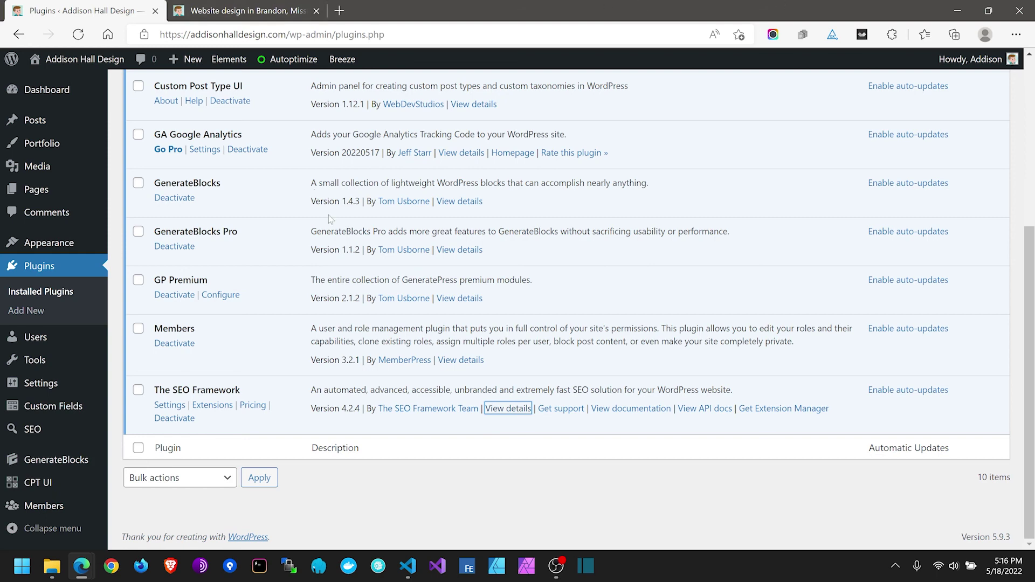
Step: View the details of the GA Google Analytics plugin and close them again
scroll(322, 315, up, 3)
scroll(323, 320, up, 1)
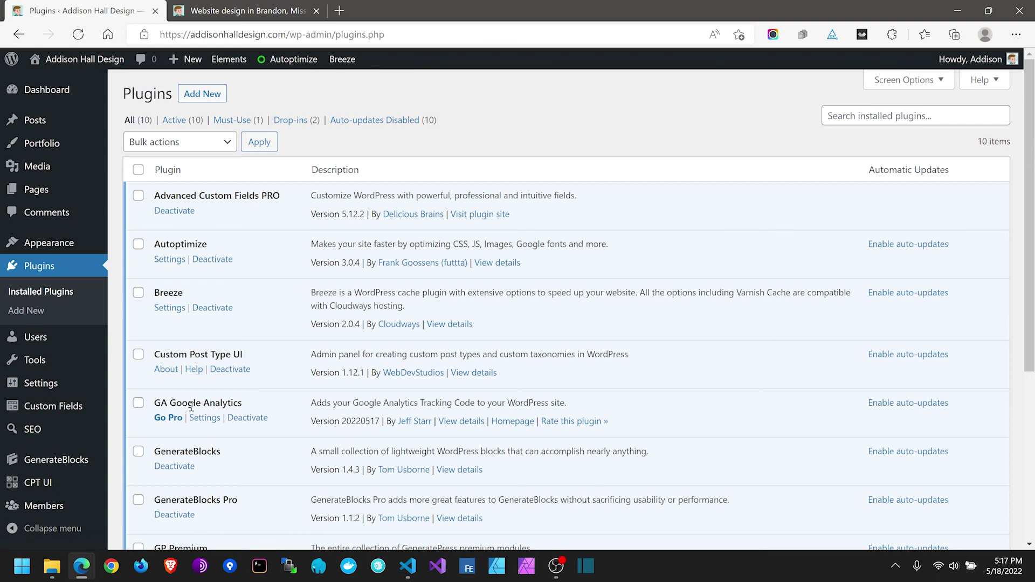
click(445, 421)
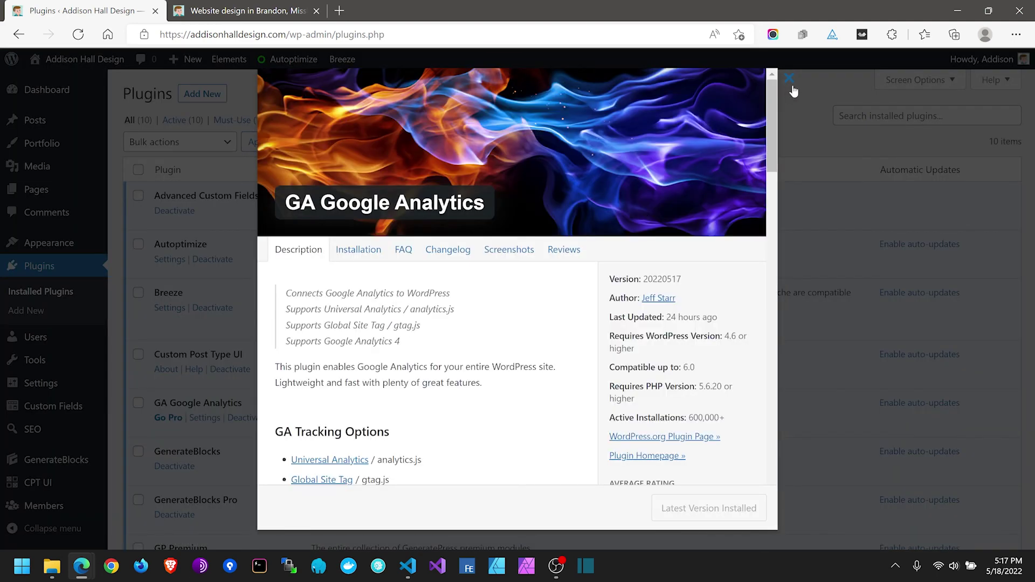
click(790, 79)
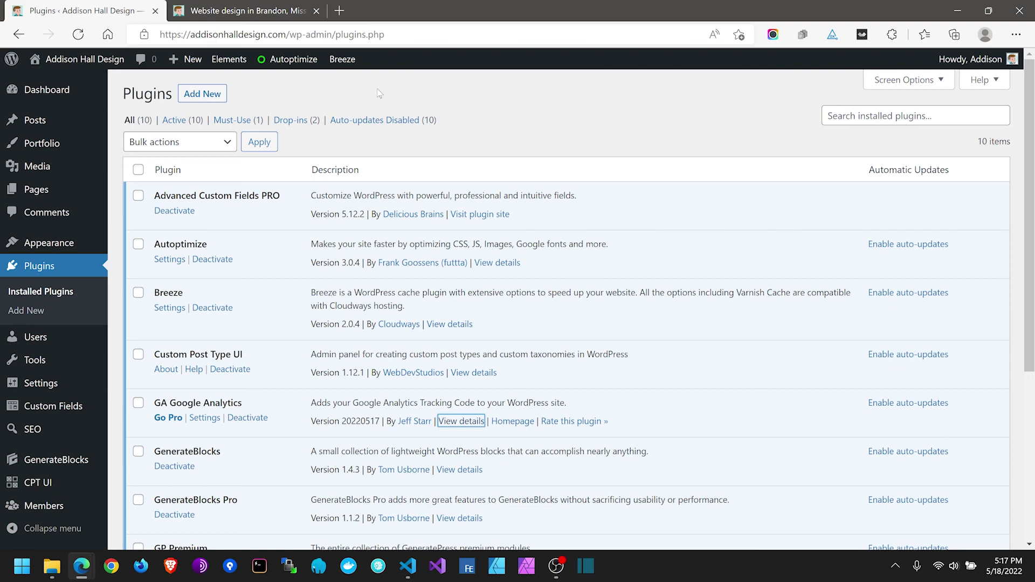
Step: Return to the public home page of the site
click(264, 11)
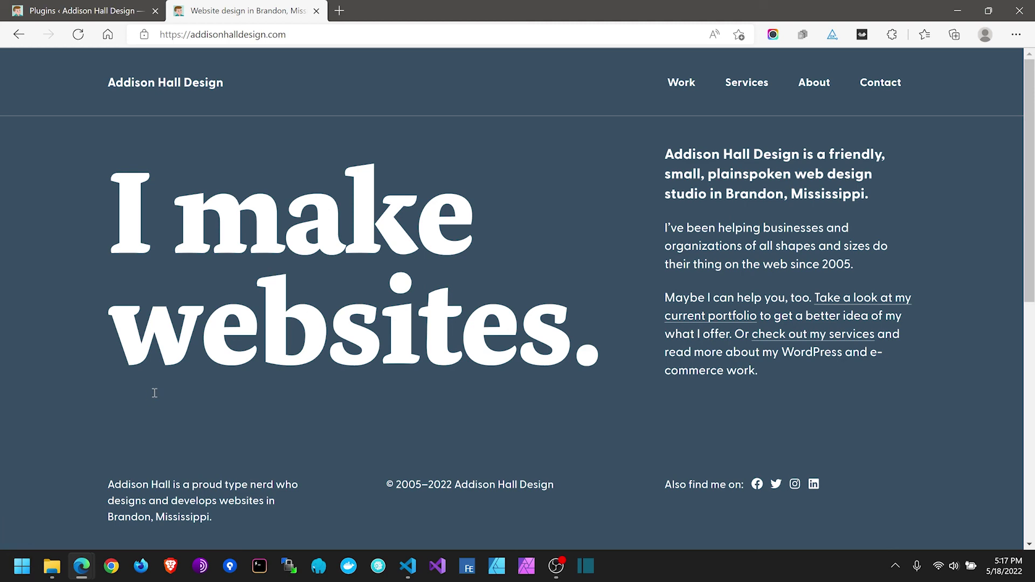
click(559, 569)
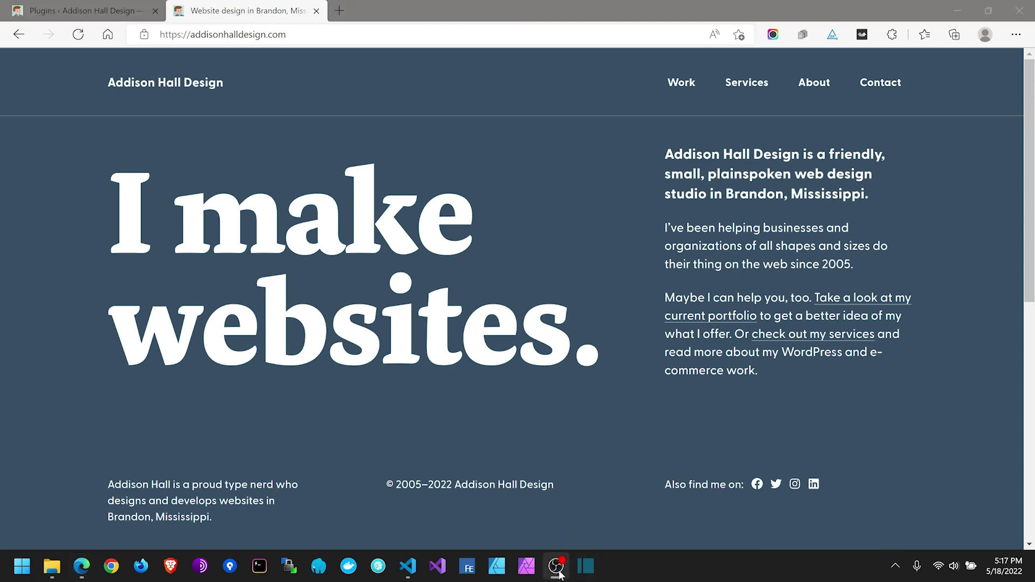